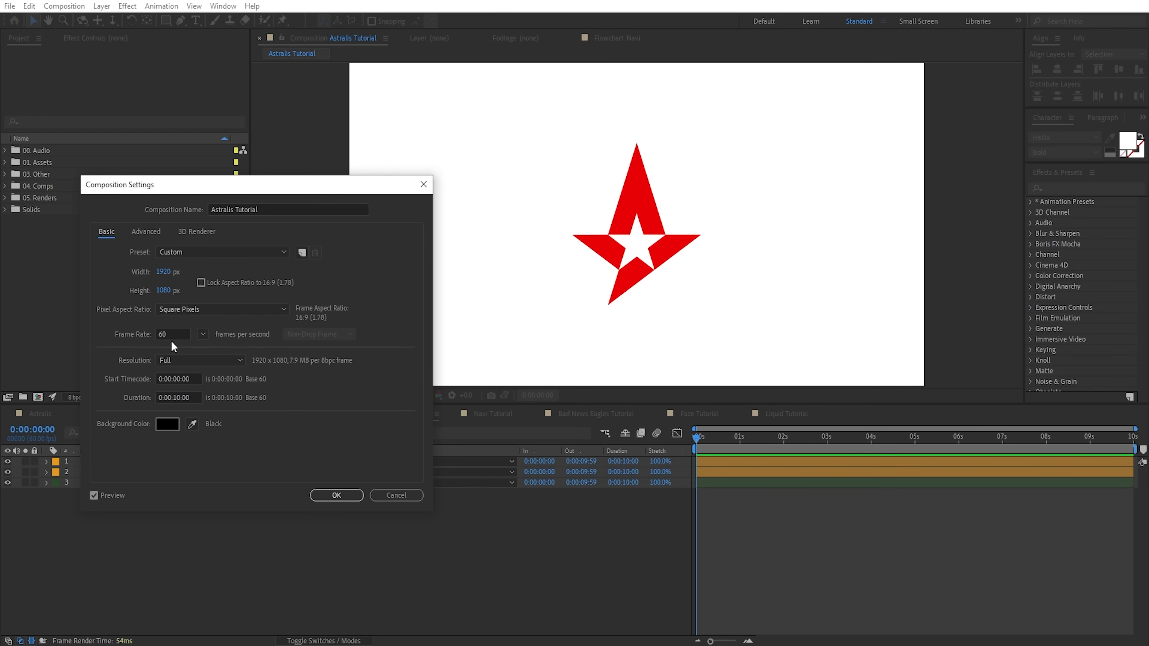
- Set the Astralis Tutorial composition's frame rate to 30 frames per second
{"action": "left_click", "coordinate": [179, 329]}
{"action": "type", "text": "30"}
{"action": "left_click", "coordinate": [338, 495]}
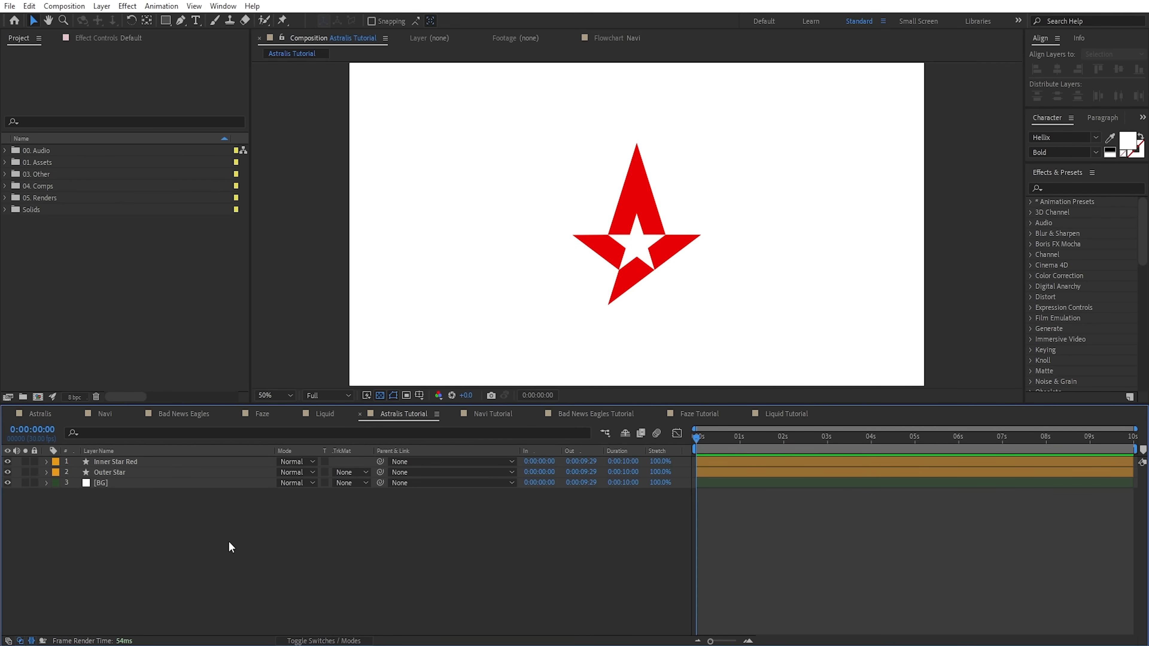
- Examine the Inner Star Red, Outer Star and BG layers one at a time in the composition
{"action": "left_click", "coordinate": [125, 461]}
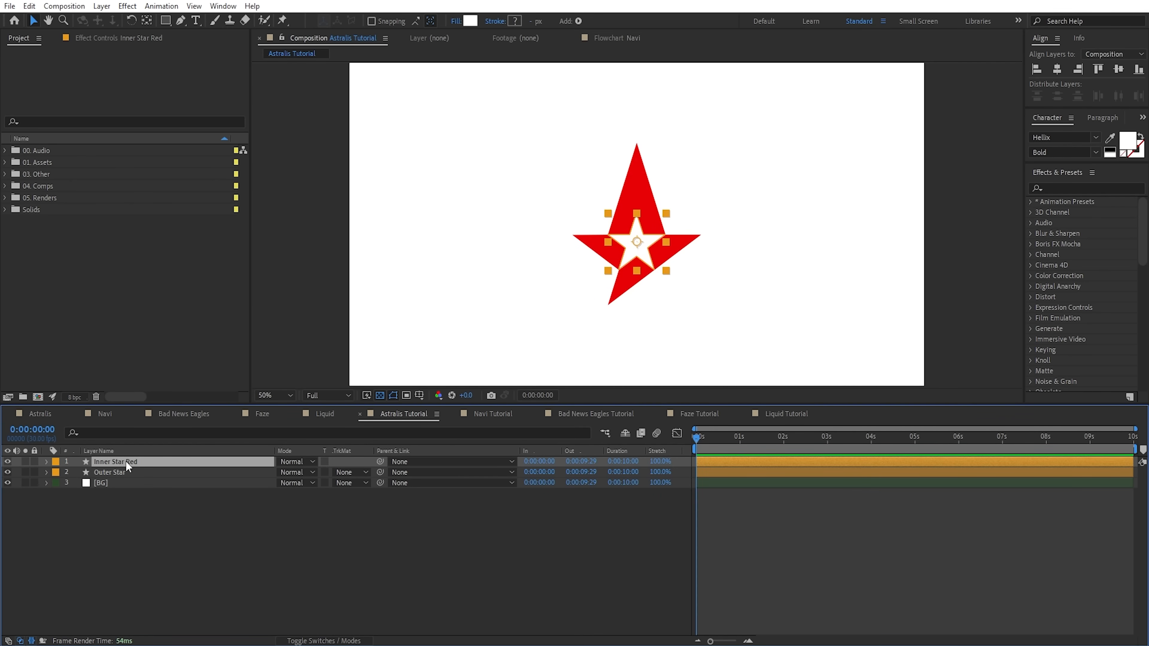
{"action": "left_click", "coordinate": [118, 472]}
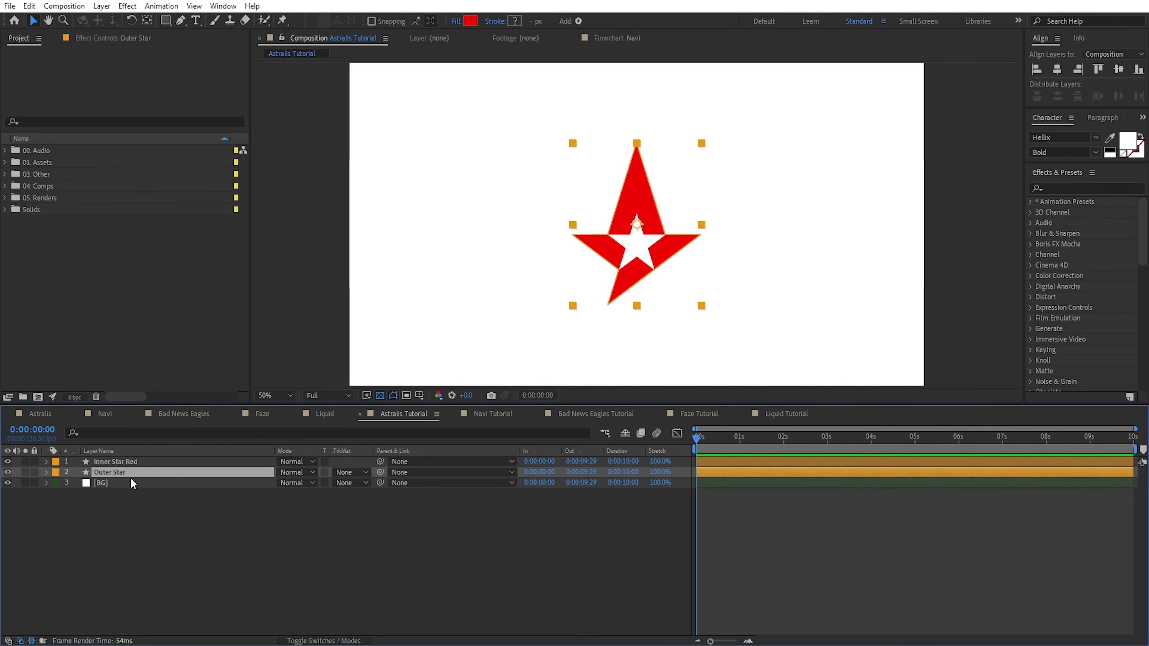
{"action": "left_click", "coordinate": [102, 483]}
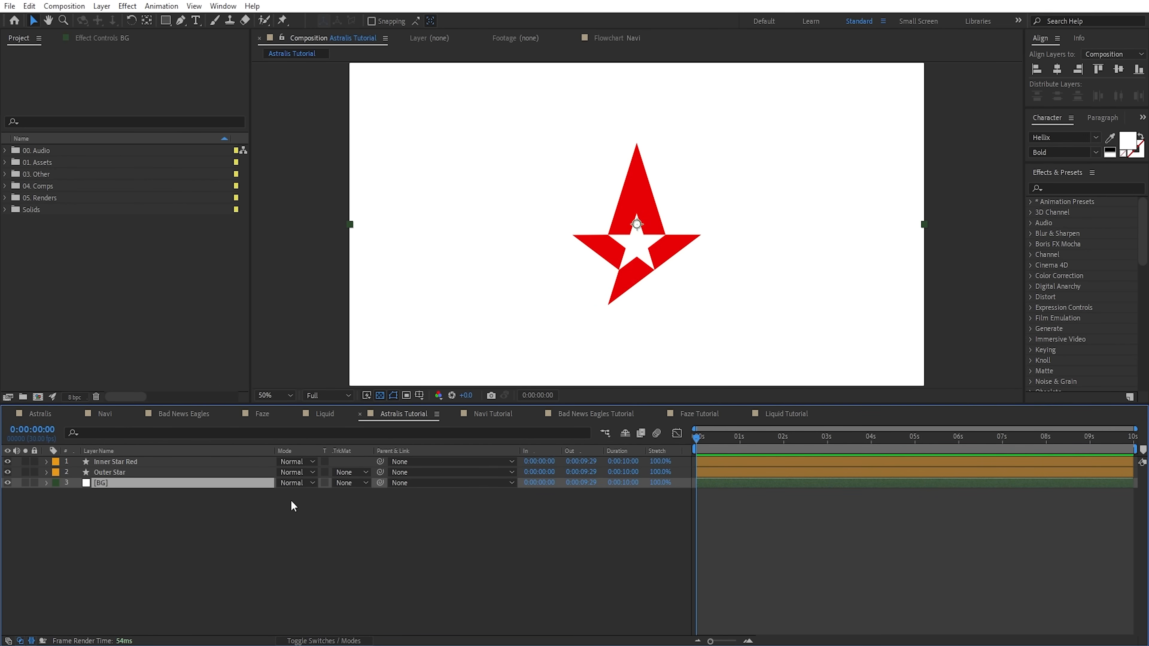
{"action": "left_click", "coordinate": [258, 525]}
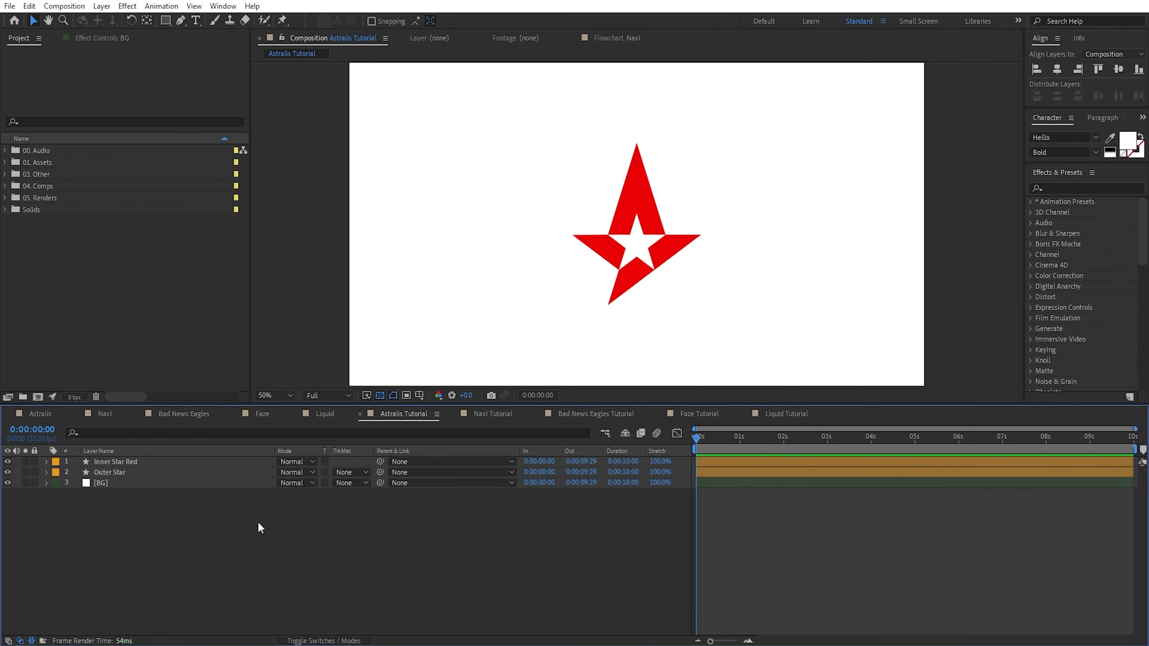
- Hide the Inner Star Red layer and select the Outer Star layer
{"action": "left_click", "coordinate": [7, 462]}
{"action": "left_click", "coordinate": [117, 472]}
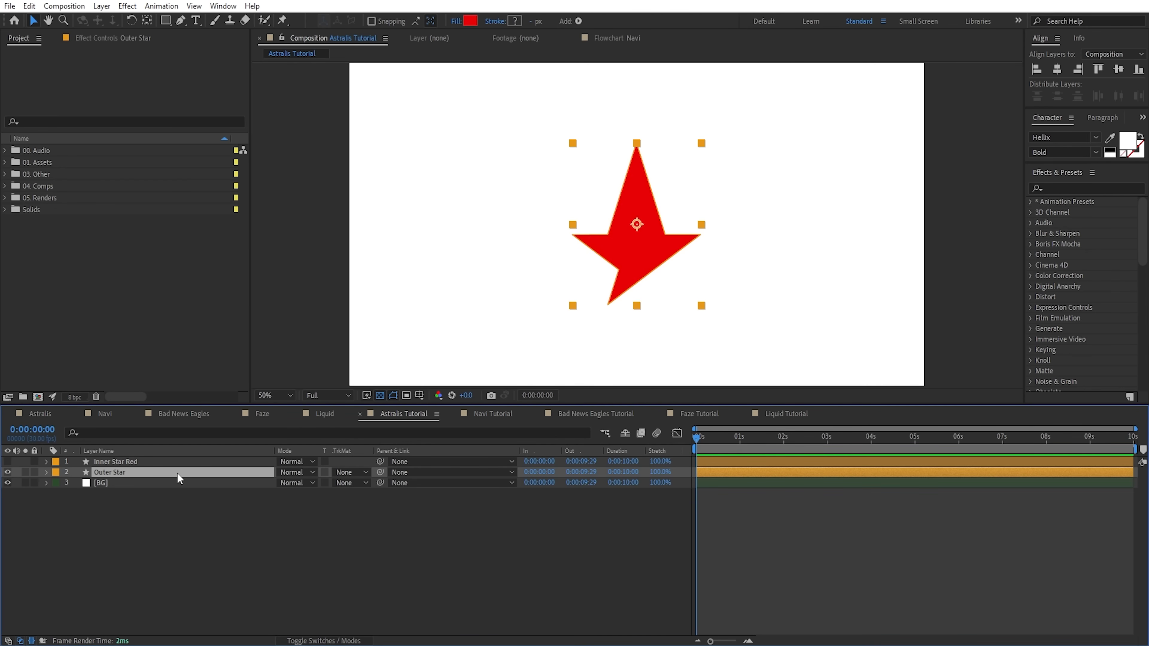
- Find Minimax among the effects, apply it to the Outer Star layer, and delete it again
{"action": "left_click", "coordinate": [1071, 188]}
{"action": "type", "text": "minim"}
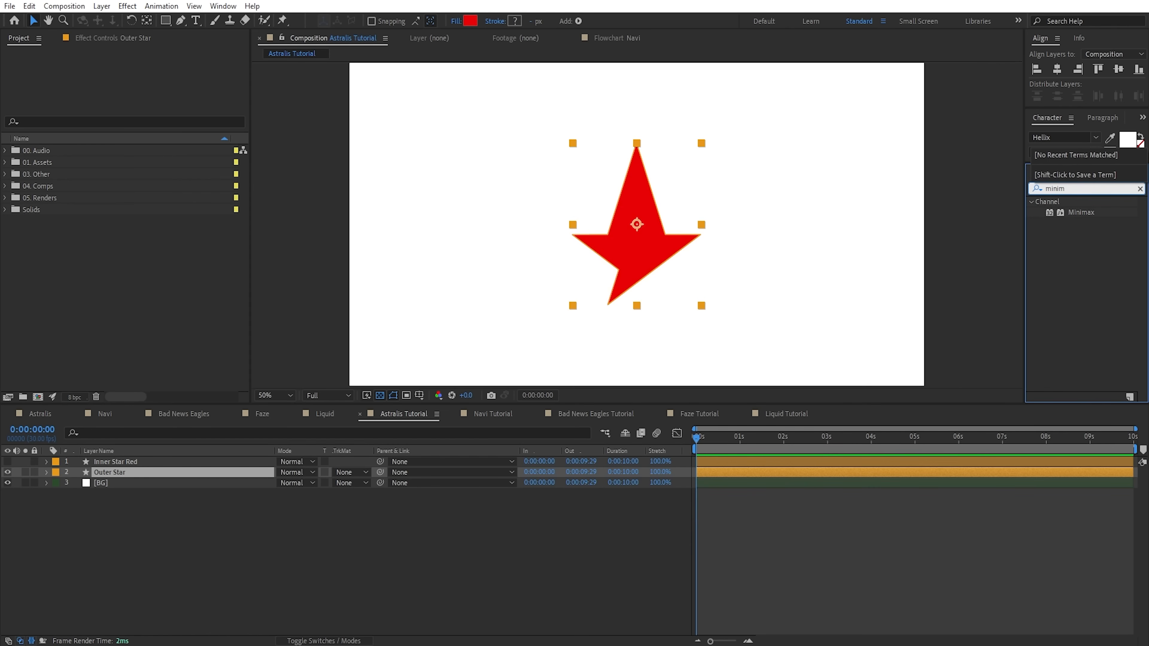
{"action": "mouse_move", "coordinate": [1079, 212]}
{"action": "left_mouse_down"}
{"action": "mouse_move", "coordinate": [663, 233]}
{"action": "mouse_move", "coordinate": [1089, 202]}
{"action": "left_mouse_up"}
{"action": "double_click", "coordinate": [1080, 213]}
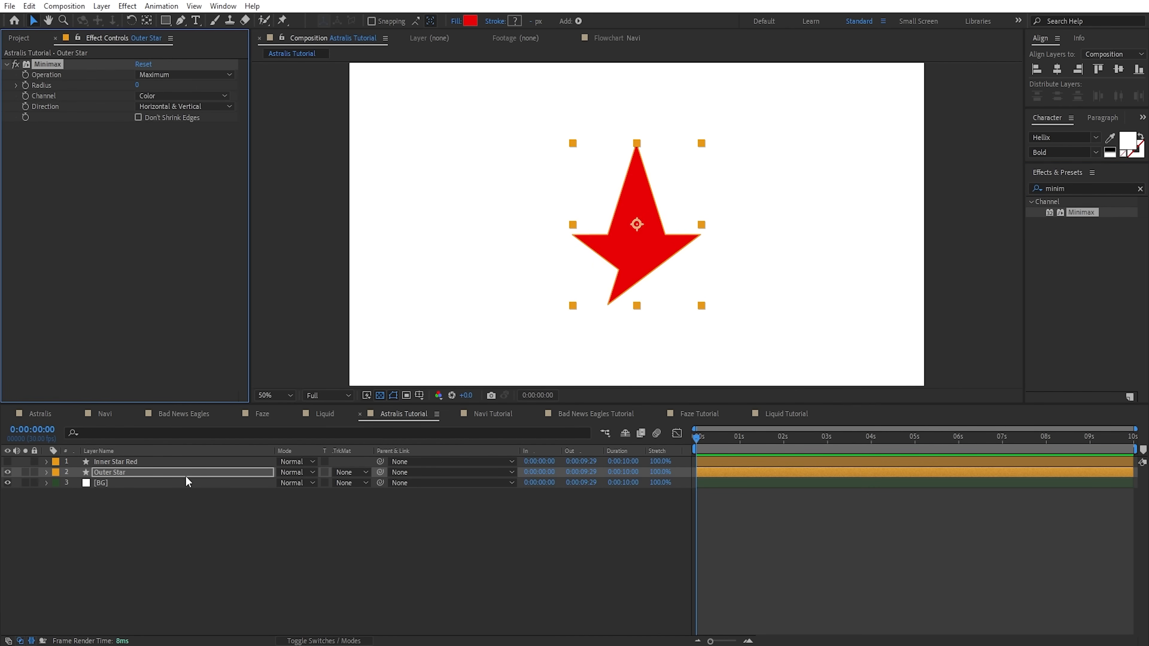
{"action": "key", "text": "Delete"}
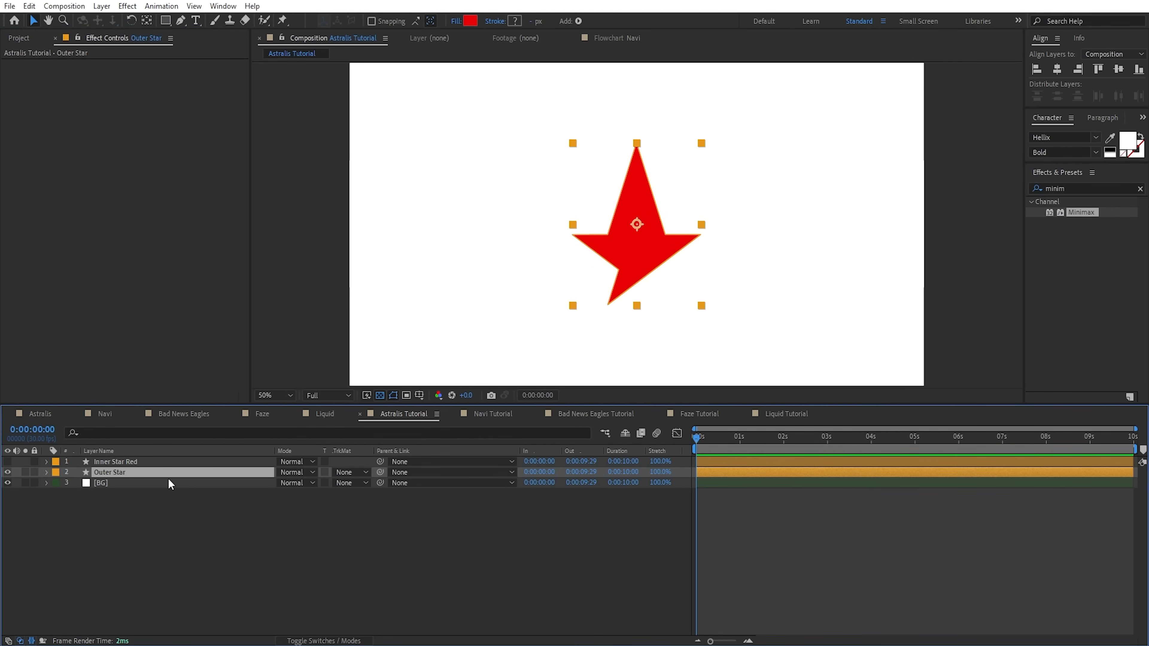
- Apply the Minimax effect to the Outer Star layer through the quick effect search
{"action": "key", "text": "ctrl+space"}
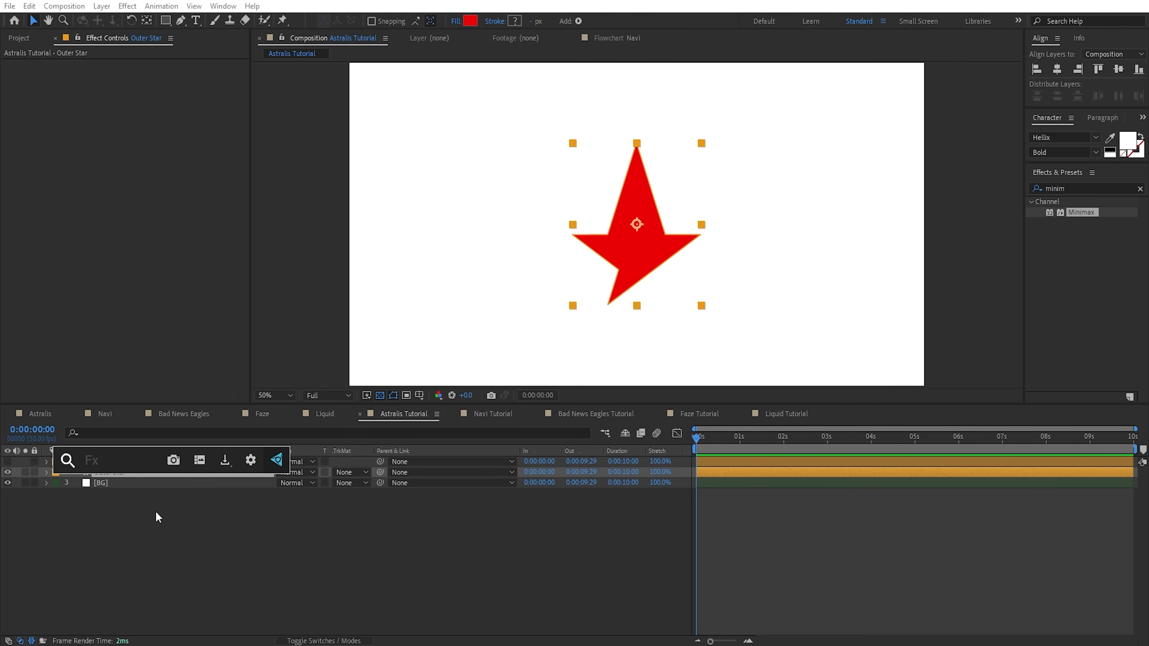
{"action": "key", "text": "Escape"}
{"action": "key", "text": "ctrl+space"}
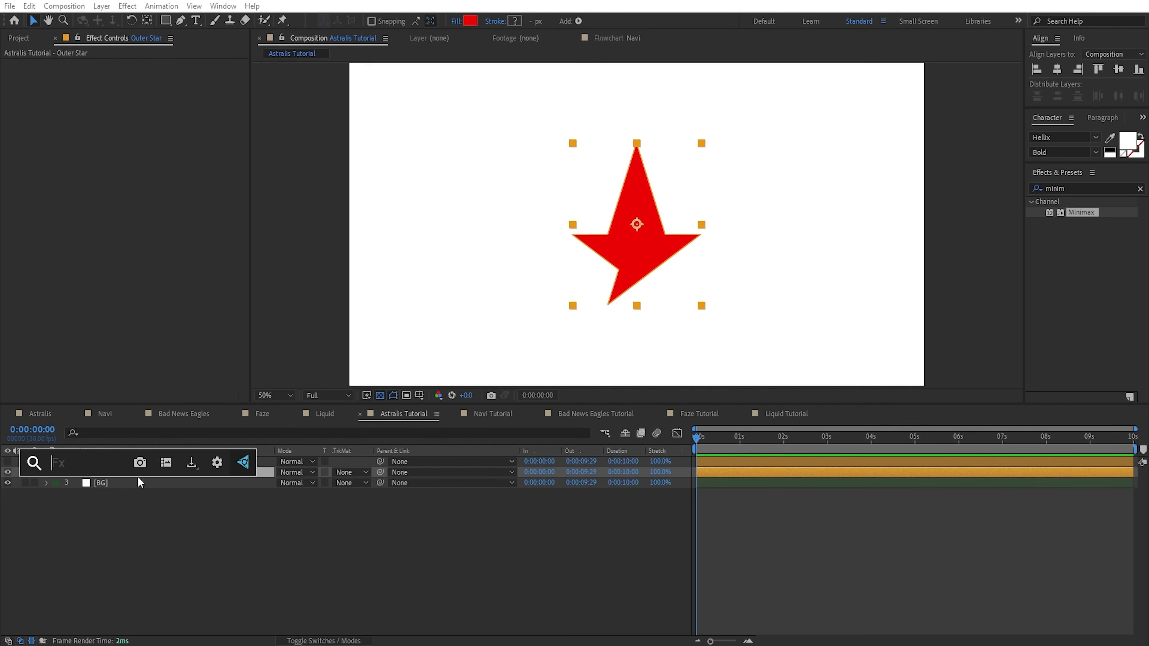
{"action": "type", "text": "minimax"}
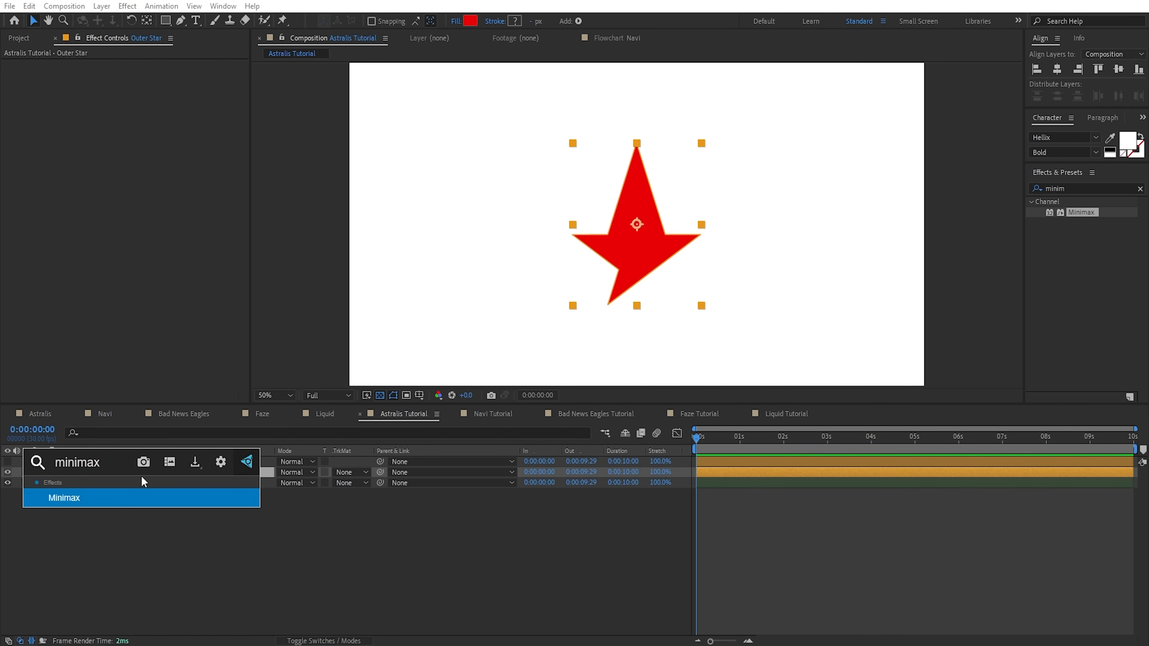
{"action": "key", "text": "Return"}
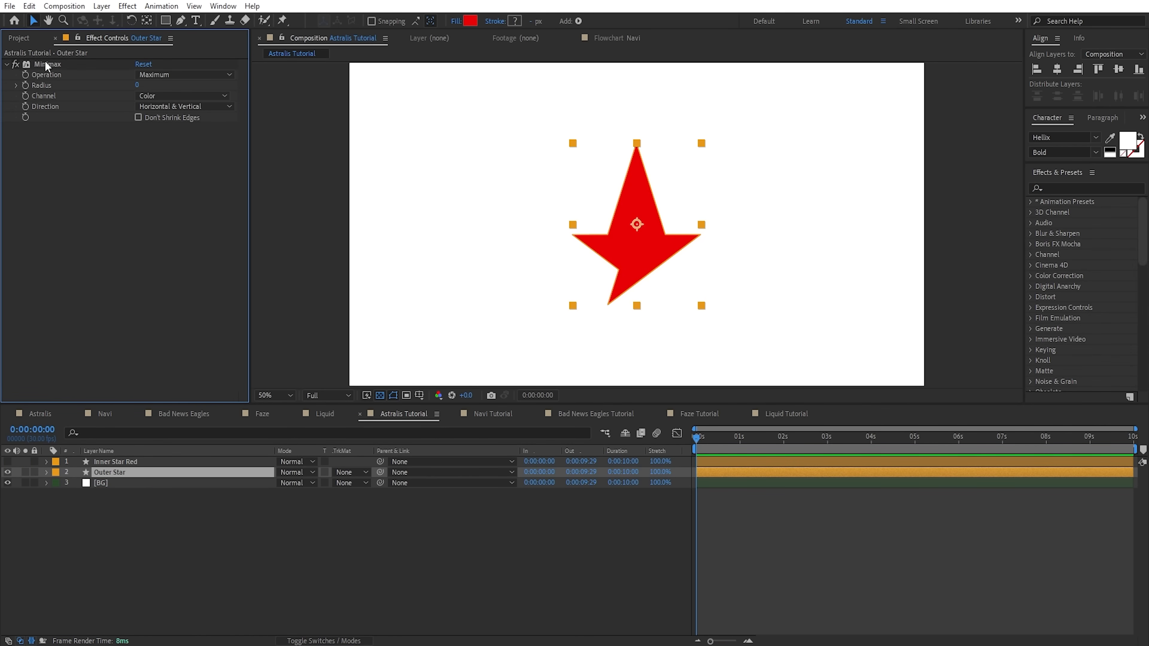
{"action": "left_click", "coordinate": [53, 63]}
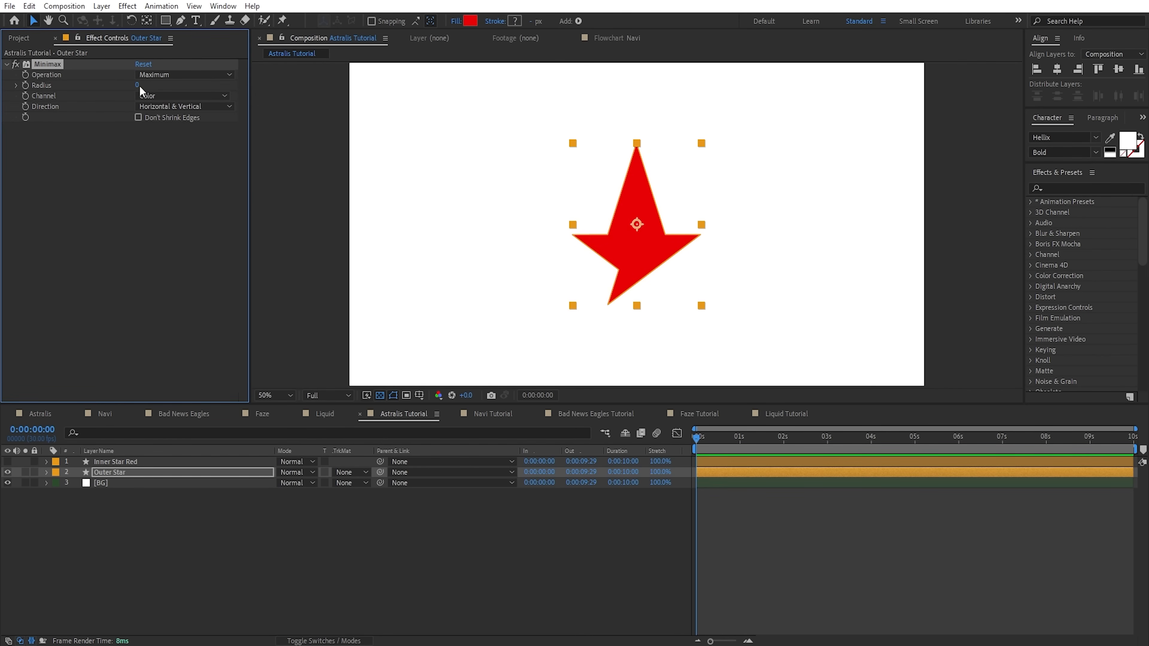
- Set the Minimax channel to Alpha and Color and its radius to 39 on the Outer Star layer
{"action": "left_click_drag", "start_coordinate": [140, 86], "coordinate": [179, 90]}
{"action": "left_click", "coordinate": [156, 96]}
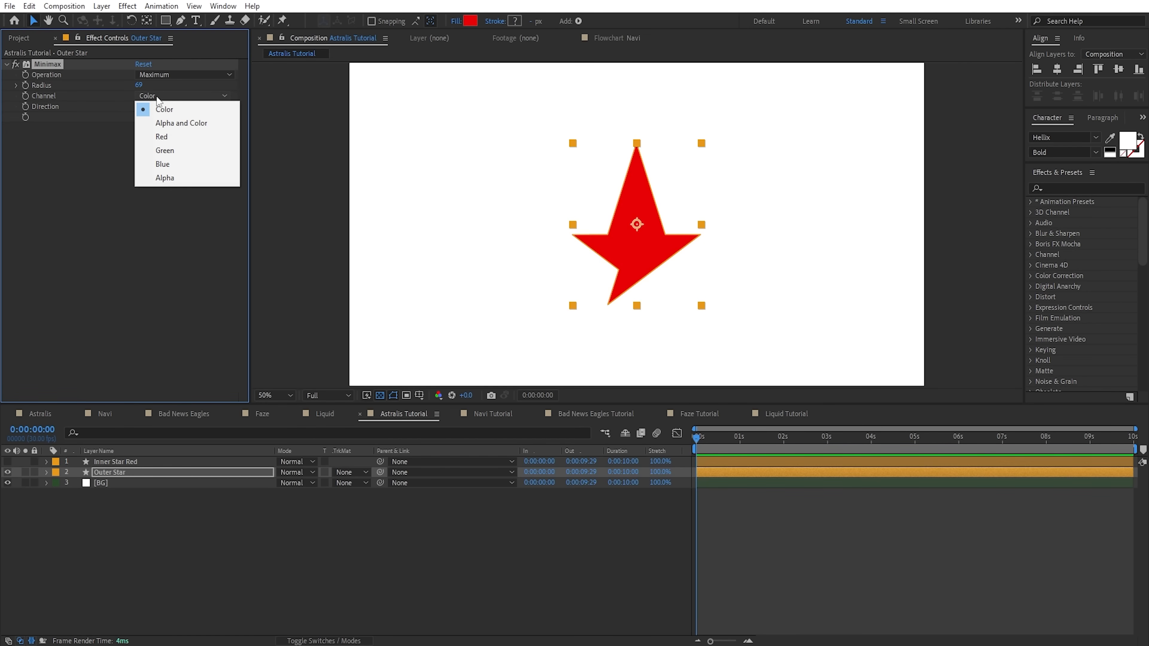
{"action": "left_click", "coordinate": [202, 124]}
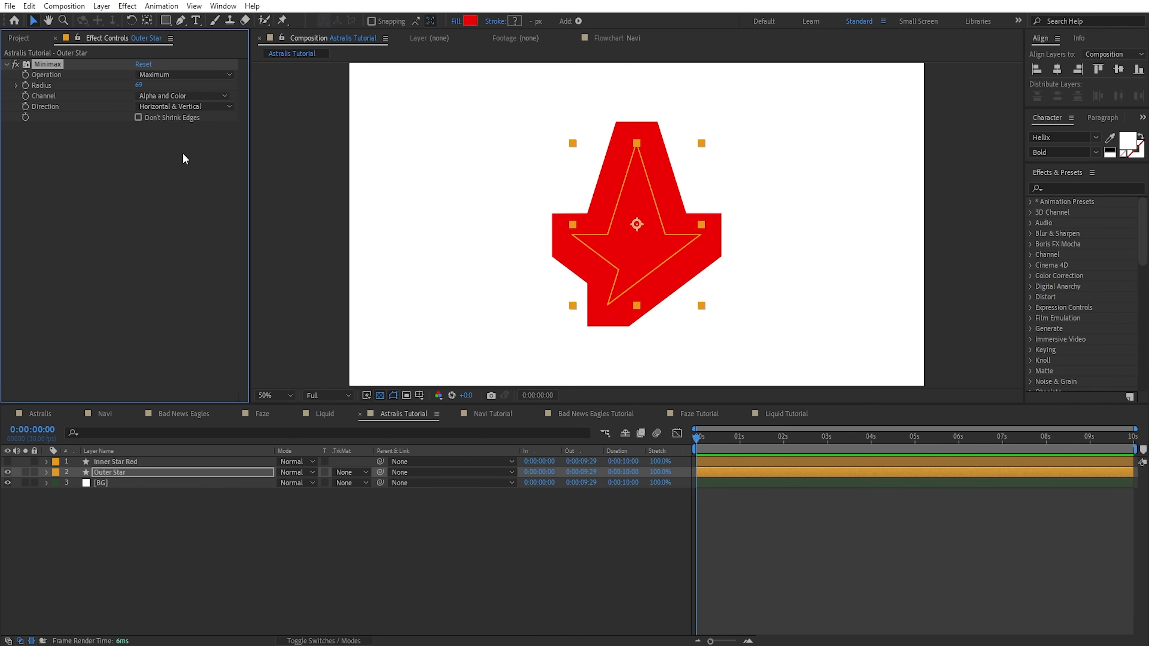
{"action": "mouse_move", "coordinate": [138, 85]}
{"action": "left_mouse_down"}
{"action": "mouse_move", "coordinate": [121, 96]}
{"action": "mouse_move", "coordinate": [163, 85]}
{"action": "mouse_move", "coordinate": [151, 86]}
{"action": "left_mouse_up"}
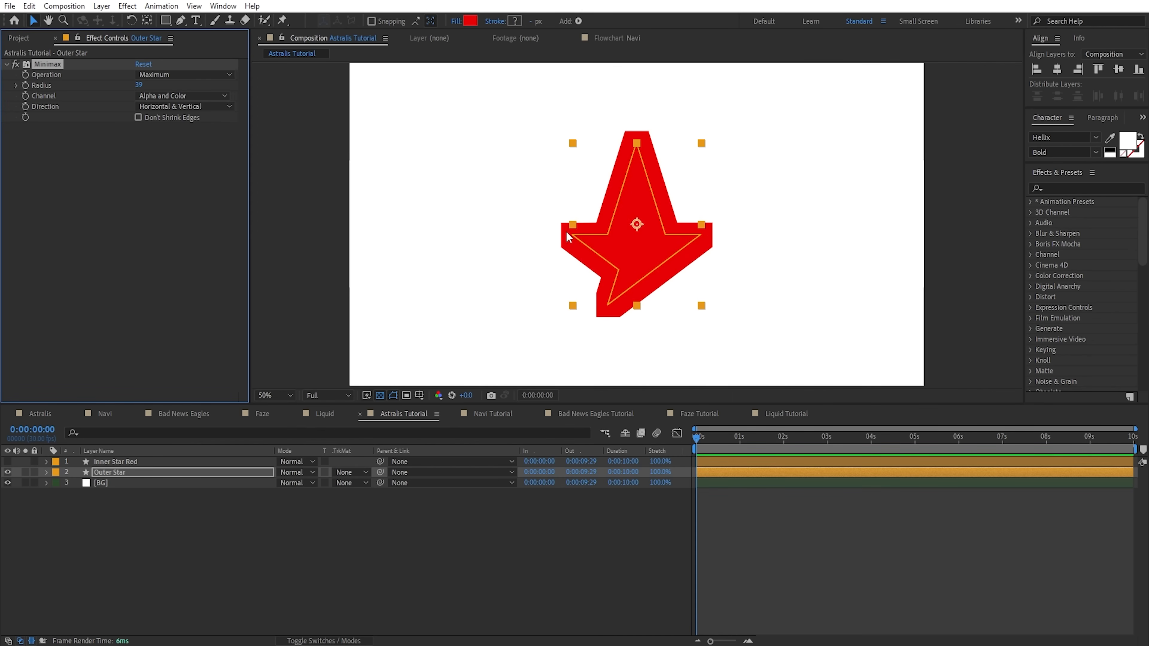
- Set the Minimax direction to Just Vertical and its radius to 94
{"action": "left_click", "coordinate": [170, 107]}
{"action": "left_click", "coordinate": [174, 147]}
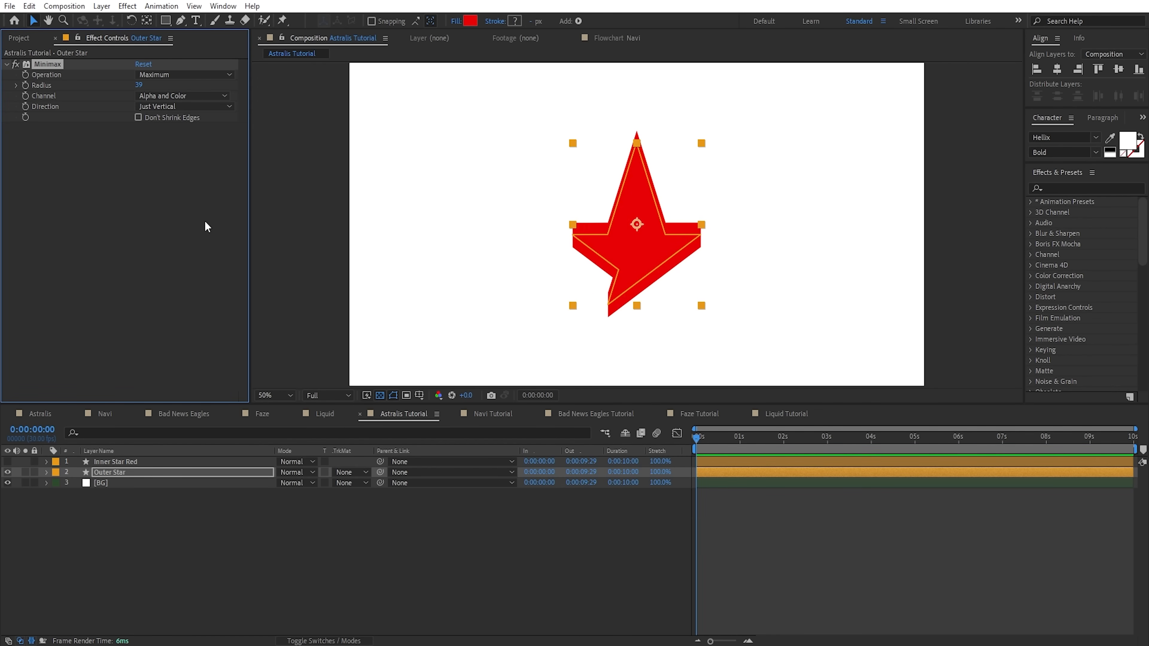
{"action": "left_click_drag", "start_coordinate": [141, 88], "coordinate": [167, 97]}
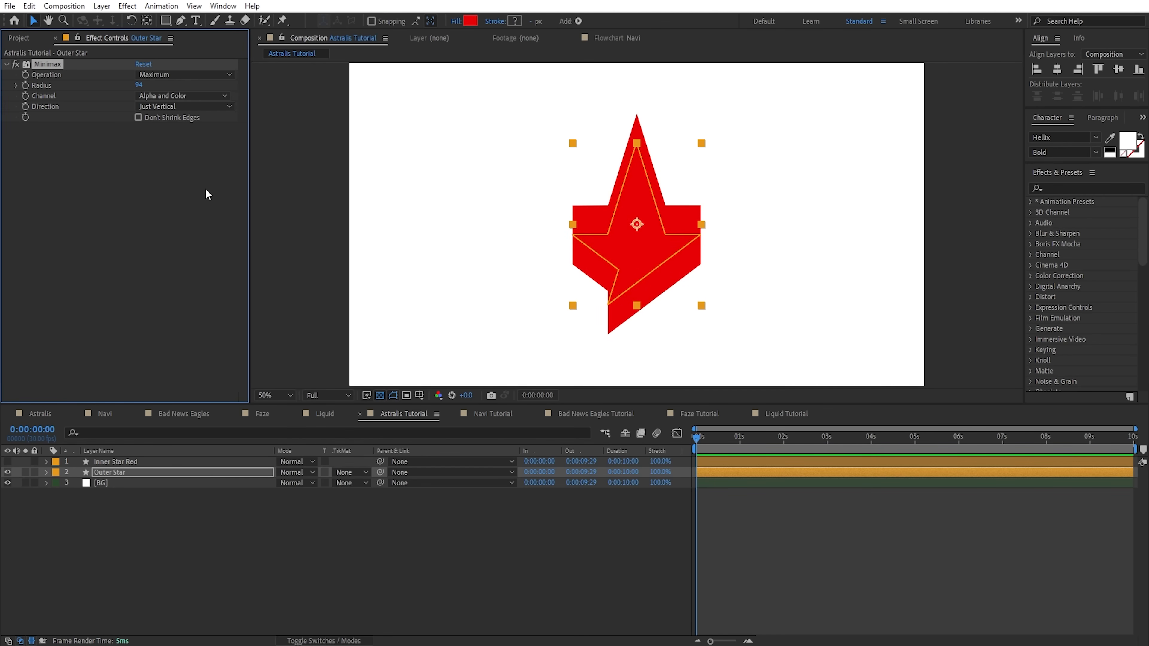
- Add a Transform effect above Minimax on the Outer Star layer and set its rotation to 45°
{"action": "key", "text": "ctrl+space"}
{"action": "type", "text": "trans"}
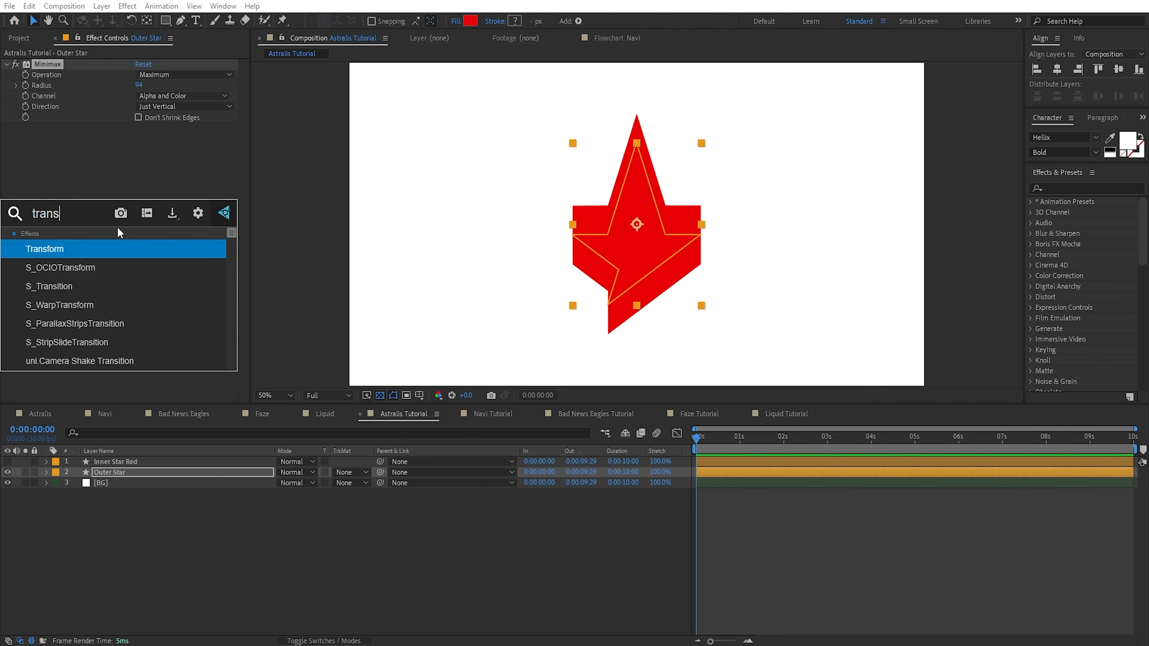
{"action": "key", "text": "Return"}
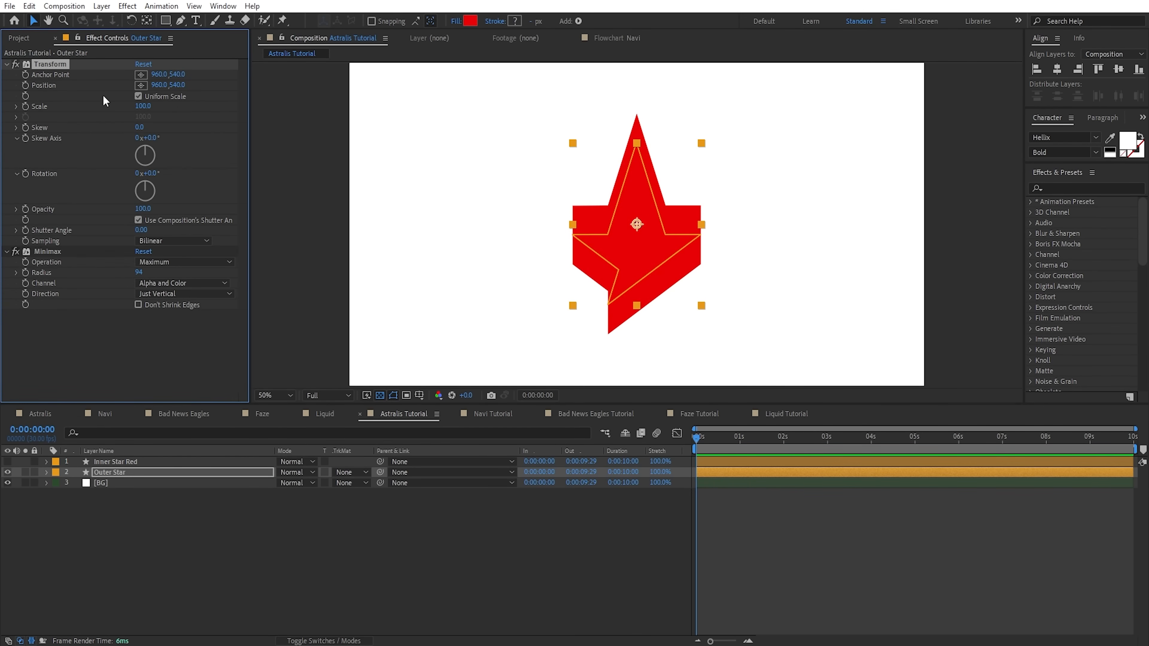
{"action": "left_click", "coordinate": [157, 173]}
{"action": "type", "text": "45"}
{"action": "key", "text": "Return"}
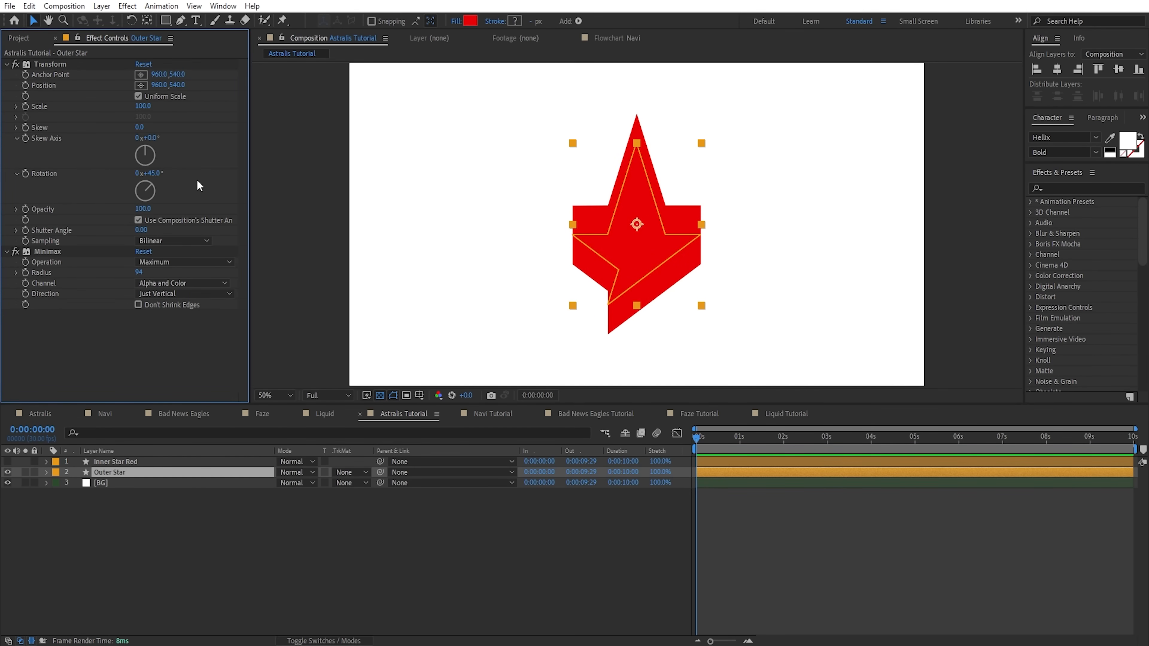
- Add a second Transform effect below Minimax and set its rotation to -45°
{"action": "key", "text": "ctrl+space"}
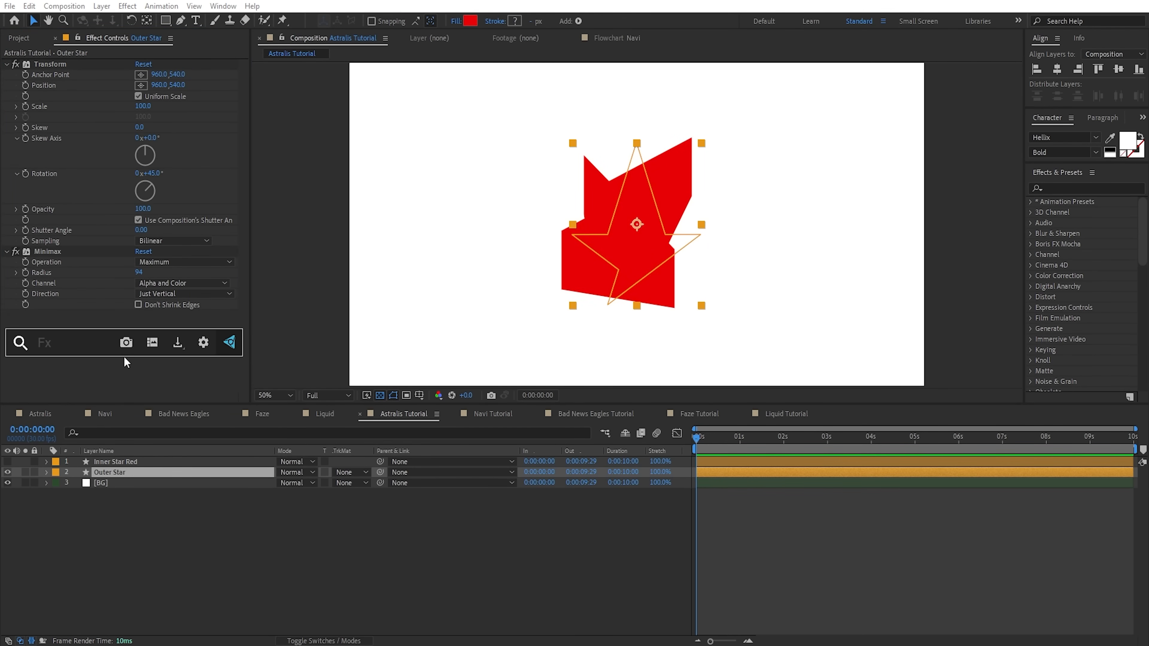
{"action": "type", "text": "trans"}
{"action": "key", "text": "Return"}
{"action": "scroll", "coordinate": [100, 306], "scroll_direction": "down", "scroll_amount": 4}
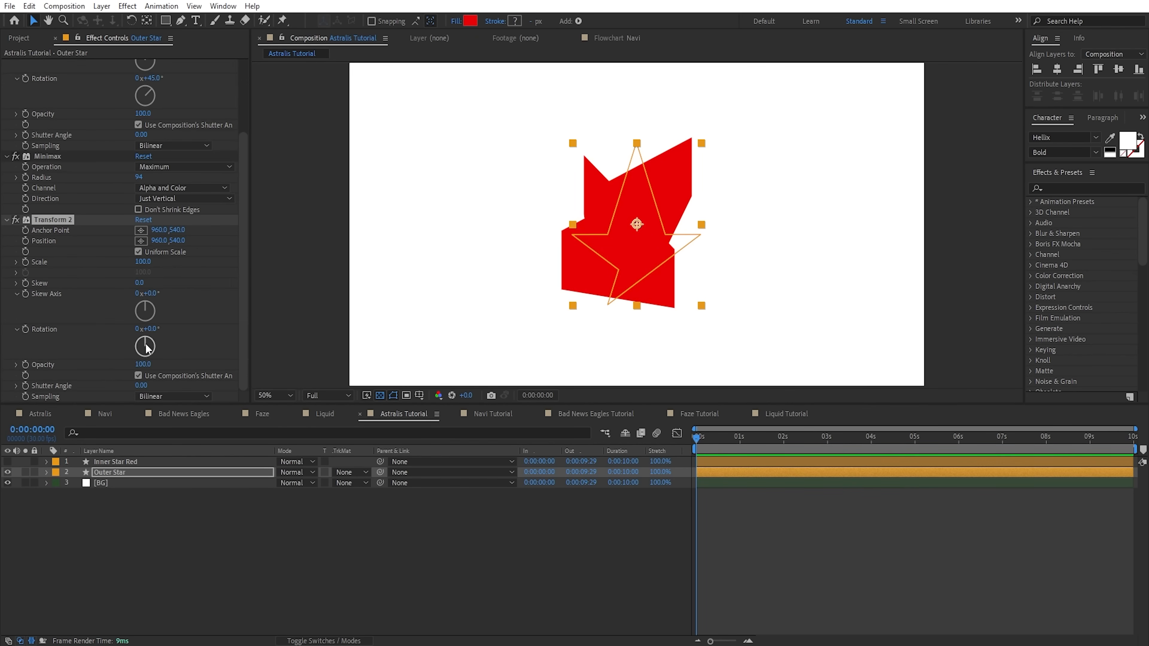
{"action": "left_click", "coordinate": [156, 329]}
{"action": "type", "text": "-"}
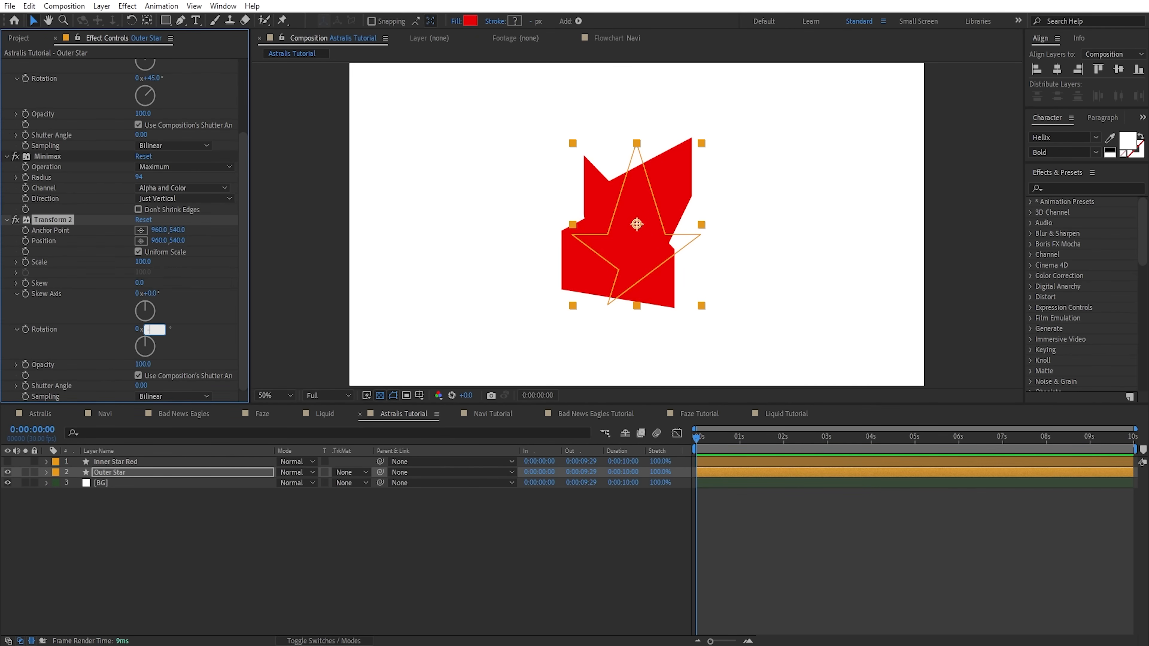
{"action": "type", "text": "45"}
{"action": "key", "text": "Return"}
{"action": "left_click", "coordinate": [185, 307]}
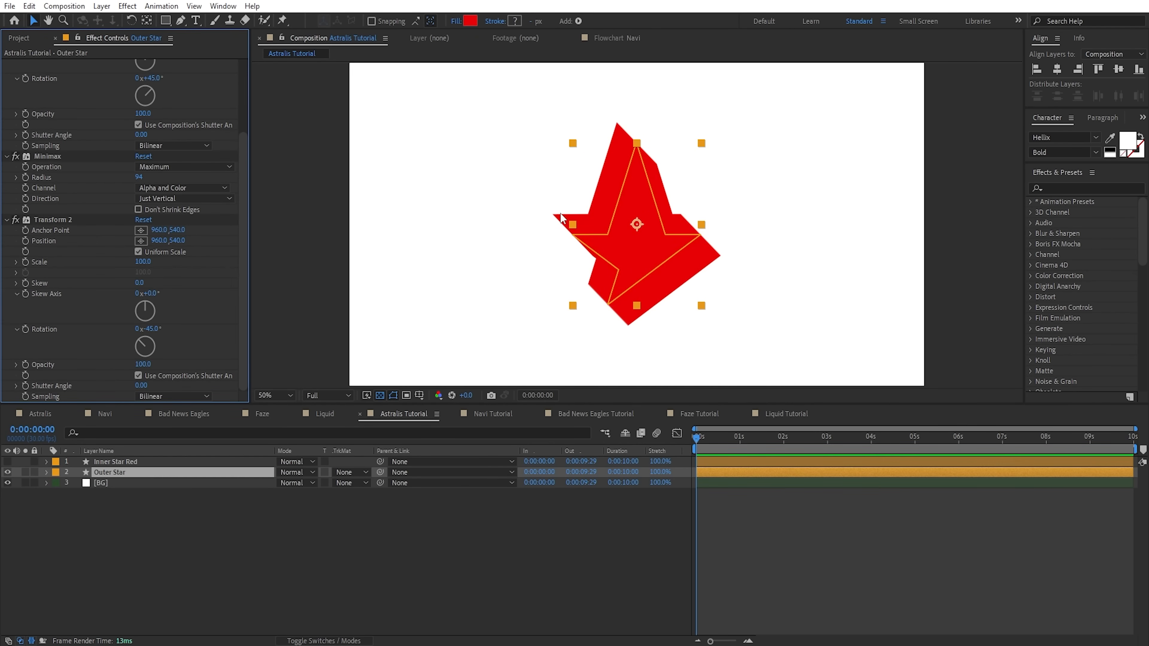
- Increase the Minimax radius on the Outer Star layer to 106
{"action": "left_click_drag", "start_coordinate": [140, 177], "coordinate": [50, 225]}
{"action": "scroll", "coordinate": [50, 226], "scroll_direction": "up", "scroll_amount": 3}
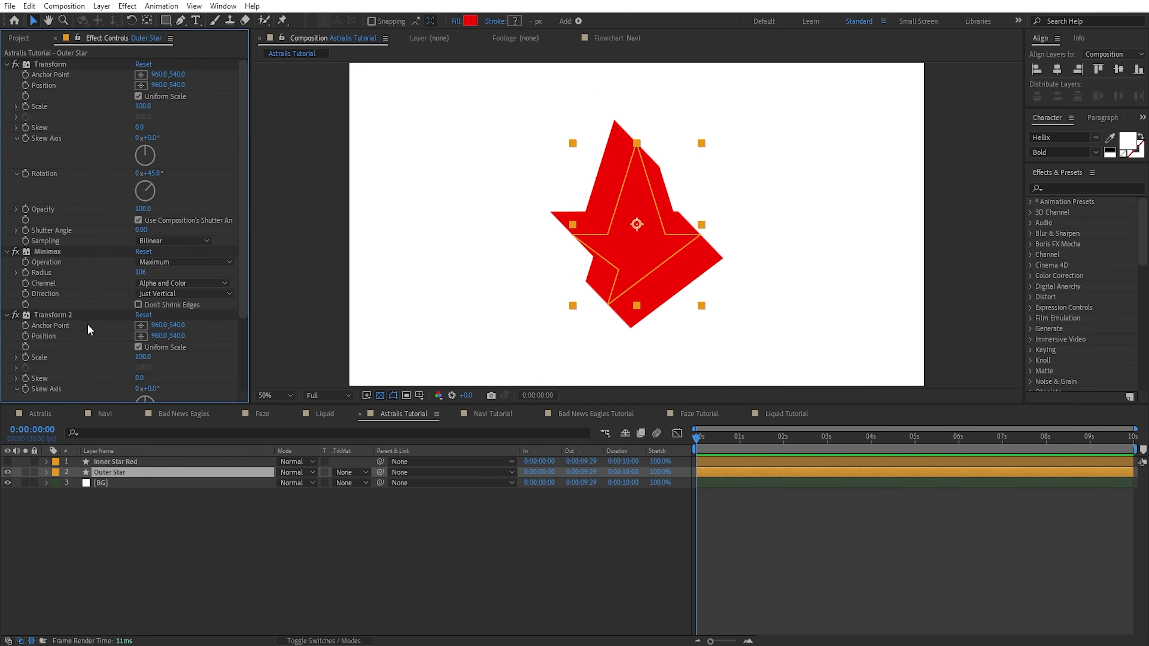
- Switch all three Outer Star effects off and re-enable them in stacking order to examine each one's contribution
{"action": "scroll", "coordinate": [136, 176], "scroll_direction": "down", "scroll_amount": 3}
{"action": "scroll", "coordinate": [197, 335], "scroll_direction": "up", "scroll_amount": 3}
{"action": "left_click", "coordinate": [15, 314]}
{"action": "left_click", "coordinate": [15, 251]}
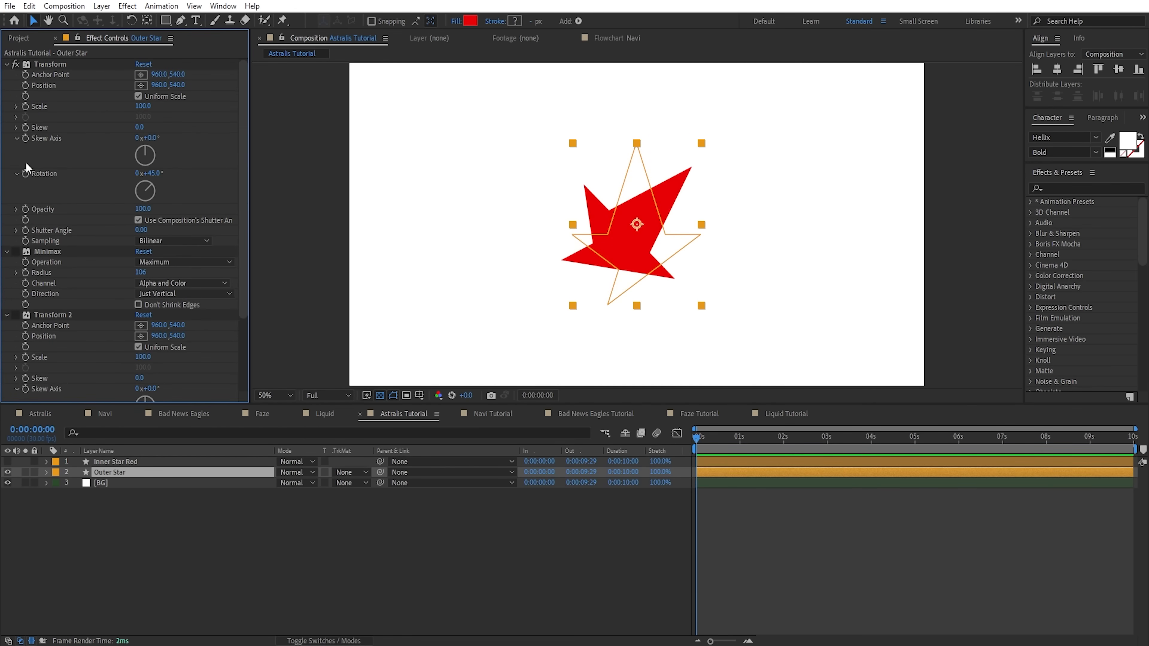
{"action": "left_click", "coordinate": [15, 64]}
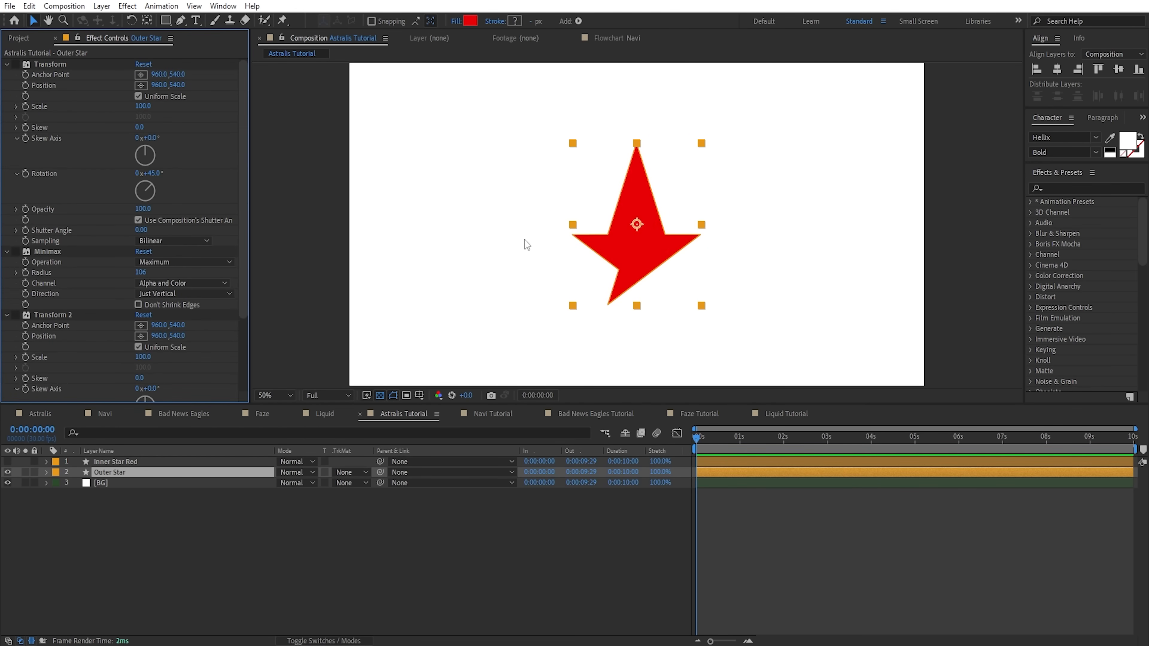
{"action": "left_click", "coordinate": [16, 65]}
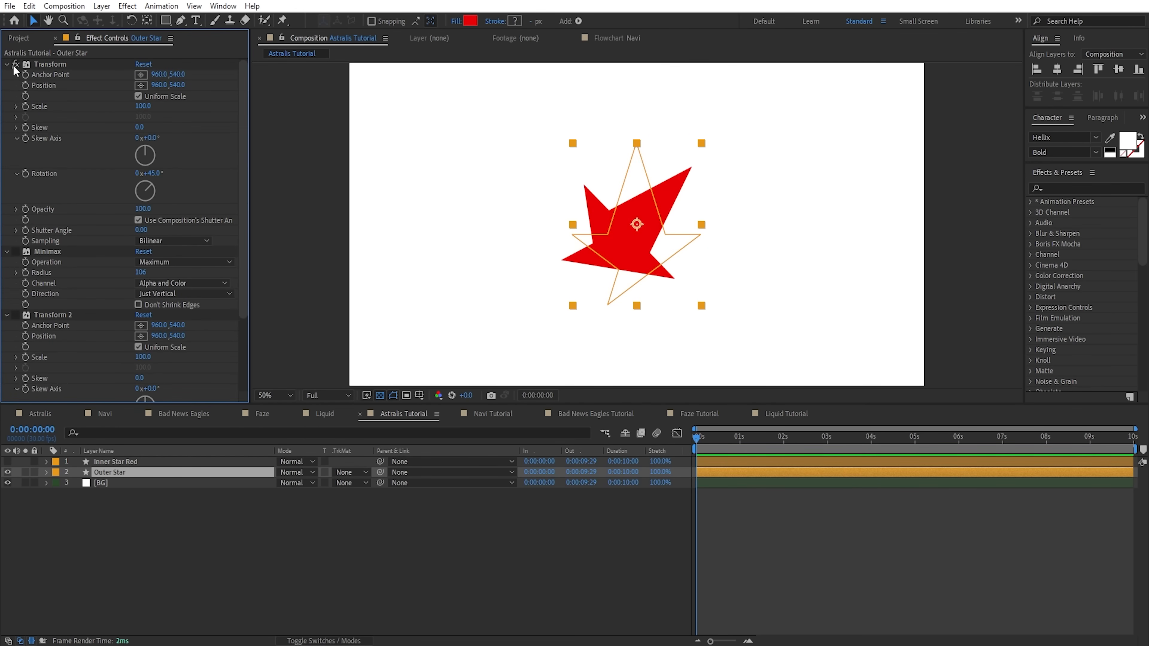
{"action": "left_click", "coordinate": [15, 251]}
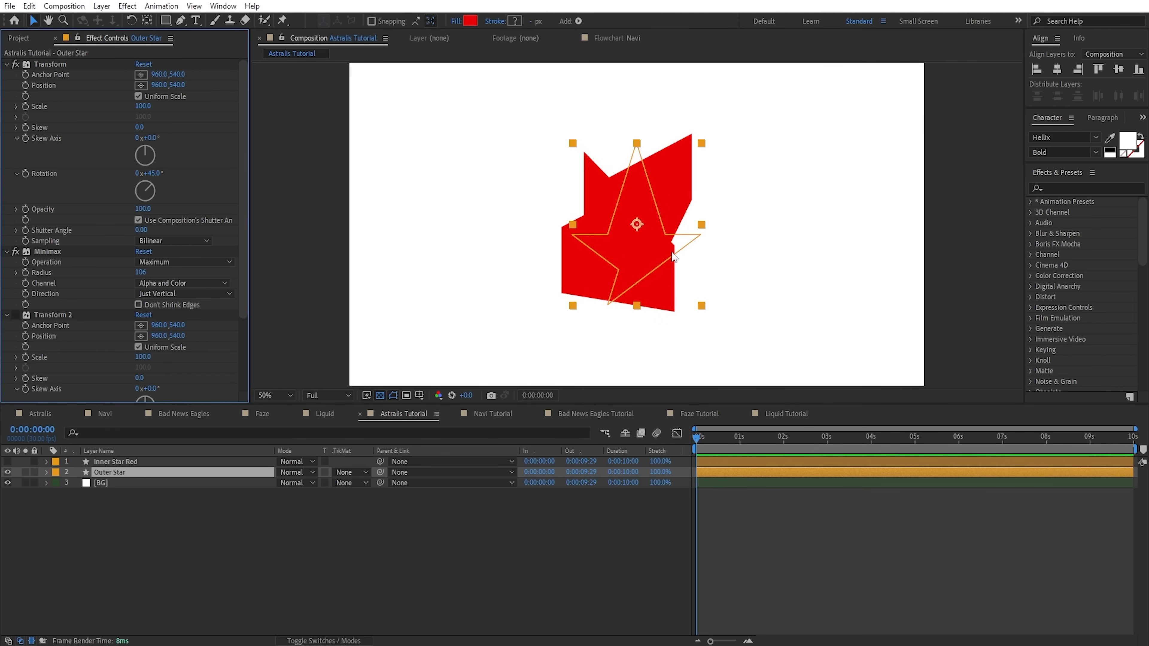
{"action": "left_click", "coordinate": [15, 316]}
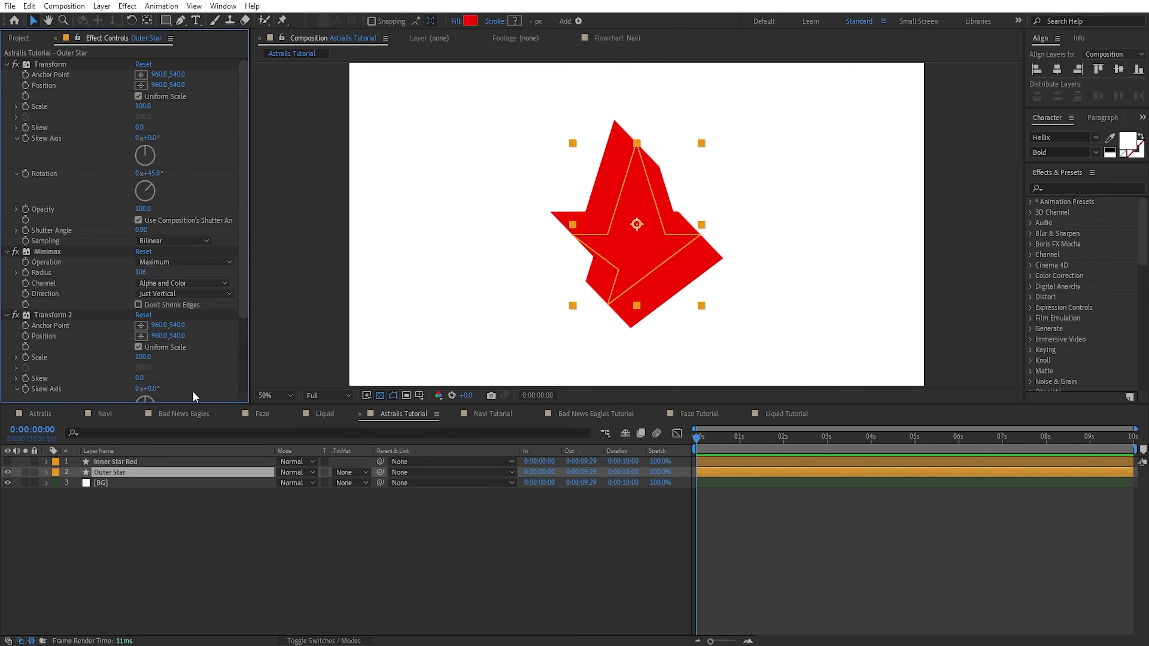
- Add a third Transform effect directly below Minimax and shift its vertical position downward until the extrusion starts at the original star outline
{"action": "key", "text": "ctrl+space"}
{"action": "type", "text": "trans"}
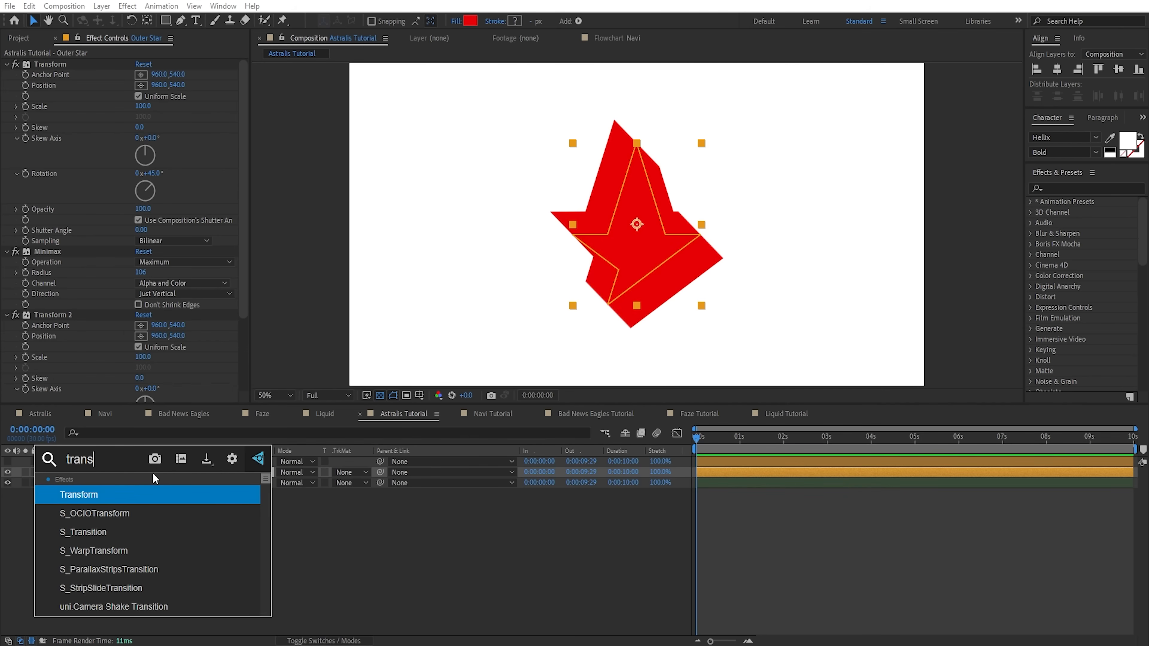
{"action": "key", "text": "Return"}
{"action": "left_click_drag", "start_coordinate": [69, 223], "coordinate": [59, 275]}
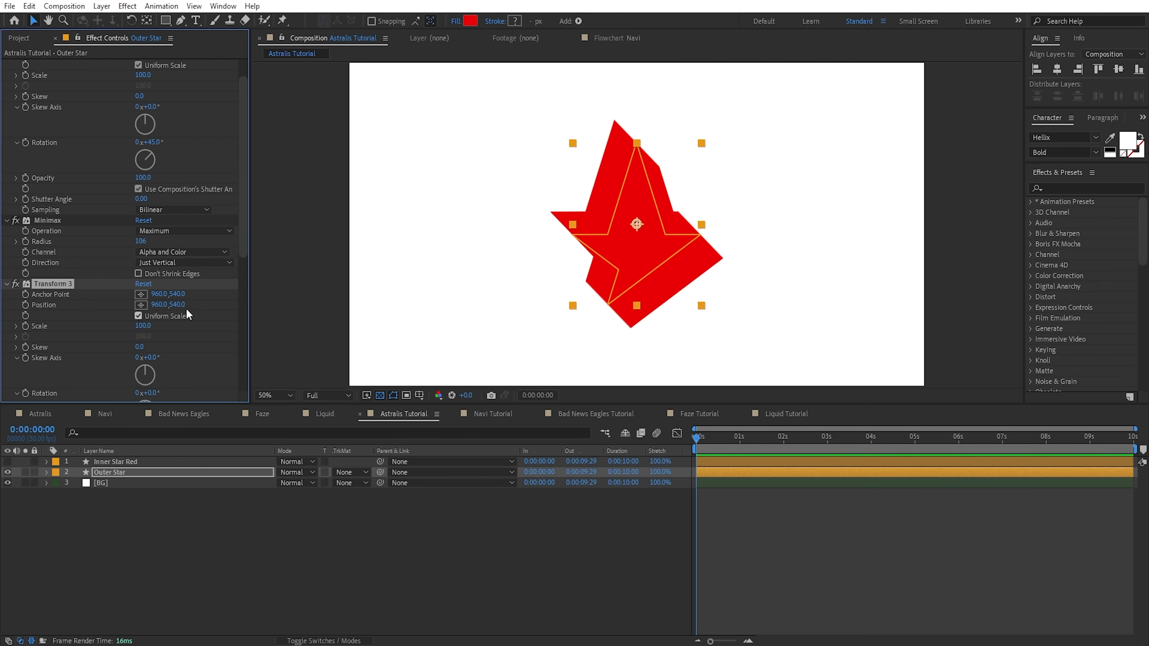
{"action": "mouse_move", "coordinate": [179, 310]}
{"action": "left_mouse_down"}
{"action": "mouse_move", "coordinate": [216, 310]}
{"action": "mouse_move", "coordinate": [202, 292]}
{"action": "mouse_move", "coordinate": [162, 299]}
{"action": "left_mouse_up"}
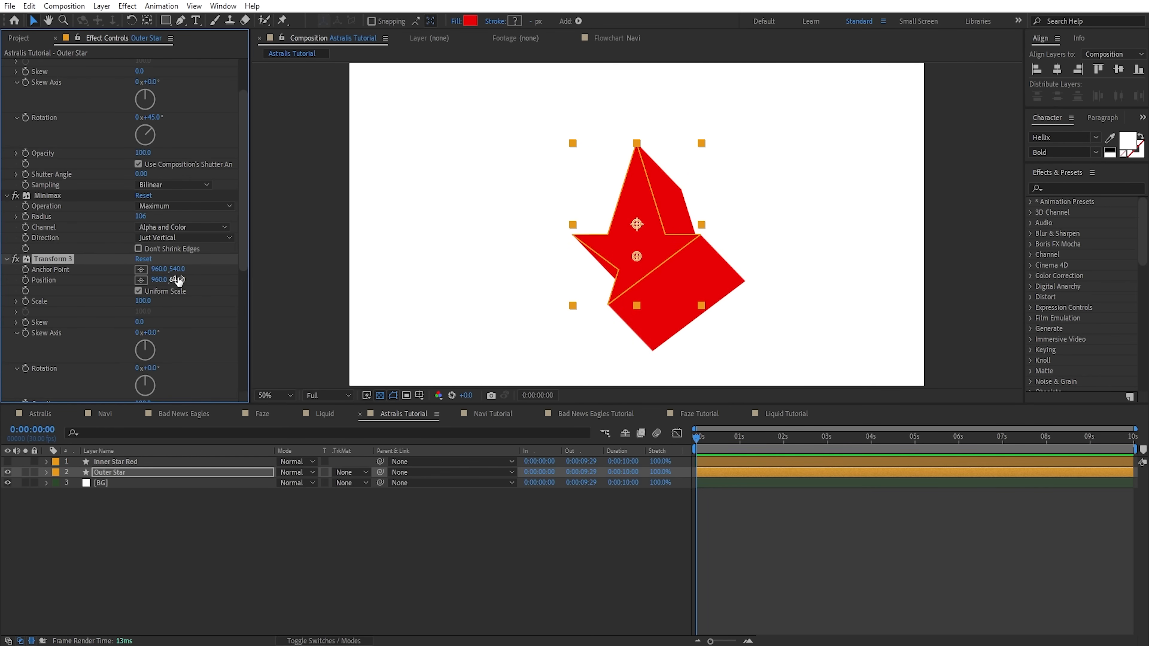
- Reset the third Transform's position, then offset its vertical value by the Minimax radius using 540+106
{"action": "left_click_drag", "start_coordinate": [171, 285], "coordinate": [180, 291]}
{"action": "right_click", "coordinate": [43, 281]}
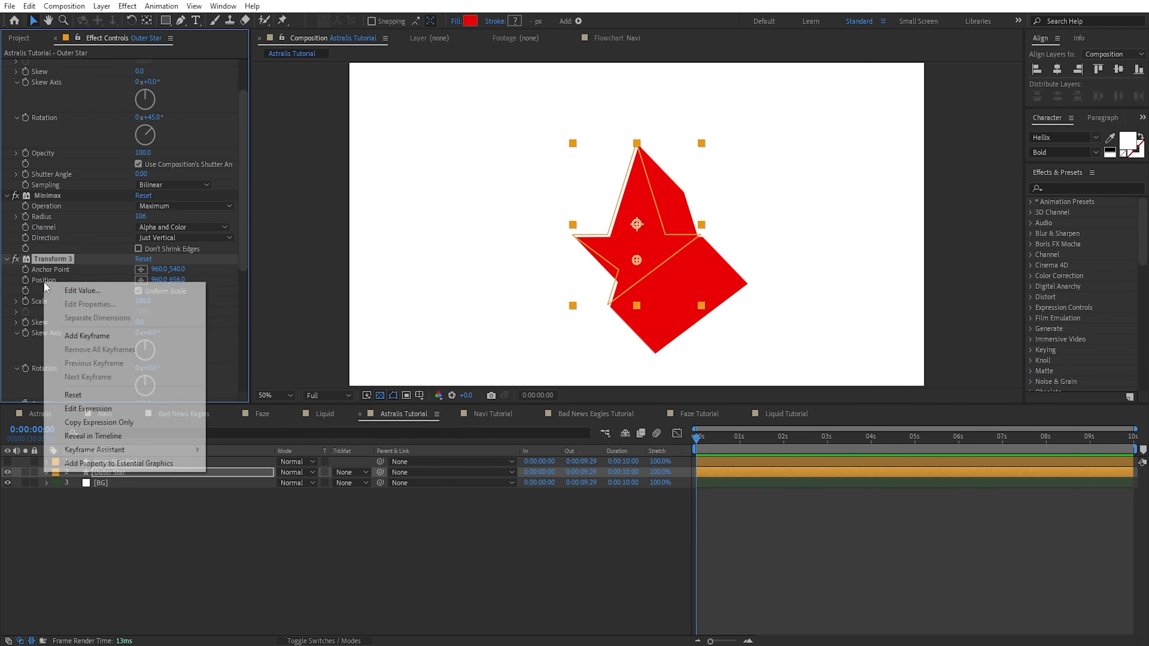
{"action": "left_click", "coordinate": [83, 393]}
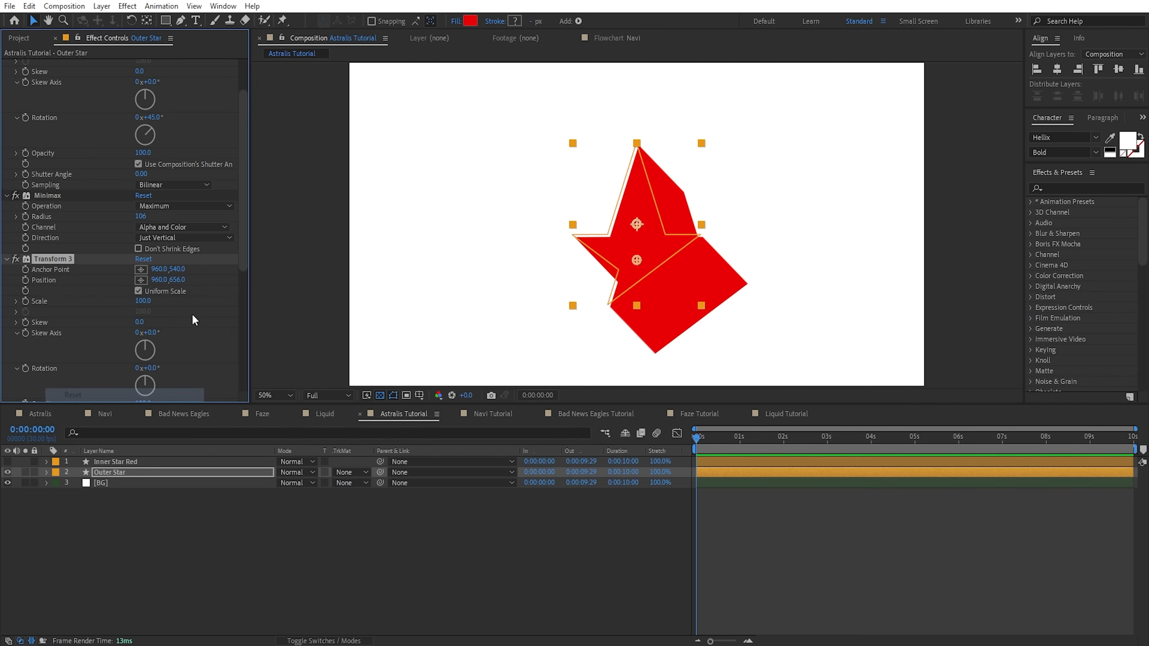
{"action": "left_click", "coordinate": [181, 282]}
{"action": "type", "text": "+1"}
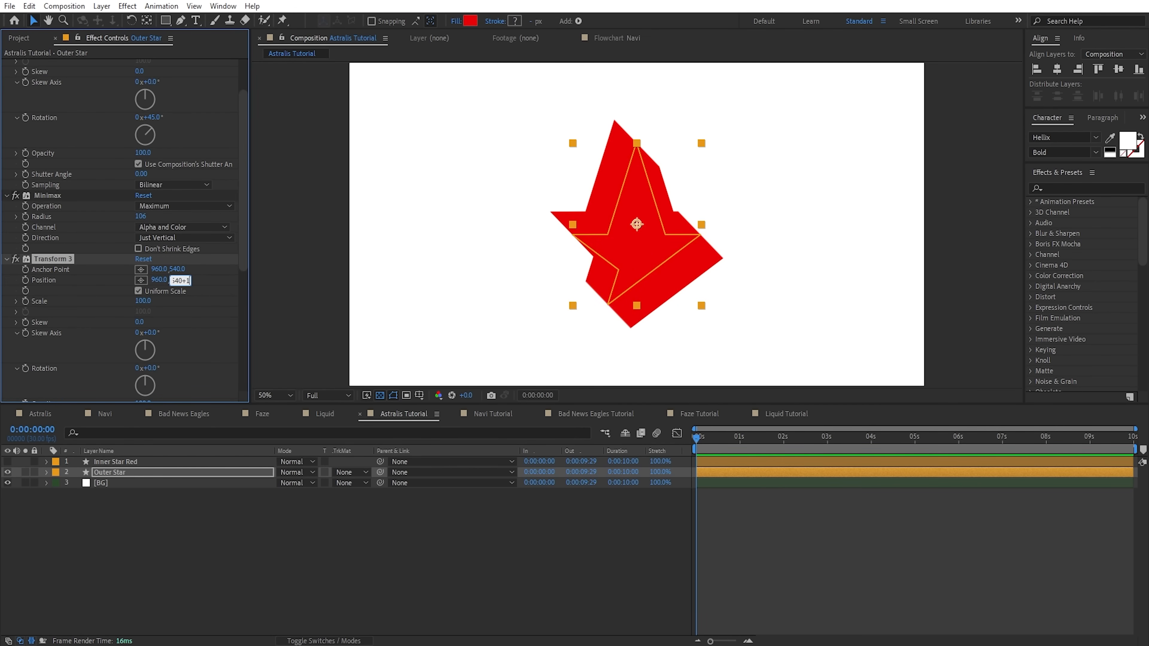
{"action": "type", "text": "06"}
{"action": "left_click", "coordinate": [215, 277]}
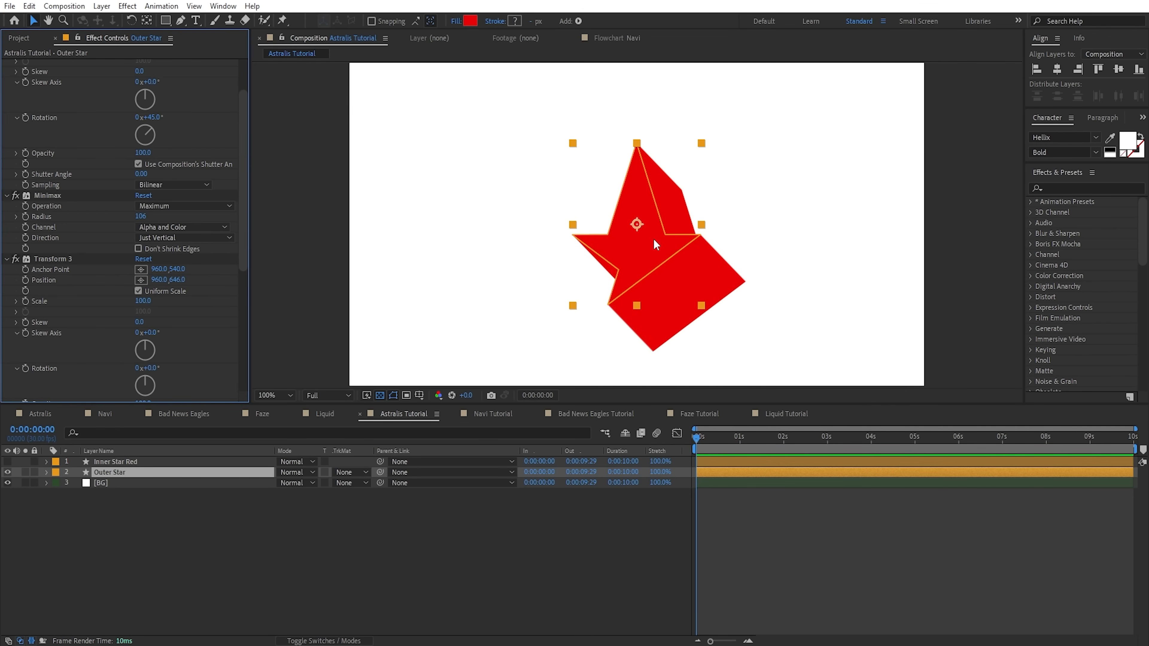
- Examine how the extrusion aligns with the star outline and compare the rotation values of the first and last Transform effects
{"action": "scroll", "coordinate": [654, 240], "scroll_direction": "up", "scroll_amount": 1}
{"action": "left_click_drag", "start_coordinate": [643, 243], "coordinate": [617, 201]}
{"action": "scroll", "coordinate": [656, 254], "scroll_direction": "down", "scroll_amount": 3}
{"action": "scroll", "coordinate": [657, 254], "scroll_direction": "up", "scroll_amount": 2}
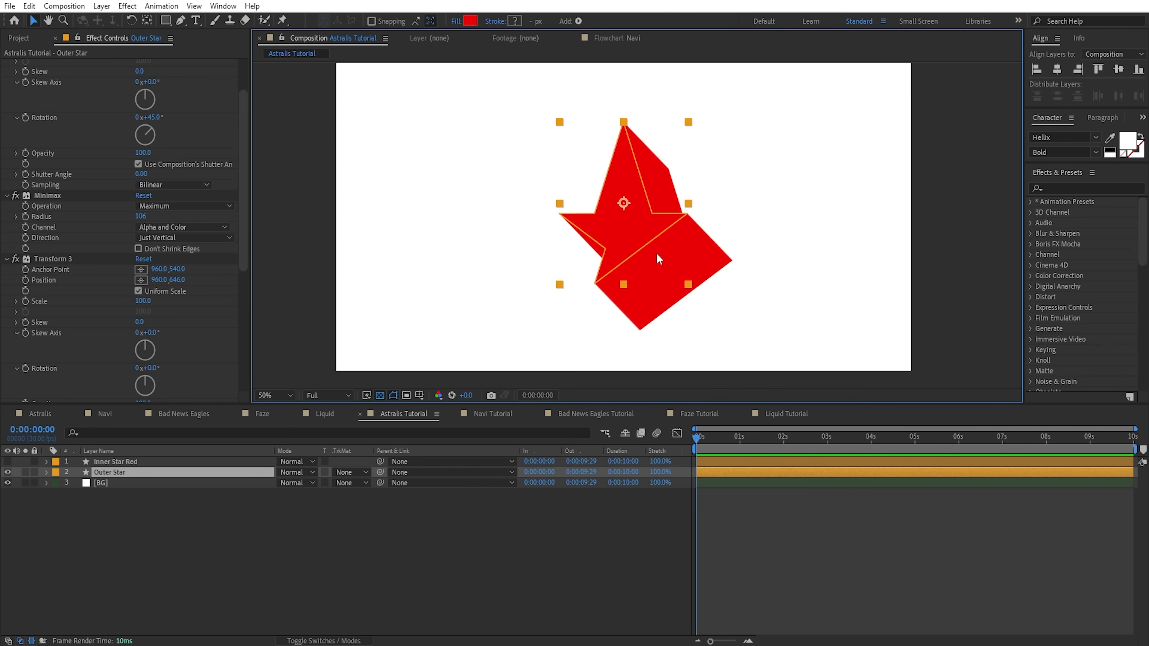
{"action": "scroll", "coordinate": [224, 350], "scroll_direction": "up", "scroll_amount": 3}
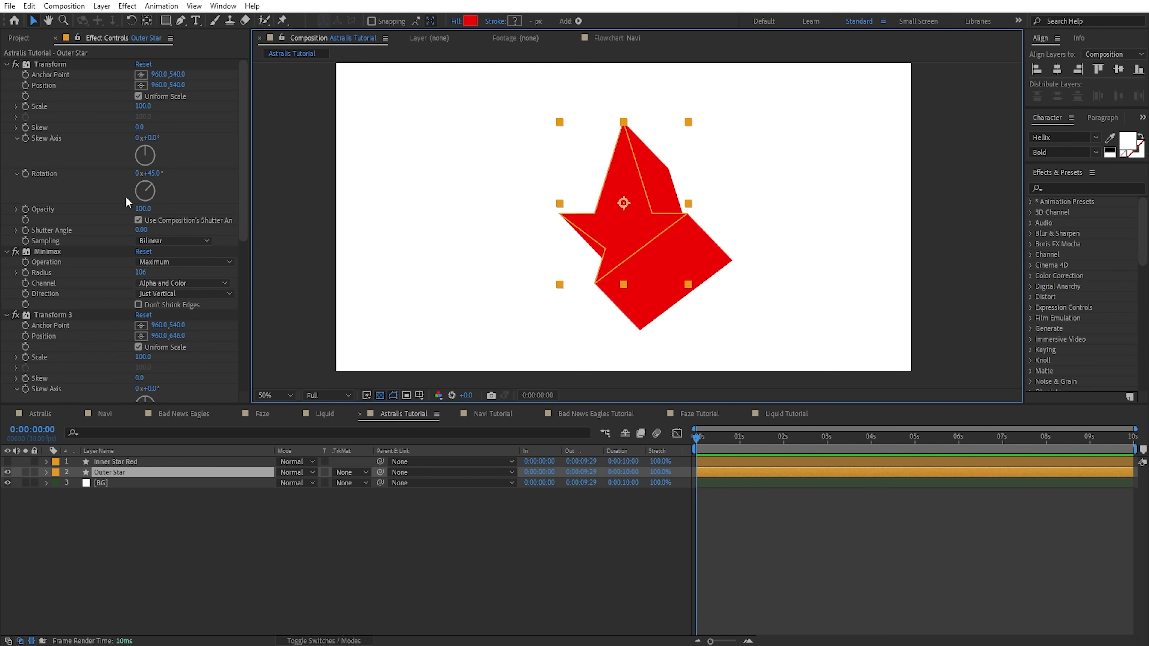
{"action": "scroll", "coordinate": [92, 339], "scroll_direction": "down", "scroll_amount": 5}
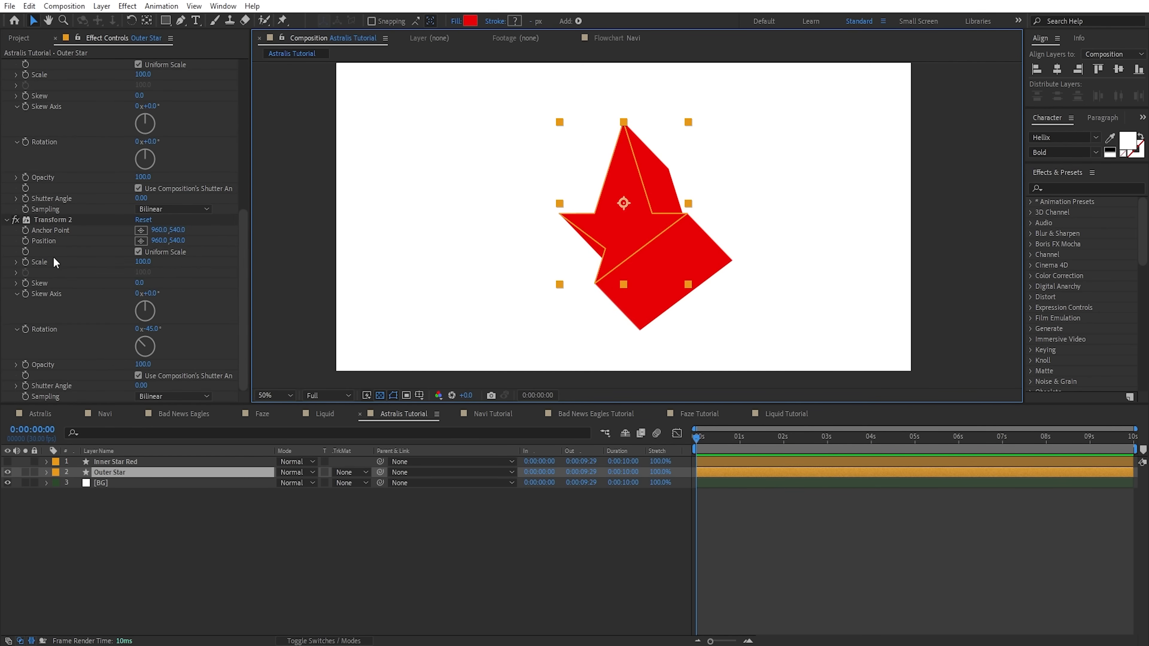
{"action": "scroll", "coordinate": [127, 243], "scroll_direction": "up", "scroll_amount": 5}
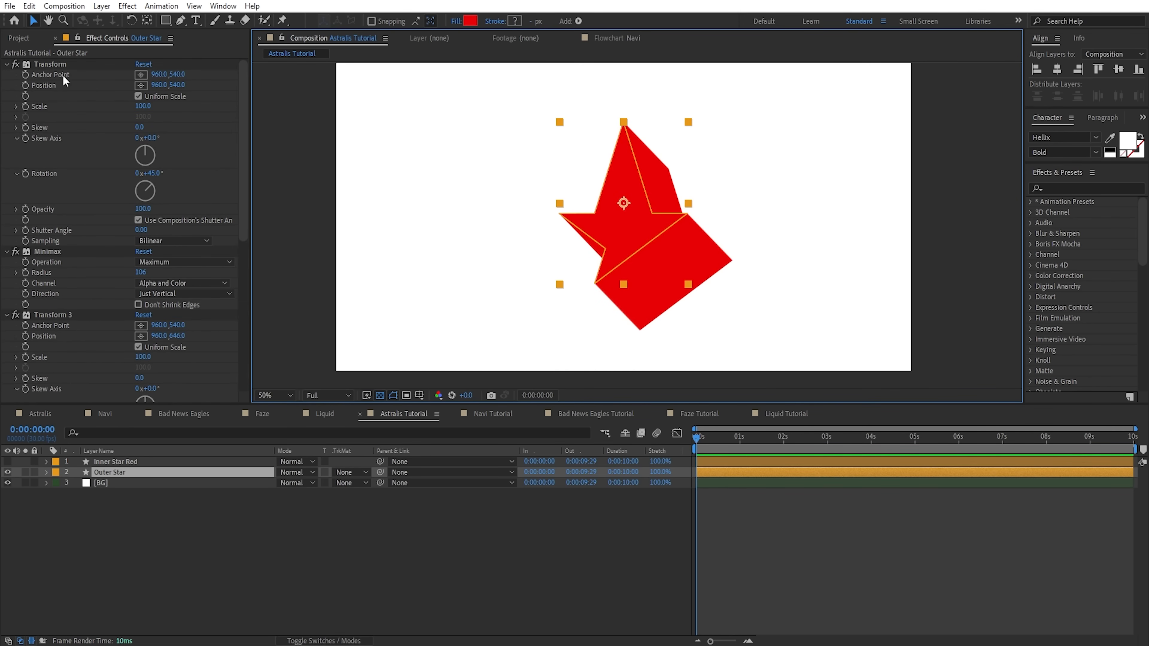
{"action": "scroll", "coordinate": [150, 335], "scroll_direction": "down", "scroll_amount": 1}
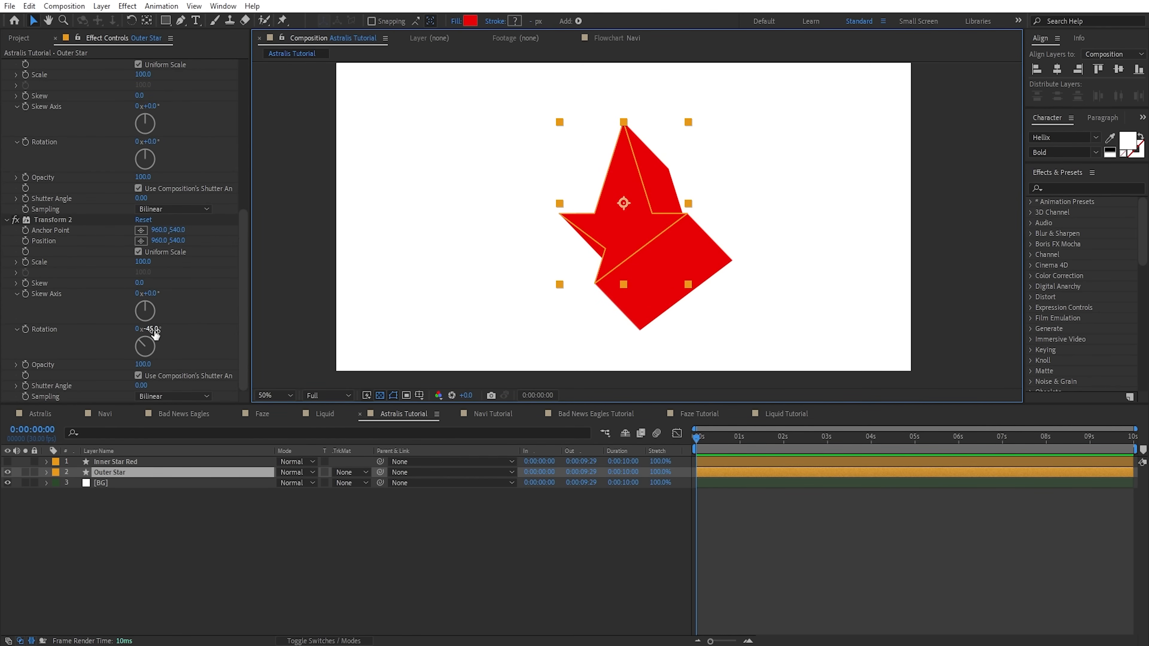
{"action": "scroll", "coordinate": [150, 343], "scroll_direction": "up", "scroll_amount": 1}
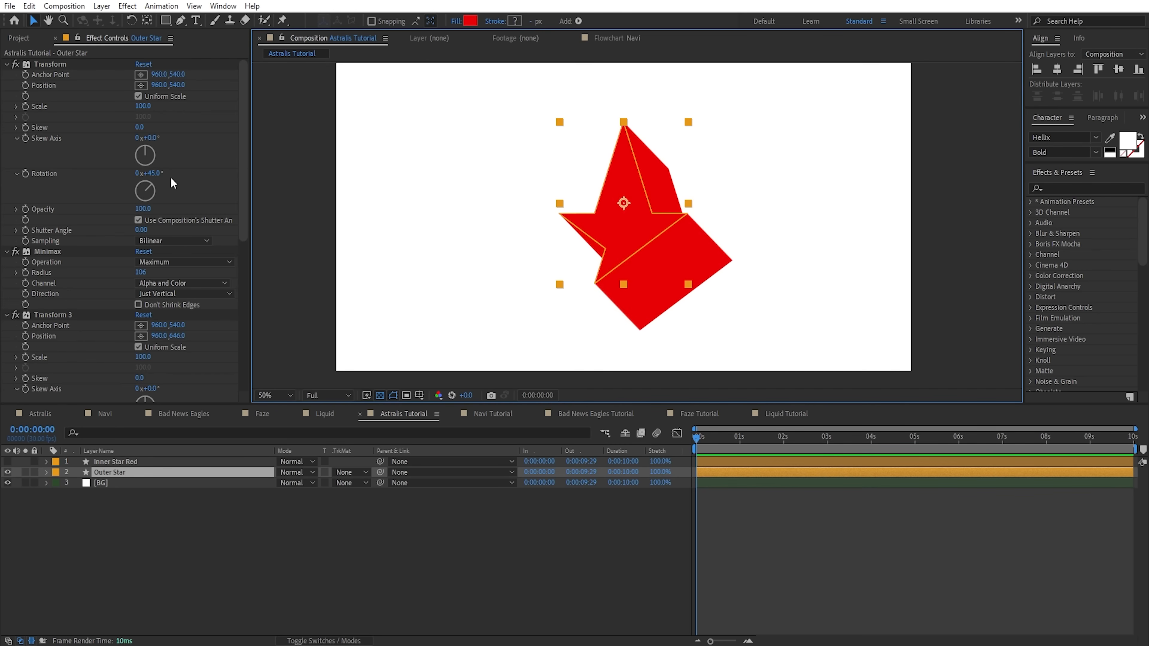
- Add an Angle Control effect to the Outer Star layer and move it to the beginning of the effect stack
{"action": "key", "text": "ctrl+space"}
{"action": "type", "text": "angle"}
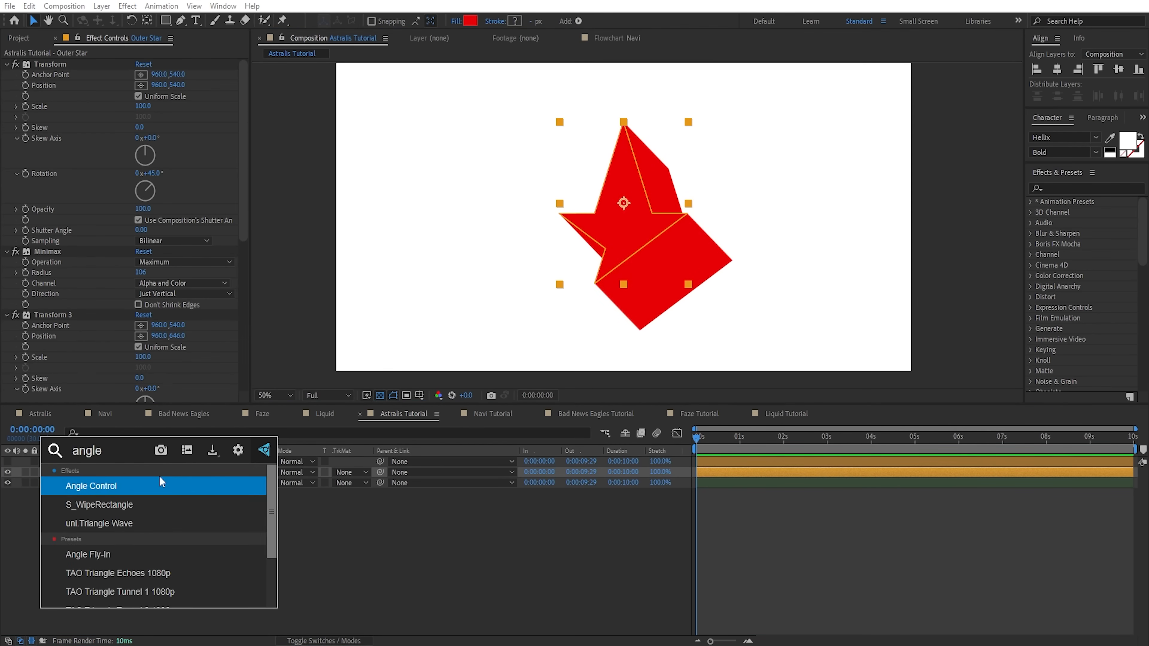
{"action": "left_click", "coordinate": [159, 478]}
{"action": "left_click_drag", "start_coordinate": [49, 361], "coordinate": [70, 64]}
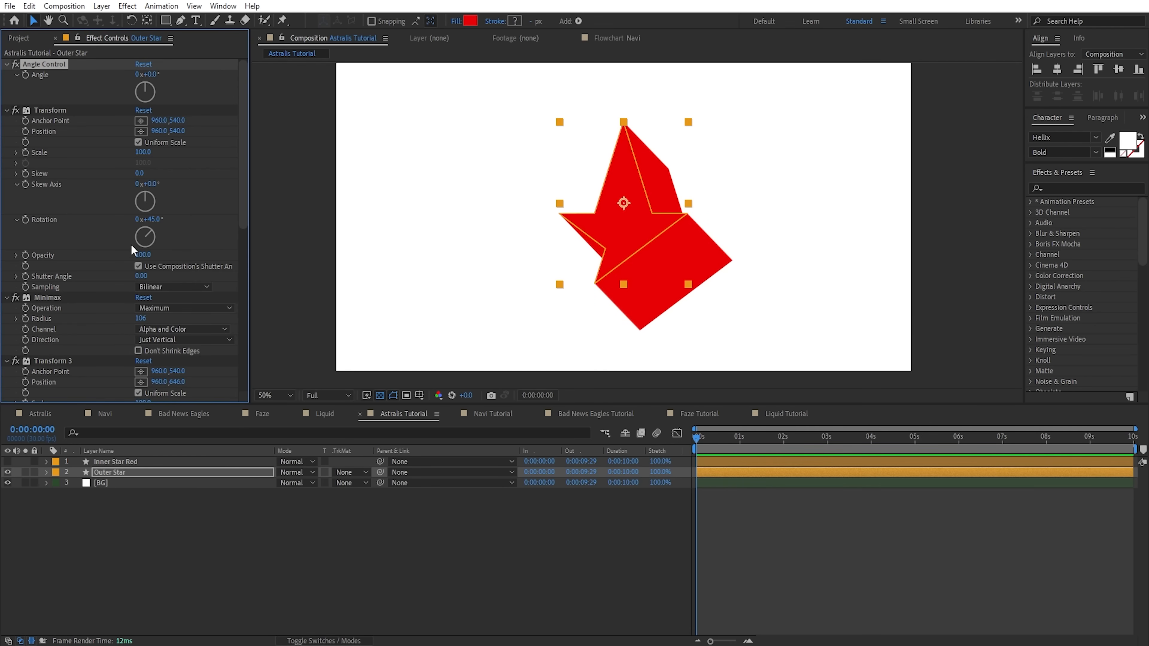
- Link the first Transform's rotation to the Angle Control's angle with an expression and set that angle to 45°
{"action": "left_click", "coordinate": [25, 220], "text": "alt"}
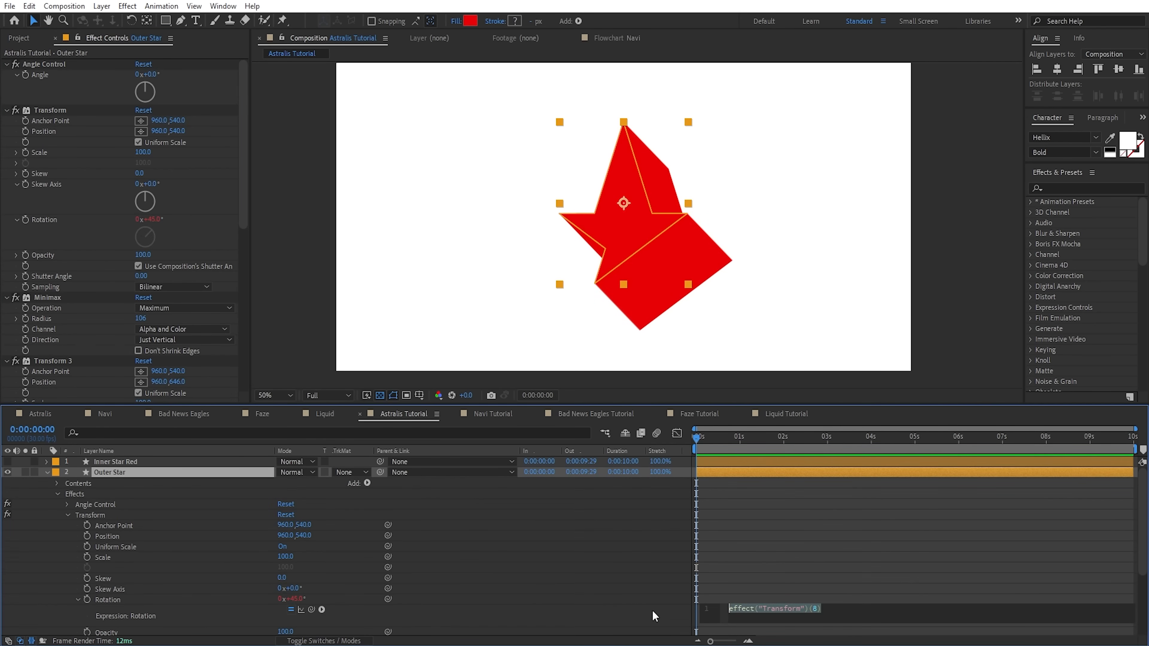
{"action": "left_click_drag", "start_coordinate": [311, 609], "coordinate": [75, 74]}
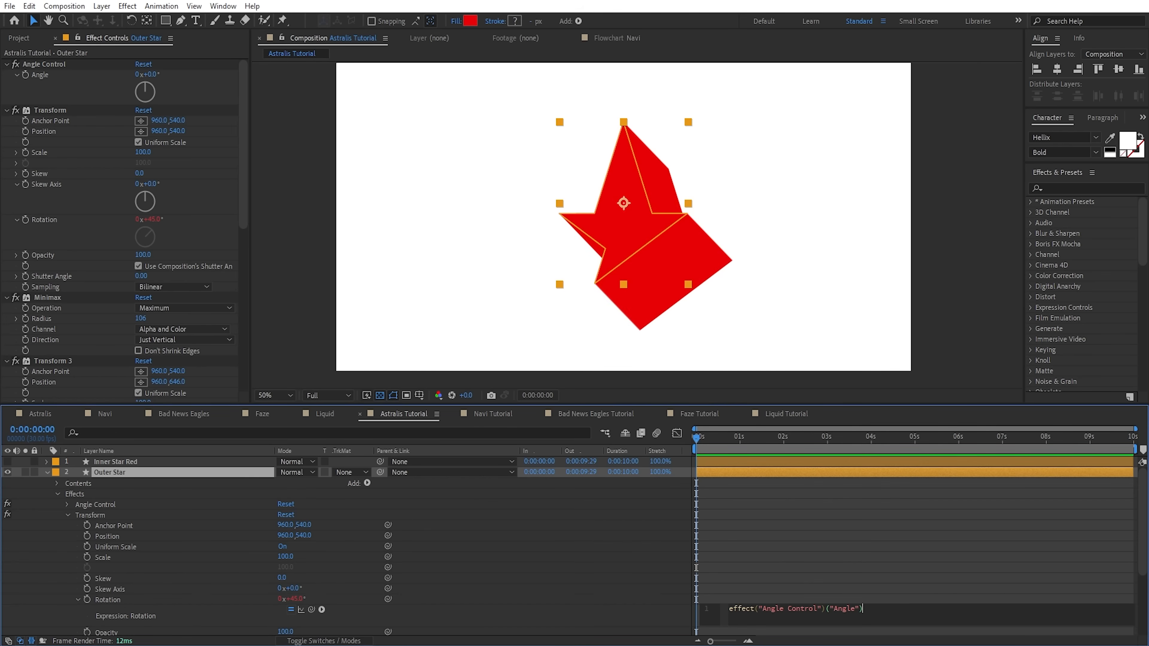
{"action": "left_click", "coordinate": [840, 587]}
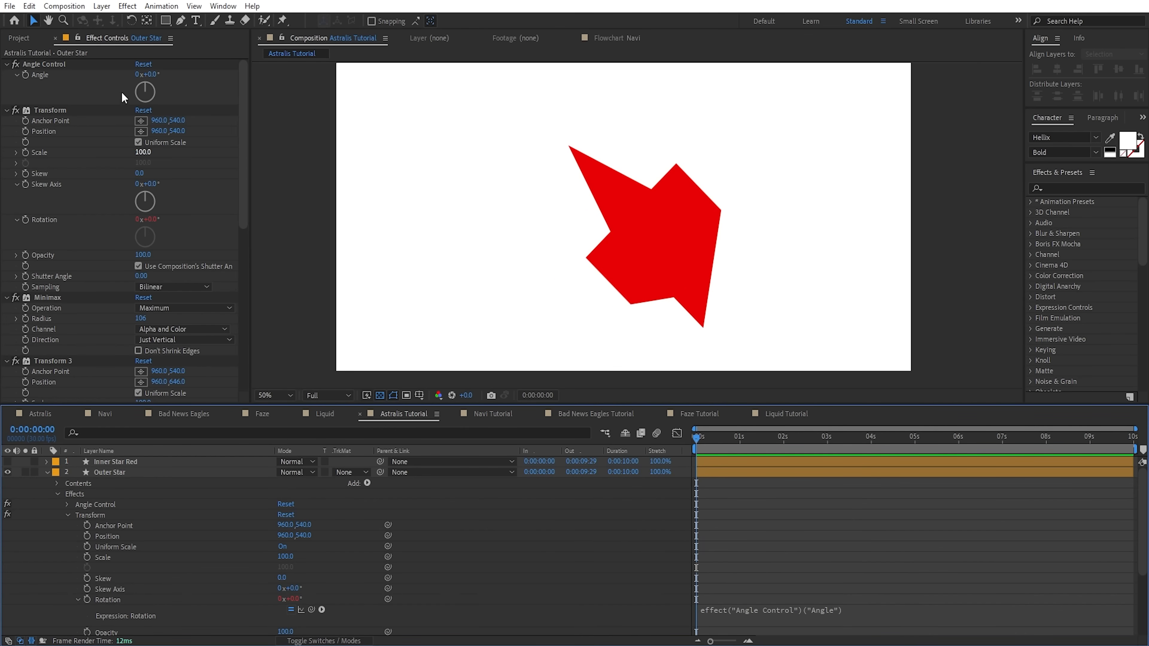
{"action": "left_click_drag", "start_coordinate": [153, 84], "coordinate": [196, 76]}
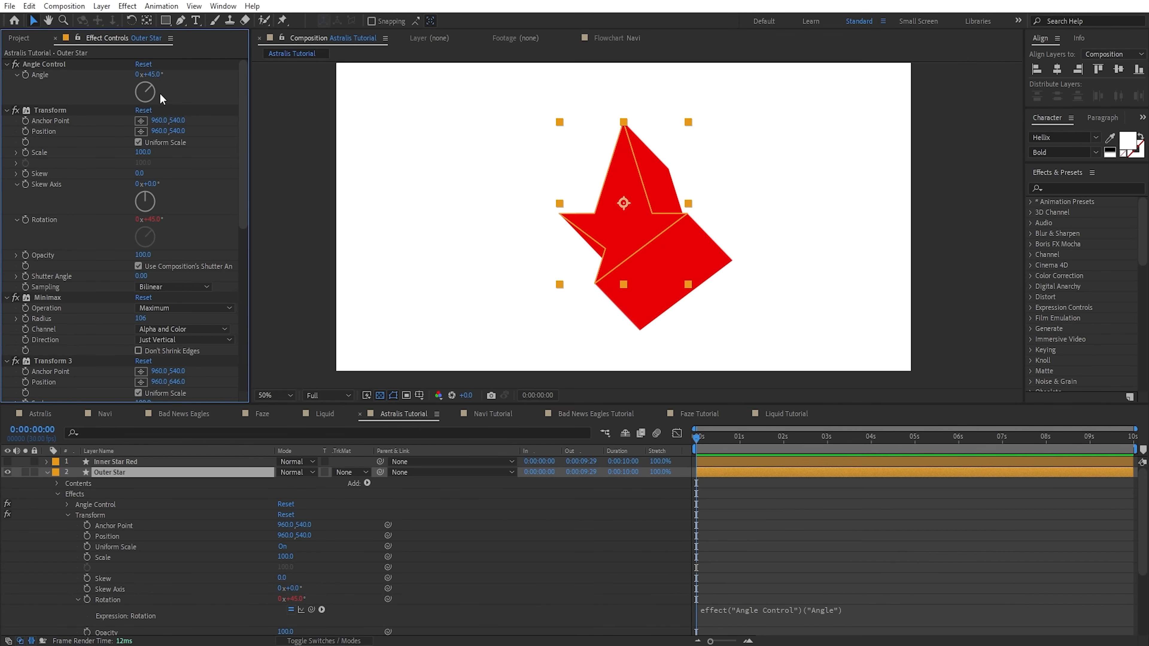
- Link the last Transform's rotation to the Angle Control's angle and multiply the expression by -1
{"action": "scroll", "coordinate": [76, 239], "scroll_direction": "down", "scroll_amount": 7}
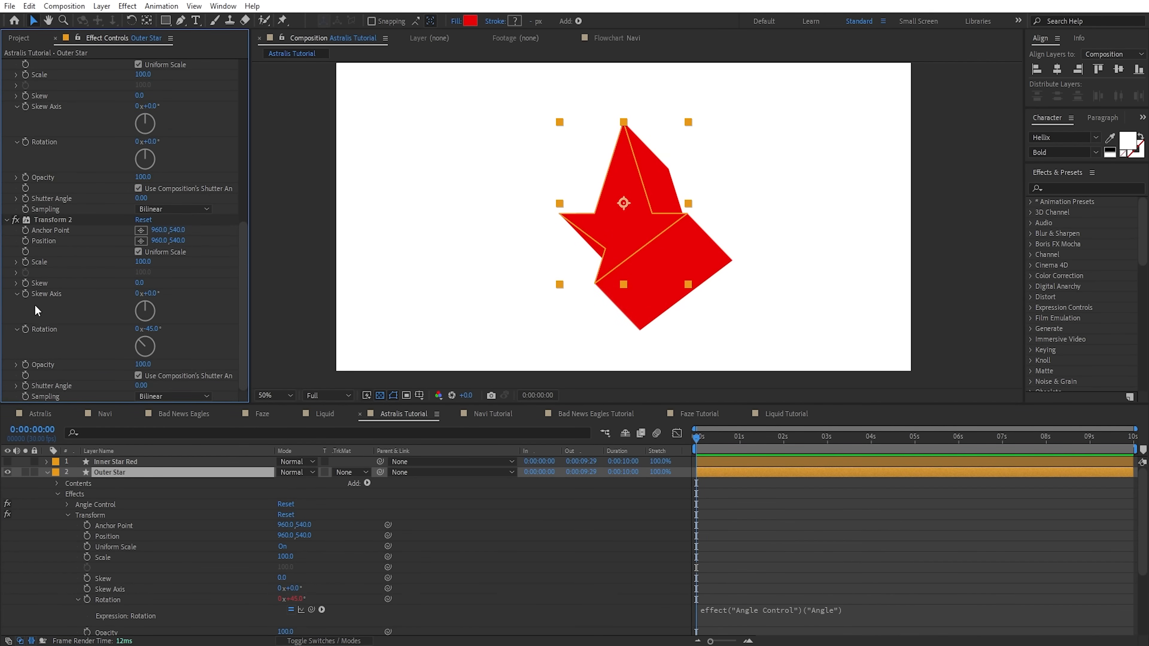
{"action": "left_click", "coordinate": [25, 330], "text": "alt"}
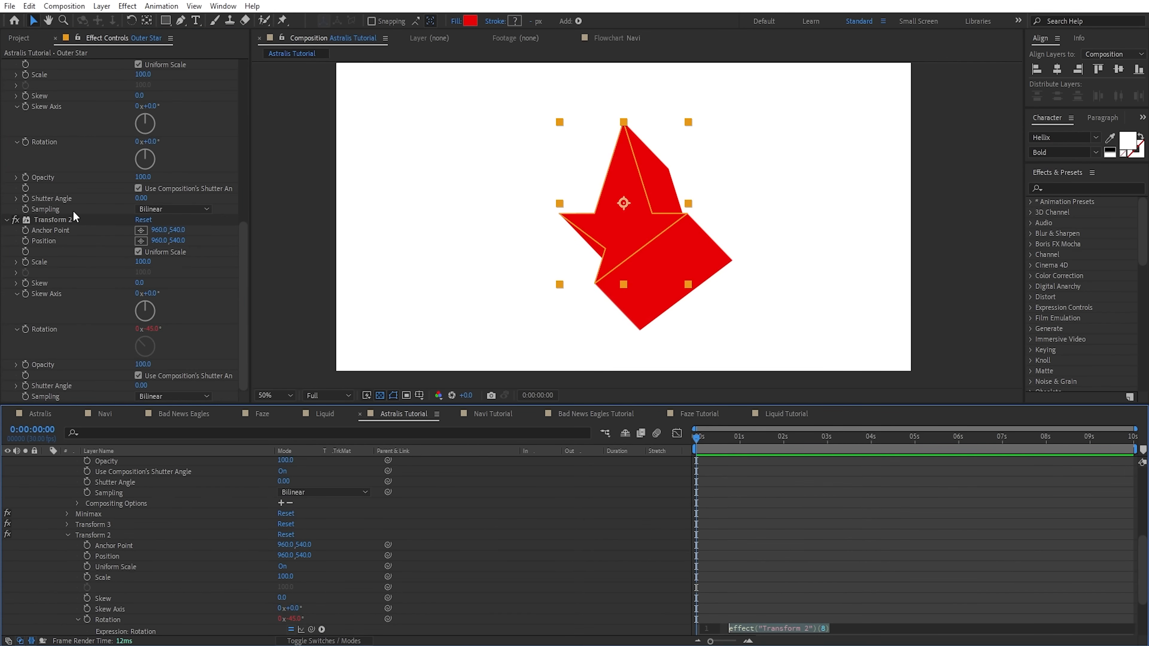
{"action": "left_click_drag", "start_coordinate": [311, 629], "coordinate": [40, 75]}
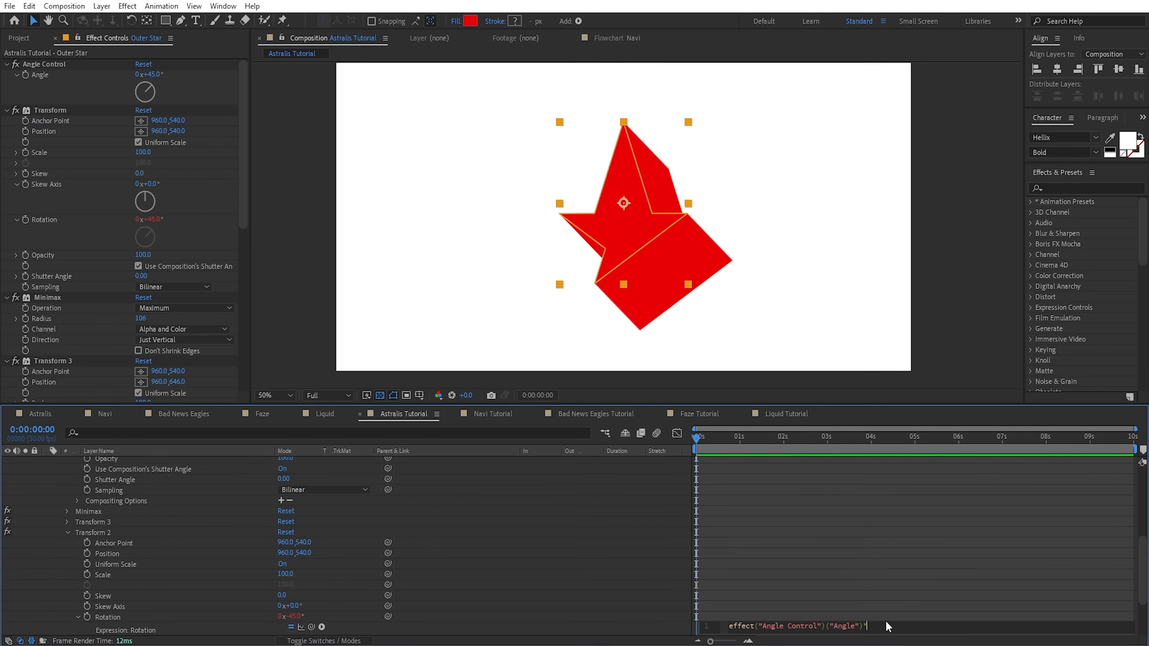
{"action": "type", "text": "*-1"}
{"action": "left_click", "coordinate": [242, 337]}
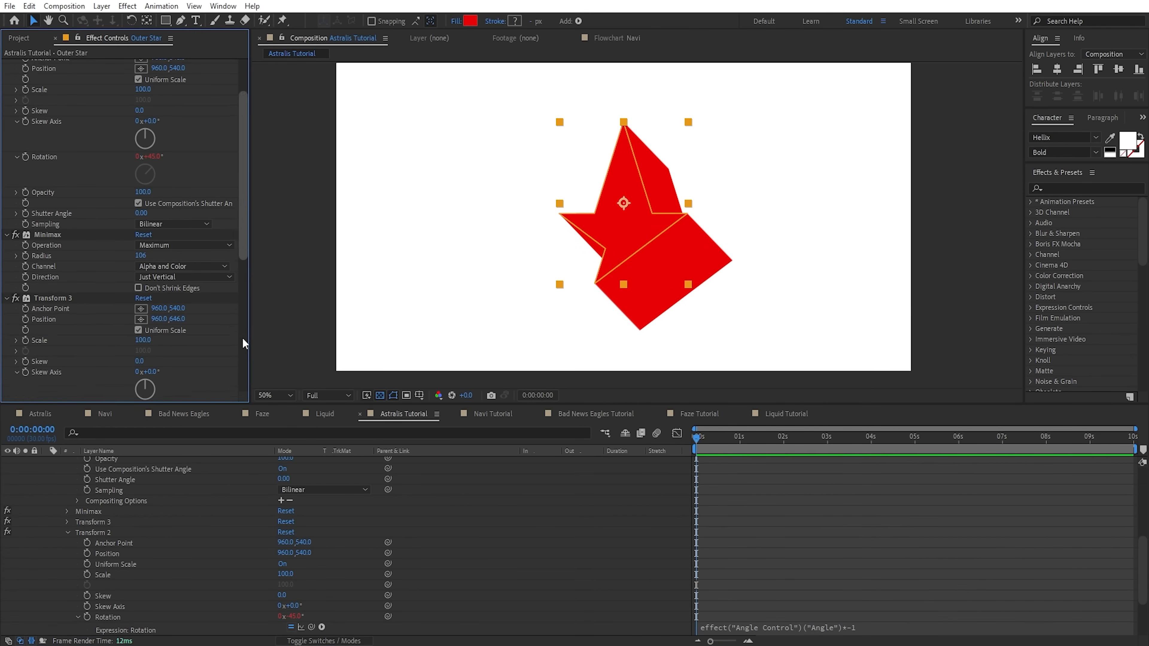
- Try the Angle Control at -127° and check the rotations of the linked Transform effects
{"action": "left_click", "coordinate": [241, 213]}
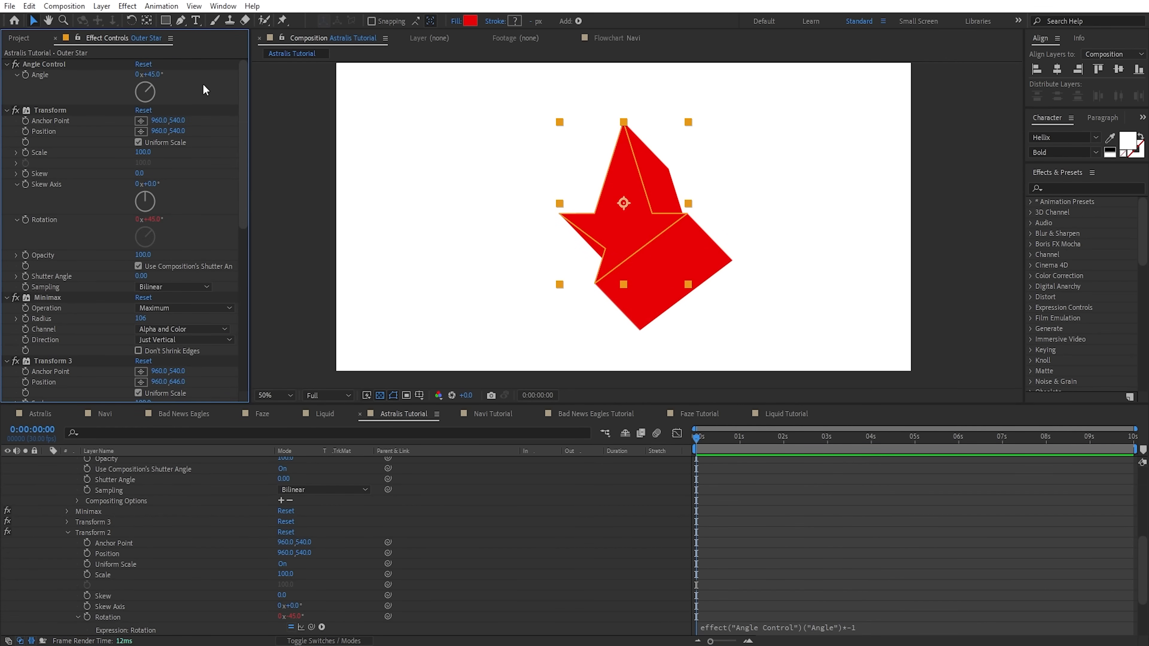
{"action": "left_click_drag", "start_coordinate": [154, 85], "coordinate": [118, 113]}
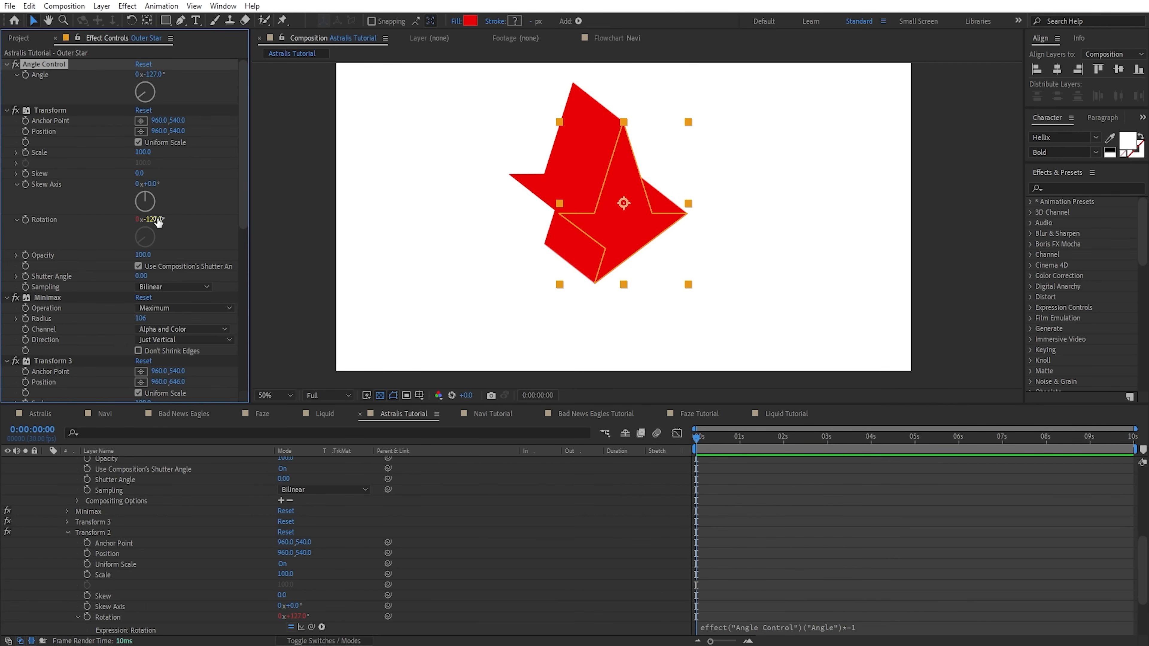
{"action": "left_click", "coordinate": [239, 301]}
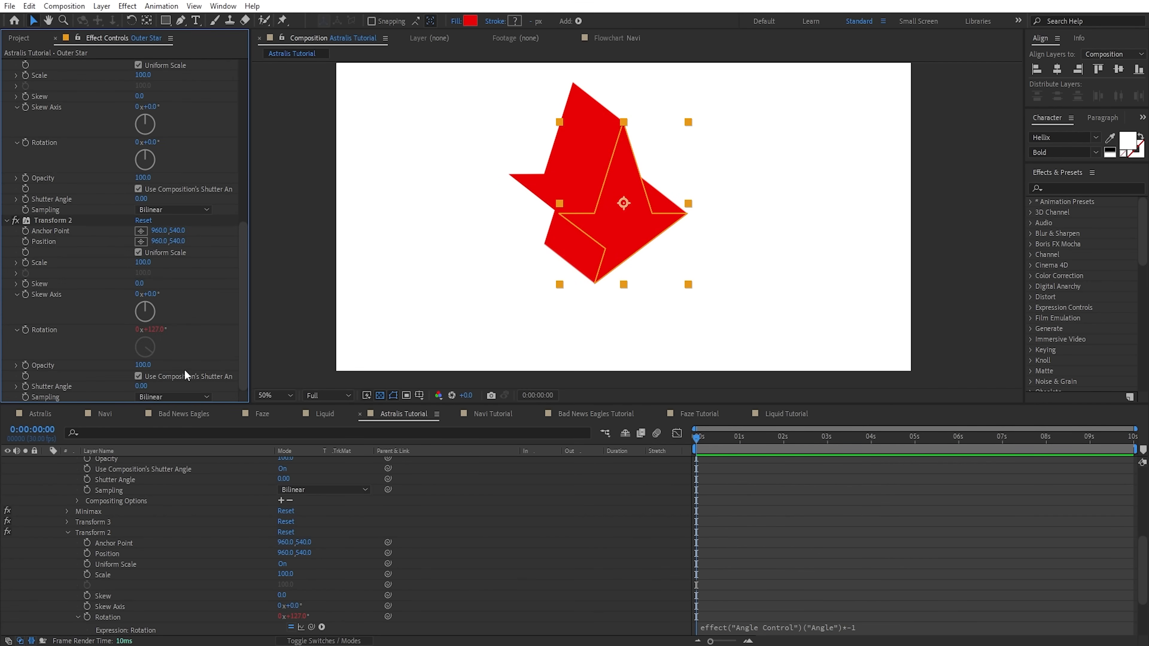
- Give Transform 3's position the expression [value[0], value[1]]
{"action": "scroll", "coordinate": [85, 266], "scroll_direction": "down", "scroll_amount": 4}
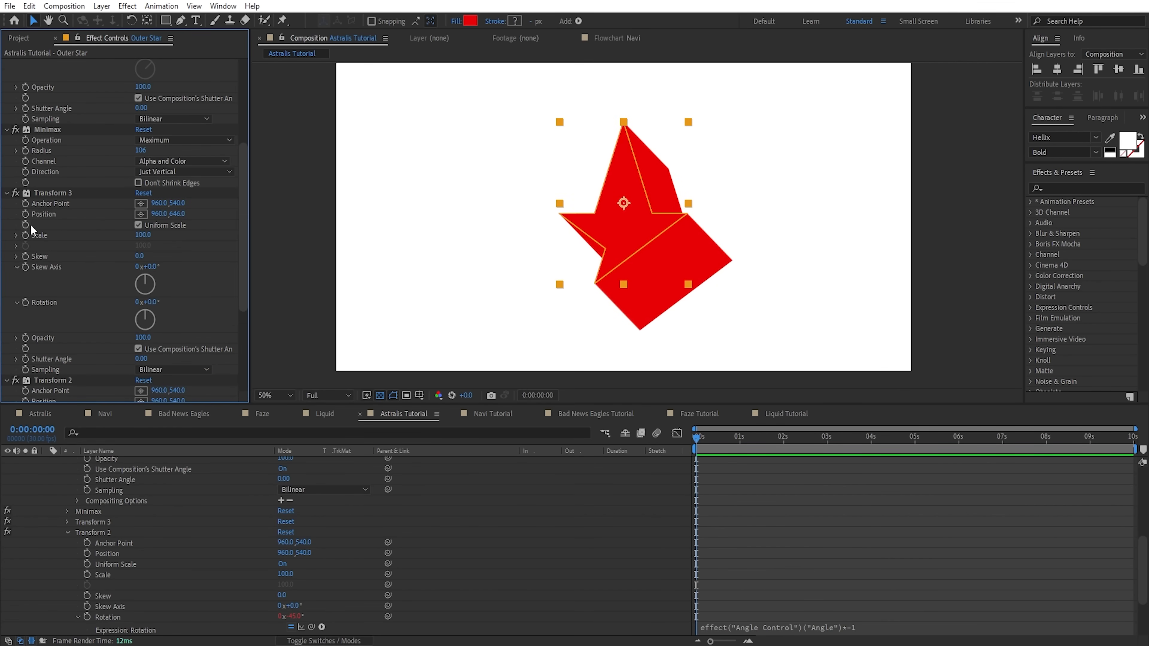
{"action": "left_click", "coordinate": [25, 213], "text": "alt"}
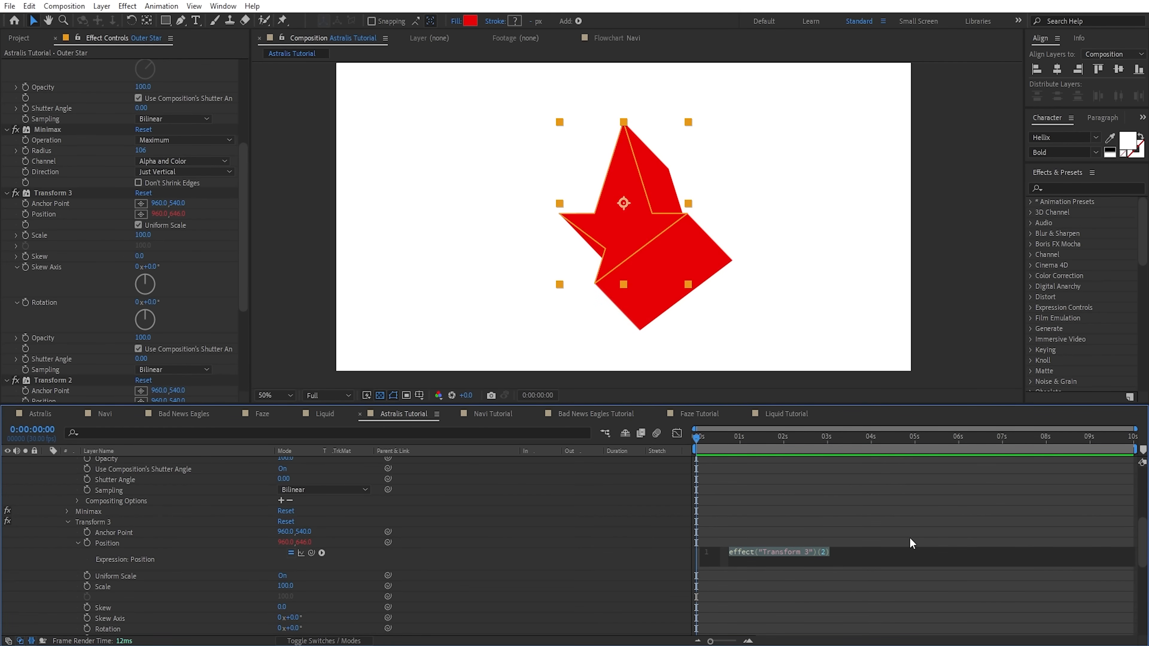
{"action": "key", "text": "BackSpace"}
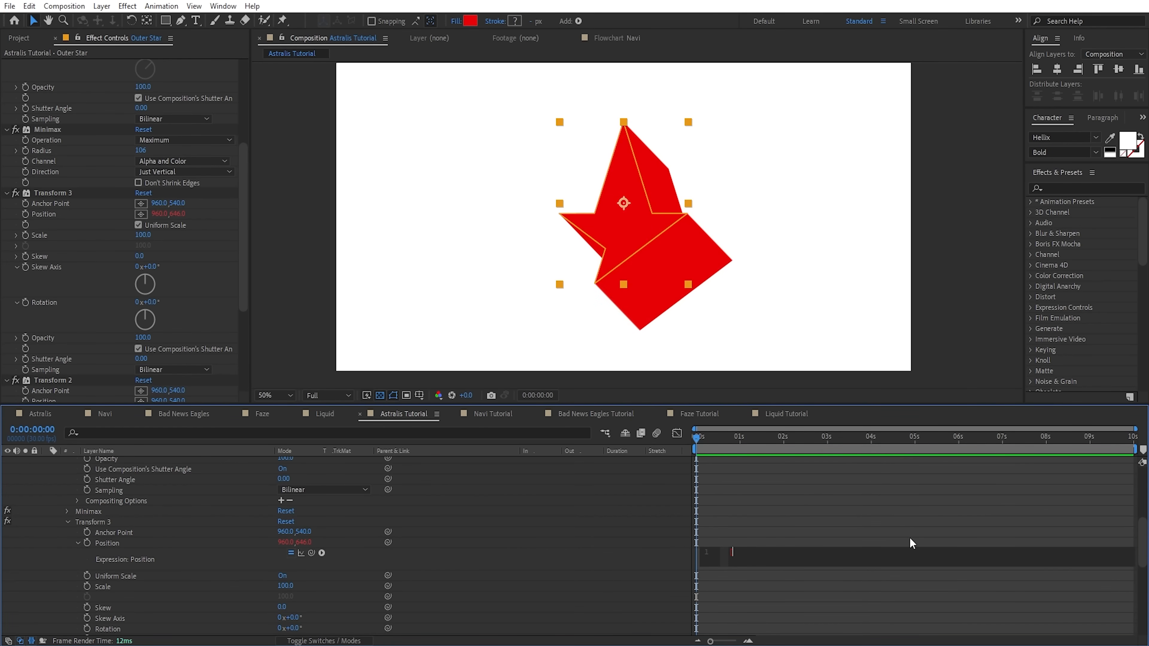
{"action": "type", "text": "[value[0"}
{"action": "key", "text": "Left"}
{"action": "type", "text": ", value[1"}
{"action": "left_click", "coordinate": [909, 537]}
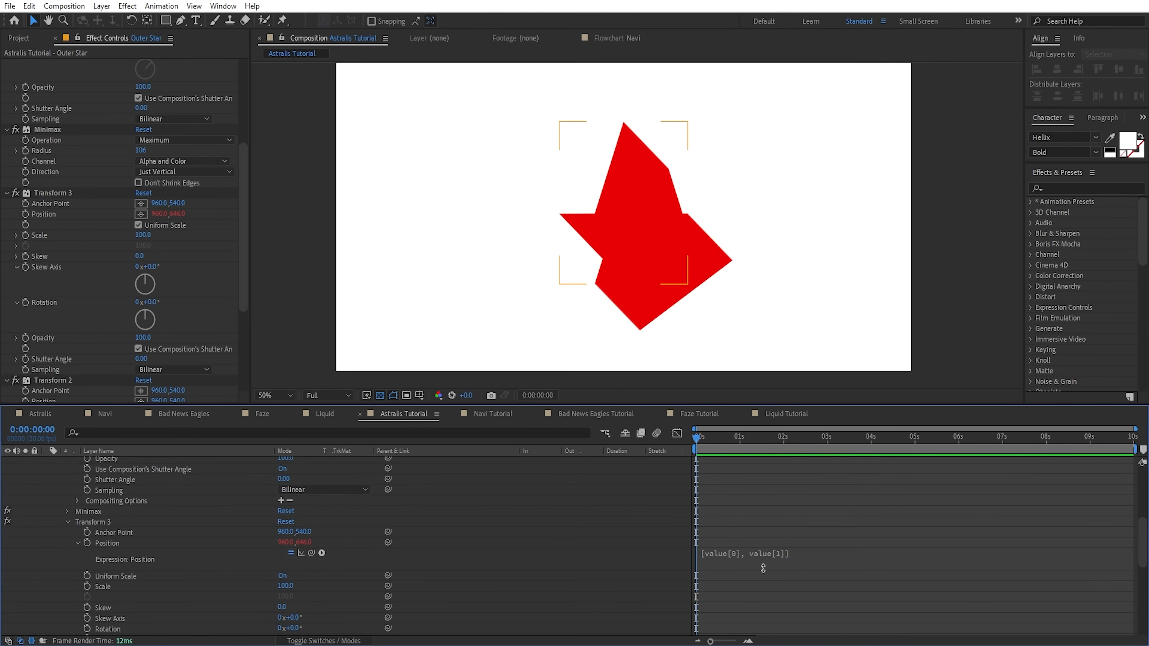
- Add the Minimax radius to the vertical term of Transform 3's position expression and reset the position's base value
{"action": "left_click", "coordinate": [804, 552]}
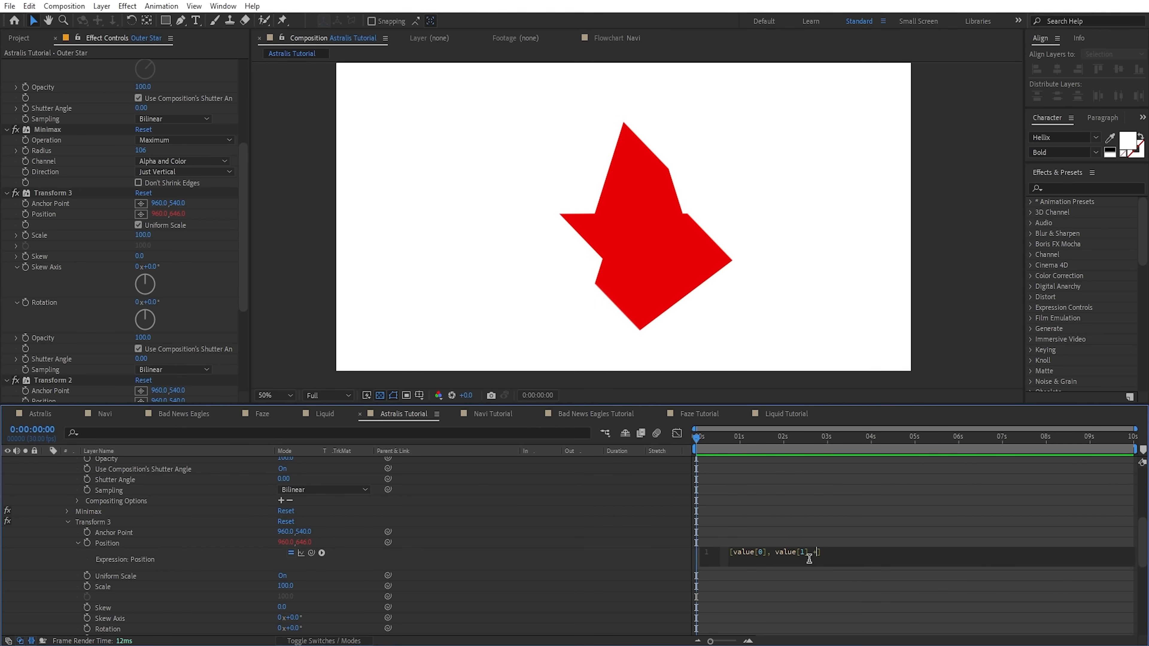
{"action": "type", "text": "+"}
{"action": "left_click_drag", "start_coordinate": [311, 552], "coordinate": [56, 151]}
{"action": "left_click", "coordinate": [953, 524]}
{"action": "right_click", "coordinate": [107, 554]}
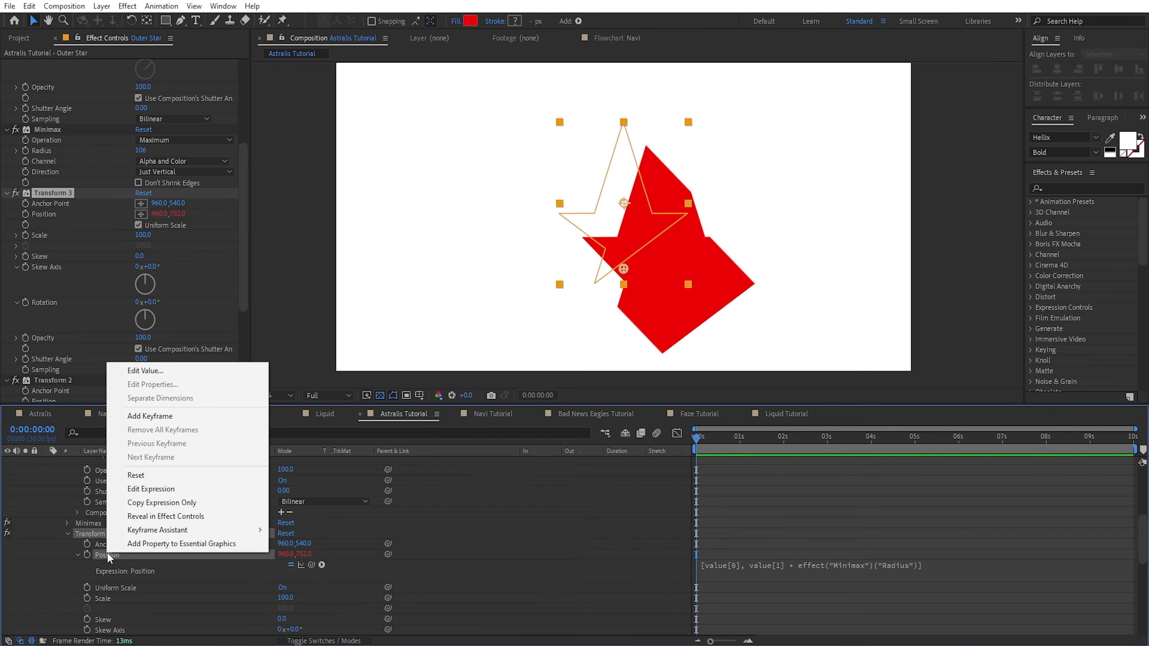
{"action": "left_click", "coordinate": [154, 479]}
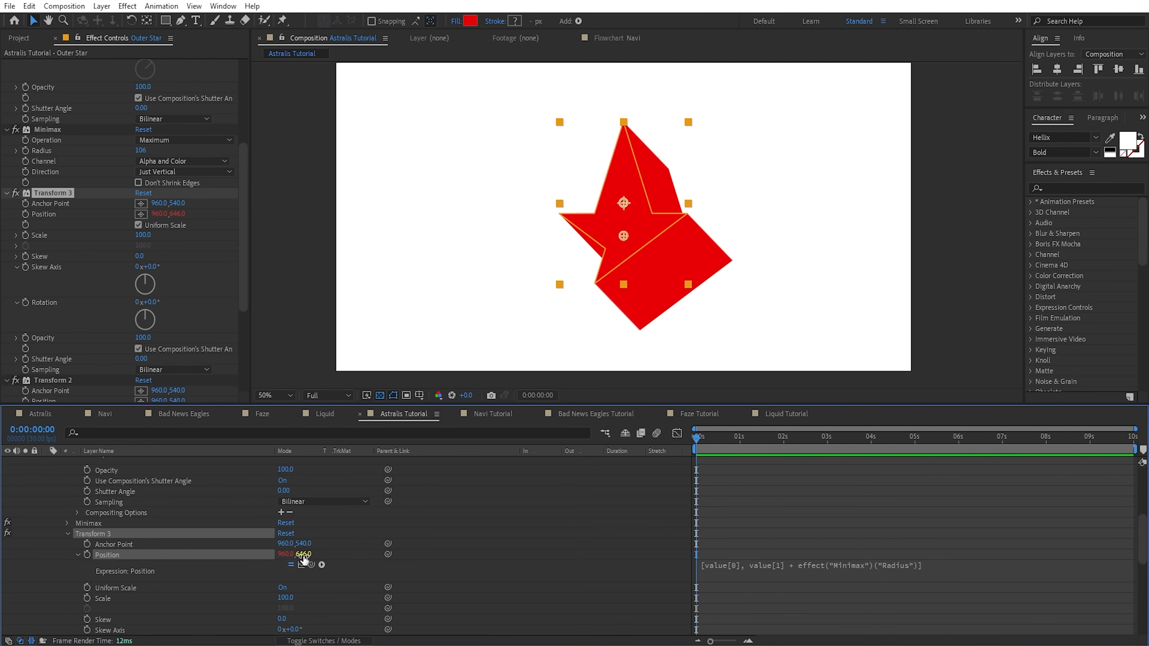
{"action": "left_click", "coordinate": [499, 525]}
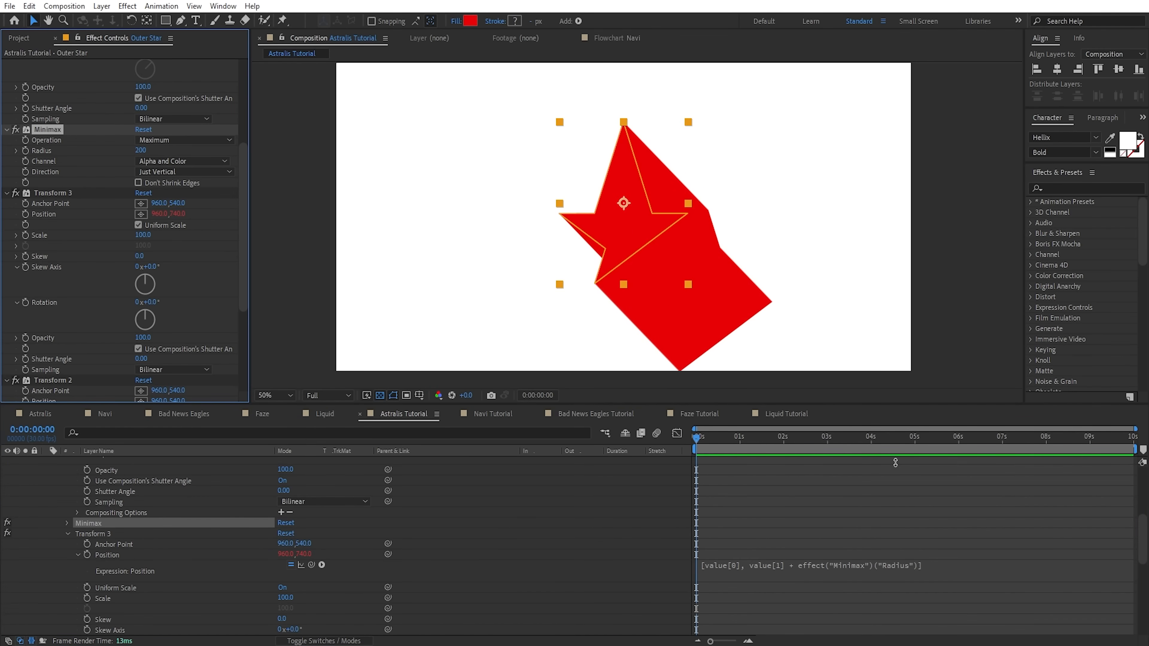
- Test the linked extrusion with a Minimax radius of 287 and an angle of -57°, and inspect the star's edges up close
{"action": "scroll", "coordinate": [161, 89], "scroll_direction": "up", "scroll_amount": 4}
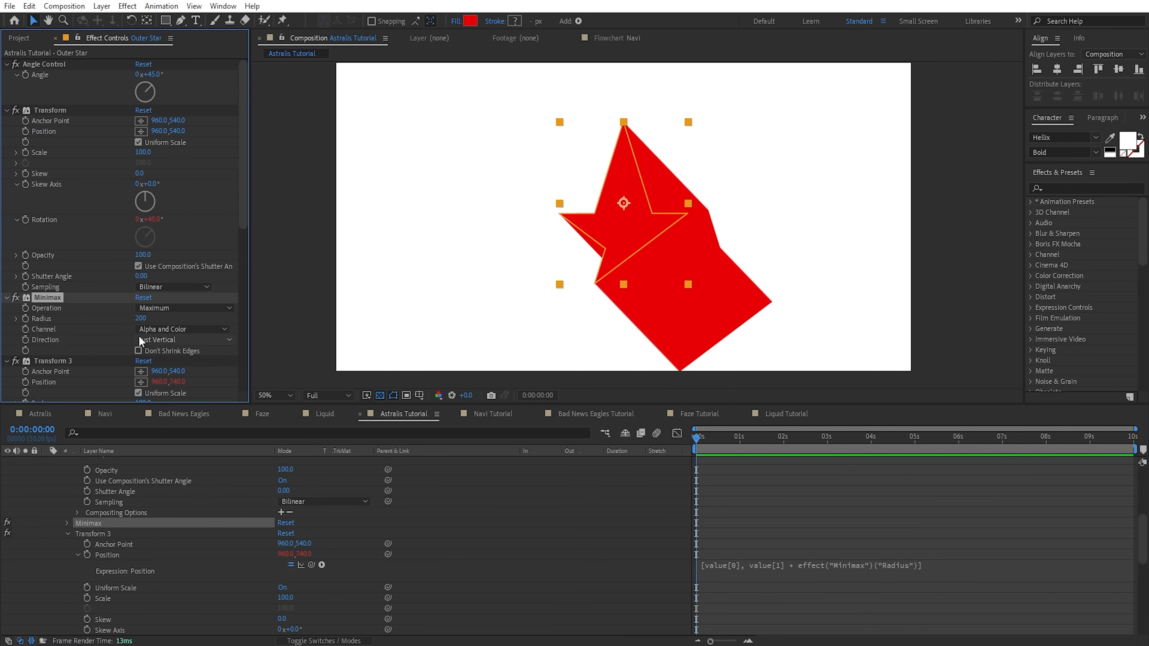
{"action": "left_click_drag", "start_coordinate": [140, 318], "coordinate": [198, 319]}
{"action": "mouse_move", "coordinate": [148, 88]}
{"action": "left_mouse_down"}
{"action": "mouse_move", "coordinate": [128, 89]}
{"action": "mouse_move", "coordinate": [169, 85]}
{"action": "mouse_move", "coordinate": [128, 105]}
{"action": "mouse_move", "coordinate": [140, 76]}
{"action": "left_mouse_up"}
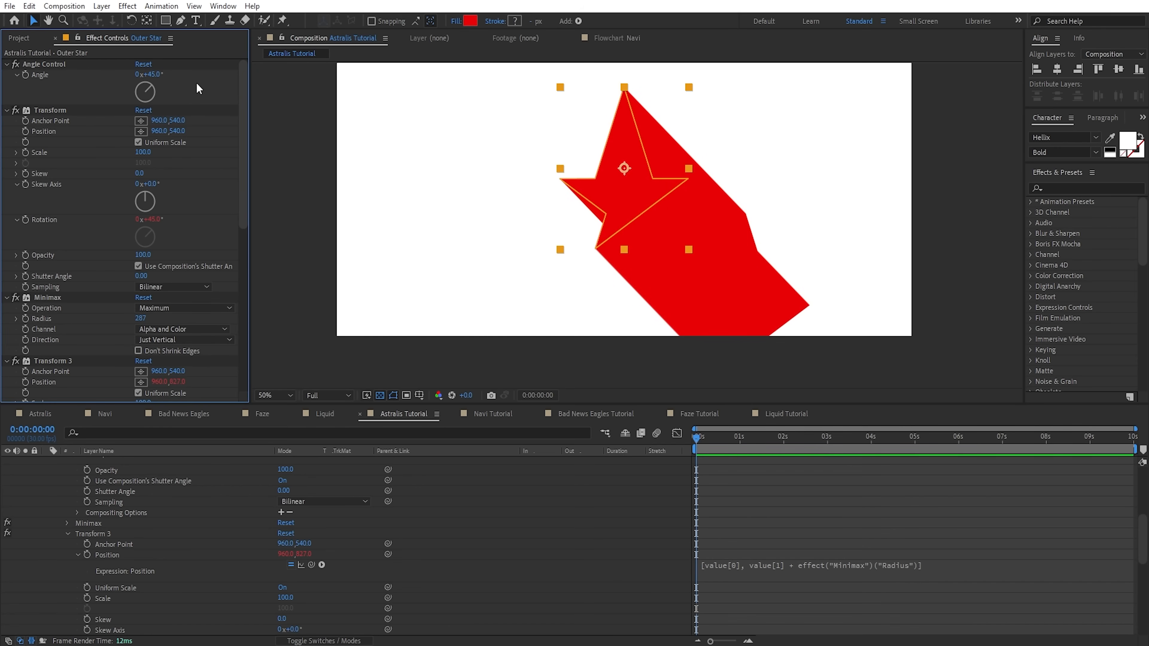
{"action": "left_click_drag", "start_coordinate": [147, 79], "coordinate": [110, 95]}
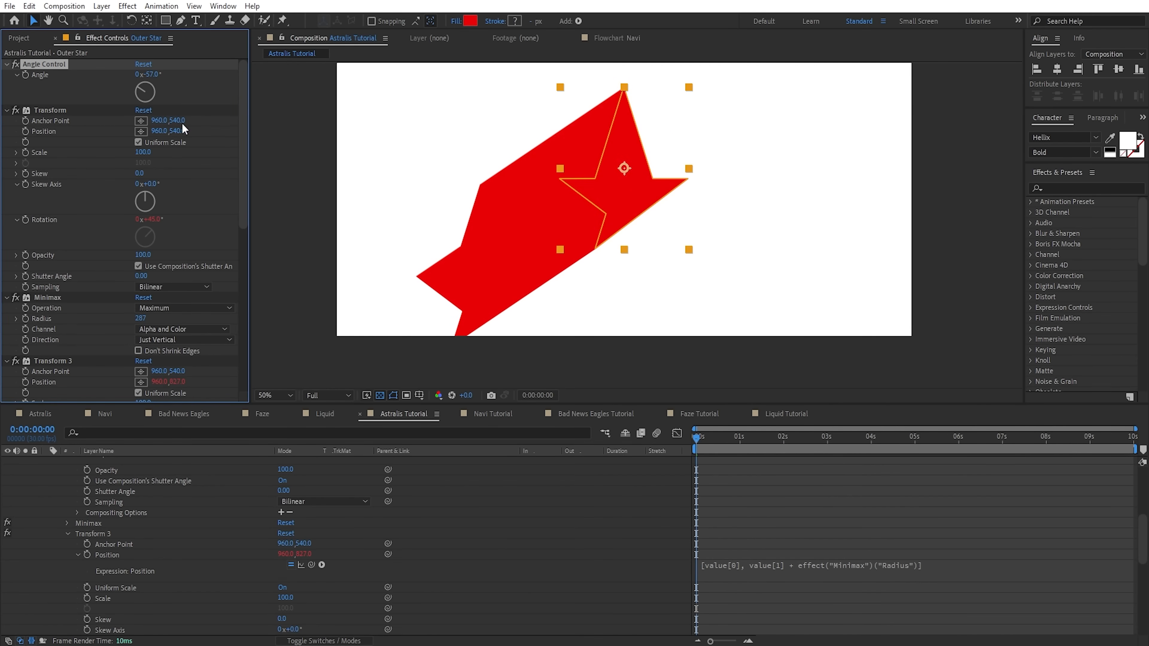
{"action": "scroll", "coordinate": [644, 247], "scroll_direction": "up", "scroll_amount": 1}
{"action": "mouse_move", "coordinate": [643, 247]}
{"action": "left_mouse_down"}
{"action": "mouse_move", "coordinate": [638, 224]}
{"action": "mouse_move", "coordinate": [628, 250]}
{"action": "left_mouse_up"}
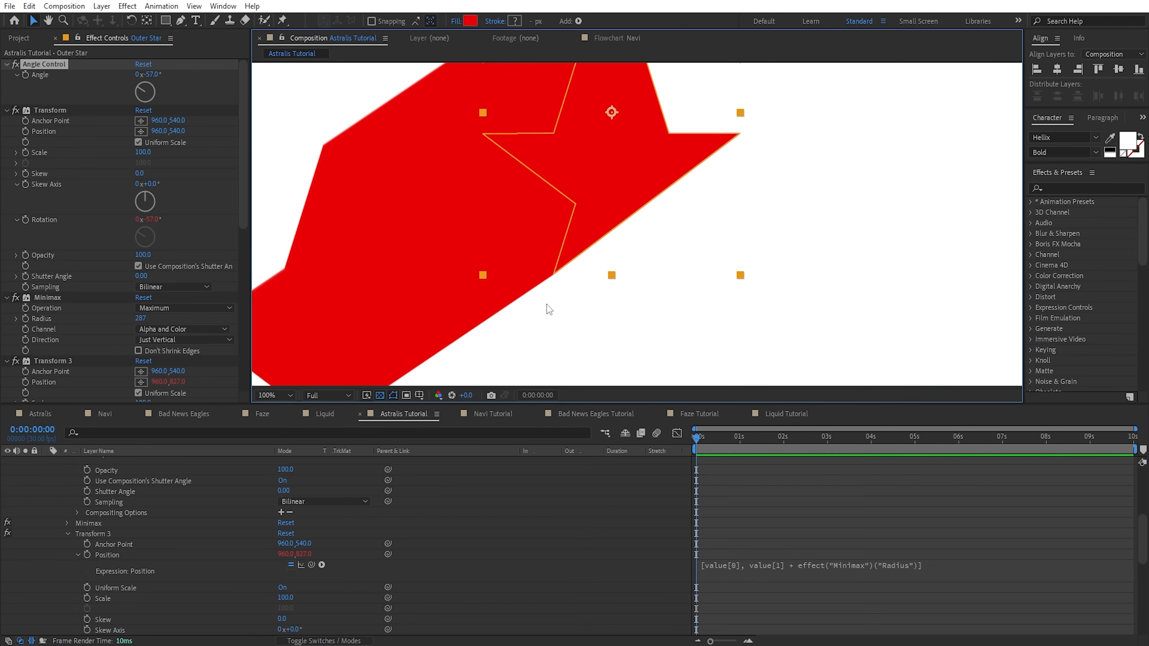
- Set the Angle Control to -54.4° and inspect the star's extruded edges up close
{"action": "left_click_drag", "start_coordinate": [147, 74], "coordinate": [173, 80]}
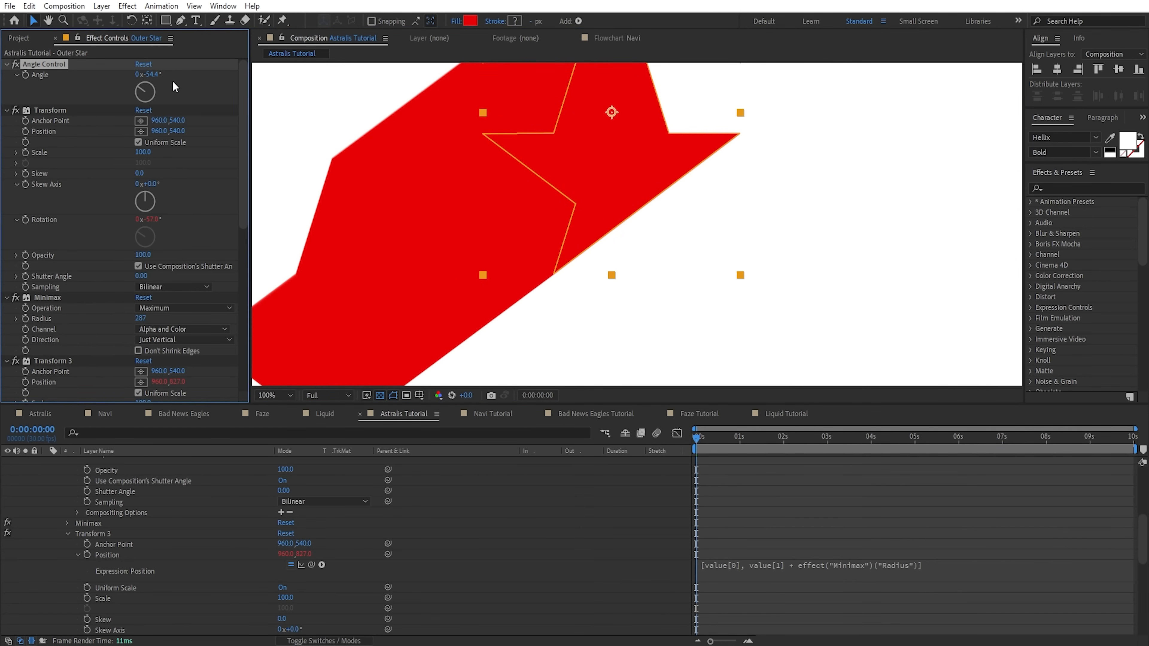
{"action": "left_click", "coordinate": [180, 79]}
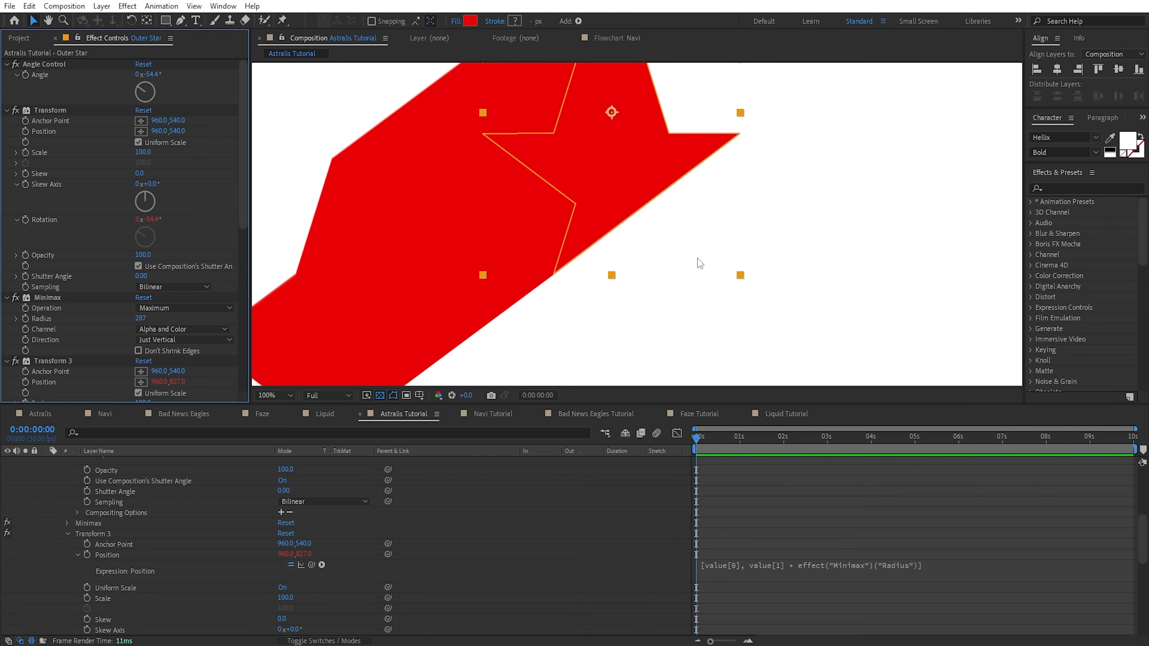
{"action": "scroll", "coordinate": [691, 219], "scroll_direction": "up", "scroll_amount": 1}
{"action": "left_click_drag", "start_coordinate": [718, 226], "coordinate": [668, 284]}
{"action": "scroll", "coordinate": [669, 231], "scroll_direction": "down", "scroll_amount": 1}
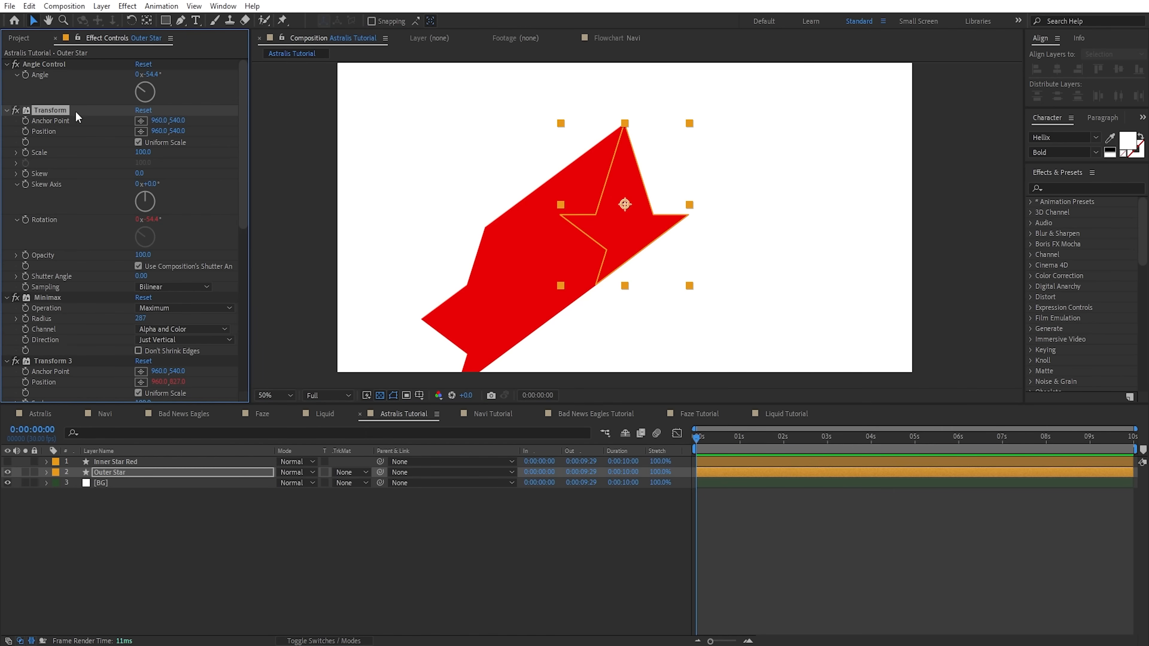
- Rename the first Transform effect "Transform - Rotate"
{"action": "key", "text": "Return"}
{"action": "key", "text": "End"}
{"action": "type", "text": "=-"}
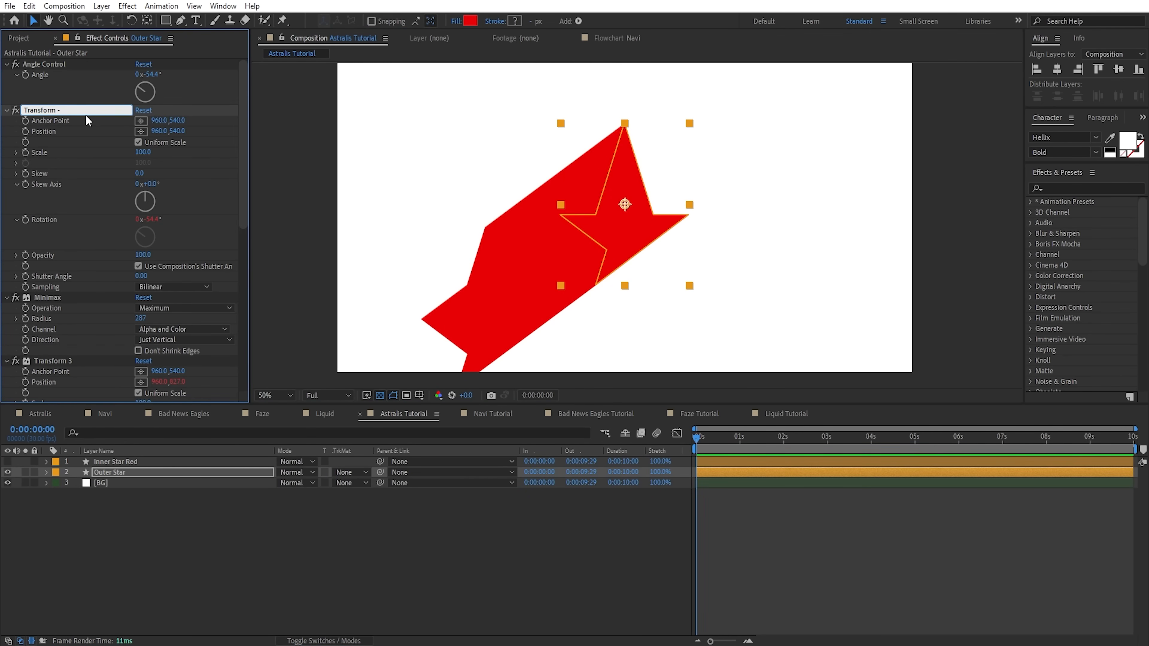
{"action": "type", "text": " Rotate"}
- Rename the Transform 3 effect "Transform - Extrusion Shift" and the last Transform effect "Transform - Rotate Back"
{"action": "left_click", "coordinate": [56, 361]}
{"action": "key", "text": "Return"}
{"action": "key", "text": "End"}
{"action": "key", "text": "BackSpace"}
{"action": "type", "text": "- Extrusion Shiff"}
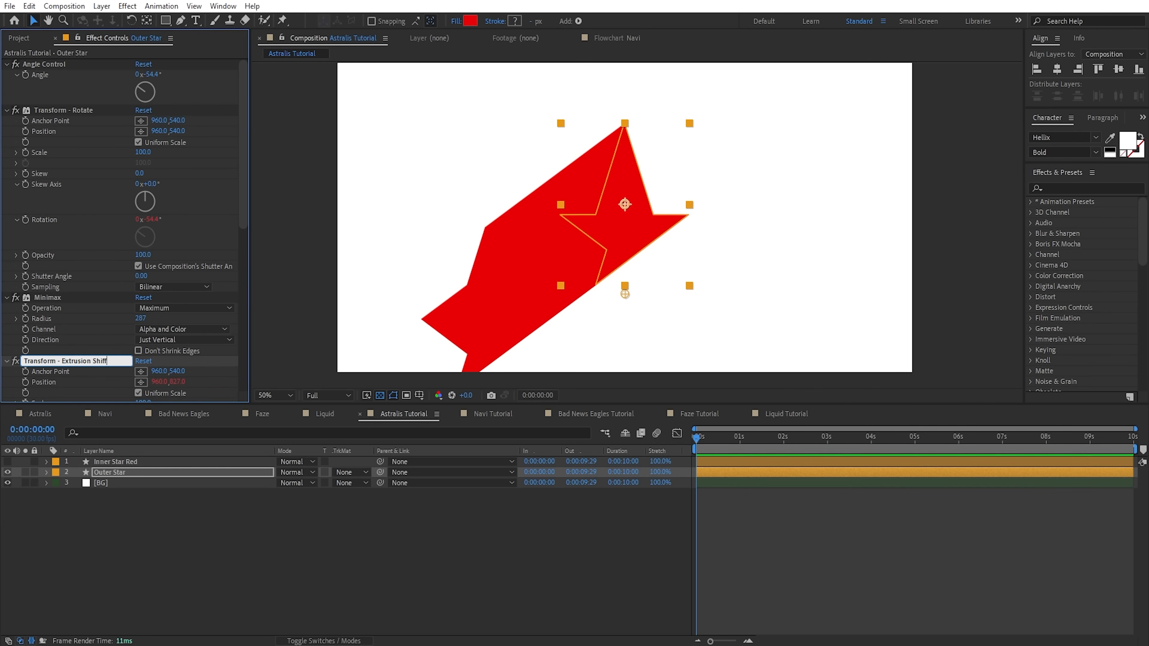
{"action": "key", "text": "Return"}
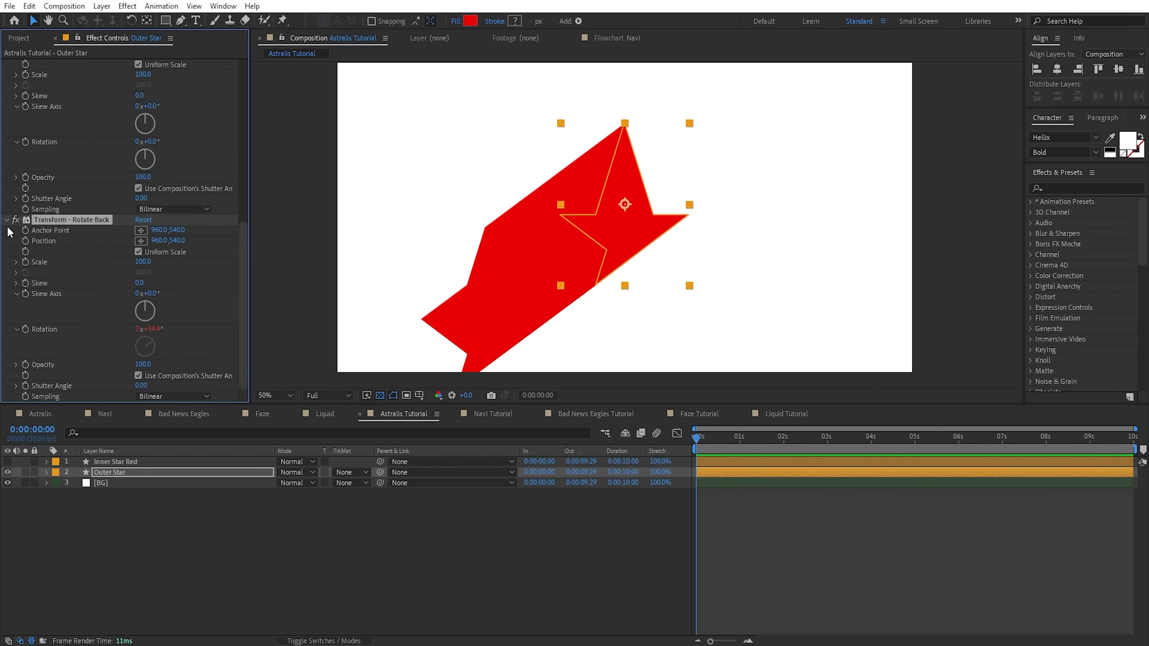
- Collapse the three renamed Transform effects so only Angle Control and Minimax stay expanded
{"action": "left_click", "coordinate": [7, 226], "text": "ctrl"}
{"action": "left_click", "coordinate": [6, 85]}
{"action": "left_click", "coordinate": [7, 63]}
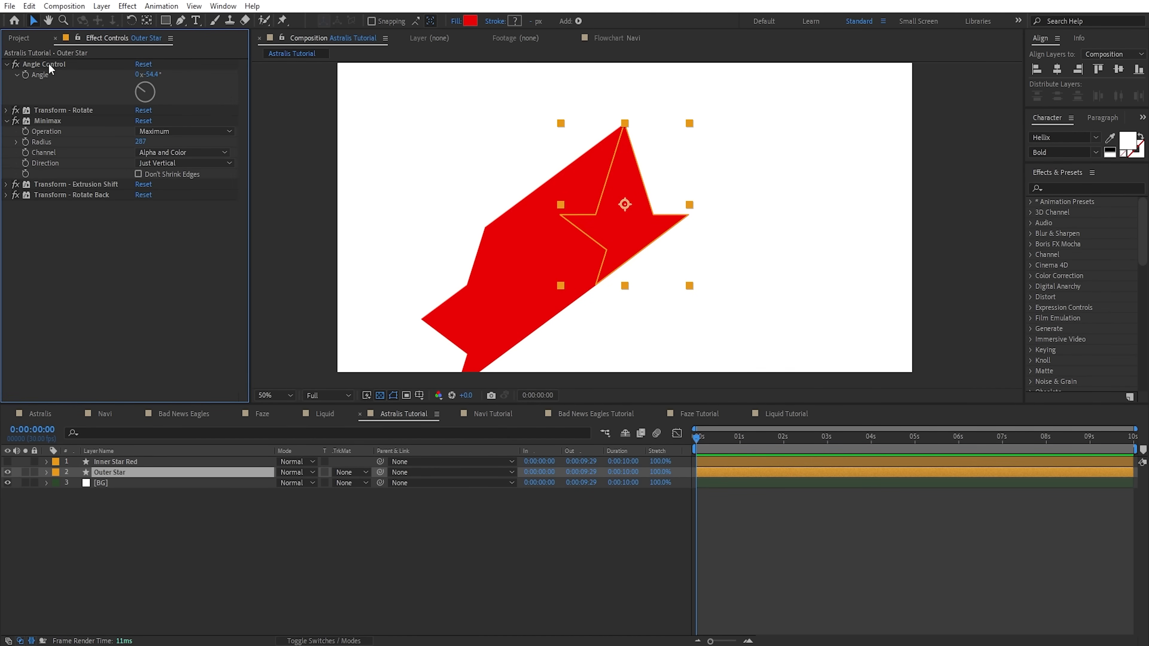
- Lengthen the Outer Star's extrusion by setting the Minimax radius to 644
{"action": "left_click", "coordinate": [636, 272]}
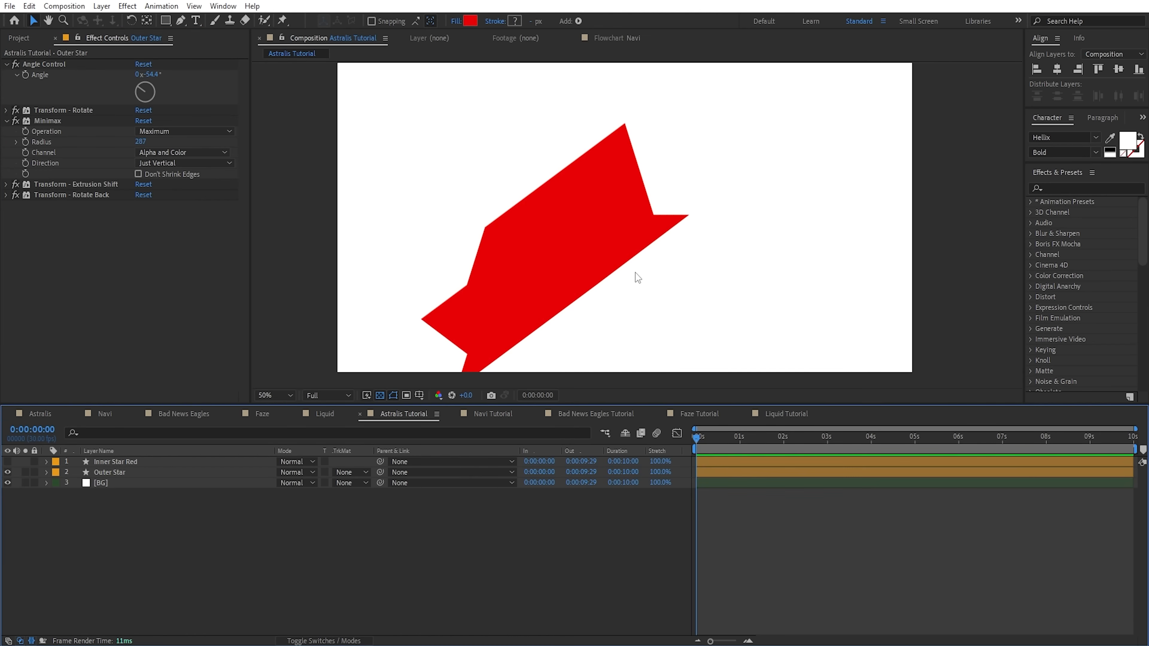
{"action": "left_click", "coordinate": [174, 156]}
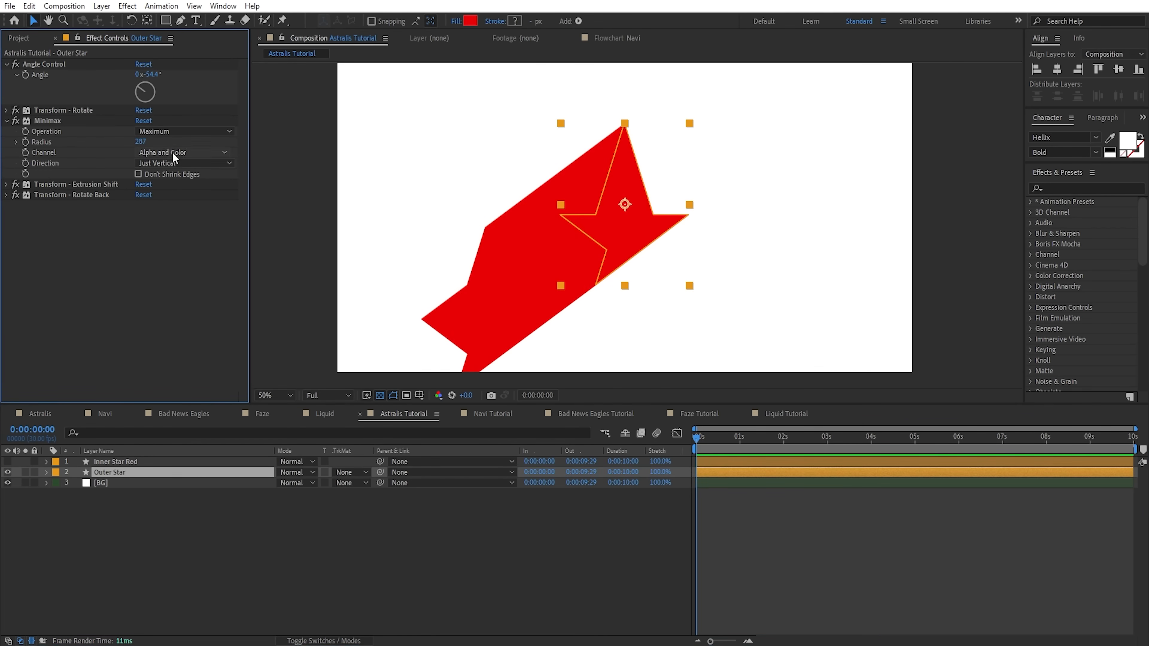
{"action": "left_click_drag", "start_coordinate": [145, 142], "coordinate": [339, 156]}
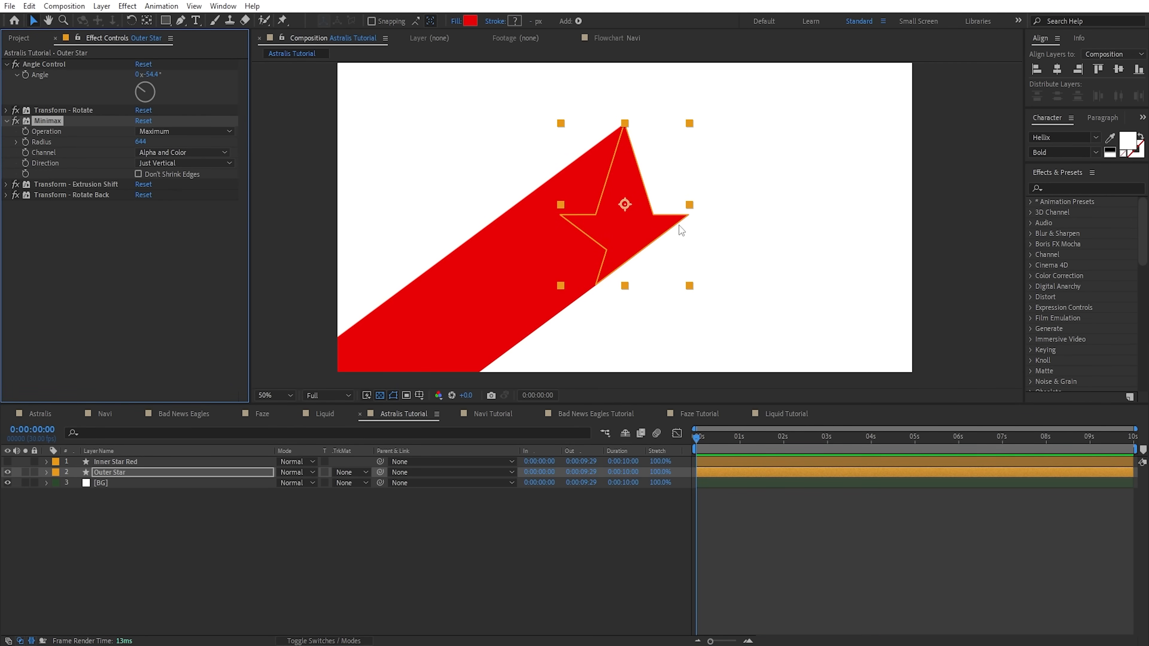
- Try moving the extruded star freehand and lowering the Minimax radius to 310
{"action": "left_click_drag", "start_coordinate": [656, 228], "coordinate": [565, 263]}
{"action": "left_click_drag", "start_coordinate": [618, 225], "coordinate": [693, 195]}
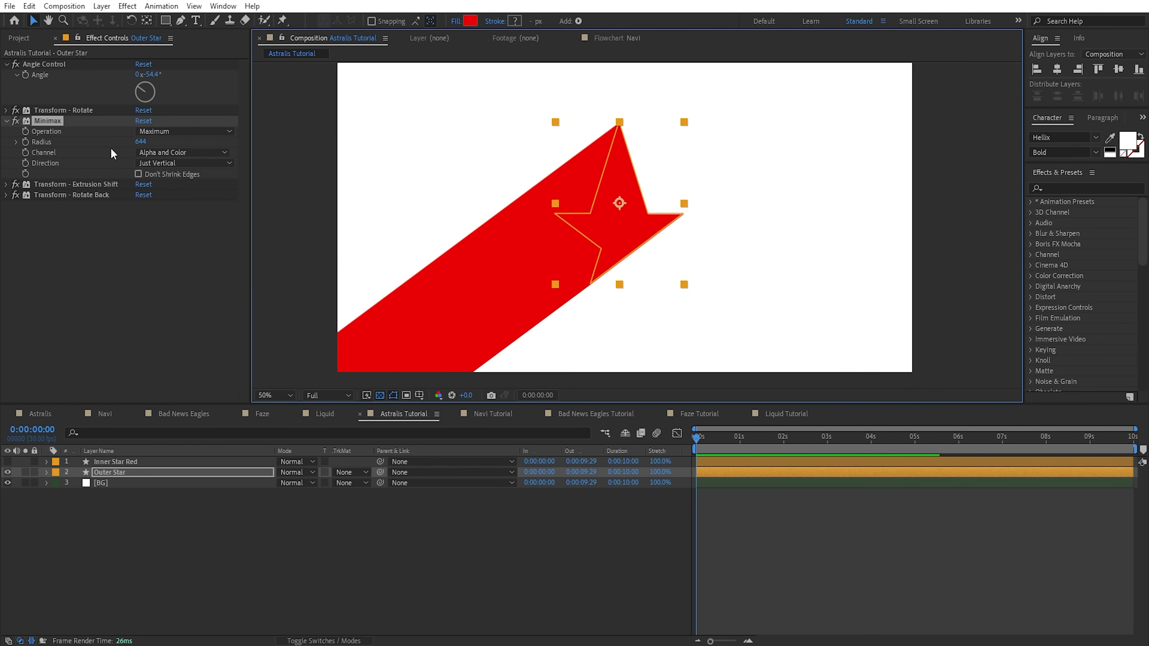
{"action": "left_click_drag", "start_coordinate": [140, 141], "coordinate": [1, 181]}
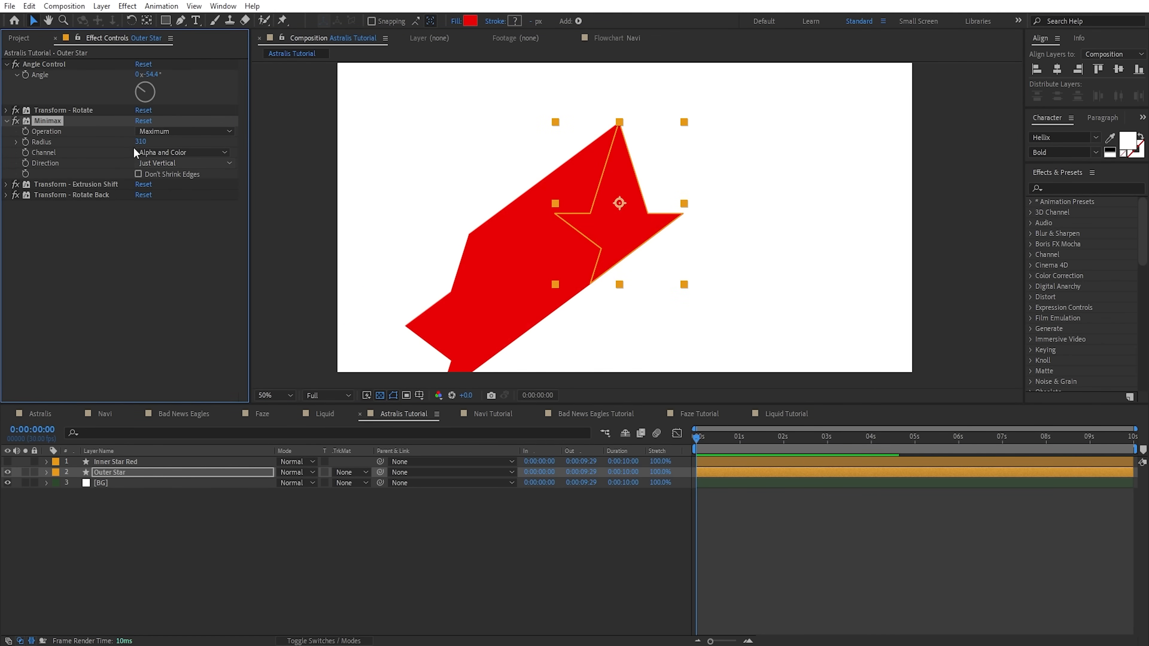
{"action": "left_click_drag", "start_coordinate": [140, 142], "coordinate": [122, 150]}
{"action": "key", "text": "ctrl+z"}
{"action": "key", "text": "ctrl+z"}
{"action": "key", "text": "ctrl+z"}
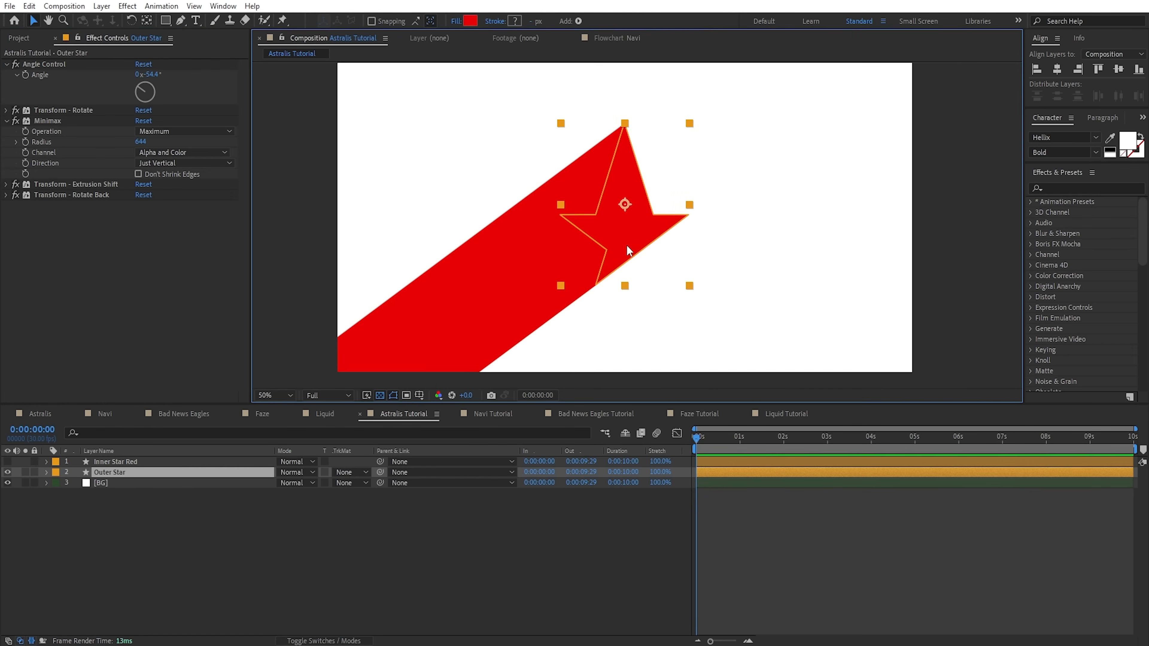
- Keyframe the Outer Star's position at about 1 s and at the start, moving the start position past the frame's lower-left corner to (-116, 1146)
{"action": "key", "text": "p"}
{"action": "left_click", "coordinate": [77, 484]}
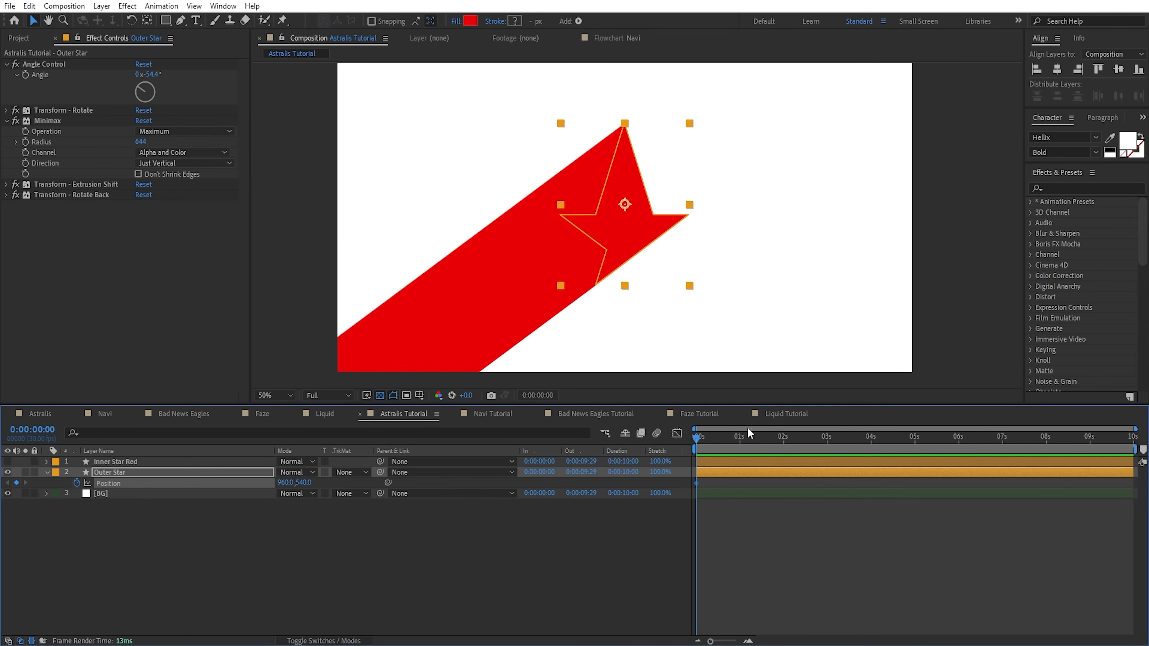
{"action": "left_click", "coordinate": [742, 439]}
{"action": "left_click", "coordinate": [16, 482]}
{"action": "left_click_drag", "start_coordinate": [743, 438], "coordinate": [696, 438]}
{"action": "left_click_drag", "start_coordinate": [633, 235], "coordinate": [332, 412]}
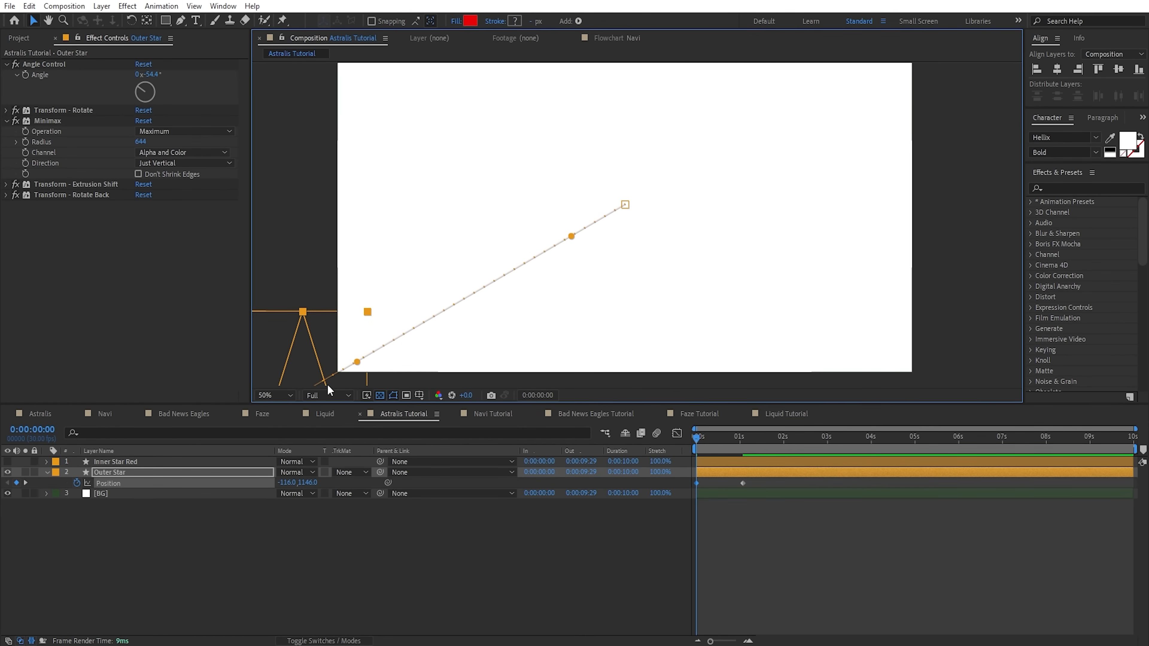
- Recentre the composition and undo the Outer Star's position keyframes
{"action": "key", "text": "space"}
{"action": "left_click_drag", "start_coordinate": [406, 312], "coordinate": [505, 185]}
{"action": "key", "text": "space"}
{"action": "left_click_drag", "start_coordinate": [685, 162], "coordinate": [662, 260]}
{"action": "key", "text": "space"}
{"action": "key", "text": "ctrl+z"}
{"action": "key", "text": "ctrl+z"}
{"action": "key", "text": "ctrl+z"}
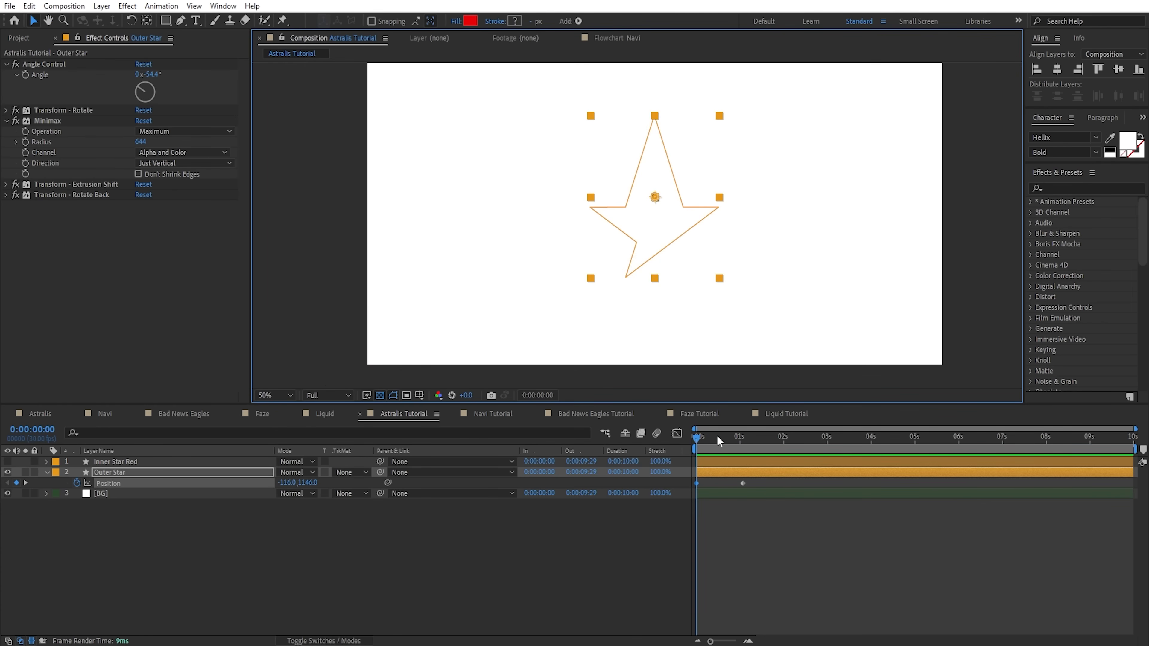
{"action": "key", "text": "ctrl+z"}
{"action": "left_click", "coordinate": [346, 525]}
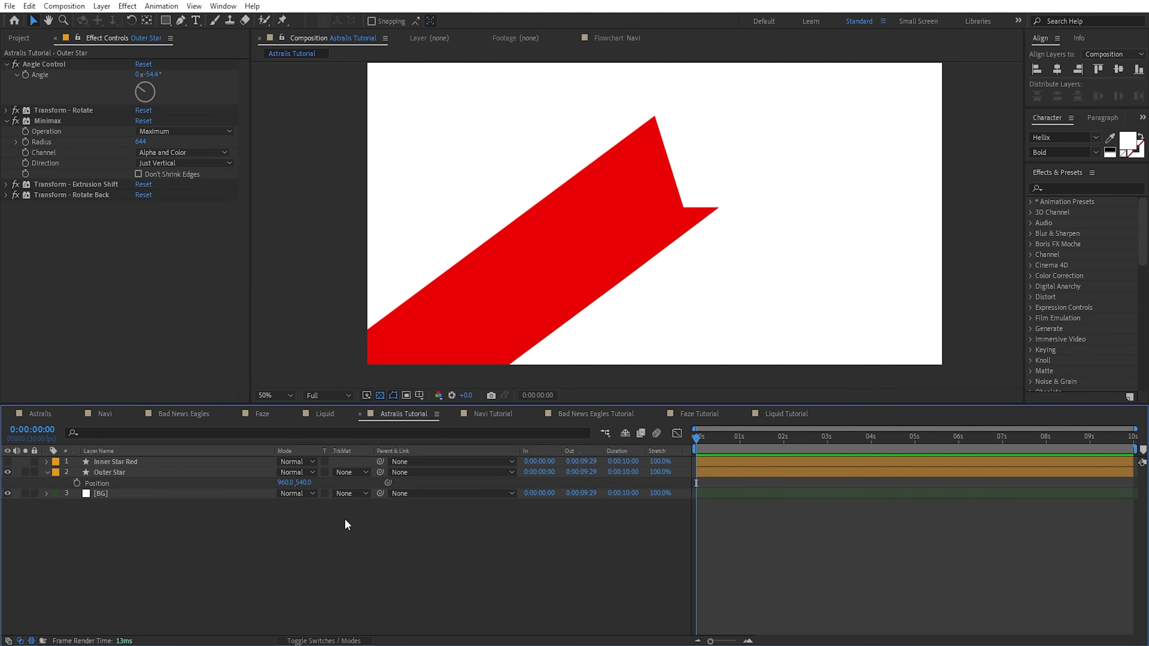
- Add a null object and name it "Position"
{"action": "left_click", "coordinate": [107, 8]}
{"action": "mouse_move", "coordinate": [117, 20]}
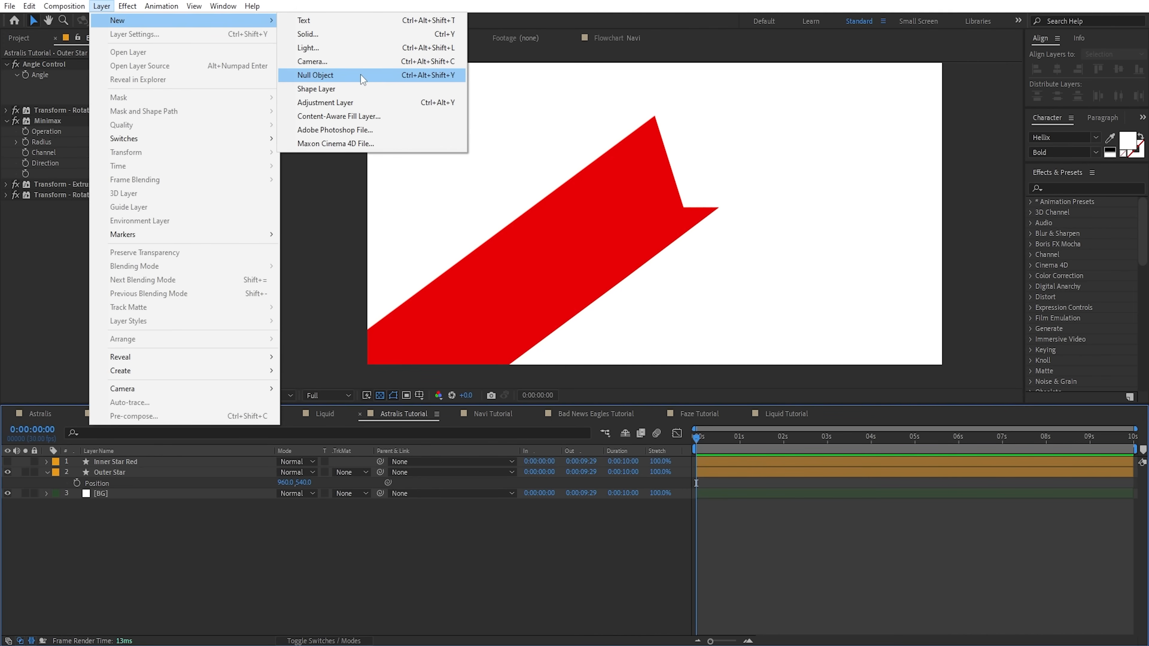
{"action": "left_click", "coordinate": [317, 77]}
{"action": "key", "text": "Return"}
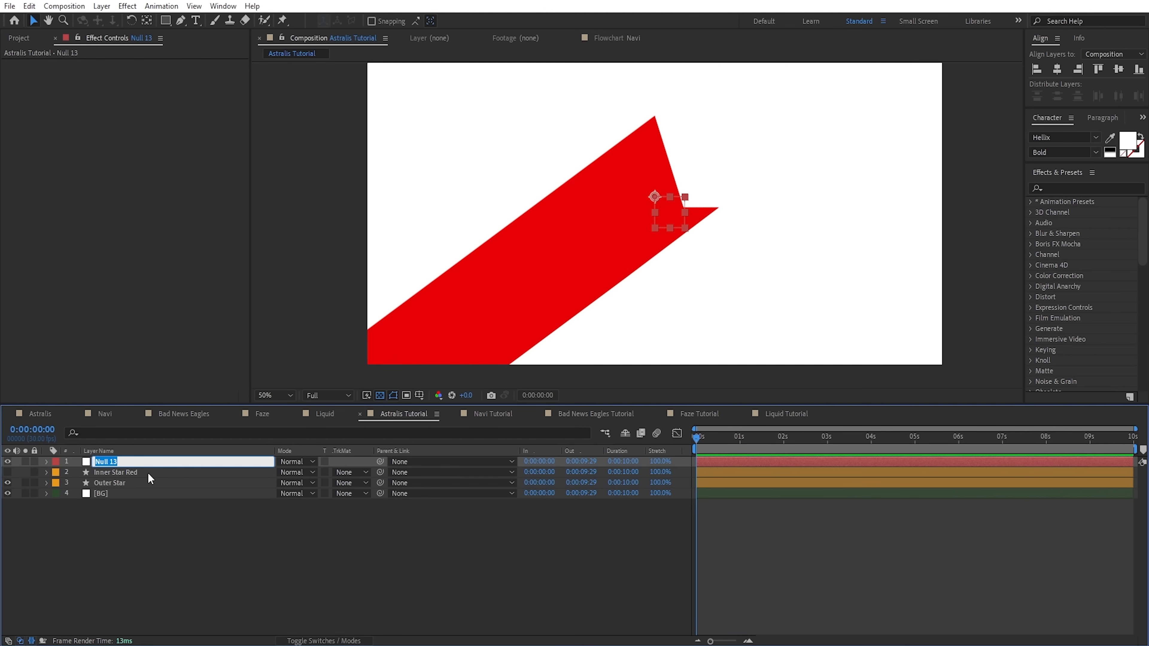
{"action": "type", "text": "Position"}
{"action": "key", "text": "Return"}
- Reveal the Position null's rotation and lock the Effect Controls to the Outer Star layer
{"action": "key", "text": "r"}
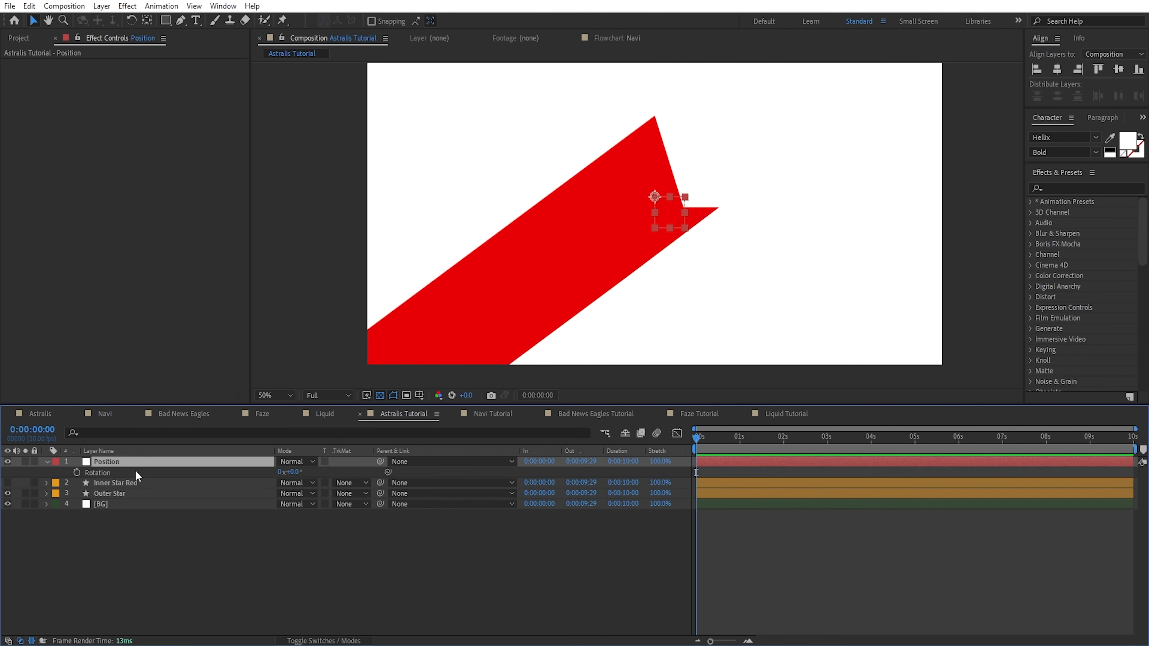
{"action": "left_click", "coordinate": [128, 494]}
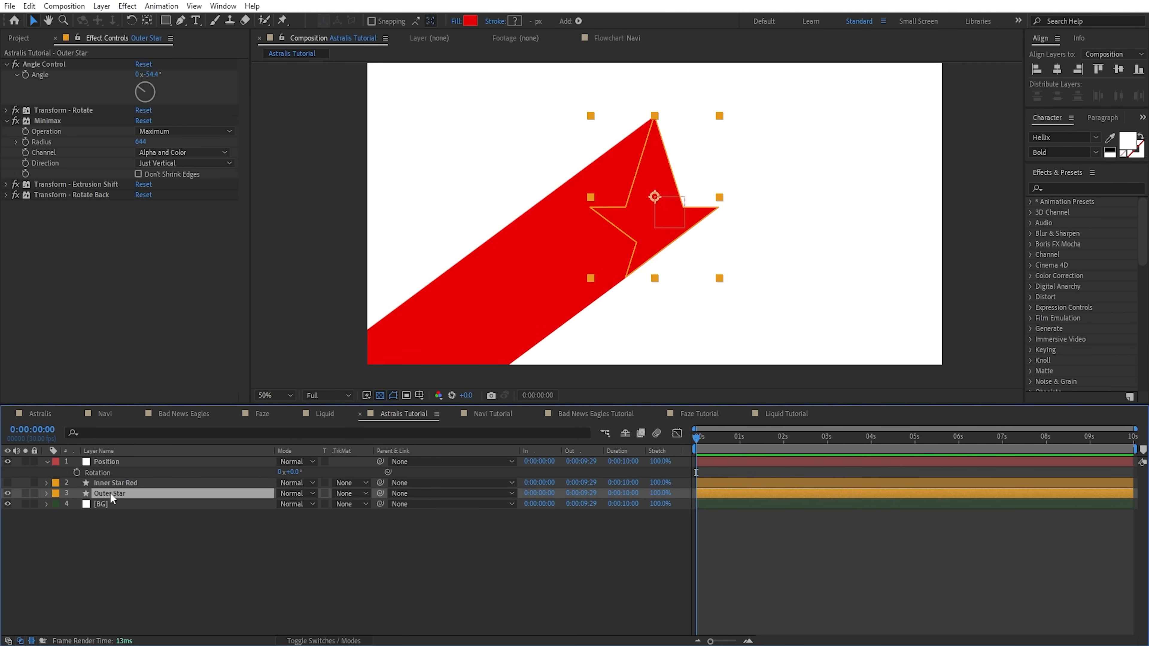
{"action": "left_click", "coordinate": [78, 38]}
{"action": "left_click", "coordinate": [109, 462]}
{"action": "left_click", "coordinate": [169, 483]}
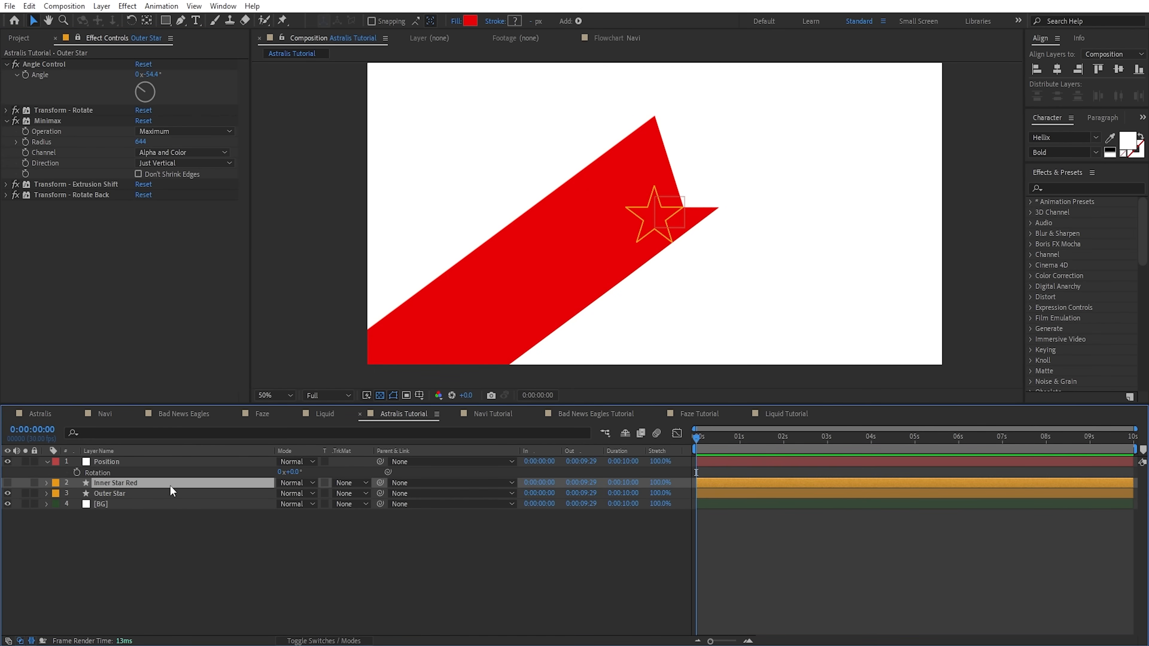
- Link the Position null's rotation to the Outer Star's Angle Control with an expression multiplied by -1
{"action": "left_click", "coordinate": [135, 462]}
{"action": "left_click", "coordinate": [77, 473], "text": "alt"}
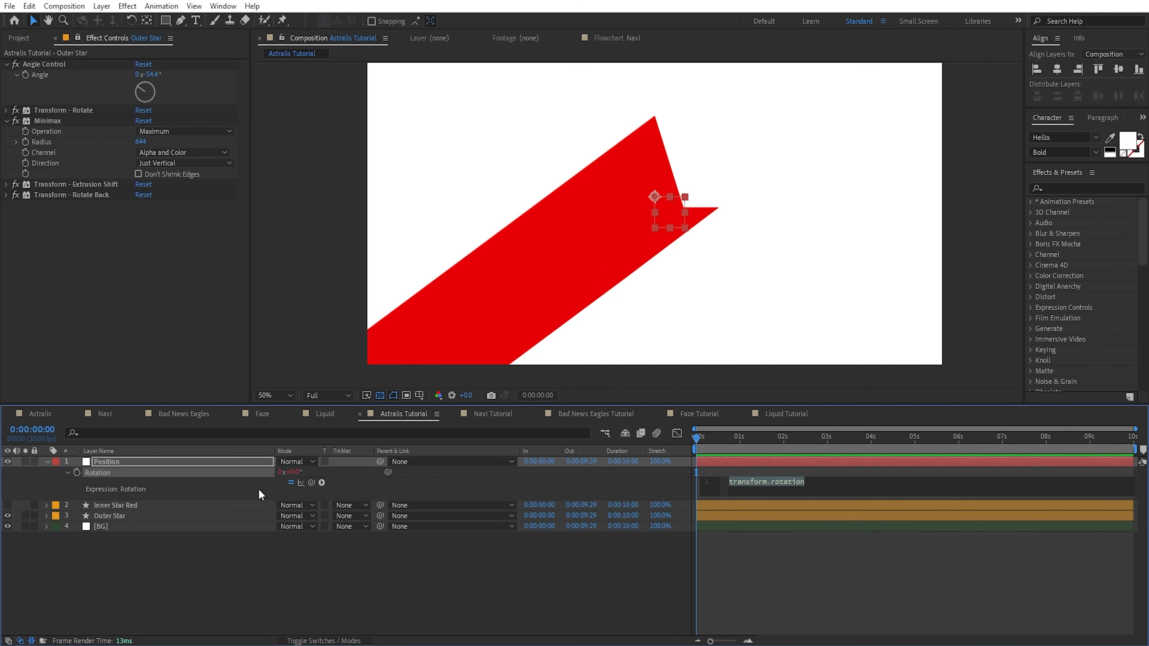
{"action": "left_click_drag", "start_coordinate": [312, 482], "coordinate": [46, 76]}
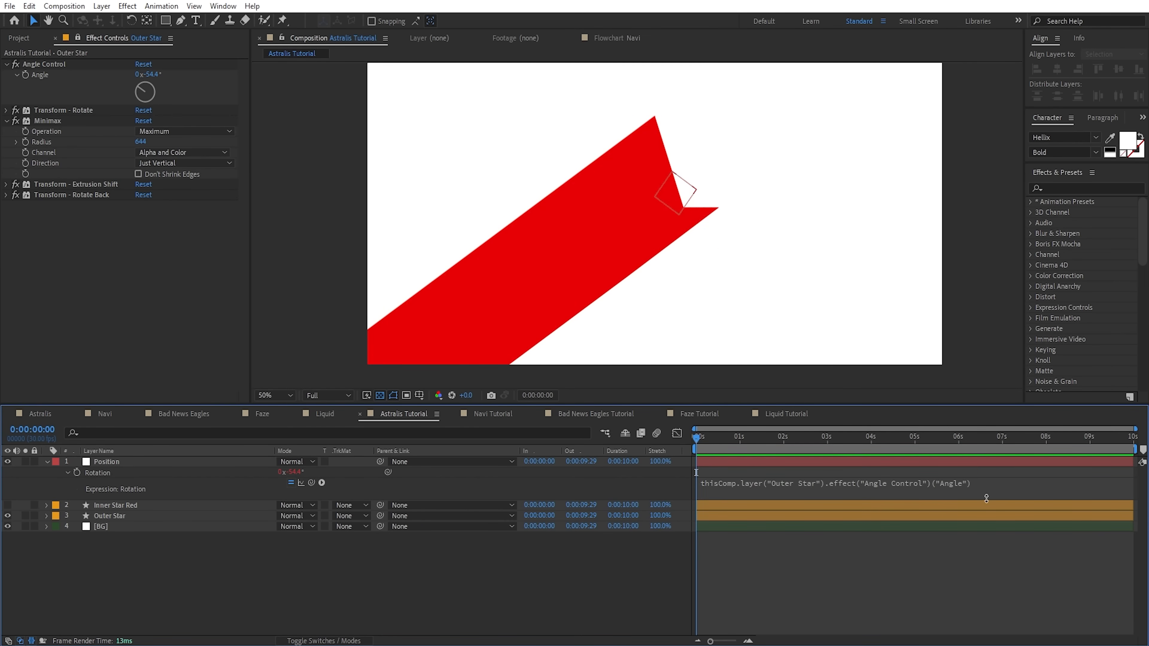
{"action": "left_click", "coordinate": [991, 483]}
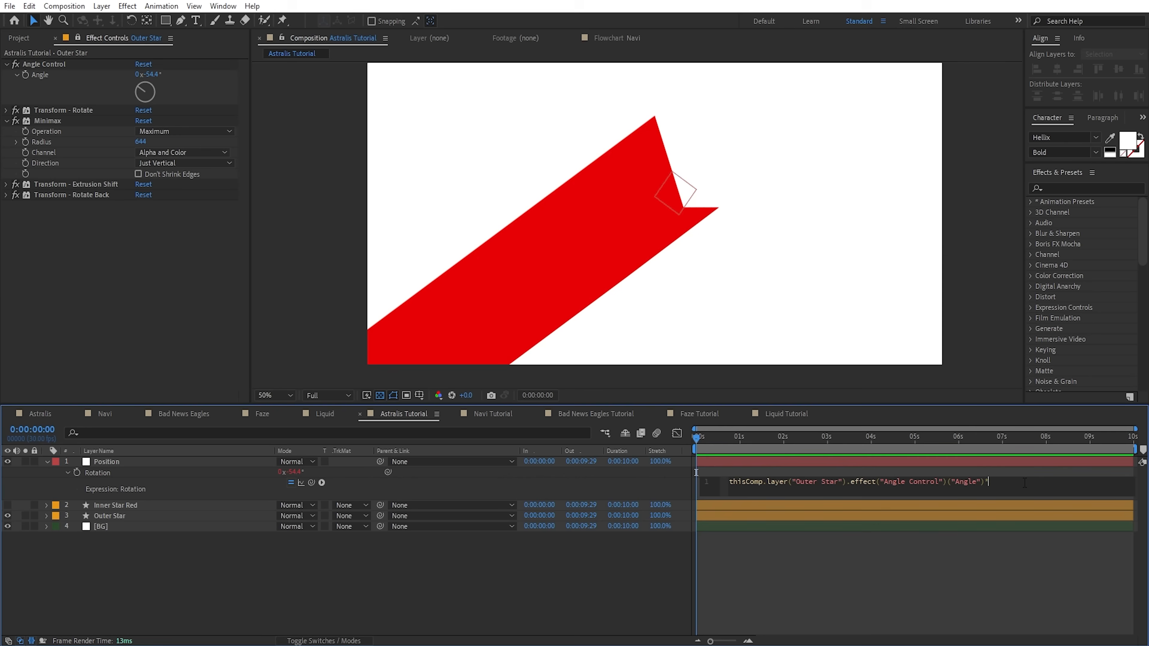
{"action": "left_click", "coordinate": [908, 545]}
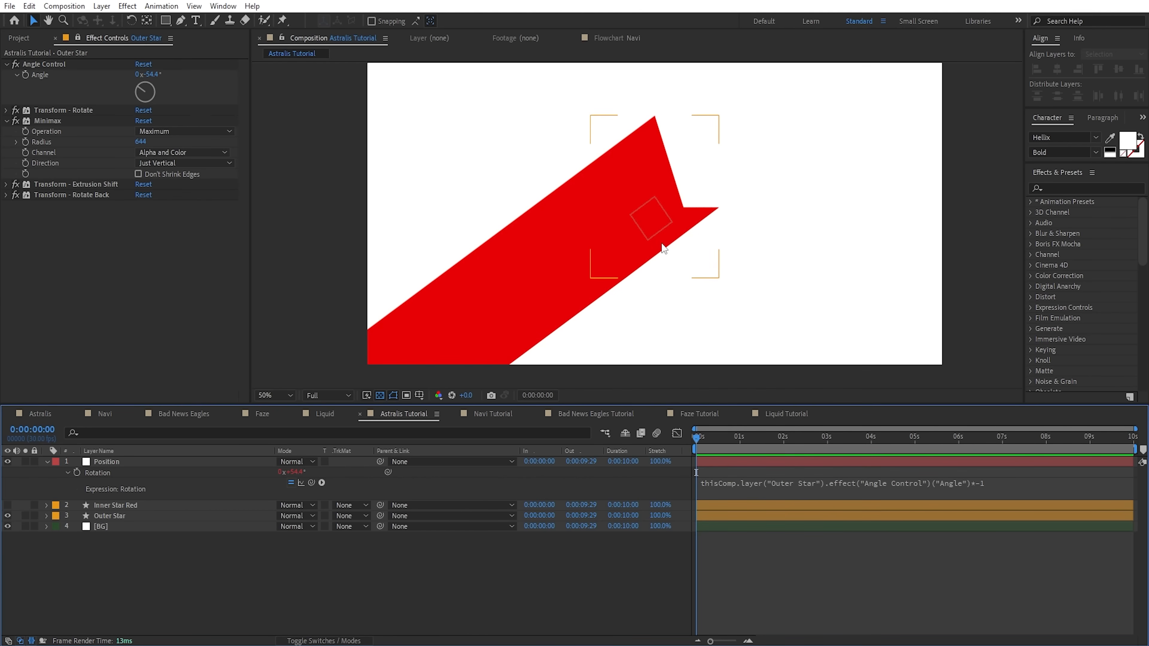
- Parent the Outer Star layer to the Position null and reveal the null's position
{"action": "scroll", "coordinate": [662, 240], "scroll_direction": "up", "scroll_amount": 6}
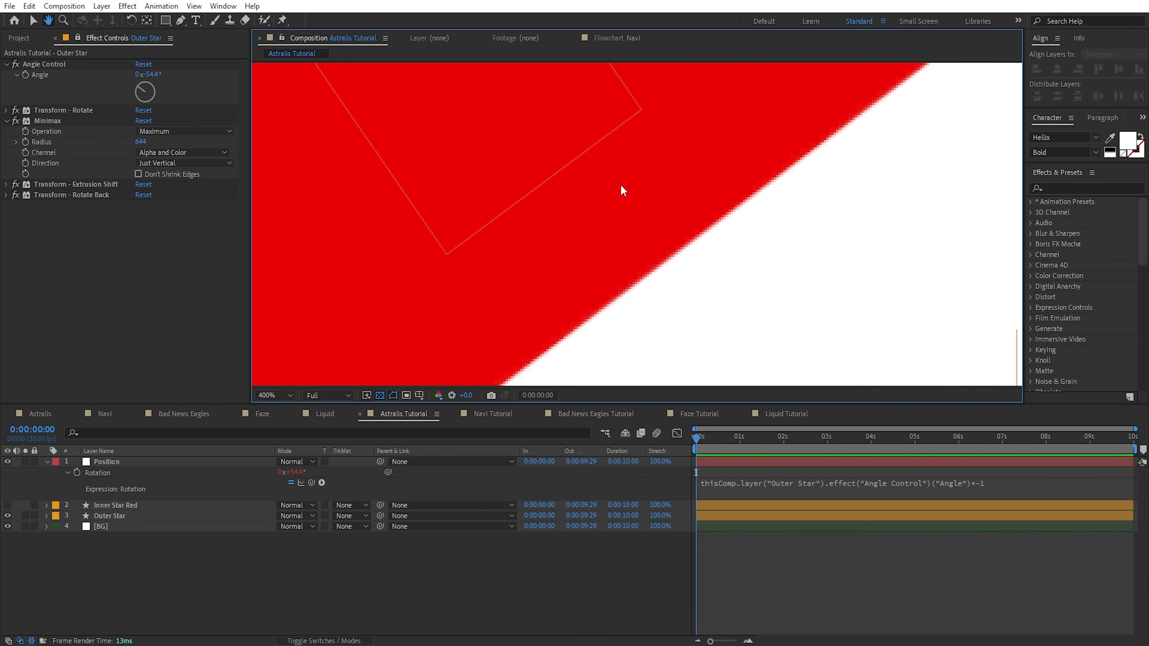
{"action": "key", "text": "v"}
{"action": "scroll", "coordinate": [695, 241], "scroll_direction": "down", "scroll_amount": 2}
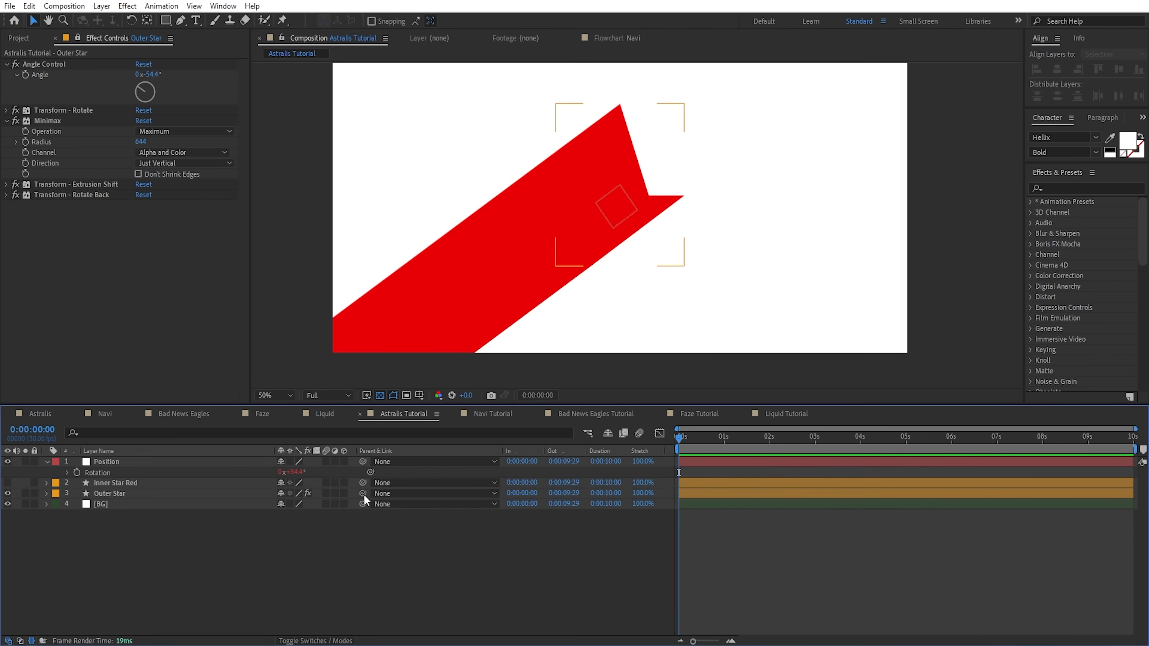
{"action": "left_click_drag", "start_coordinate": [362, 493], "coordinate": [124, 463]}
{"action": "left_click", "coordinate": [124, 462]}
{"action": "key", "text": "p"}
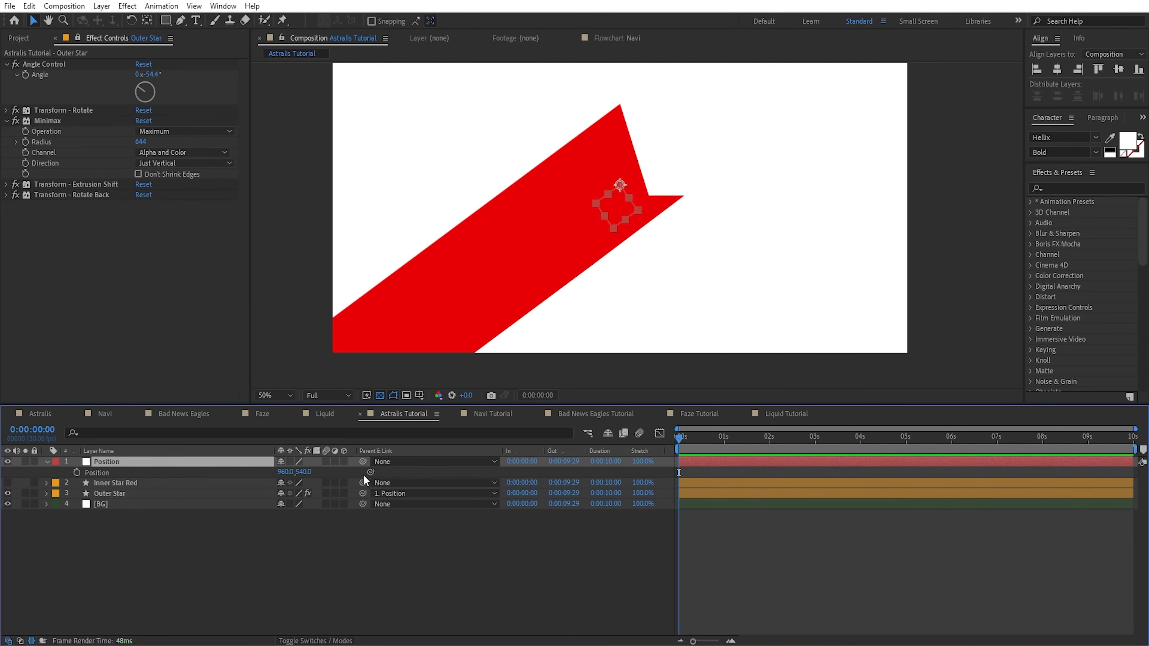
- Make the Position null a 3D layer and move it along the extrusion axis to about (992.7, 516.6)
{"action": "mouse_move", "coordinate": [306, 478]}
{"action": "left_mouse_down"}
{"action": "mouse_move", "coordinate": [237, 494]}
{"action": "mouse_move", "coordinate": [361, 484]}
{"action": "mouse_move", "coordinate": [310, 488]}
{"action": "left_mouse_up"}
{"action": "key", "text": "ctrl+z"}
{"action": "left_click", "coordinate": [344, 461]}
{"action": "left_click_drag", "start_coordinate": [667, 154], "coordinate": [724, 105]}
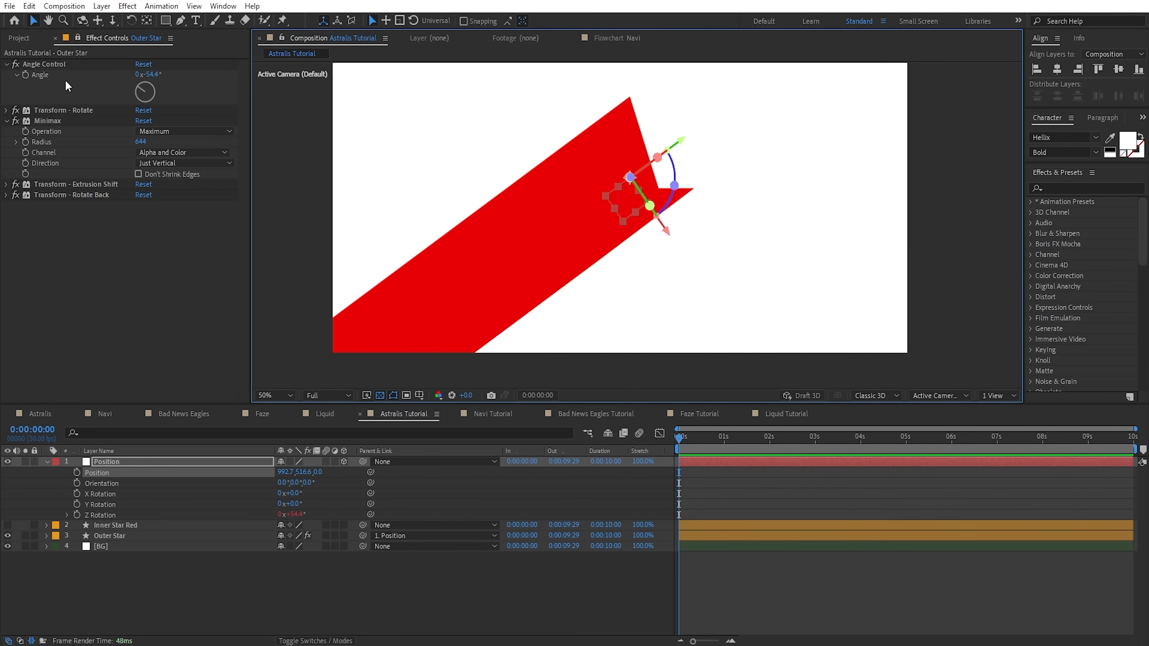
{"action": "left_click_drag", "start_coordinate": [642, 150], "coordinate": [731, 113]}
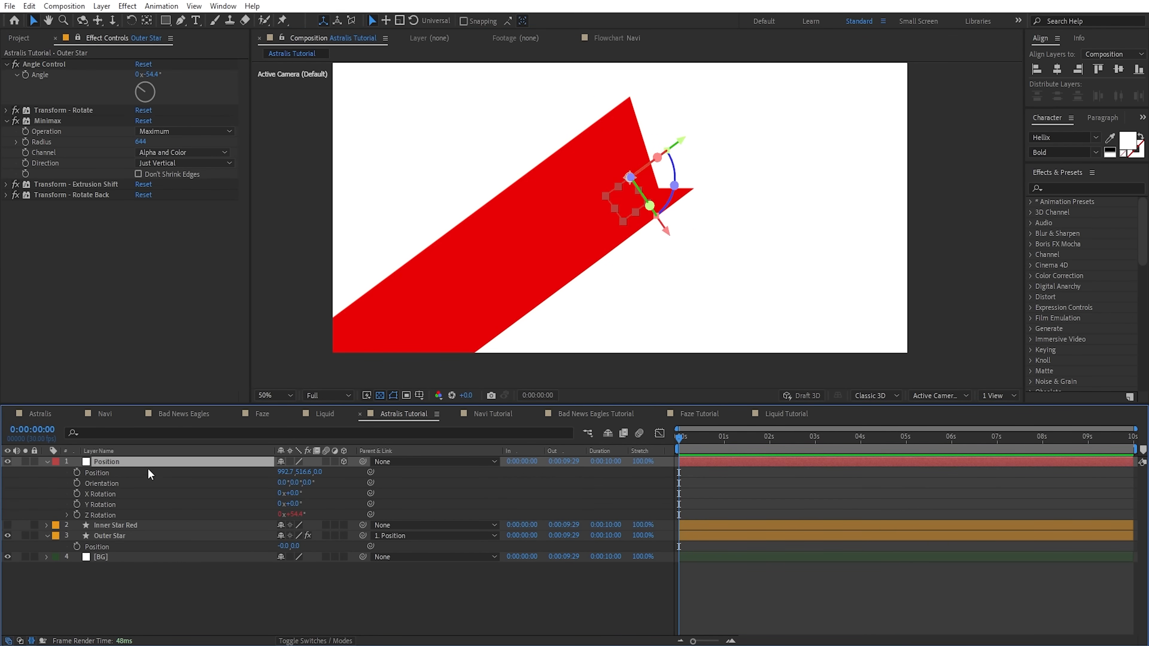
- Set the Angle Control to 2° and compare the Position null's orientation with the parented Outer Star's
{"action": "left_click_drag", "start_coordinate": [136, 89], "coordinate": [139, 102]}
{"action": "left_click", "coordinate": [108, 462]}
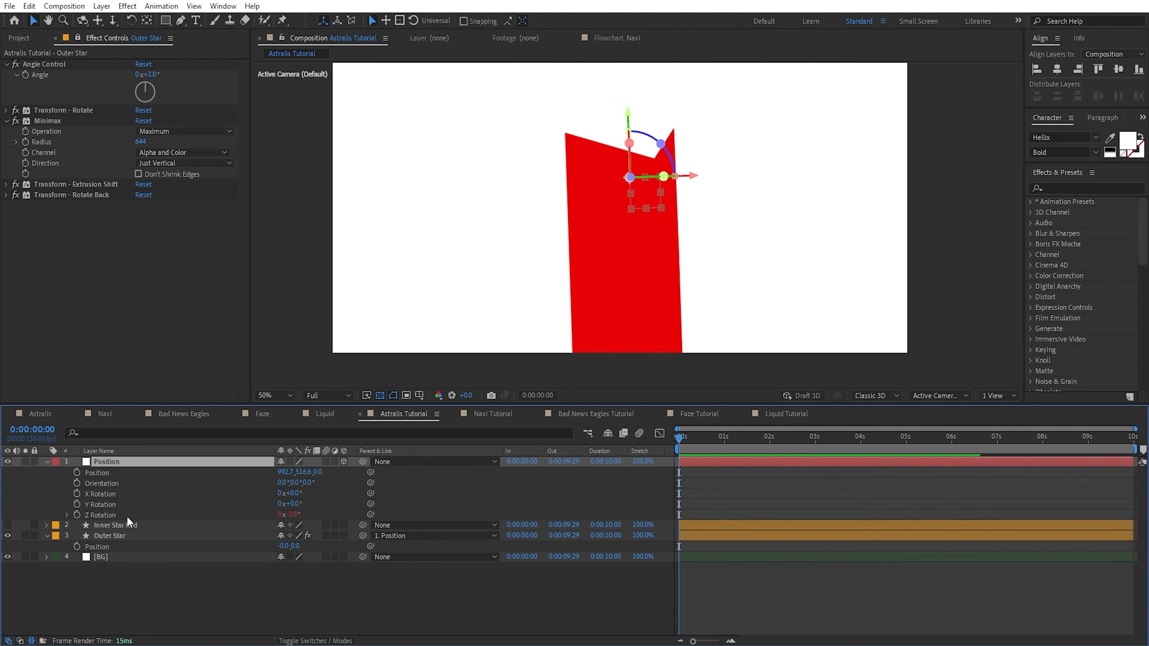
{"action": "left_click", "coordinate": [132, 535]}
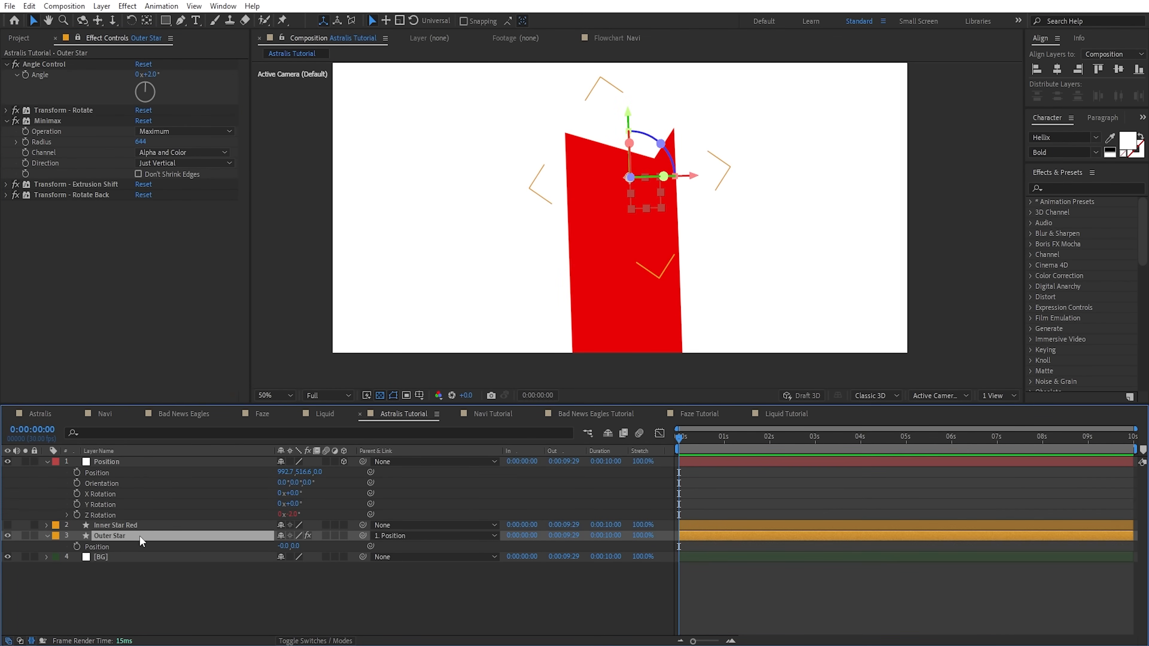
{"action": "left_click", "coordinate": [127, 462]}
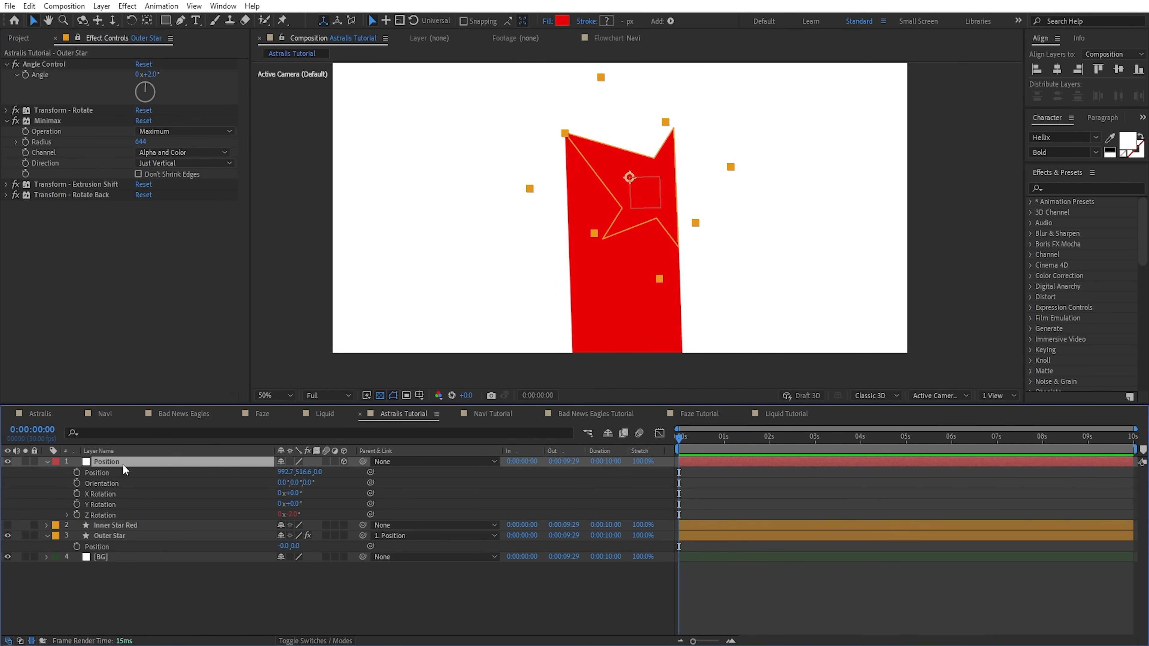
{"action": "left_click", "coordinate": [123, 535]}
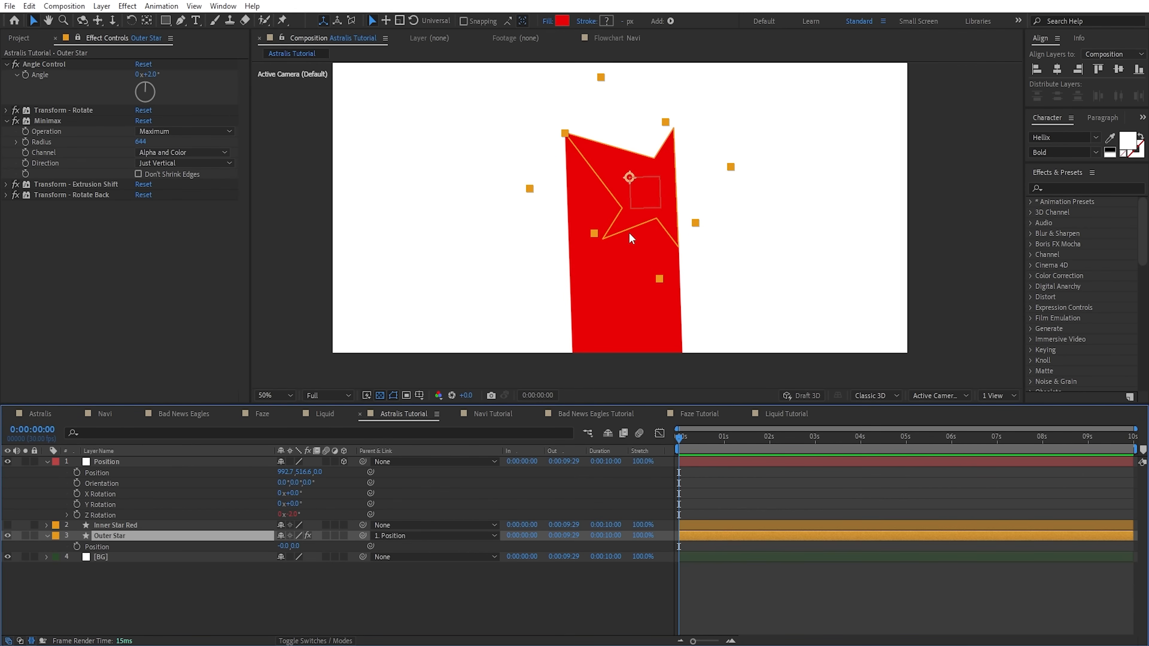
- Undo the angle change, unparent the Outer Star, and link its Position to the Position null's X and Y position with an expression
{"action": "key", "text": "ctrl+z"}
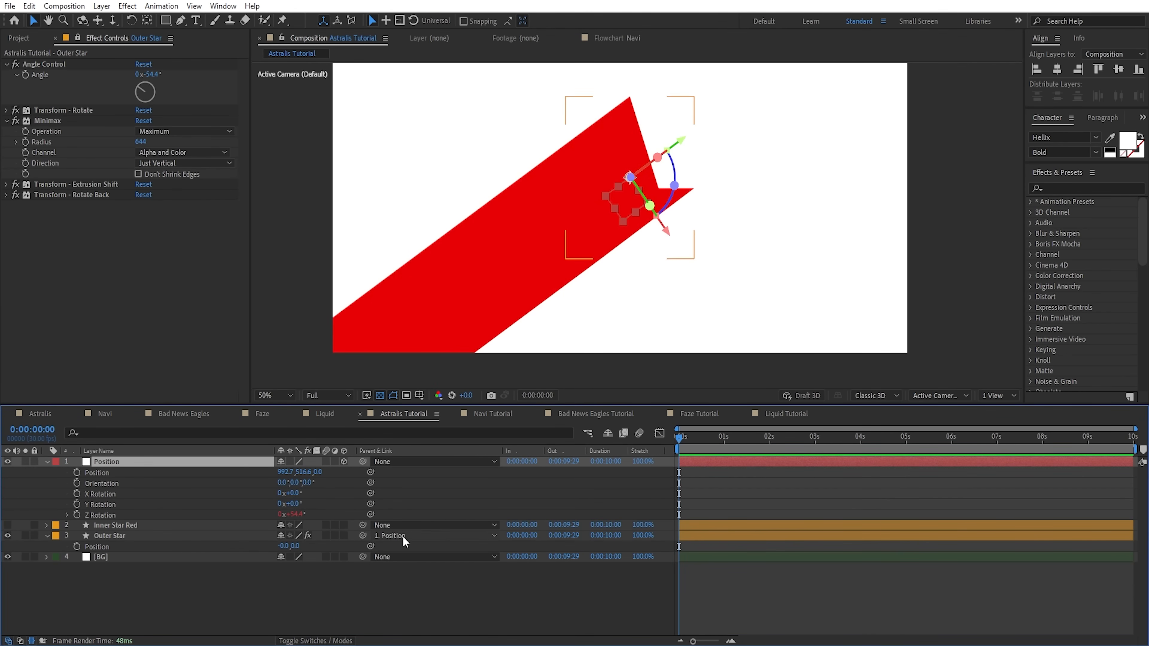
{"action": "left_click", "coordinate": [402, 536]}
{"action": "left_click", "coordinate": [397, 549]}
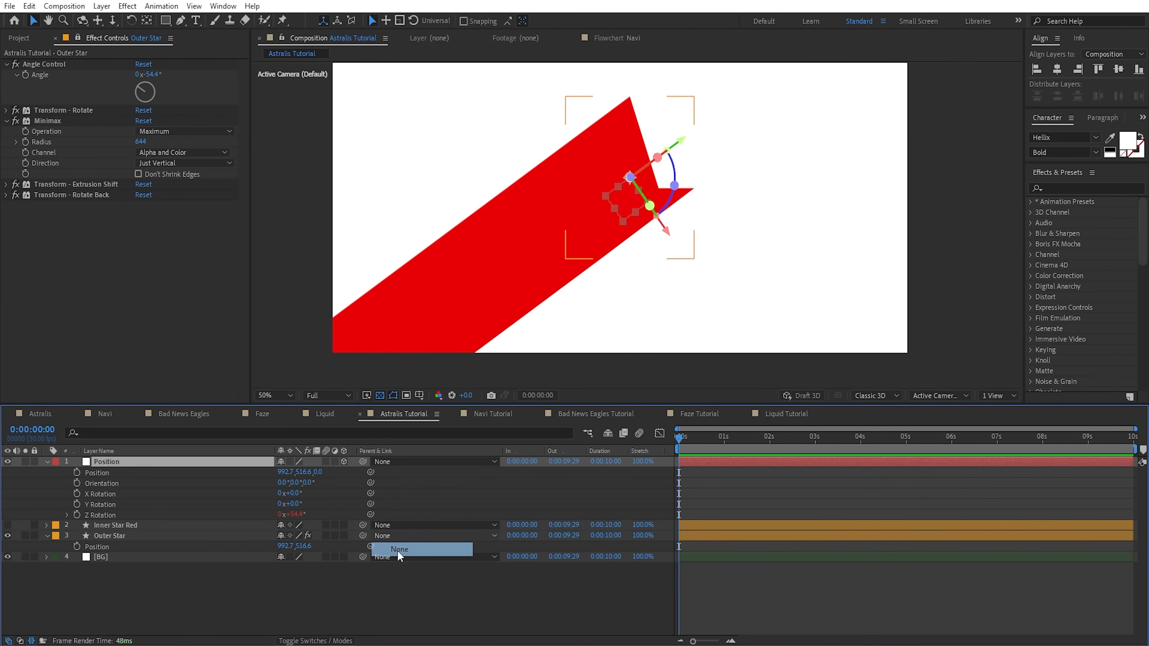
{"action": "left_click", "coordinate": [77, 546], "text": "alt"}
{"action": "left_click_drag", "start_coordinate": [311, 556], "coordinate": [140, 473]}
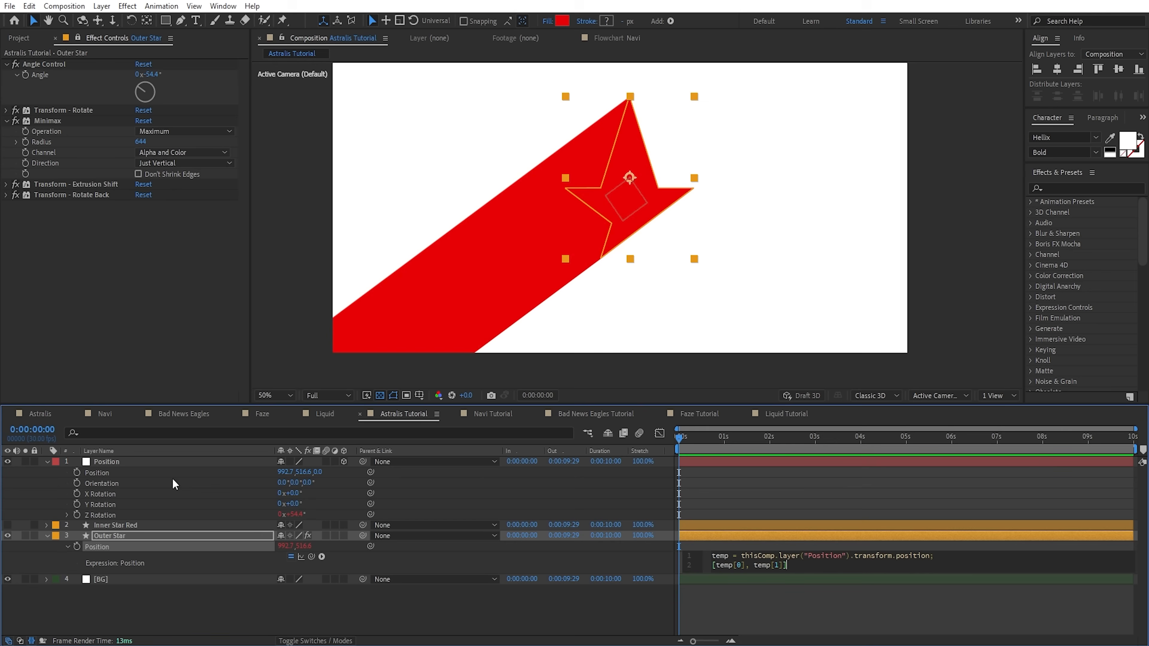
- Test the link by turning the Angle Control to -217° and moving the Position null along its axis, and undo both changes
{"action": "left_click", "coordinate": [179, 536]}
{"action": "left_click_drag", "start_coordinate": [140, 88], "coordinate": [165, 120]}
{"action": "left_click", "coordinate": [151, 466]}
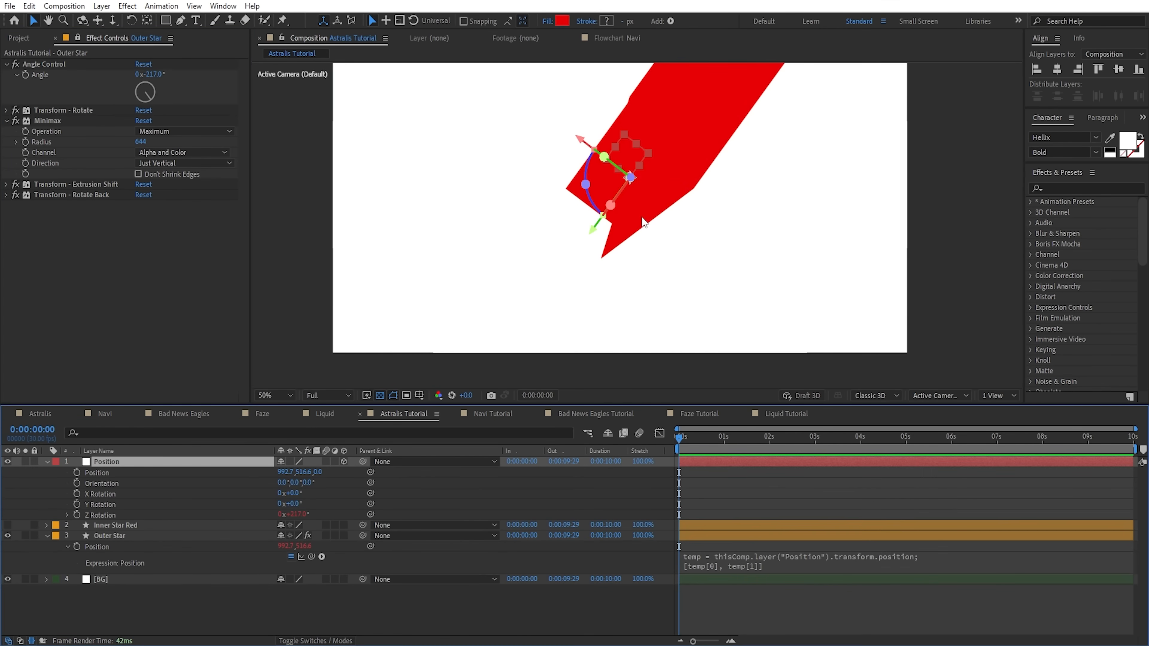
{"action": "left_click_drag", "start_coordinate": [591, 225], "coordinate": [559, 286]}
{"action": "key", "text": "ctrl+z"}
{"action": "key", "text": "ctrl+z"}
{"action": "key", "text": "ctrl+z"}
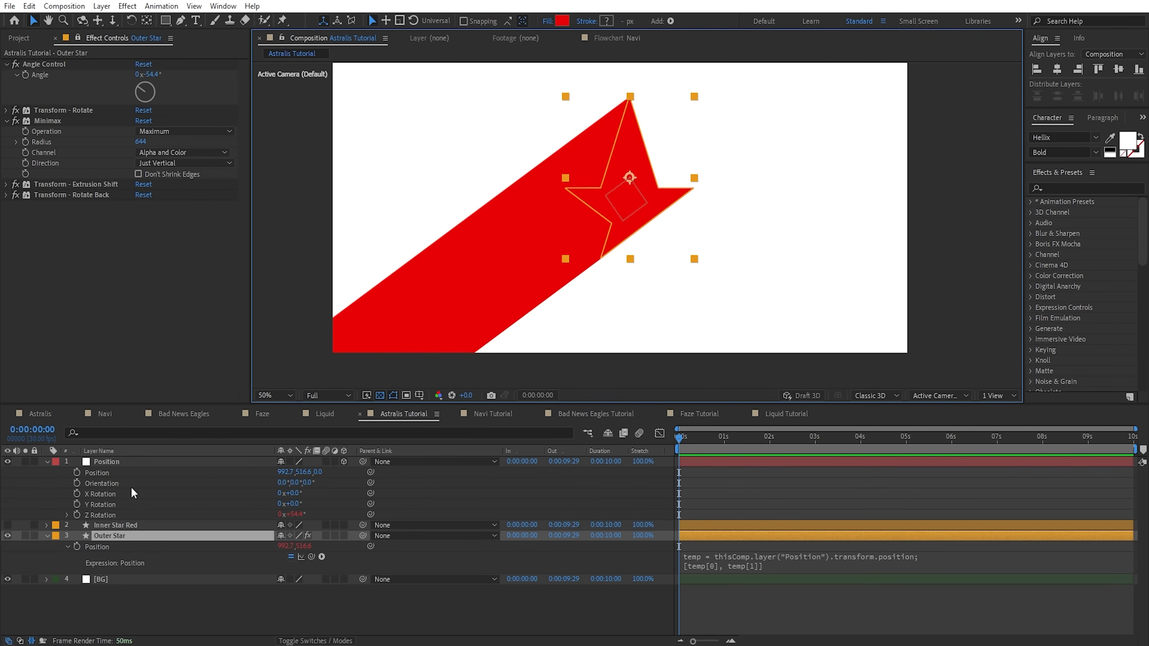
- Keyframe the Position null from about (-56.1, 1267.5) off-screen at 0:00:00:00 to (992.7, 516.6) at 0:00:00:20
{"action": "left_click", "coordinate": [77, 473]}
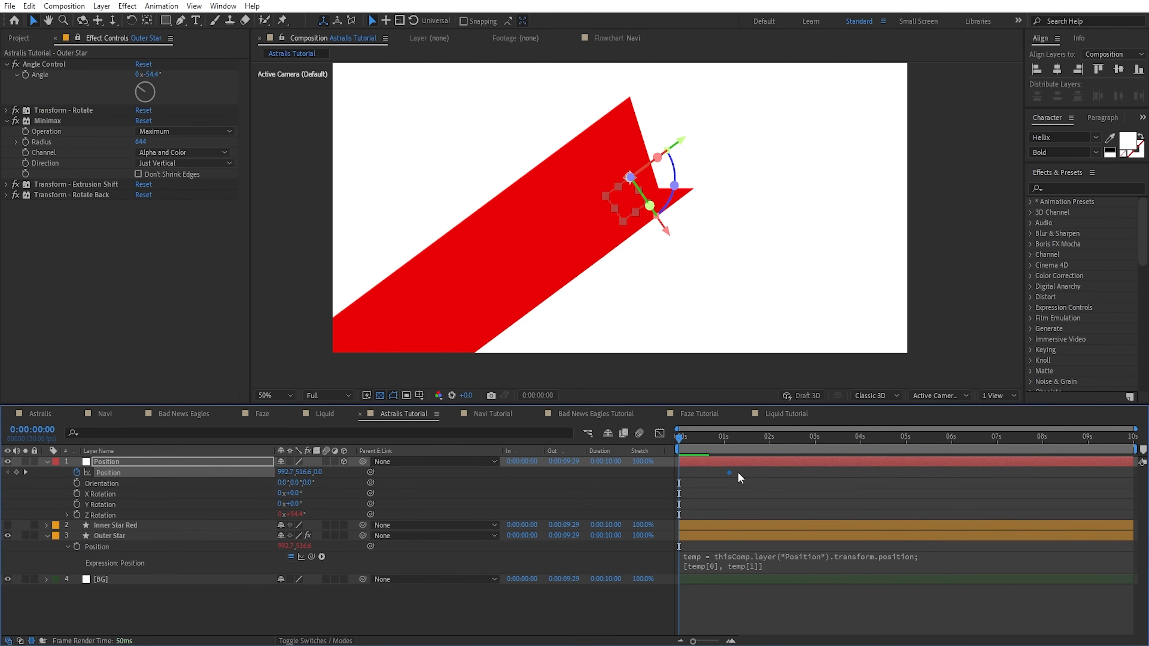
{"action": "left_click_drag", "start_coordinate": [657, 158], "coordinate": [351, 384]}
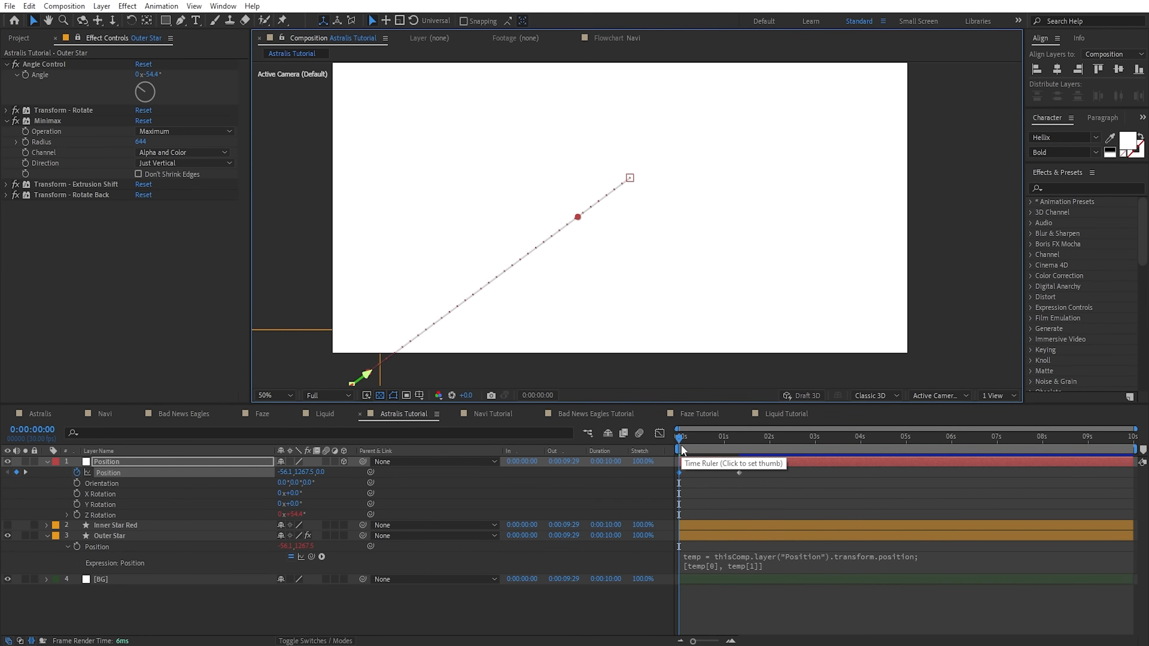
{"action": "key", "text": "space"}
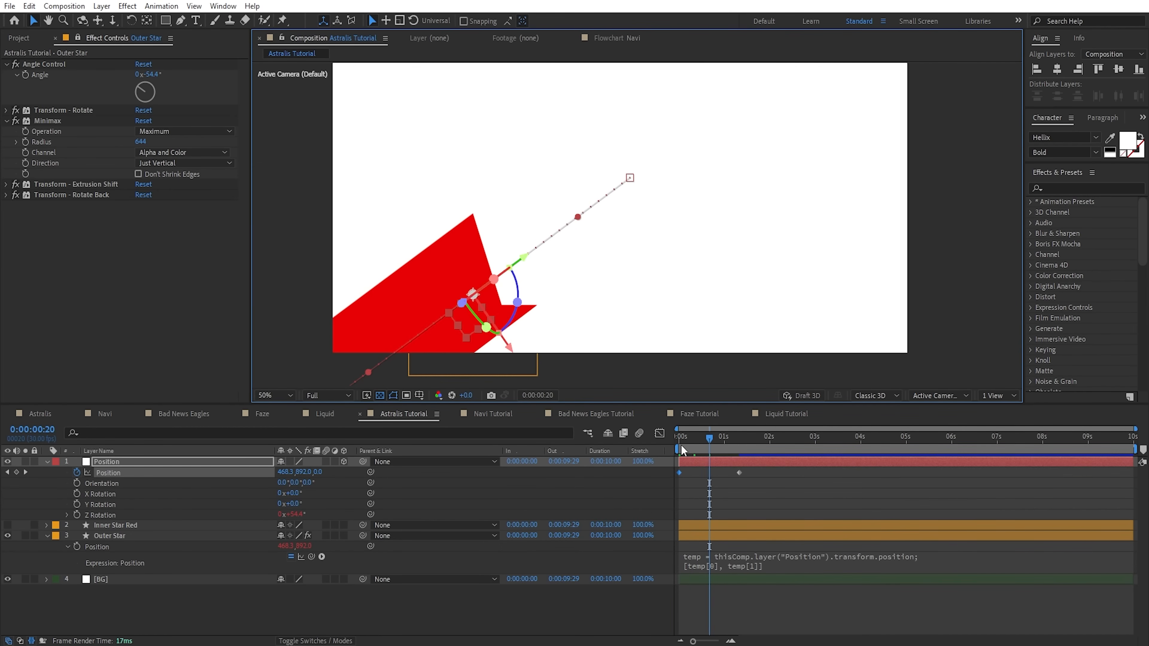
{"action": "left_click_drag", "start_coordinate": [740, 475], "coordinate": [709, 474]}
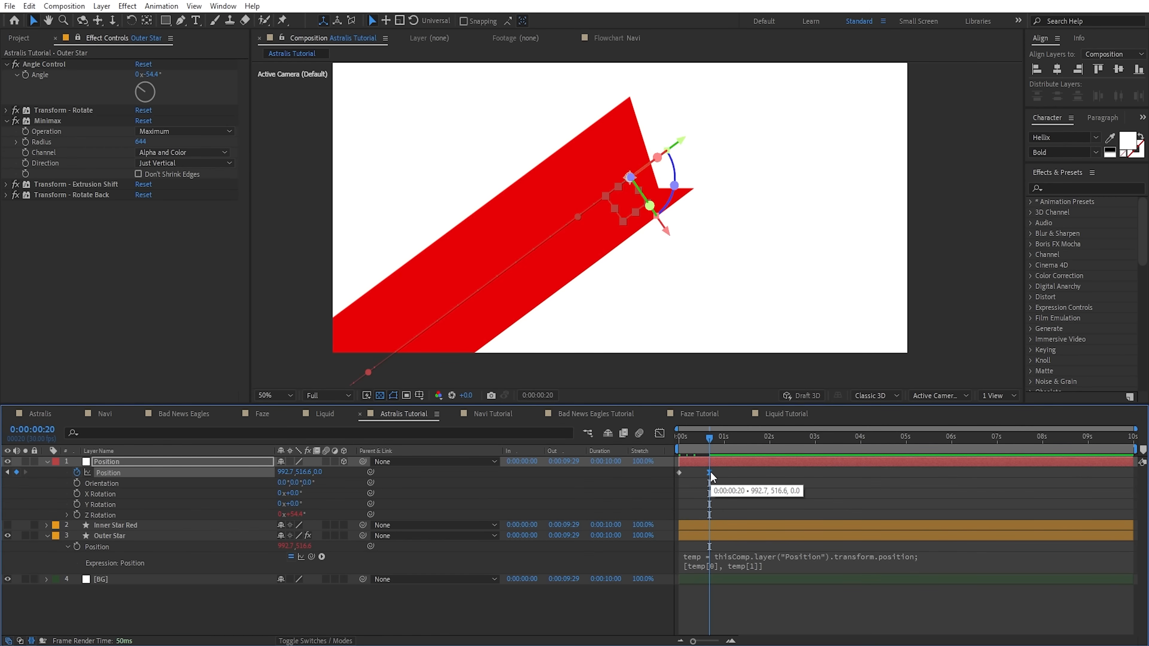
- Set the incoming velocity influence of the Position null's end keyframe to 75% and preview the motion
{"action": "right_click", "coordinate": [709, 473]}
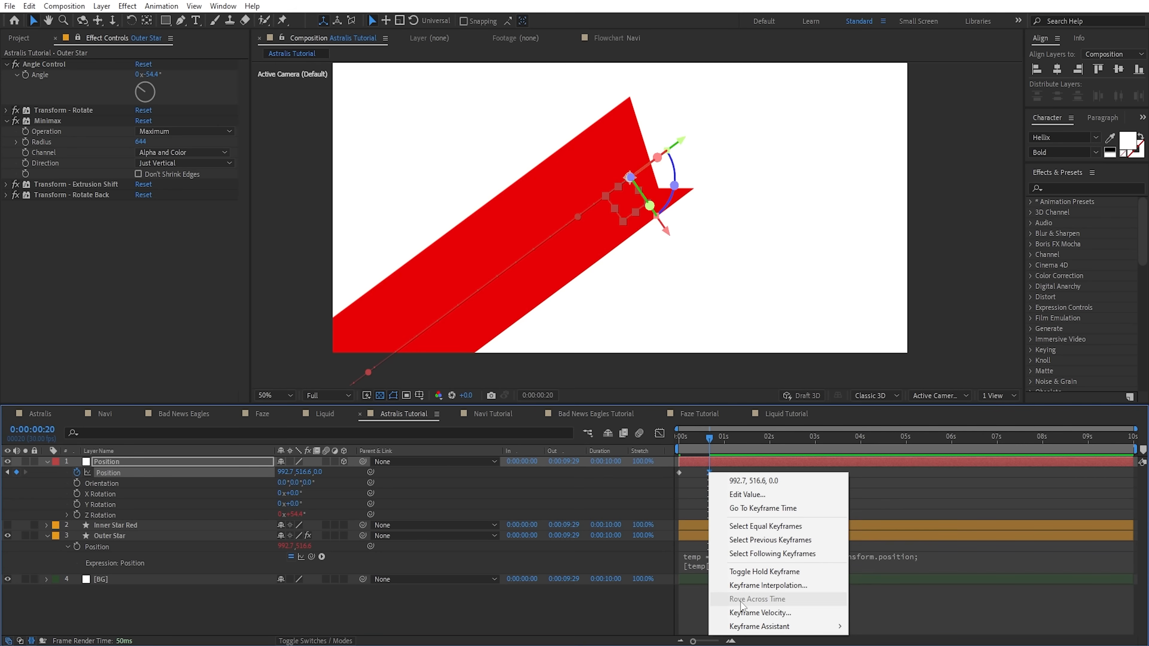
{"action": "left_click", "coordinate": [742, 608]}
{"action": "left_click", "coordinate": [104, 86]}
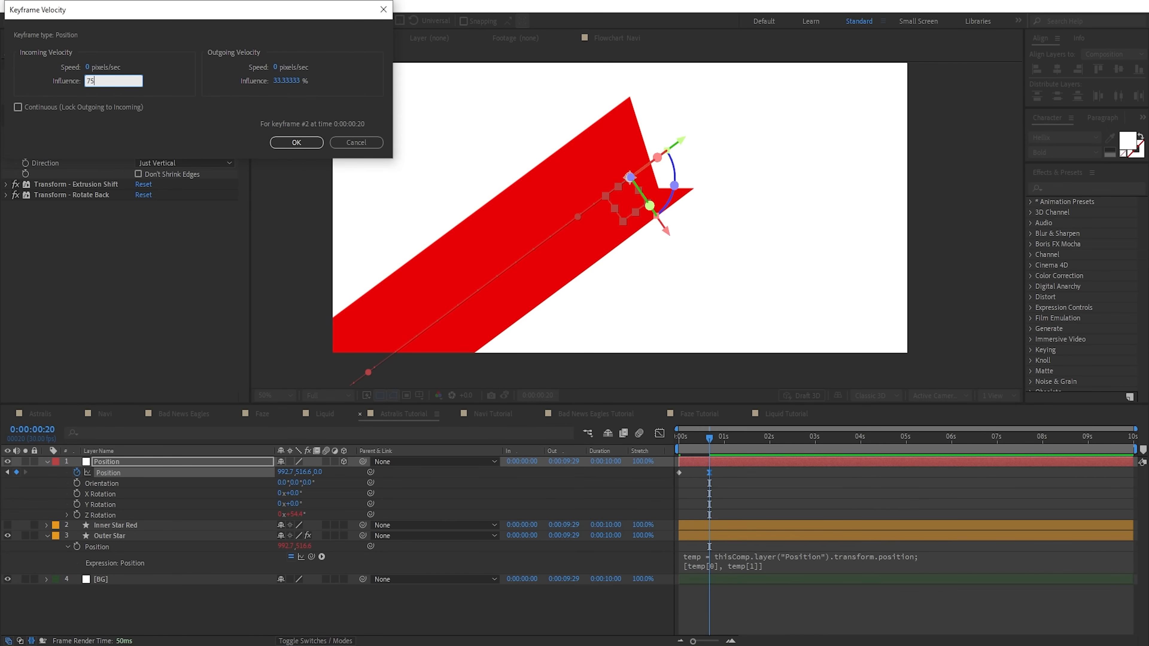
{"action": "left_click", "coordinate": [284, 144]}
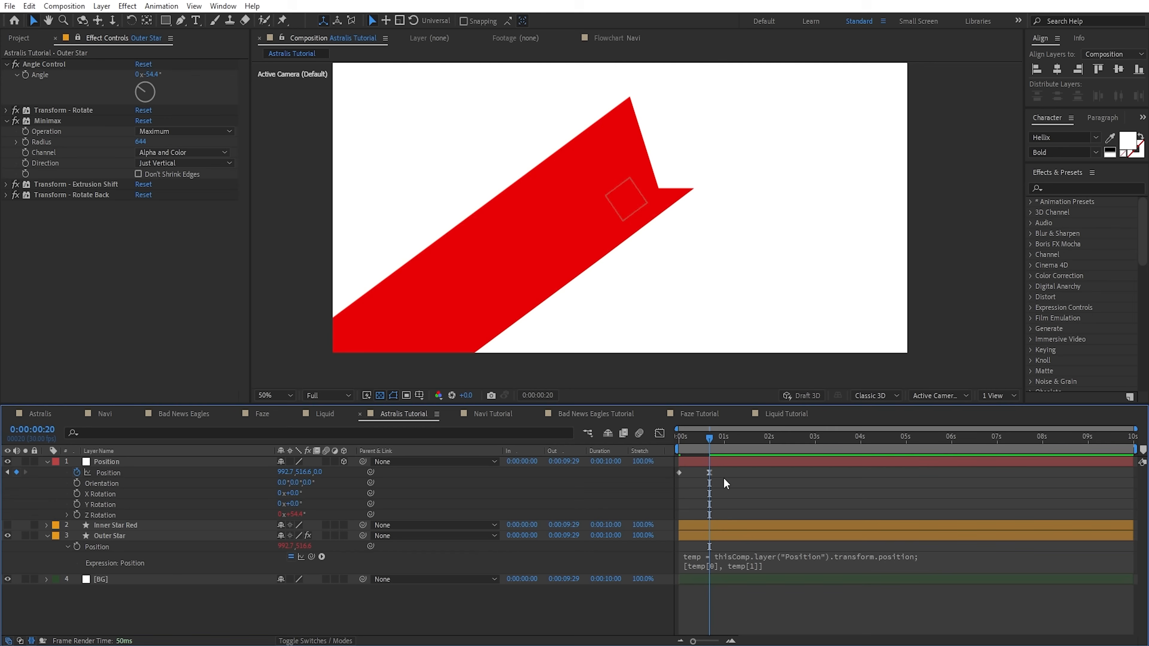
{"action": "key", "text": "space"}
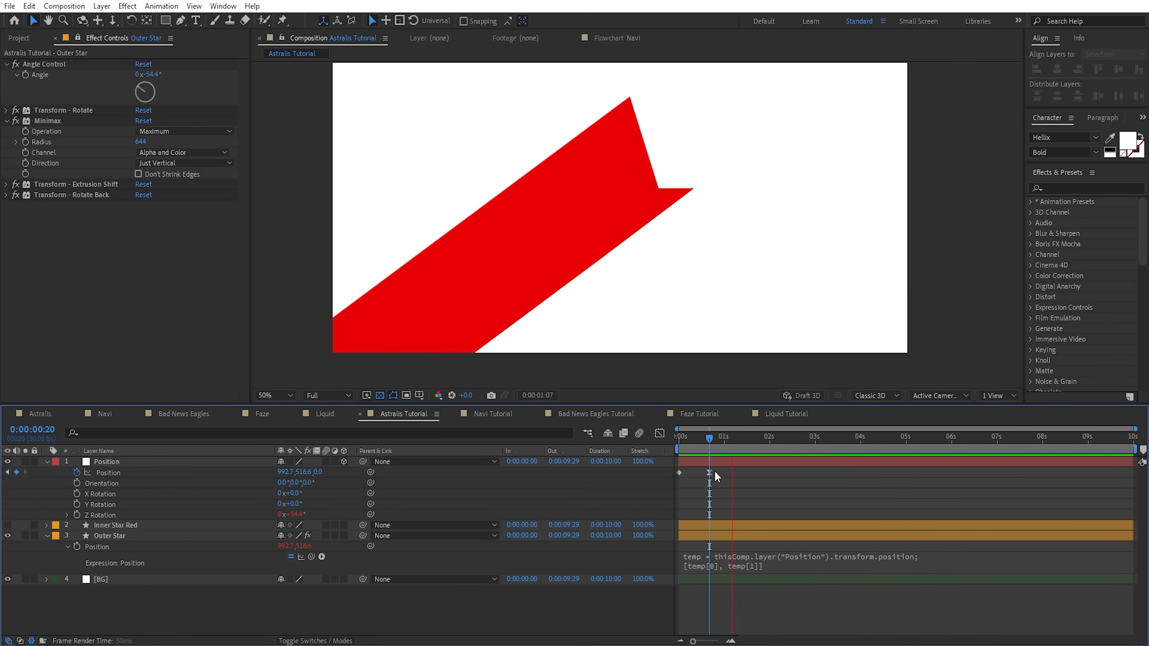
{"action": "key", "text": "space"}
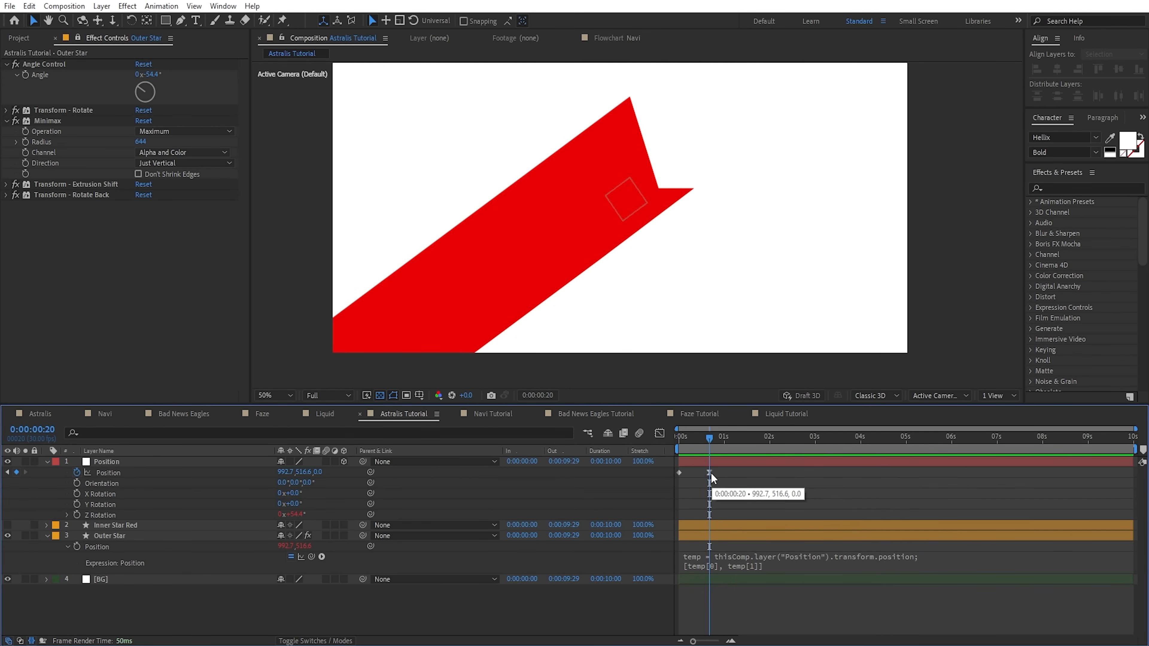
- Keyframe the Outer Star's Minimax Radius from 644 at 0:00:00:15 to 0 at 0:00:01:05
{"action": "key", "text": "Page_Up"}
{"action": "key", "text": "Page_Up"}
{"action": "key", "text": "Page_Up"}
{"action": "key", "text": "Page_Up"}
{"action": "key", "text": "Page_Up"}
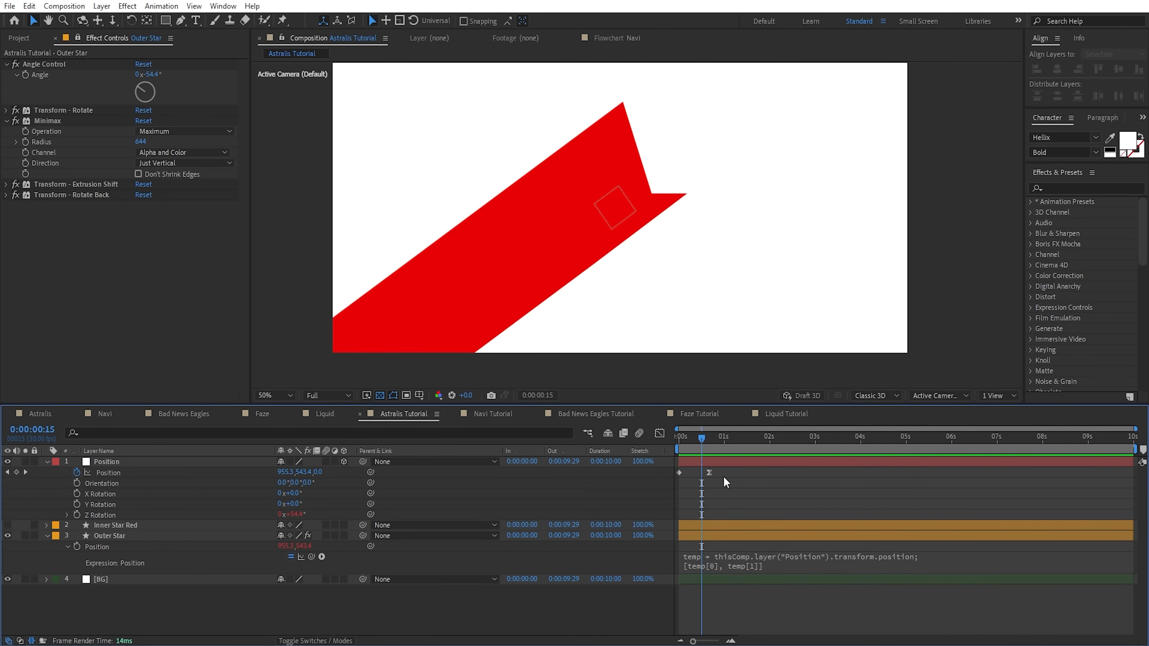
{"action": "left_click", "coordinate": [26, 142]}
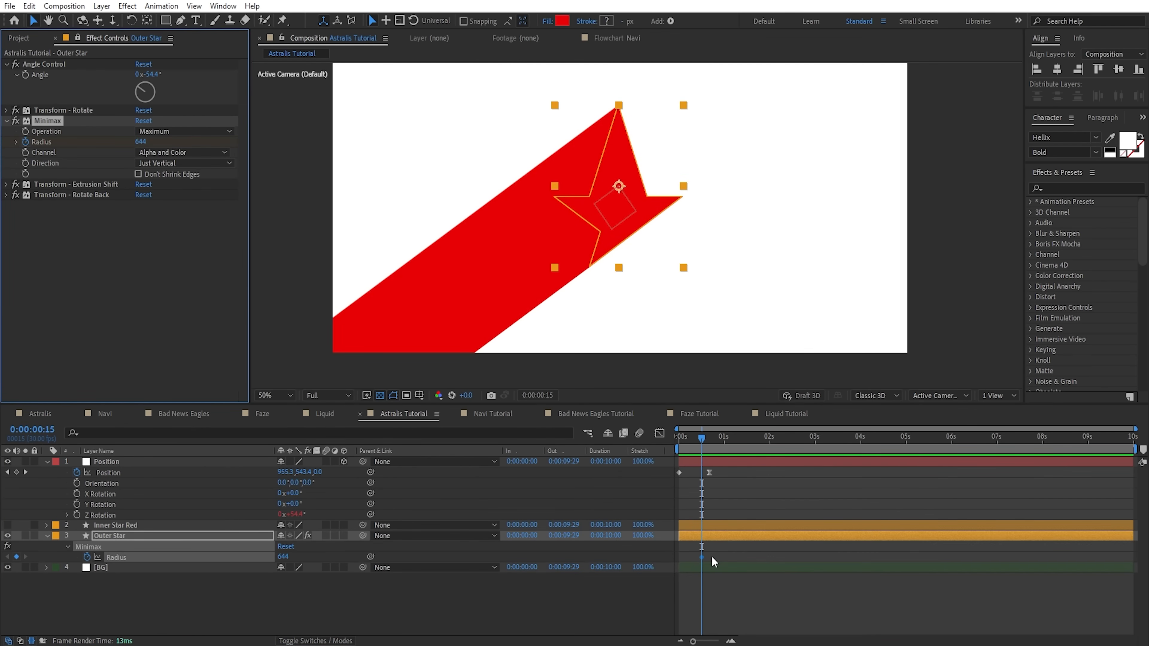
{"action": "key", "text": "shift+Page_Down"}
{"action": "key", "text": "shift+Page_Down"}
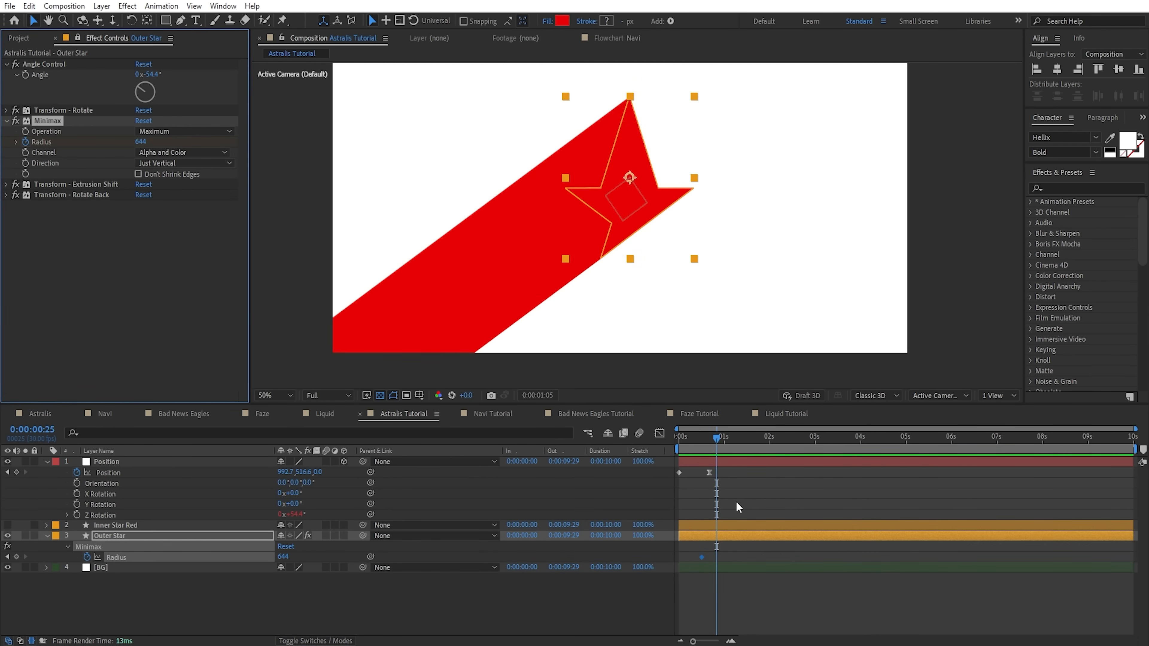
{"action": "left_click", "coordinate": [141, 142]}
{"action": "type", "text": "0"}
{"action": "key", "text": "Return"}
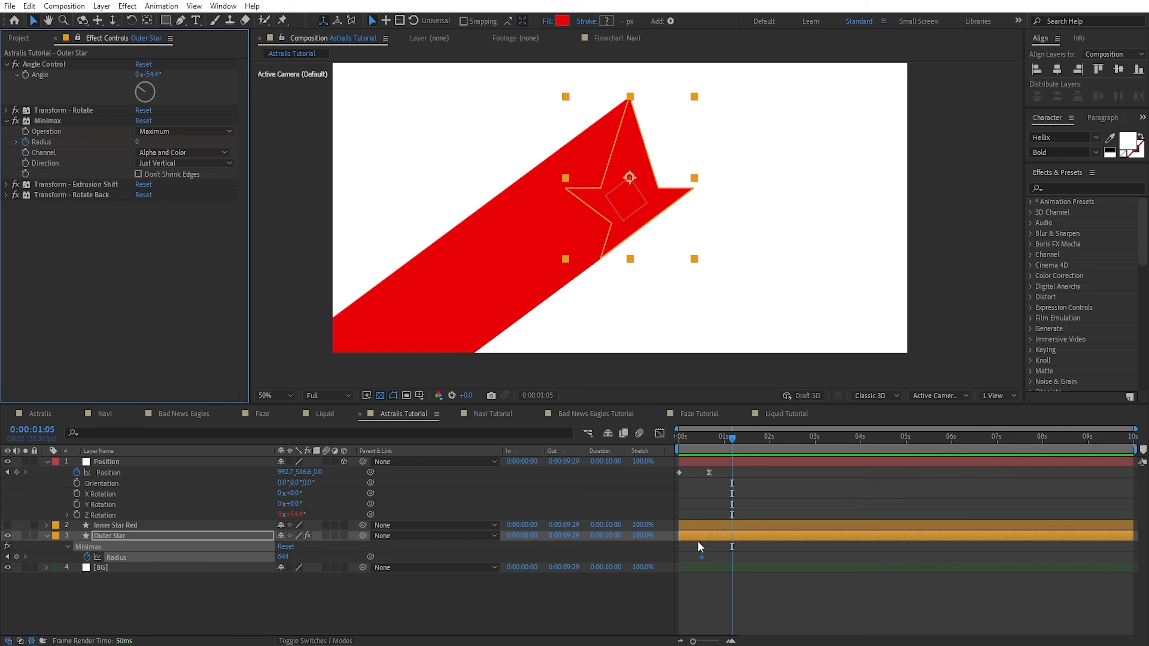
- Set the velocity influence of the ending Minimax Radius keyframe to 75% and preview the animation
{"action": "left_click", "coordinate": [748, 557]}
{"action": "right_click", "coordinate": [732, 557]}
{"action": "left_click", "coordinate": [769, 534]}
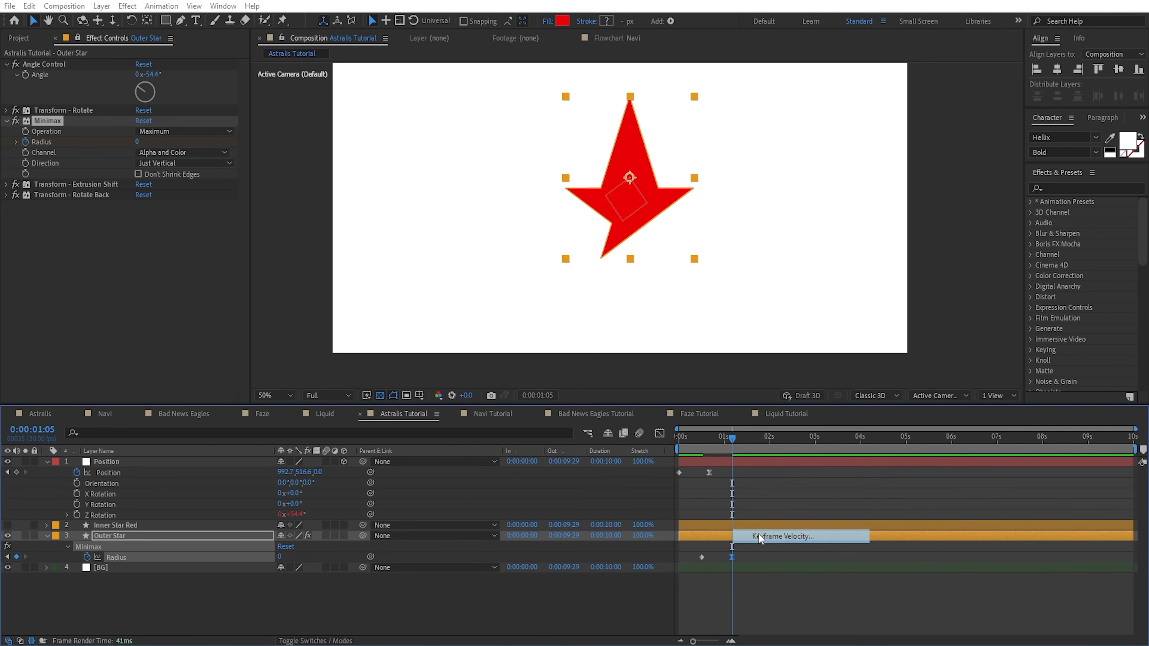
{"action": "type", "text": "75"}
{"action": "left_click", "coordinate": [297, 142]}
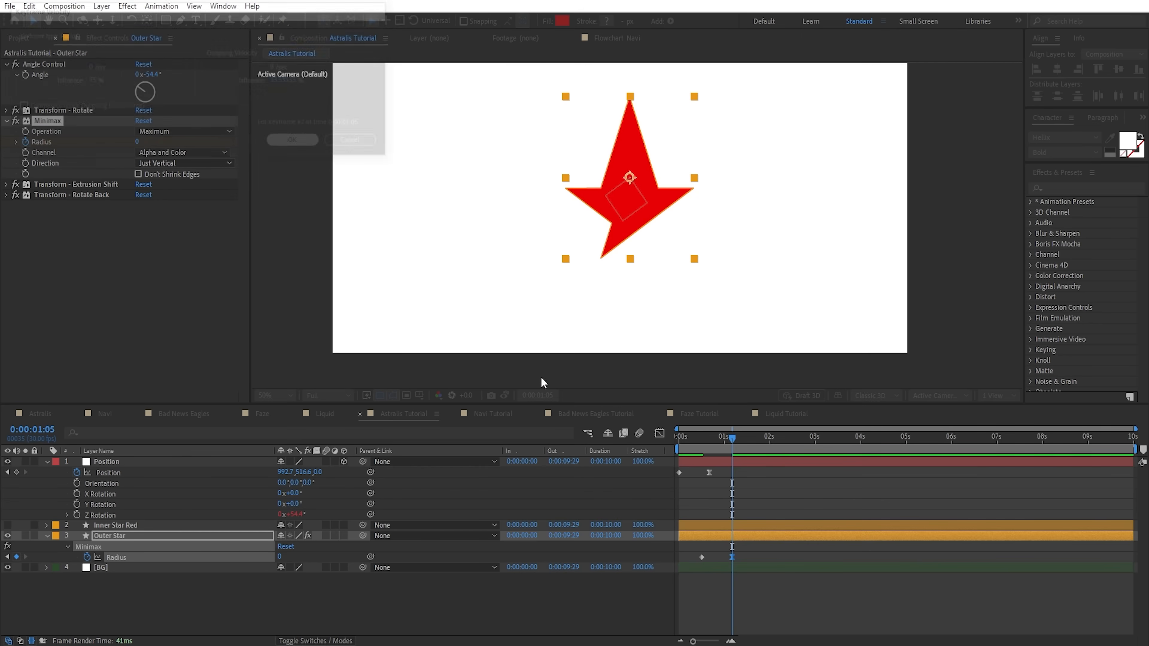
{"action": "left_click", "coordinate": [773, 550]}
{"action": "key", "text": "space"}
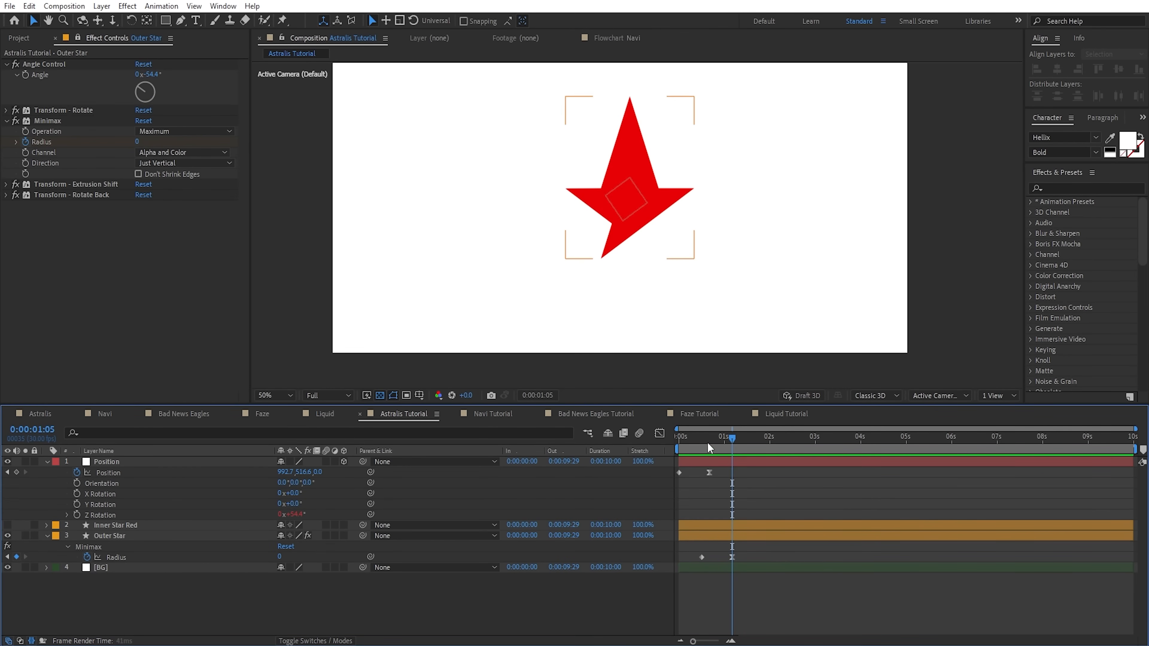
{"action": "left_click_drag", "start_coordinate": [707, 442], "coordinate": [749, 447]}
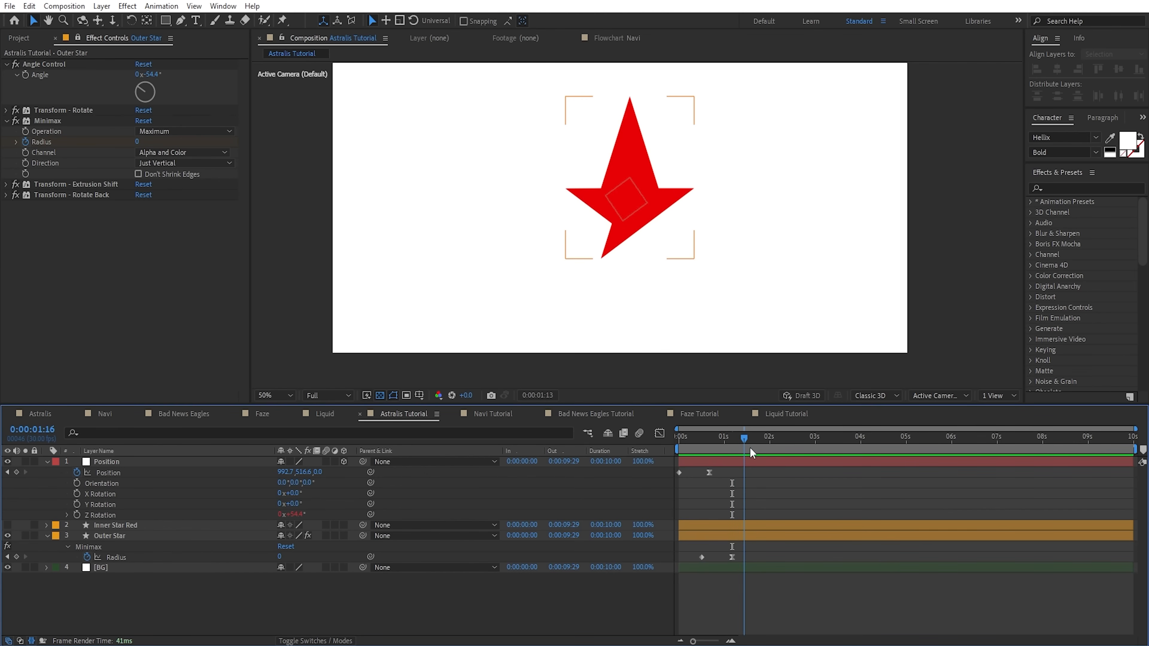
- Try reversing the extrusion direction by adding 180° to the Outer Star's Angle Control for 125.6°
{"action": "left_click", "coordinate": [179, 462]}
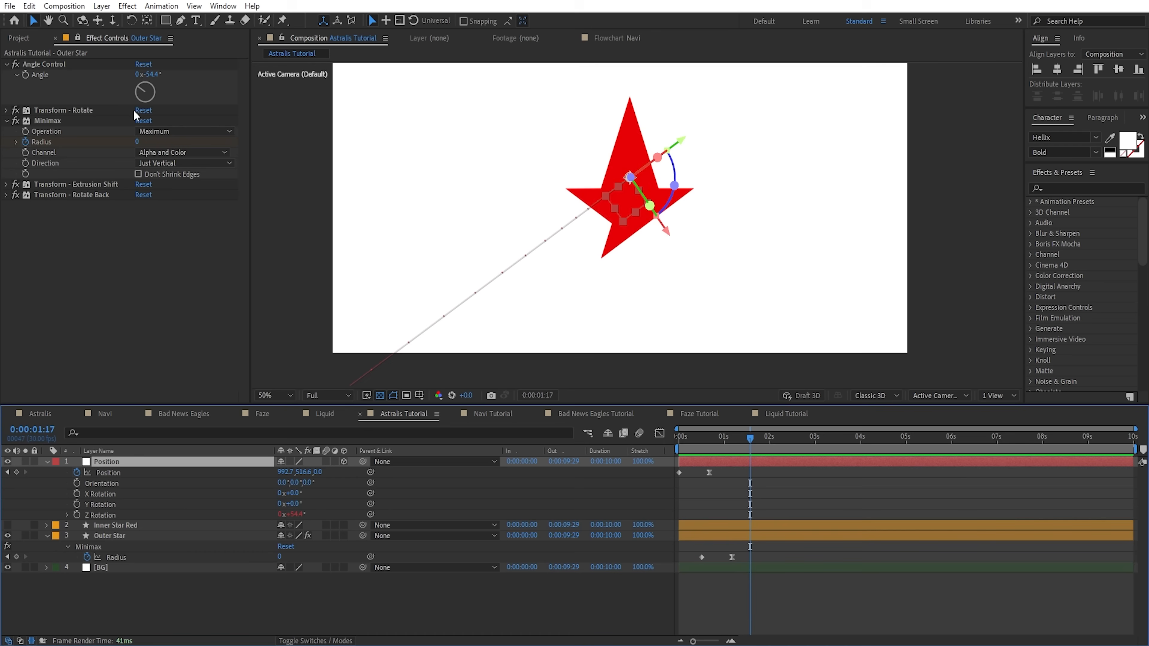
{"action": "left_click", "coordinate": [152, 75]}
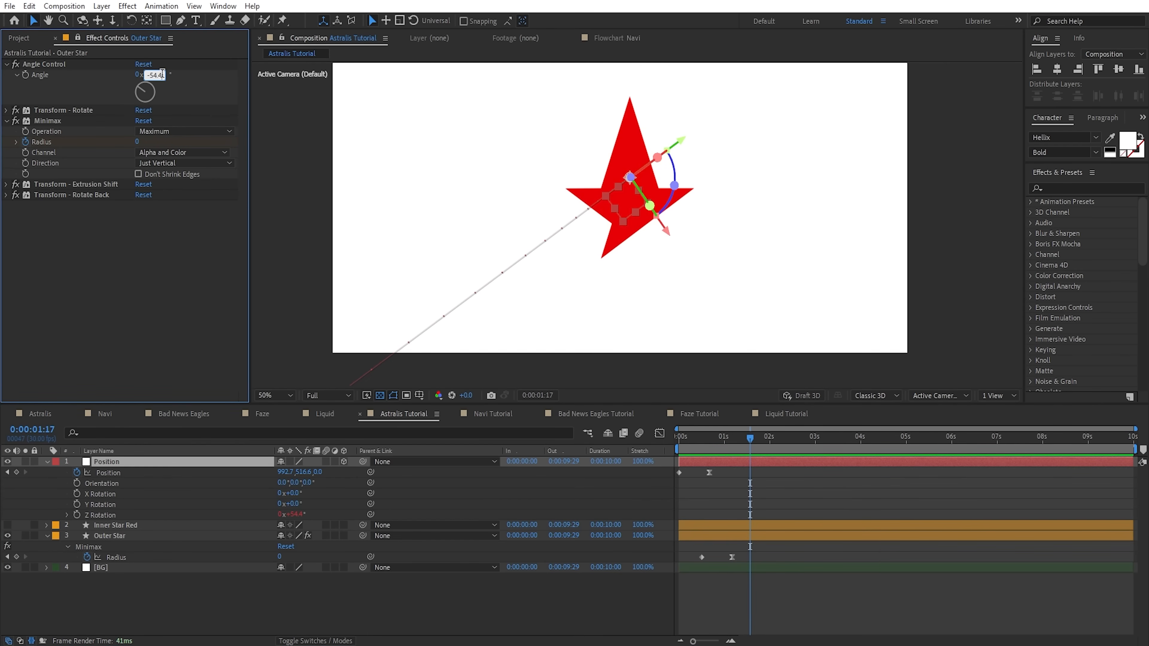
{"action": "left_click", "coordinate": [142, 272]}
{"action": "left_click_drag", "start_coordinate": [715, 175], "coordinate": [660, 256]}
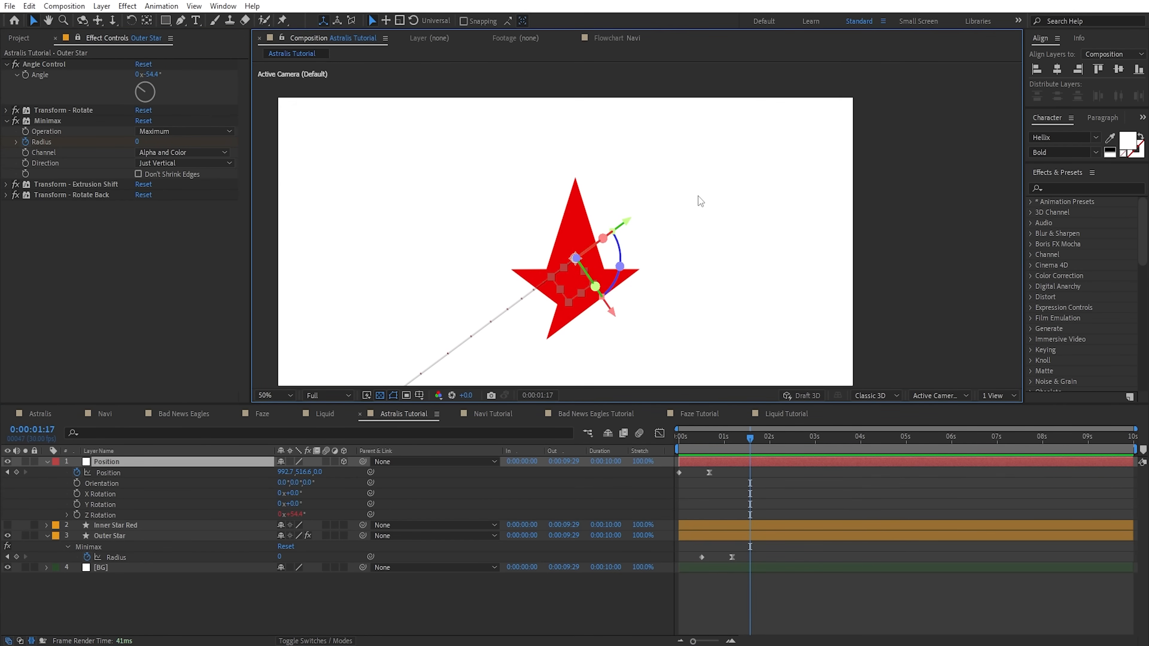
{"action": "left_click", "coordinate": [154, 74]}
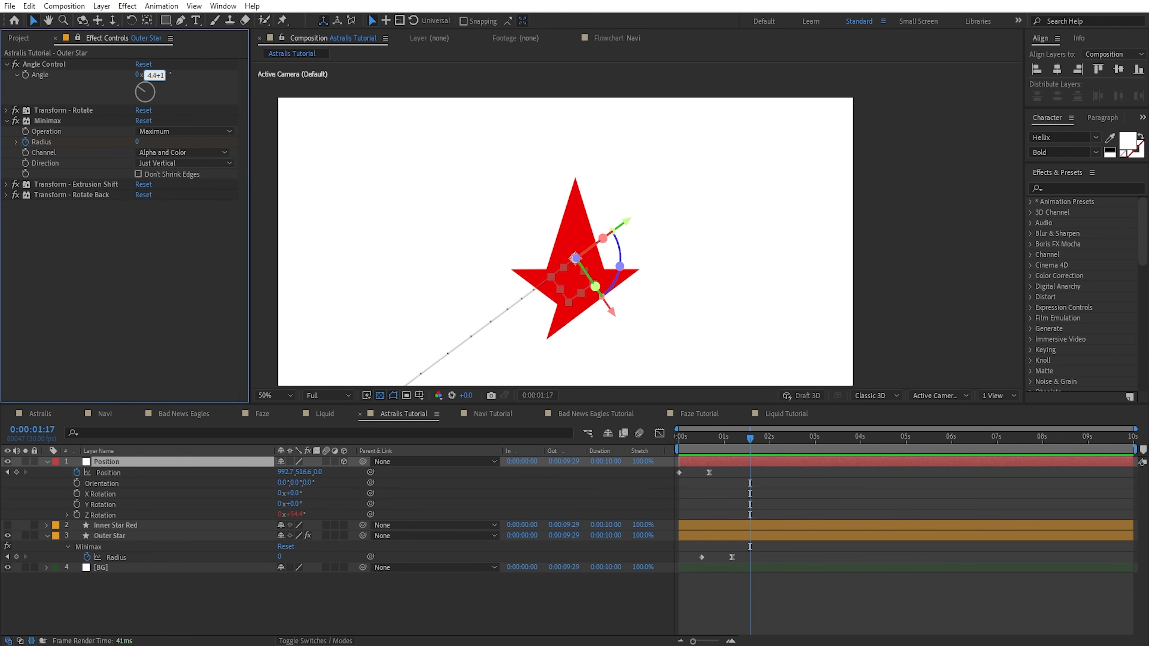
{"action": "left_click", "coordinate": [122, 270]}
- Try moving the Position null's starting keyframe to about (2056.5, -245.0), beyond the opposite corner of the composition, and scrub the animation
{"action": "left_click_drag", "start_coordinate": [748, 440], "coordinate": [672, 457]}
{"action": "left_click_drag", "start_coordinate": [710, 439], "coordinate": [666, 445]}
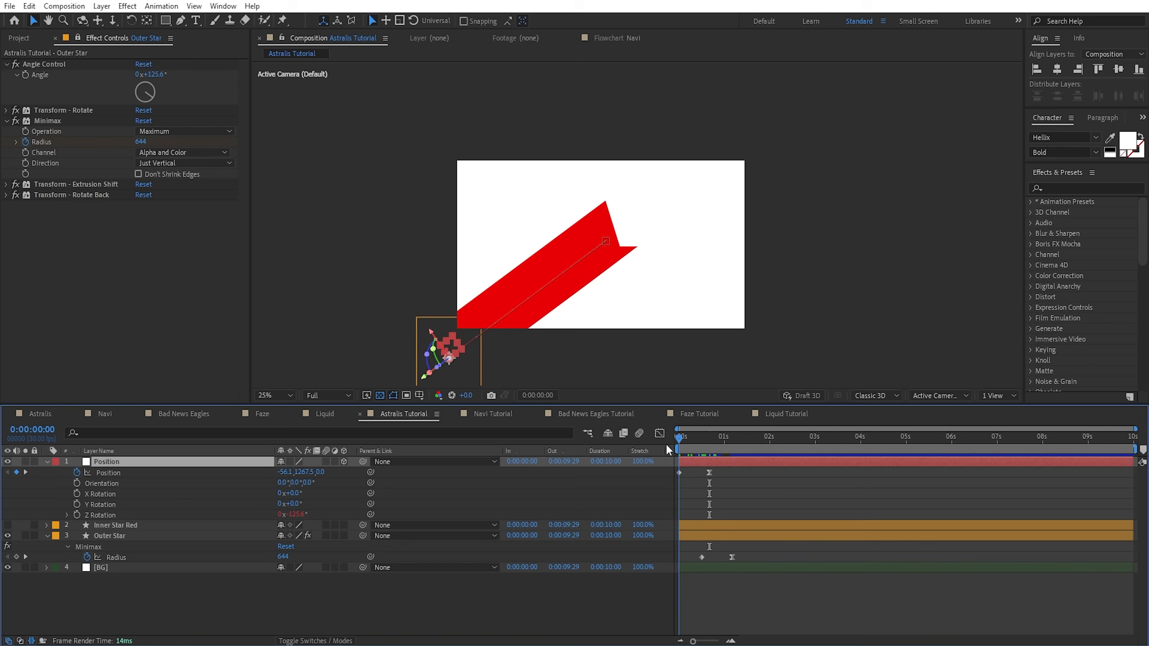
{"action": "left_click_drag", "start_coordinate": [421, 384], "coordinate": [751, 165]}
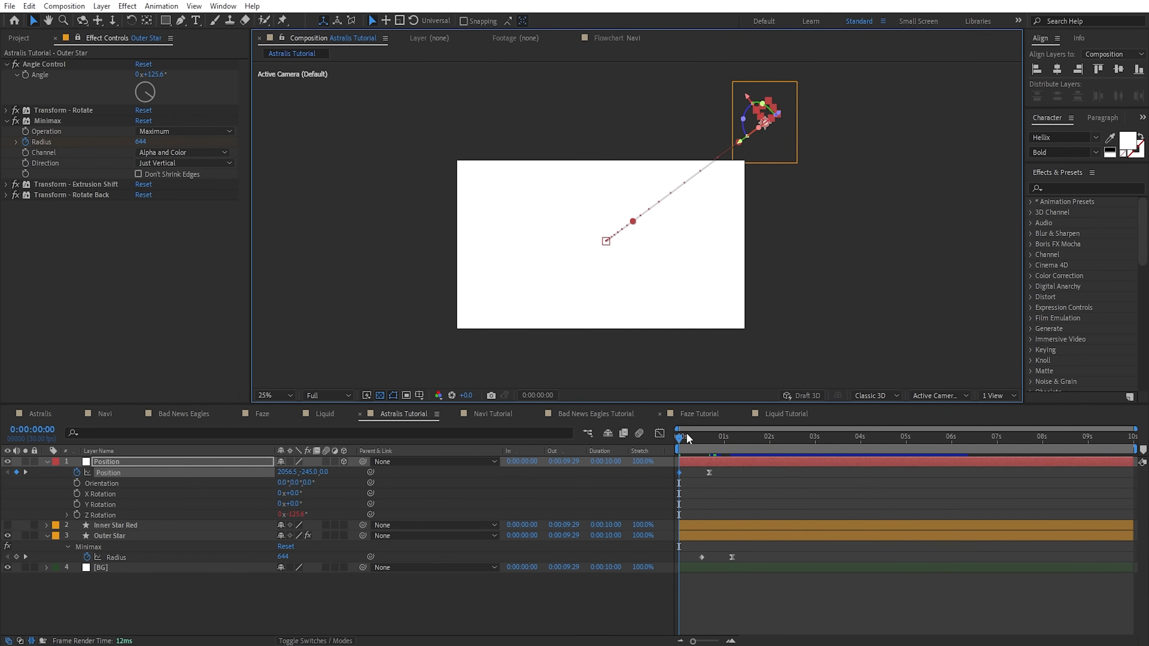
{"action": "left_click_drag", "start_coordinate": [707, 439], "coordinate": [755, 459]}
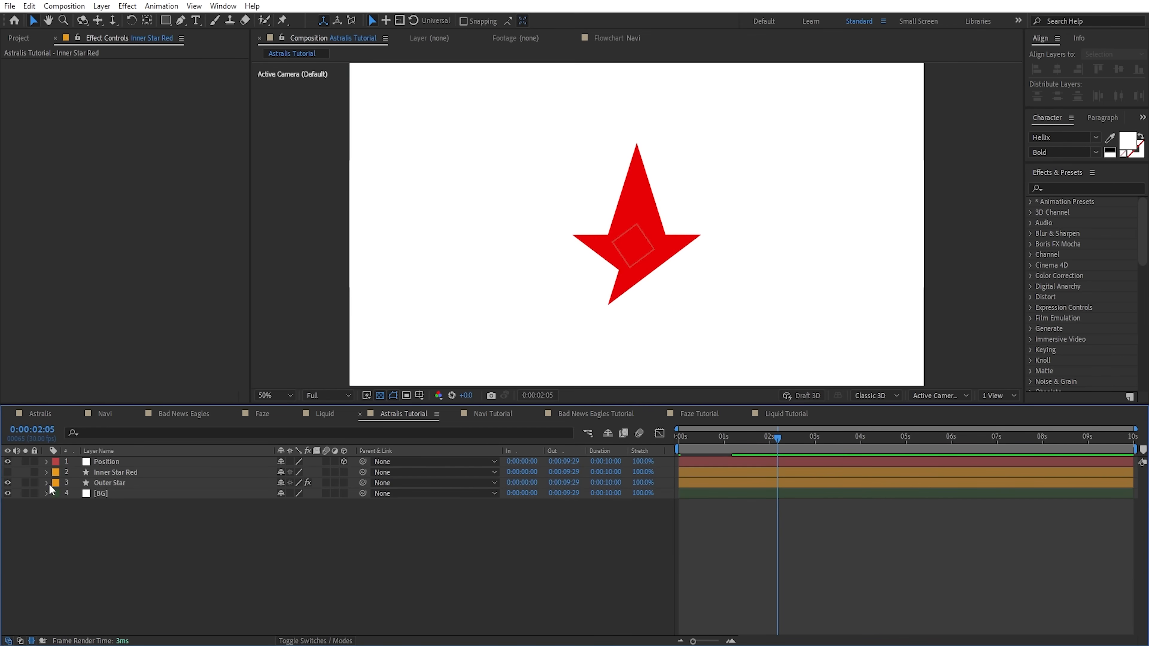
- Show the Inner Star Red layer and match its fill colour to the Outer Star's red by sampling it
{"action": "left_click", "coordinate": [167, 473]}
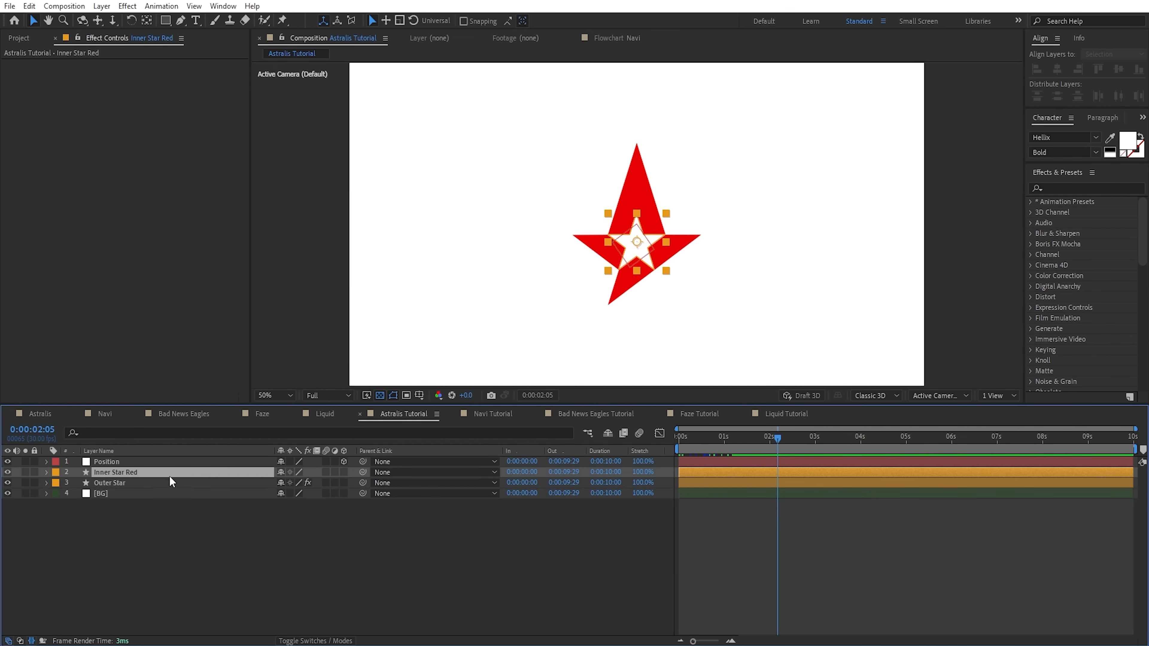
{"action": "left_click", "coordinate": [563, 21]}
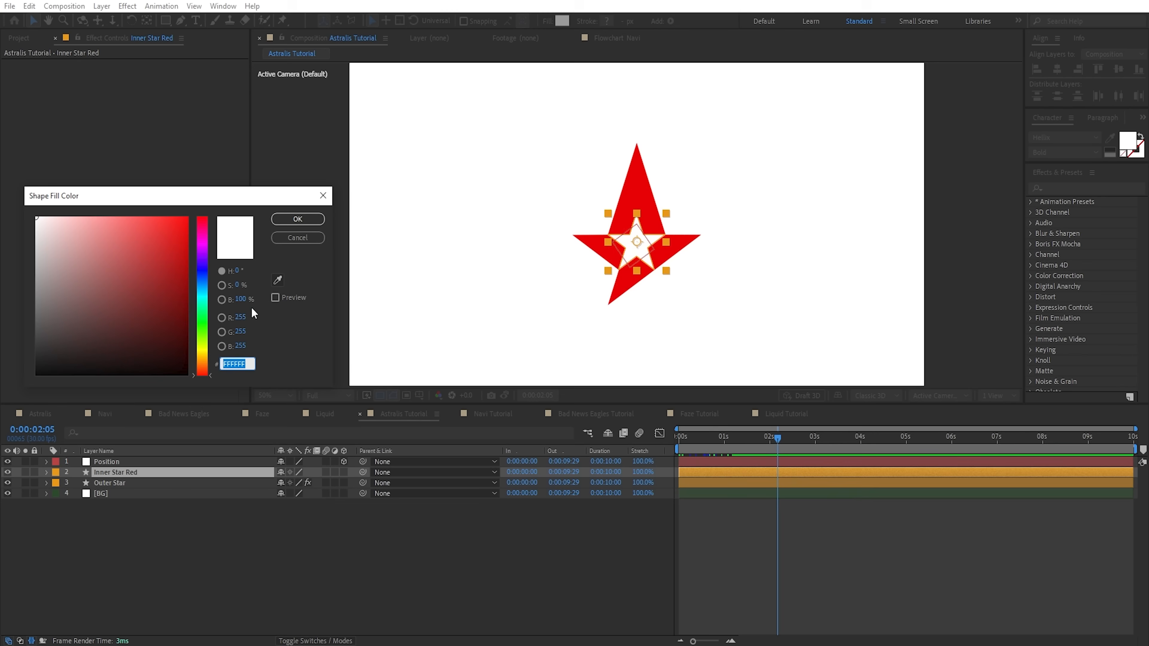
{"action": "left_click", "coordinate": [277, 280]}
{"action": "left_click", "coordinate": [646, 181]}
{"action": "key", "text": "Return"}
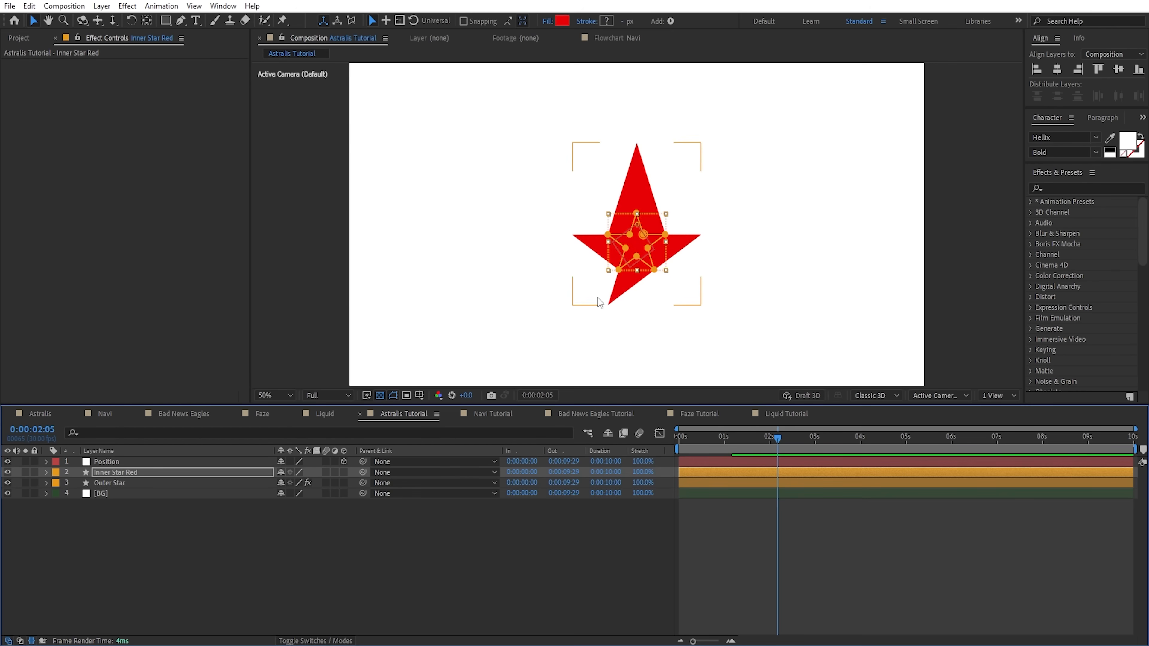
- Keyframe the Inner Star Red's Scale from 0% at 0:00:00:00 to 100% at 0:00:00:15
{"action": "left_click_drag", "start_coordinate": [774, 439], "coordinate": [671, 444]}
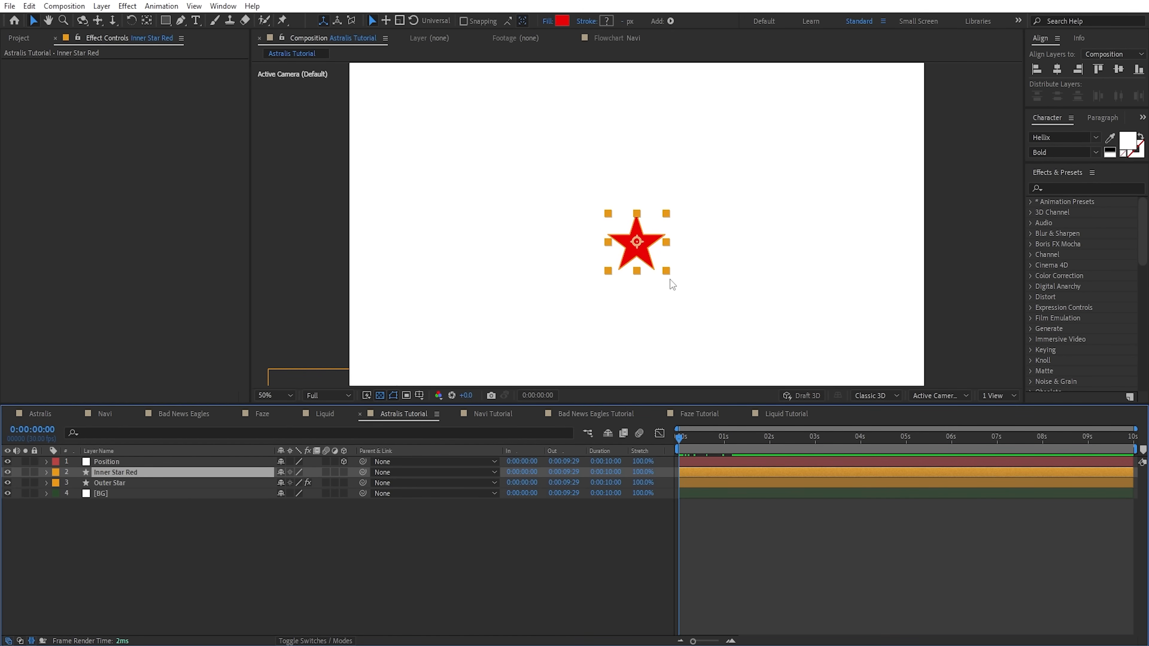
{"action": "key", "text": "s"}
{"action": "left_click", "coordinate": [75, 482]}
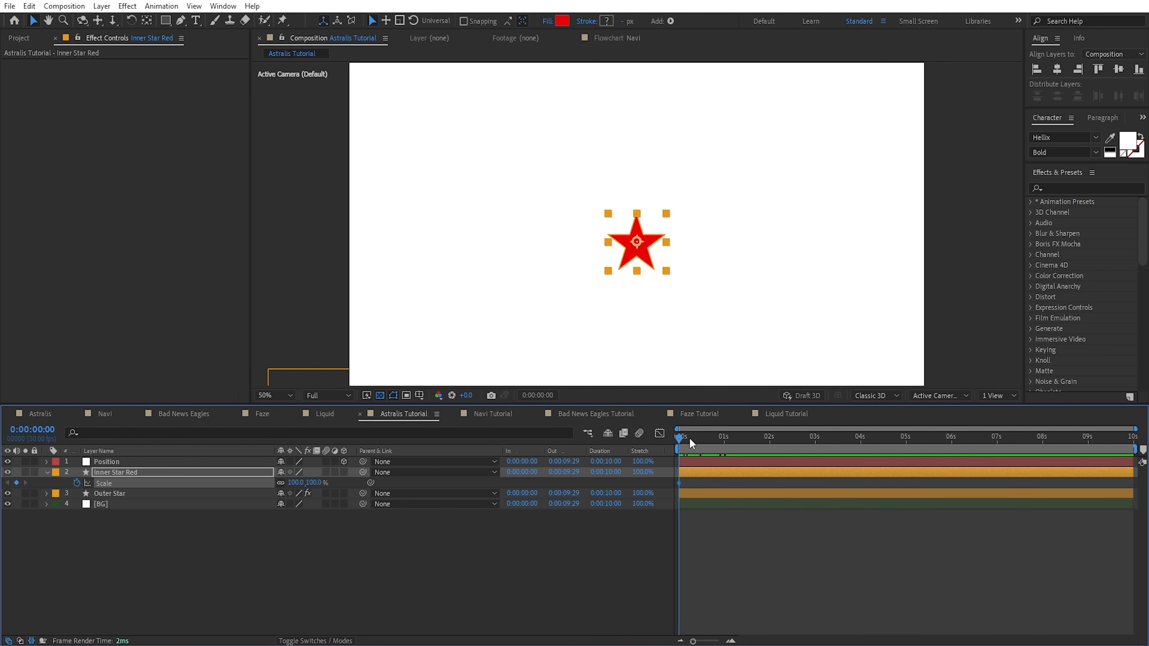
{"action": "key", "text": "shift+Page_Down"}
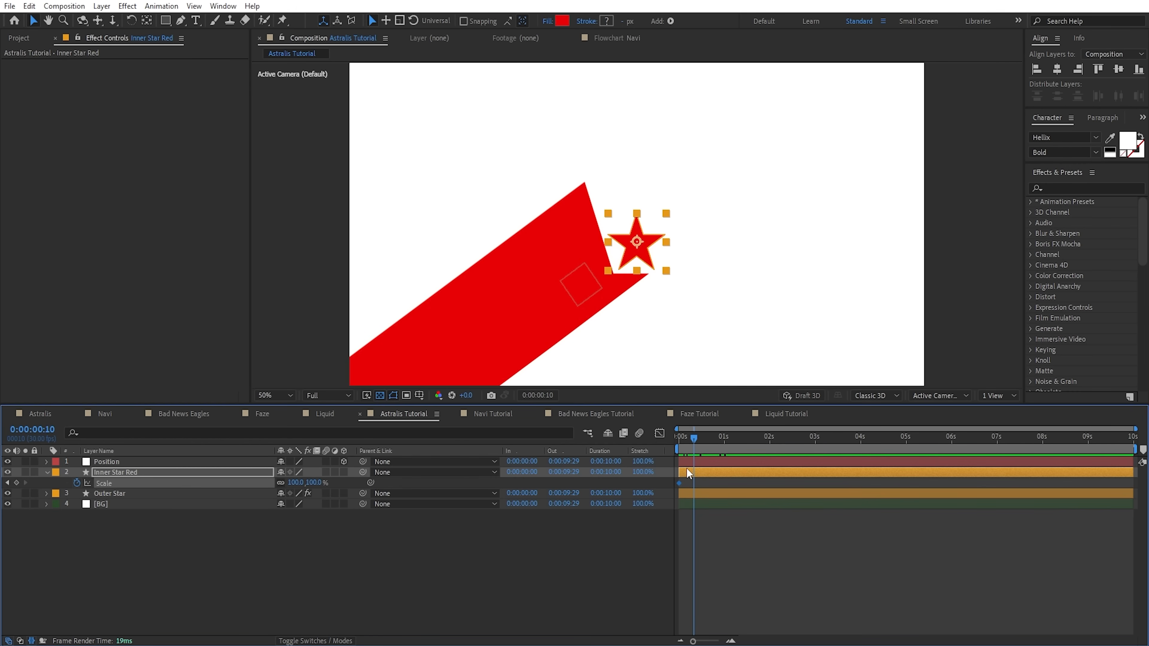
{"action": "key", "text": "Page_Down"}
{"action": "key", "text": "Page_Down"}
{"action": "key", "text": "Page_Down"}
{"action": "key", "text": "Page_Down"}
{"action": "key", "text": "Page_Down"}
{"action": "key", "text": "ctrl+c"}
{"action": "key", "text": "ctrl+v"}
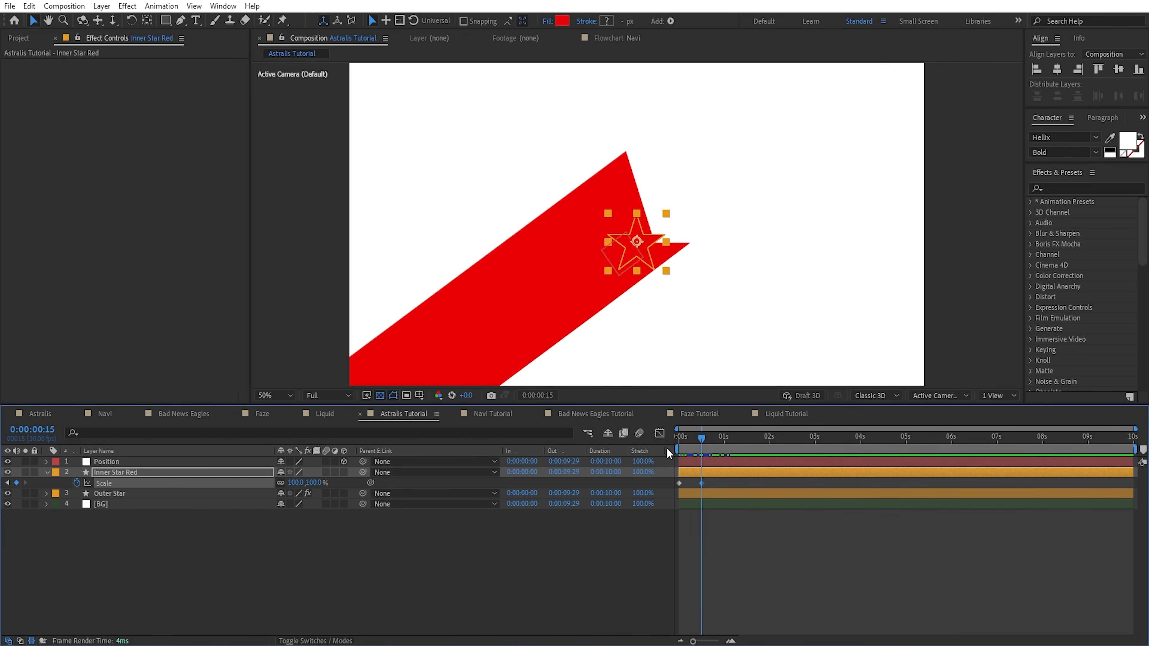
{"action": "left_click_drag", "start_coordinate": [702, 438], "coordinate": [389, 480]}
{"action": "type", "text": "0"}
- Ease the Inner Star Red's ending Scale keyframe with an incoming velocity influence of 75%
{"action": "left_click_drag", "start_coordinate": [723, 478], "coordinate": [697, 493]}
{"action": "right_click", "coordinate": [700, 483]}
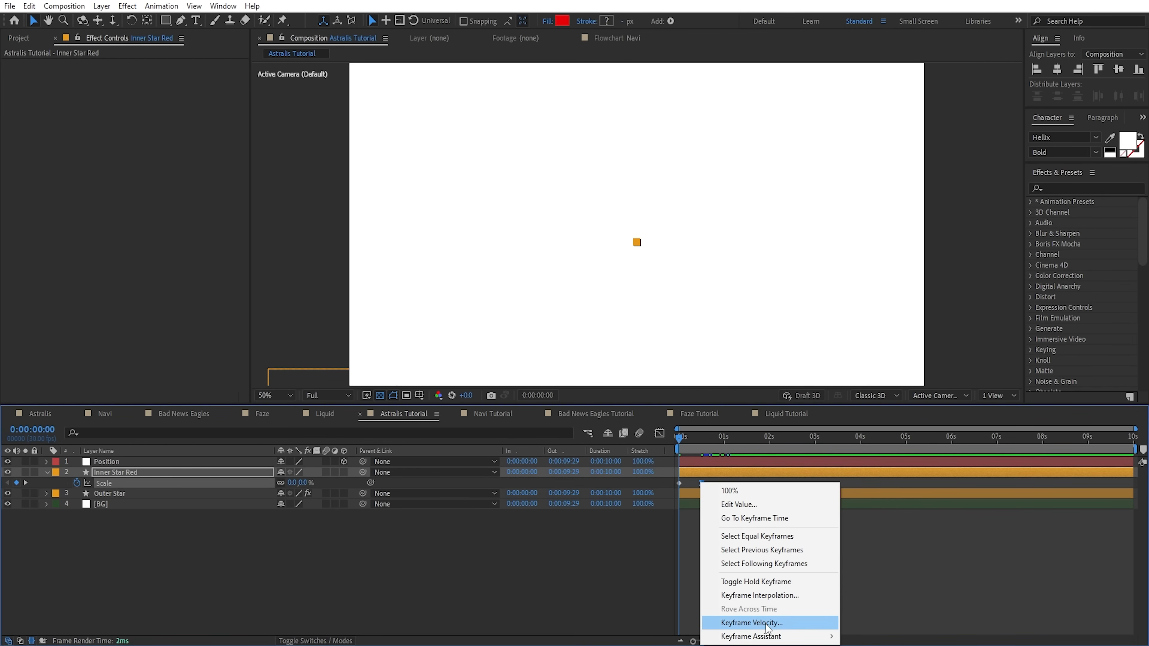
{"action": "left_click", "coordinate": [751, 622]}
{"action": "left_click", "coordinate": [95, 96]}
{"action": "type", "text": "75"}
{"action": "left_click", "coordinate": [297, 189]}
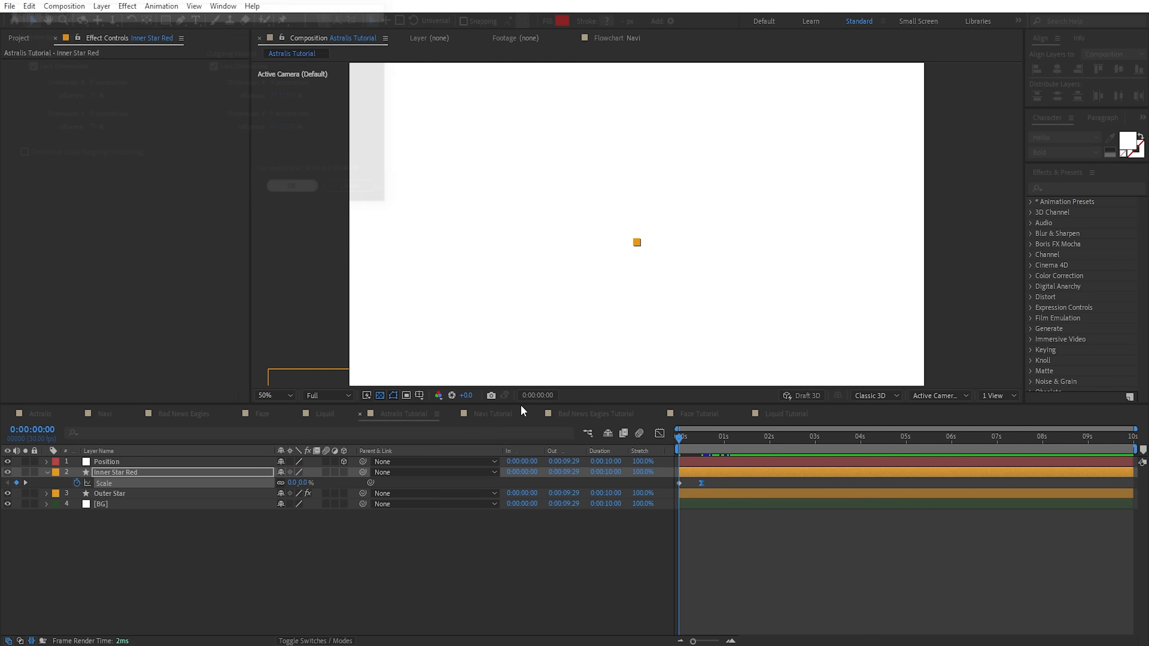
{"action": "left_click", "coordinate": [731, 548]}
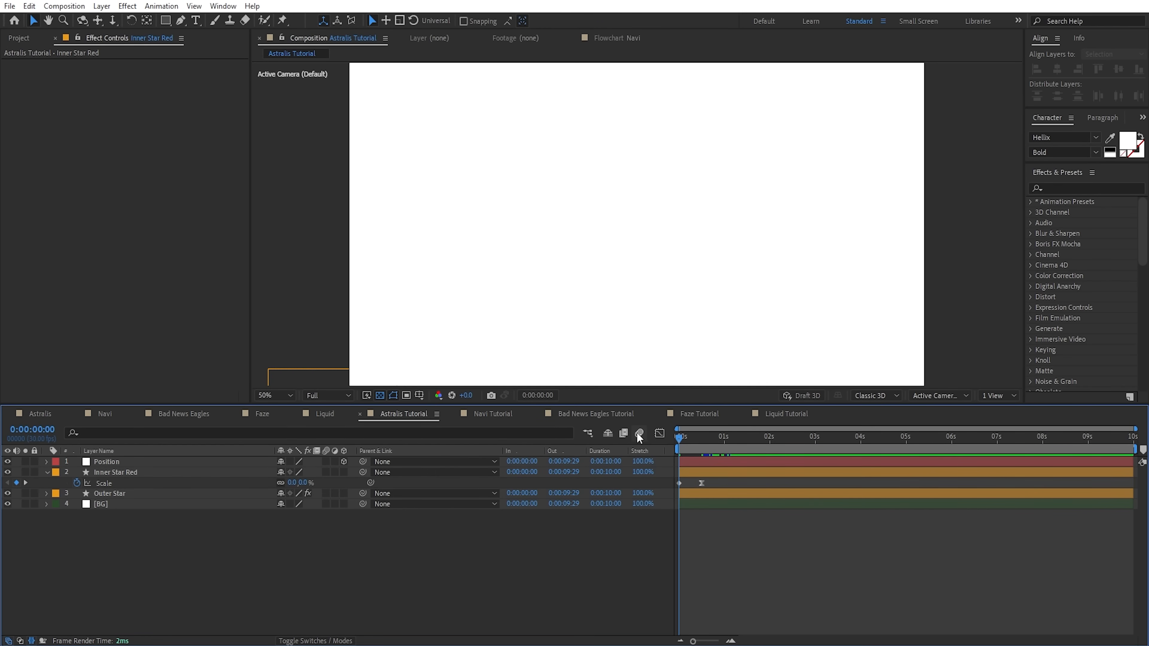
- Inspect the Inner Star Red's Scale curve in the Graph Editor and review the ending keyframe's velocity settings
{"action": "left_click", "coordinate": [659, 434]}
{"action": "left_click", "coordinate": [136, 483]}
{"action": "mouse_move", "coordinate": [699, 472]}
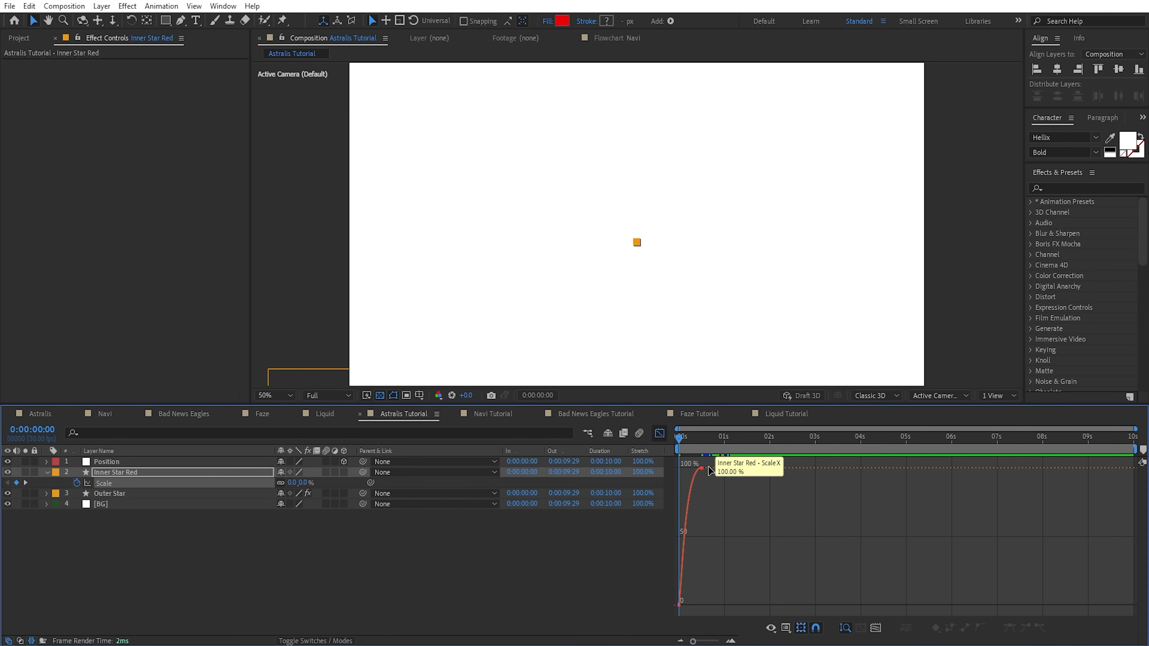
{"action": "left_click", "coordinate": [660, 435]}
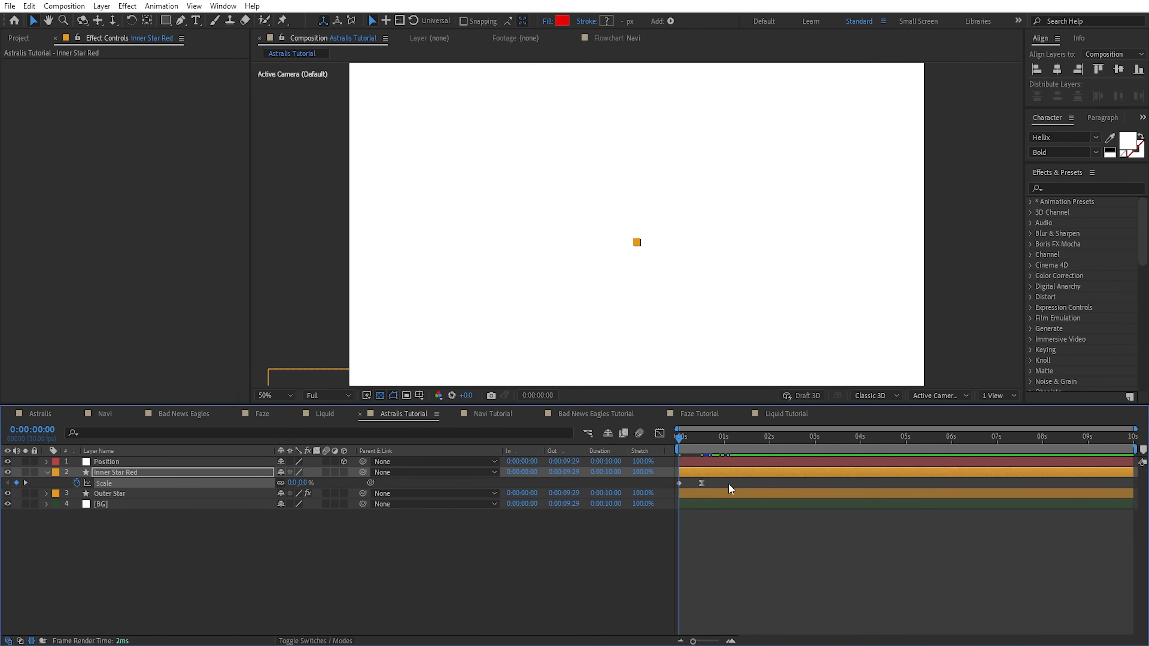
{"action": "right_click", "coordinate": [701, 483]}
{"action": "left_click", "coordinate": [743, 616]}
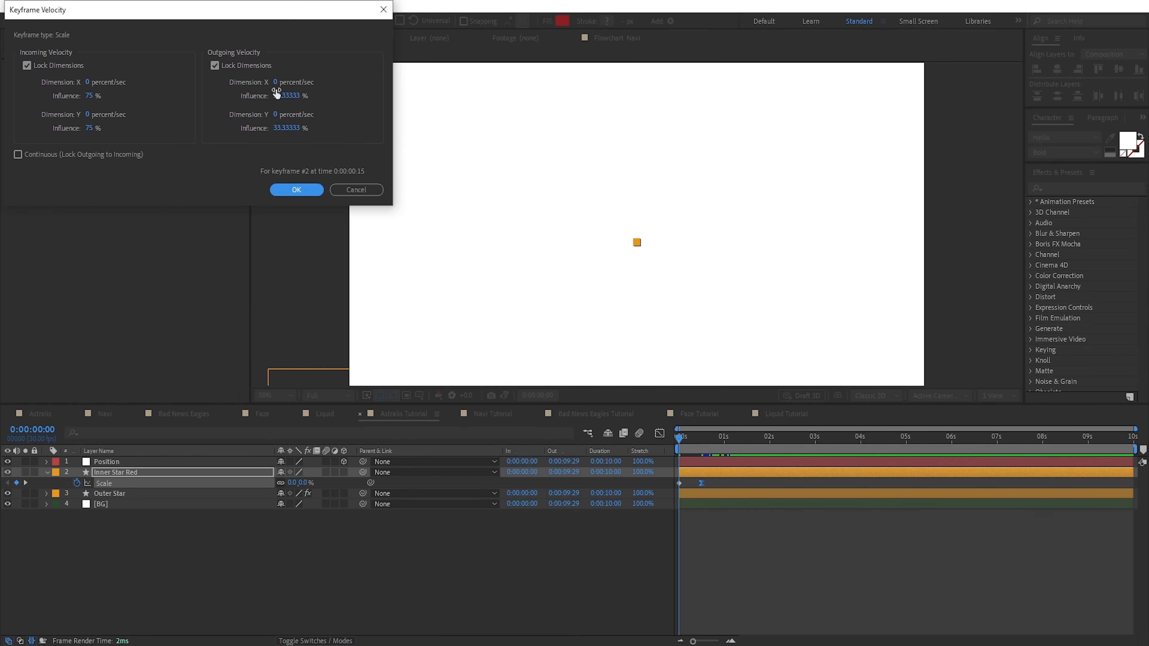
{"action": "left_click", "coordinate": [337, 190]}
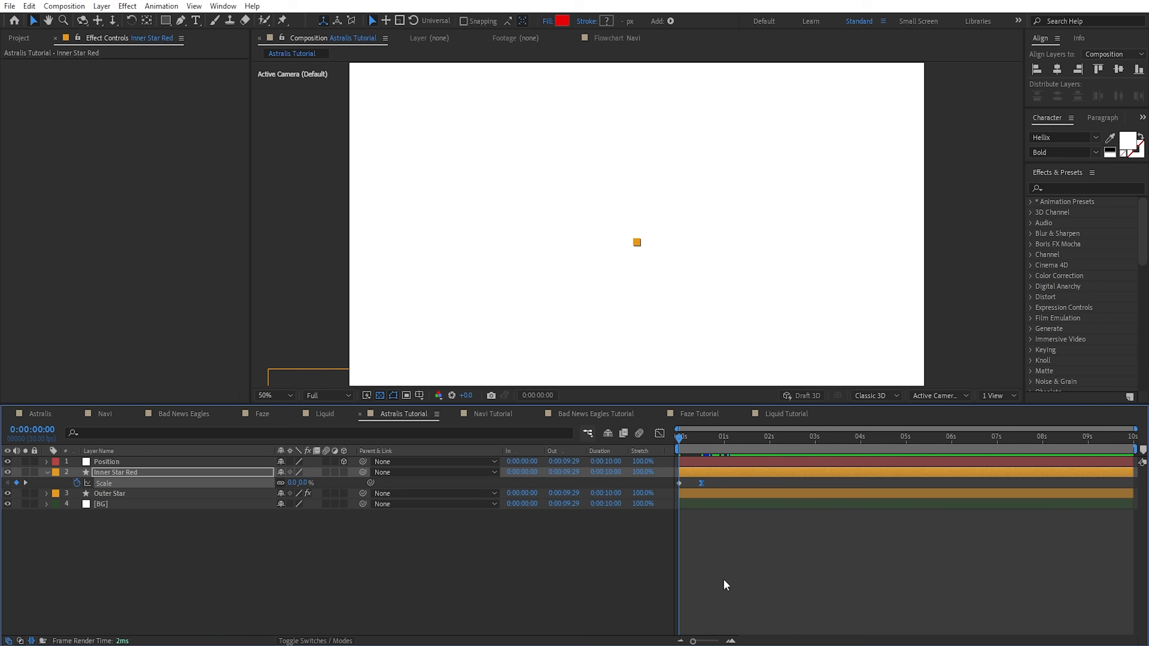
{"action": "left_click", "coordinate": [723, 578]}
- Shift the Position and Outer Star layers to start at 0:00:00:21 and preview the delayed entrance
{"action": "left_click", "coordinate": [128, 493]}
{"action": "left_click", "coordinate": [127, 461], "text": "ctrl"}
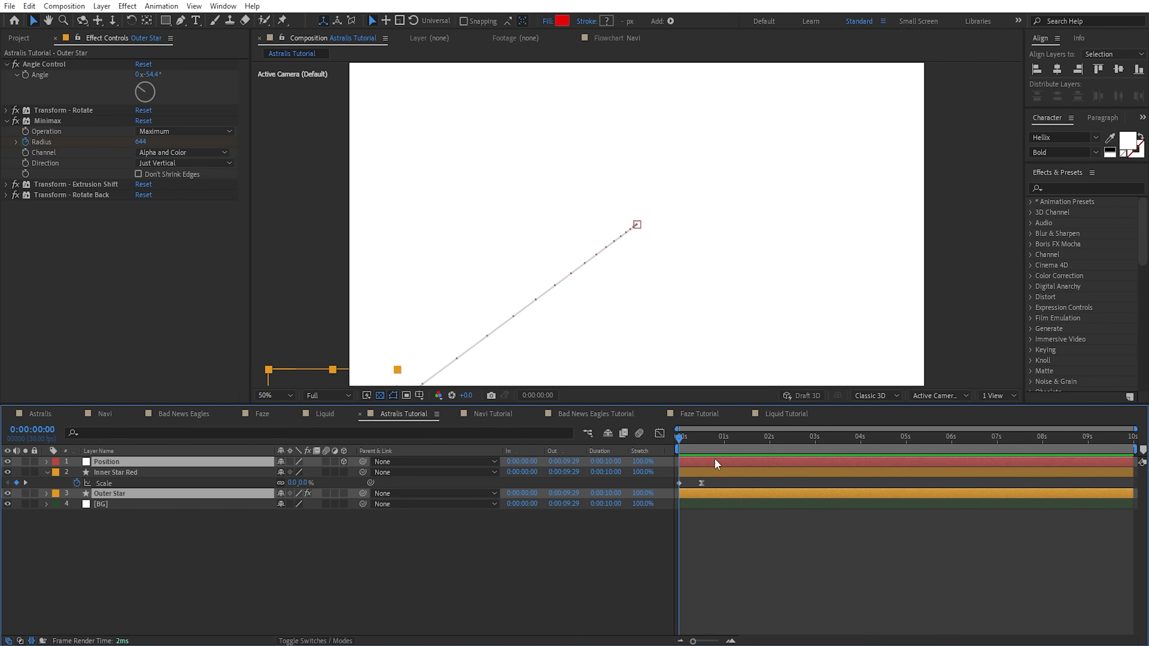
{"action": "left_click_drag", "start_coordinate": [715, 462], "coordinate": [744, 463]}
{"action": "key", "text": "space"}
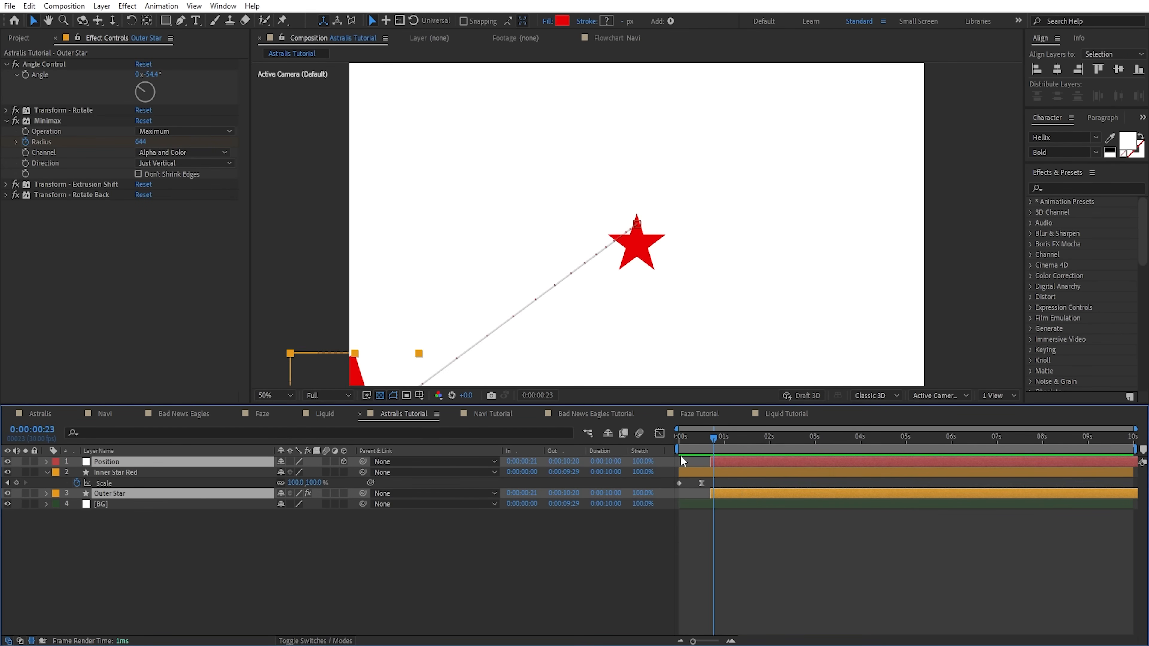
- Try a white fill on the Inner Star Red and compare its placement against the Outer Star
{"action": "left_click", "coordinate": [123, 472]}
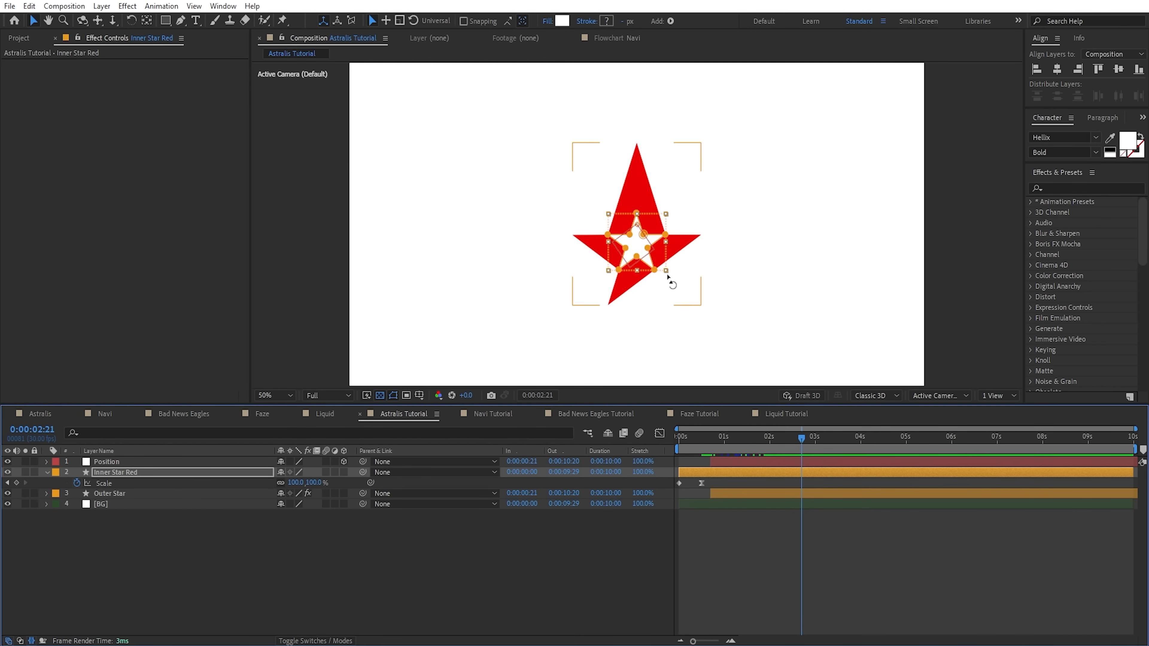
{"action": "left_click", "coordinate": [741, 563]}
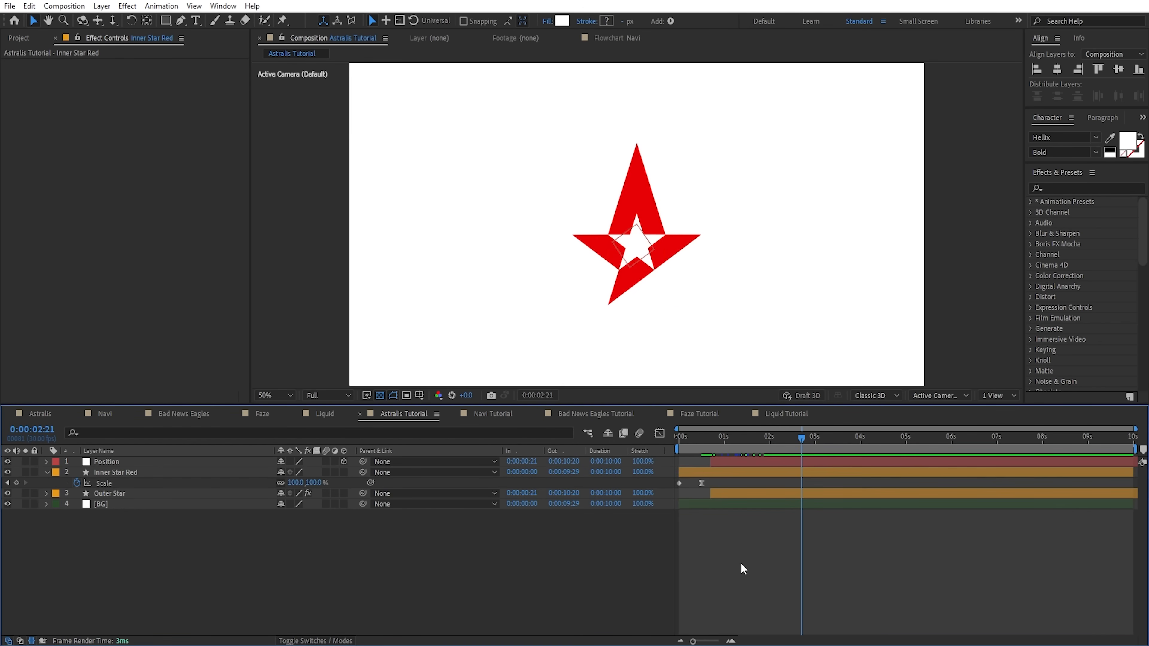
{"action": "left_click", "coordinate": [726, 474]}
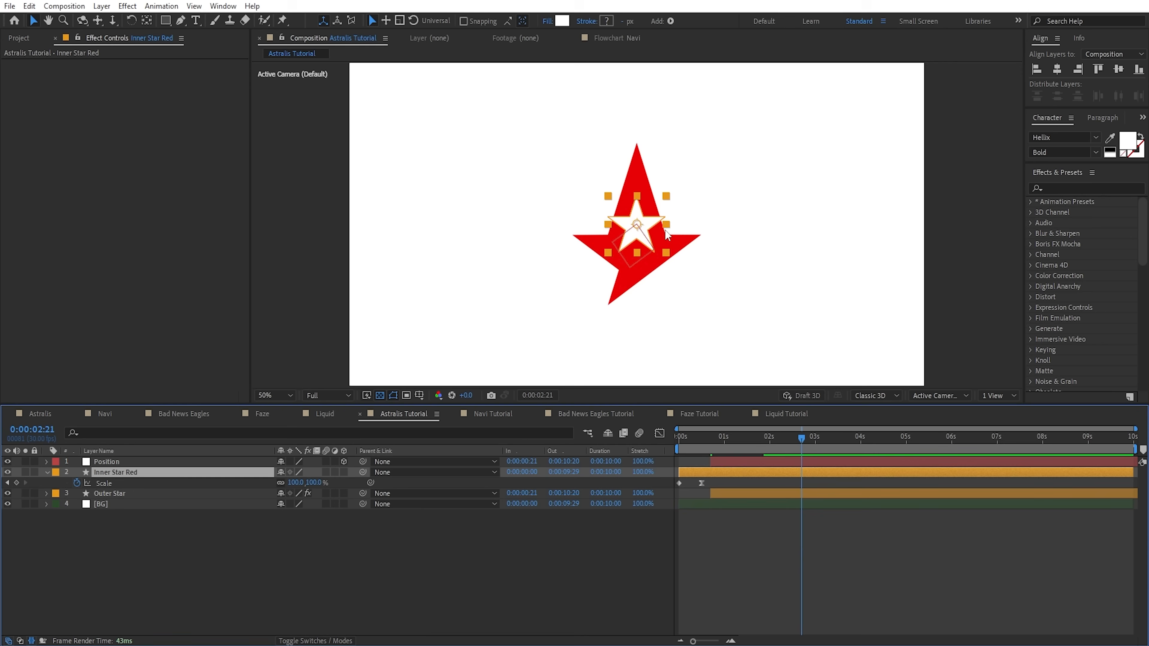
{"action": "scroll", "coordinate": [671, 247], "scroll_direction": "down", "scroll_amount": 2}
{"action": "scroll", "coordinate": [672, 247], "scroll_direction": "up", "scroll_amount": 2}
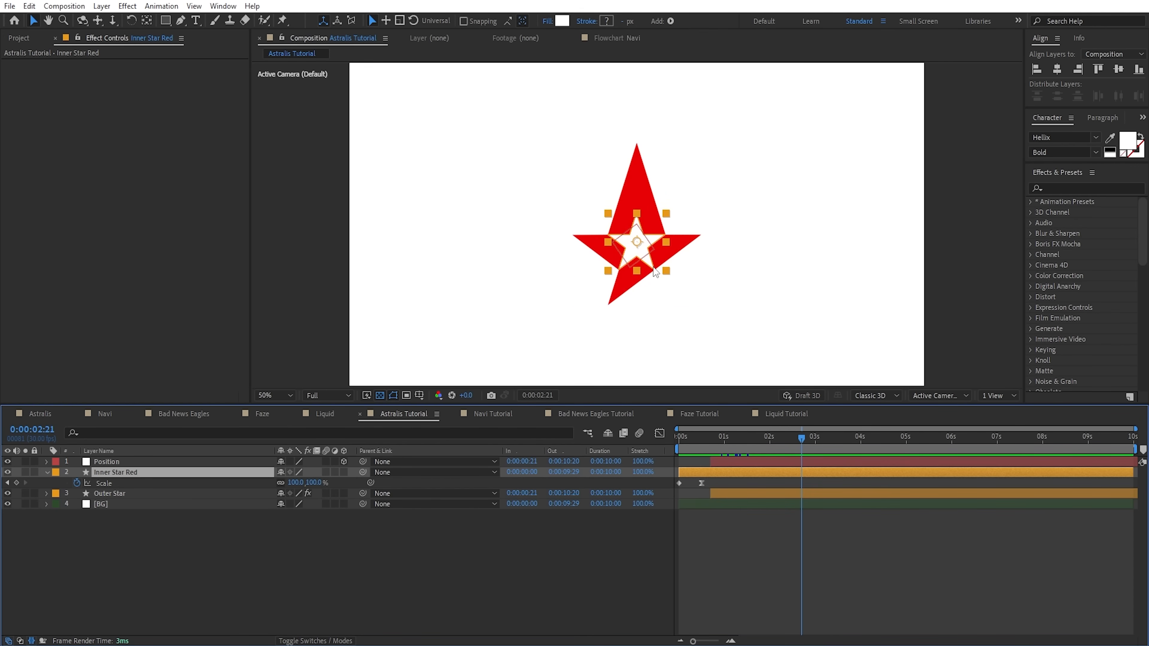
- Keyframe the Inner Star Red's Position from (960.0, 540.0) at 0:00:00:15 to (960.0, 596.9) at 0:00:01:05
{"action": "key", "text": "p"}
{"action": "left_click", "coordinate": [77, 483]}
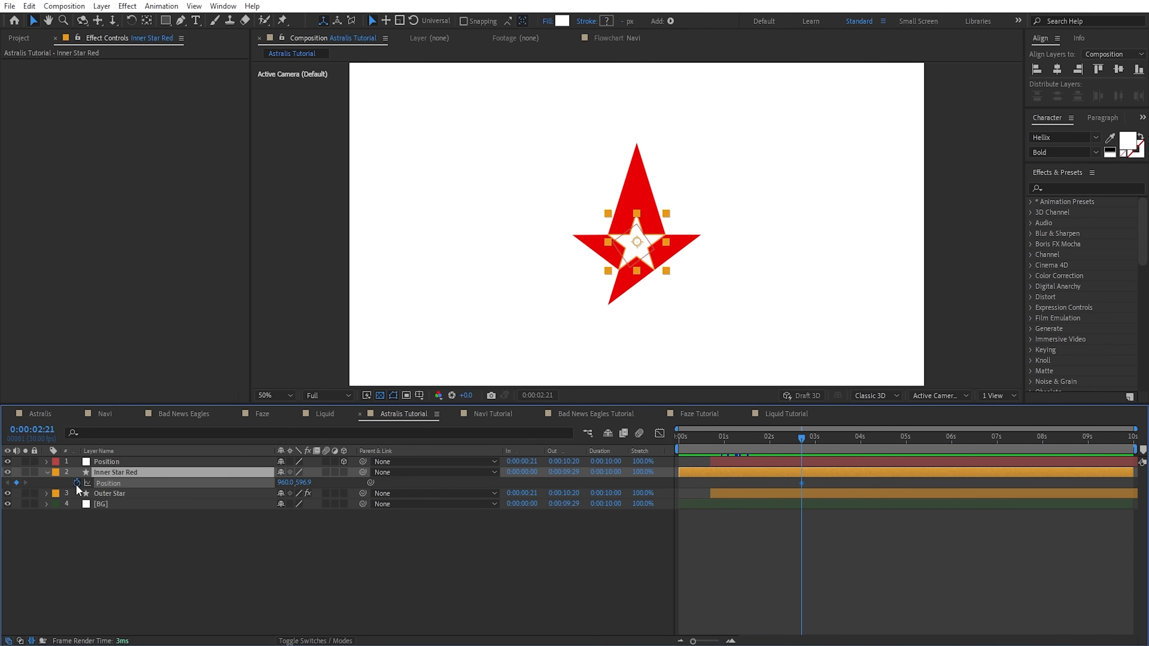
{"action": "left_click_drag", "start_coordinate": [801, 437], "coordinate": [773, 441]}
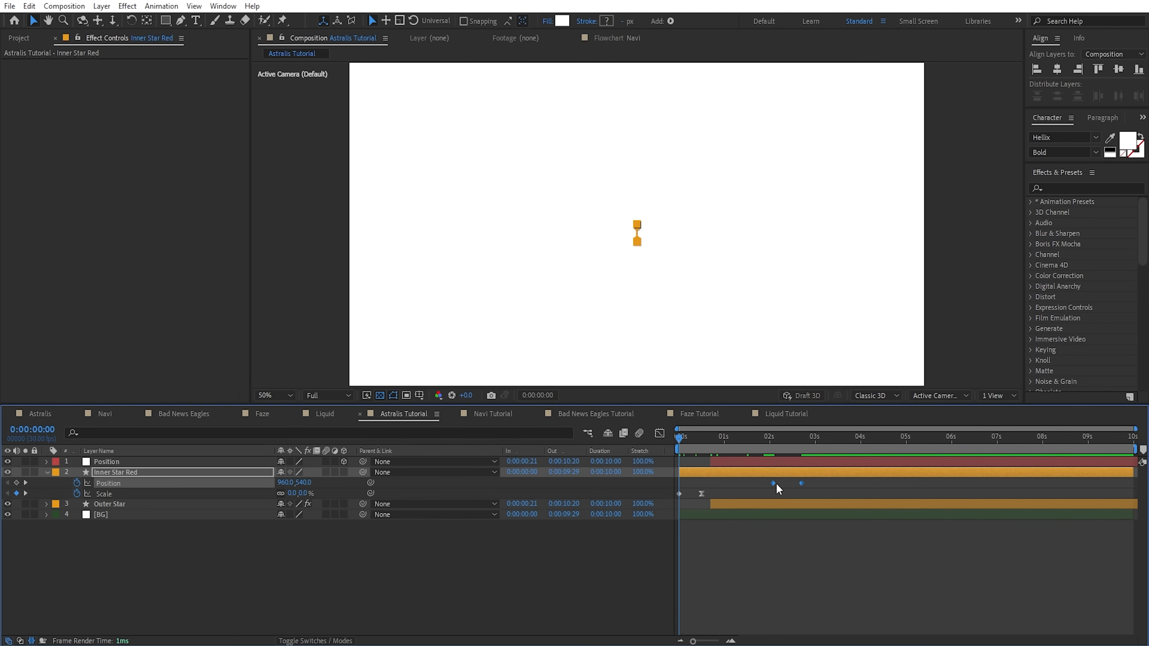
{"action": "left_click_drag", "start_coordinate": [775, 483], "coordinate": [704, 483]}
{"action": "left_click_drag", "start_coordinate": [684, 438], "coordinate": [716, 437]}
{"action": "key", "text": "shift+Page_Down"}
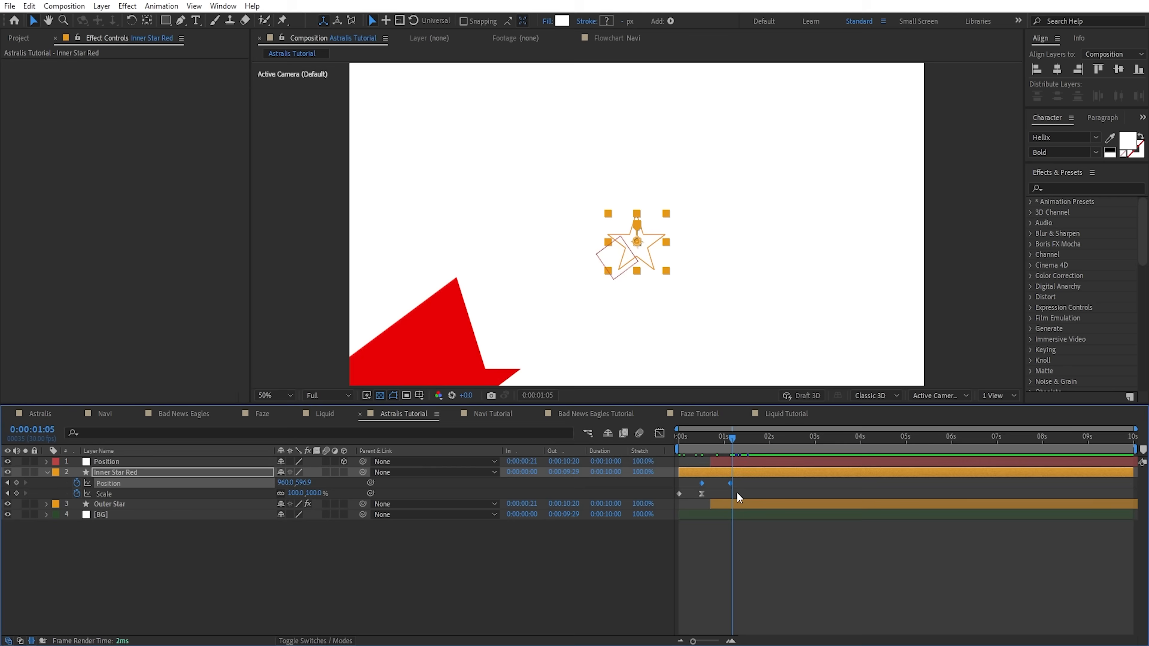
{"action": "left_click", "coordinate": [736, 492]}
{"action": "left_click_drag", "start_coordinate": [730, 484], "coordinate": [733, 484]}
- Move the Position and Outer Star layers to start at 0:00:00:15 and reveal their keyframes
{"action": "mouse_move", "coordinate": [692, 438]}
{"action": "left_mouse_down"}
{"action": "mouse_move", "coordinate": [671, 442]}
{"action": "mouse_move", "coordinate": [723, 448]}
{"action": "mouse_move", "coordinate": [701, 447]}
{"action": "left_mouse_up"}
{"action": "left_click", "coordinate": [736, 504]}
{"action": "left_click", "coordinate": [741, 463], "text": "ctrl"}
{"action": "key", "text": "["}
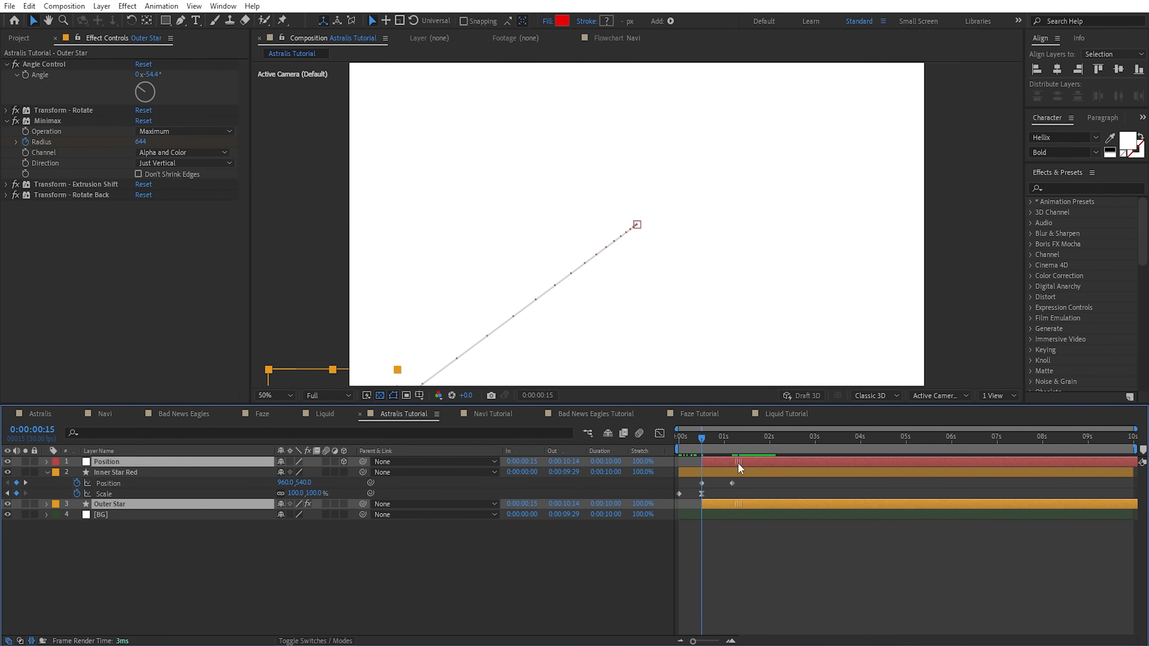
{"action": "key", "text": "u"}
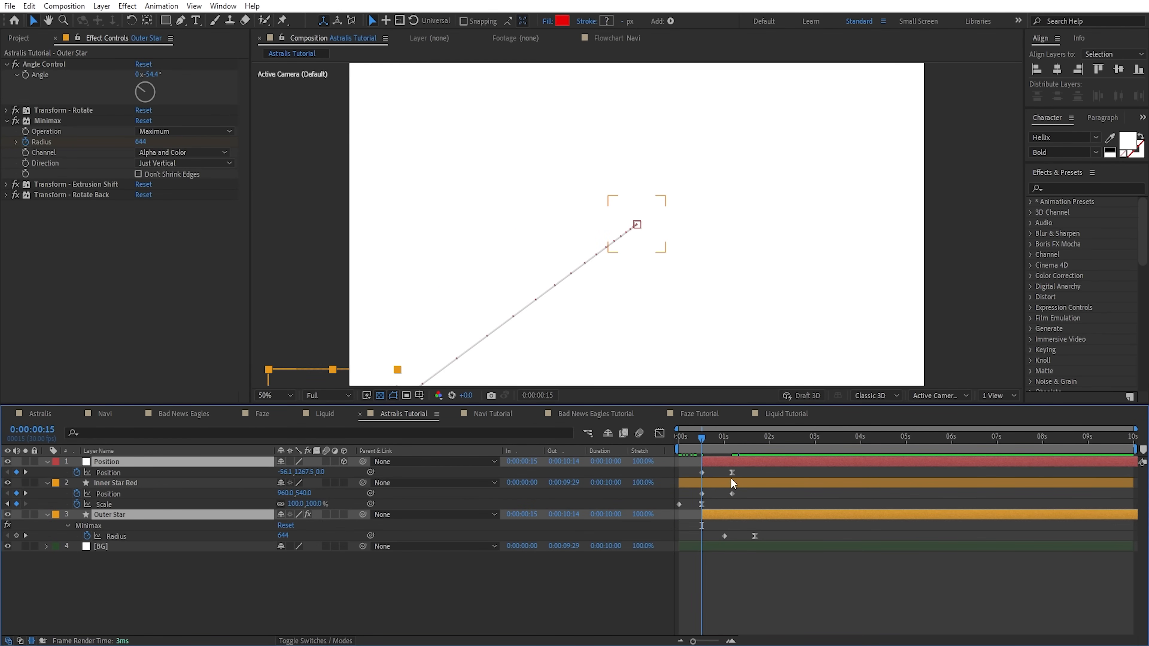
- Apply Easy Ease to the Inner Star Red's Position keyframes and set the ending keyframe's velocity influence to 75%
{"action": "left_click_drag", "start_coordinate": [743, 491], "coordinate": [665, 496]}
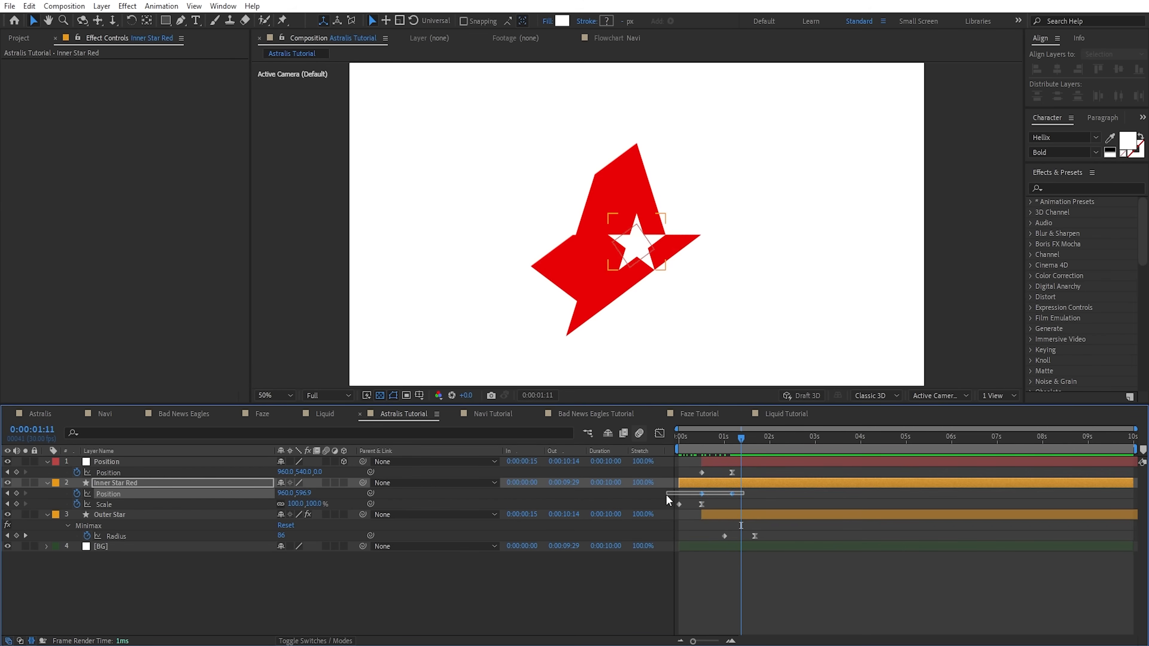
{"action": "key", "text": "F9"}
{"action": "left_click", "coordinate": [729, 493]}
{"action": "right_click", "coordinate": [730, 494]}
{"action": "left_click", "coordinate": [764, 471]}
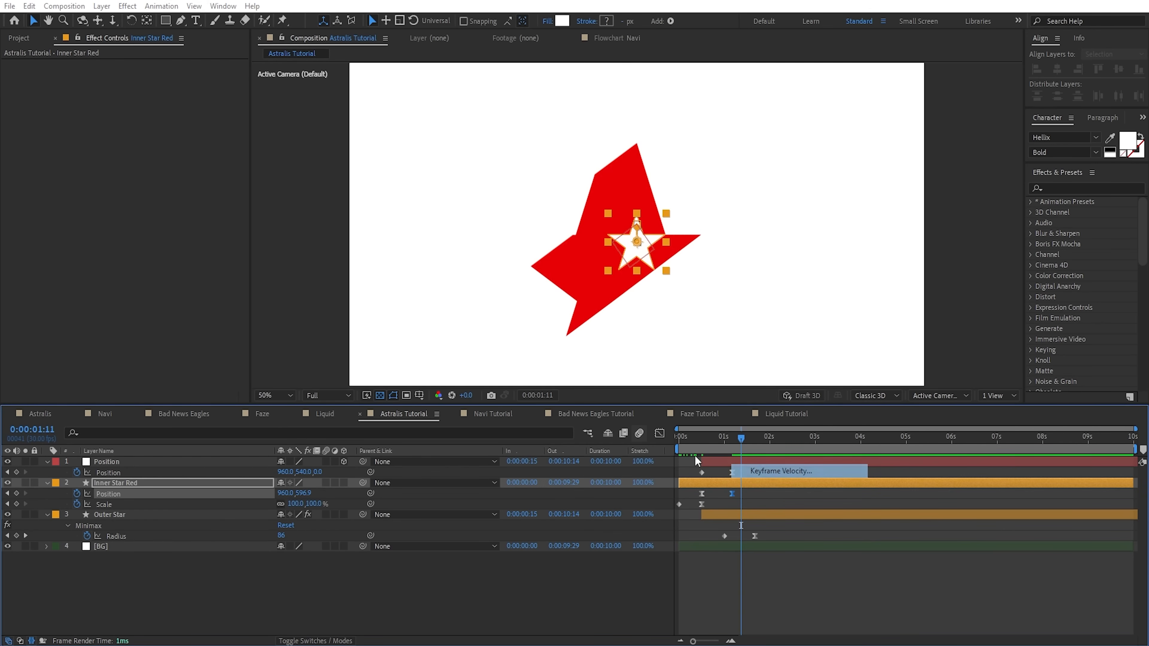
{"action": "left_click", "coordinate": [110, 82]}
{"action": "type", "text": "75"}
{"action": "key", "text": "Return"}
- Match the Inner Star Red's fill colour to the extruded Outer Star's red by sampling it
{"action": "left_click_drag", "start_coordinate": [725, 436], "coordinate": [713, 437]}
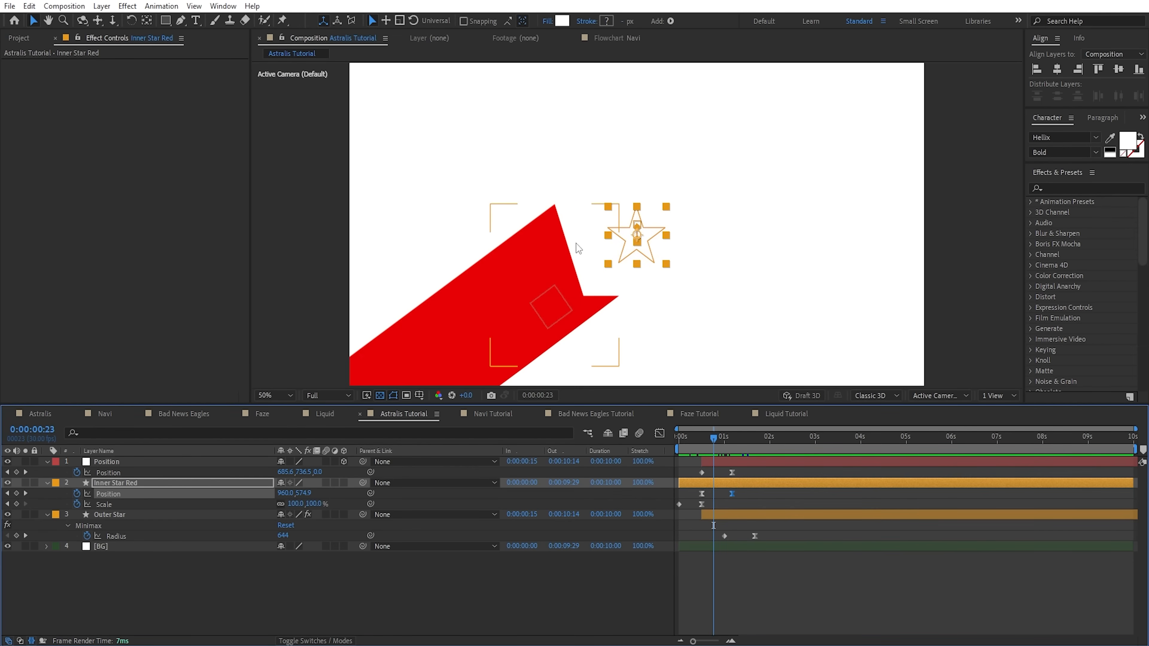
{"action": "key", "text": "period"}
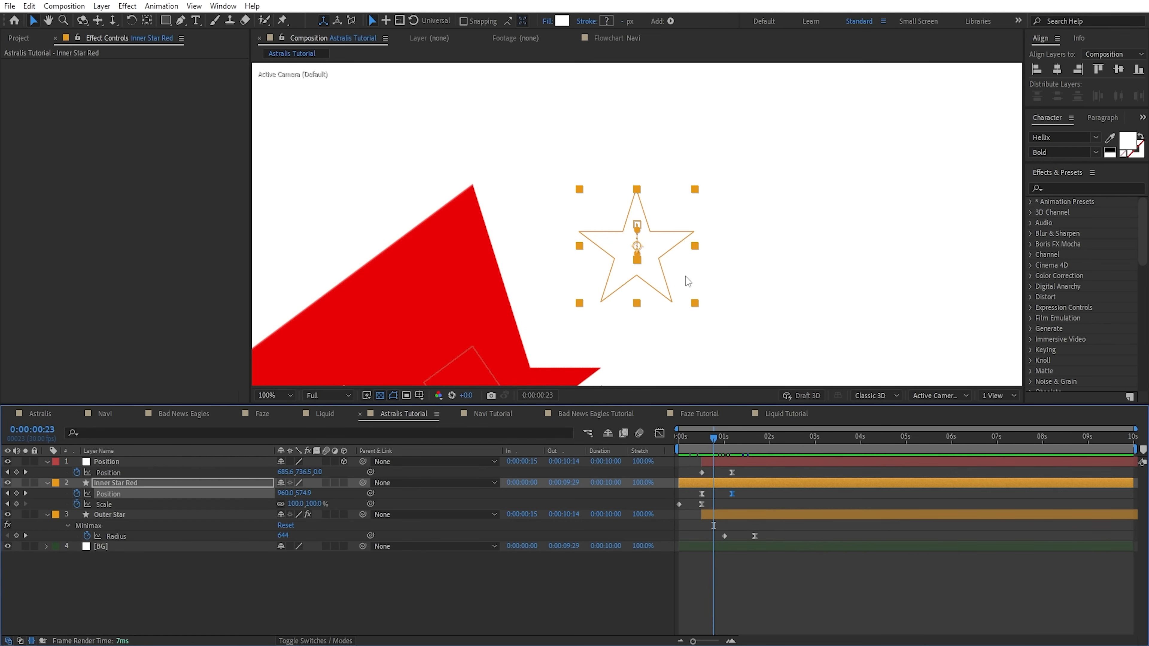
{"action": "key", "text": "comma"}
{"action": "left_click", "coordinate": [562, 21]}
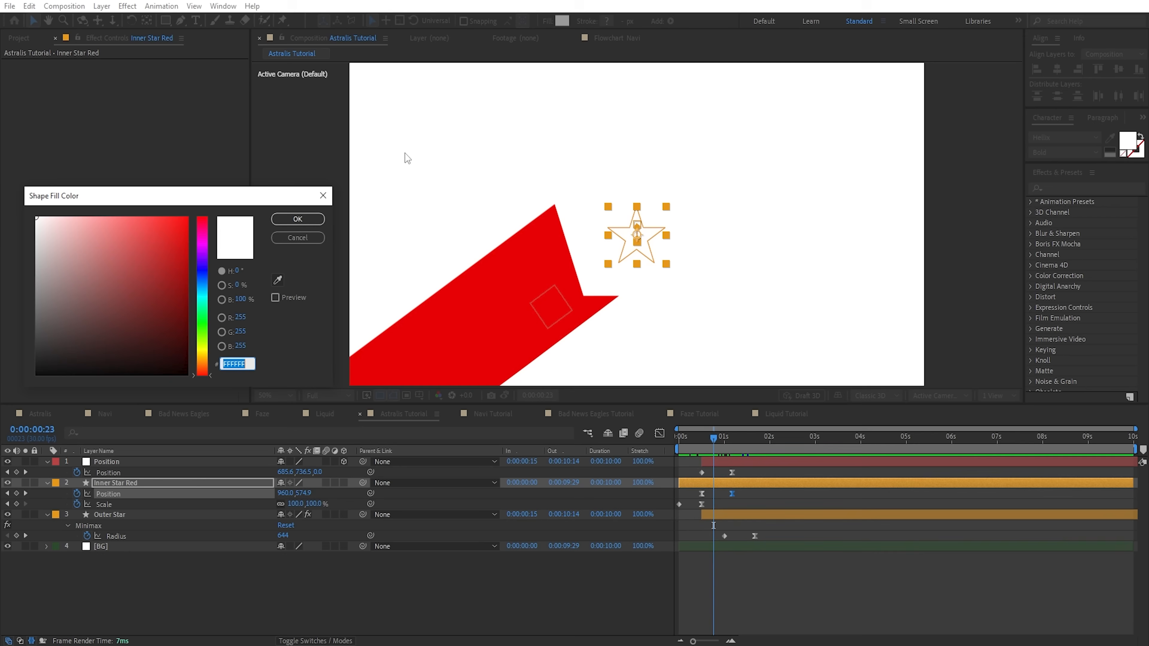
{"action": "left_click", "coordinate": [277, 280]}
{"action": "left_click", "coordinate": [563, 303]}
{"action": "left_click", "coordinate": [297, 219]}
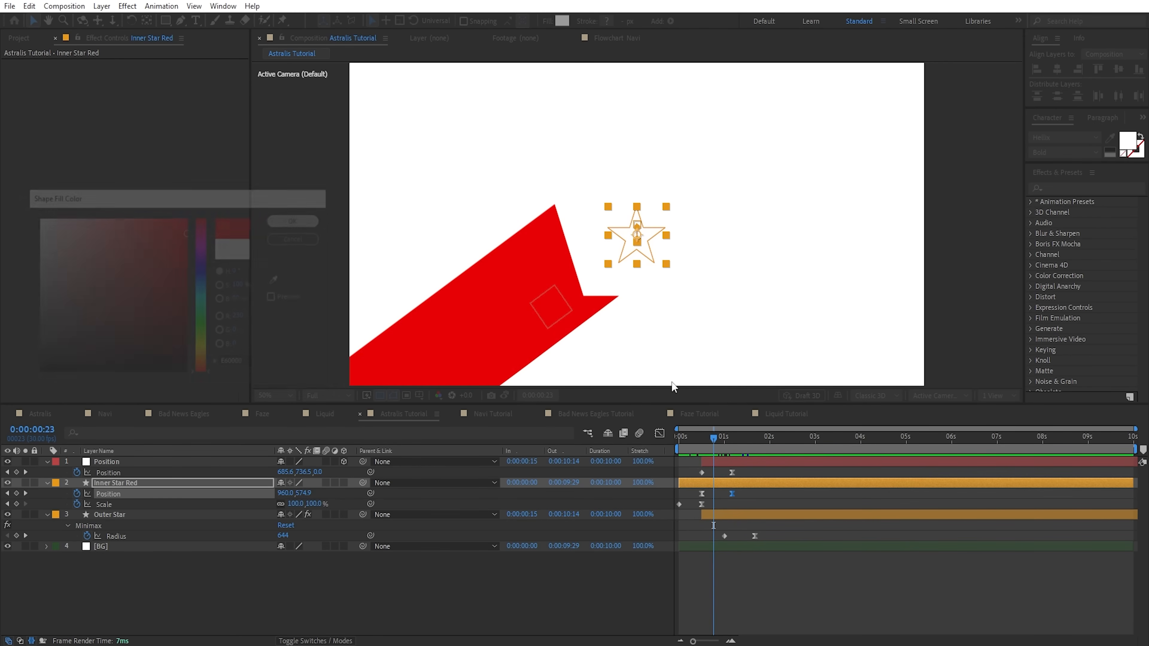
{"action": "left_click", "coordinate": [770, 496]}
- Apply Set Matte to the Outer Star with an inverted alpha matte taken from Inner Star Red, and hide the Inner Star Red layer
{"action": "left_click", "coordinate": [749, 462]}
{"action": "mouse_move", "coordinate": [735, 438]}
{"action": "left_mouse_down"}
{"action": "mouse_move", "coordinate": [716, 448]}
{"action": "mouse_move", "coordinate": [749, 442]}
{"action": "mouse_move", "coordinate": [707, 457]}
{"action": "mouse_move", "coordinate": [745, 457]}
{"action": "left_mouse_up"}
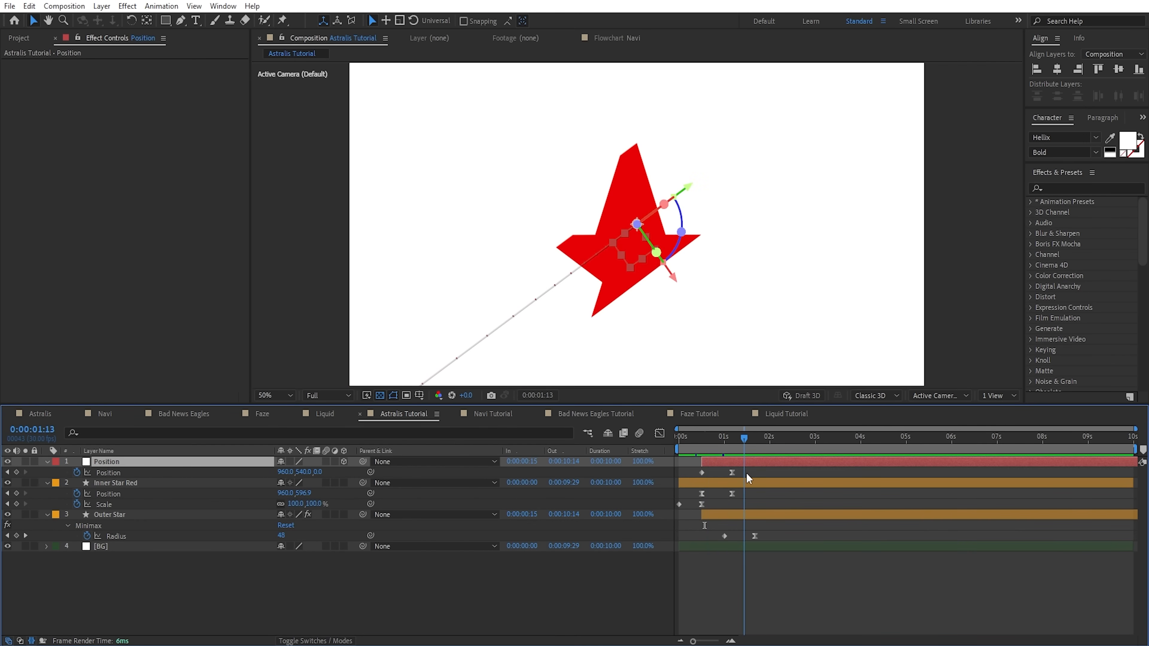
{"action": "left_click", "coordinate": [109, 515]}
{"action": "key", "text": "ctrl+space"}
{"action": "type", "text": "set ma"}
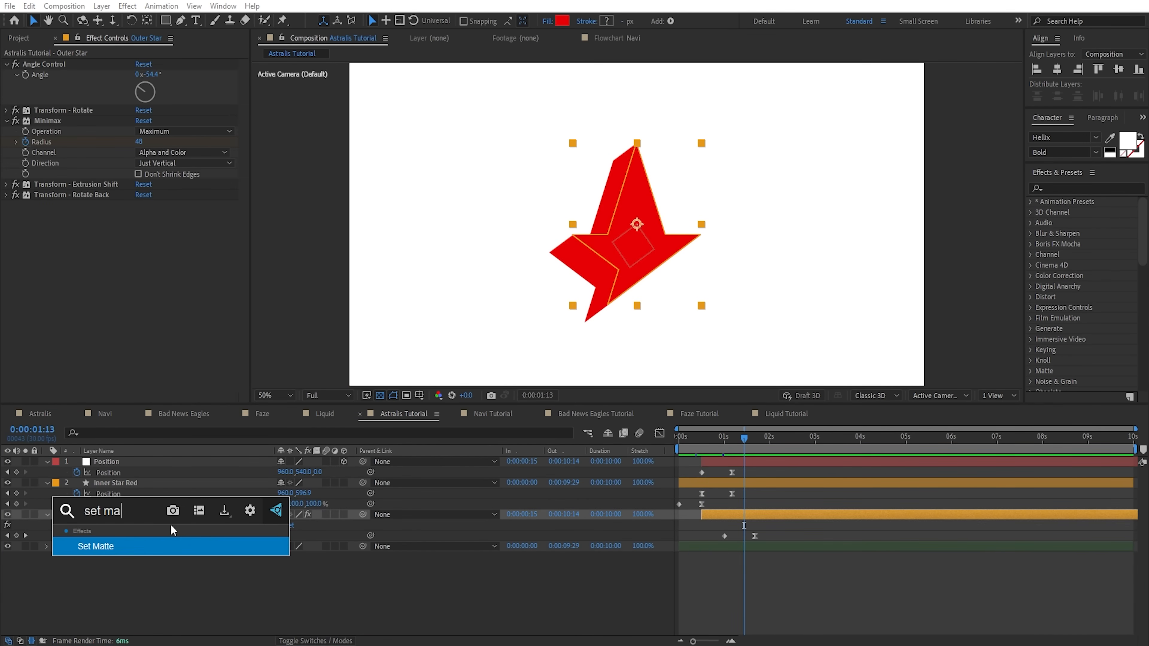
{"action": "key", "text": "Return"}
{"action": "left_click", "coordinate": [169, 216]}
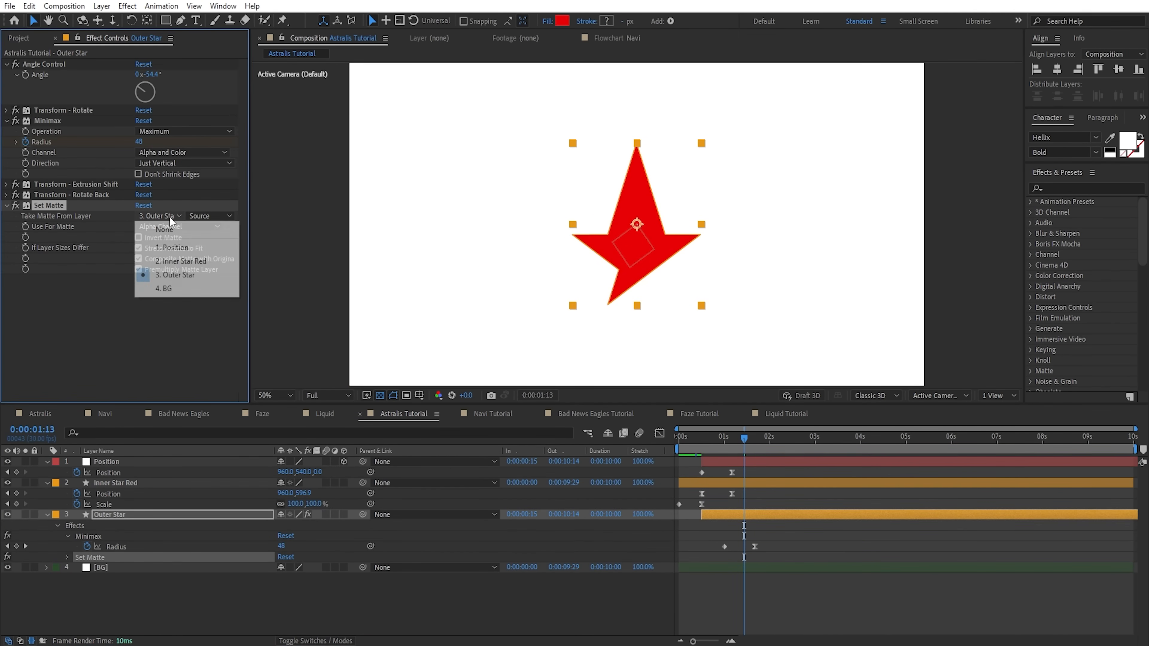
{"action": "left_click", "coordinate": [180, 263]}
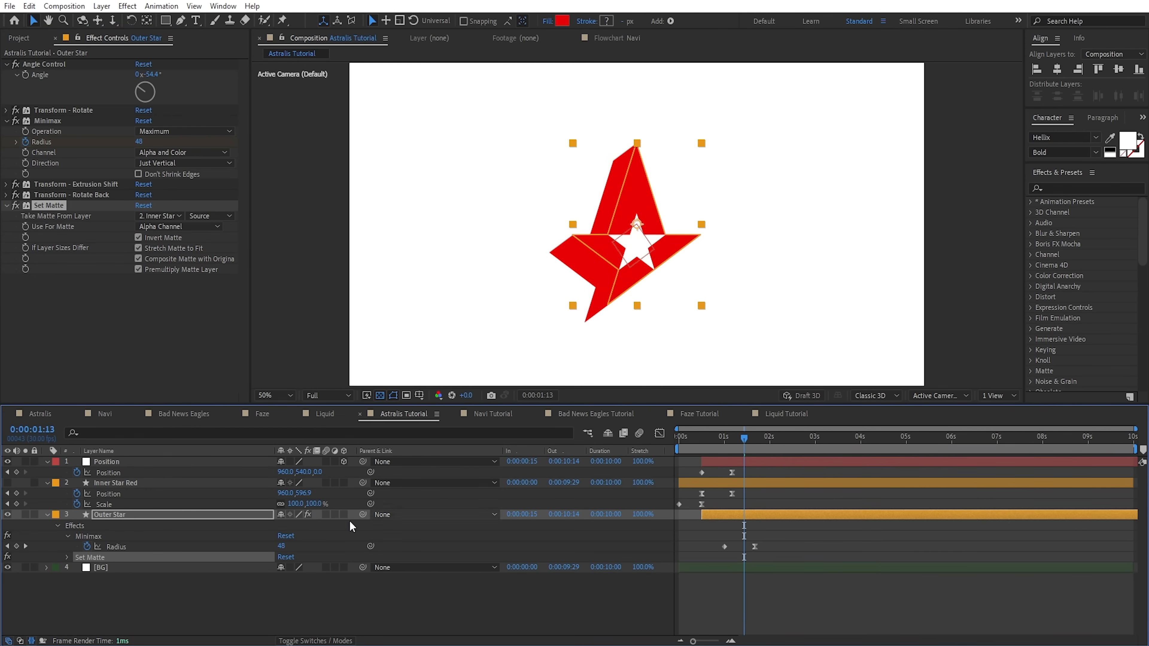
- Compare the two star layers and scrub to 0:00:01:19 to check the cutout as the extrusion retracts
{"action": "left_click", "coordinate": [121, 515]}
{"action": "left_click", "coordinate": [135, 484]}
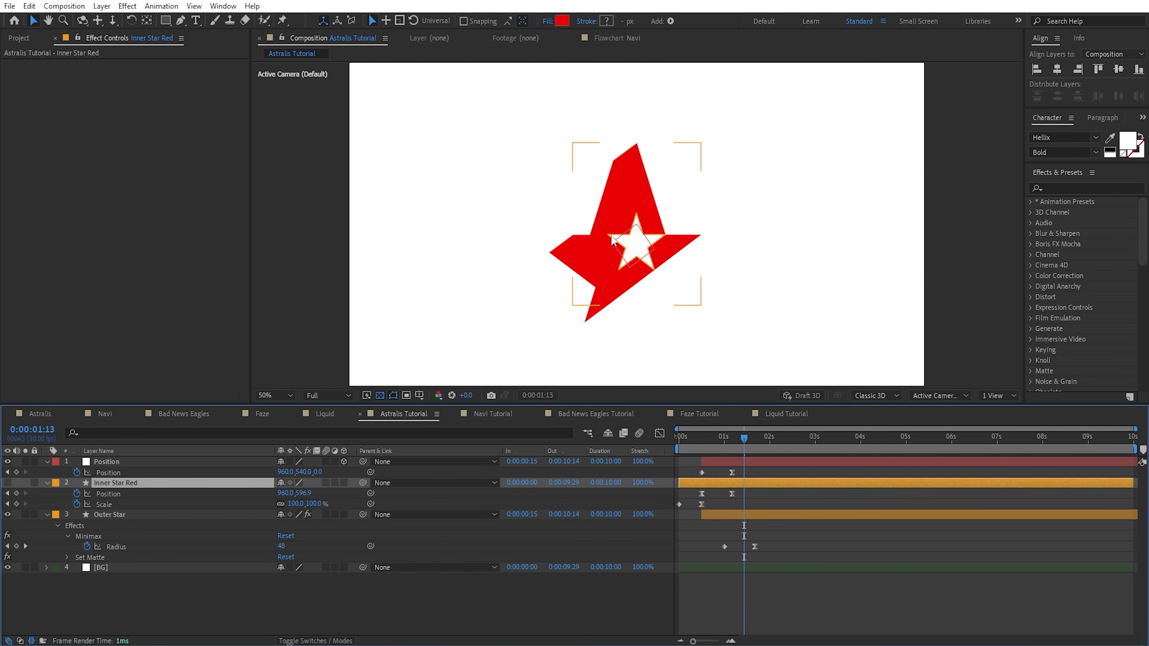
{"action": "left_click", "coordinate": [111, 516]}
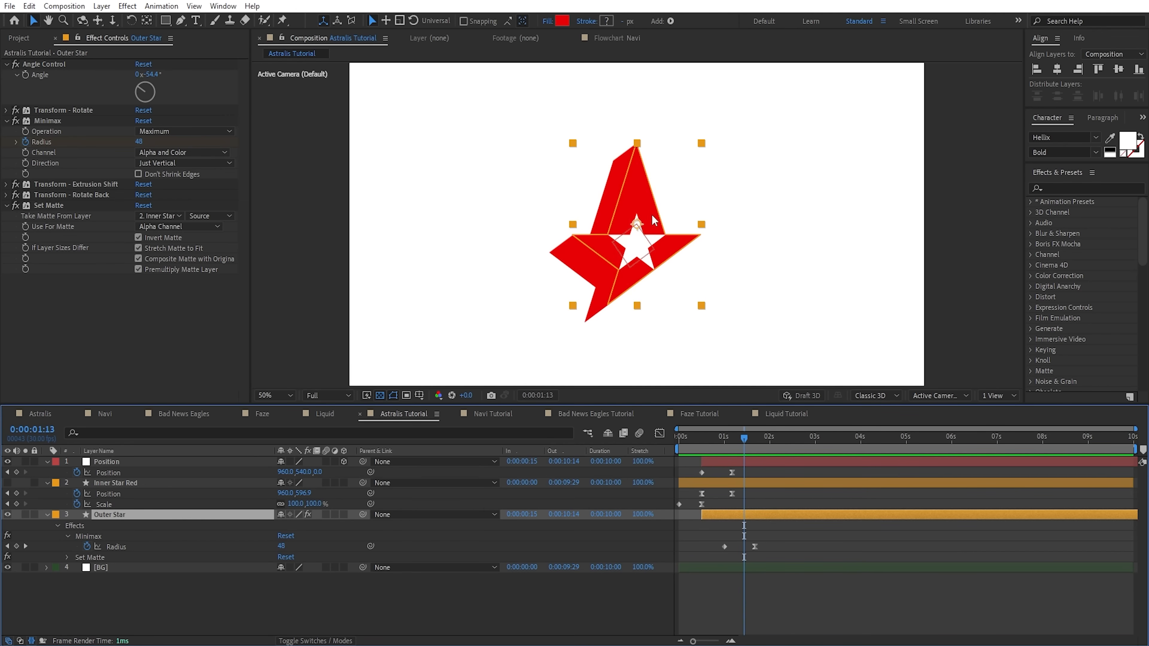
{"action": "mouse_move", "coordinate": [741, 442]}
{"action": "left_mouse_down"}
{"action": "mouse_move", "coordinate": [718, 443]}
{"action": "mouse_move", "coordinate": [753, 442]}
{"action": "left_mouse_up"}
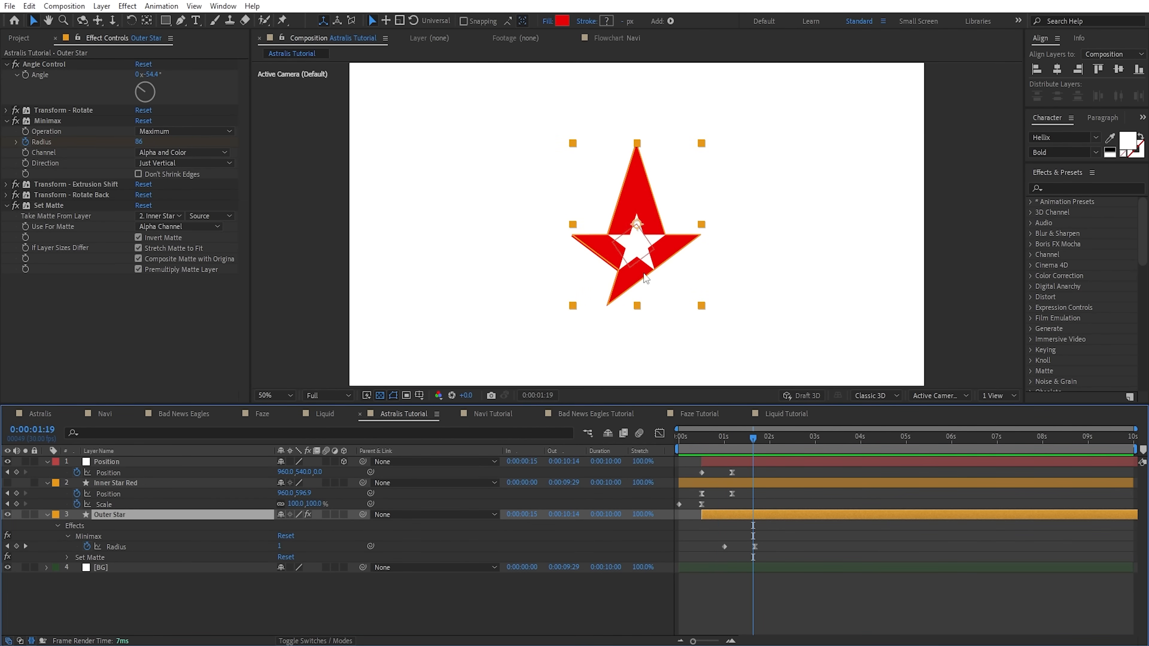
- Toggle the background off and back on to inspect the star cutout's transparency, and scrub back to 0:00:00:24
{"action": "left_click", "coordinate": [7, 567]}
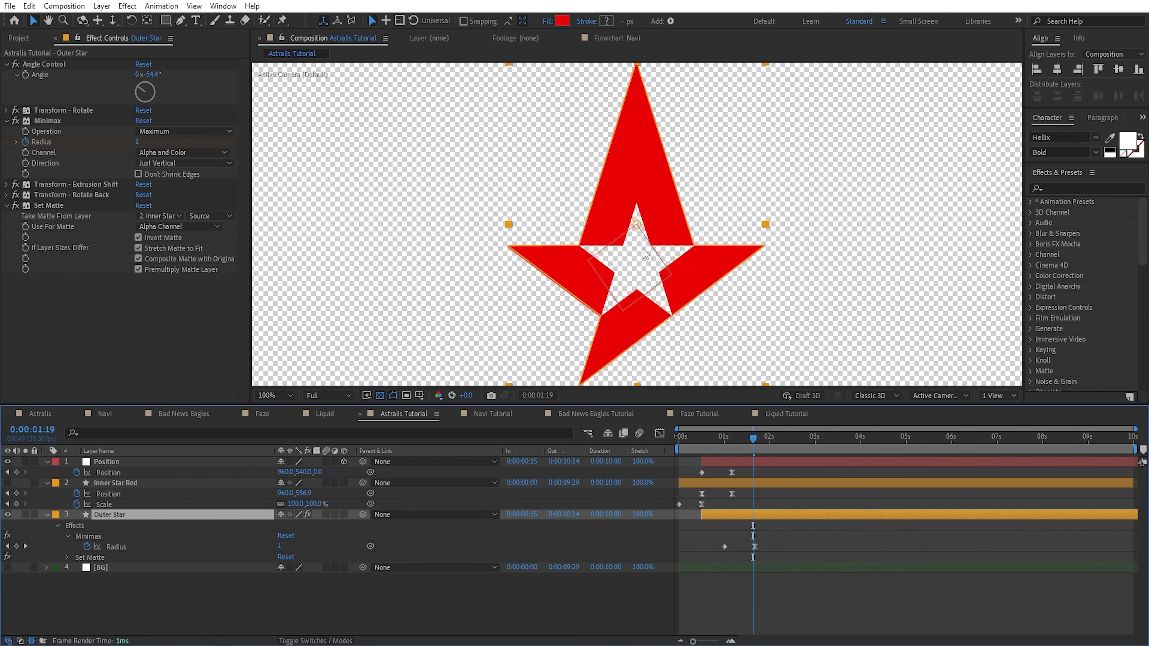
{"action": "left_click", "coordinate": [8, 568]}
{"action": "left_click_drag", "start_coordinate": [751, 439], "coordinate": [716, 443]}
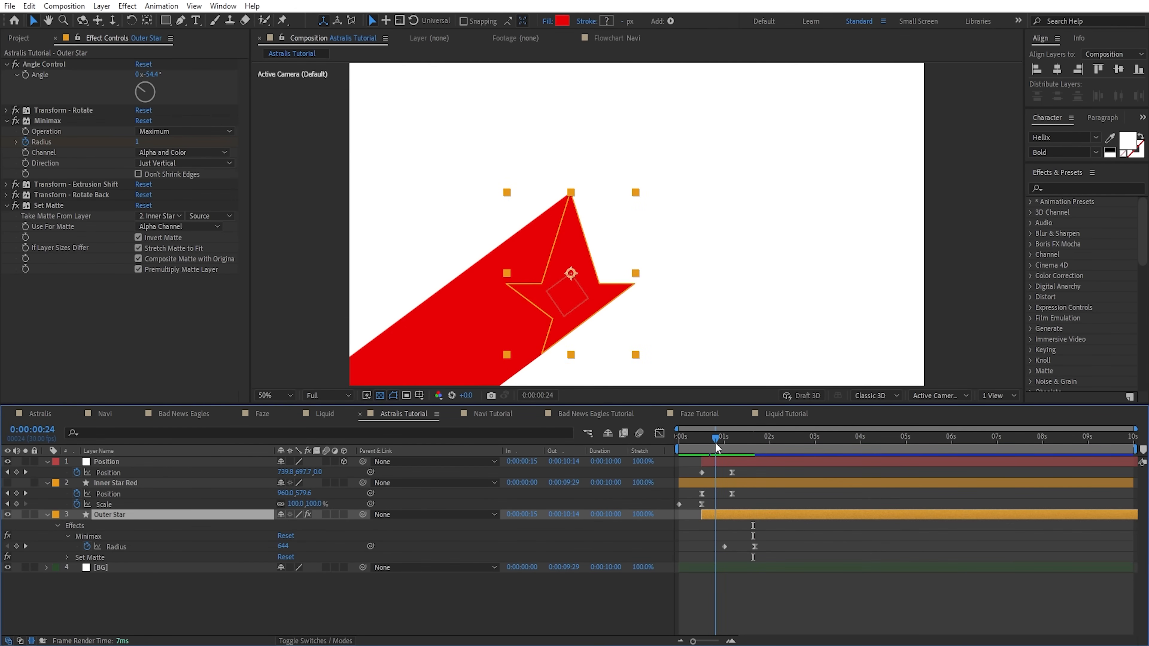
- Make the Inner Star Red layer visible again and apply a Set Matte effect to it at 0:00:01:06
{"action": "left_click", "coordinate": [8, 483]}
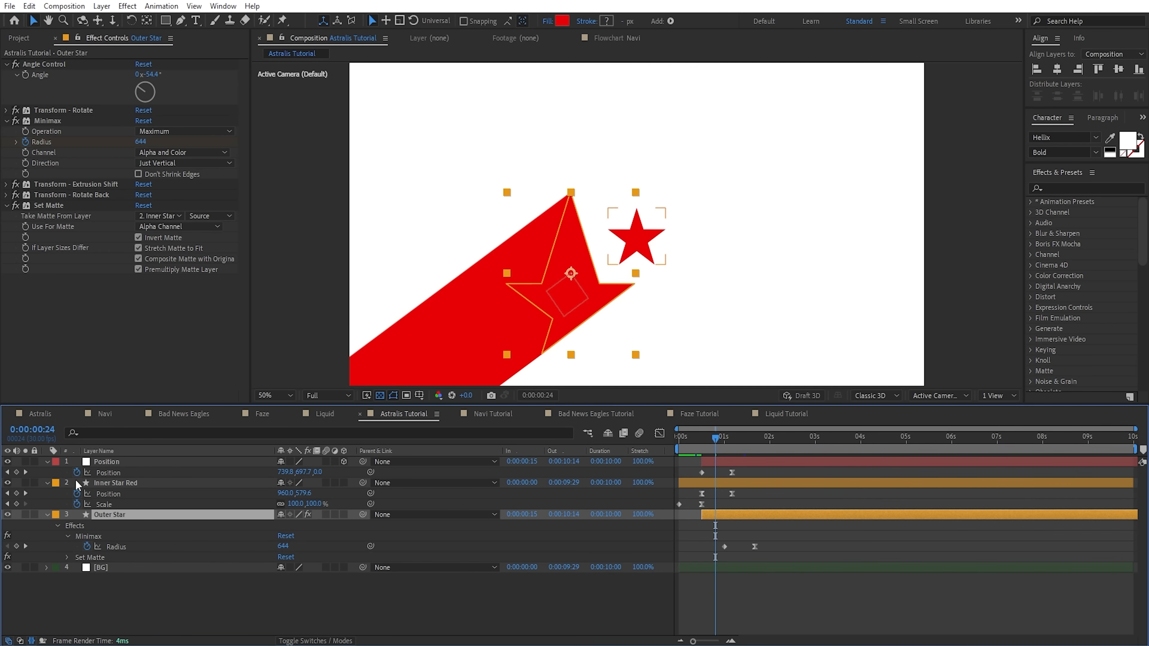
{"action": "left_click", "coordinate": [120, 483]}
{"action": "left_click_drag", "start_coordinate": [716, 441], "coordinate": [732, 439]}
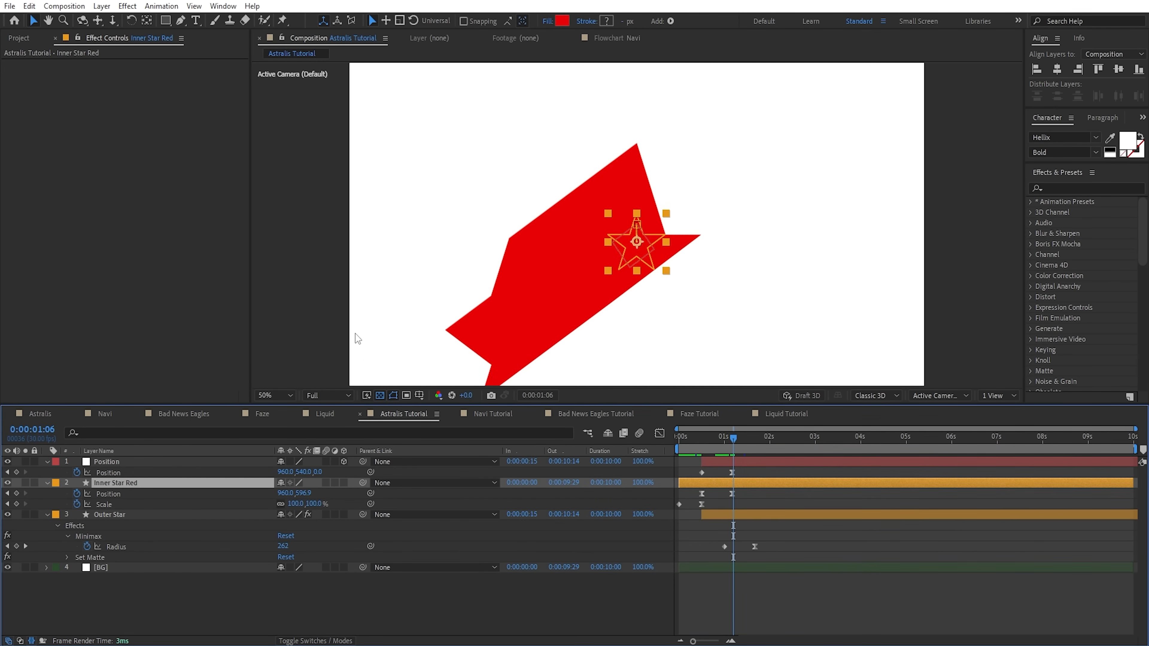
{"action": "key", "text": "ctrl+space"}
{"action": "type", "text": "set ma"}
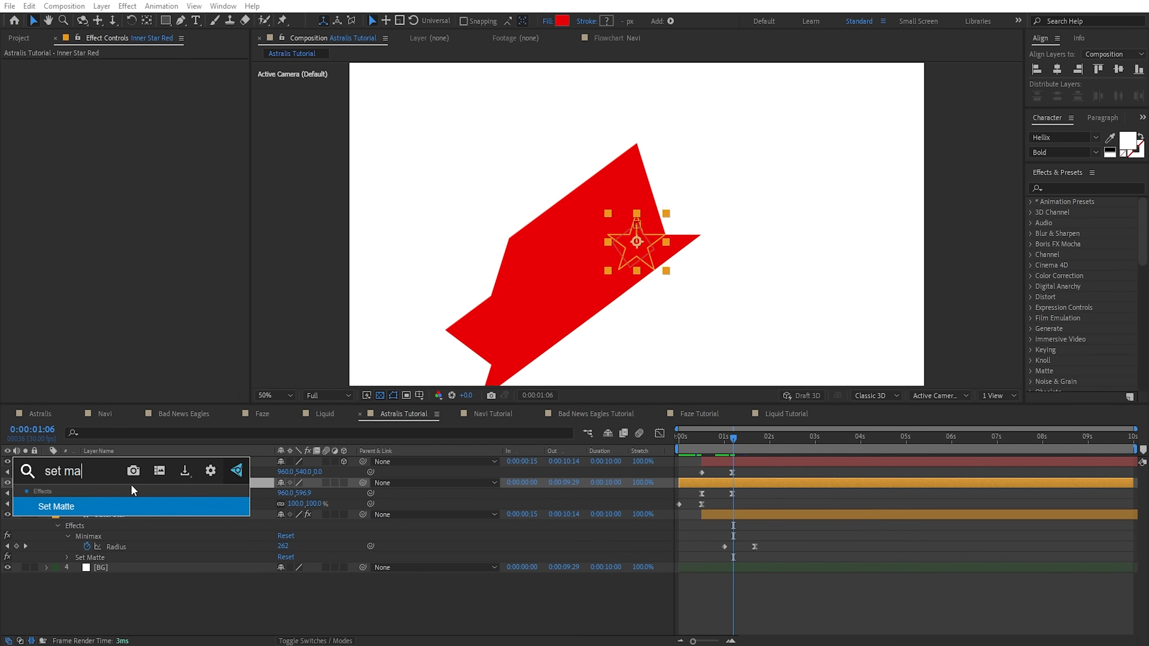
{"action": "key", "text": "Return"}
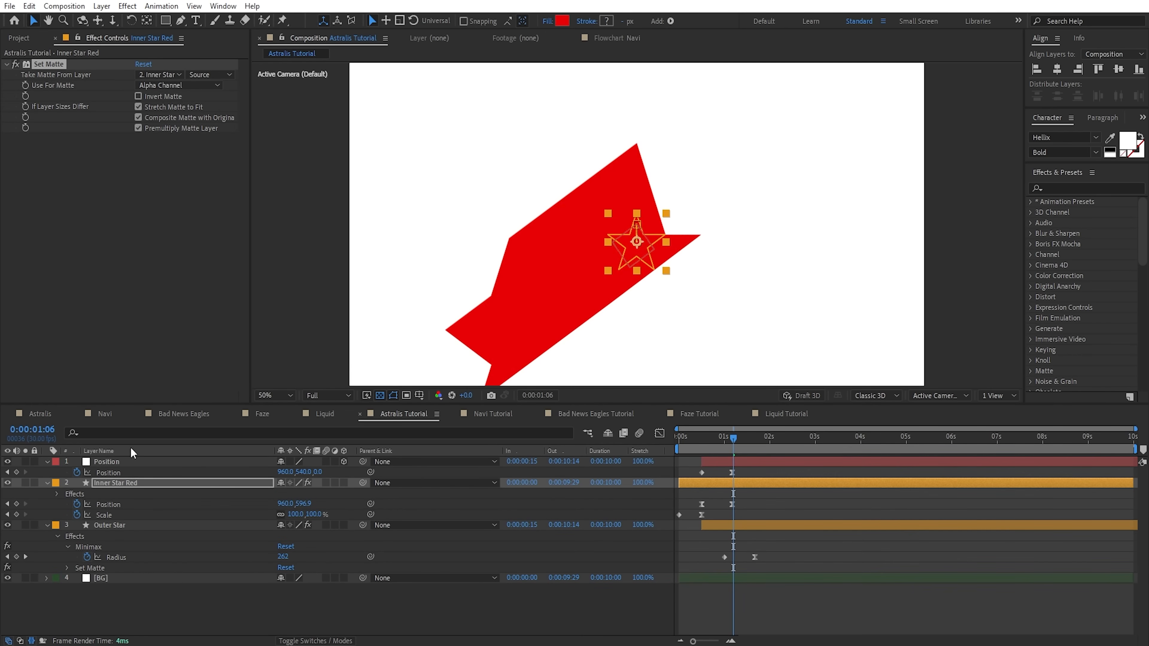
- Take Inner Star Red's matte from the Outer Star layer, invert it, and scrub through the extrusion's retraction to check it
{"action": "left_click", "coordinate": [158, 74]}
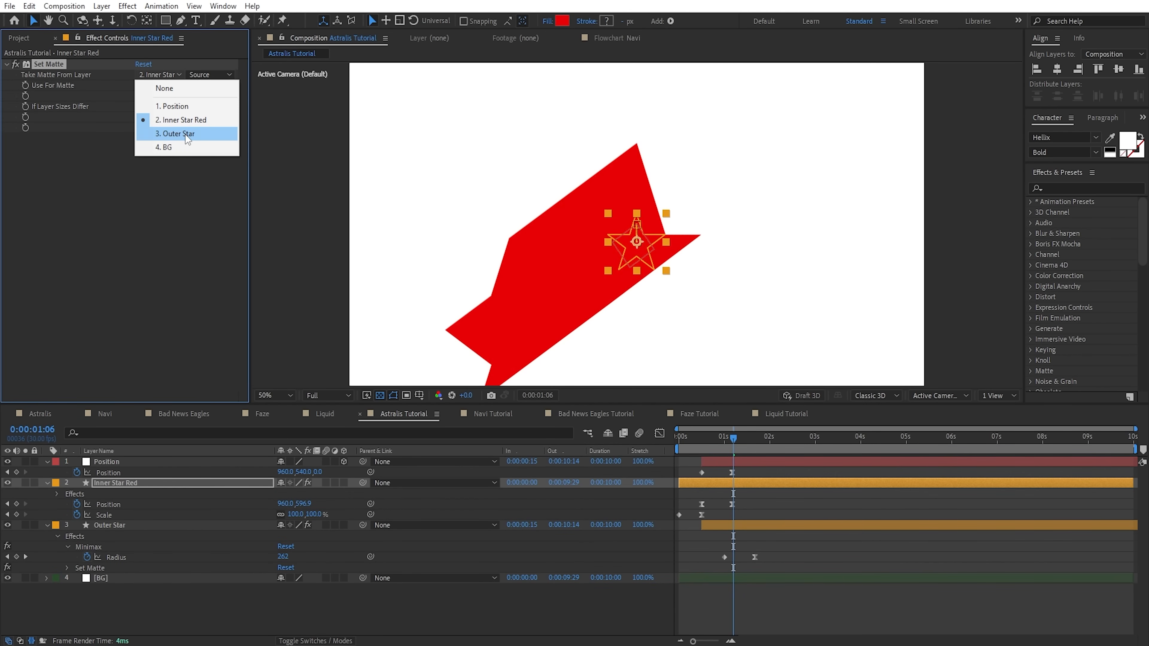
{"action": "left_click", "coordinate": [188, 135]}
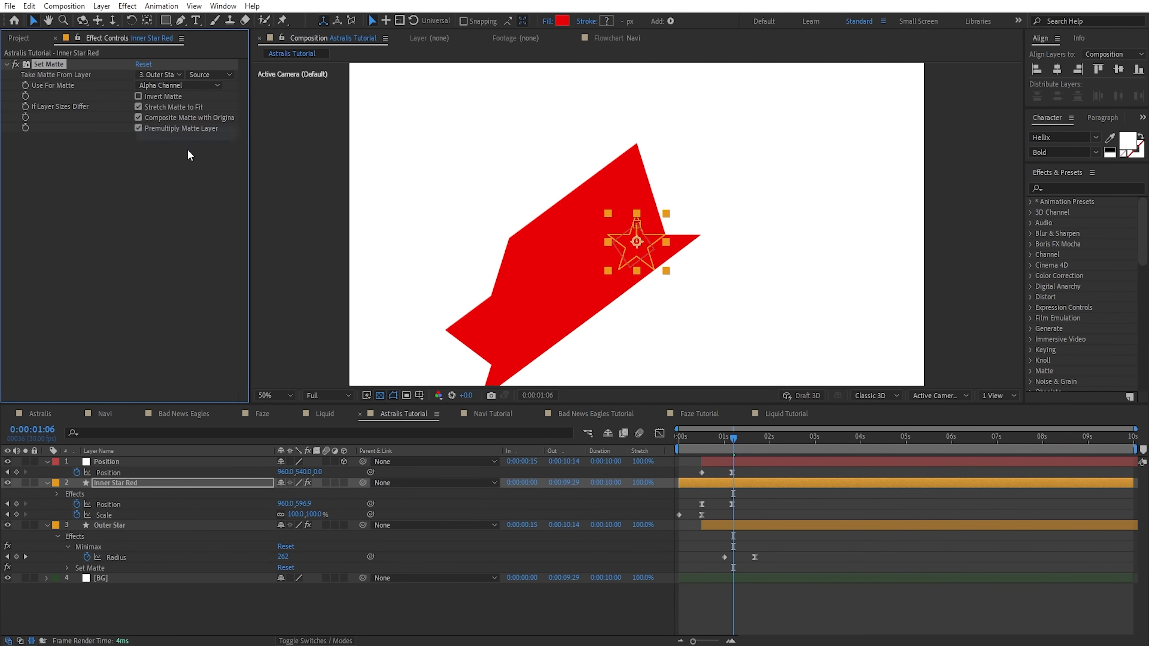
{"action": "left_click", "coordinate": [161, 96]}
{"action": "left_click_drag", "start_coordinate": [733, 437], "coordinate": [758, 440]}
{"action": "mouse_move", "coordinate": [757, 440]}
{"action": "left_mouse_down"}
{"action": "mouse_move", "coordinate": [719, 441]}
{"action": "mouse_move", "coordinate": [754, 440]}
{"action": "mouse_move", "coordinate": [735, 437]}
{"action": "left_mouse_up"}
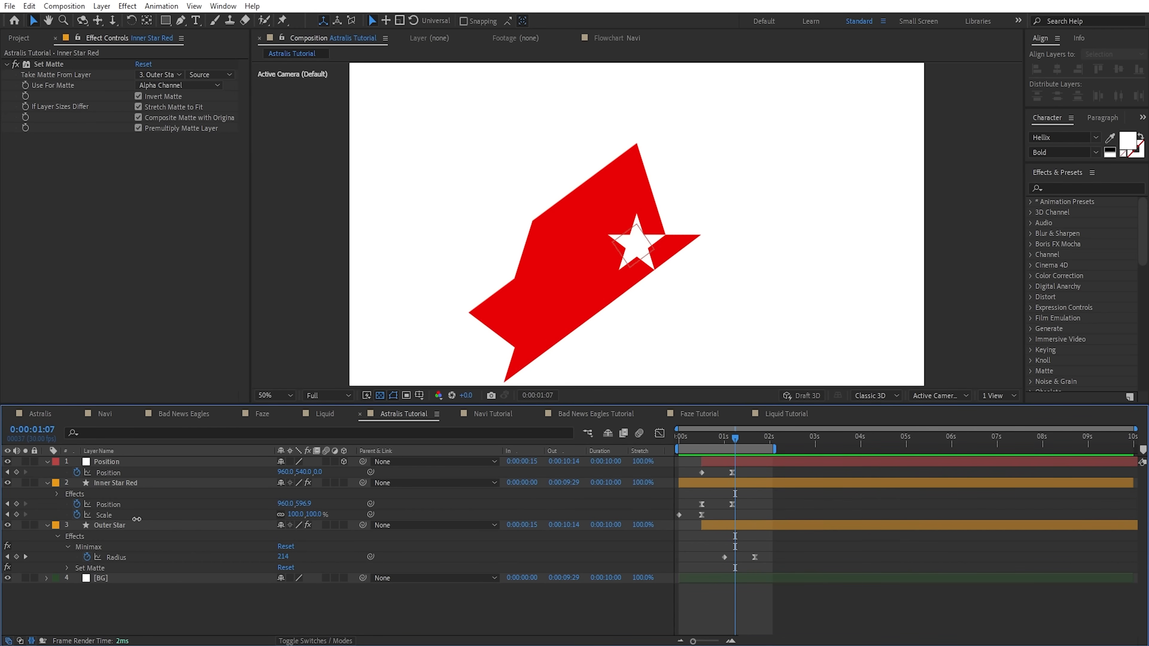
- Add a Fill effect to the Outer Star and place it directly above Set Matte
{"action": "left_click", "coordinate": [111, 525]}
{"action": "key", "text": "ctrl+space"}
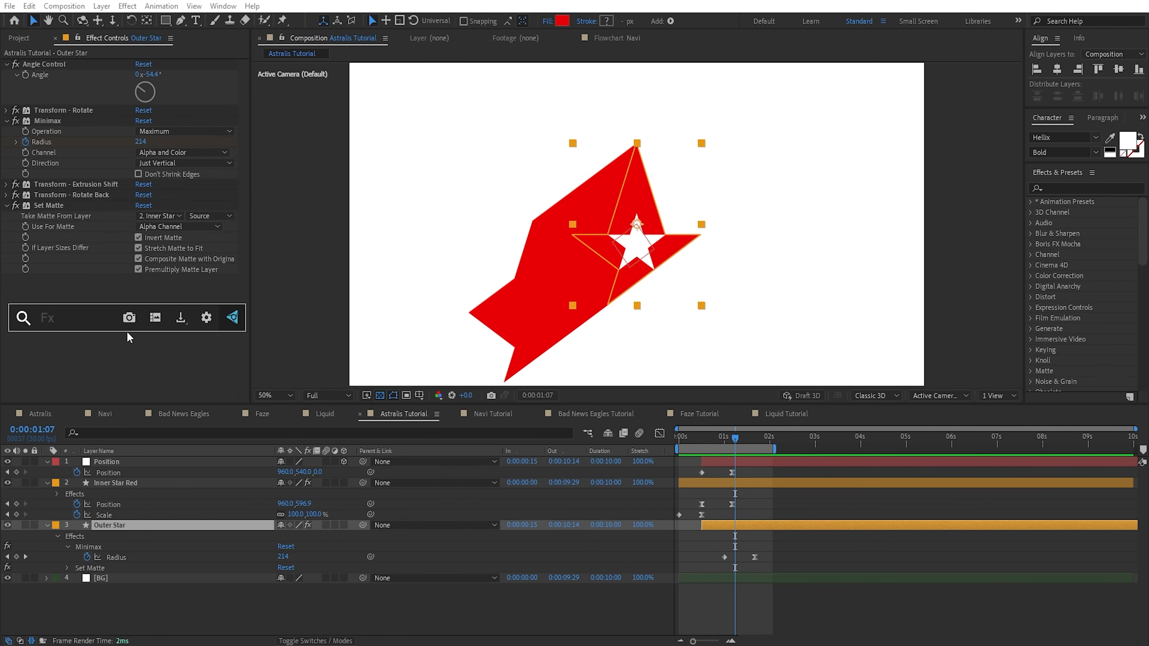
{"action": "type", "text": "fill"}
{"action": "key", "text": "Return"}
{"action": "left_click_drag", "start_coordinate": [40, 280], "coordinate": [52, 204]}
- Set the Outer Star's Fill colour to a dark red for the extrusion
{"action": "left_click", "coordinate": [16, 205]}
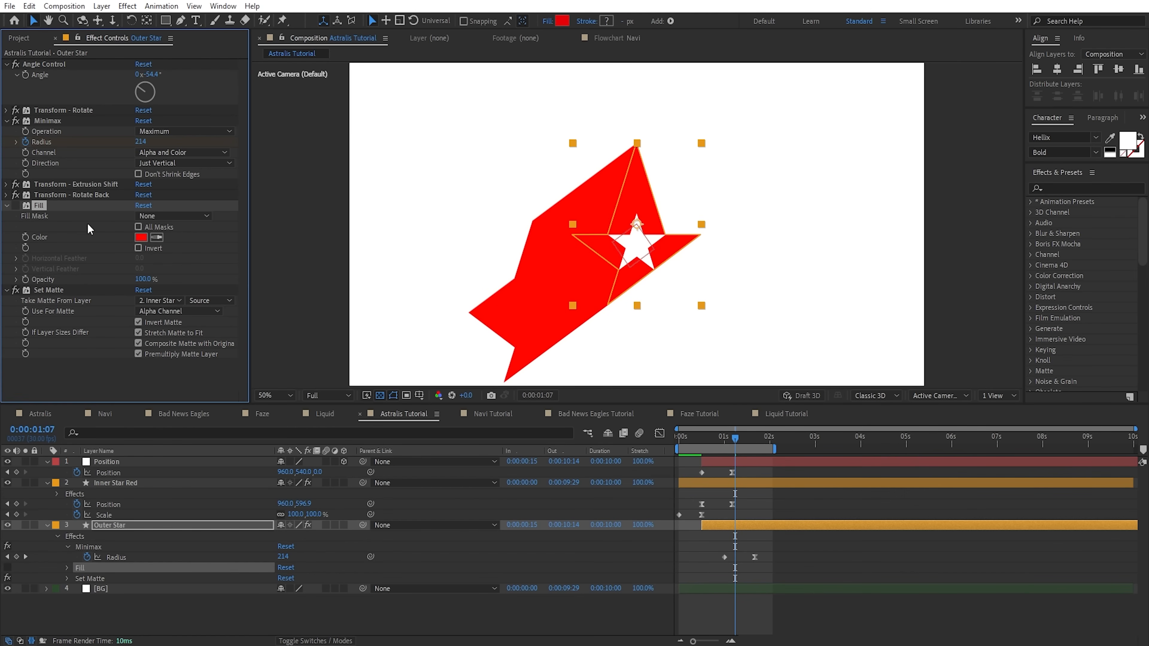
{"action": "left_click", "coordinate": [141, 237]}
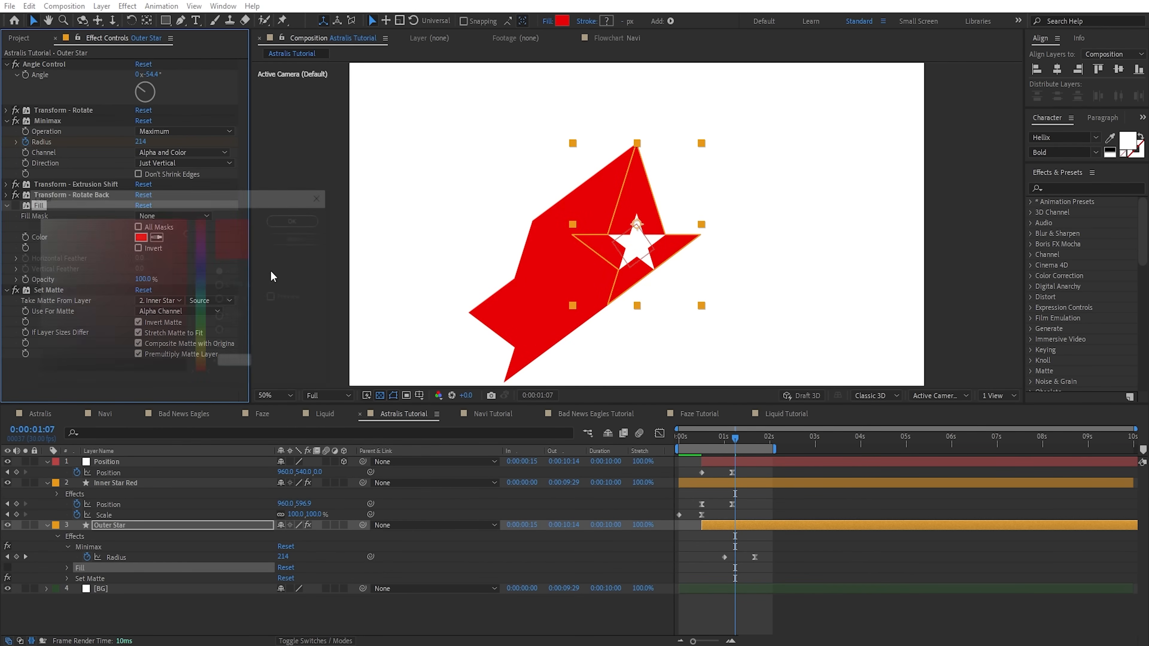
{"action": "left_click", "coordinate": [186, 298]}
{"action": "left_click", "coordinate": [318, 221]}
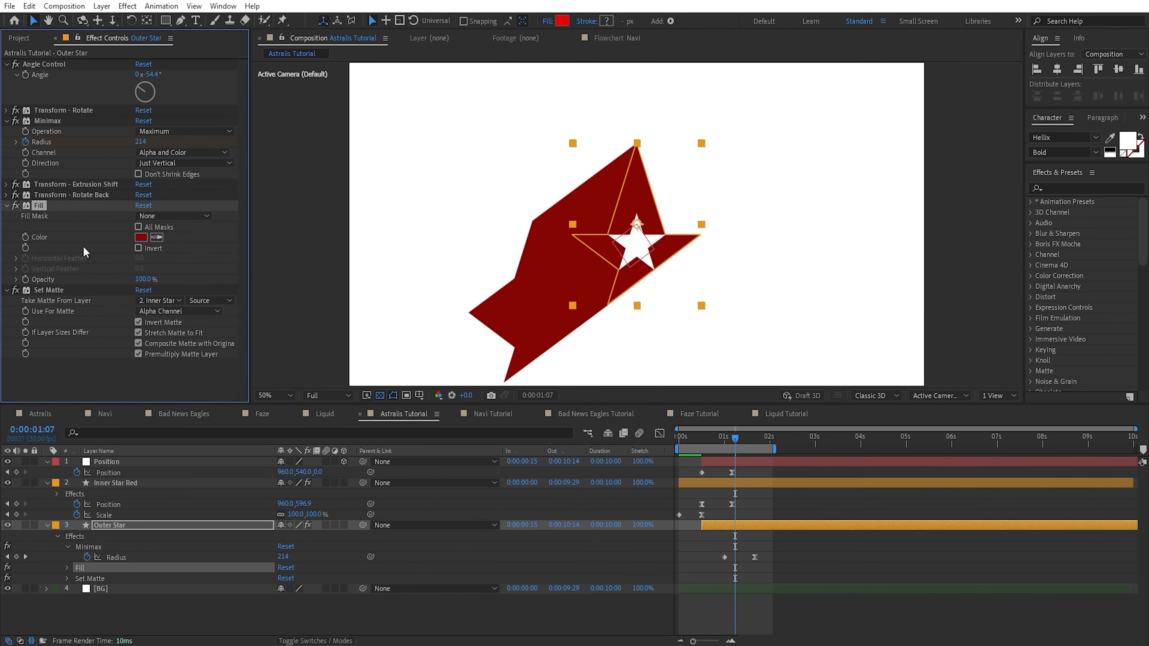
- Add CC Composite to the Outer Star and place it between Fill and Set Matte, compositing the original in front
{"action": "key", "text": "ctrl+space"}
{"action": "type", "text": "cc "}
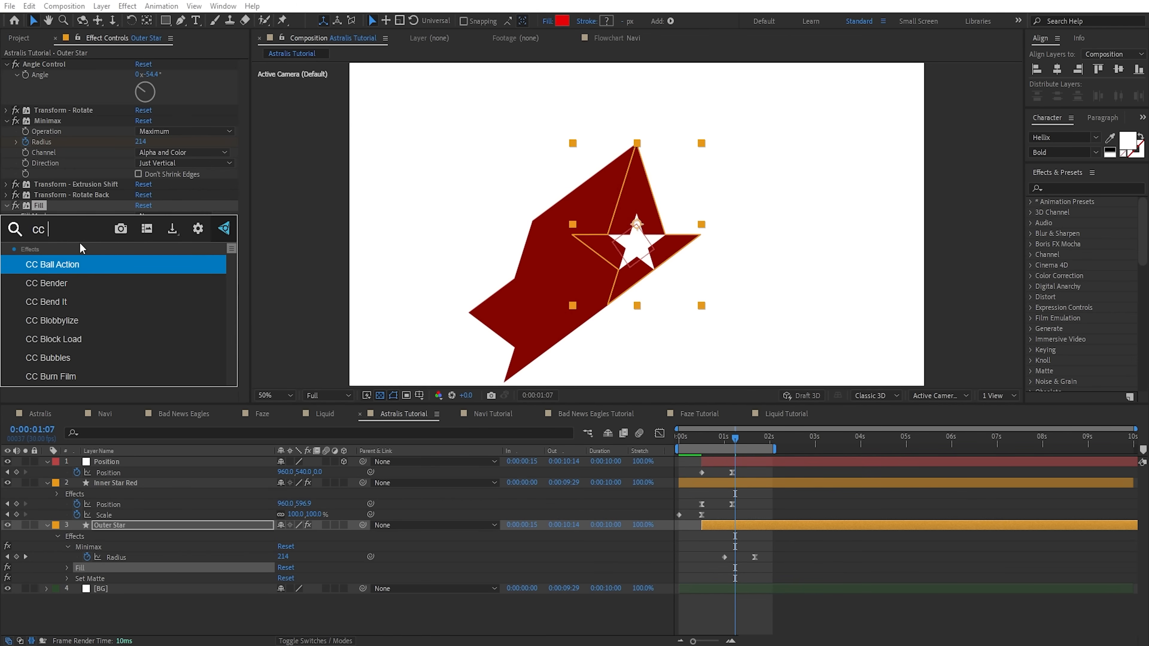
{"action": "type", "text": "com"}
{"action": "key", "text": "Return"}
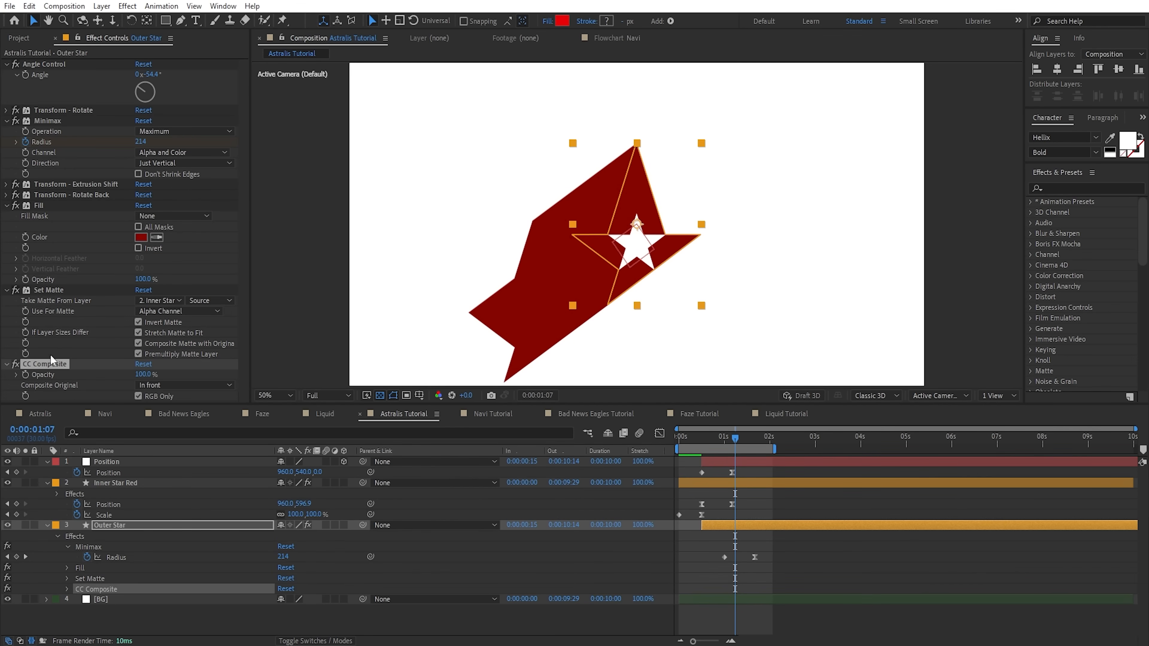
{"action": "key", "text": "ctrl+alt+Up"}
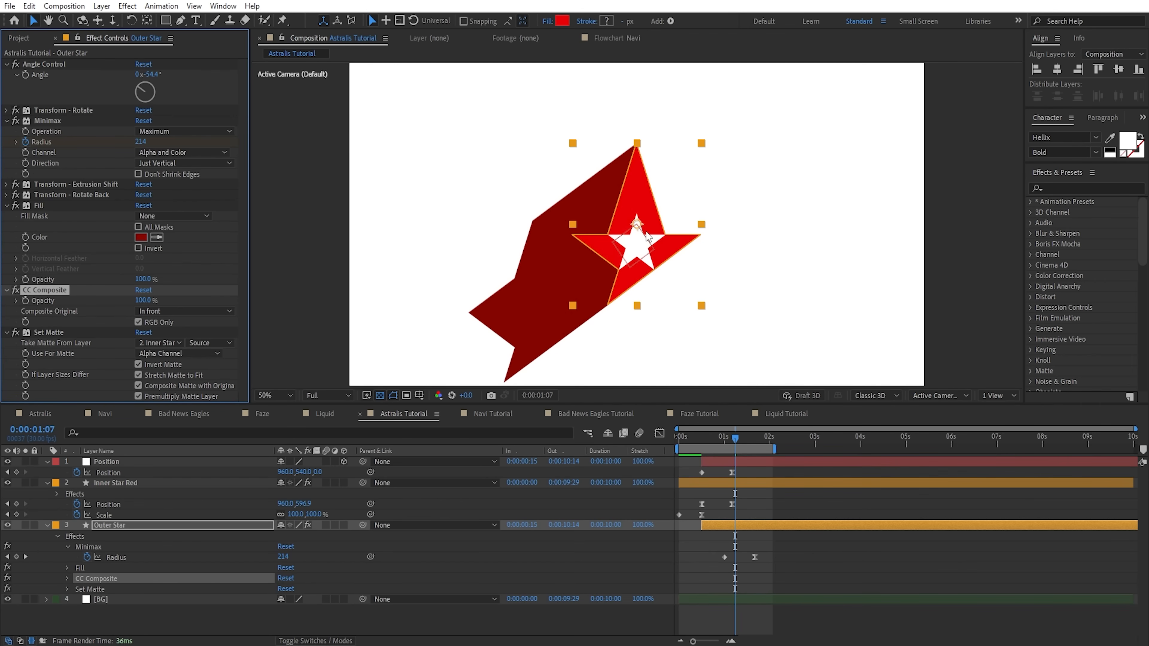
- Deselect the layers and preview the star animation with its shaded extrusion
{"action": "left_click", "coordinate": [810, 517]}
{"action": "key", "text": "space"}
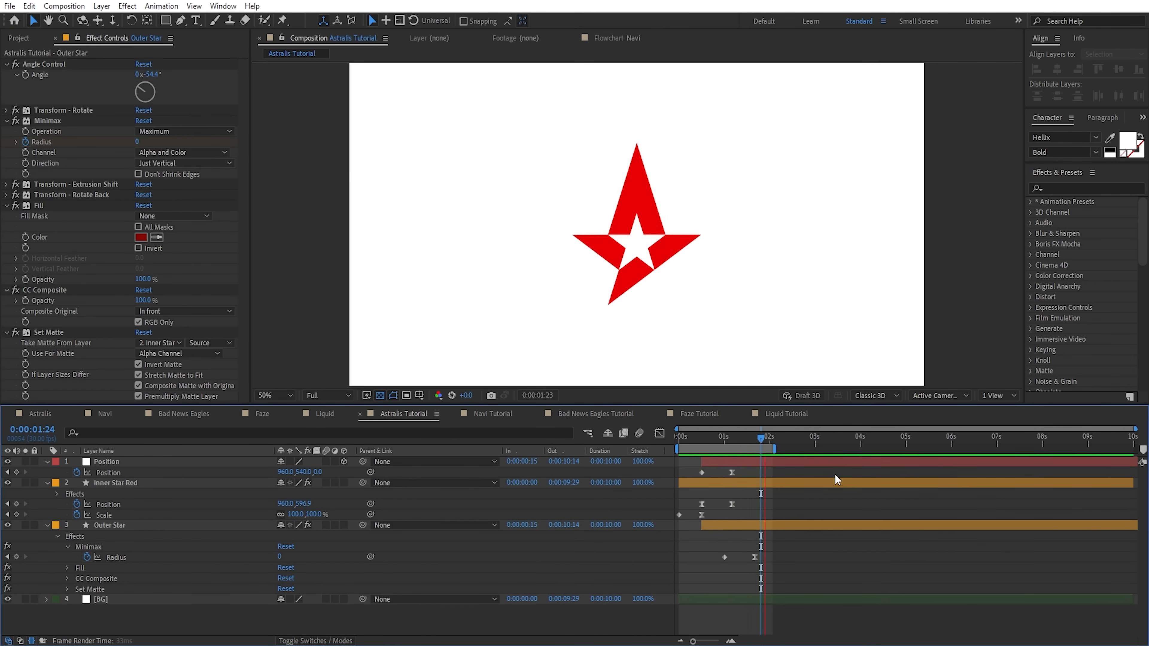
{"action": "key", "text": "grave"}
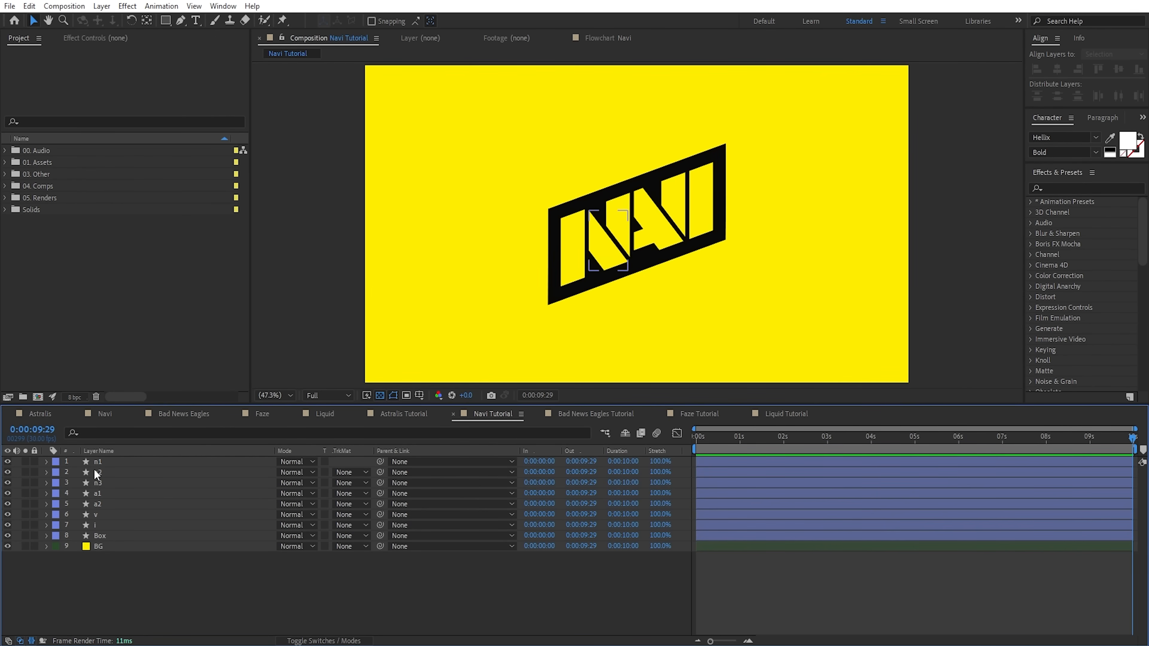
- Select the Navi Tutorial composition's letter and Box layers one after another to examine which logo piece each holds
{"action": "left_click", "coordinate": [102, 461]}
{"action": "left_click", "coordinate": [104, 472]}
{"action": "left_click", "coordinate": [107, 482]}
{"action": "left_click", "coordinate": [109, 493]}
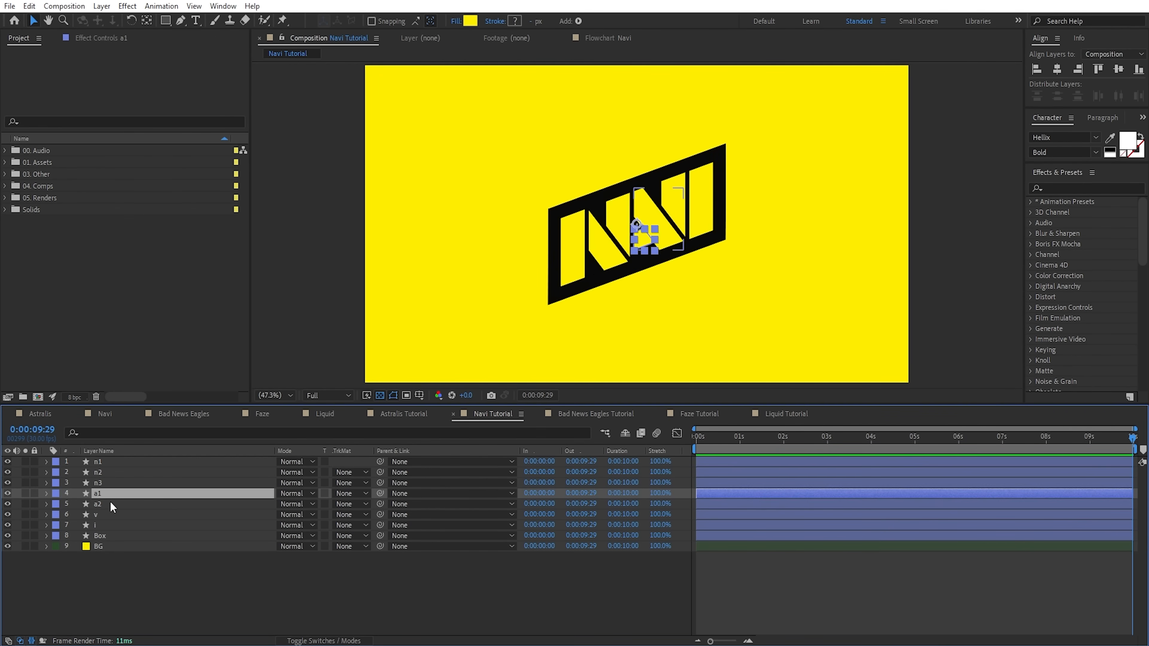
{"action": "left_click", "coordinate": [110, 503]}
{"action": "left_click", "coordinate": [108, 515]}
{"action": "left_click", "coordinate": [140, 535]}
{"action": "left_click", "coordinate": [603, 372]}
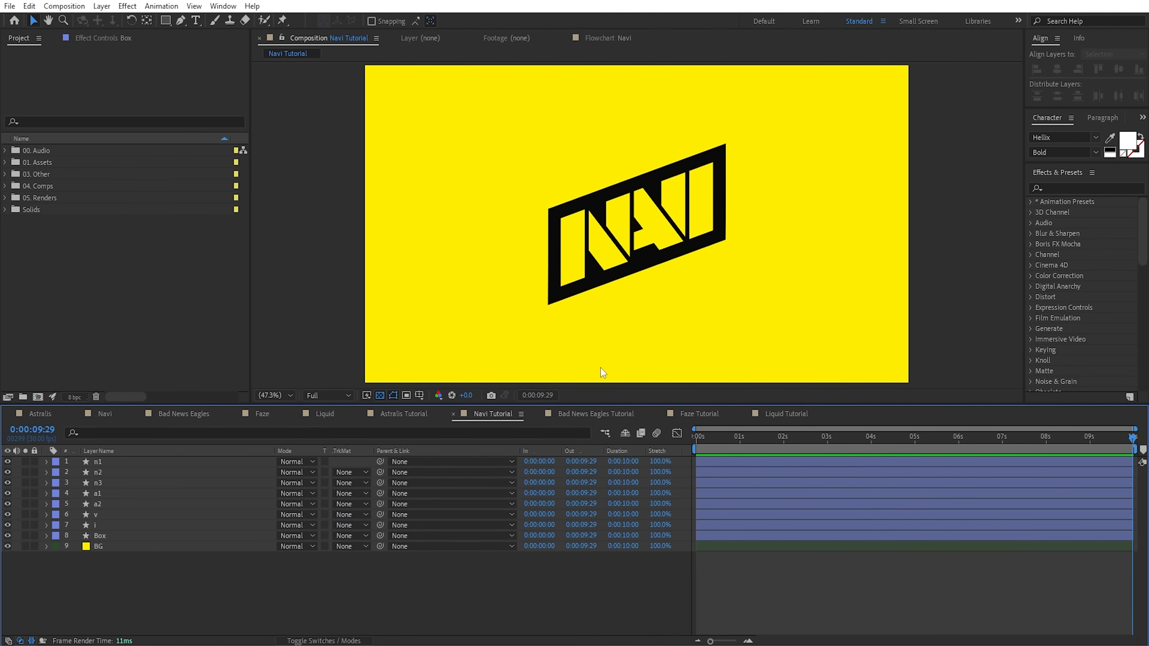
- Reveal the Box layer's Rotation and set it to 0°
{"action": "left_click", "coordinate": [104, 535]}
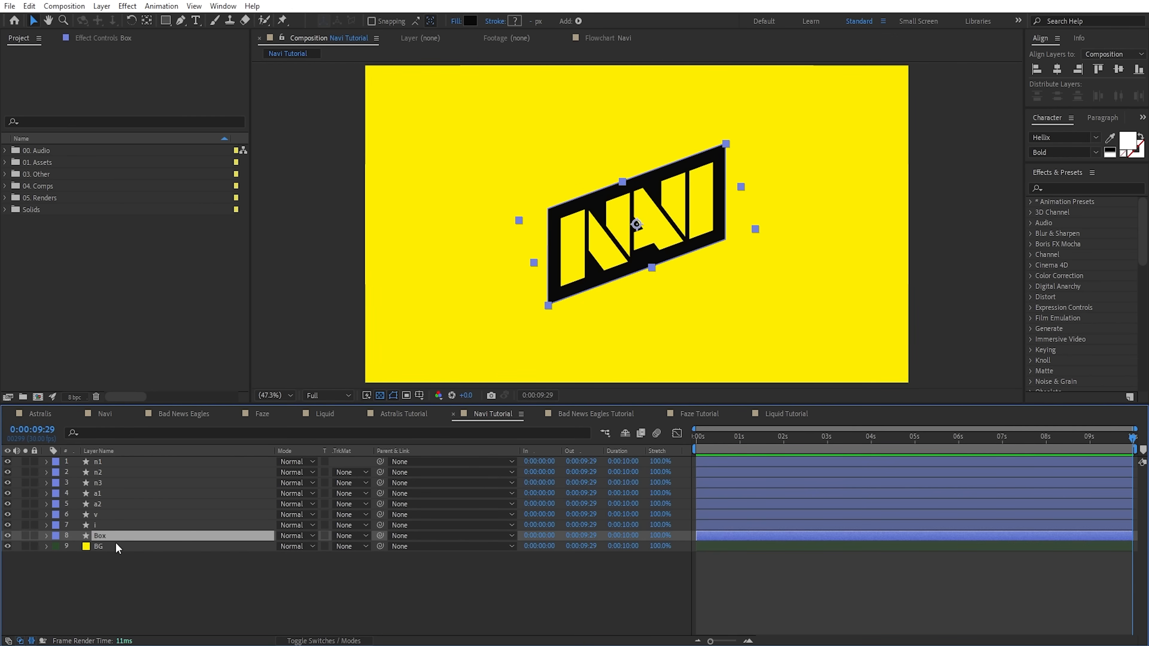
{"action": "key", "text": "r"}
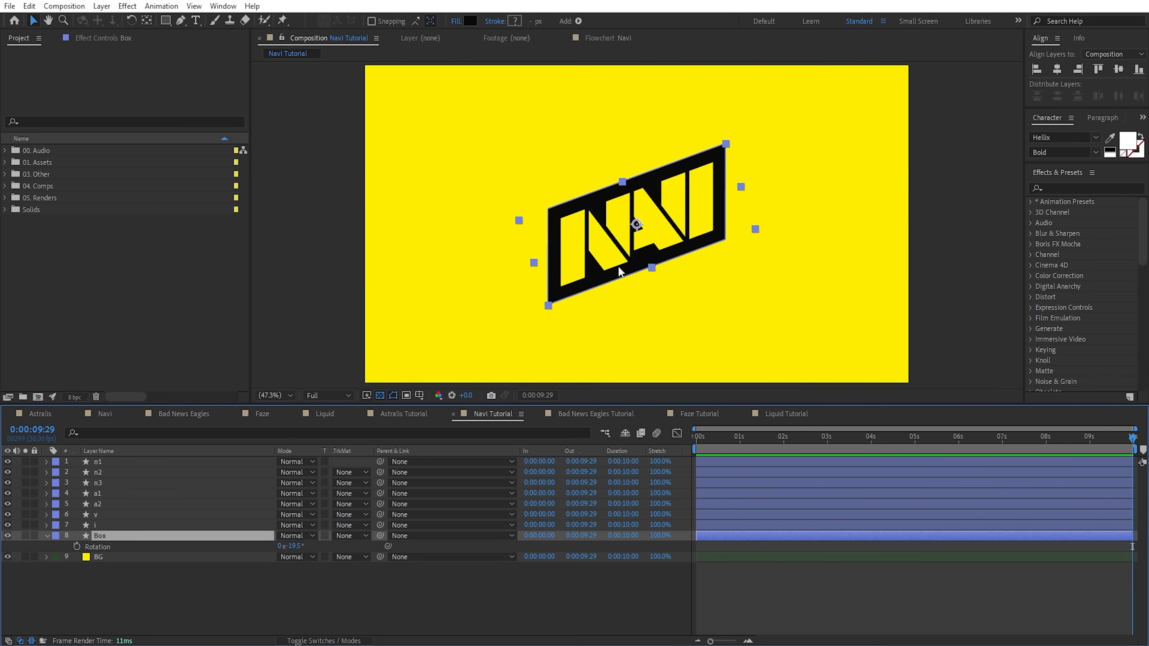
{"action": "left_click", "coordinate": [300, 588]}
{"action": "left_click", "coordinate": [147, 537]}
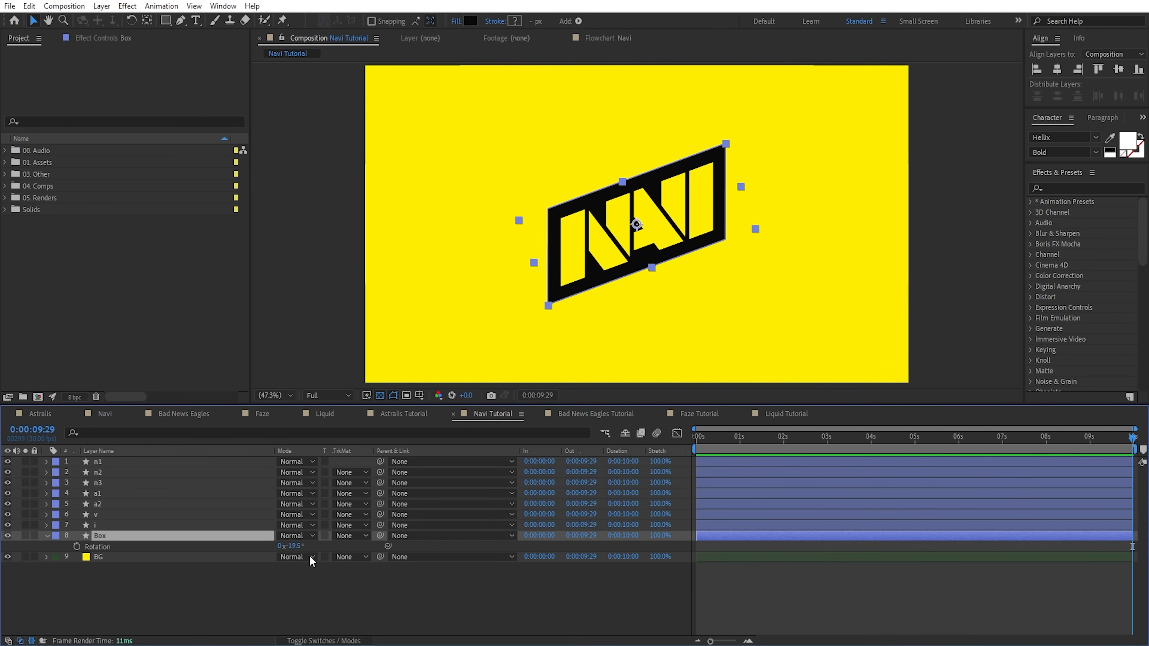
{"action": "left_click", "coordinate": [294, 547]}
{"action": "type", "text": "0"}
{"action": "left_click", "coordinate": [314, 589]}
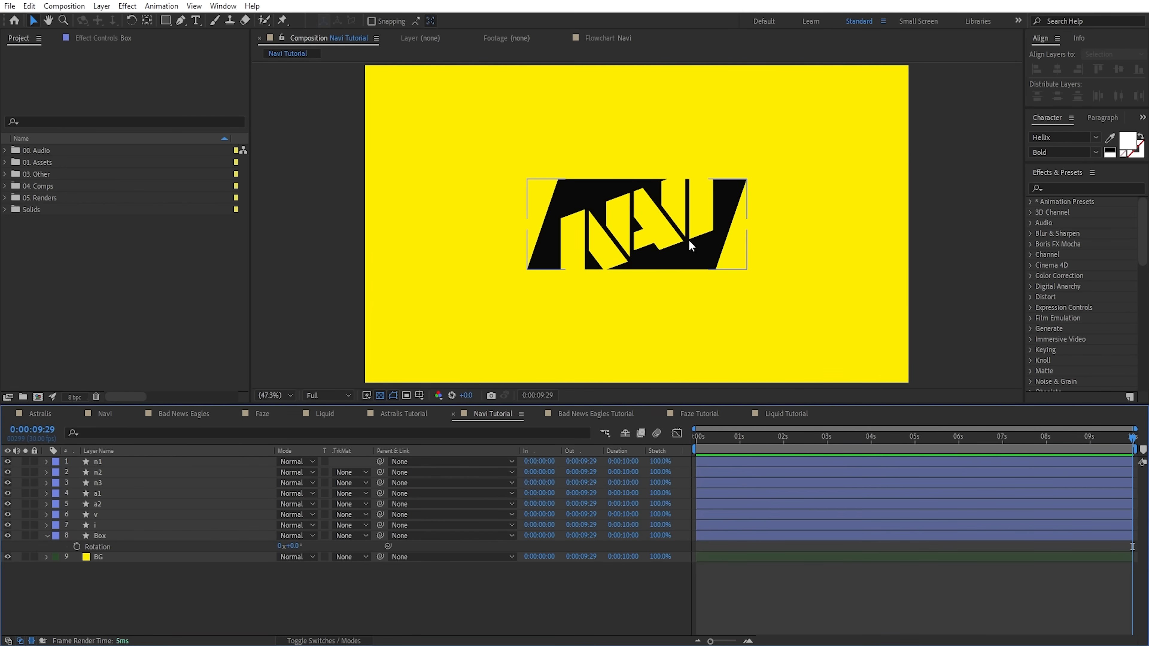
- Stretch the unrotated Box horizontally past both edges of the composition by moving its end vertices
{"action": "left_click", "coordinate": [699, 252]}
{"action": "key", "text": "g"}
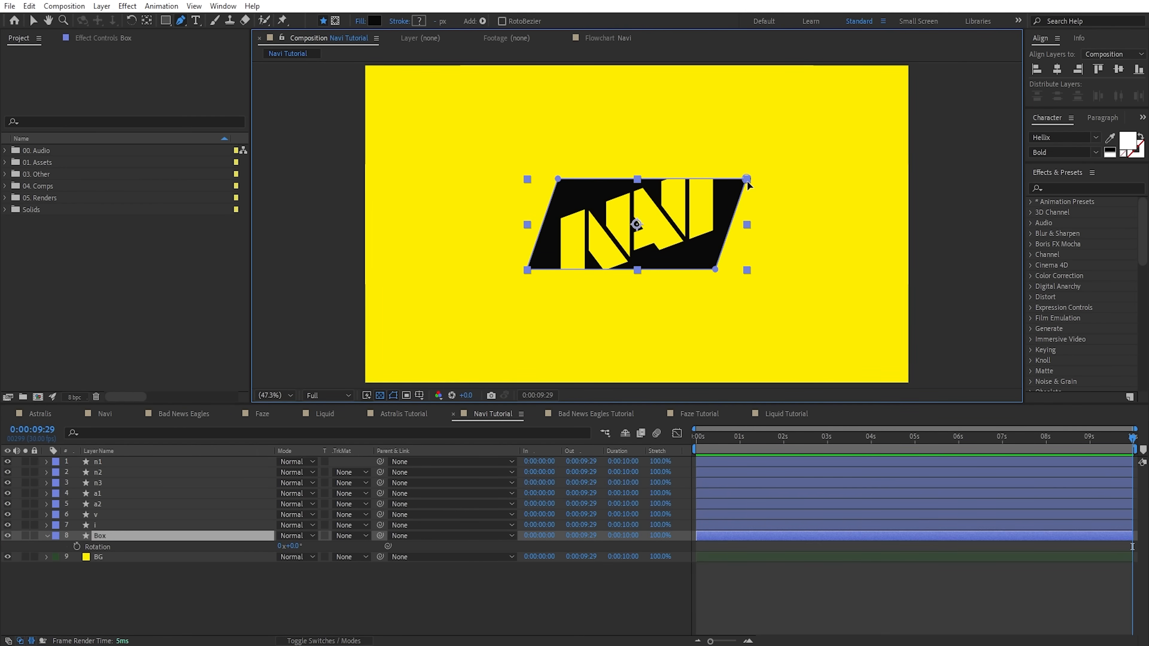
{"action": "key", "text": "v"}
{"action": "left_click_drag", "start_coordinate": [745, 192], "coordinate": [947, 190]}
{"action": "left_click_drag", "start_coordinate": [498, 164], "coordinate": [607, 286]}
{"action": "left_click_drag", "start_coordinate": [558, 180], "coordinate": [307, 180]}
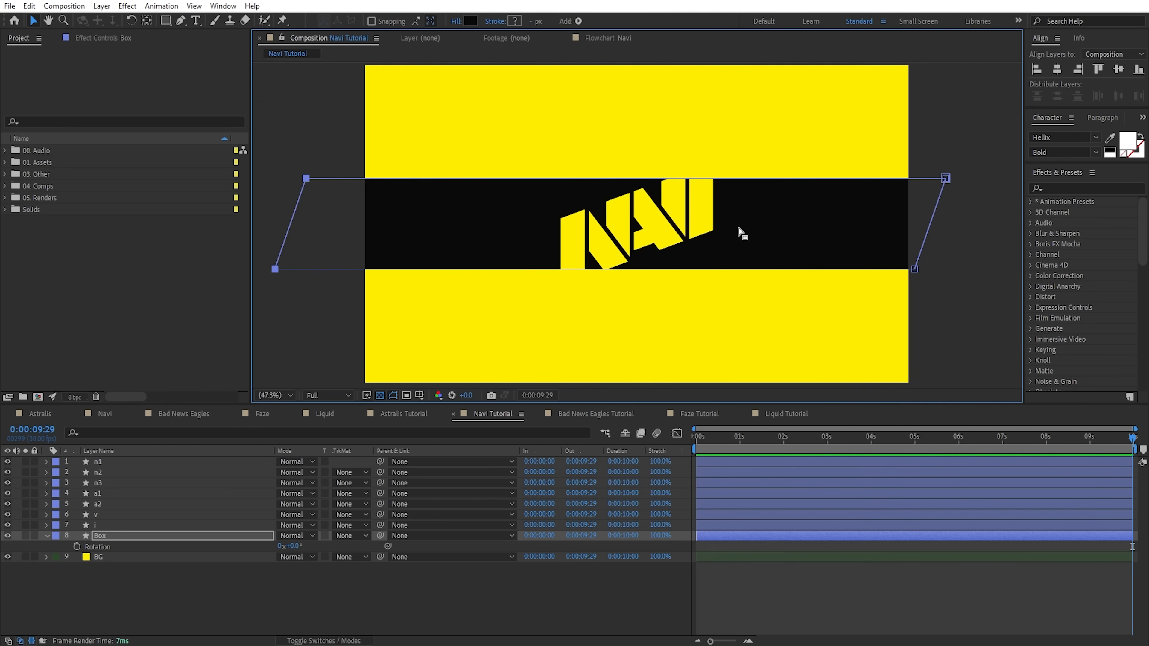
- Reveal the Box layer's Scale, and undo its stretch and rotation changes
{"action": "left_click", "coordinate": [741, 233]}
{"action": "key", "text": "s"}
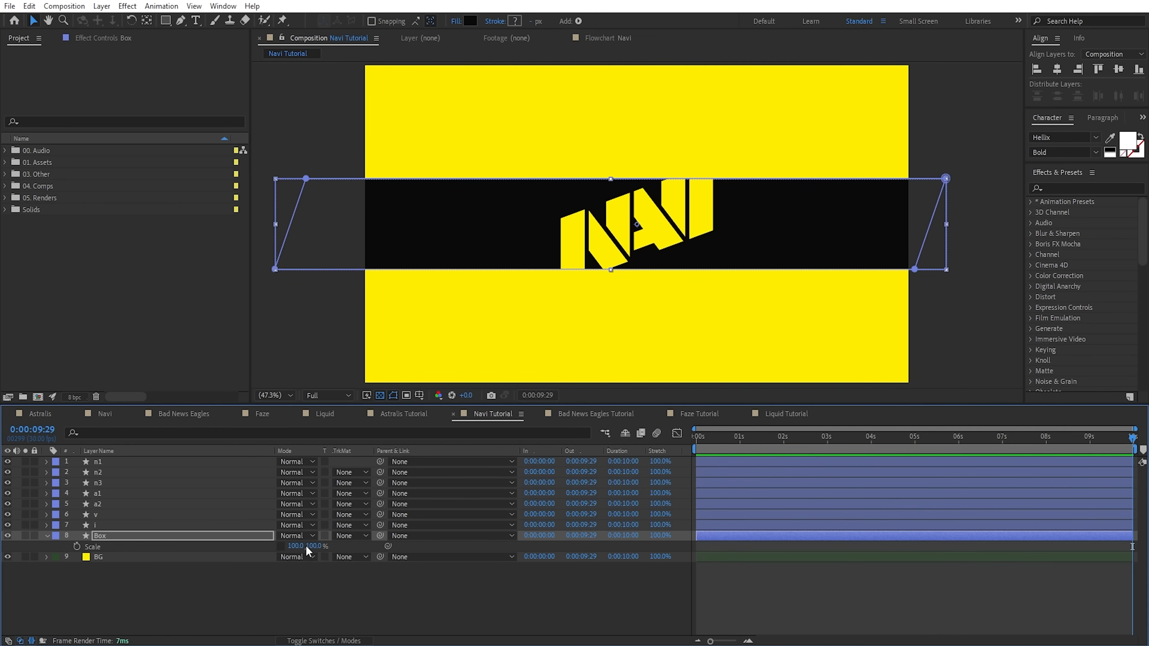
{"action": "mouse_move", "coordinate": [306, 550]}
{"action": "left_mouse_down"}
{"action": "mouse_move", "coordinate": [274, 551]}
{"action": "mouse_move", "coordinate": [310, 557]}
{"action": "left_mouse_up"}
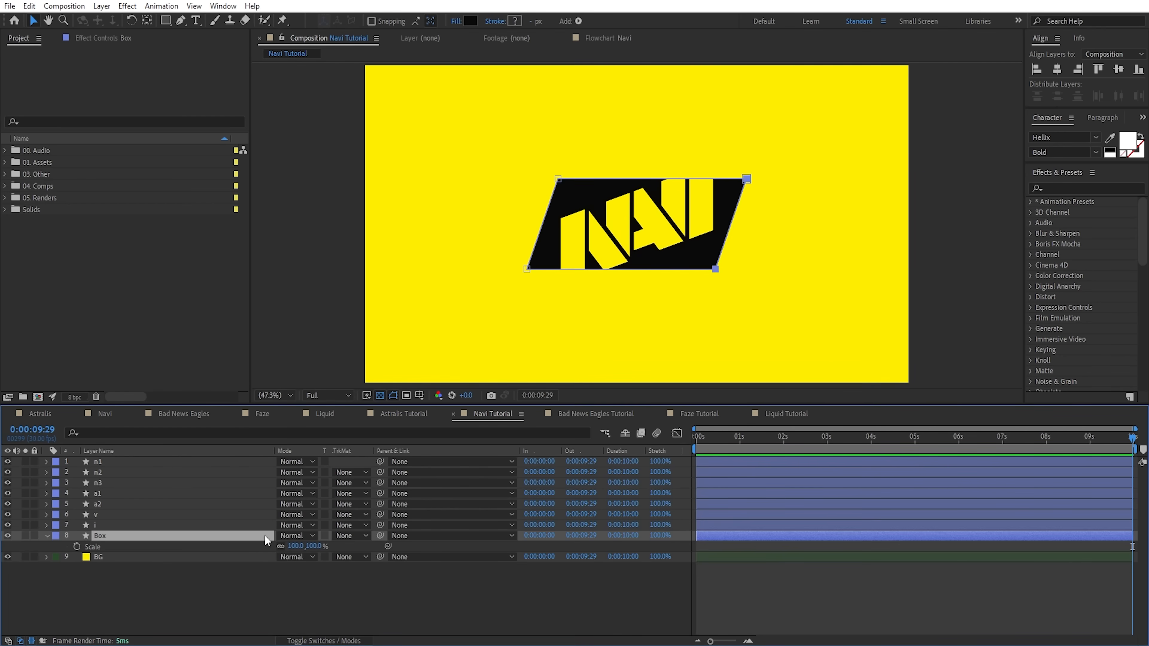
{"action": "left_click", "coordinate": [266, 536]}
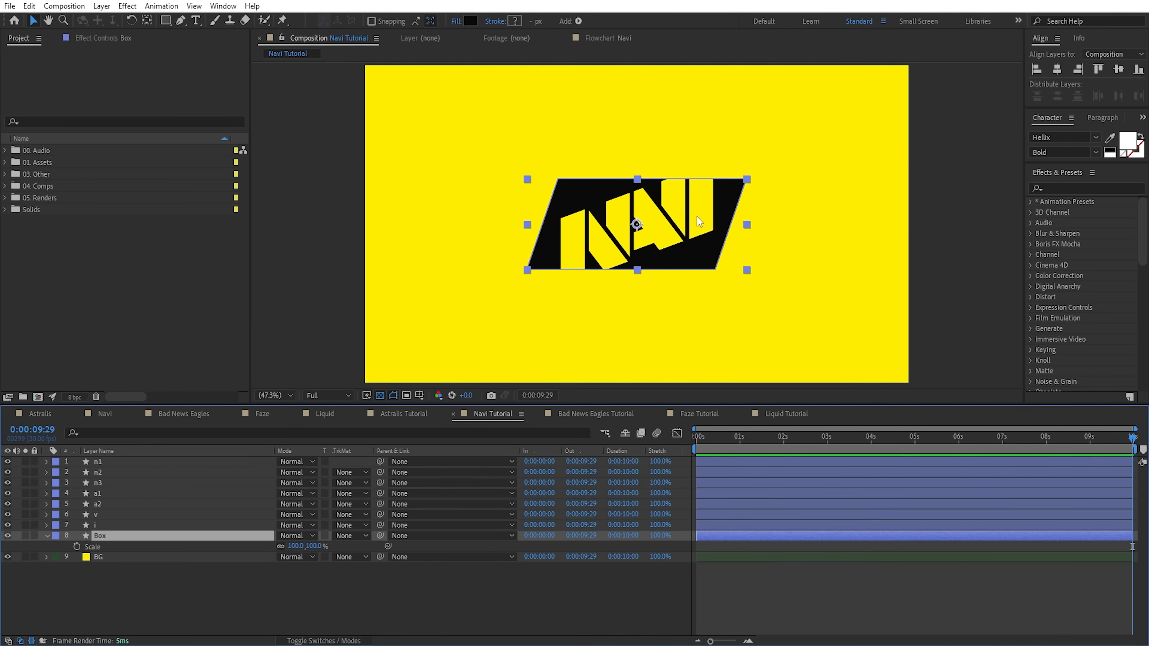
{"action": "key", "text": "ctrl+z"}
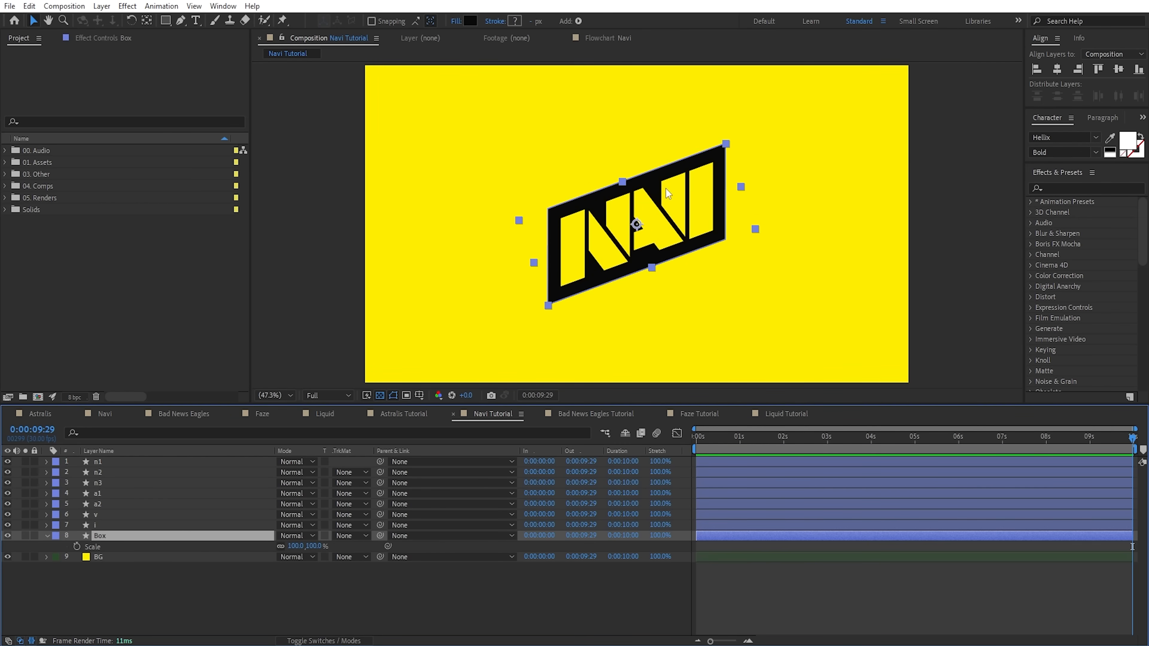
- Compare the Rotation of letter layers n1 through i with that of the Box layer, and collapse the properties
{"action": "left_click", "coordinate": [109, 525]}
{"action": "left_click", "coordinate": [108, 461], "text": "shift"}
{"action": "key", "text": "r"}
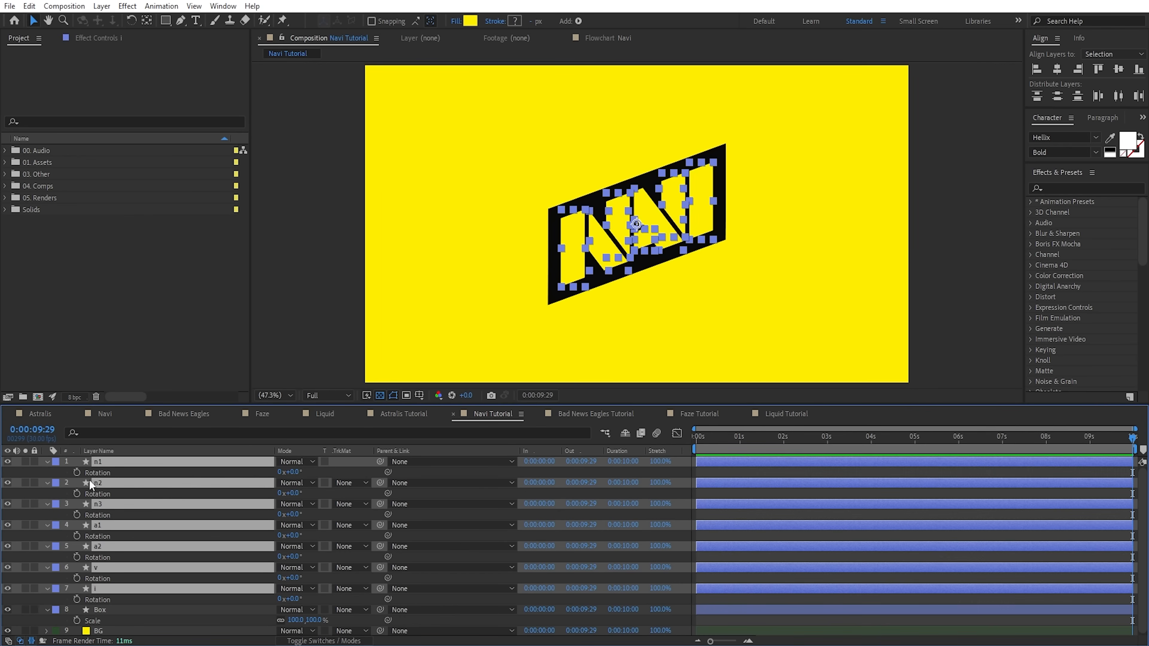
{"action": "key", "text": "r"}
{"action": "left_click", "coordinate": [289, 605]}
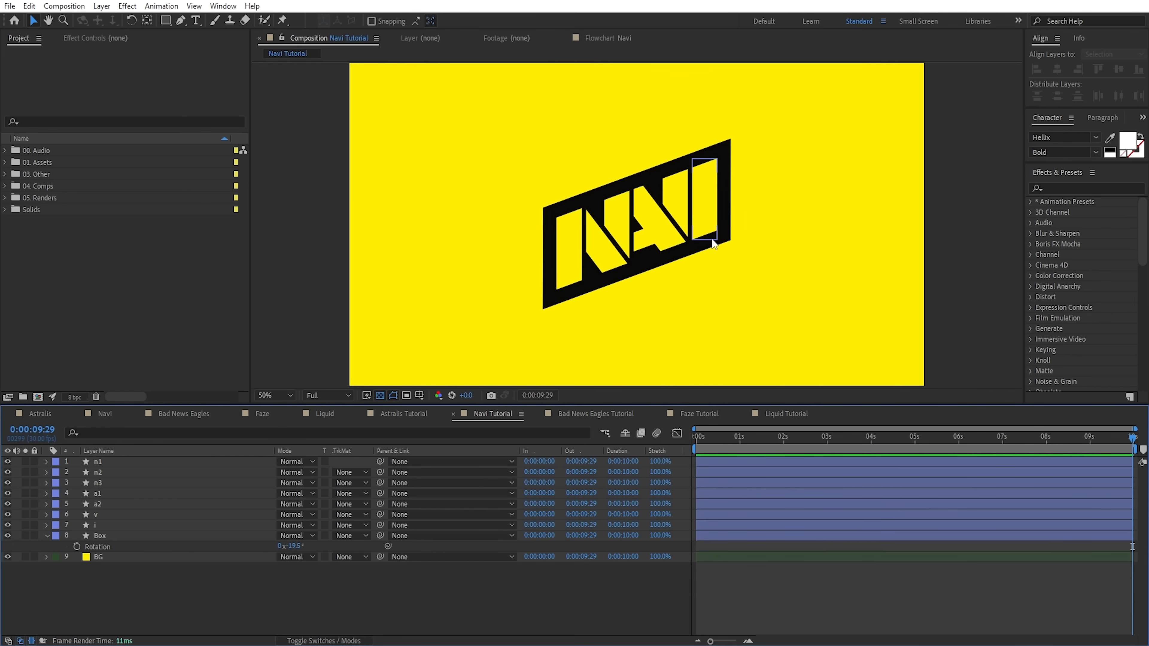
{"action": "left_click", "coordinate": [290, 570]}
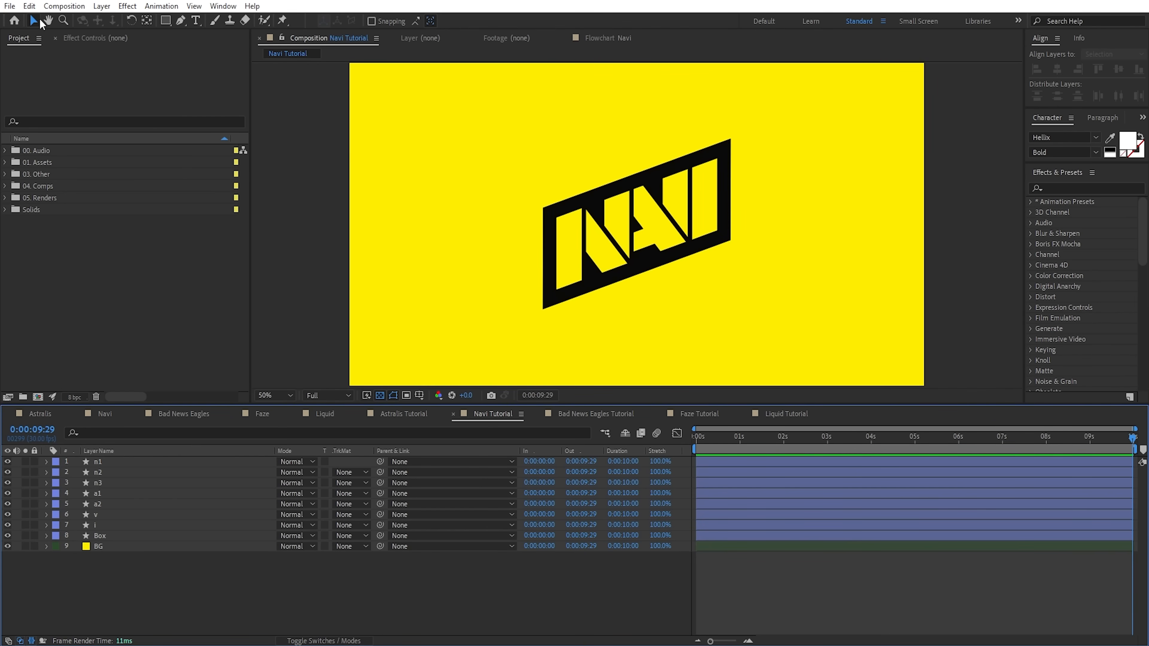
- Add a null object to the Navi Tutorial composition and rename it Rotation
{"action": "left_click", "coordinate": [102, 6]}
{"action": "left_click", "coordinate": [342, 89]}
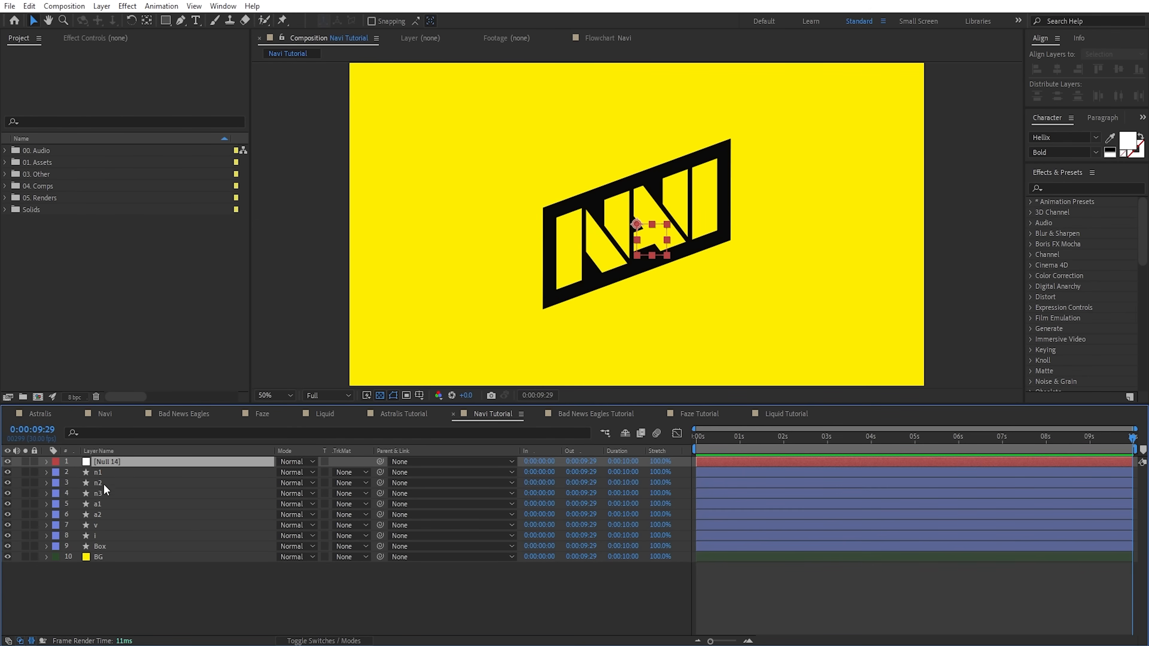
{"action": "key", "text": "Return"}
{"action": "type", "text": "Rotatio"}
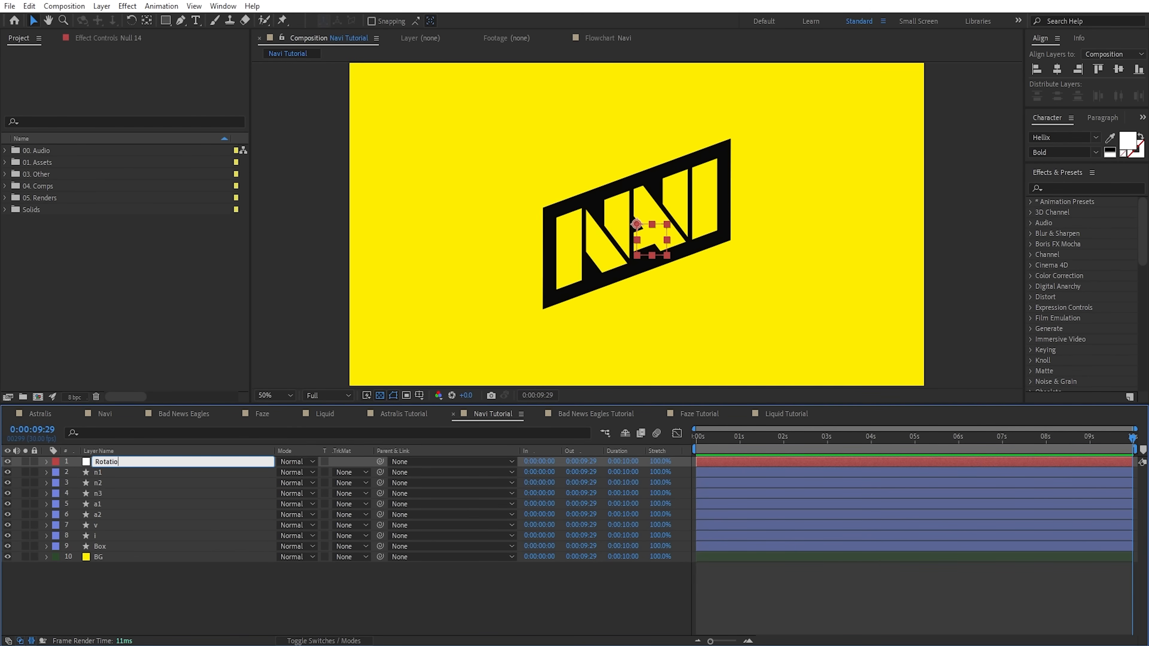
{"action": "type", "text": "n"}
{"action": "key", "text": "Return"}
- Parent the Box and letter layers n1 through i to the Rotation null
{"action": "left_click", "coordinate": [109, 546]}
{"action": "left_click", "coordinate": [113, 474], "text": "shift"}
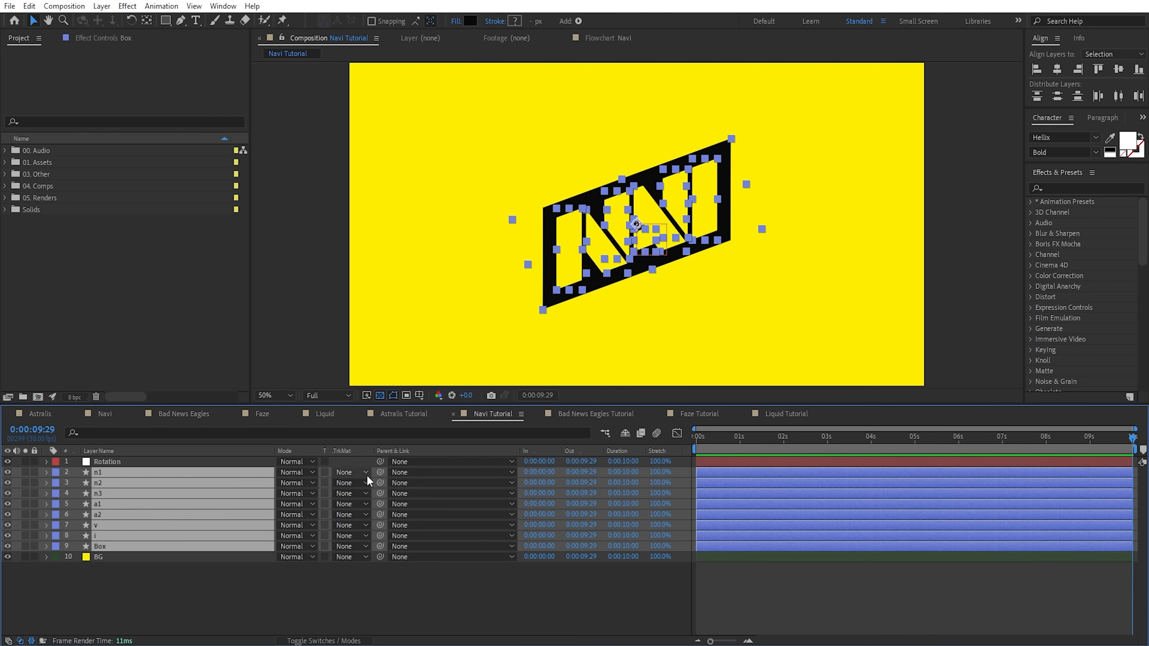
{"action": "left_click_drag", "start_coordinate": [380, 472], "coordinate": [169, 461]}
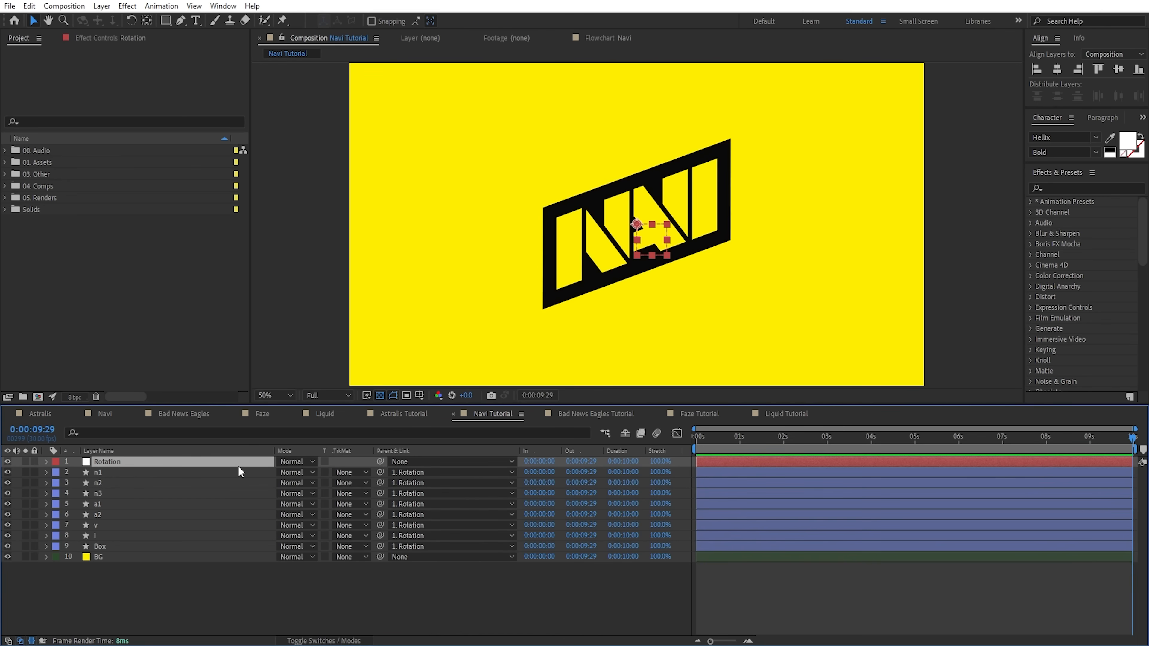
- Set the Rotation null's rotation to 19.5°, and reveal the Box layer's Rotation
{"action": "key", "text": "r"}
{"action": "left_click", "coordinate": [292, 472]}
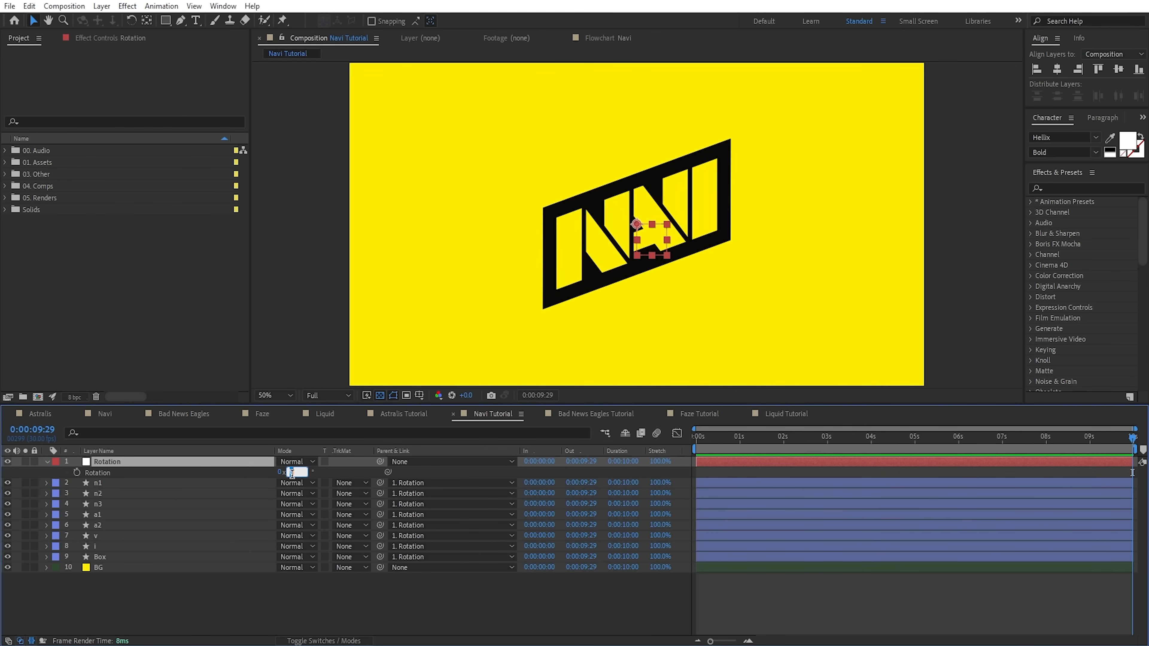
{"action": "type", "text": "19.5"}
{"action": "key", "text": "Return"}
{"action": "left_click", "coordinate": [265, 557]}
{"action": "key", "text": "r"}
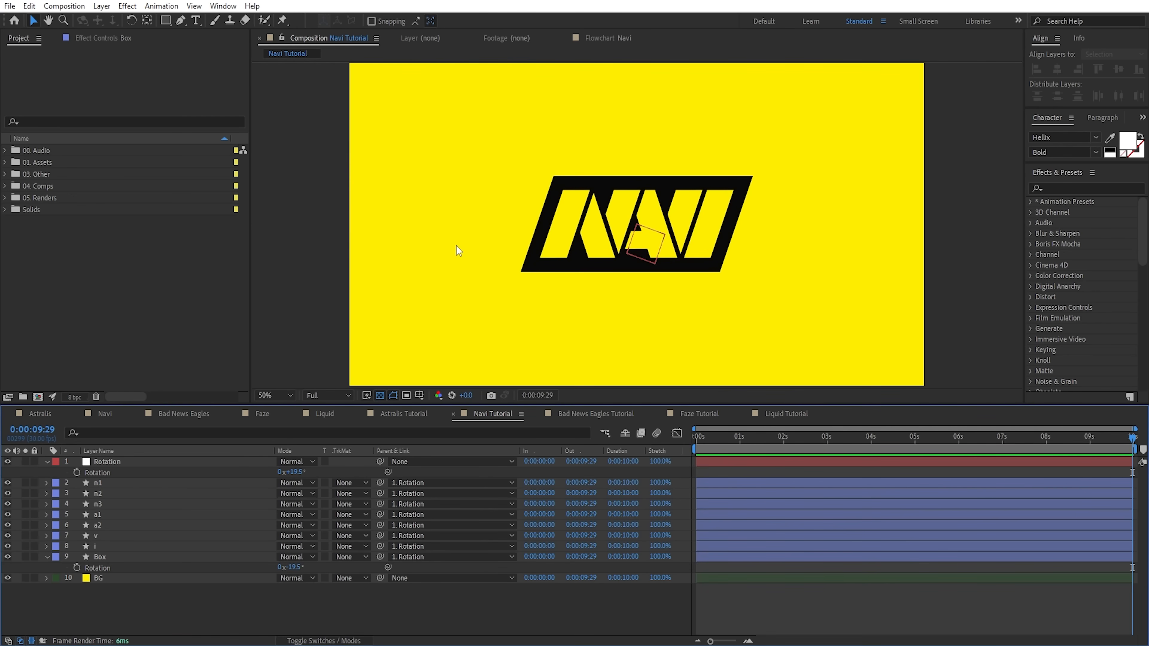
- Try parenting letter layers n1 through i to the Box while squashing it vertically, and undo the changes
{"action": "left_click", "coordinate": [104, 483]}
{"action": "left_click", "coordinate": [100, 546], "text": "shift"}
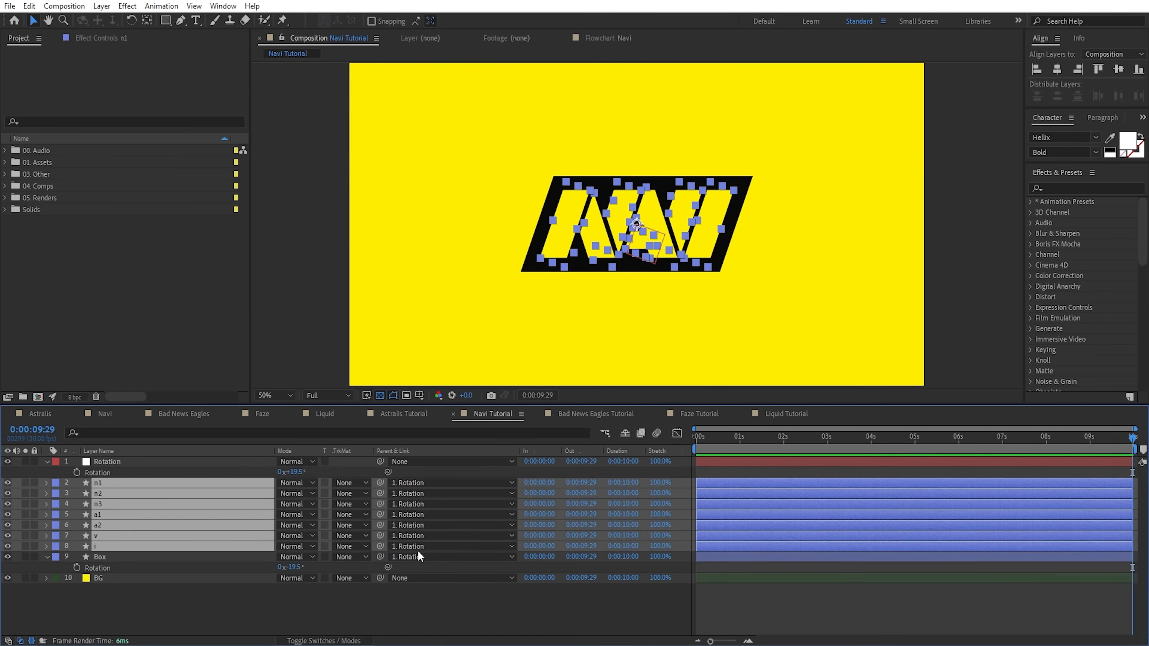
{"action": "left_click_drag", "start_coordinate": [380, 547], "coordinate": [154, 559]}
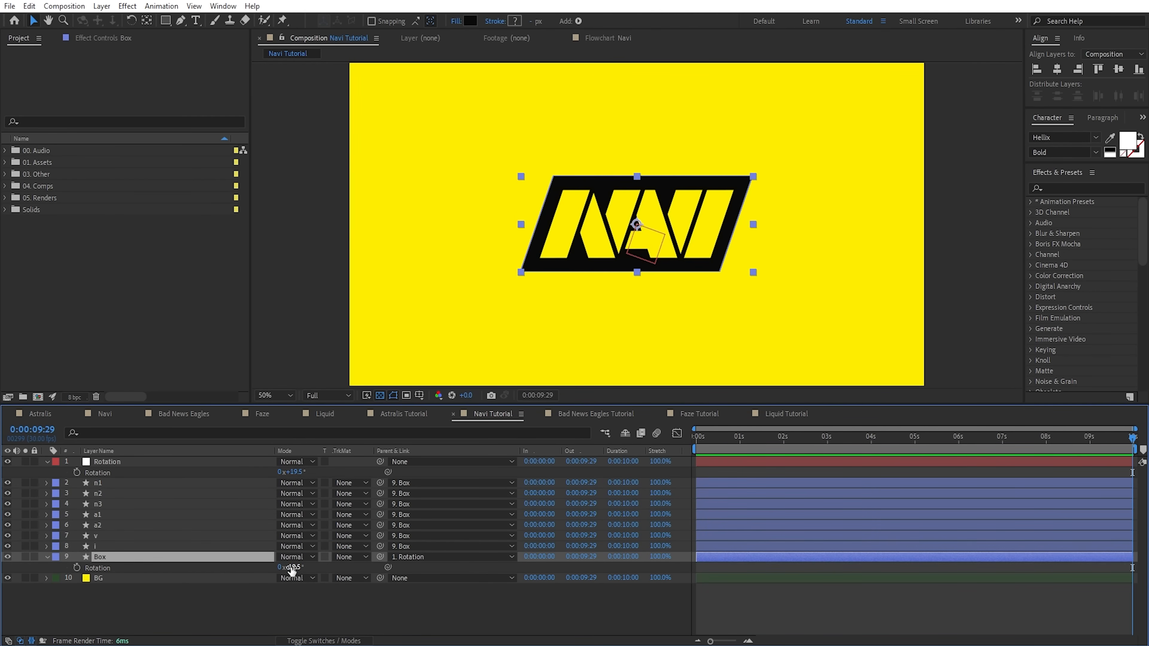
{"action": "mouse_move", "coordinate": [291, 571]}
{"action": "left_mouse_down"}
{"action": "mouse_move", "coordinate": [307, 571]}
{"action": "mouse_move", "coordinate": [292, 571]}
{"action": "left_mouse_up"}
{"action": "mouse_move", "coordinate": [637, 180]}
{"action": "left_mouse_down"}
{"action": "mouse_move", "coordinate": [633, 217]}
{"action": "mouse_move", "coordinate": [638, 174]}
{"action": "mouse_move", "coordinate": [637, 194]}
{"action": "left_mouse_up"}
{"action": "key", "text": "ctrl+z"}
{"action": "left_click", "coordinate": [117, 555]}
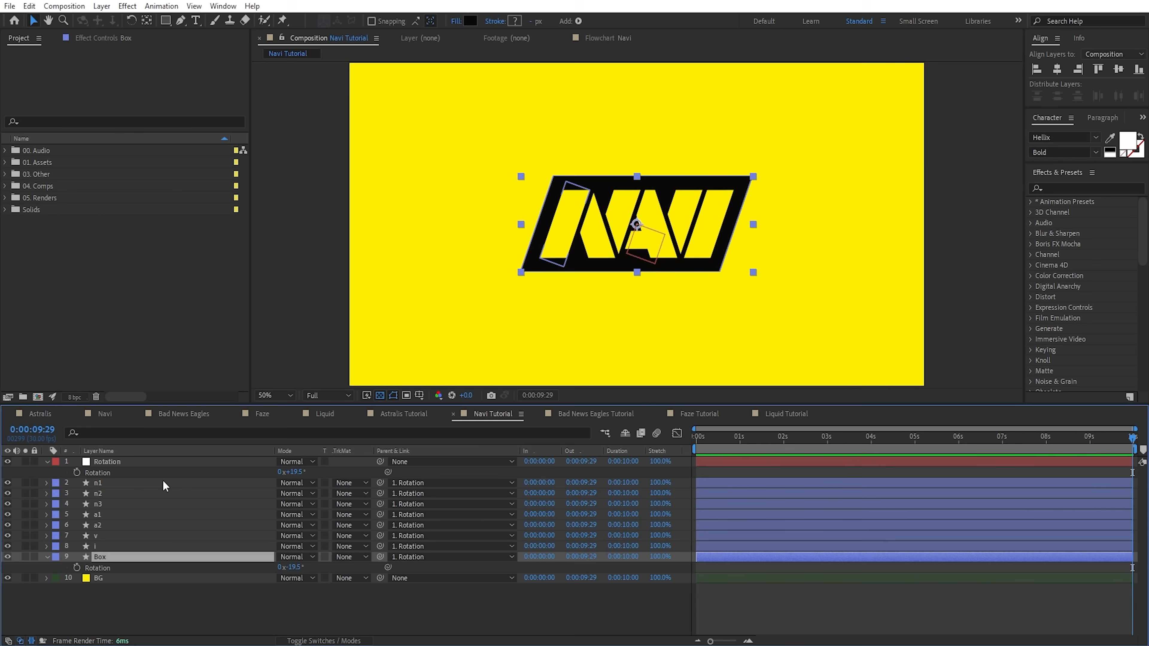
{"action": "left_click", "coordinate": [116, 464]}
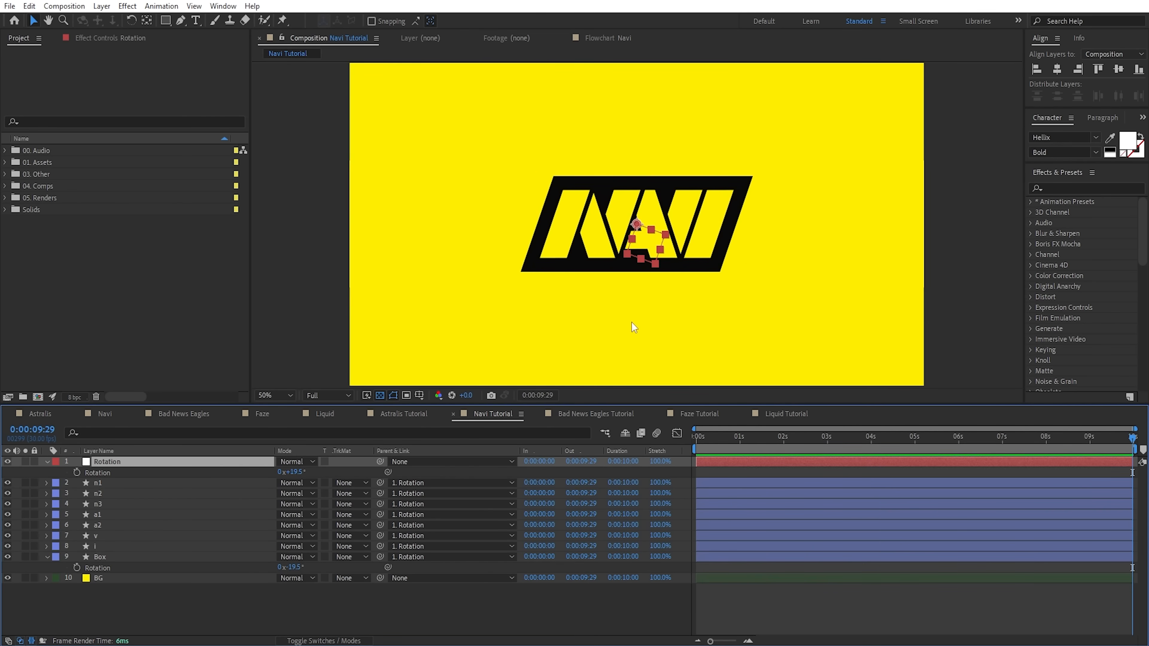
- Keyframe the Box's unlinked Scale from 100, 0% at 0:00:00:10 to 100, 100% at 0:00:01:00
{"action": "left_click", "coordinate": [125, 558]}
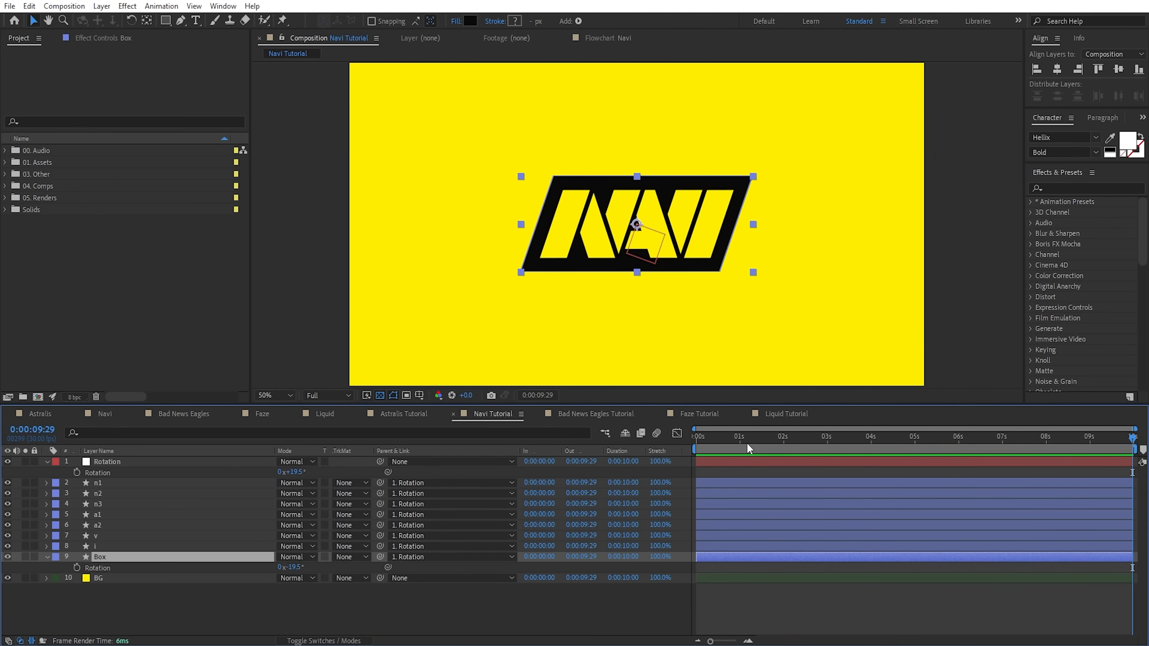
{"action": "left_click_drag", "start_coordinate": [747, 446], "coordinate": [710, 445]}
{"action": "key", "text": "alt+shift+s"}
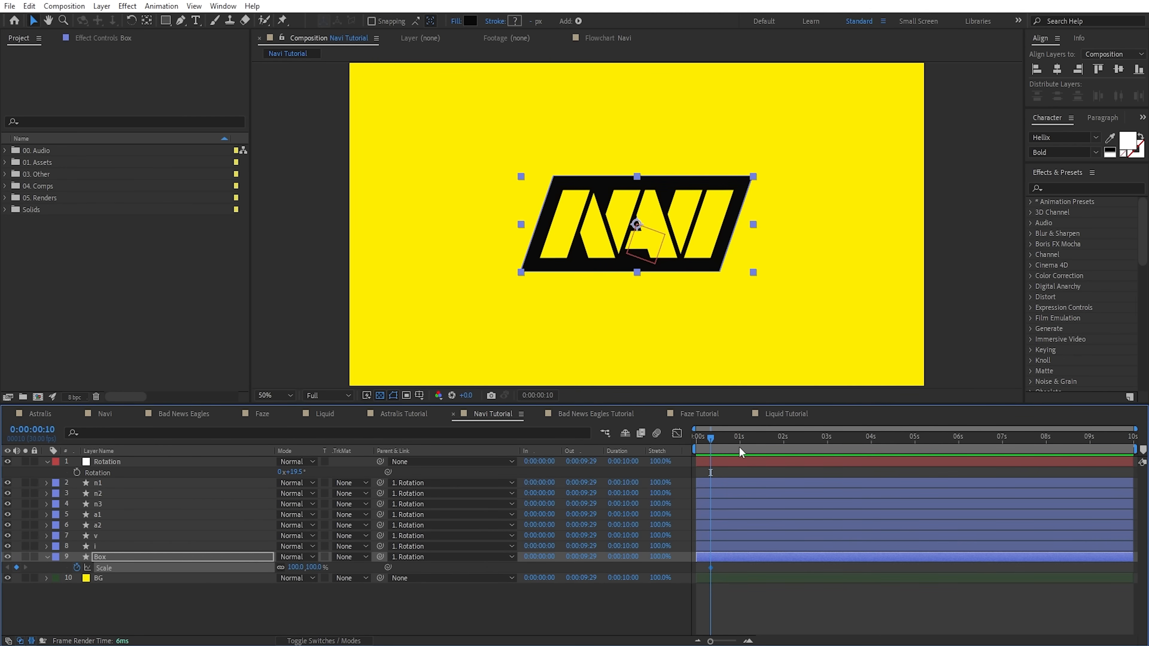
{"action": "key", "text": "shift+Page_Down"}
{"action": "key", "text": "shift+Page_Down"}
{"action": "left_click", "coordinate": [709, 437]}
{"action": "left_click", "coordinate": [279, 565]}
{"action": "left_click", "coordinate": [317, 568]}
{"action": "type", "text": "0"}
{"action": "key", "text": "Return"}
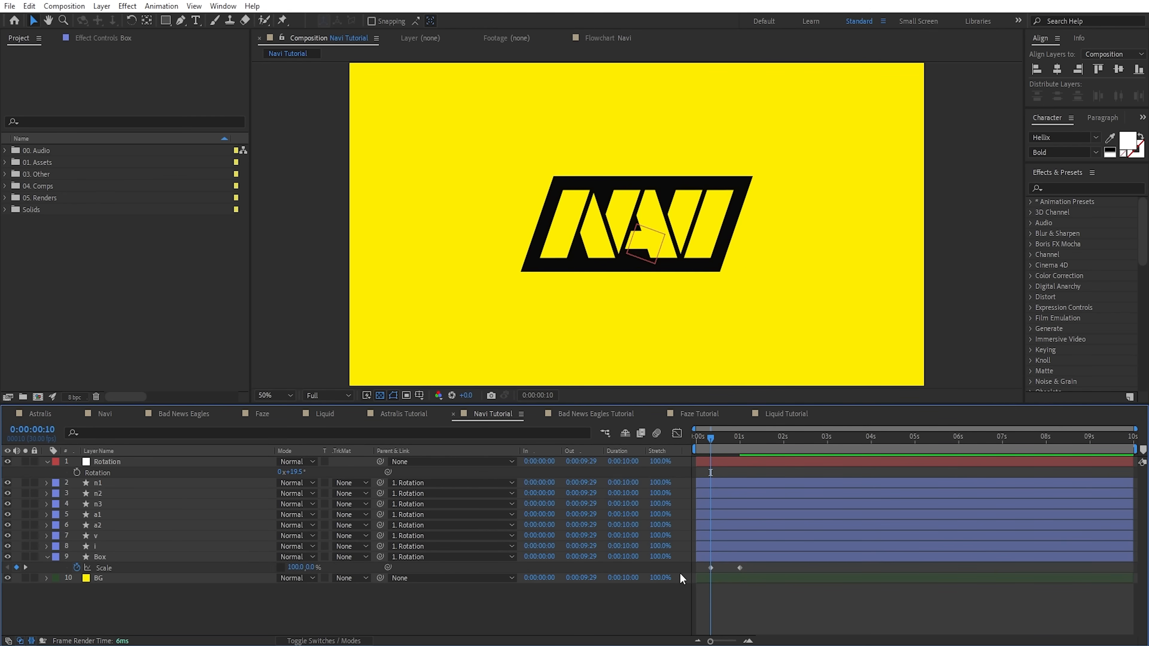
- Ease the Box's Scale keyframe at 0:00:01:00 with 100% incoming influence, and scrub through the result
{"action": "right_click", "coordinate": [739, 568]}
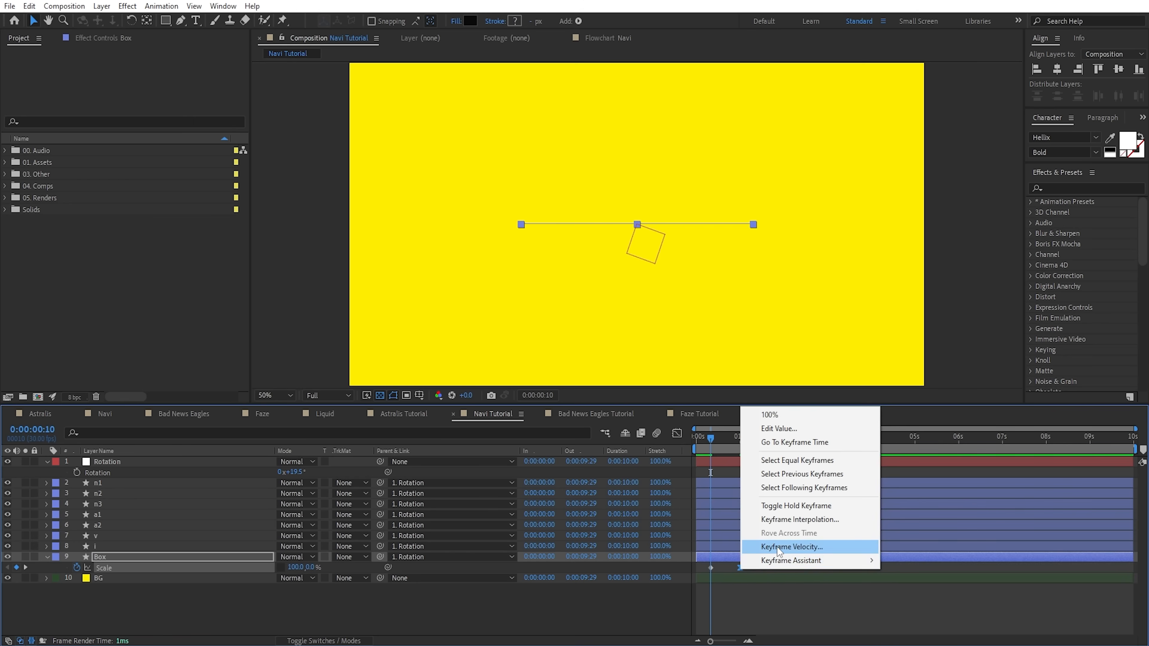
{"action": "left_click", "coordinate": [768, 550]}
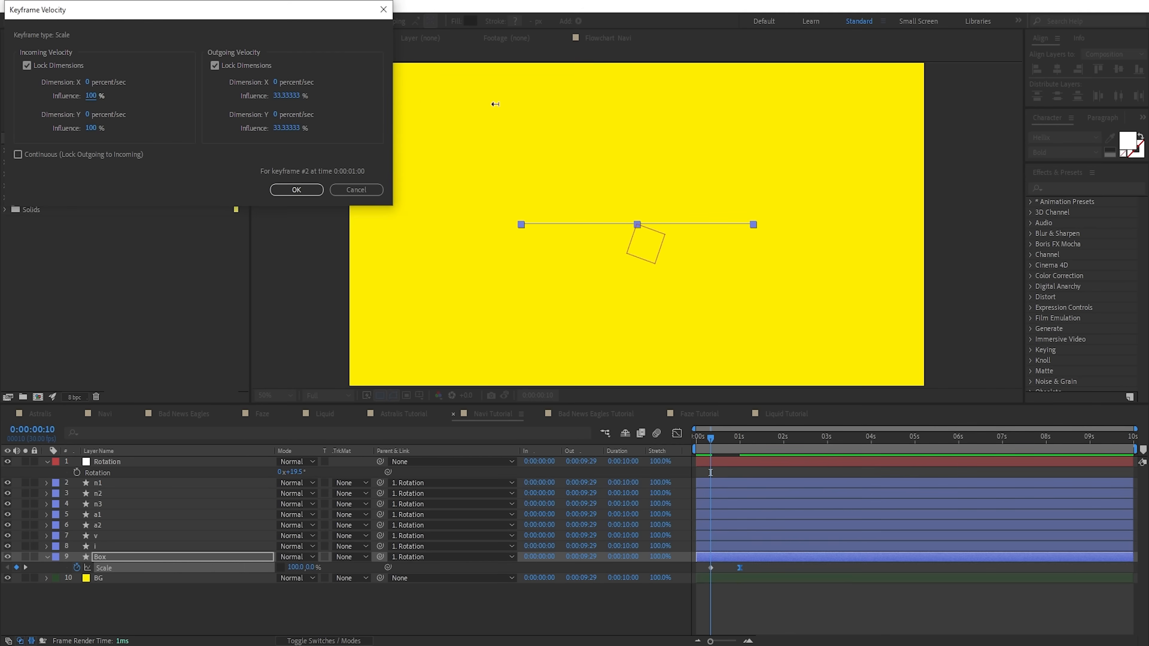
{"action": "left_click", "coordinate": [306, 189]}
{"action": "left_click_drag", "start_coordinate": [729, 437], "coordinate": [757, 448]}
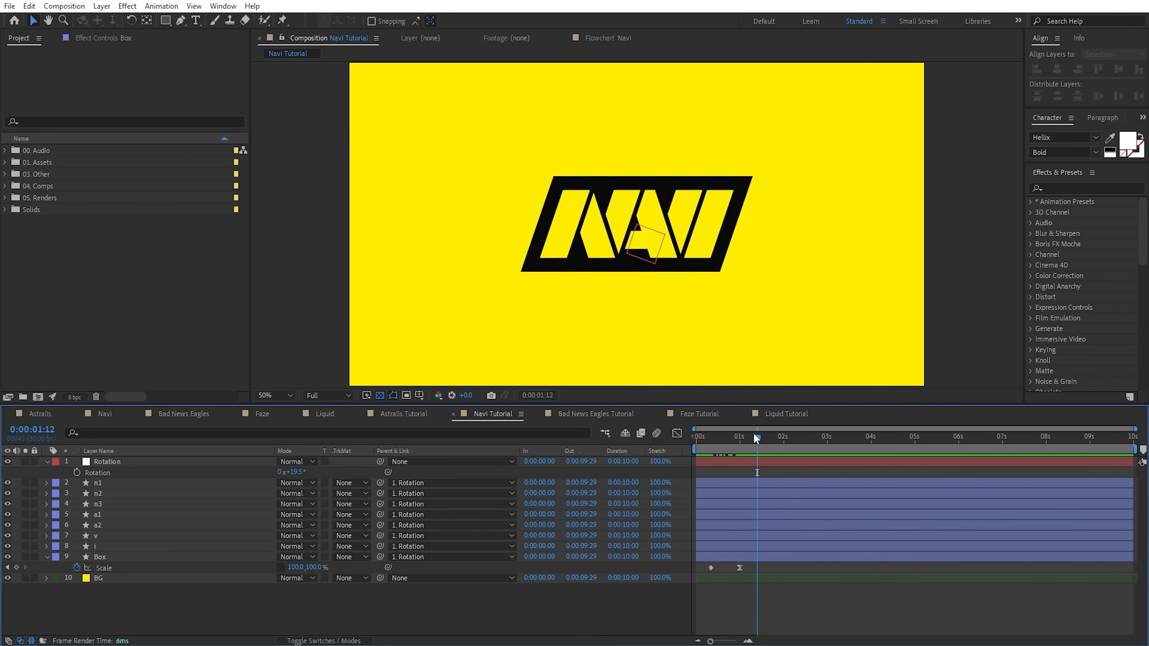
- Add a keyframe to the Path of the Box's Rectangle 1 and move it to 0:00:02:17
{"action": "left_click", "coordinate": [759, 558]}
{"action": "left_click", "coordinate": [47, 557]}
{"action": "left_click", "coordinate": [47, 557]}
{"action": "left_click", "coordinate": [61, 565]}
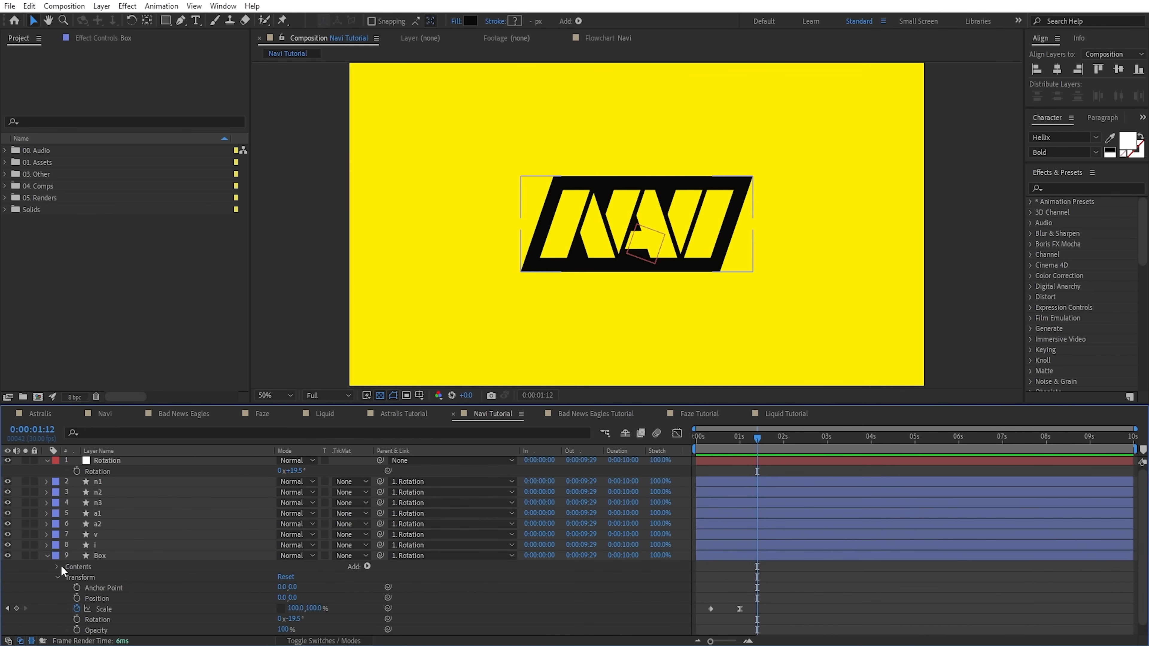
{"action": "left_click", "coordinate": [57, 567]}
{"action": "left_click", "coordinate": [68, 578]}
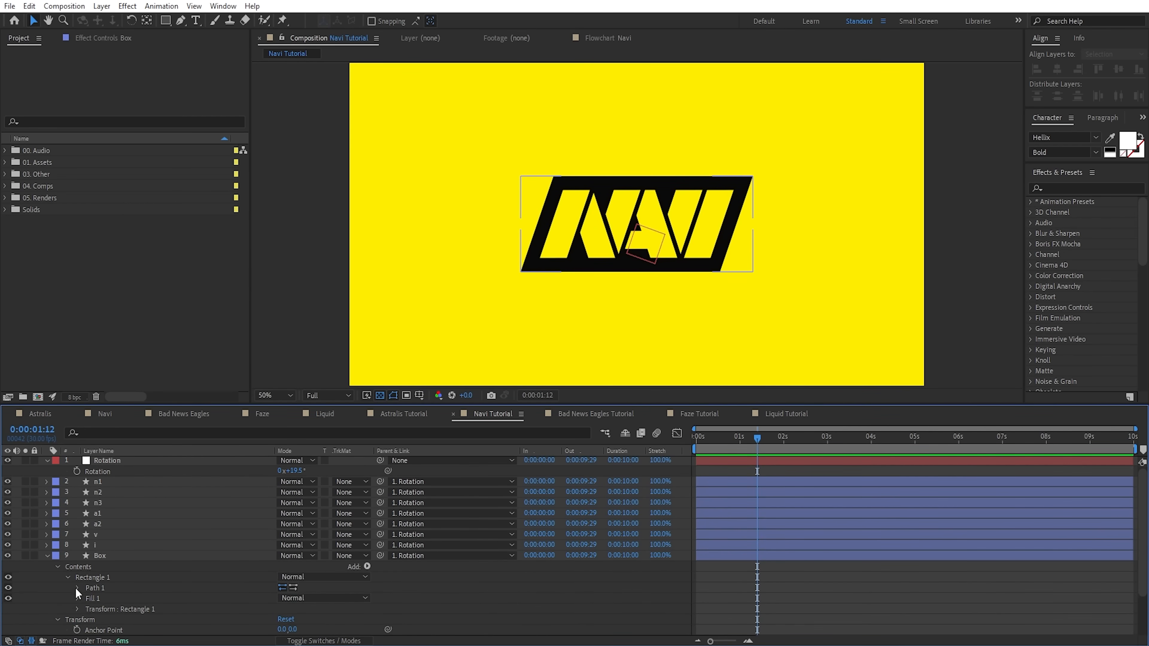
{"action": "left_click", "coordinate": [77, 588]}
{"action": "left_click", "coordinate": [97, 599]}
{"action": "scroll", "coordinate": [787, 592], "scroll_direction": "down", "scroll_amount": 3}
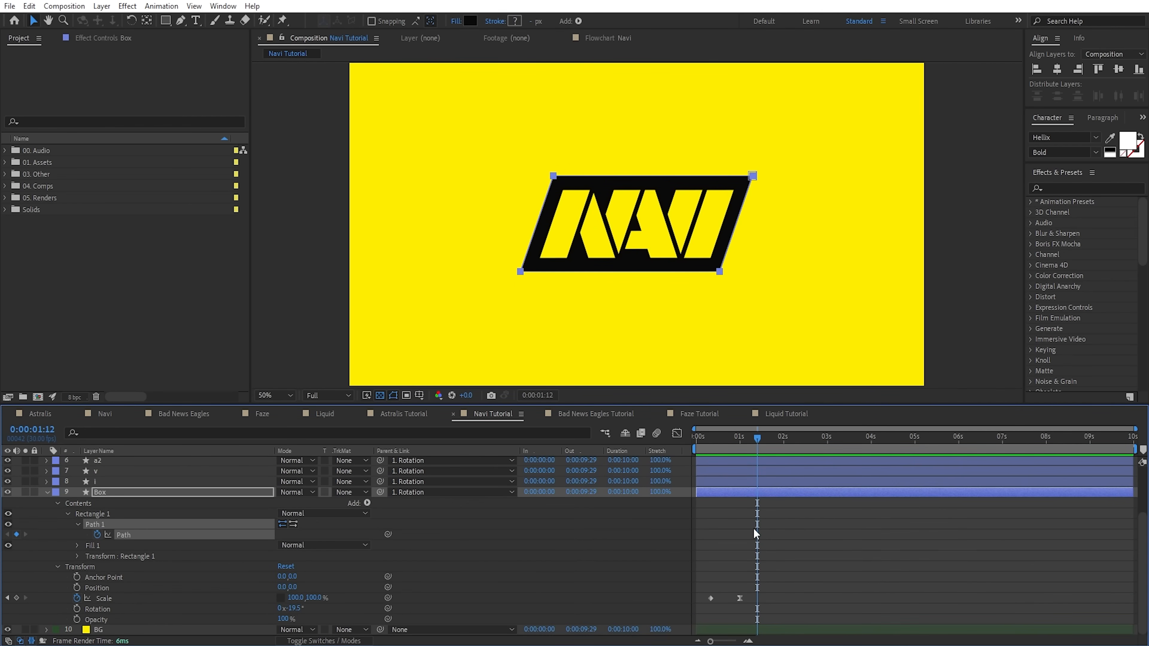
{"action": "left_click_drag", "start_coordinate": [757, 535], "coordinate": [808, 535]}
- At 0:00:01:12, shift the Box path's two right vertices horizontally beyond the composition's right edge
{"action": "left_click_drag", "start_coordinate": [792, 166], "coordinate": [680, 292]}
{"action": "key", "text": "shift+Right"}
{"action": "key", "text": "shift+Right"}
{"action": "key", "text": "shift+Right"}
{"action": "key", "text": "shift+Right"}
{"action": "key", "text": "shift+Right"}
{"action": "key", "text": "shift+Right"}
{"action": "key", "text": "shift+Right"}
{"action": "key", "text": "shift+Right"}
{"action": "key", "text": "shift+Right"}
{"action": "key", "text": "shift+Right"}
{"action": "key", "text": "shift+Right"}
{"action": "key", "text": "shift+Right"}
{"action": "key", "text": "shift+Right"}
{"action": "key", "text": "shift+Right"}
{"action": "key", "text": "shift+Right"}
{"action": "key", "text": "shift+Right"}
{"action": "key", "text": "shift+Right"}
{"action": "key", "text": "shift+Right"}
{"action": "key", "text": "shift+Right"}
{"action": "key", "text": "shift+Right"}
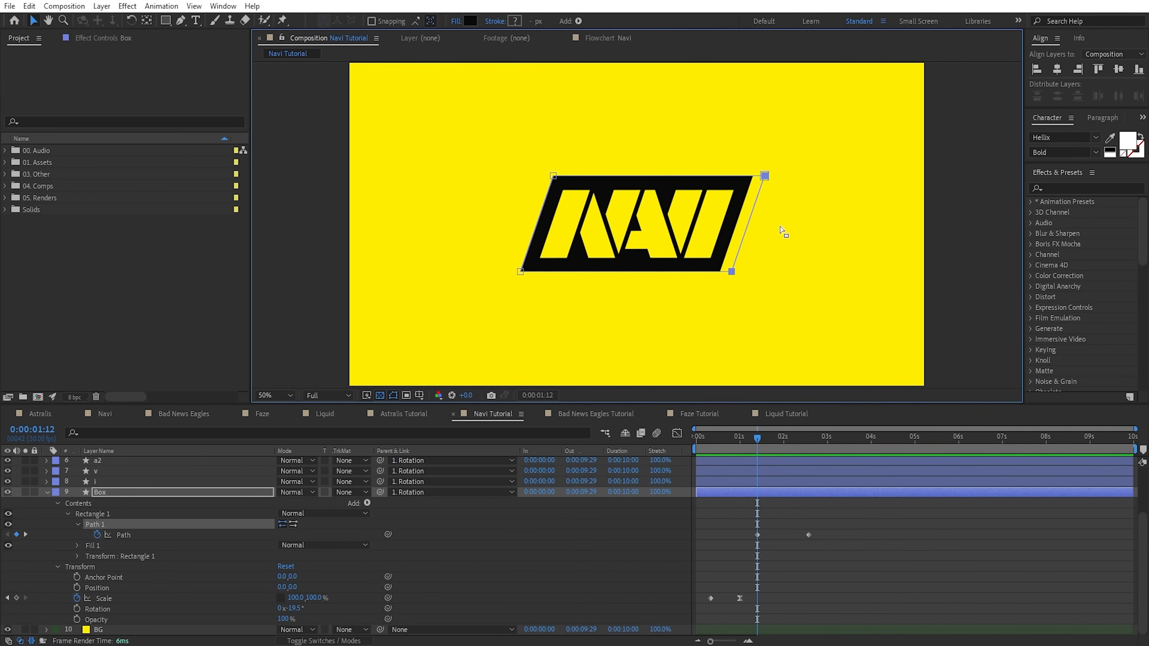
{"action": "key", "text": "shift+Right"}
{"action": "key", "text": "shift+Right"}
{"action": "key", "text": "shift+Right"}
{"action": "key", "text": "shift+Right"}
{"action": "key", "text": "shift+Right"}
{"action": "key", "text": "shift+Right"}
{"action": "key", "text": "shift+Right"}
{"action": "key", "text": "shift+Right"}
{"action": "key", "text": "shift+Right"}
{"action": "key", "text": "shift+Right"}
{"action": "key", "text": "shift+Right"}
{"action": "key", "text": "shift+Right"}
{"action": "key", "text": "shift+Right"}
{"action": "key", "text": "shift+Right"}
{"action": "key", "text": "shift+Right"}
{"action": "key", "text": "shift+Right"}
{"action": "key", "text": "shift+Right"}
{"action": "key", "text": "shift+Right"}
{"action": "key", "text": "shift+Right"}
{"action": "key", "text": "shift+Right"}
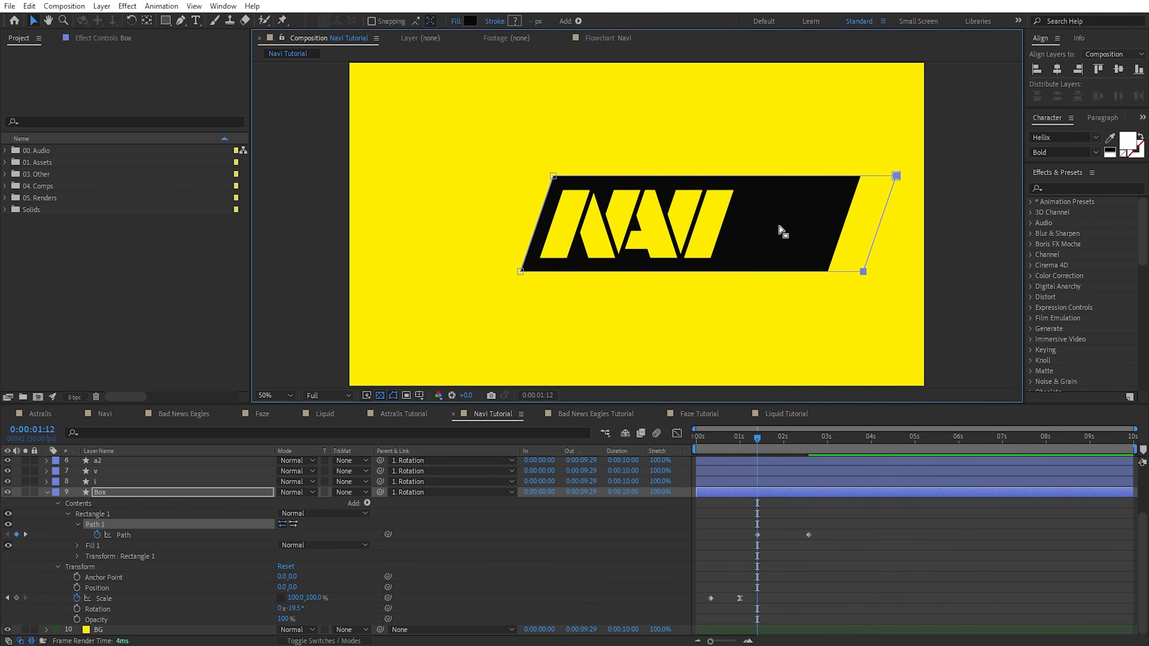
- Shift the Box path's two left vertices horizontally beyond the composition's left edge
{"action": "left_click_drag", "start_coordinate": [408, 151], "coordinate": [660, 292]}
{"action": "key", "text": "shift+Left"}
{"action": "key", "text": "shift+Left"}
{"action": "key", "text": "shift+Left"}
{"action": "key", "text": "shift+Left"}
{"action": "key", "text": "shift+Left"}
{"action": "key", "text": "shift+Left"}
{"action": "key", "text": "shift+Left"}
{"action": "key", "text": "shift+Left"}
{"action": "key", "text": "shift+Left"}
{"action": "key", "text": "shift+Left"}
{"action": "key", "text": "shift+Left"}
{"action": "key", "text": "shift+Left"}
{"action": "key", "text": "shift+Left"}
{"action": "key", "text": "shift+Left"}
{"action": "key", "text": "shift+Left"}
{"action": "key", "text": "shift+Left"}
{"action": "key", "text": "shift+Left"}
{"action": "key", "text": "shift+Left"}
{"action": "key", "text": "shift+Left"}
{"action": "key", "text": "shift+Left"}
{"action": "key", "text": "shift+Left"}
{"action": "key", "text": "shift+Left"}
{"action": "key", "text": "shift+Left"}
{"action": "key", "text": "shift+Left"}
{"action": "key", "text": "shift+Left"}
{"action": "key", "text": "shift+Left"}
{"action": "key", "text": "shift+Left"}
{"action": "key", "text": "shift+Left"}
{"action": "key", "text": "shift+Left"}
{"action": "key", "text": "shift+Left"}
{"action": "key", "text": "shift+Left"}
{"action": "key", "text": "shift+Left"}
{"action": "key", "text": "shift+Left"}
{"action": "key", "text": "shift+Left"}
{"action": "key", "text": "shift+Left"}
{"action": "key", "text": "shift+Left"}
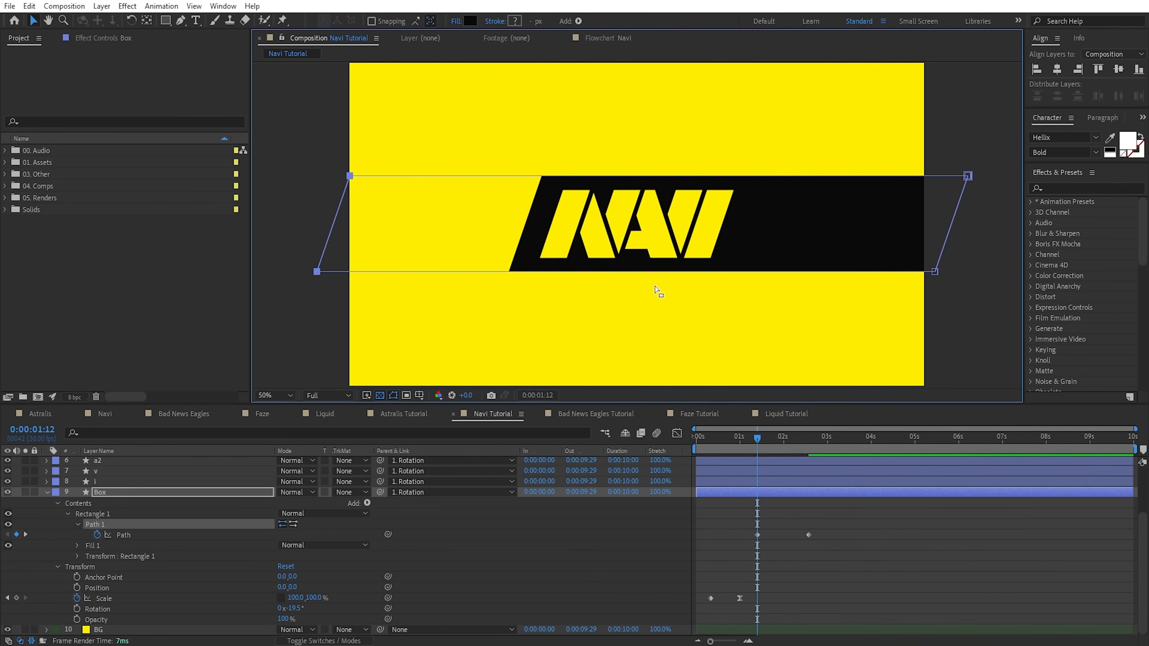
- Set the incoming velocity influence of the Box's Path keyframe at 0:00:02:17 to 100%
{"action": "right_click", "coordinate": [809, 535]}
{"action": "left_click", "coordinate": [855, 514]}
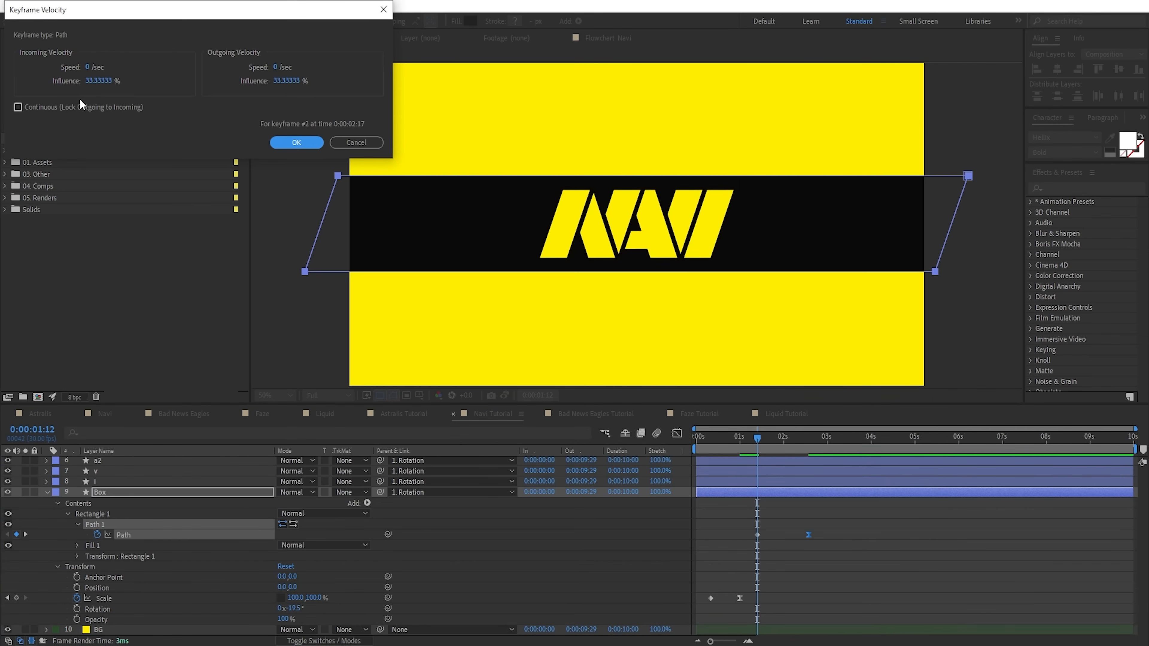
{"action": "left_click", "coordinate": [98, 81]}
{"action": "type", "text": "100"}
{"action": "key", "text": "Return"}
- Retime the Box's two Path keyframes to 0:00:01:00 and 0:00:01:20, and preview the animation
{"action": "key", "text": "shift+Page_Down"}
{"action": "key", "text": "shift+Page_Down"}
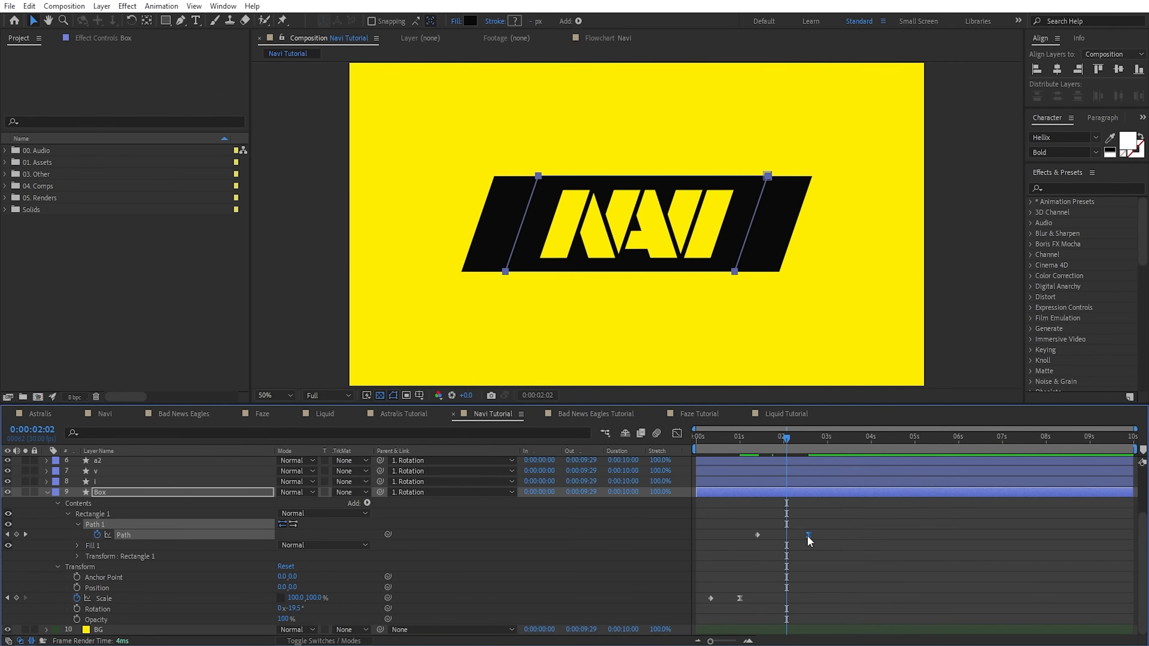
{"action": "left_click_drag", "start_coordinate": [808, 535], "coordinate": [740, 535]}
{"action": "left_click", "coordinate": [837, 530]}
{"action": "left_click_drag", "start_coordinate": [717, 434], "coordinate": [769, 452]}
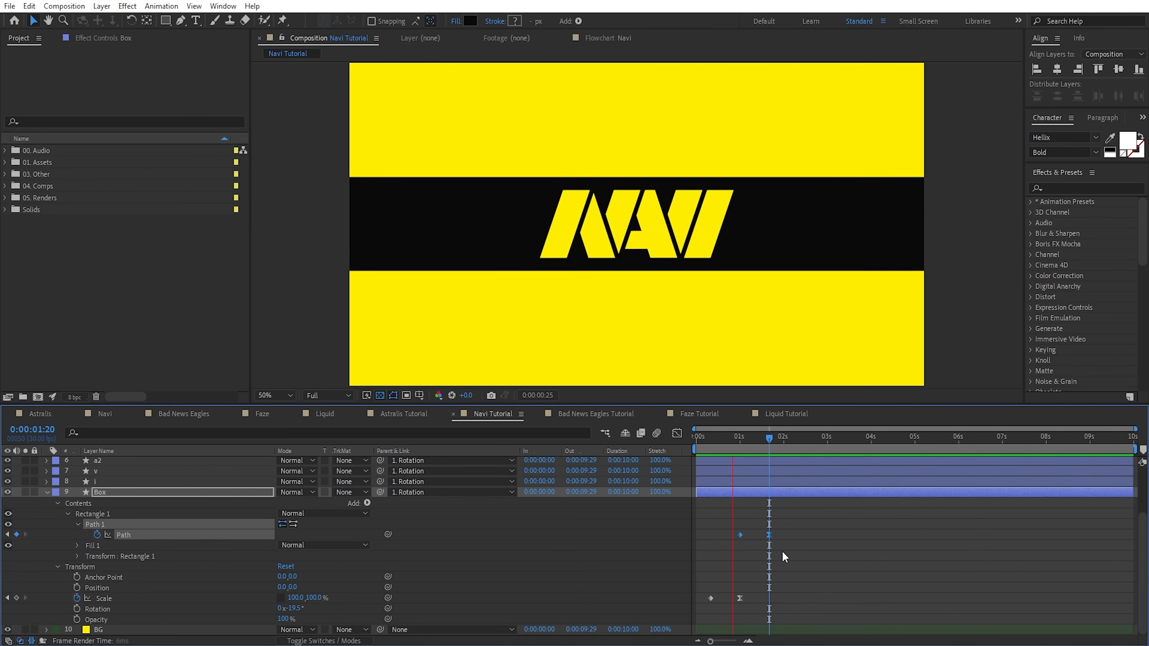
- Keyframe the Rotation null's rotation from 19.5° at 0:00:01:00 to 0° at 0:00:01:20
{"action": "left_click", "coordinate": [200, 520]}
{"action": "scroll", "coordinate": [72, 484], "scroll_direction": "up", "scroll_amount": 3}
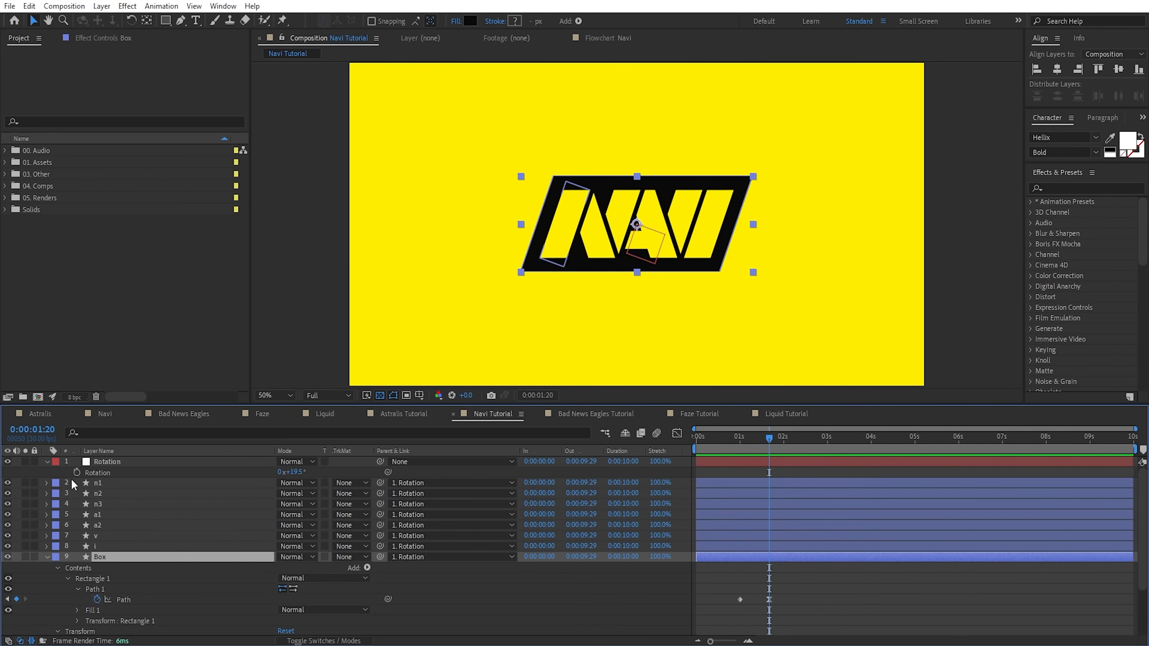
{"action": "left_click", "coordinate": [77, 473]}
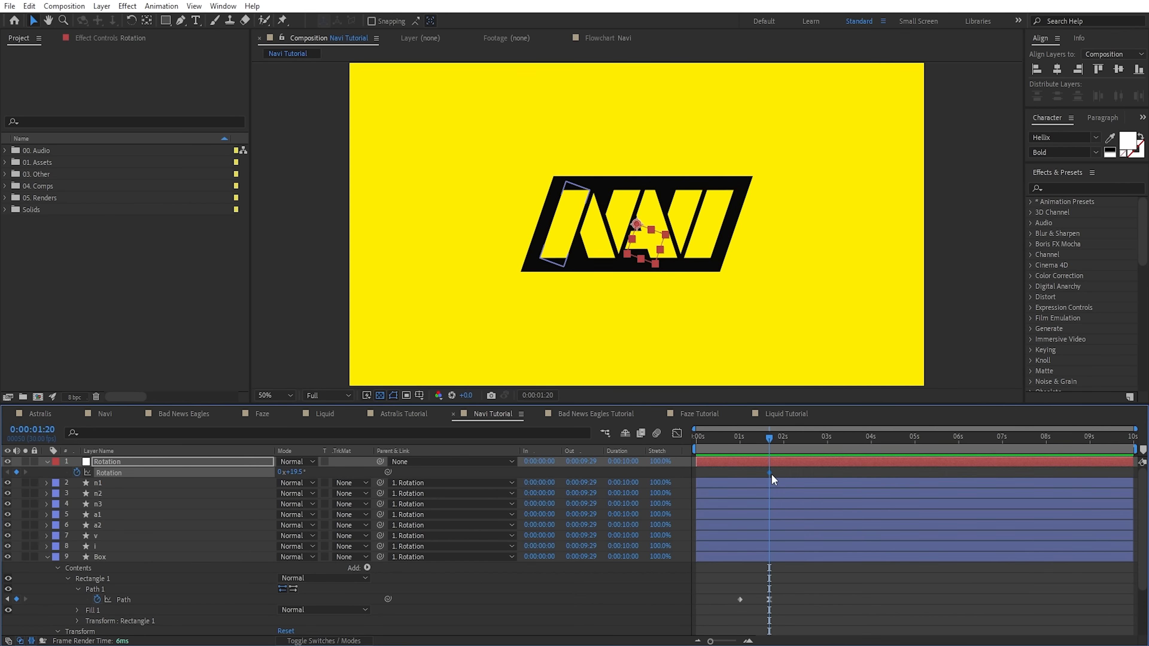
{"action": "left_click_drag", "start_coordinate": [770, 472], "coordinate": [741, 473]}
{"action": "left_click", "coordinate": [740, 437]}
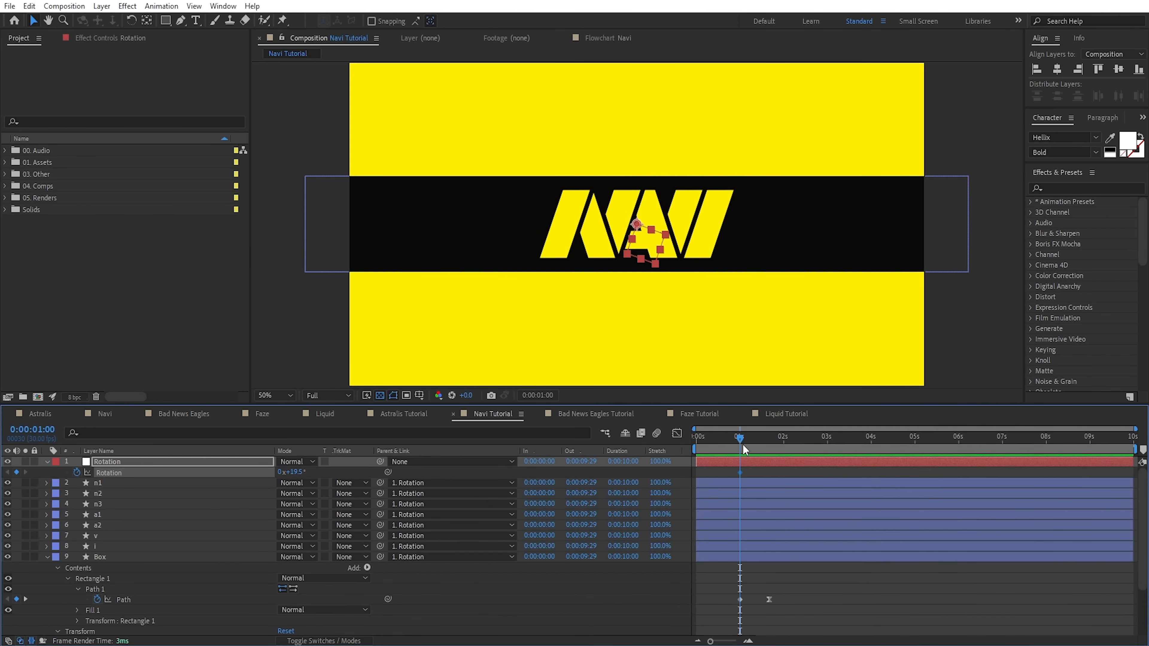
{"action": "left_click_drag", "start_coordinate": [746, 439], "coordinate": [771, 440]}
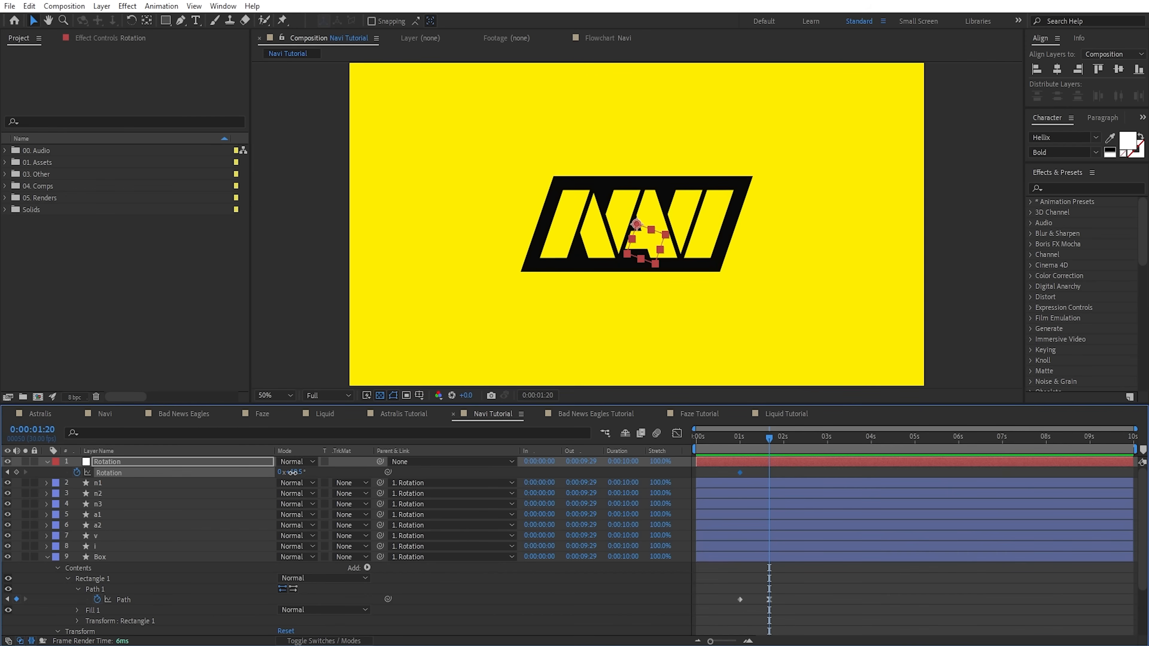
{"action": "key", "text": "Return"}
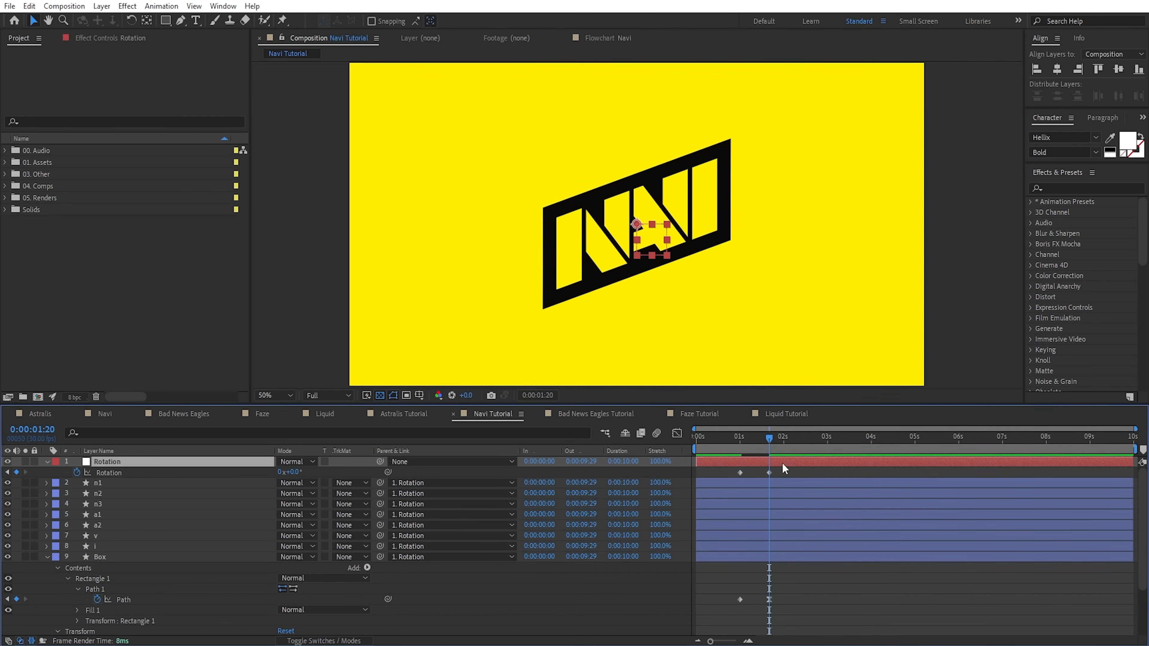
- Ease the Rotation null's keyframe at 0:00:01:20 and adjust its keyframe velocity
{"action": "left_click", "coordinate": [769, 473]}
{"action": "right_click", "coordinate": [768, 472]}
{"action": "left_click", "coordinate": [805, 618]}
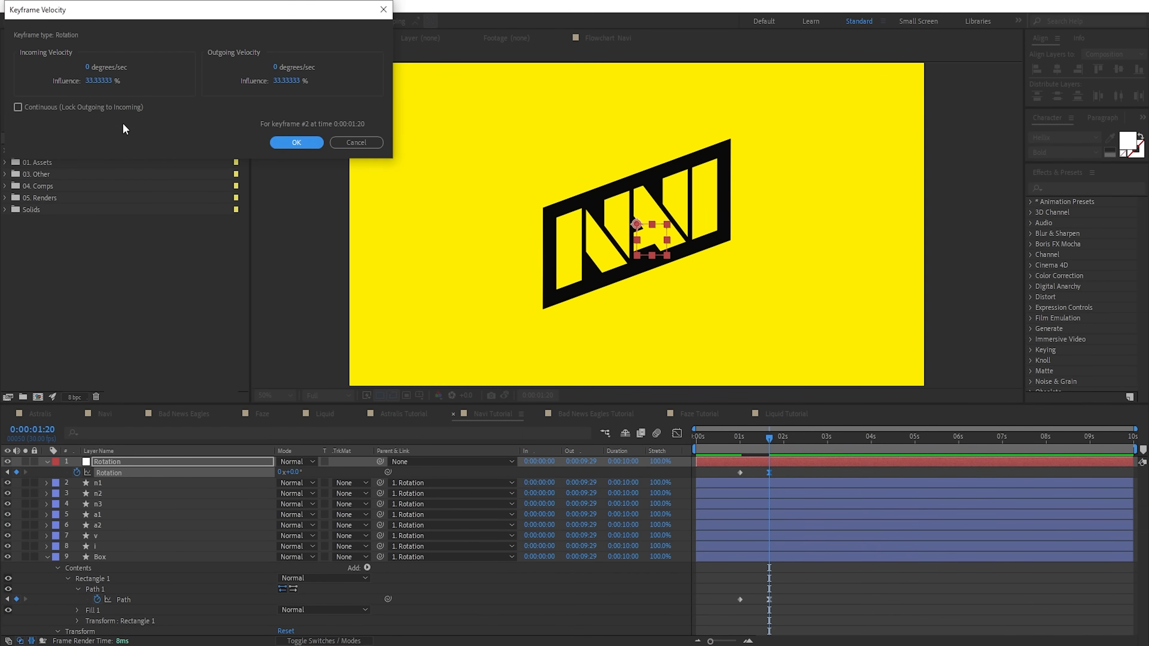
{"action": "left_click", "coordinate": [296, 143]}
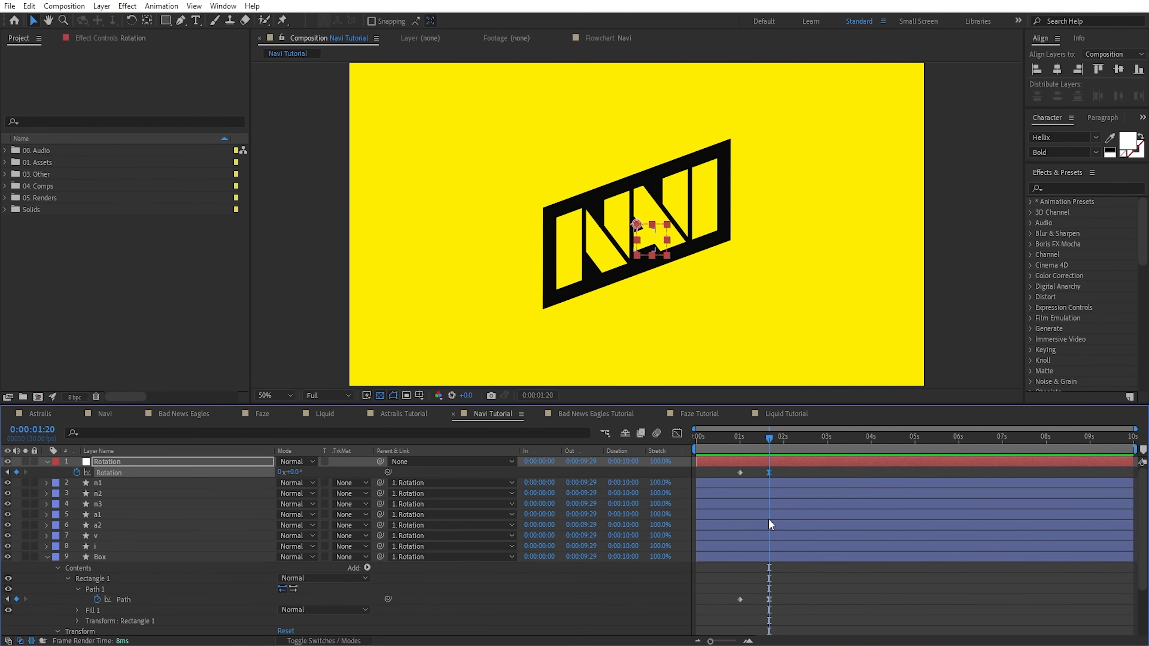
- Retime the Rotation null's rotation keyframes and the Box's Path keyframes to start at 0:00:00:25, and preview the animation
{"action": "scroll", "coordinate": [769, 519], "scroll_direction": "down", "scroll_amount": 3}
{"action": "left_click", "coordinate": [741, 438]}
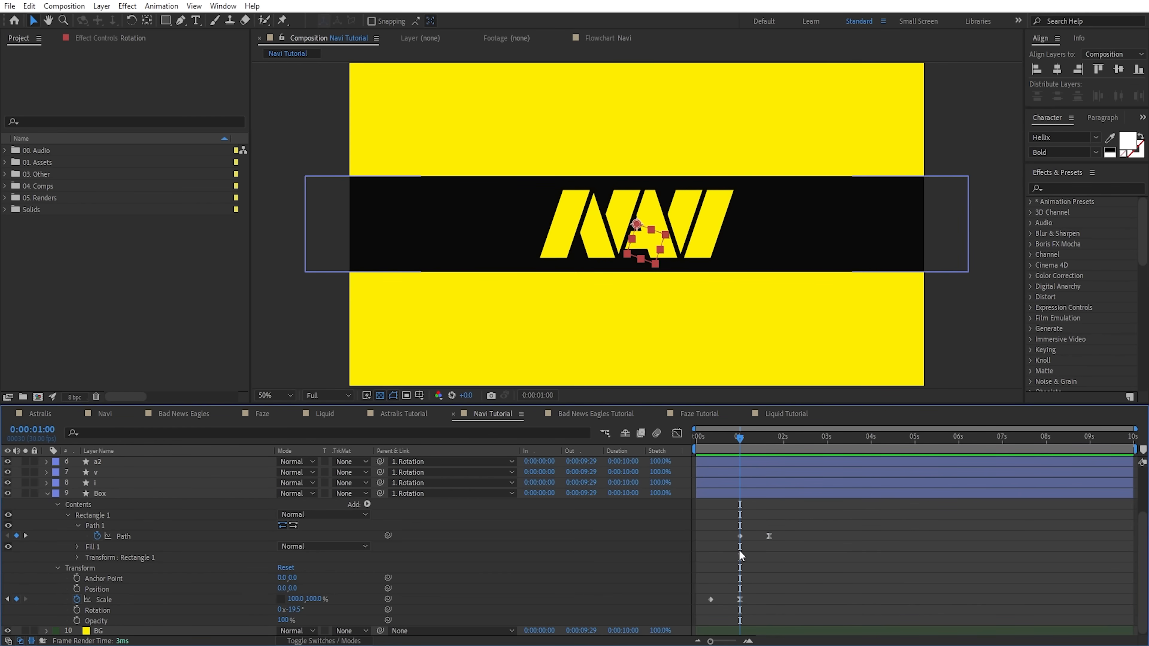
{"action": "key", "text": "Page_Up"}
{"action": "key", "text": "Page_Up"}
{"action": "key", "text": "Page_Up"}
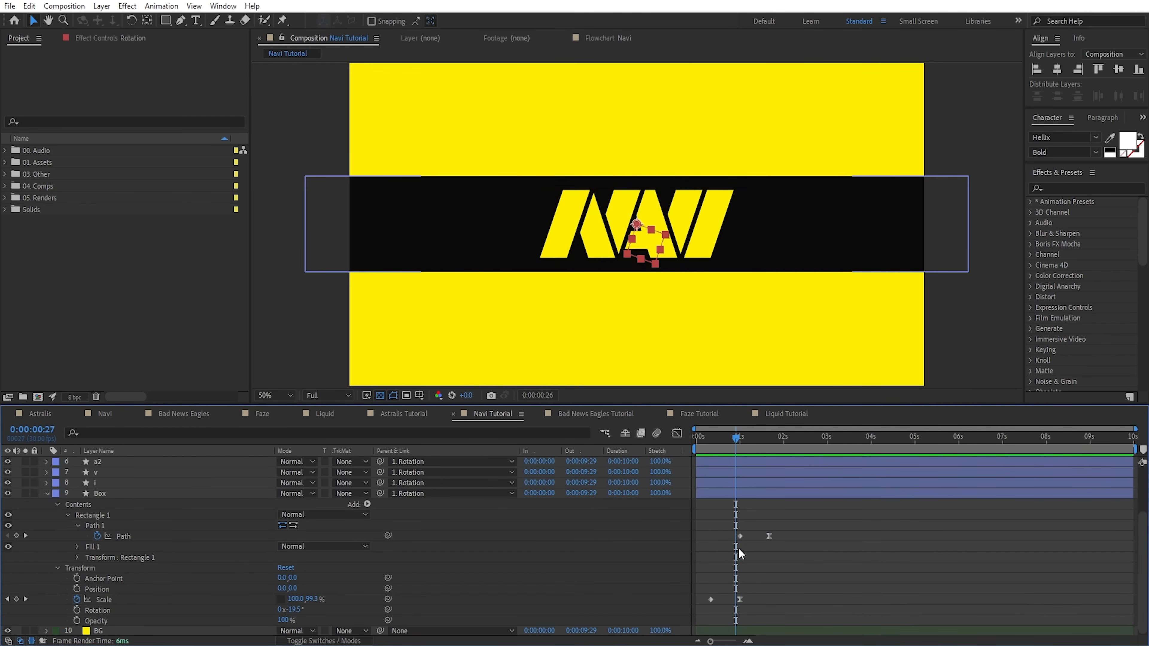
{"action": "key", "text": "Page_Up"}
{"action": "key", "text": "Page_Up"}
{"action": "left_click_drag", "start_coordinate": [807, 544], "coordinate": [699, 375]}
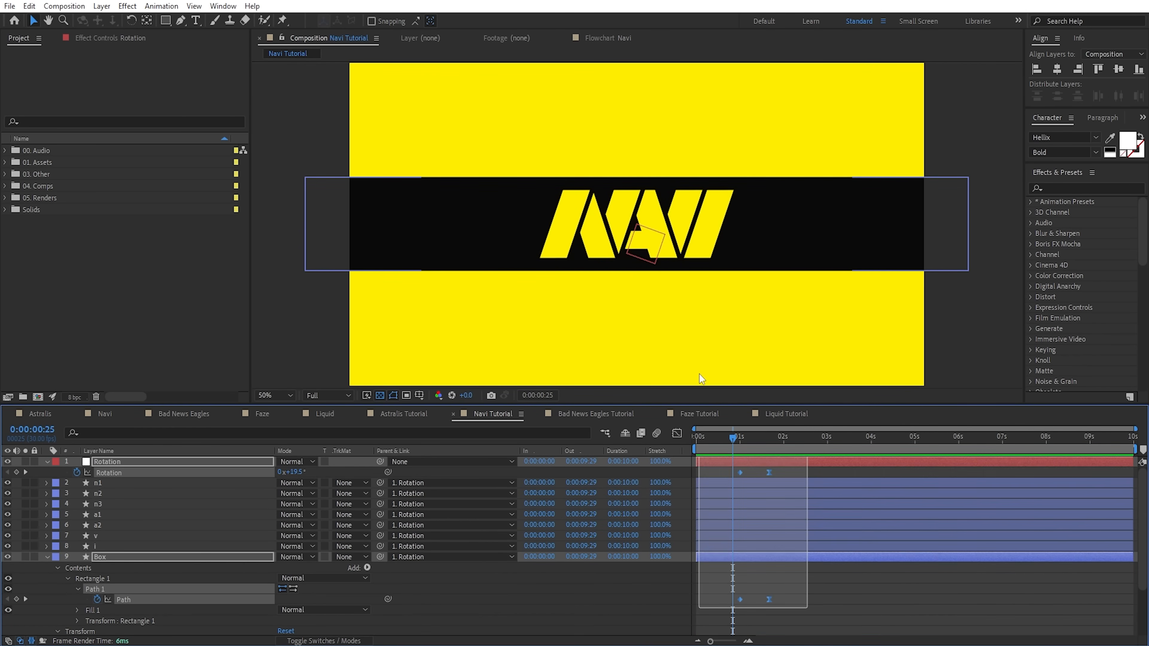
{"action": "left_click_drag", "start_coordinate": [740, 473], "coordinate": [733, 475]}
{"action": "left_click", "coordinate": [752, 473]}
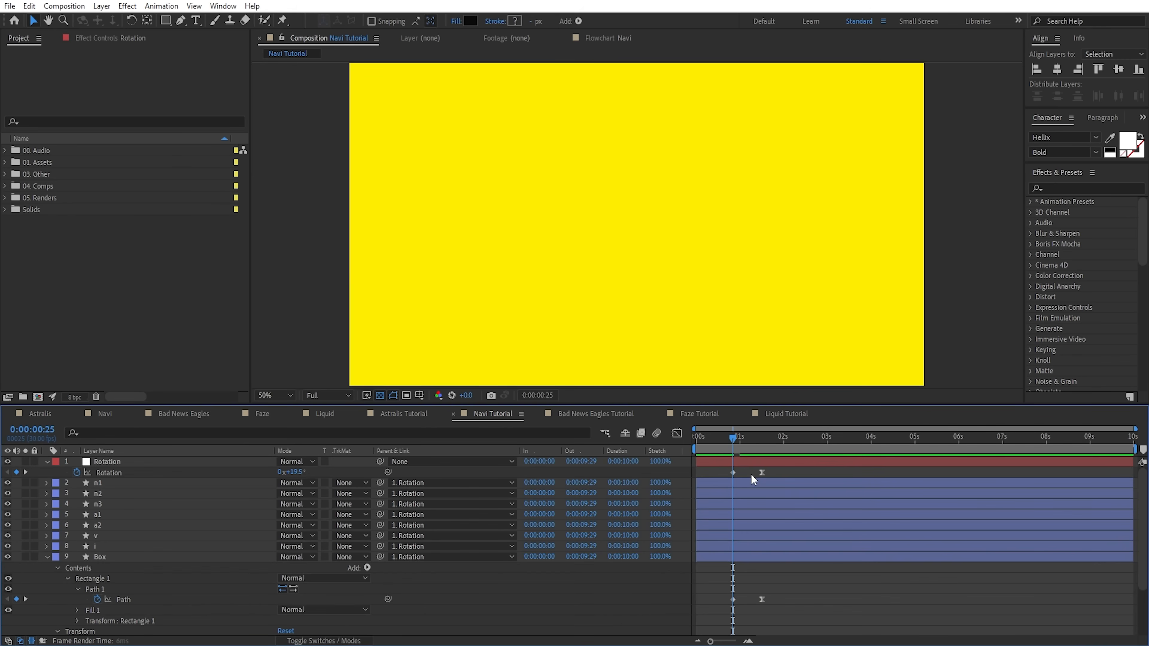
{"action": "key", "text": "space"}
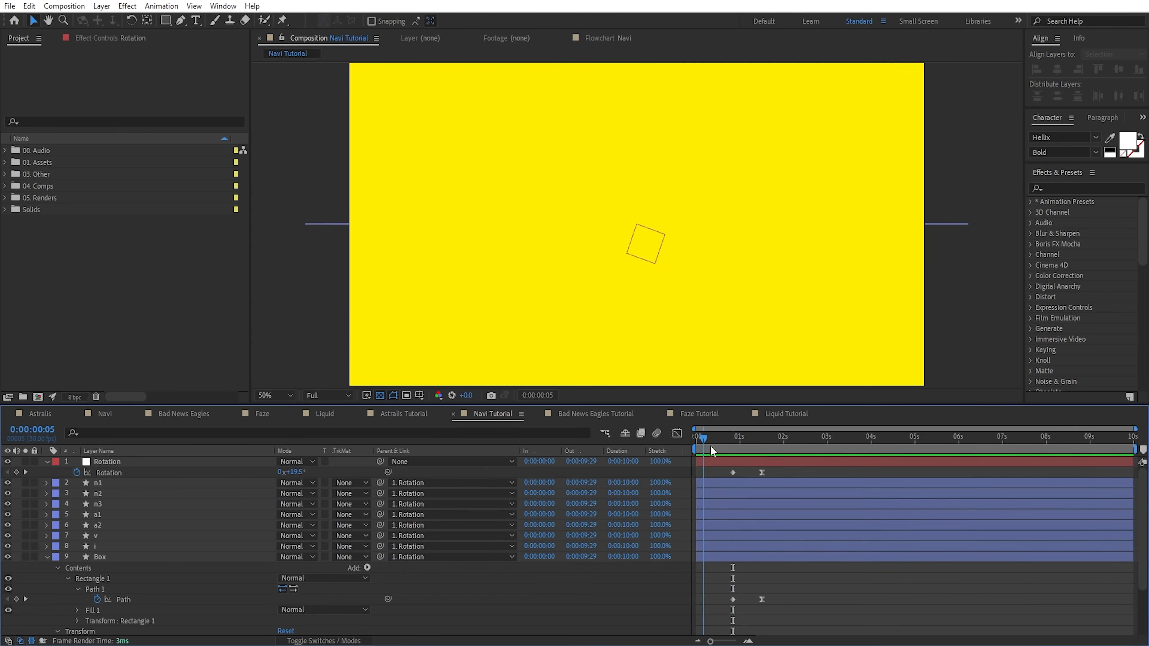
{"action": "left_click", "coordinate": [760, 437]}
{"action": "left_click_drag", "start_coordinate": [759, 437], "coordinate": [799, 453]}
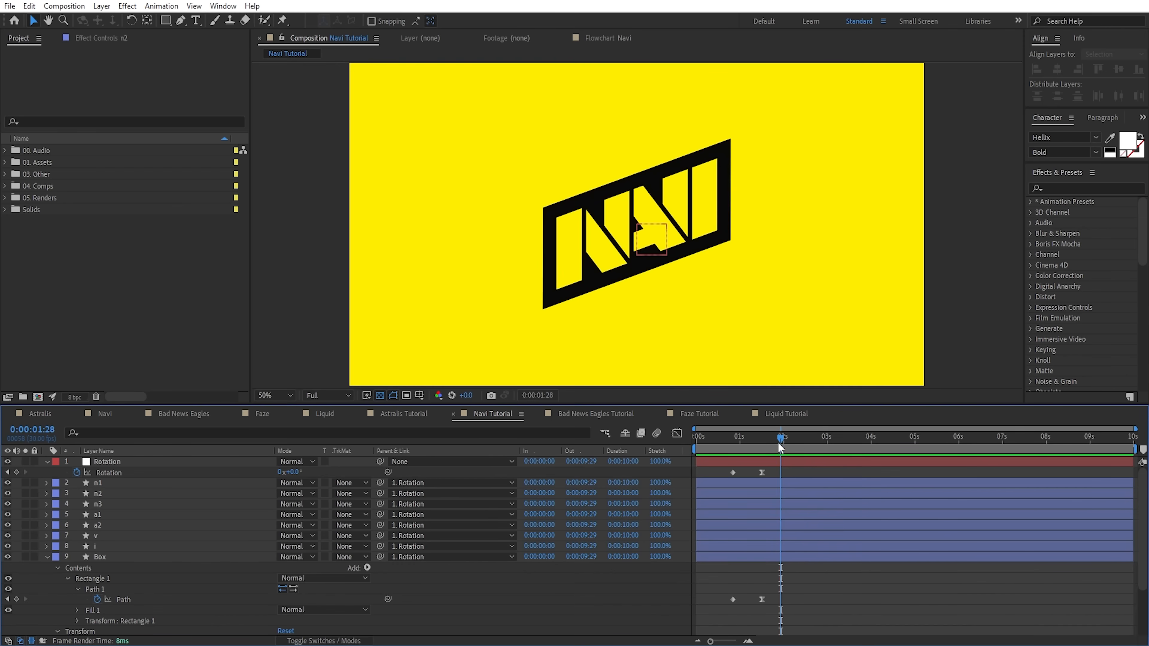
- Lower the BG layer's opacity to 50% and turn off the composition's transparency grid
{"action": "left_click_drag", "start_coordinate": [778, 442], "coordinate": [725, 441]}
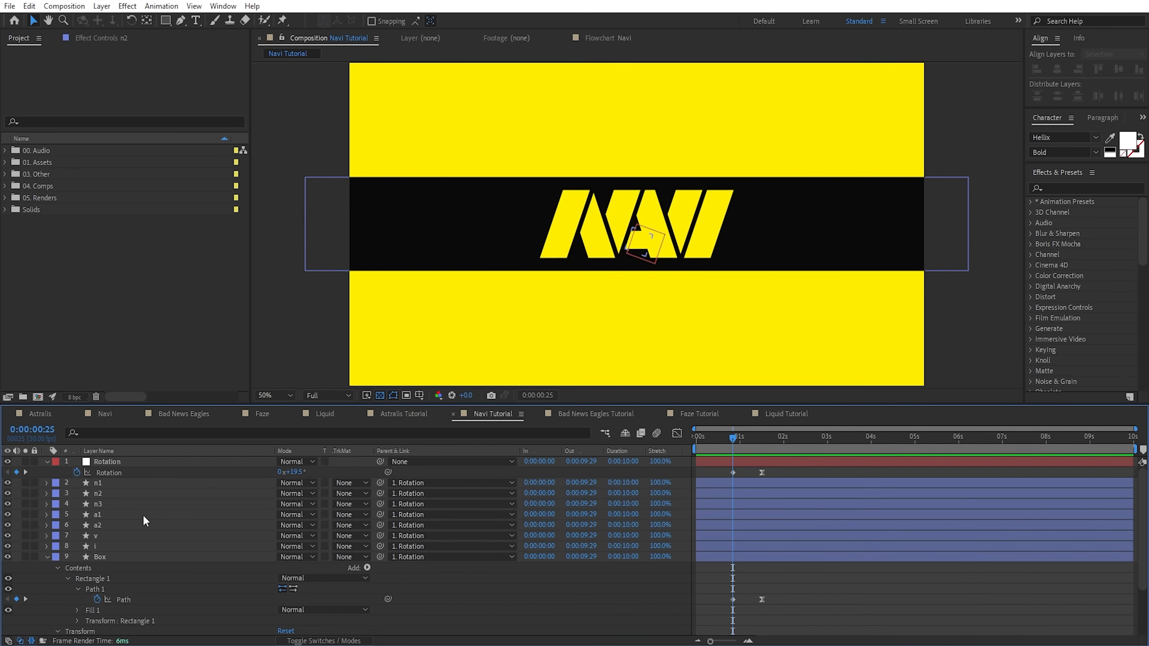
{"action": "scroll", "coordinate": [144, 520], "scroll_direction": "down", "scroll_amount": 3}
{"action": "left_click", "coordinate": [124, 631]}
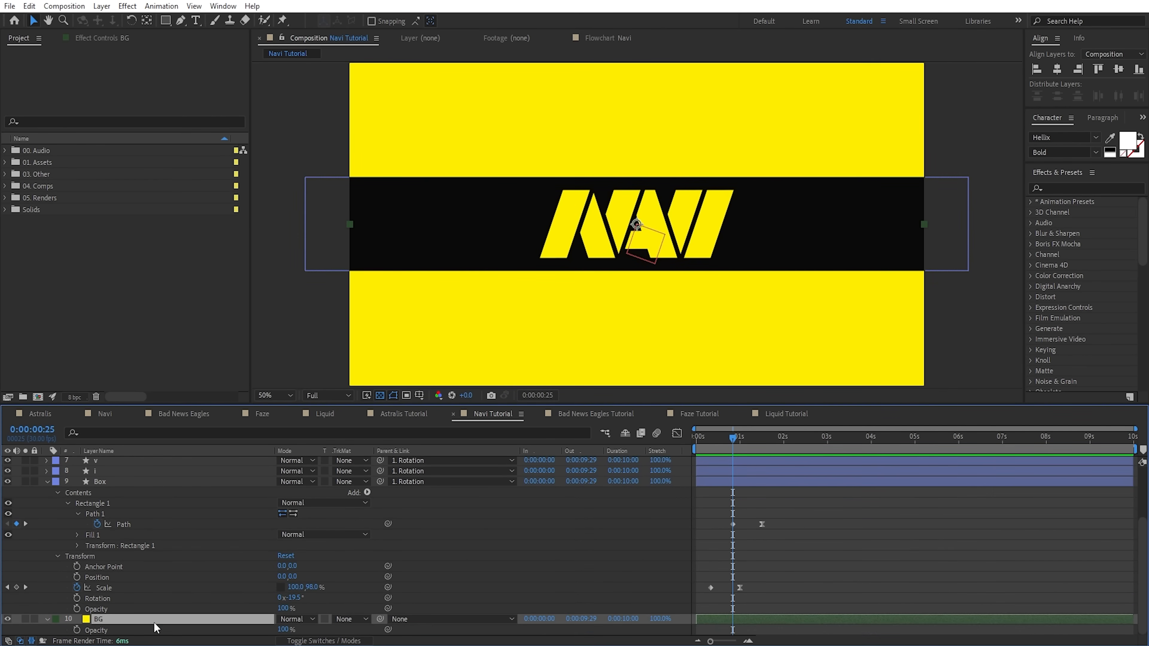
{"action": "key", "text": "Return"}
{"action": "left_click", "coordinate": [736, 573]}
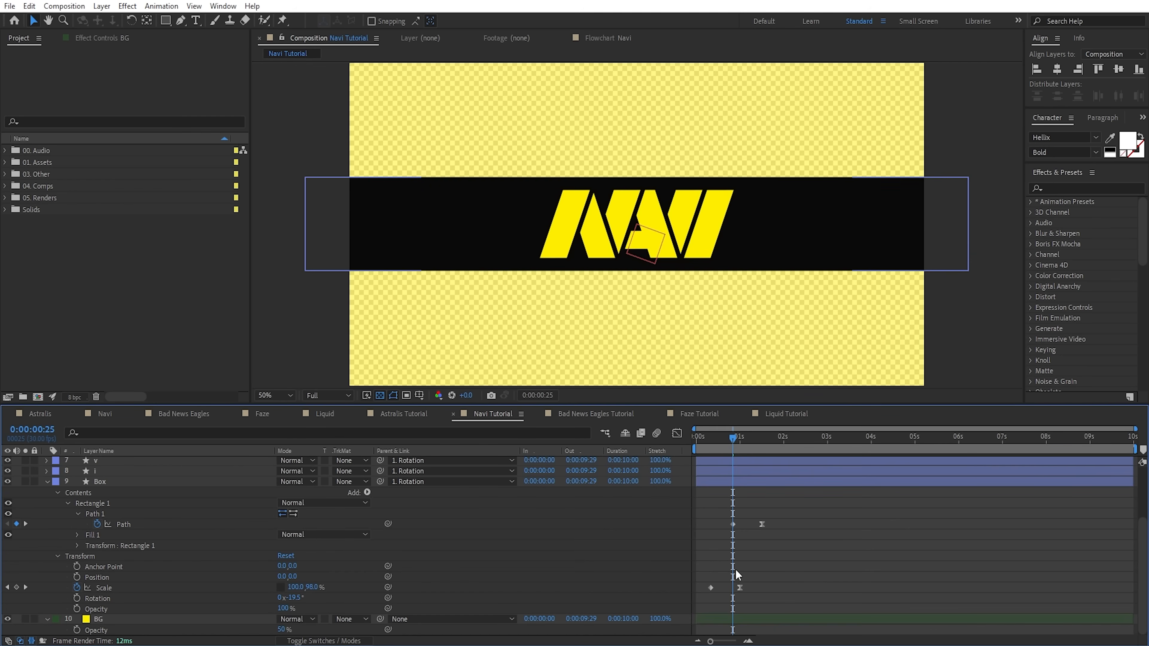
{"action": "left_click", "coordinate": [393, 395]}
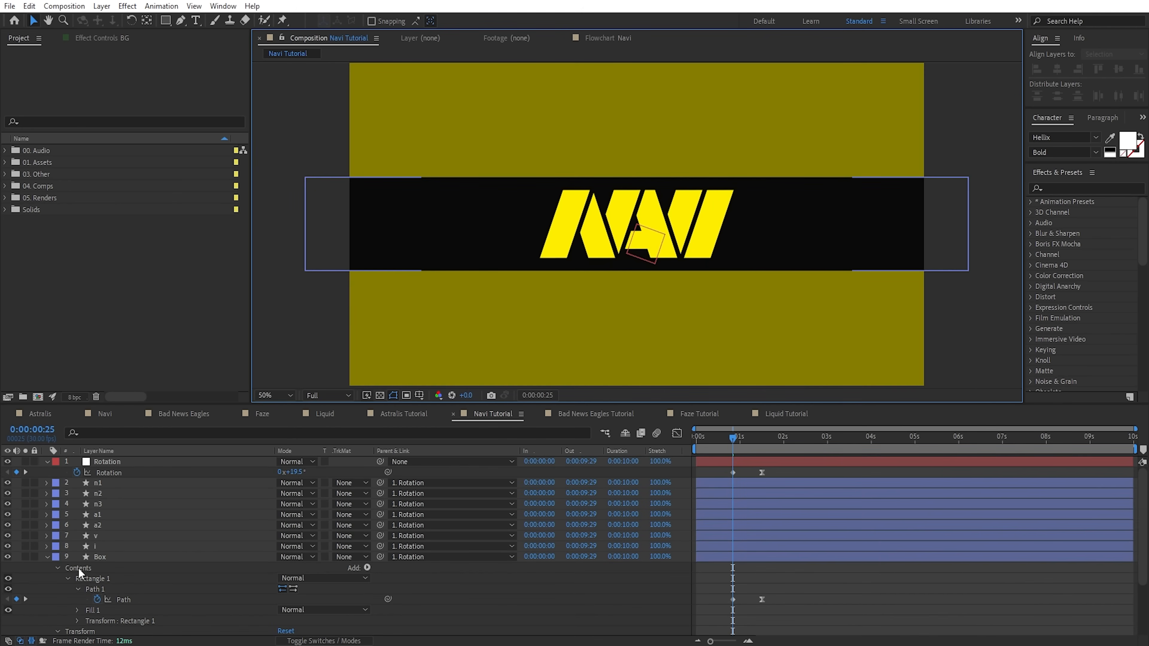
- Try moving the letter pieces off the black box, including with the BG opacity at 100%, and undo the changes
{"action": "scroll", "coordinate": [181, 520], "scroll_direction": "up", "scroll_amount": 3}
{"action": "left_click", "coordinate": [138, 483]}
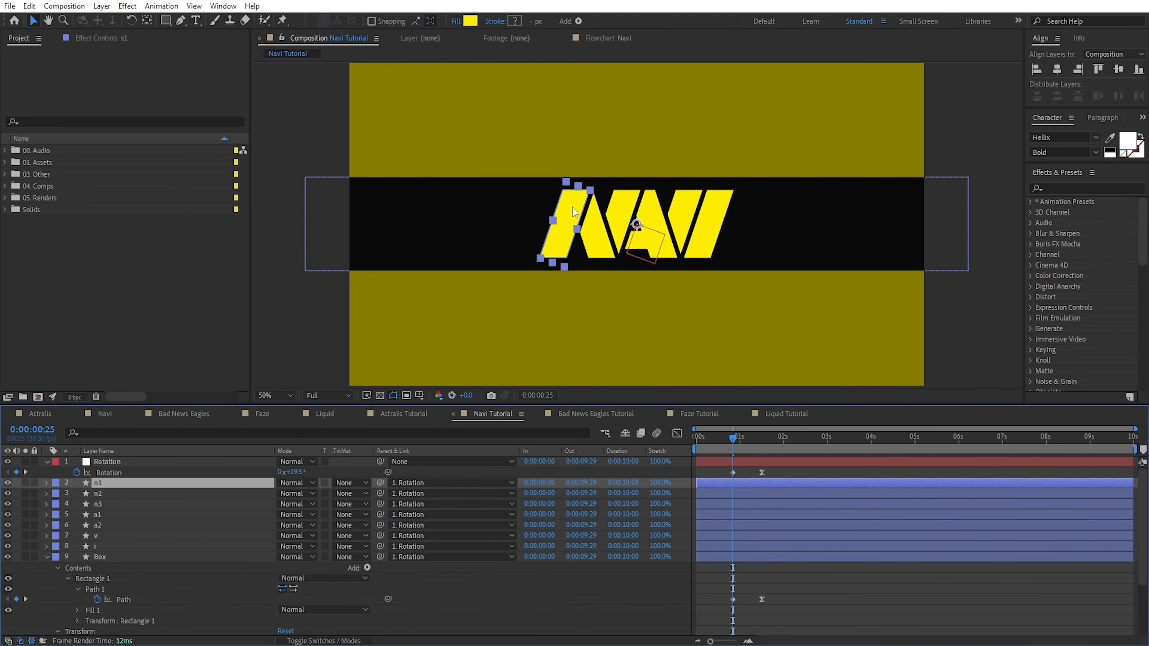
{"action": "left_click_drag", "start_coordinate": [573, 212], "coordinate": [606, 107]}
{"action": "scroll", "coordinate": [124, 573], "scroll_direction": "down", "scroll_amount": 3}
{"action": "key", "text": "ctrl+z"}
{"action": "left_click_drag", "start_coordinate": [282, 630], "coordinate": [335, 628]}
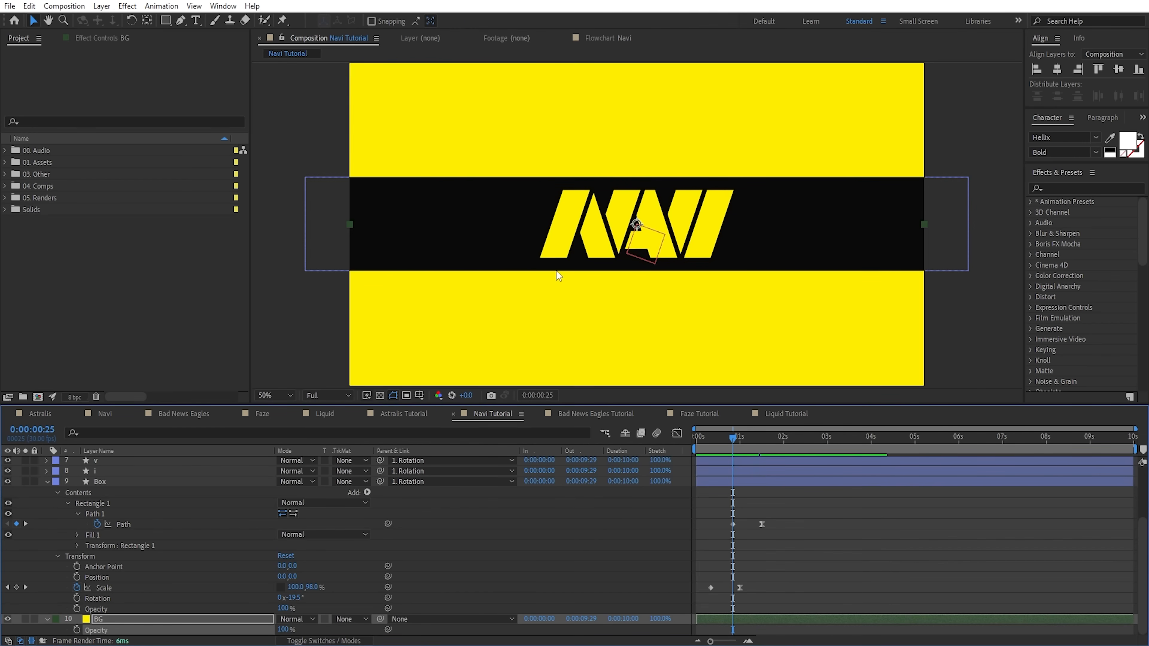
{"action": "scroll", "coordinate": [120, 523], "scroll_direction": "up", "scroll_amount": 3}
{"action": "left_click", "coordinate": [591, 232]}
{"action": "left_click_drag", "start_coordinate": [588, 227], "coordinate": [615, 115]}
{"action": "key", "text": "ctrl+z"}
{"action": "key", "text": "ctrl+z"}
- Add Position keyframes to the letter layers n1 through i and move those keyframes to 0:00:01:05
{"action": "left_click", "coordinate": [102, 485]}
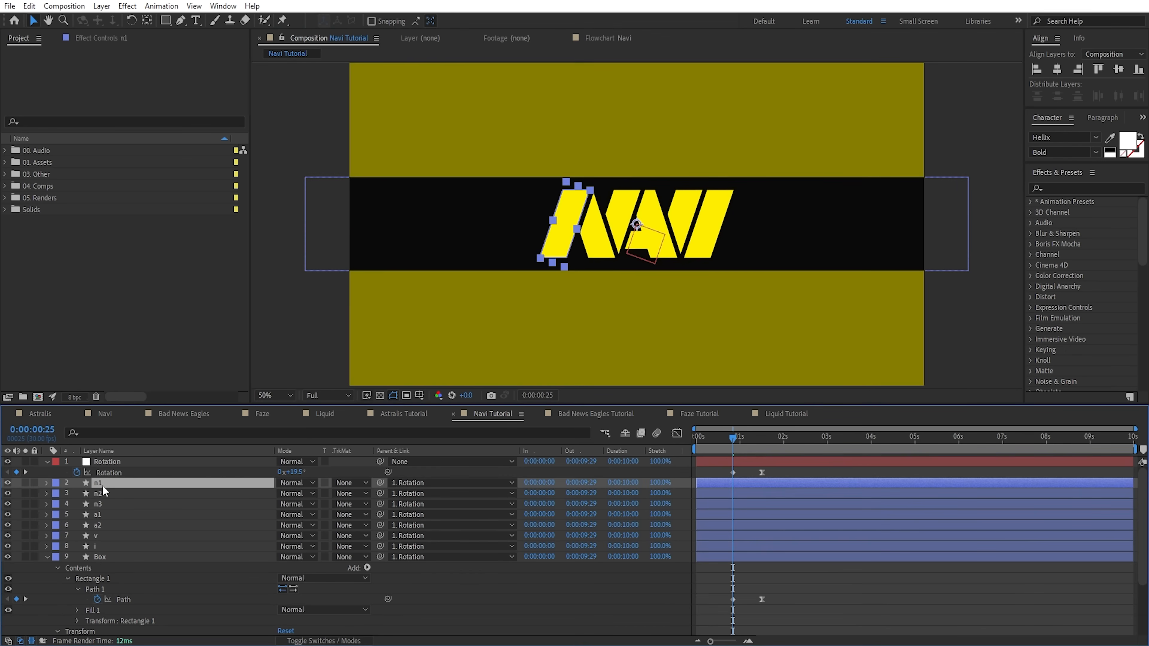
{"action": "left_click", "coordinate": [106, 545], "text": "shift"}
{"action": "key", "text": "p"}
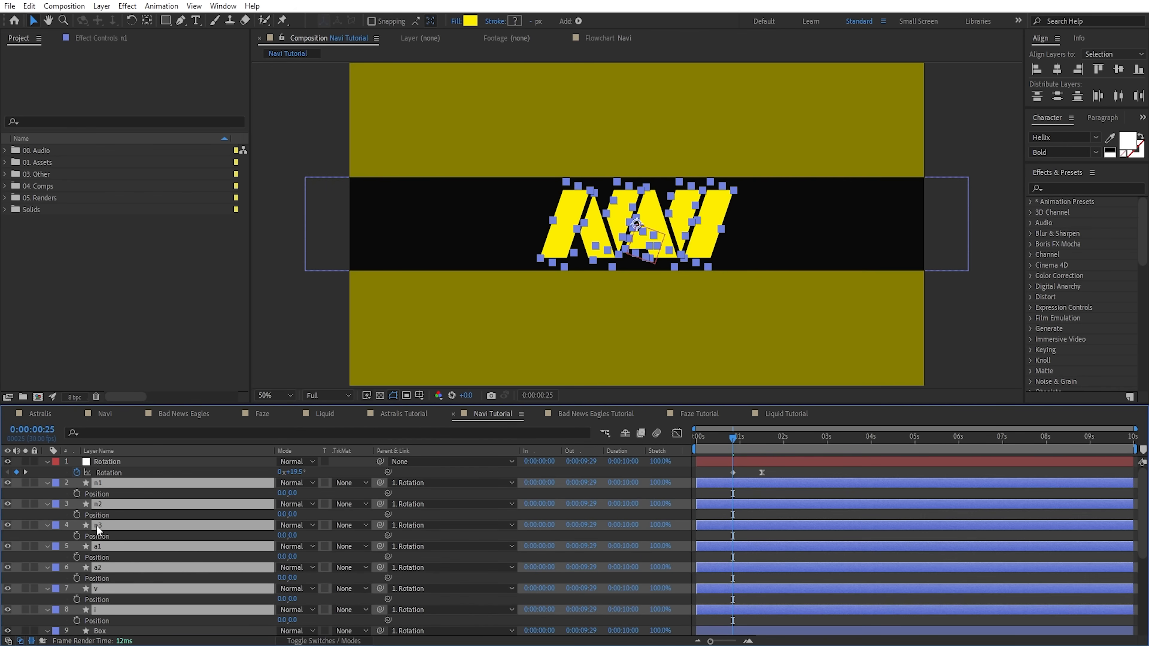
{"action": "left_click", "coordinate": [76, 493]}
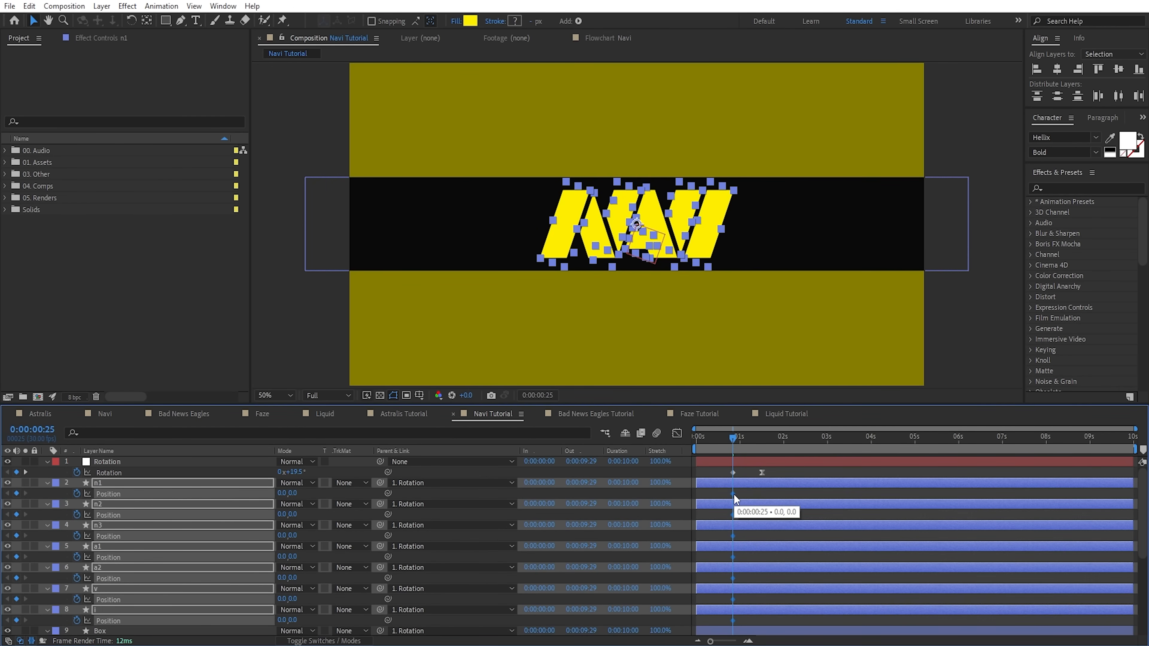
{"action": "left_click_drag", "start_coordinate": [733, 495], "coordinate": [748, 498]}
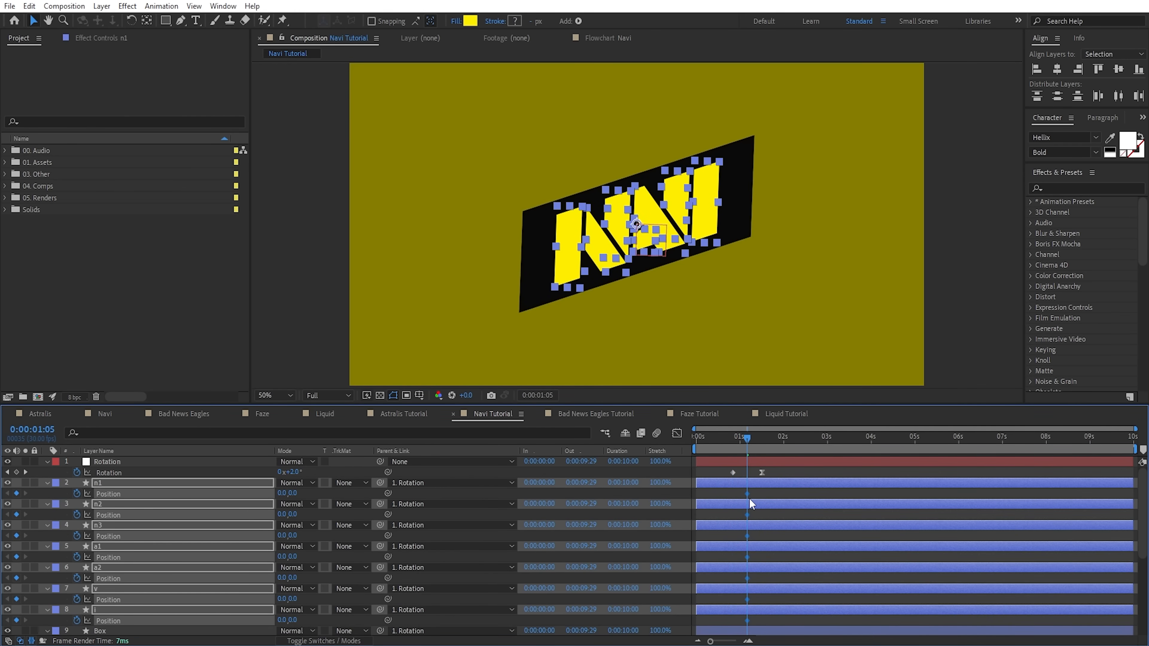
- At 0:00:00:25, move n1, n2 and n3 out of frame to about (-6, 702), (-454, -550) and (-14, -691)
{"action": "left_click", "coordinate": [732, 438]}
{"action": "left_click", "coordinate": [715, 488]}
{"action": "left_click", "coordinate": [721, 482]}
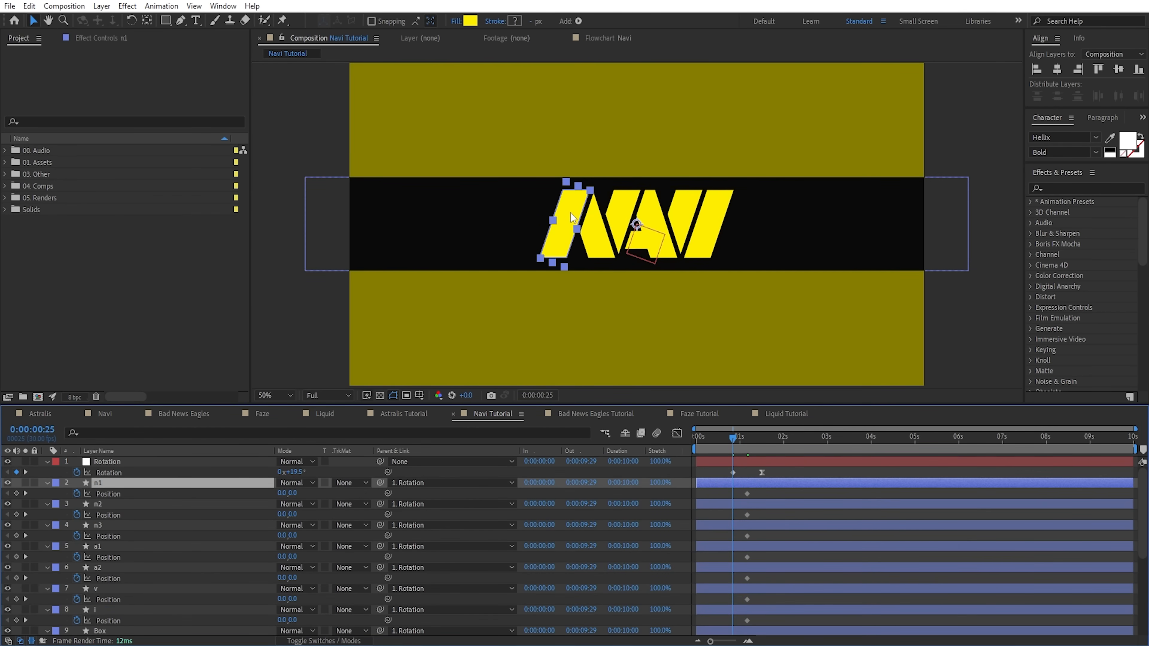
{"action": "left_click_drag", "start_coordinate": [571, 213], "coordinate": [521, 340]}
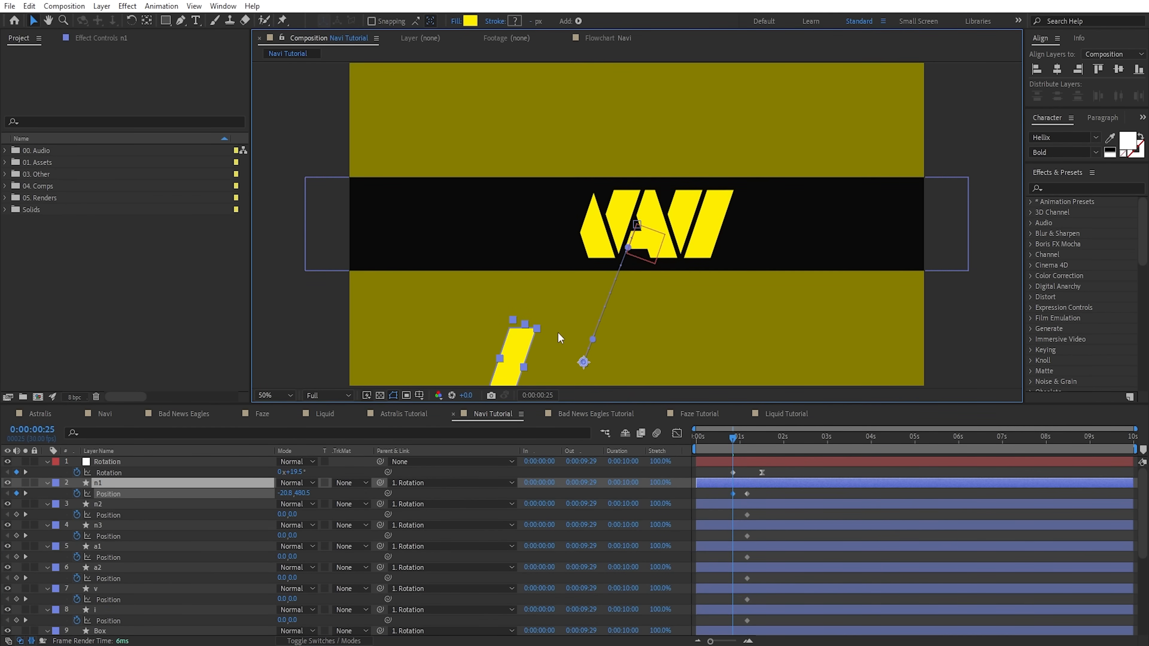
{"action": "left_click_drag", "start_coordinate": [598, 288], "coordinate": [609, 164]}
{"action": "left_click_drag", "start_coordinate": [542, 249], "coordinate": [542, 306]}
{"action": "left_click_drag", "start_coordinate": [527, 279], "coordinate": [509, 345]}
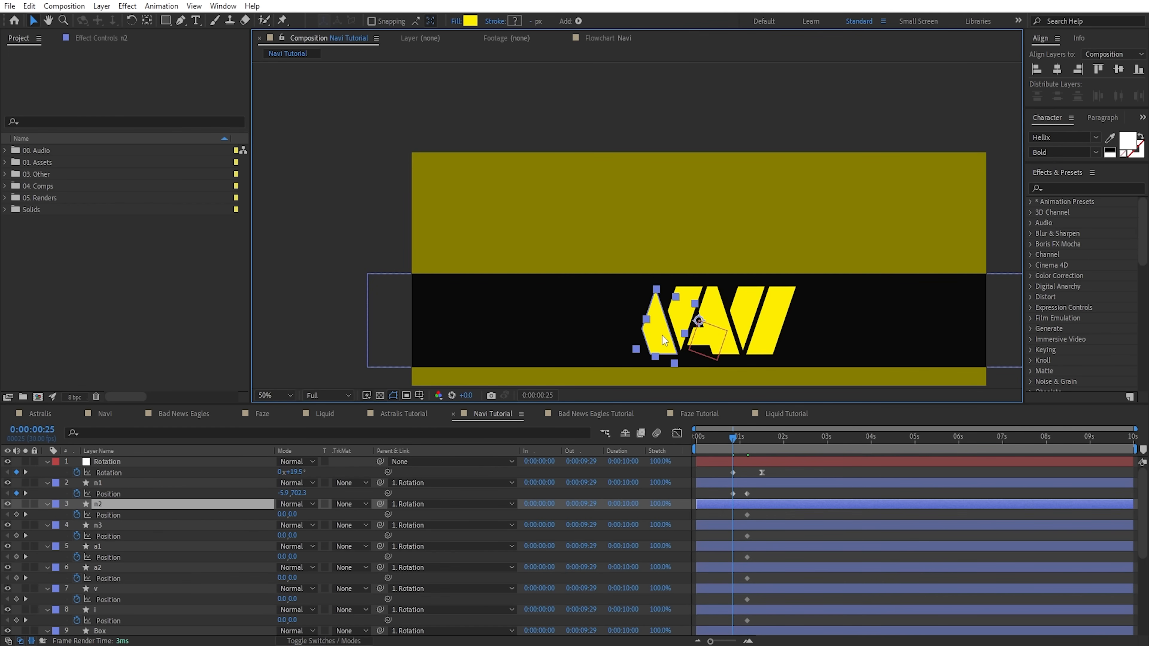
{"action": "left_click_drag", "start_coordinate": [663, 340], "coordinate": [586, 138]}
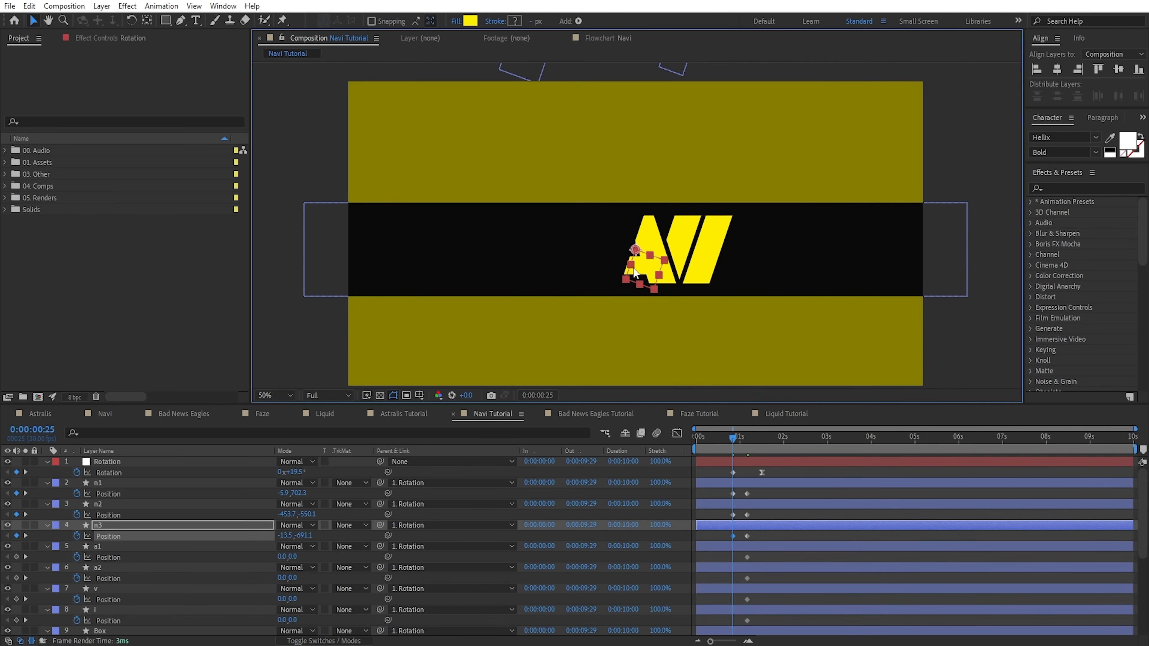
- Hide the Rotation null and move a1, a2, v and i out of frame to about (971, -344), (449, 548), (20, -705) and (-37, 752)
{"action": "left_click", "coordinate": [11, 462]}
{"action": "left_click", "coordinate": [9, 461]}
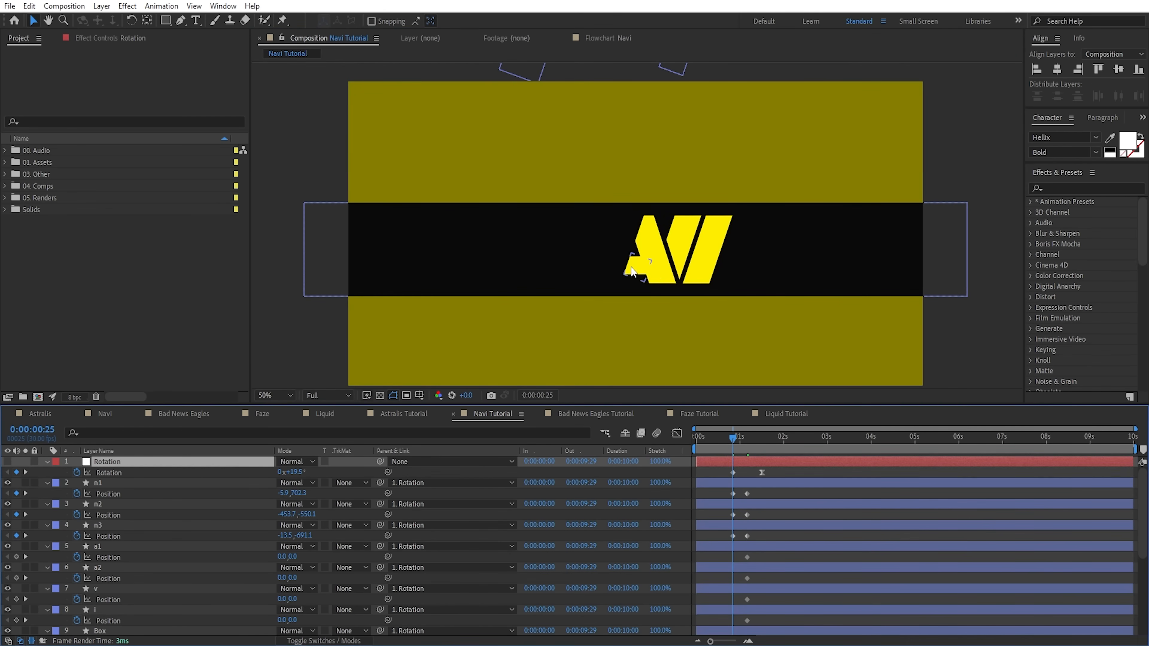
{"action": "left_click_drag", "start_coordinate": [633, 272], "coordinate": [929, 274]}
{"action": "left_click", "coordinate": [663, 269]}
{"action": "key", "text": "space"}
{"action": "left_click_drag", "start_coordinate": [663, 269], "coordinate": [605, 152]}
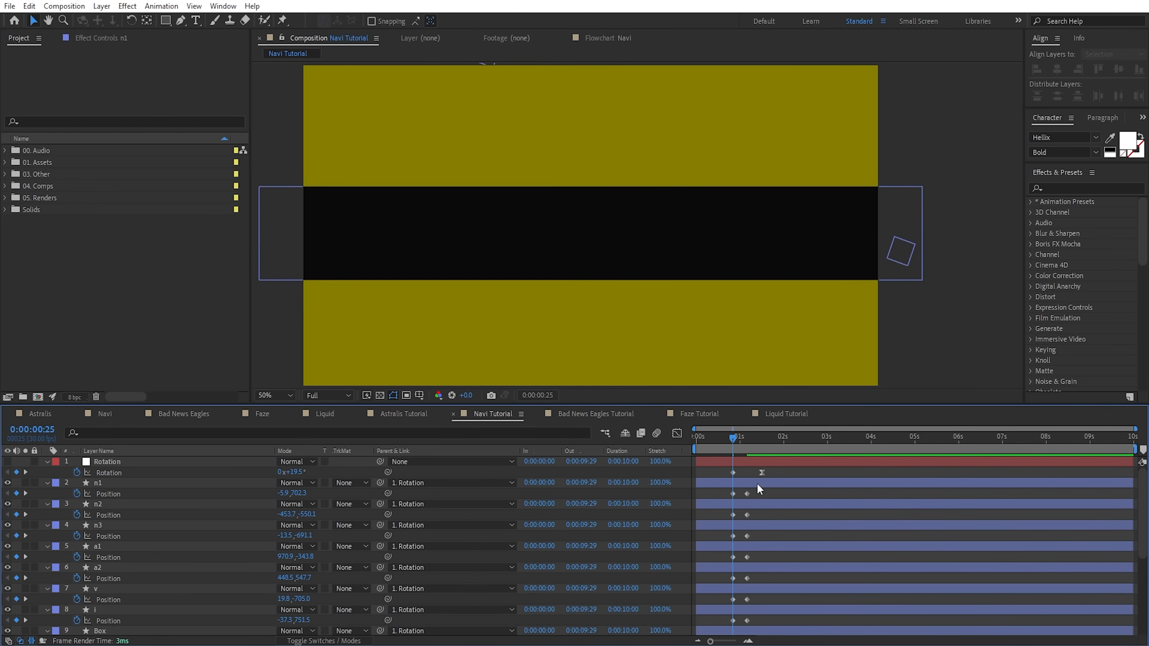
- Trim the in points of the letter layers n1 through i to 0:00:00:25
{"action": "left_click", "coordinate": [757, 483]}
{"action": "left_click", "coordinate": [755, 608], "text": "shift"}
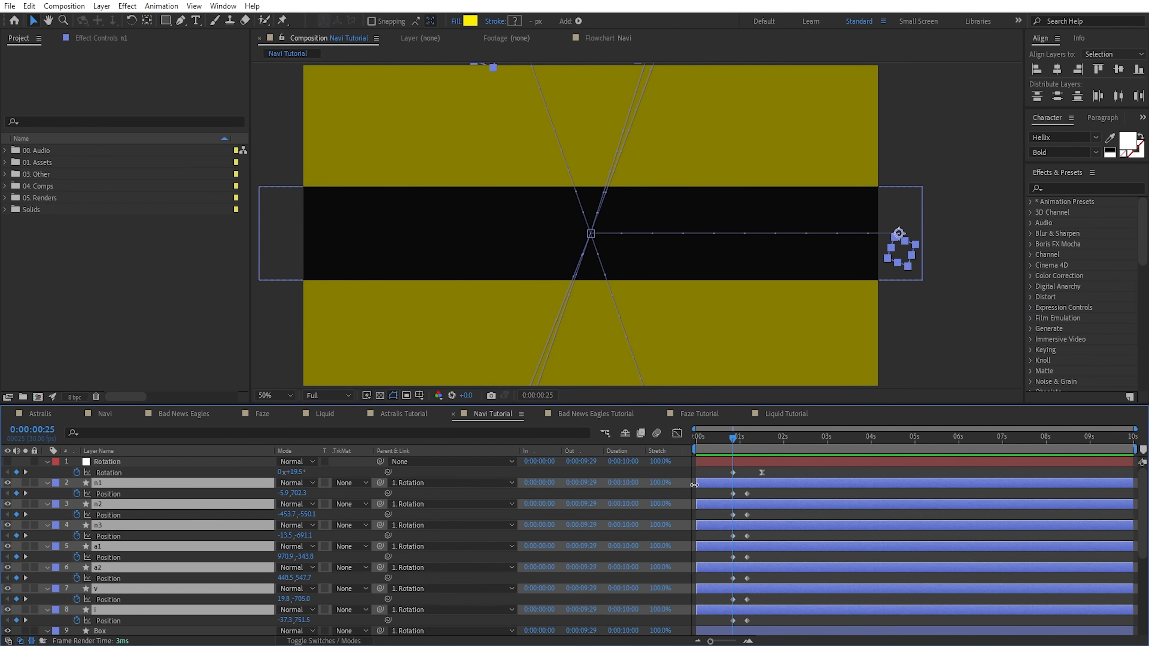
{"action": "left_click_drag", "start_coordinate": [694, 485], "coordinate": [733, 484]}
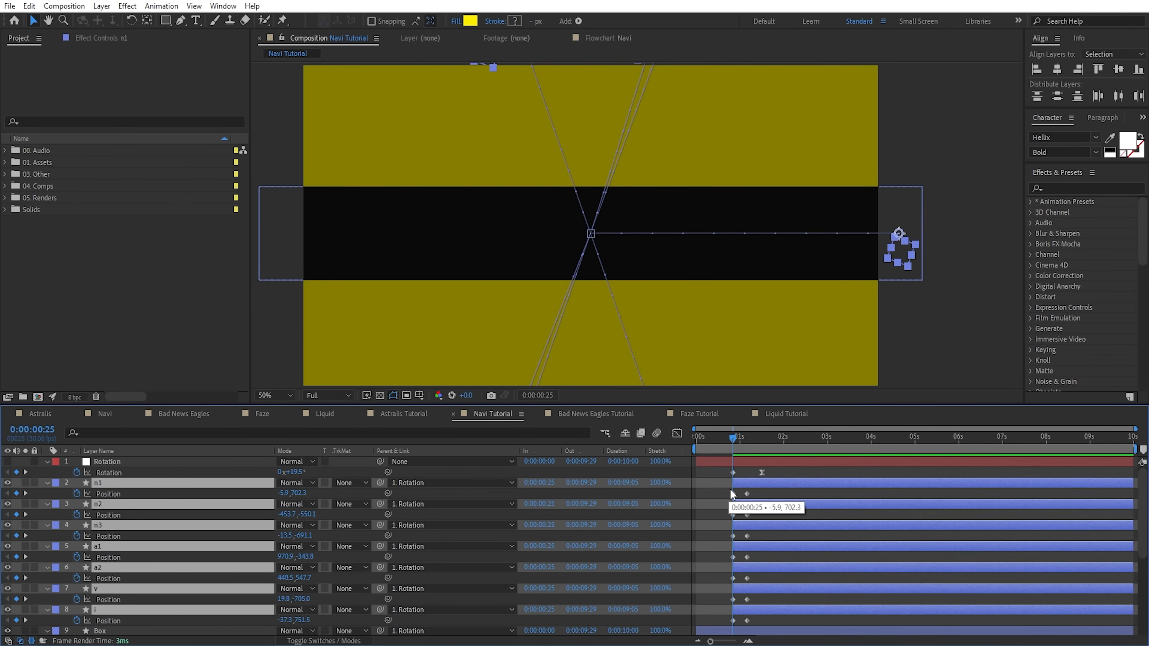
{"action": "key", "text": "ctrl+z"}
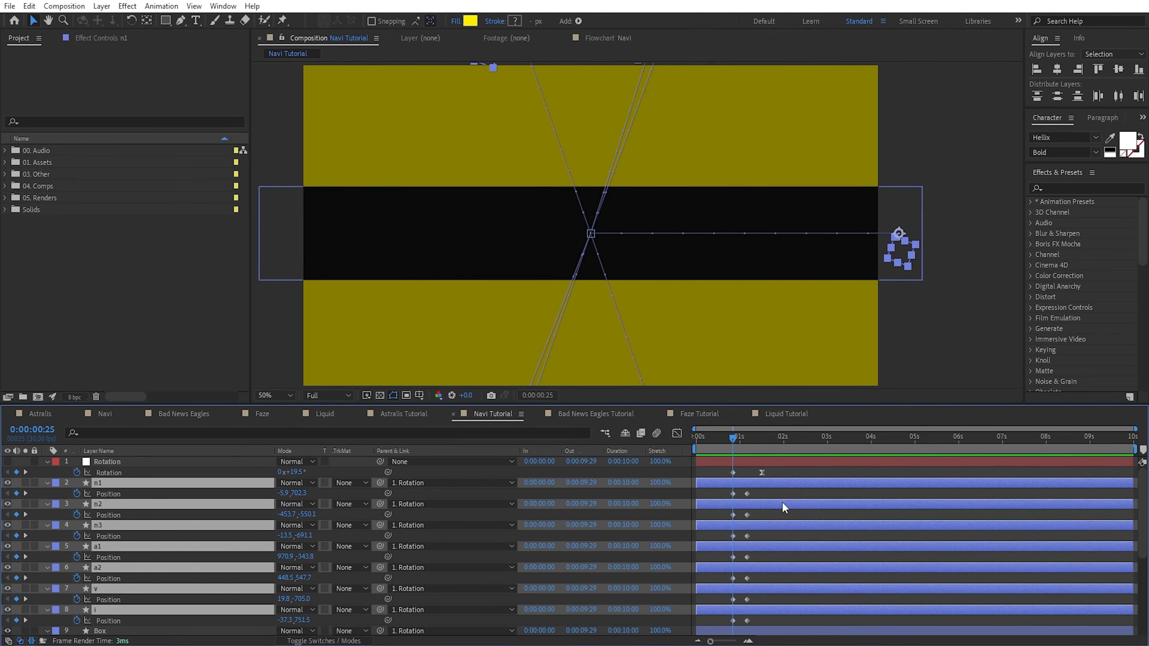
{"action": "key", "text": "alt+bracketleft"}
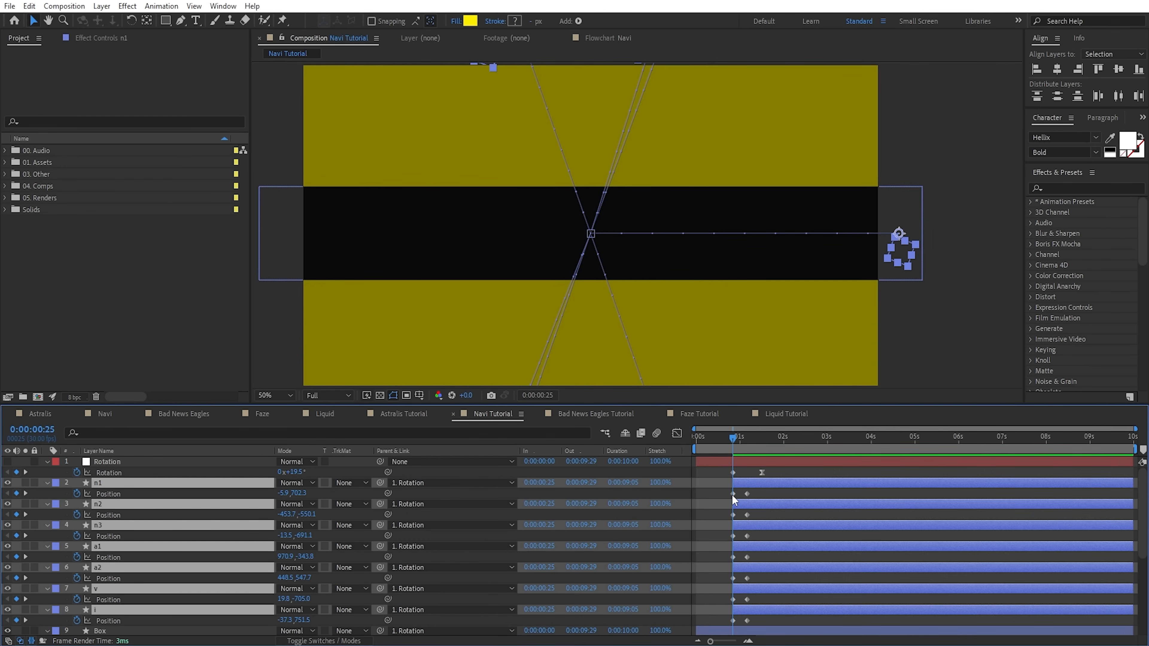
- Ease the letter layers' Position keyframes at 0:00:01:05 through their keyframe velocity, and preview the letters flying in
{"action": "left_click", "coordinate": [746, 438]}
{"action": "left_click_drag", "start_coordinate": [759, 495], "coordinate": [746, 624]}
{"action": "right_click", "coordinate": [747, 621]}
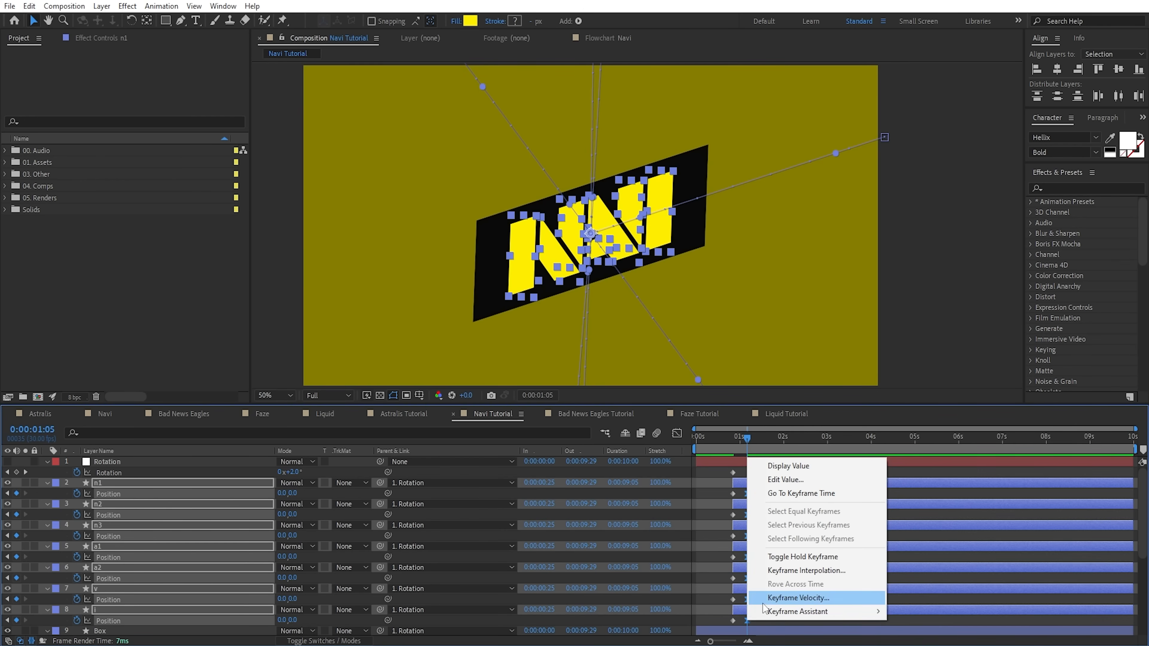
{"action": "left_click", "coordinate": [788, 597]}
{"action": "left_click_drag", "start_coordinate": [89, 83], "coordinate": [326, 115]}
{"action": "left_click", "coordinate": [296, 142]}
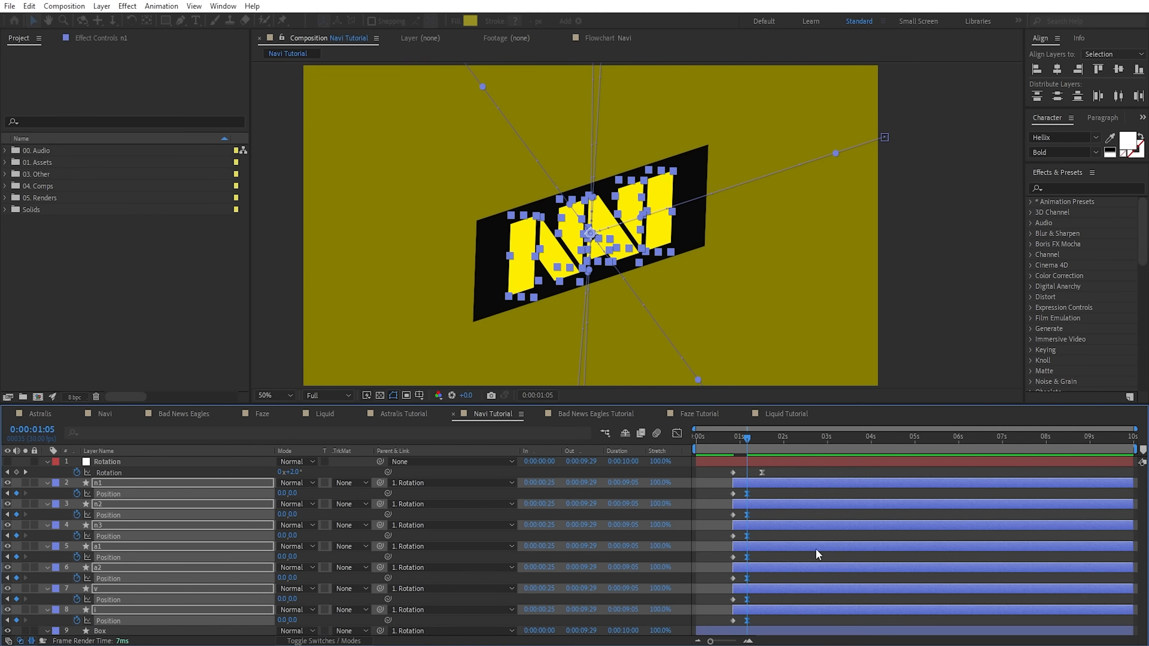
{"action": "left_click", "coordinate": [775, 496]}
{"action": "left_click_drag", "start_coordinate": [740, 438], "coordinate": [732, 440]}
{"action": "key", "text": "space"}
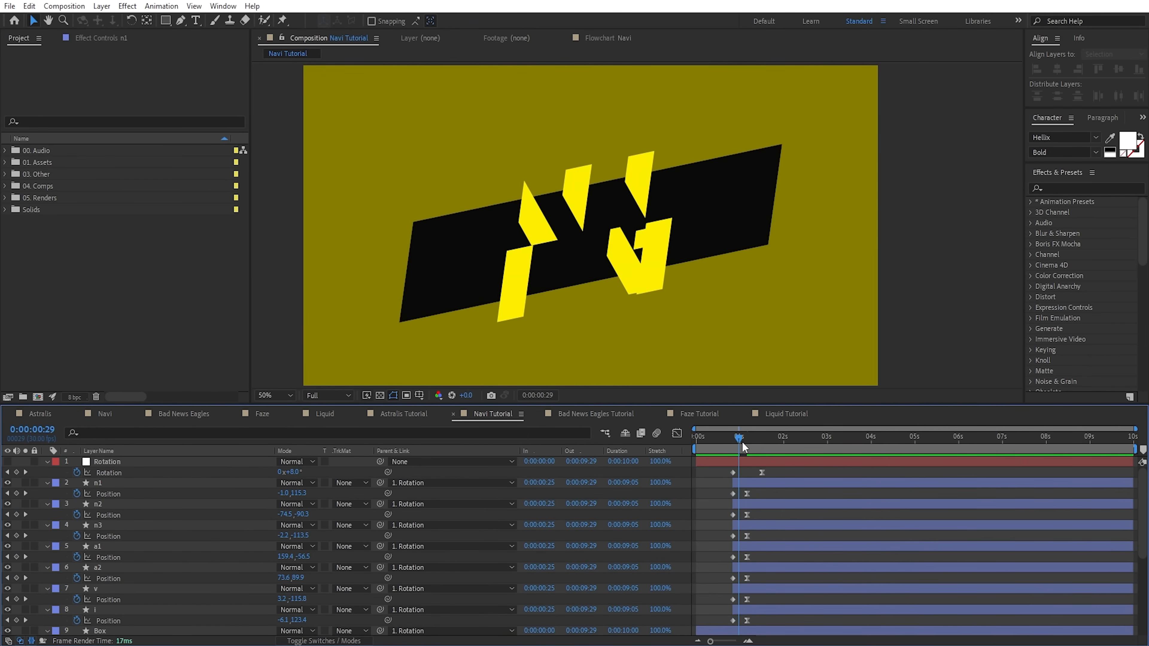
{"action": "key", "text": "space"}
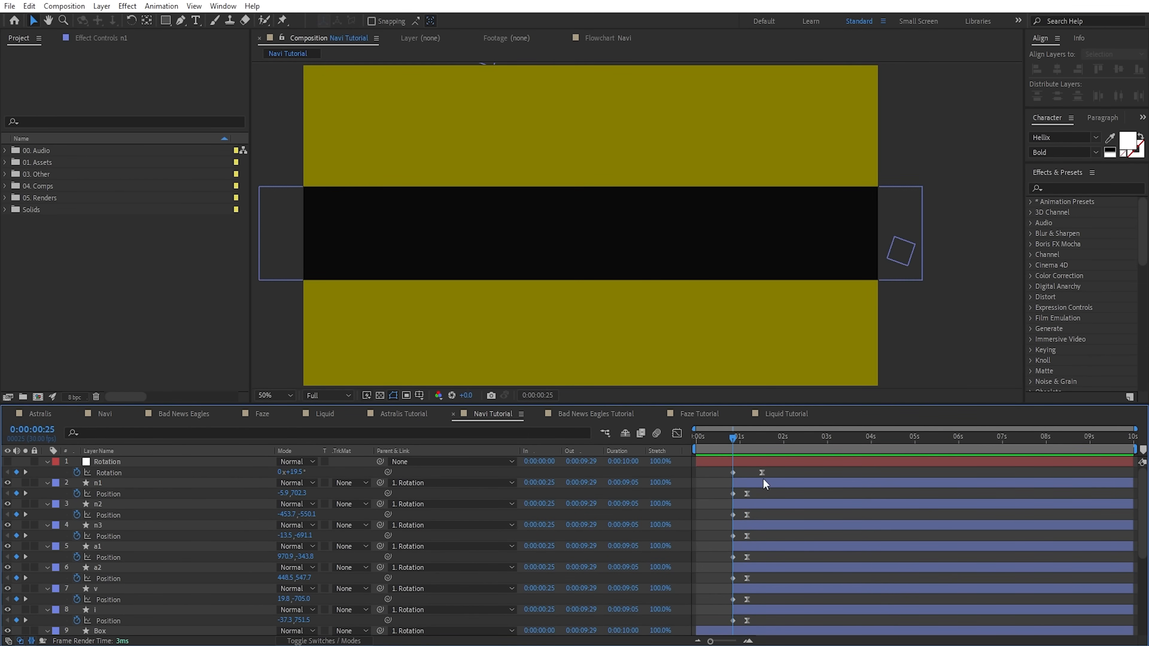
- Trim the out points of the letter layers n1 through i to 0:00:00:28
{"action": "left_click_drag", "start_coordinate": [740, 439], "coordinate": [731, 449]}
{"action": "left_click", "coordinate": [767, 481]}
{"action": "left_click", "coordinate": [756, 607], "text": "shift"}
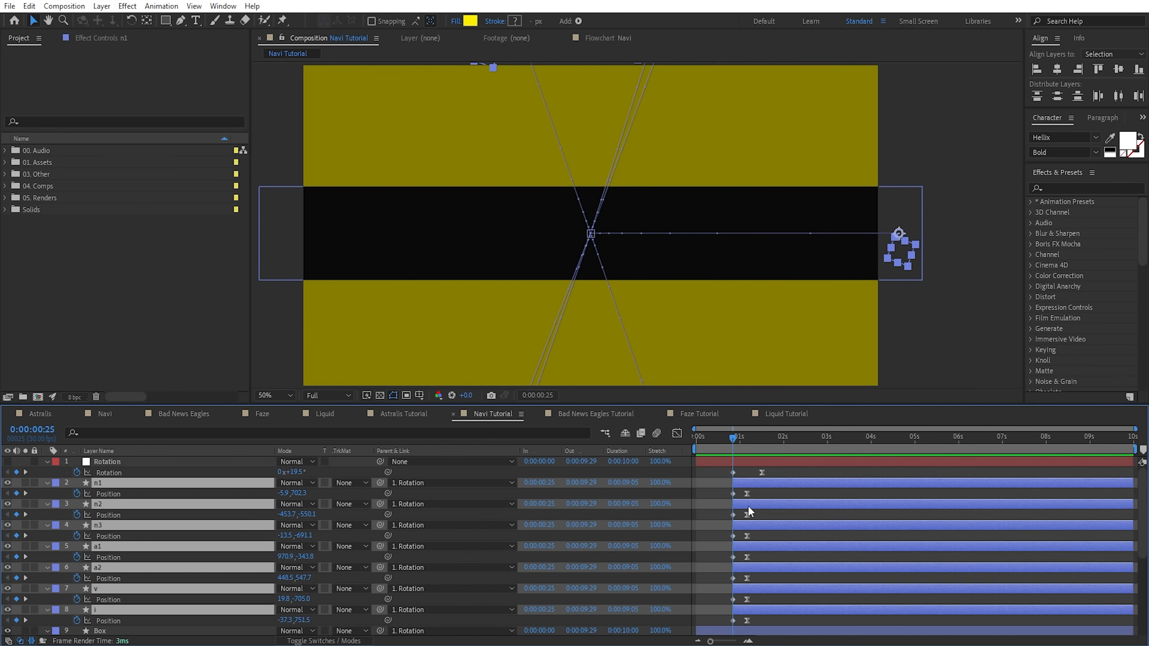
{"action": "key", "text": "Page_Down"}
{"action": "key", "text": "Page_Down"}
{"action": "key", "text": "Page_Down"}
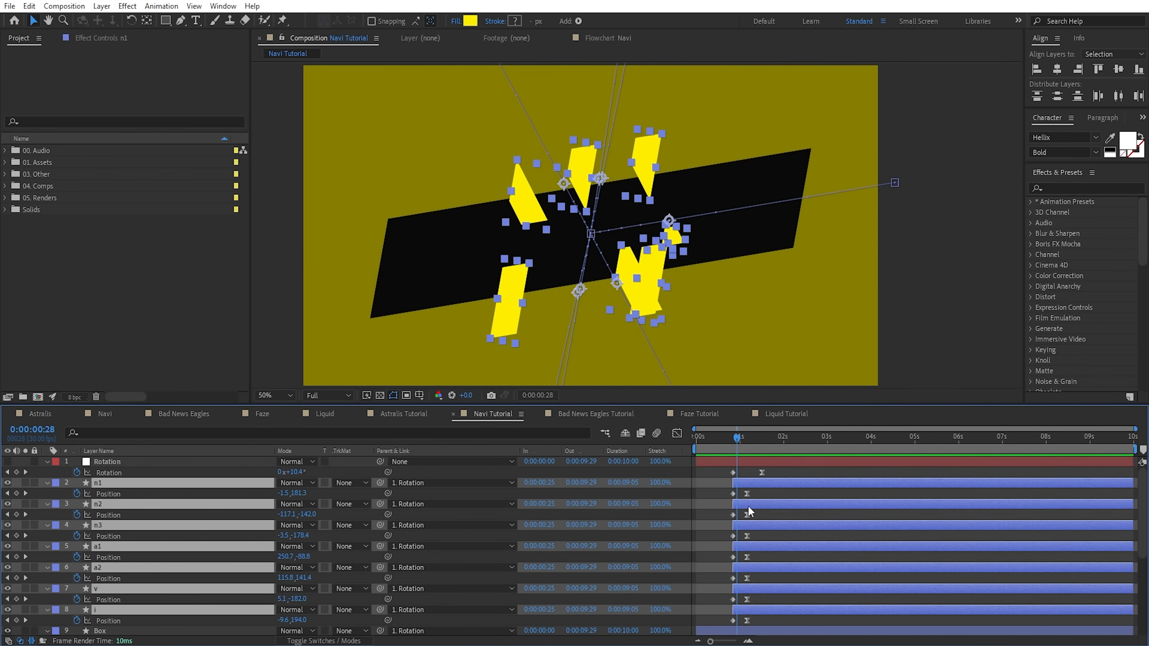
{"action": "key", "text": "alt+bracketright"}
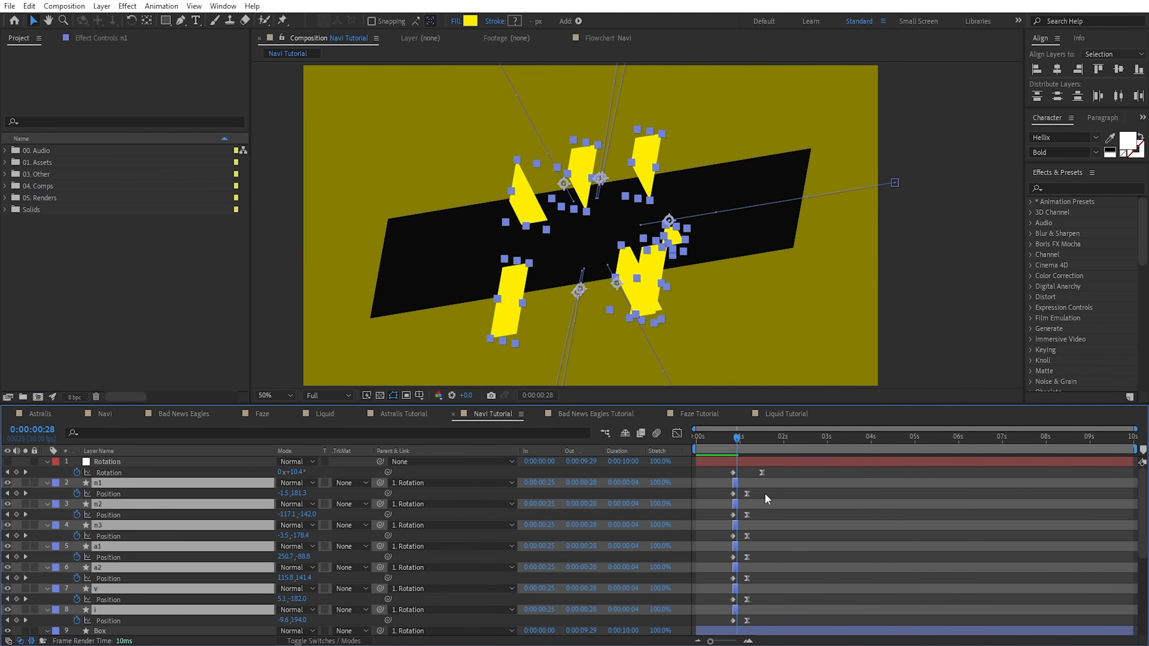
{"action": "left_click", "coordinate": [747, 481]}
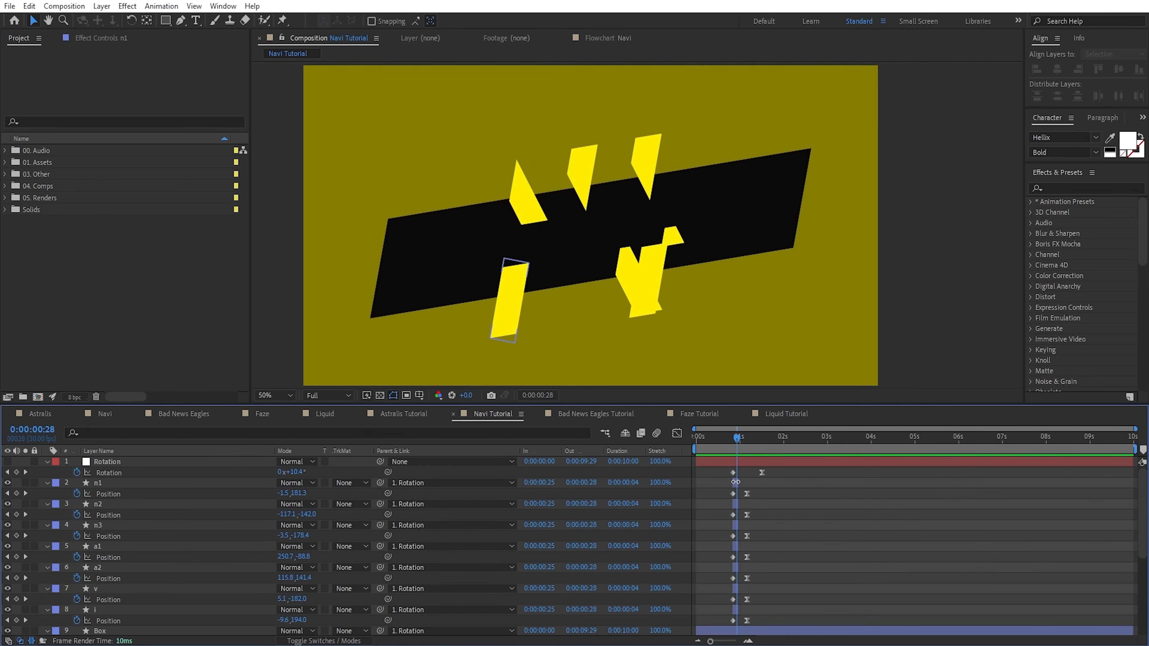
{"action": "left_click", "coordinate": [736, 483]}
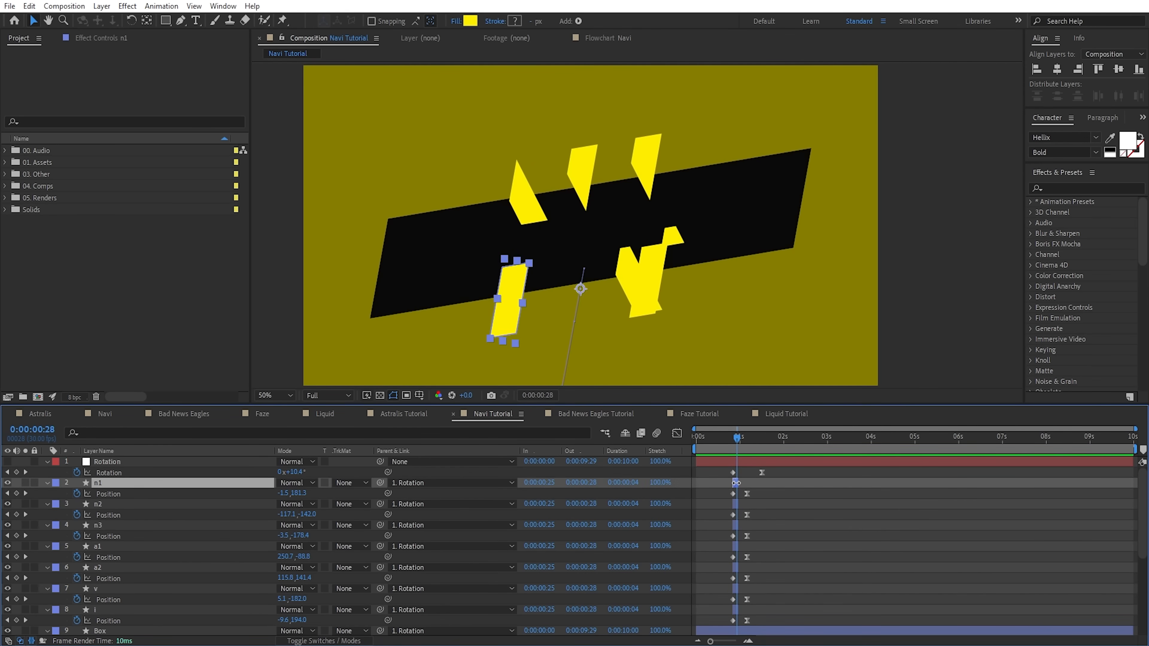
- Stagger the letter layers n1 through i one after another in time with Sequence Layers
{"action": "left_click", "coordinate": [737, 612], "text": "shift"}
{"action": "right_click", "coordinate": [734, 614]}
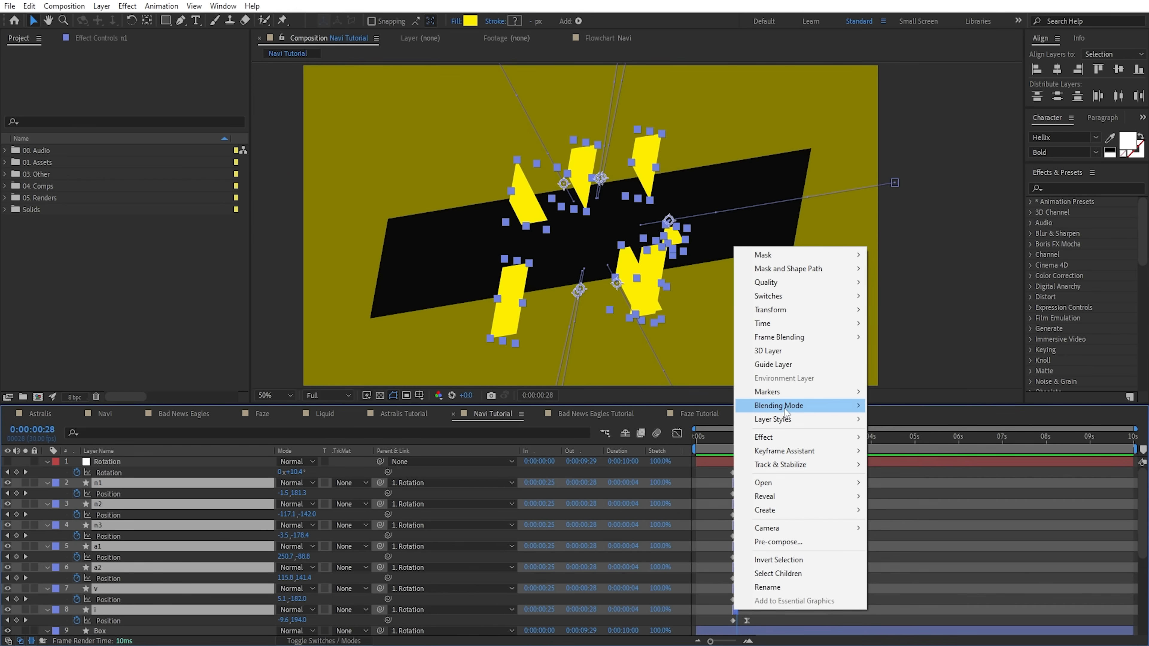
{"action": "mouse_move", "coordinate": [784, 453]}
{"action": "left_click", "coordinate": [931, 562]}
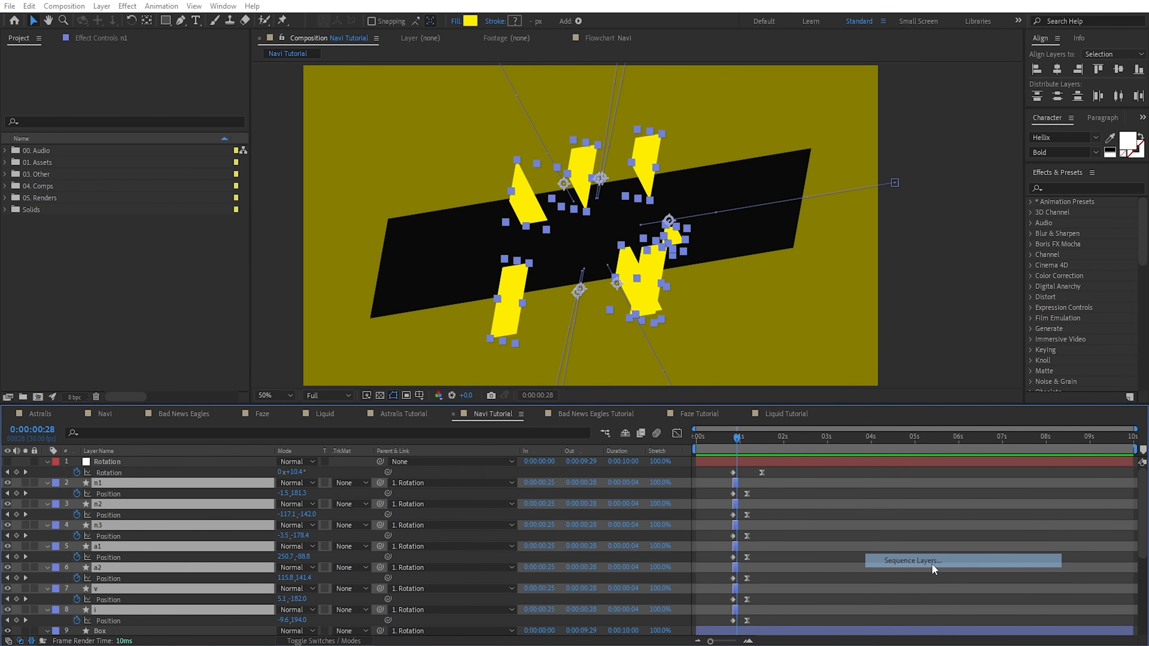
{"action": "left_click", "coordinate": [143, 102]}
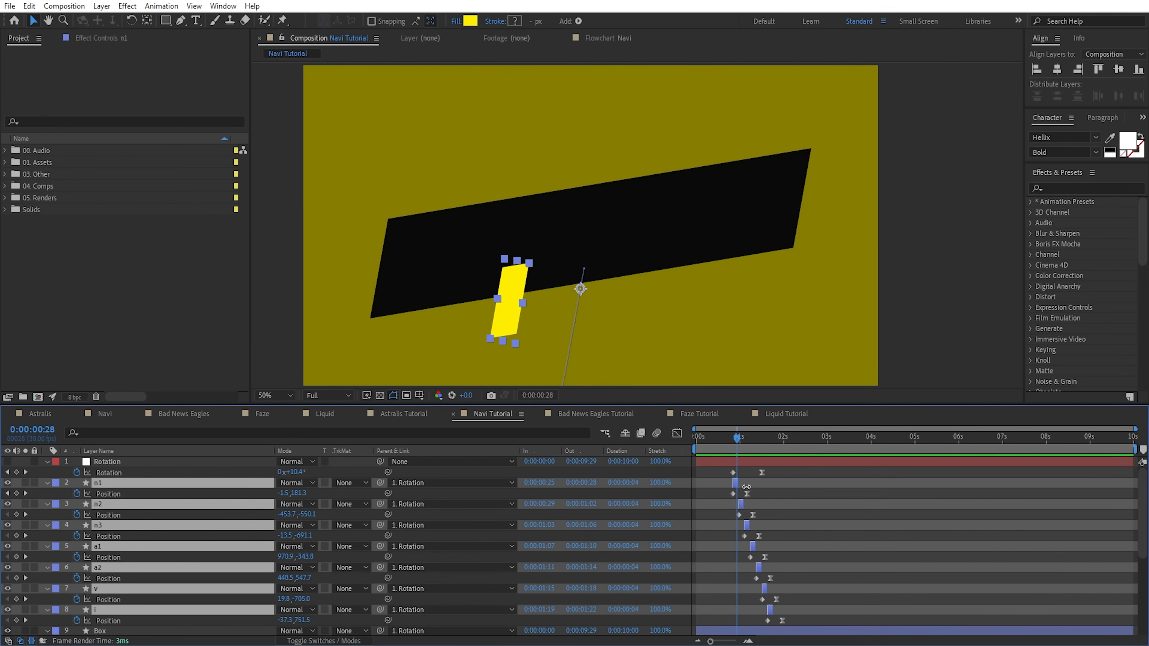
- Extend the out points of the letter layers n1 through i to the composition's end and preview the staggered fly-in
{"action": "left_click_drag", "start_coordinate": [1115, 503], "coordinate": [1132, 506]}
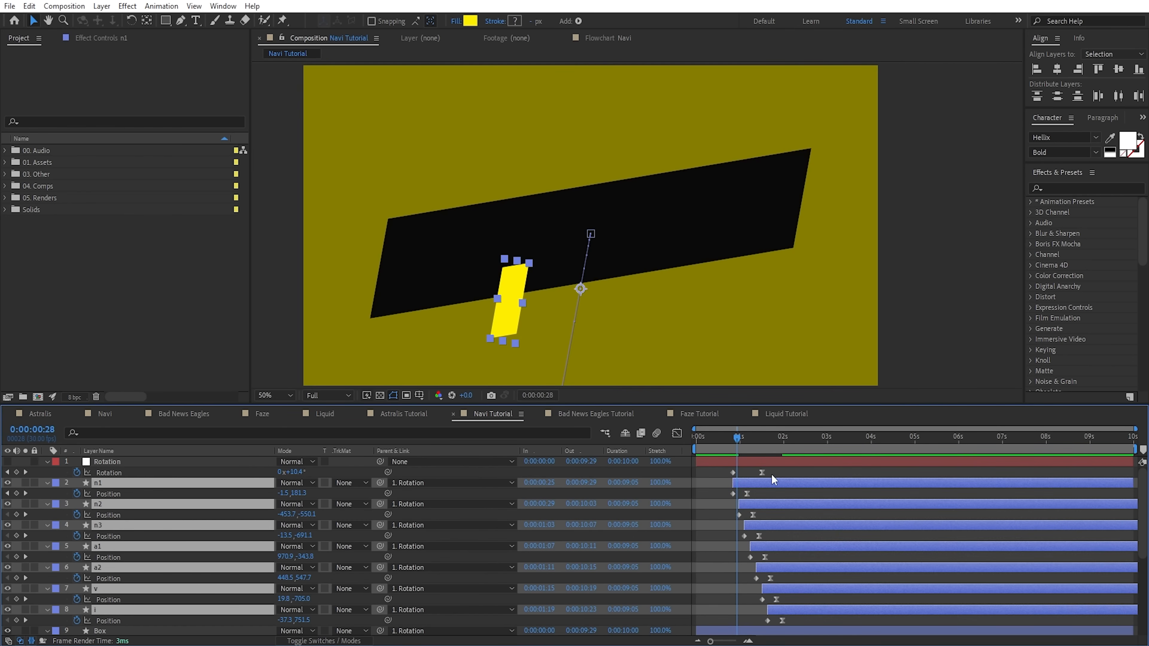
{"action": "key", "text": "space"}
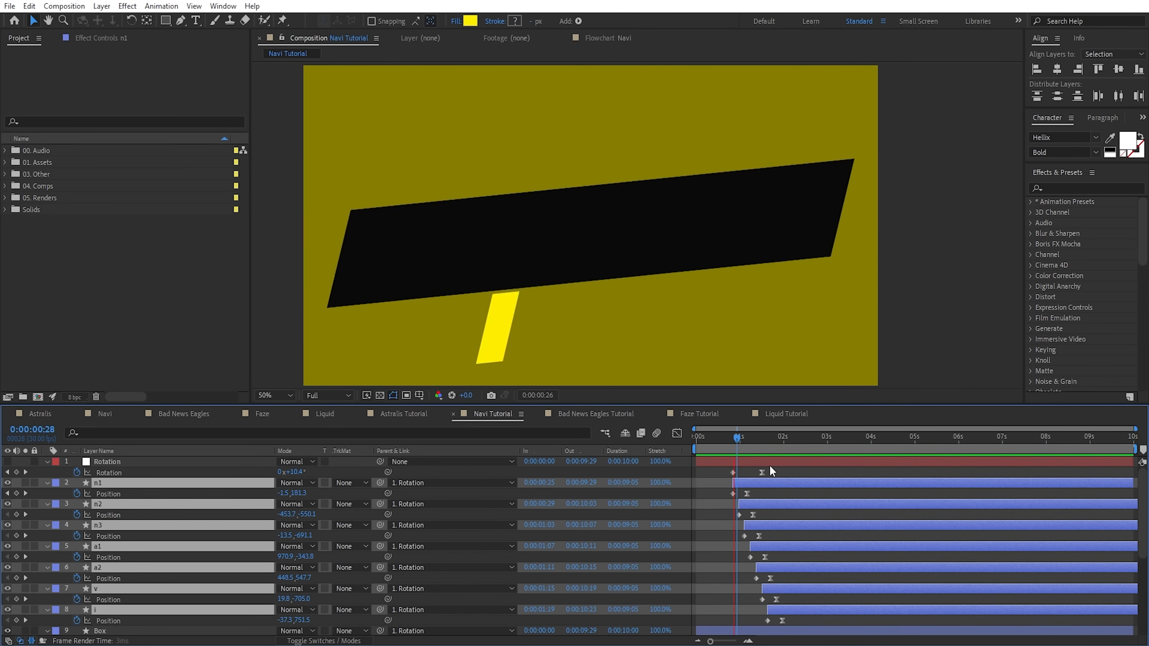
{"action": "key", "text": "space"}
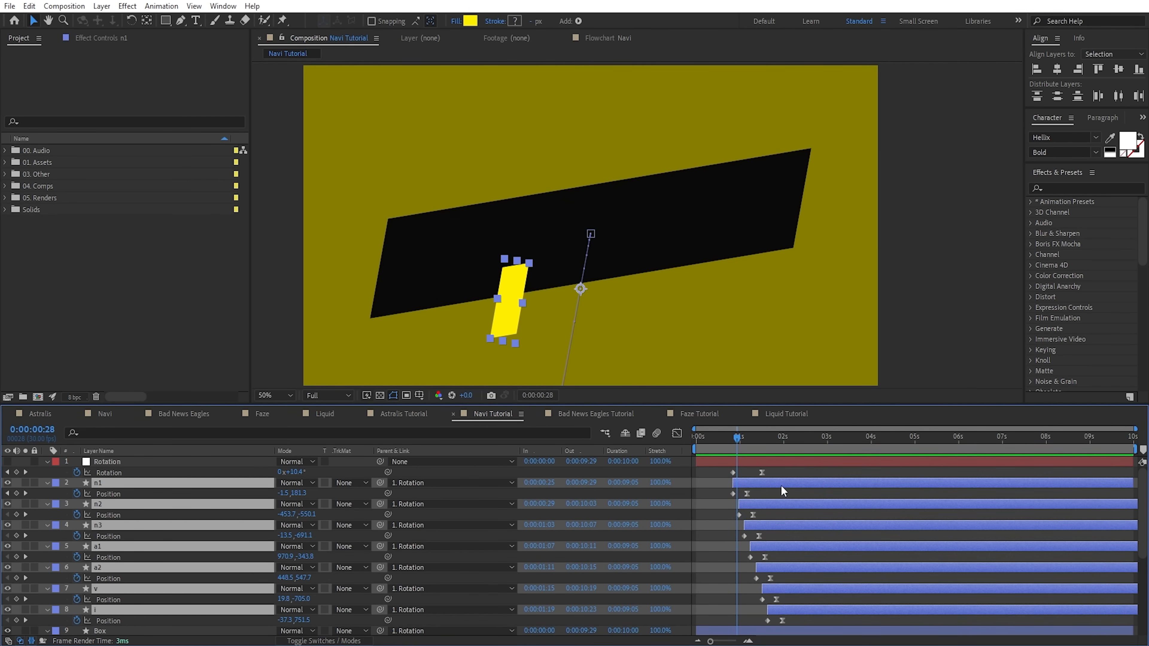
- Shift layer n2 to start at 0:00:00:25 and layer n1 to start at 0:00:00:29, and review the letters' fly-in
{"action": "left_click_drag", "start_coordinate": [738, 447], "coordinate": [747, 441]}
{"action": "left_click", "coordinate": [749, 504]}
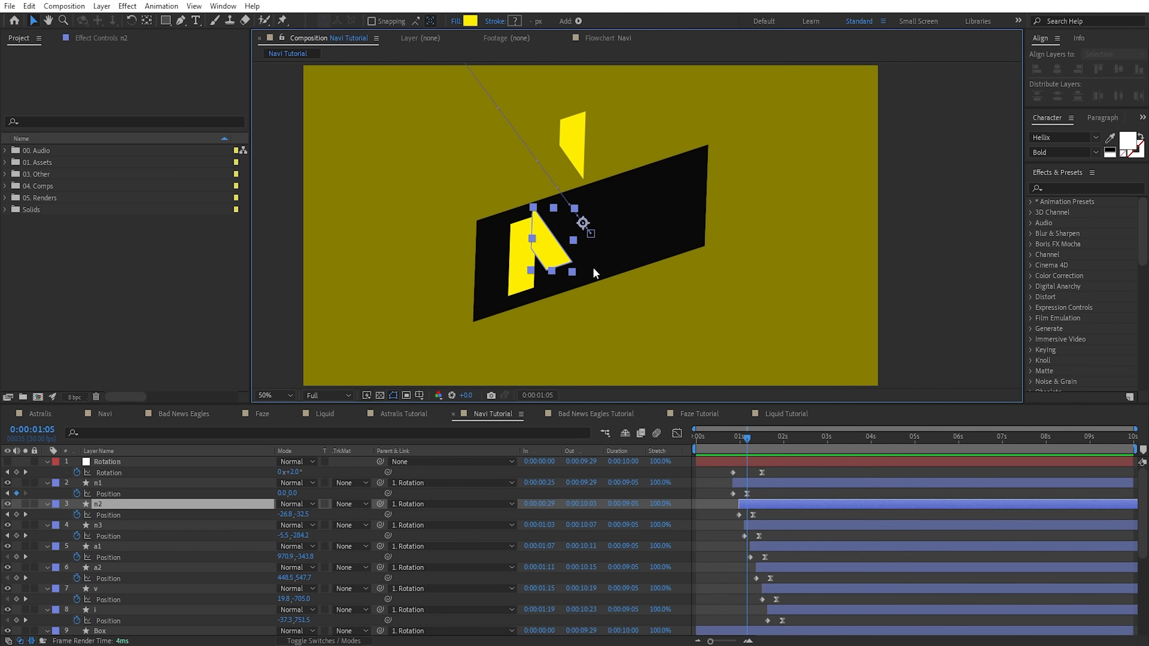
{"action": "left_click_drag", "start_coordinate": [754, 507], "coordinate": [748, 506]}
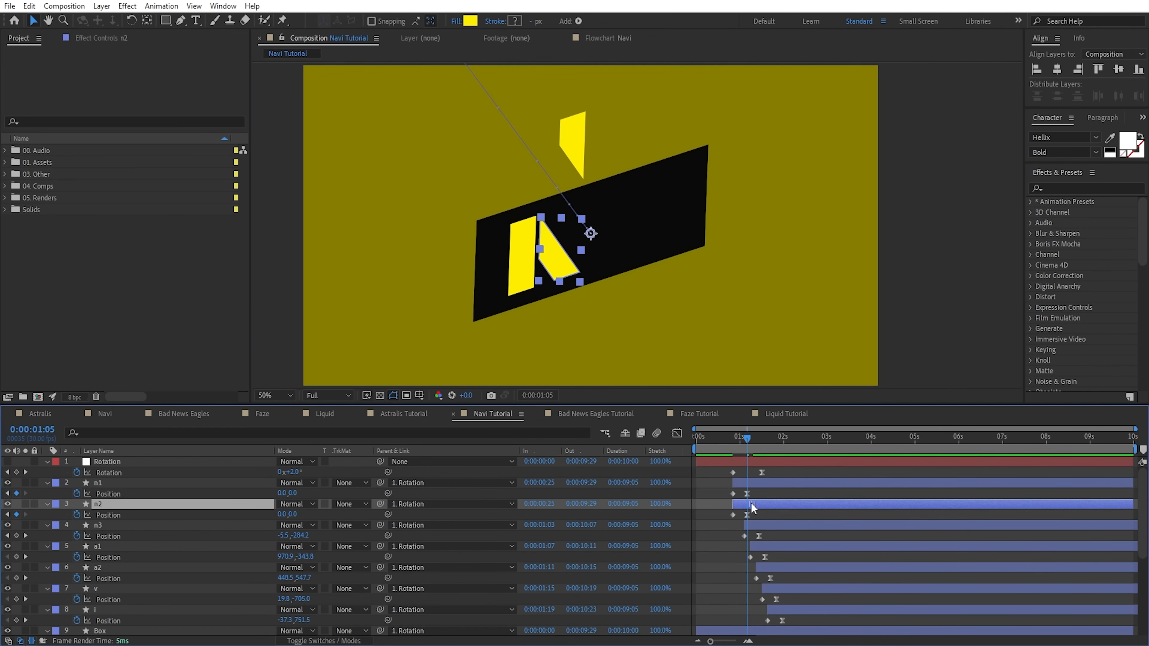
{"action": "left_click_drag", "start_coordinate": [732, 483], "coordinate": [749, 486]}
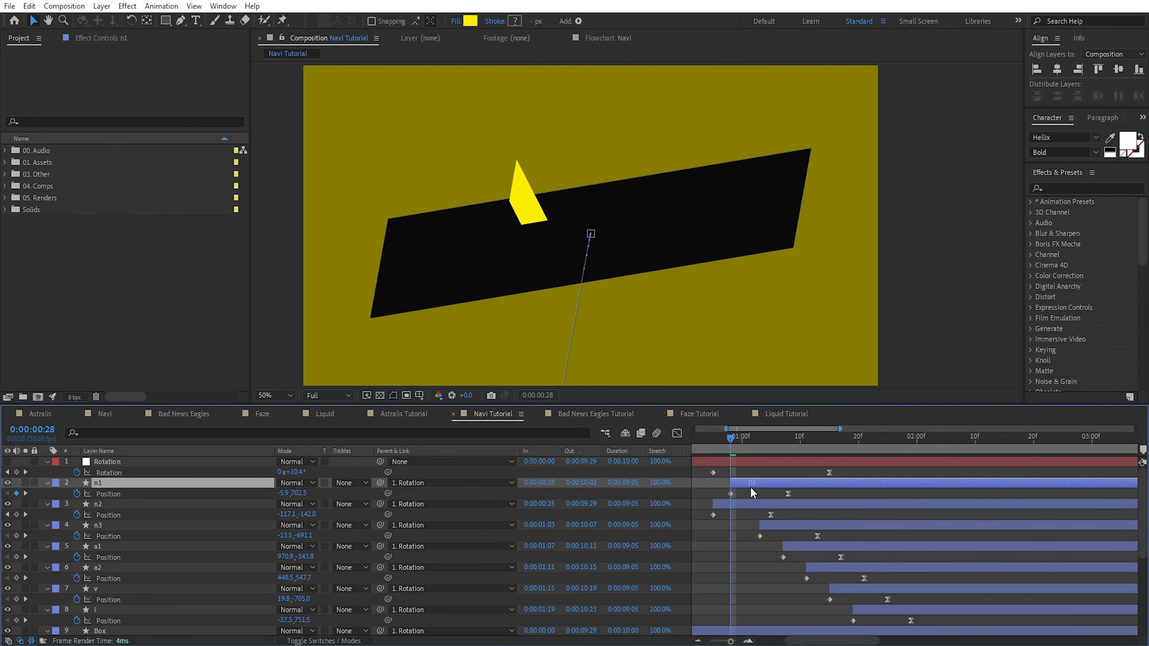
{"action": "key", "text": "Page_Down"}
{"action": "key", "text": "alt+Page_Down"}
{"action": "key", "text": "Page_Down"}
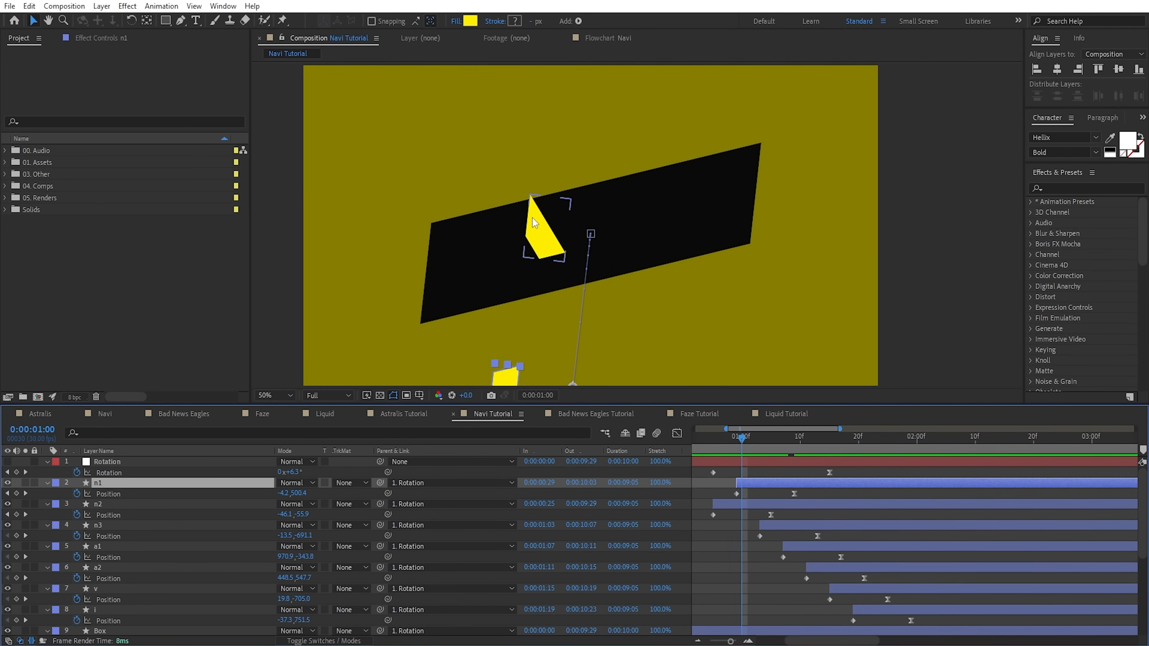
{"action": "key", "text": "Page_Down"}
{"action": "key", "text": "Page_Down"}
{"action": "key", "text": "Page_Down"}
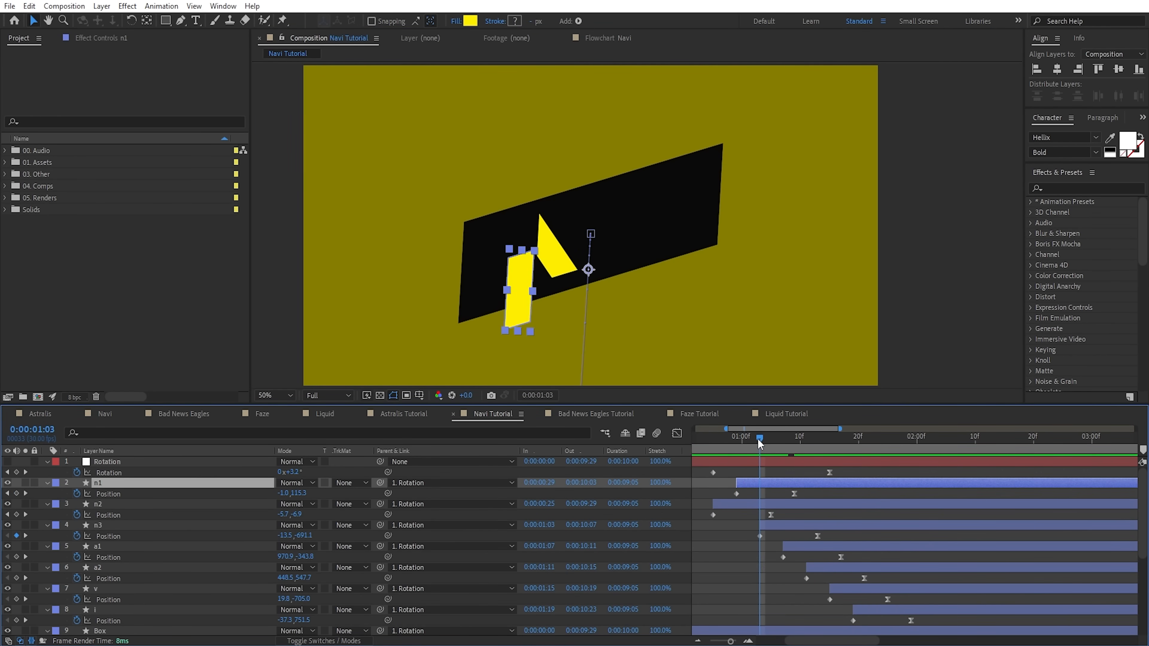
{"action": "left_click_drag", "start_coordinate": [760, 440], "coordinate": [870, 484]}
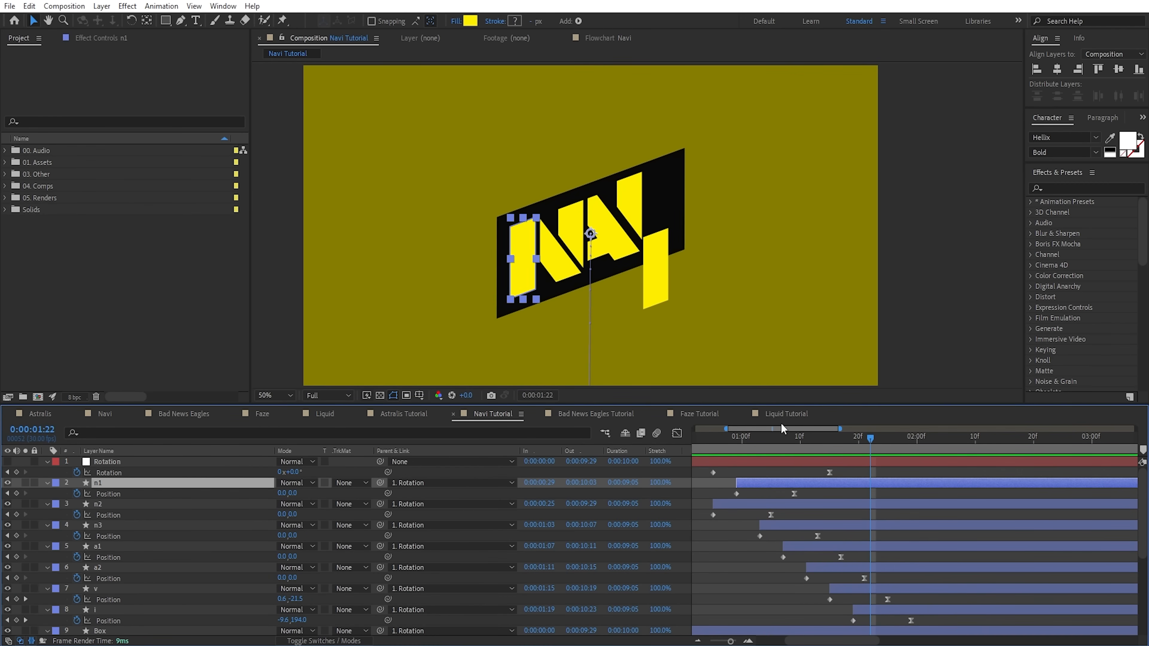
- Straighten layer i's motion path by moving its starting Position keyframe to about (0.7, 753.5), directly below the logo
{"action": "left_click", "coordinate": [667, 280]}
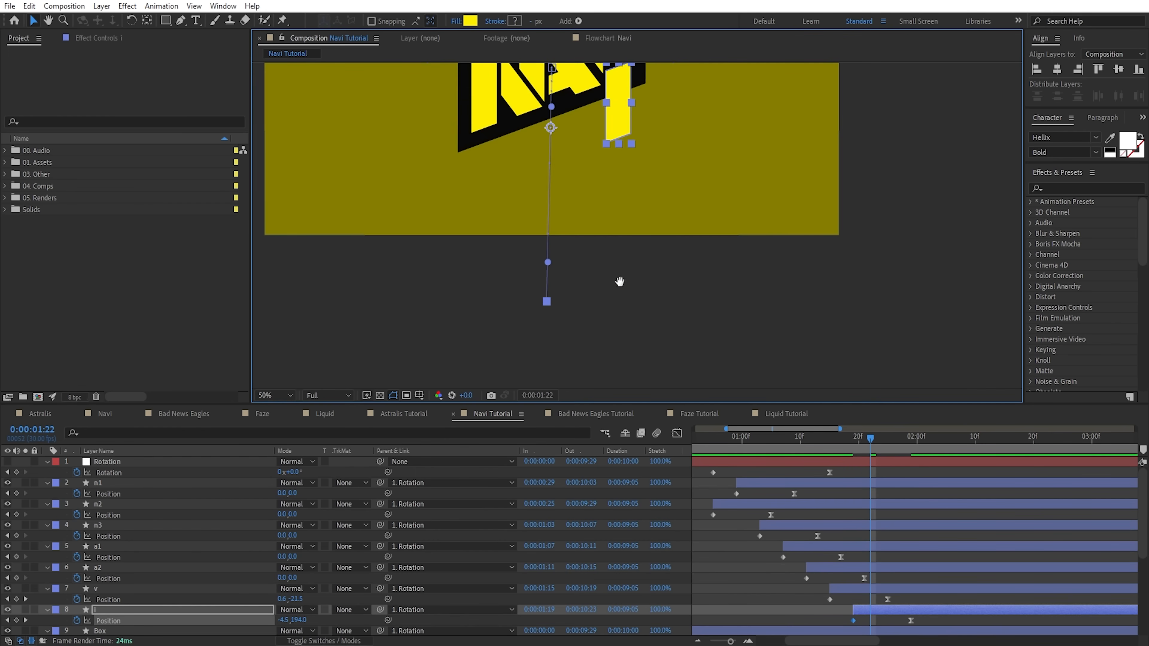
{"action": "left_click_drag", "start_coordinate": [618, 282], "coordinate": [627, 362]}
{"action": "key", "text": "space"}
{"action": "left_click_drag", "start_coordinate": [560, 187], "coordinate": [624, 197]}
{"action": "key", "text": "ctrl+z"}
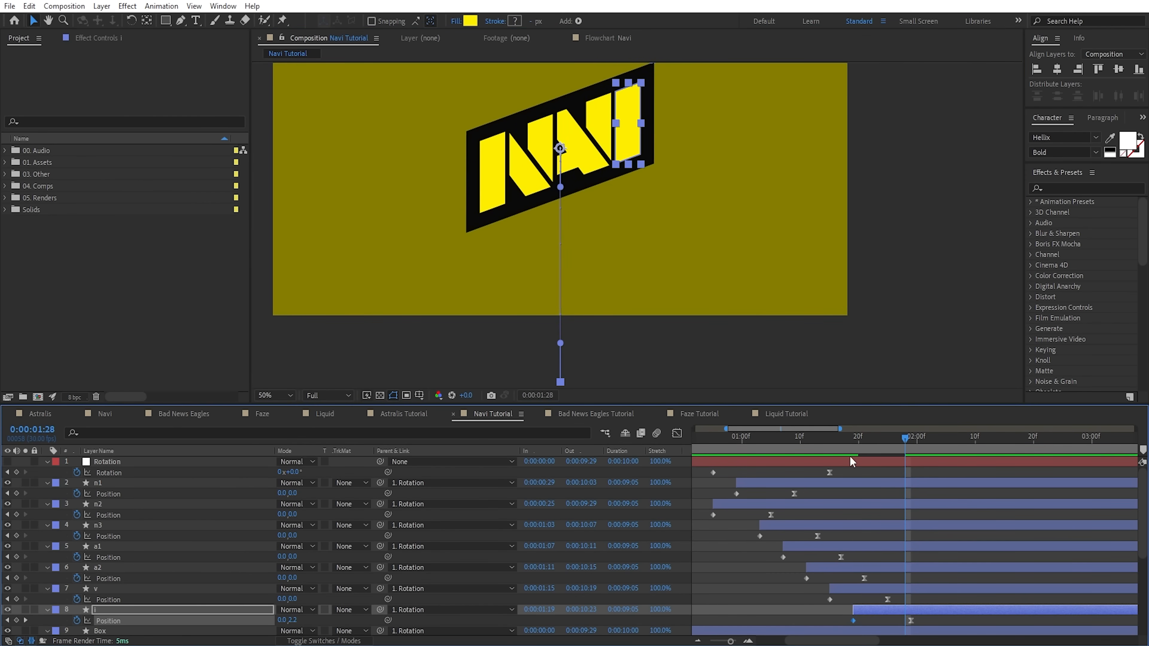
- Set the spatial interpolation of all Position keyframes on the letter layers n1 through i to Linear
{"action": "left_click_drag", "start_coordinate": [979, 493], "coordinate": [699, 628]}
{"action": "right_click", "coordinate": [945, 536]}
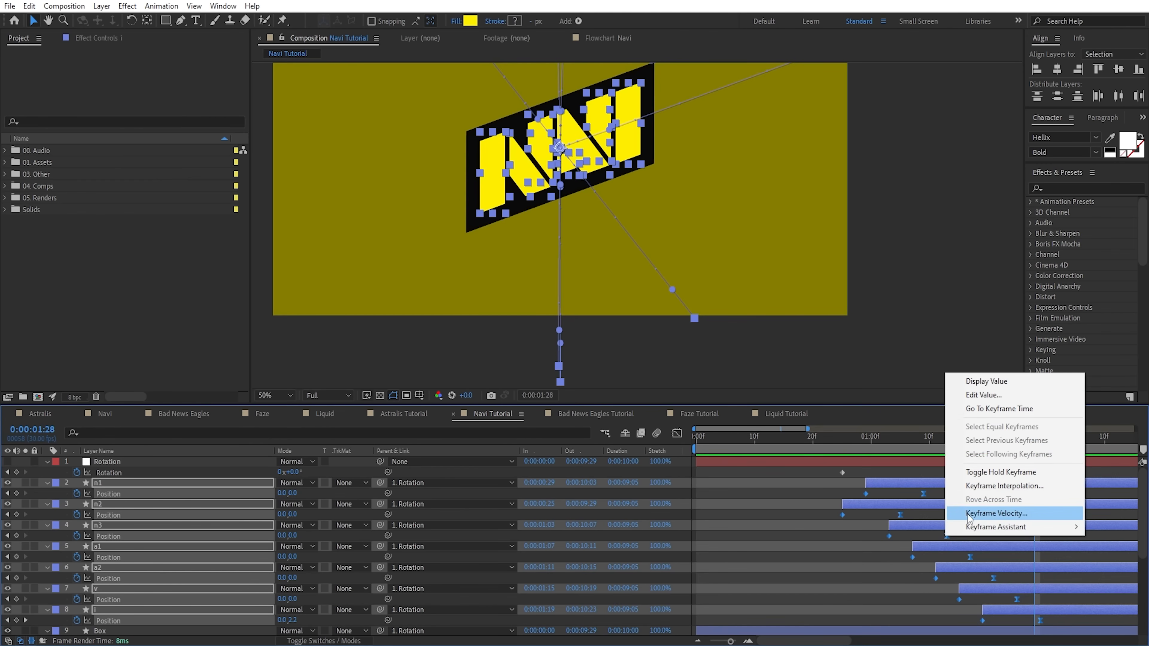
{"action": "left_click", "coordinate": [995, 486]}
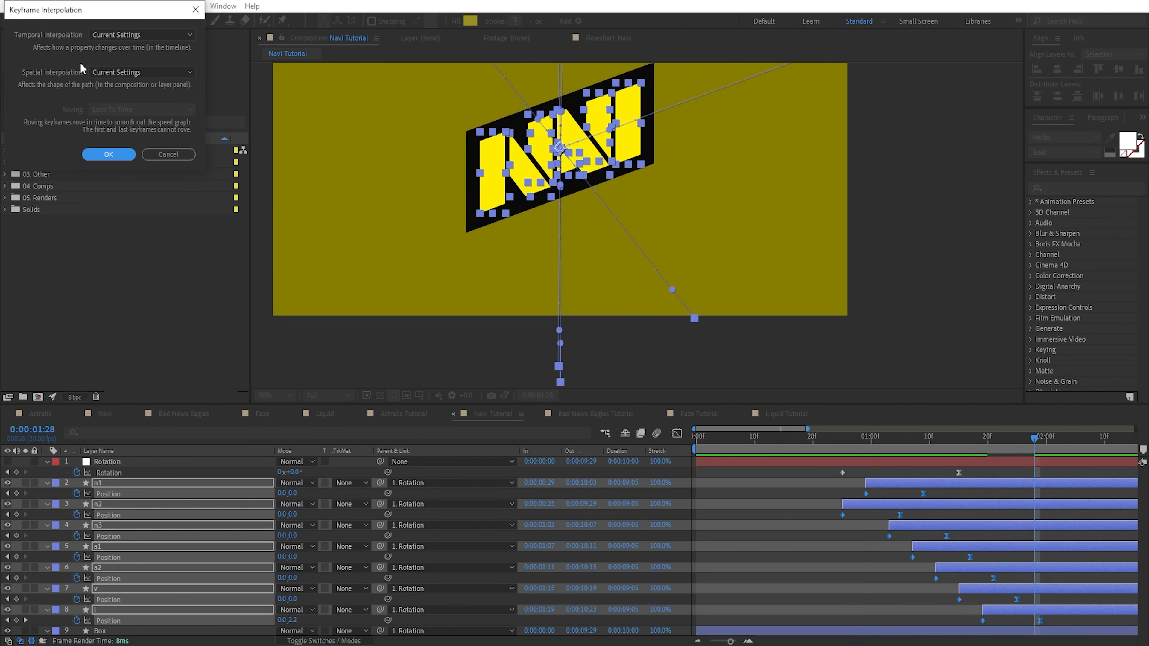
{"action": "left_click", "coordinate": [99, 74]}
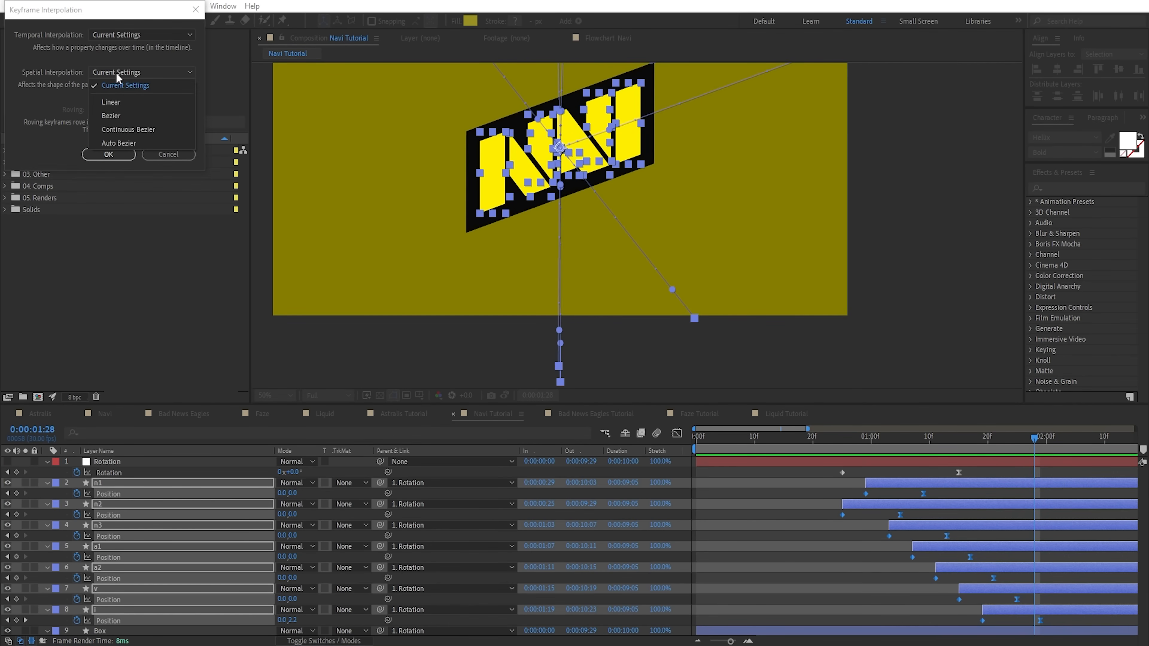
{"action": "left_click", "coordinate": [112, 103]}
{"action": "left_click", "coordinate": [134, 155]}
- Shift the letter layers n1 through i earlier together so n2 starts at 0:00:00:10, and review the animation
{"action": "left_click_drag", "start_coordinate": [925, 472], "coordinate": [1072, 540]}
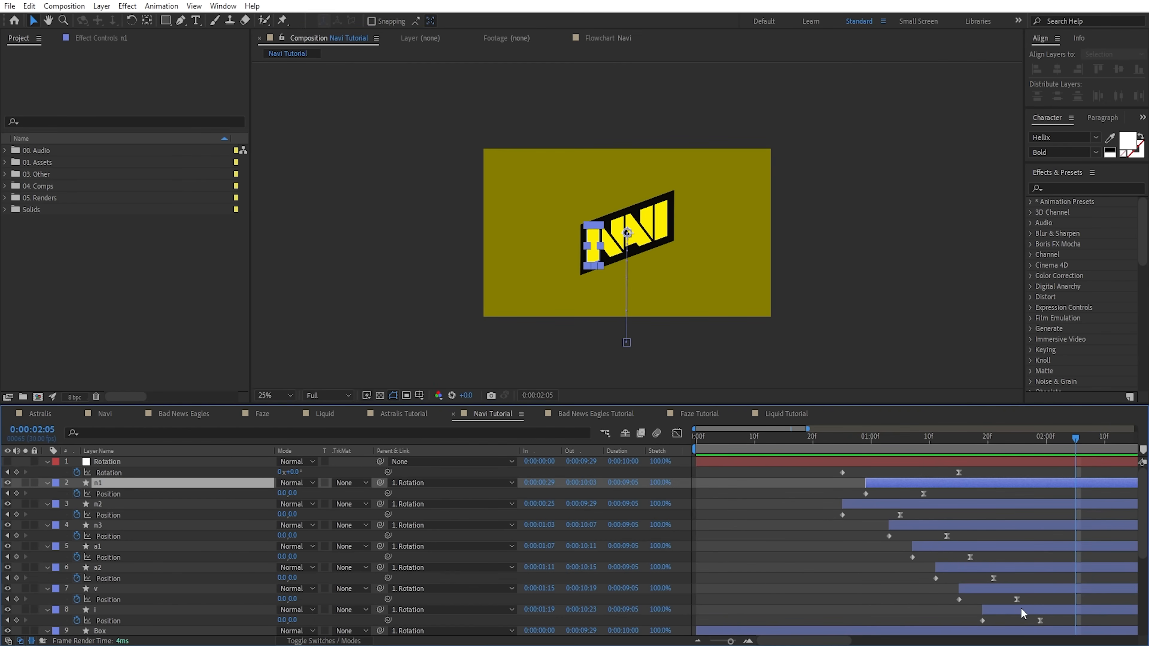
{"action": "left_click", "coordinate": [1020, 610], "text": "shift"}
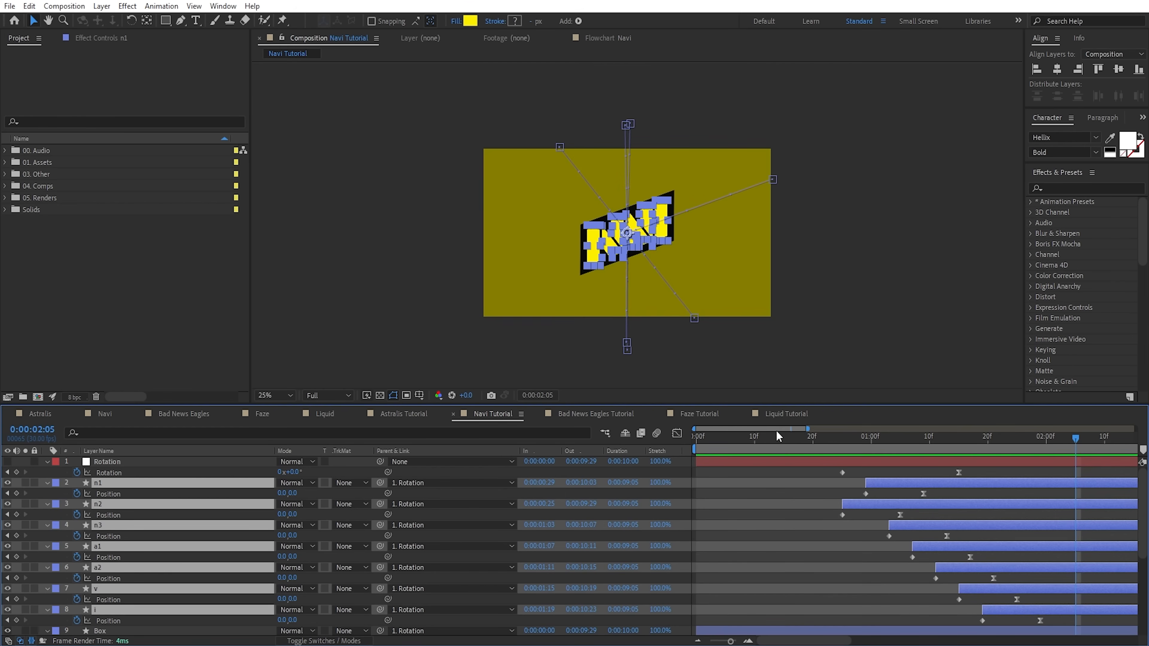
{"action": "mouse_move", "coordinate": [738, 439]}
{"action": "left_mouse_down"}
{"action": "mouse_move", "coordinate": [725, 442]}
{"action": "mouse_move", "coordinate": [755, 443]}
{"action": "left_mouse_up"}
{"action": "left_click_drag", "start_coordinate": [856, 505], "coordinate": [768, 506]}
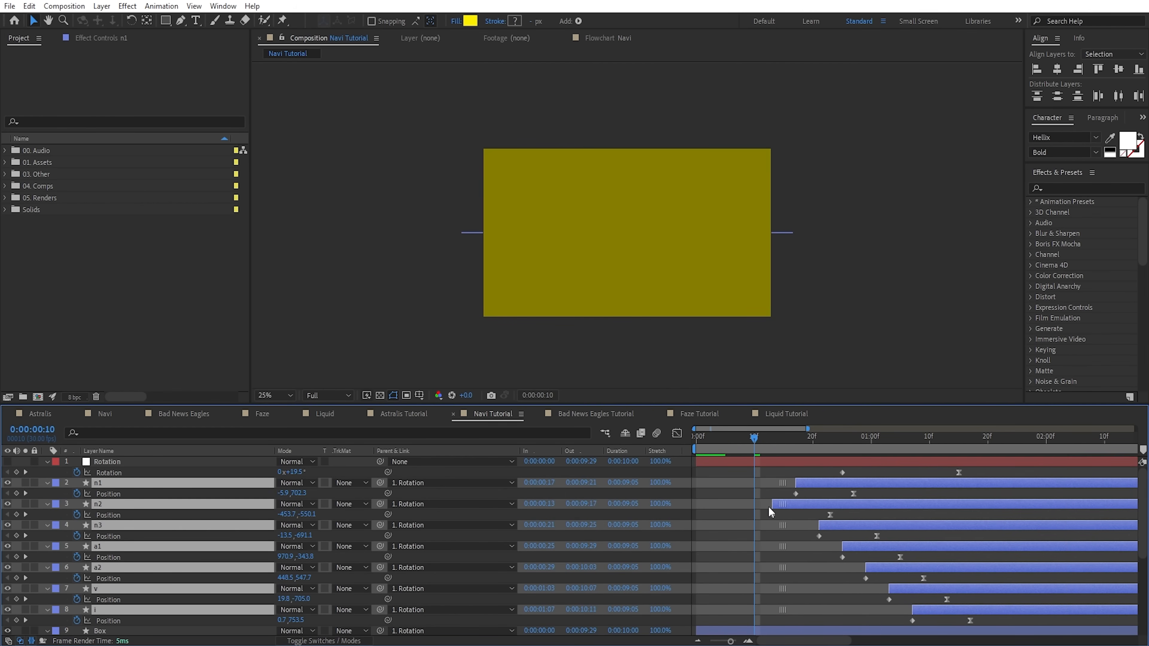
{"action": "mouse_move", "coordinate": [768, 443]}
{"action": "left_mouse_down"}
{"action": "mouse_move", "coordinate": [799, 447]}
{"action": "mouse_move", "coordinate": [775, 448]}
{"action": "left_mouse_up"}
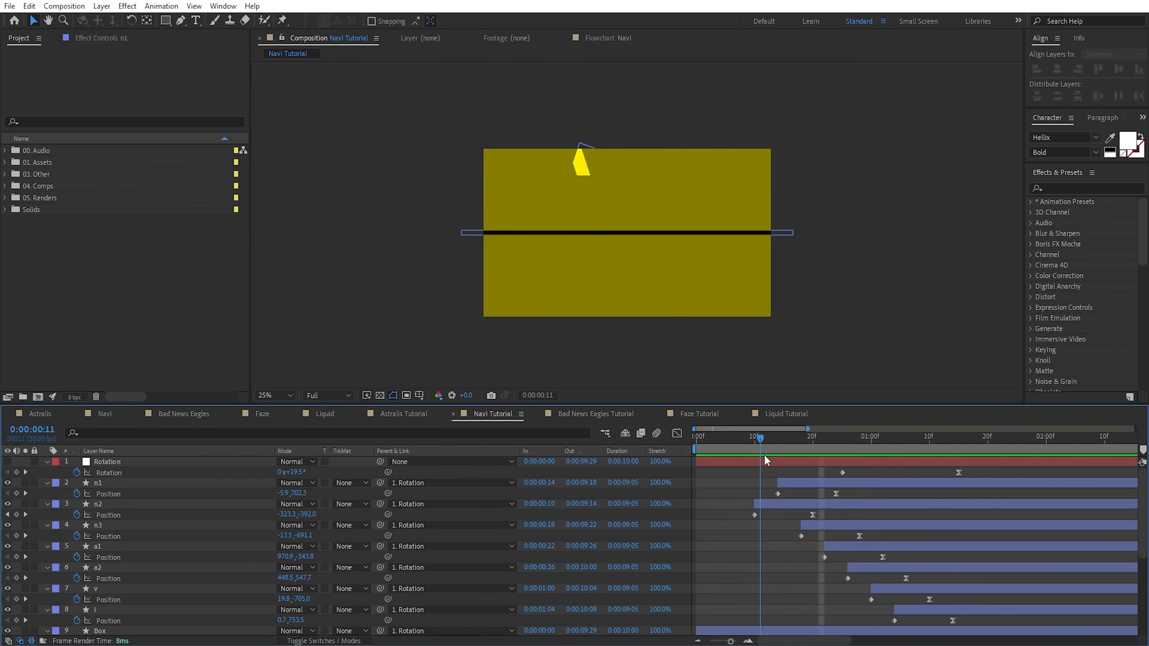
{"action": "left_click_drag", "start_coordinate": [764, 455], "coordinate": [946, 469]}
{"action": "left_click_drag", "start_coordinate": [951, 478], "coordinate": [898, 484]}
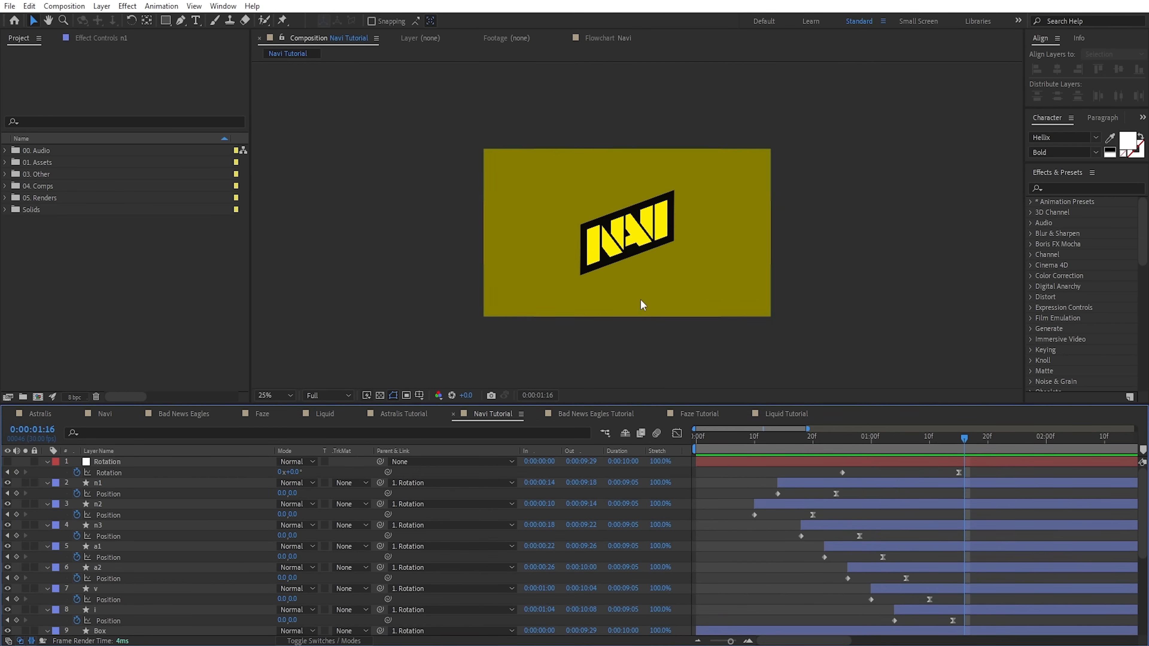
- Collapse the expanded properties of all layers in the composition, leaving no layer selected
{"action": "left_click", "coordinate": [116, 463]}
{"action": "key", "text": "ctrl+a"}
{"action": "left_click", "coordinate": [46, 462]}
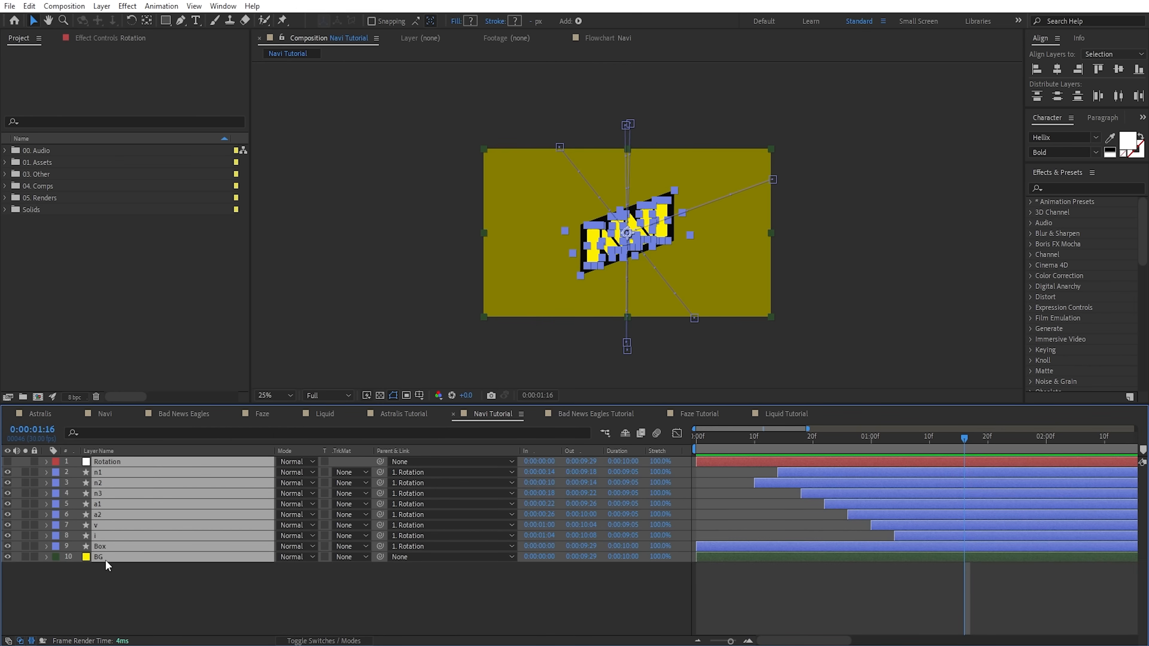
{"action": "left_click", "coordinate": [108, 582]}
- Set the BG layer's opacity to 100% and check the letter animation against the solid yellow background
{"action": "left_click", "coordinate": [141, 558]}
{"action": "key", "text": "t"}
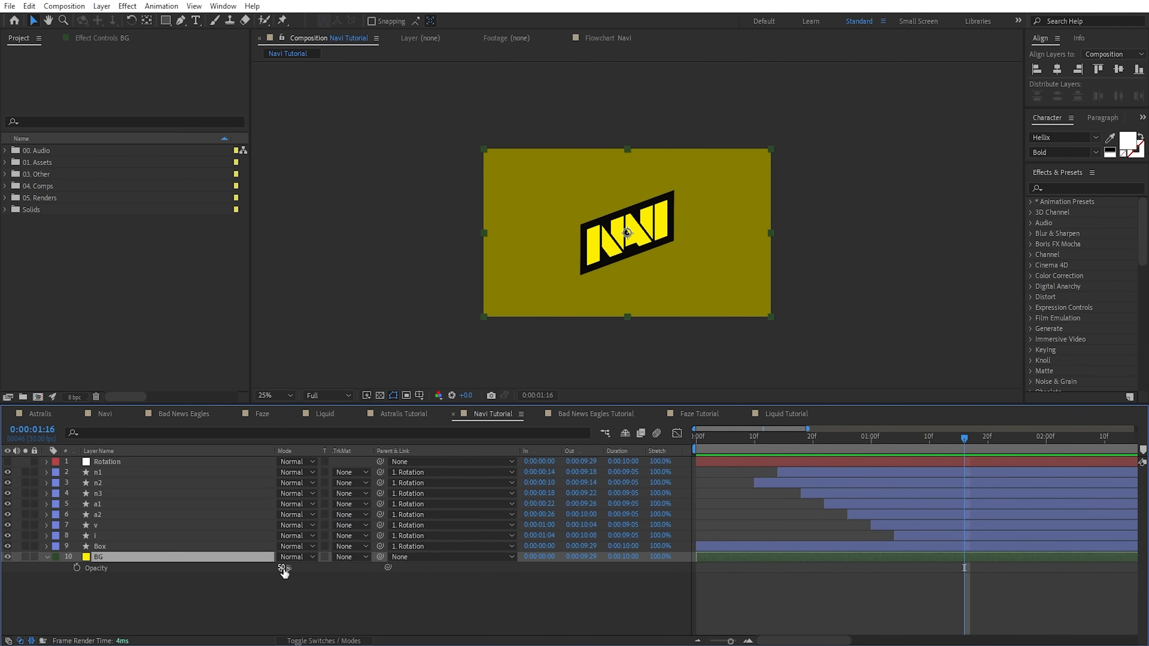
{"action": "left_click_drag", "start_coordinate": [282, 568], "coordinate": [552, 584]}
{"action": "left_click", "coordinate": [560, 617]}
{"action": "left_click_drag", "start_coordinate": [960, 440], "coordinate": [871, 444]}
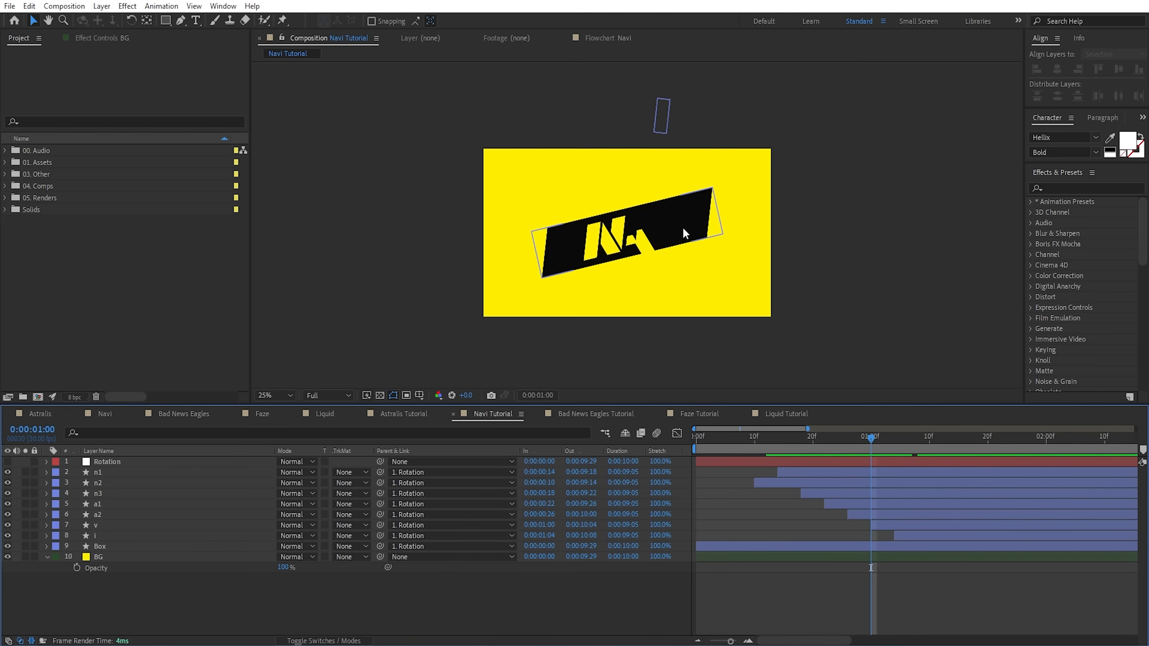
{"action": "left_click_drag", "start_coordinate": [870, 444], "coordinate": [953, 439]}
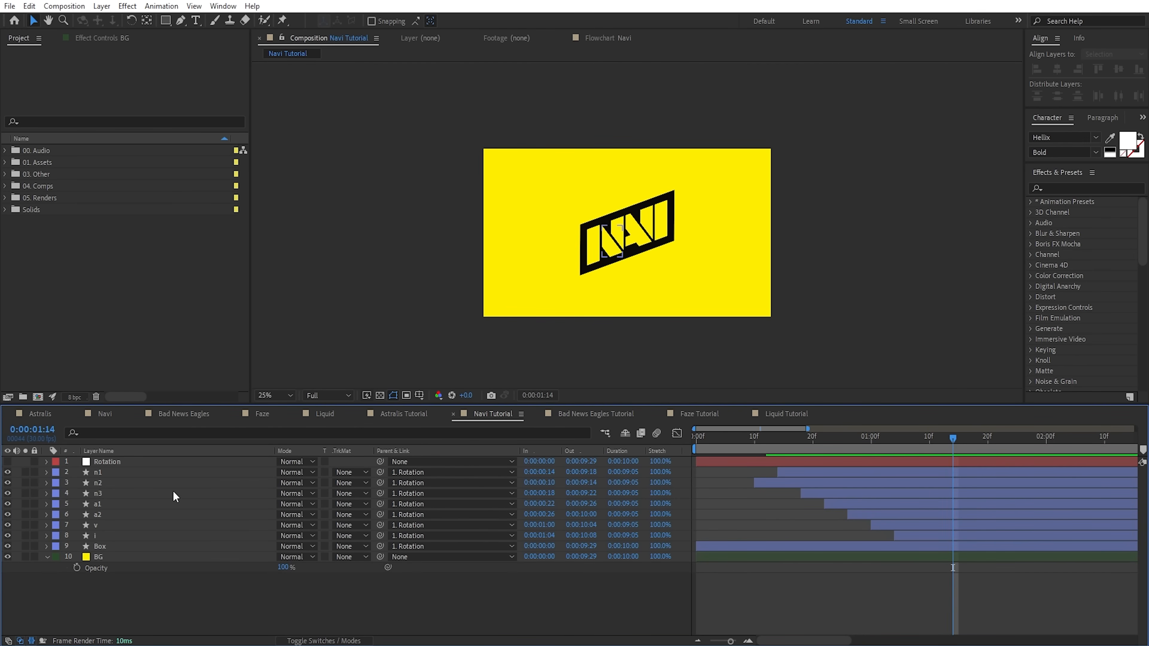
- Turn on the Rotation null's visibility and duplicate the null
{"action": "left_click", "coordinate": [131, 475]}
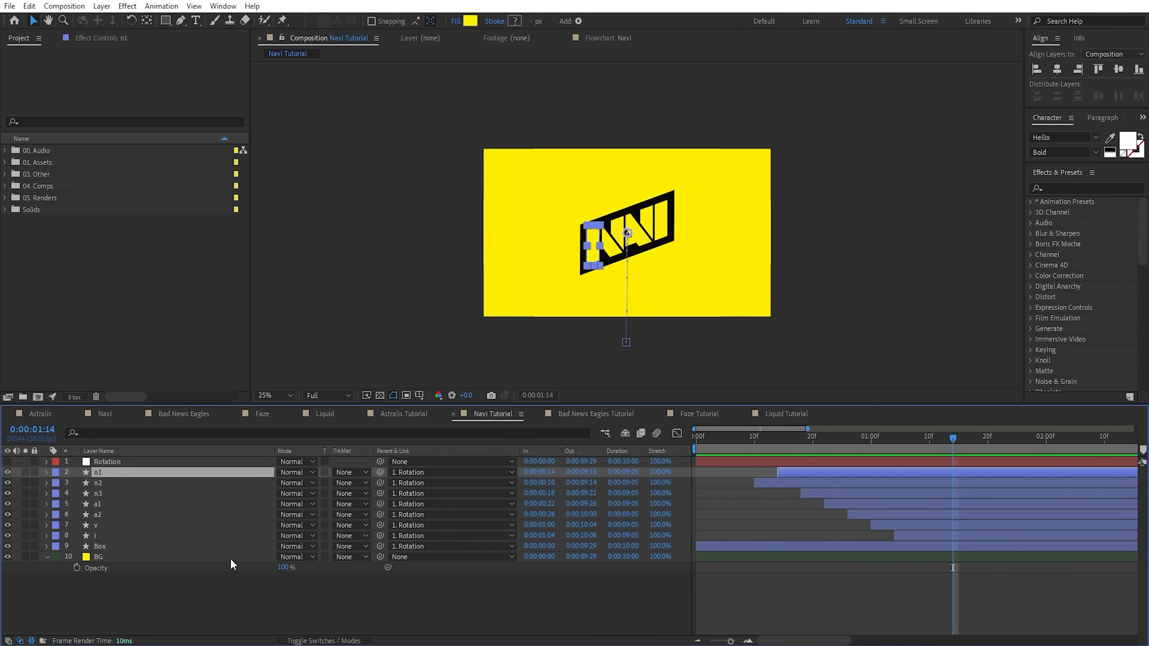
{"action": "left_click", "coordinate": [7, 461]}
{"action": "left_click", "coordinate": [137, 462]}
{"action": "key", "text": "ctrl+d"}
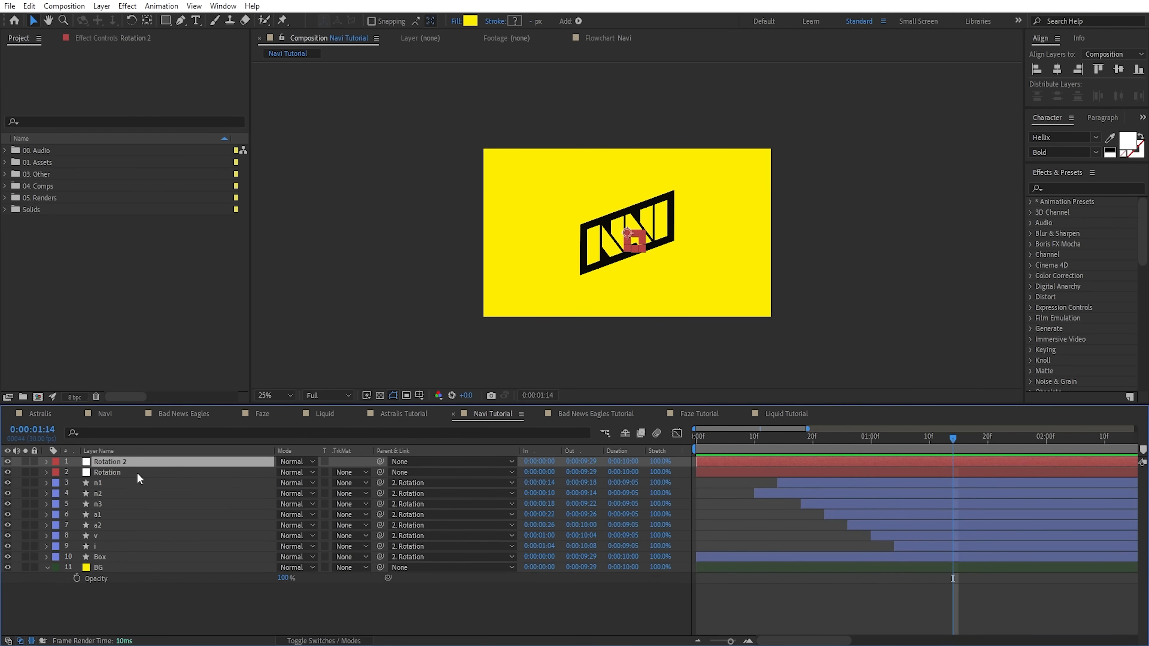
- Pre-compose the original Rotation null and the letter layers n1 through i into a composition named "Navi Letters Tutorial"
{"action": "left_click", "coordinate": [111, 473]}
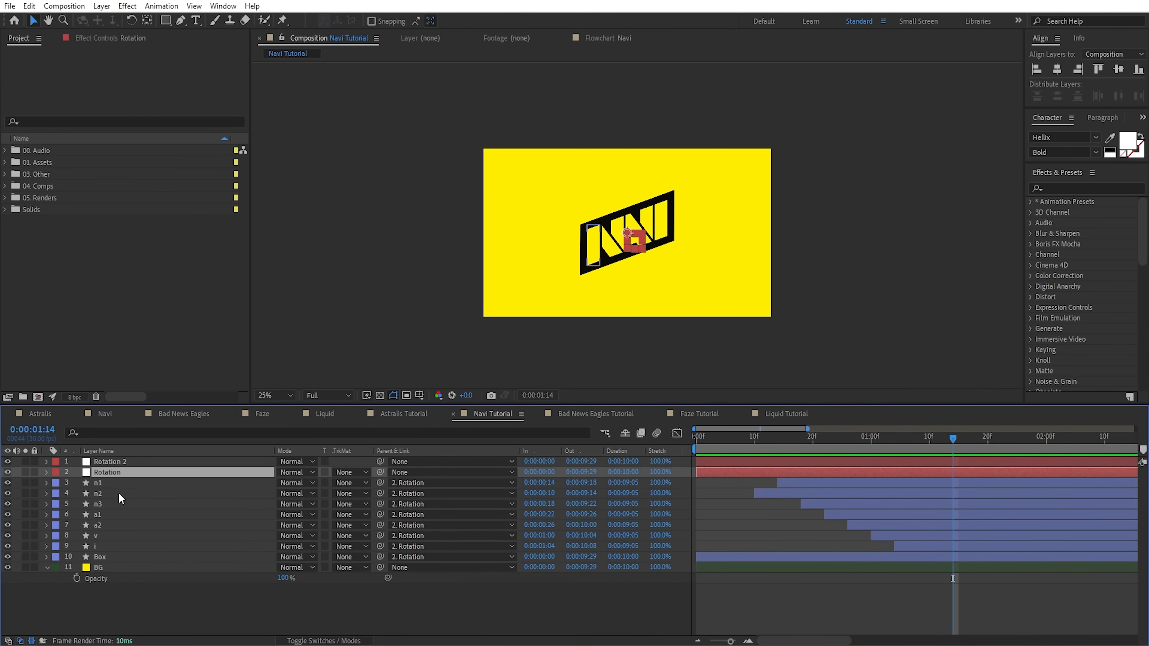
{"action": "left_click", "coordinate": [106, 545], "text": "shift"}
{"action": "left_click", "coordinate": [101, 6]}
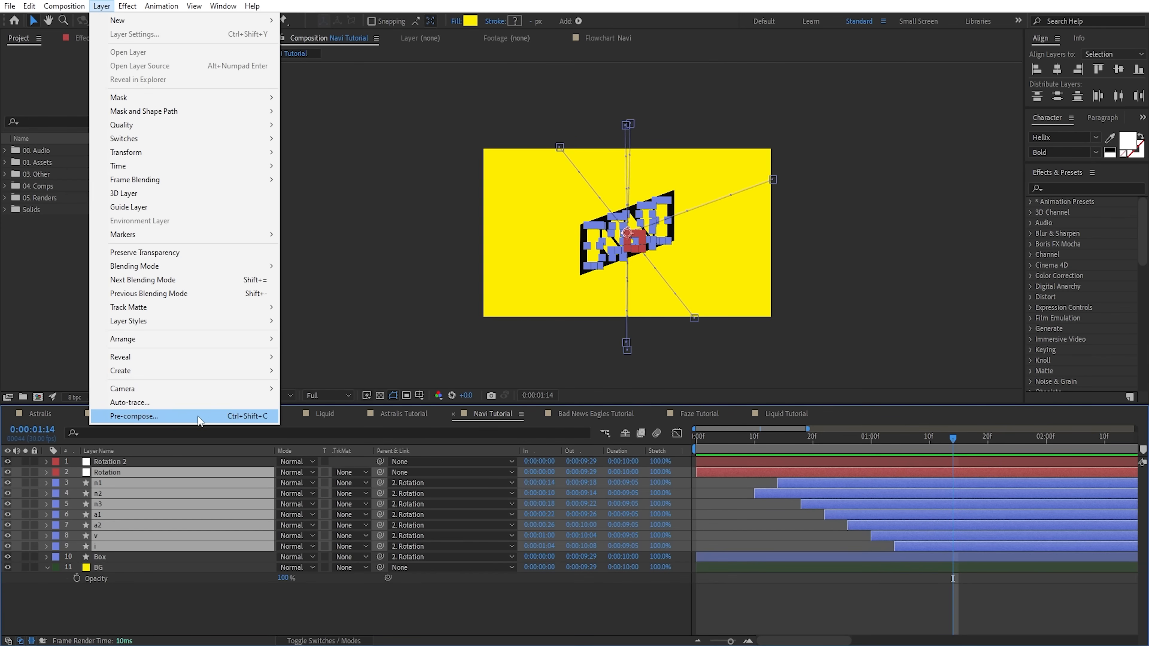
{"action": "left_click", "coordinate": [252, 416]}
{"action": "type", "text": "Navi "}
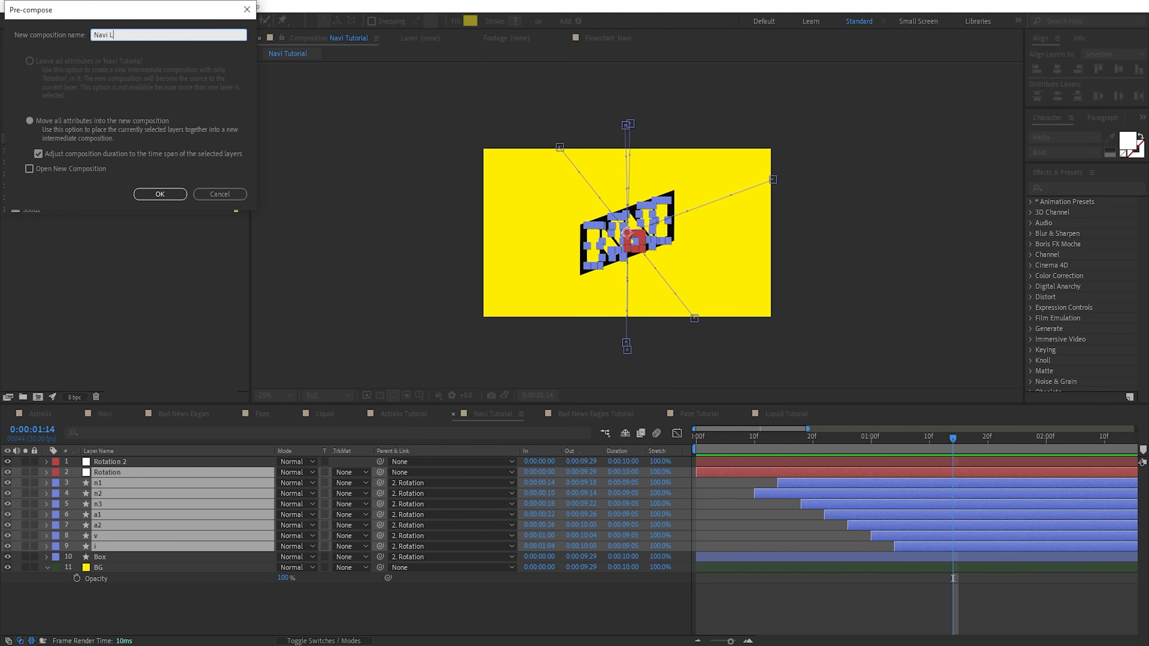
{"action": "type", "text": "Letters Tutorial"}
{"action": "key", "text": "Return"}
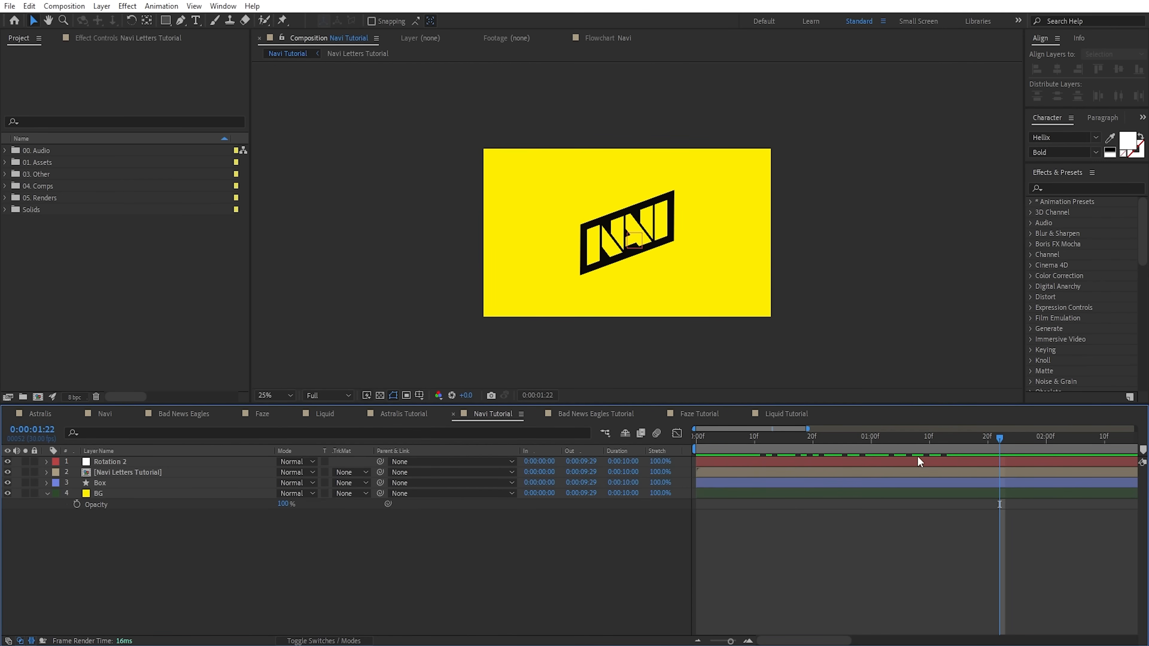
- Parent the Box layer to the Rotation 2 null and check the logo near 0:00:01:20
{"action": "left_click", "coordinate": [123, 480]}
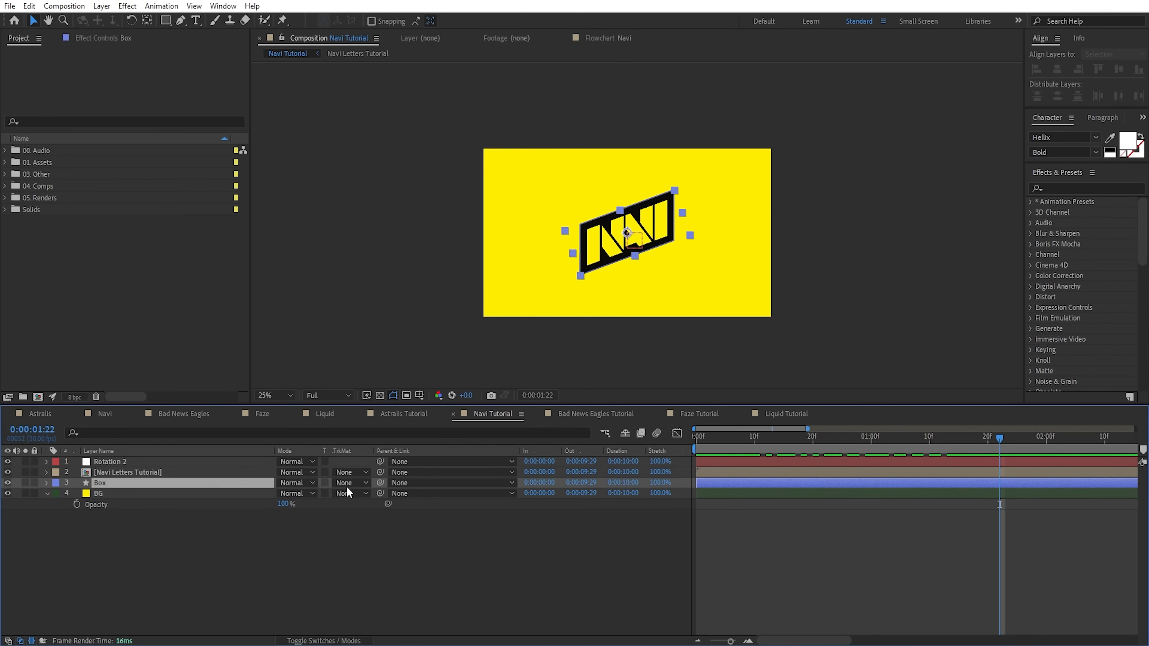
{"action": "left_click_drag", "start_coordinate": [380, 482], "coordinate": [124, 461]}
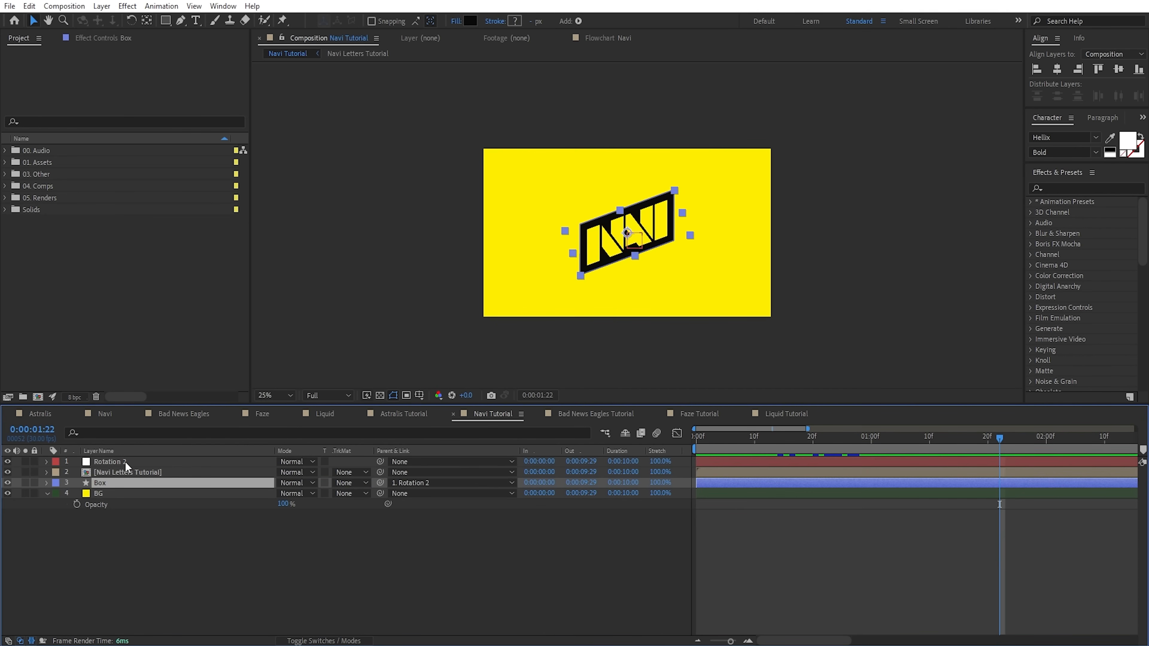
{"action": "left_click", "coordinate": [115, 482]}
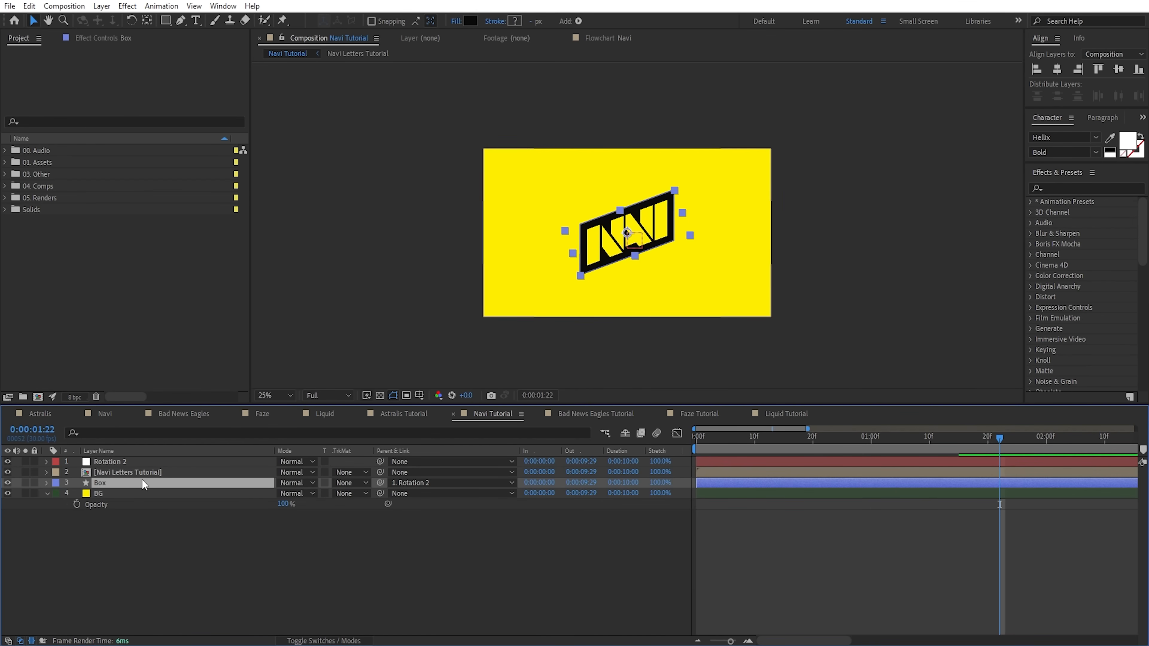
{"action": "left_click", "coordinate": [420, 483]}
{"action": "left_click", "coordinate": [427, 494]}
{"action": "left_click_drag", "start_coordinate": [380, 482], "coordinate": [156, 468]}
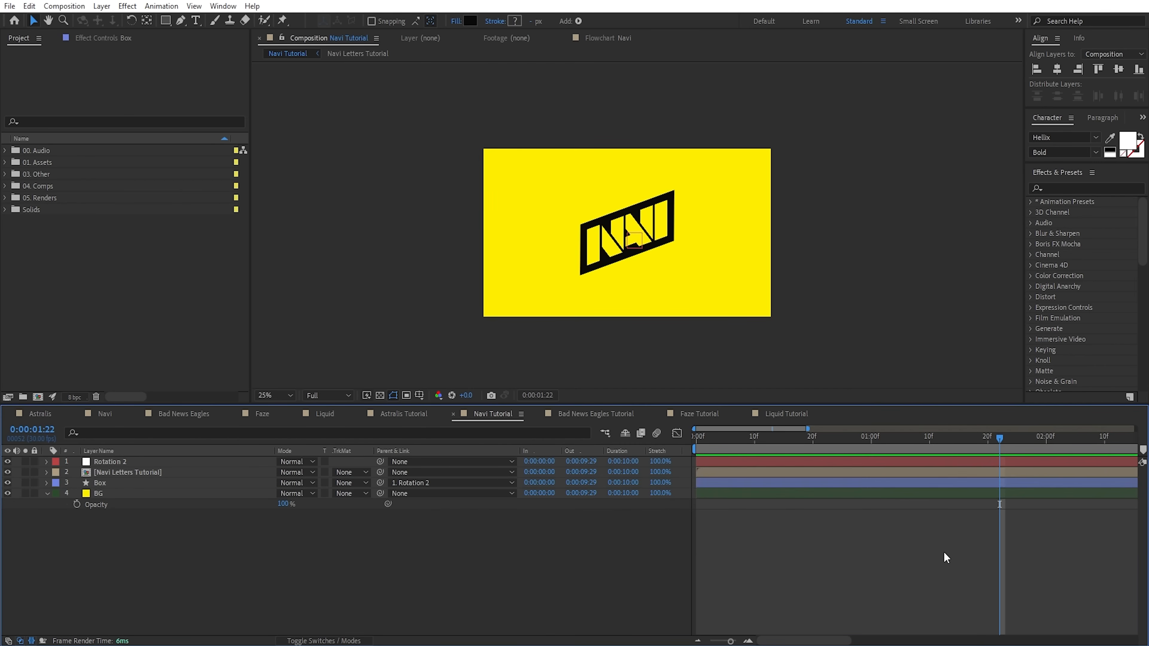
{"action": "left_click_drag", "start_coordinate": [998, 438], "coordinate": [995, 466]}
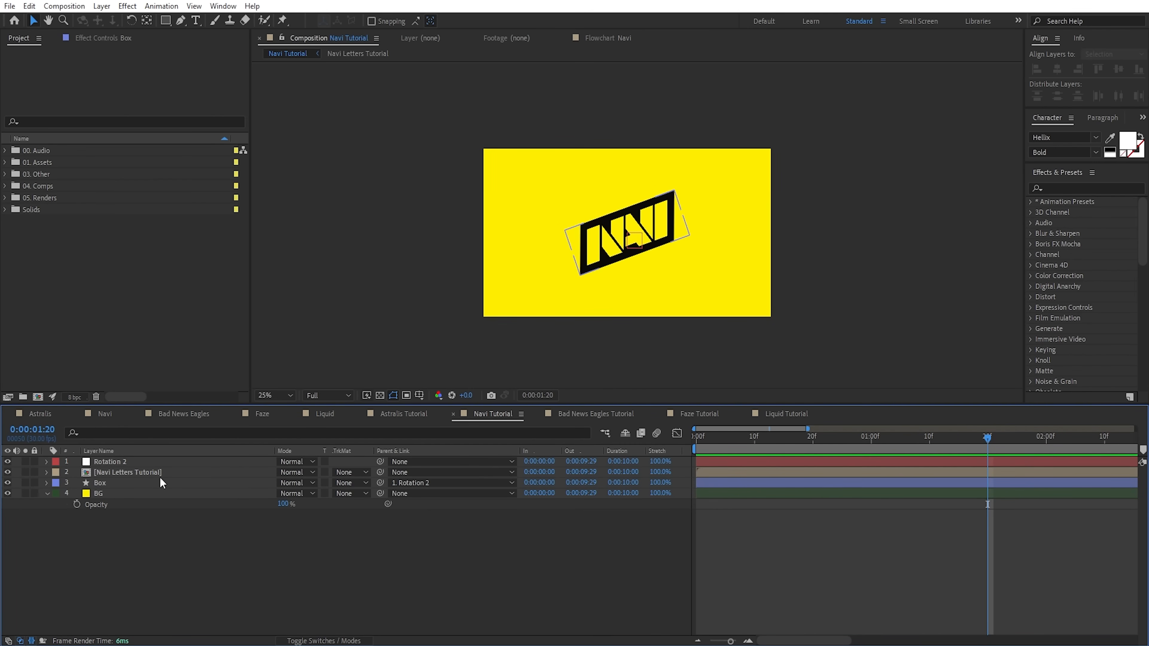
{"action": "left_click", "coordinate": [146, 473]}
{"action": "left_click_drag", "start_coordinate": [632, 211], "coordinate": [700, 281]}
{"action": "key", "text": "ctrl+z"}
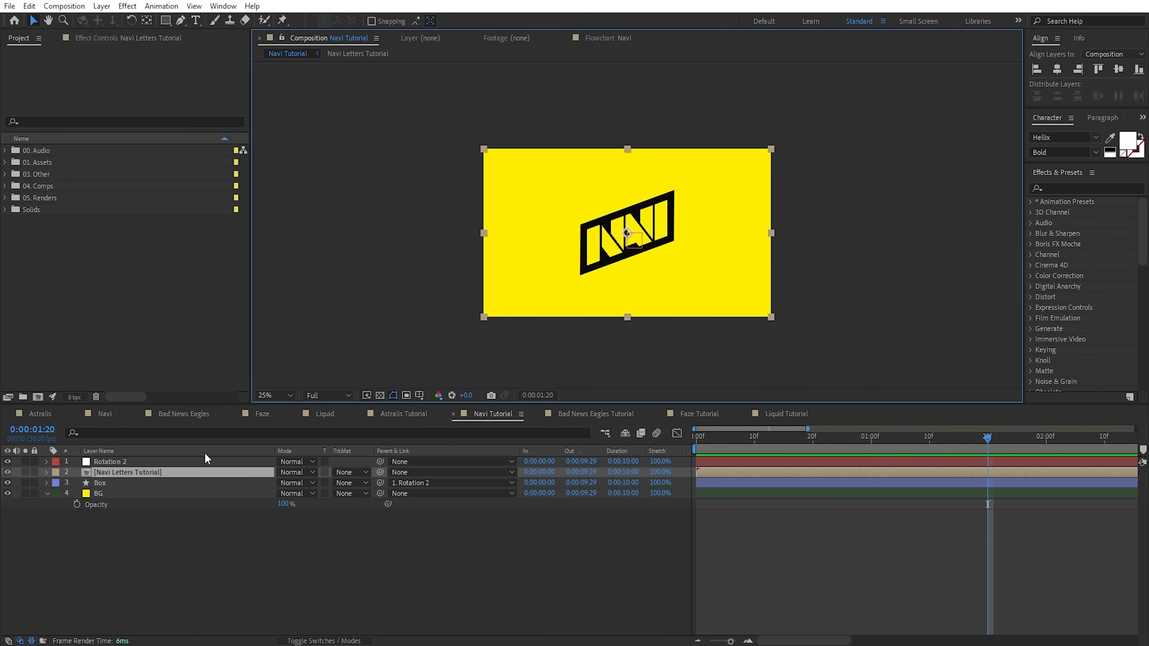
- Duplicate the Navi Letters Tutorial layer and rename the copy "Navi Letters Tutorial Black"
{"action": "left_click", "coordinate": [174, 474]}
{"action": "key", "text": "ctrl+d"}
{"action": "key", "text": "Return"}
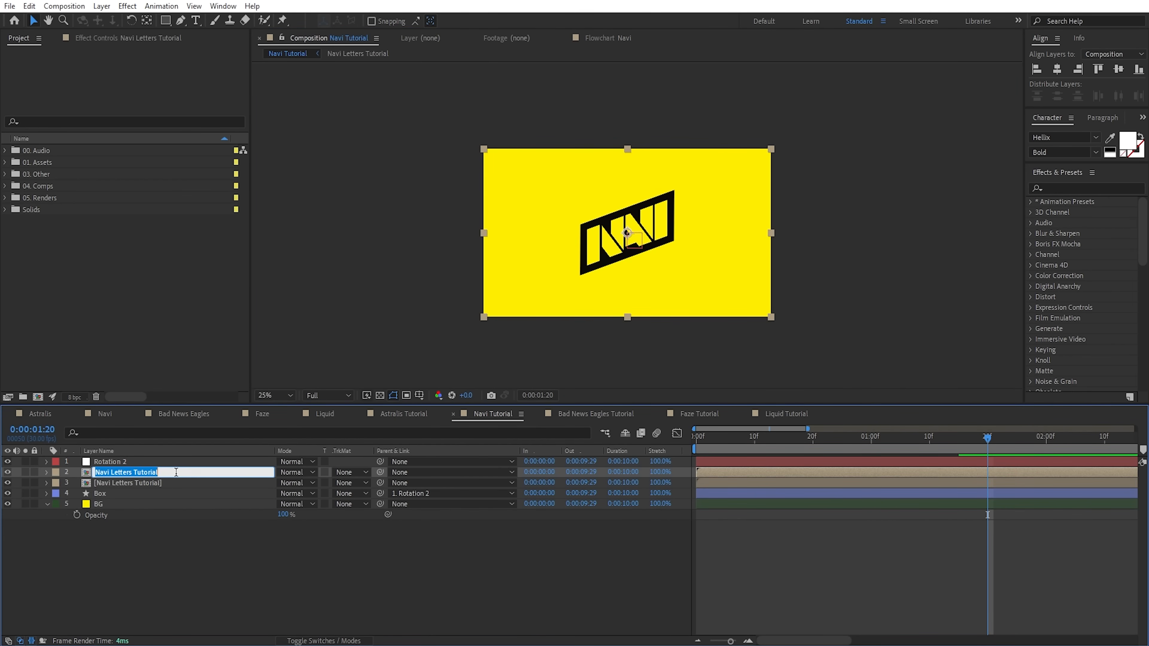
{"action": "left_click", "coordinate": [176, 472]}
{"action": "key", "text": "Return"}
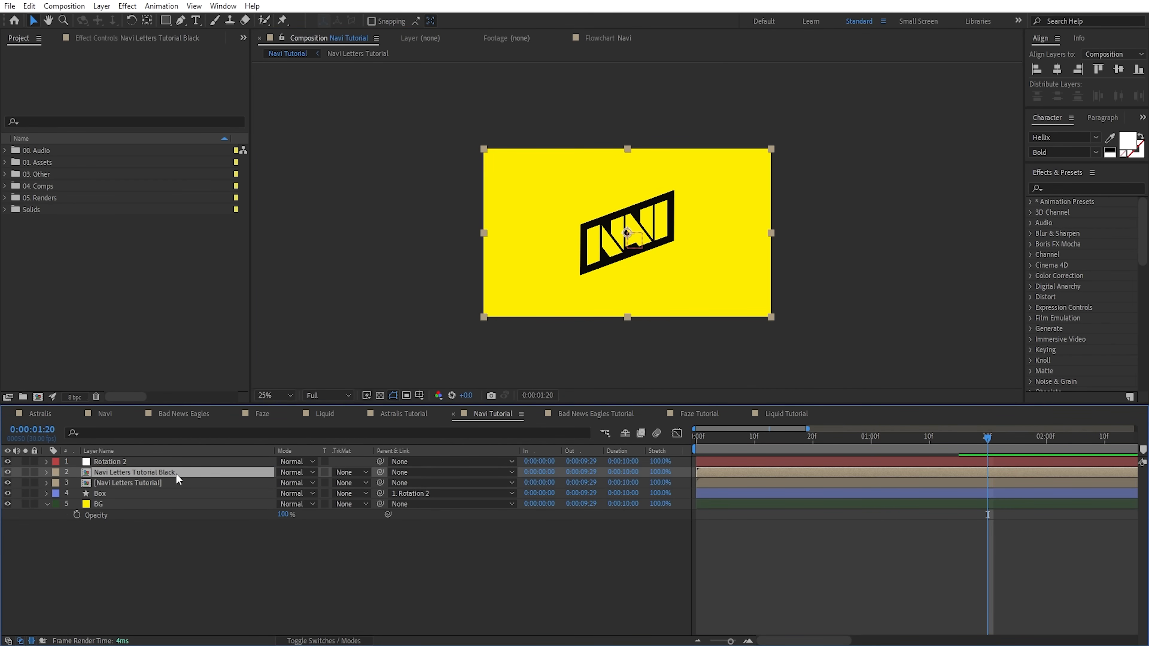
- Apply a Fill effect to the Navi Letters Tutorial Black layer with the color 000000
{"action": "key", "text": "ctrl+space"}
{"action": "key", "text": "Escape"}
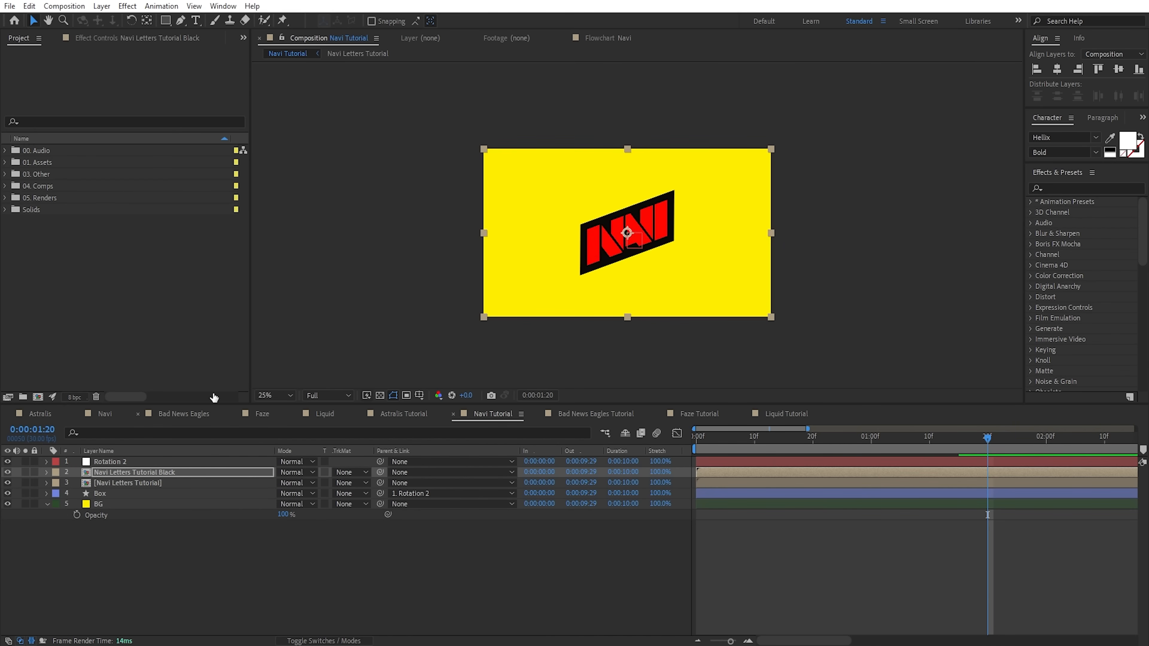
{"action": "left_click", "coordinate": [101, 36]}
{"action": "left_click", "coordinate": [141, 97]}
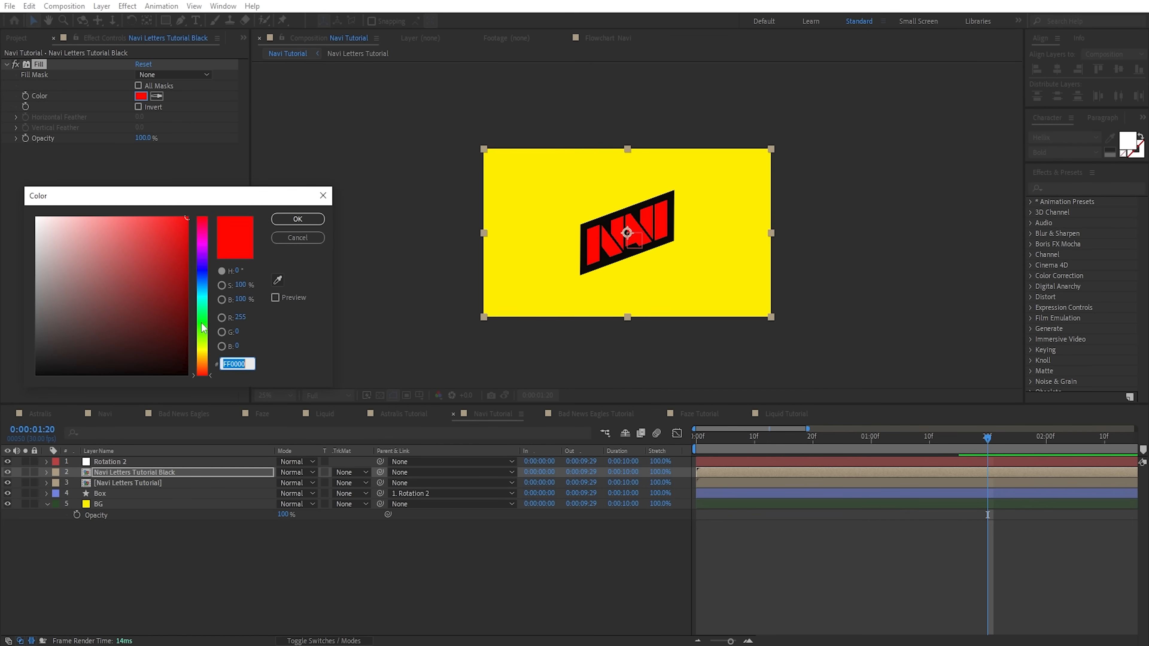
{"action": "type", "text": "000000"}
{"action": "key", "text": "Return"}
{"action": "scroll", "coordinate": [647, 221], "scroll_direction": "up", "scroll_amount": 2}
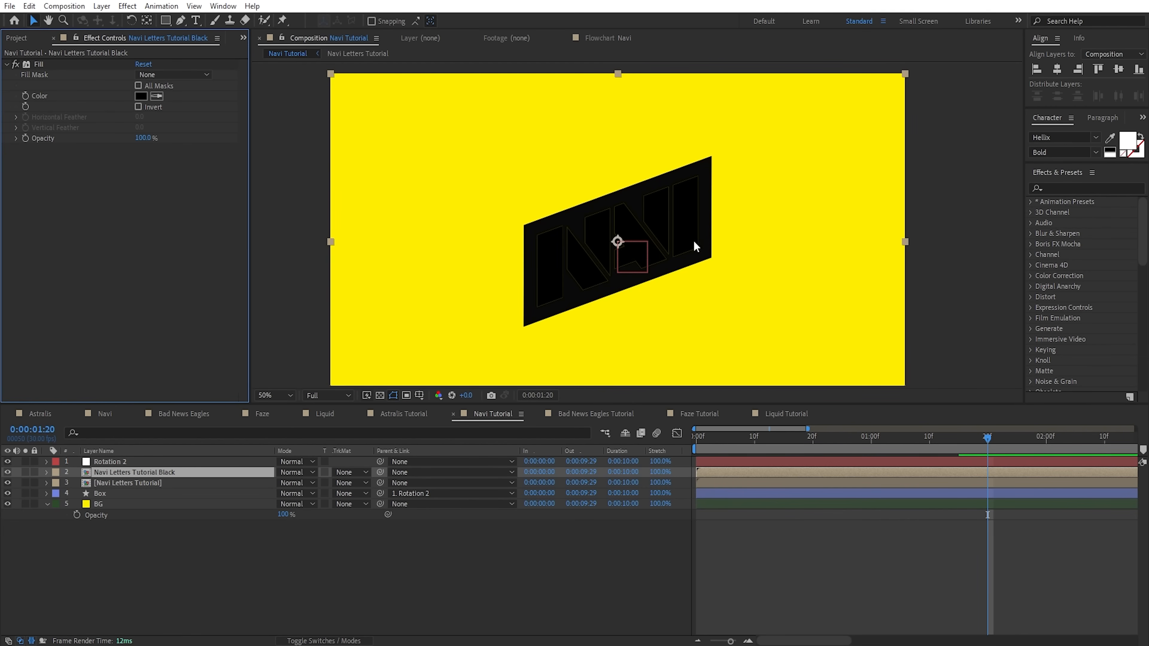
- Apply Set Matte to the Navi Letters Tutorial Black layer, taking the matte from Box and inverting it
{"action": "left_click_drag", "start_coordinate": [981, 435], "coordinate": [905, 455]}
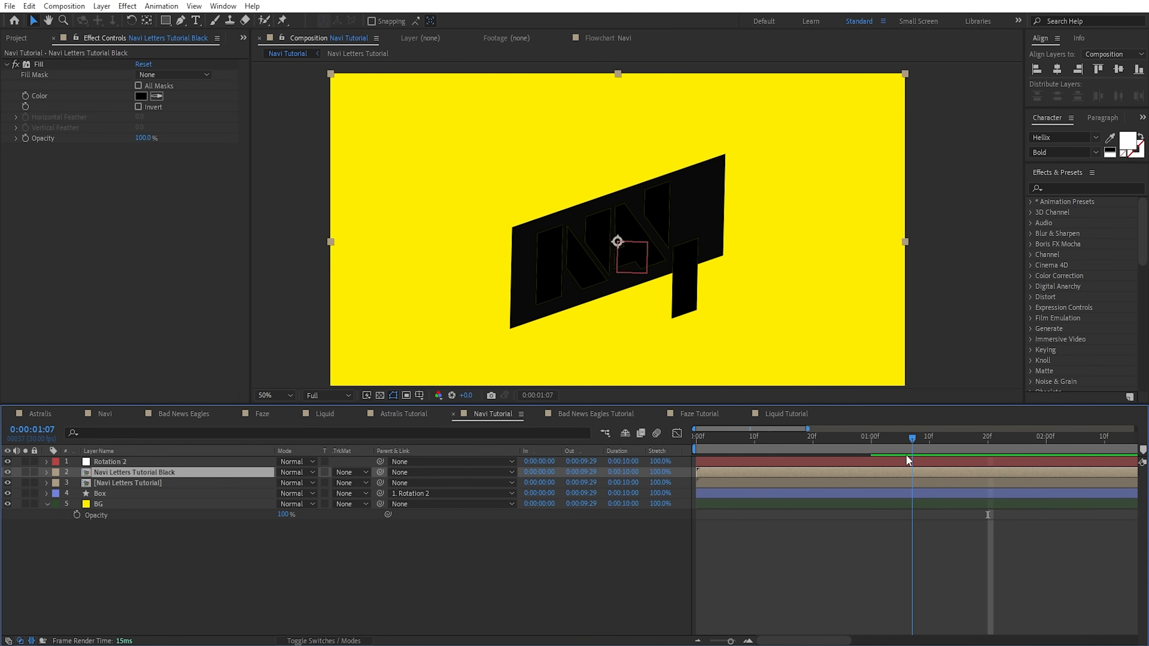
{"action": "key", "text": "ctrl+space"}
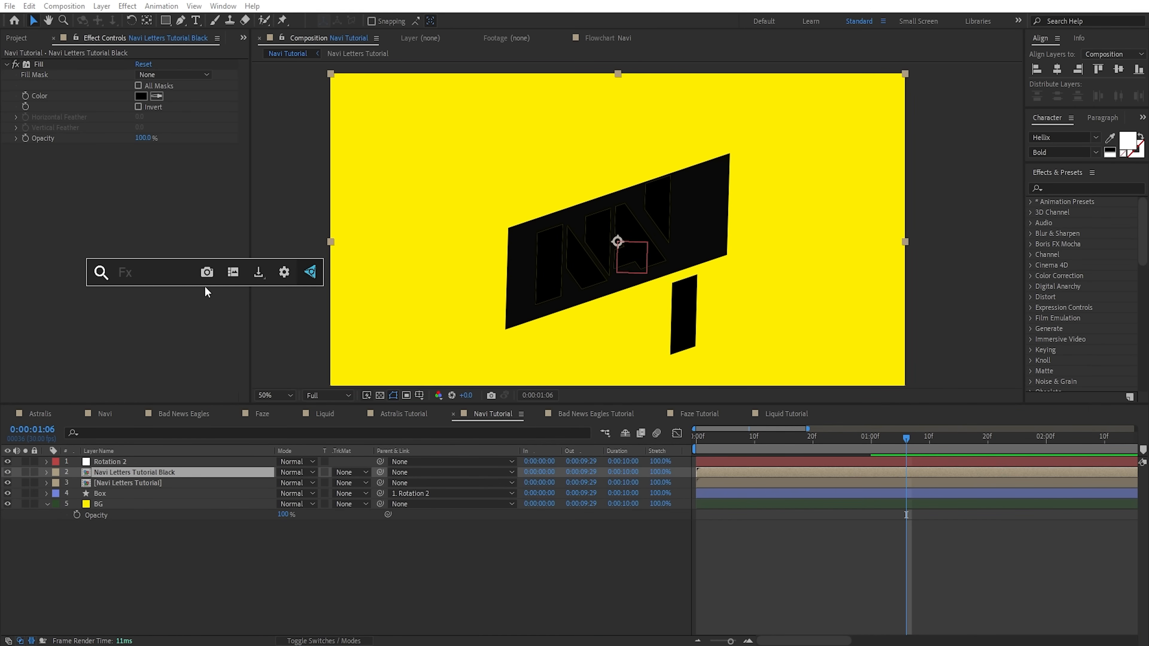
{"action": "type", "text": "set m"}
{"action": "key", "text": "Return"}
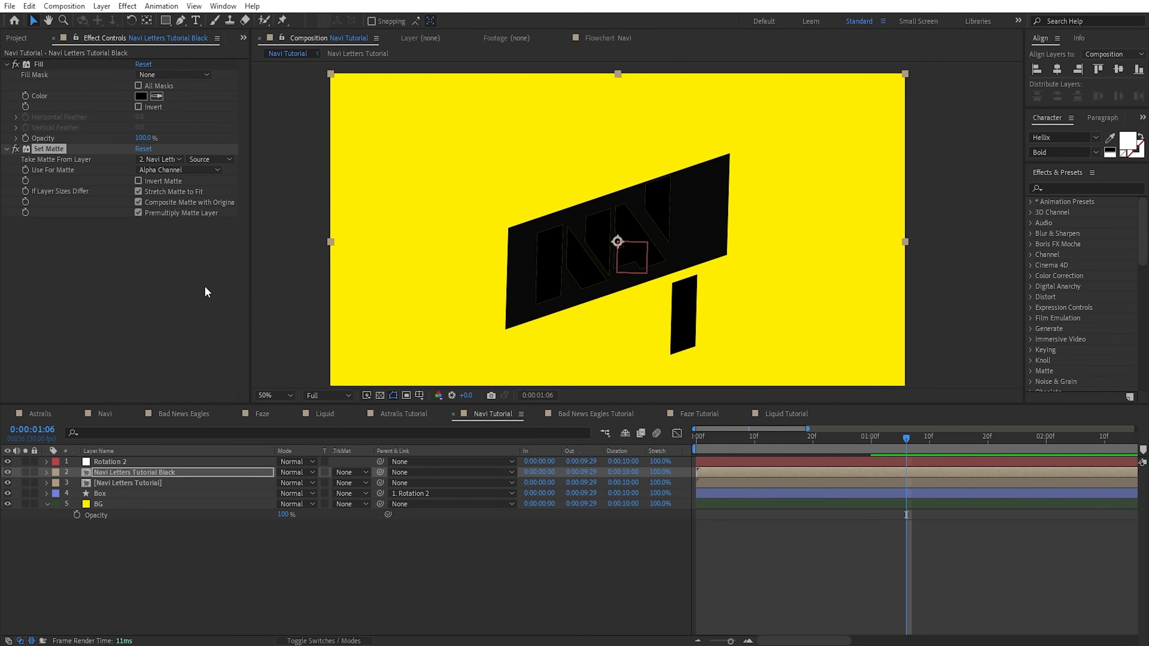
{"action": "left_click", "coordinate": [158, 159]}
{"action": "left_click", "coordinate": [198, 230]}
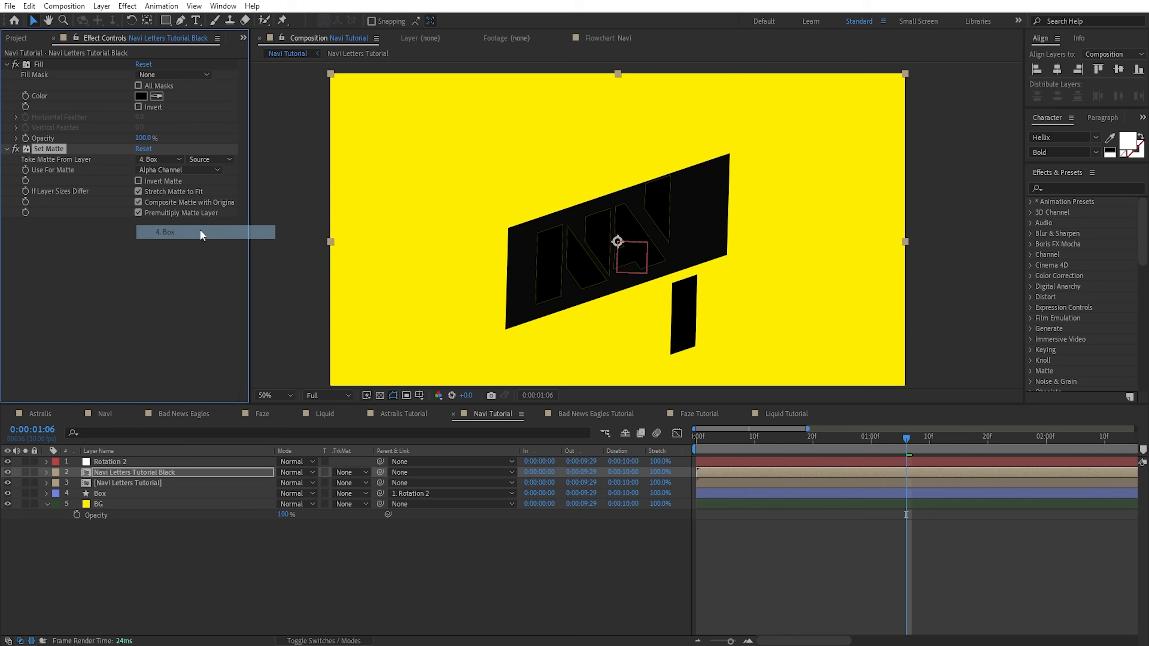
{"action": "left_click", "coordinate": [154, 179]}
{"action": "left_click", "coordinate": [122, 477]}
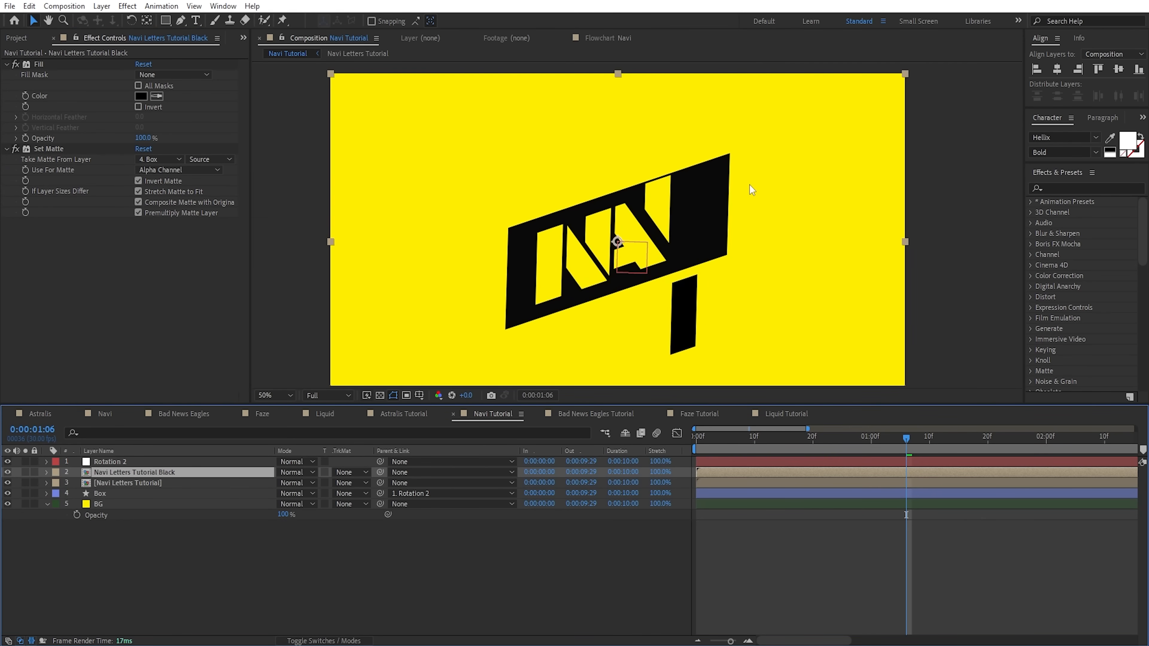
{"action": "left_click_drag", "start_coordinate": [914, 439], "coordinate": [1051, 455]}
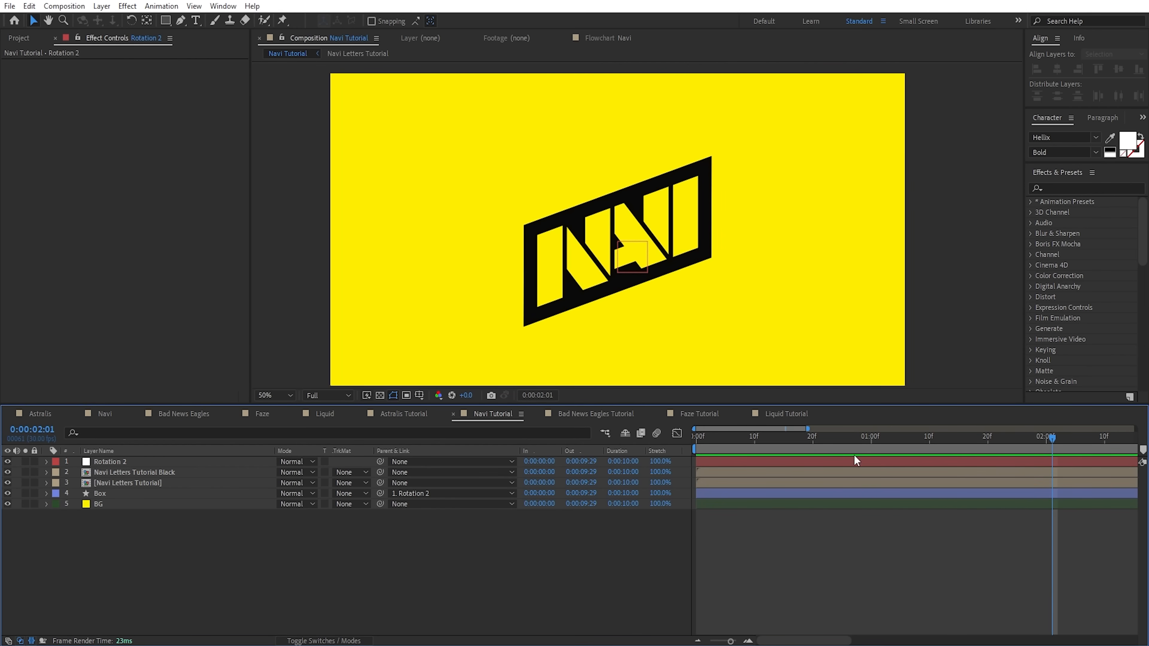
- Reveal the Rotation 2 null's keyframes and set the current time to 0:00:01:10
{"action": "left_click", "coordinate": [128, 464]}
{"action": "key", "text": "u"}
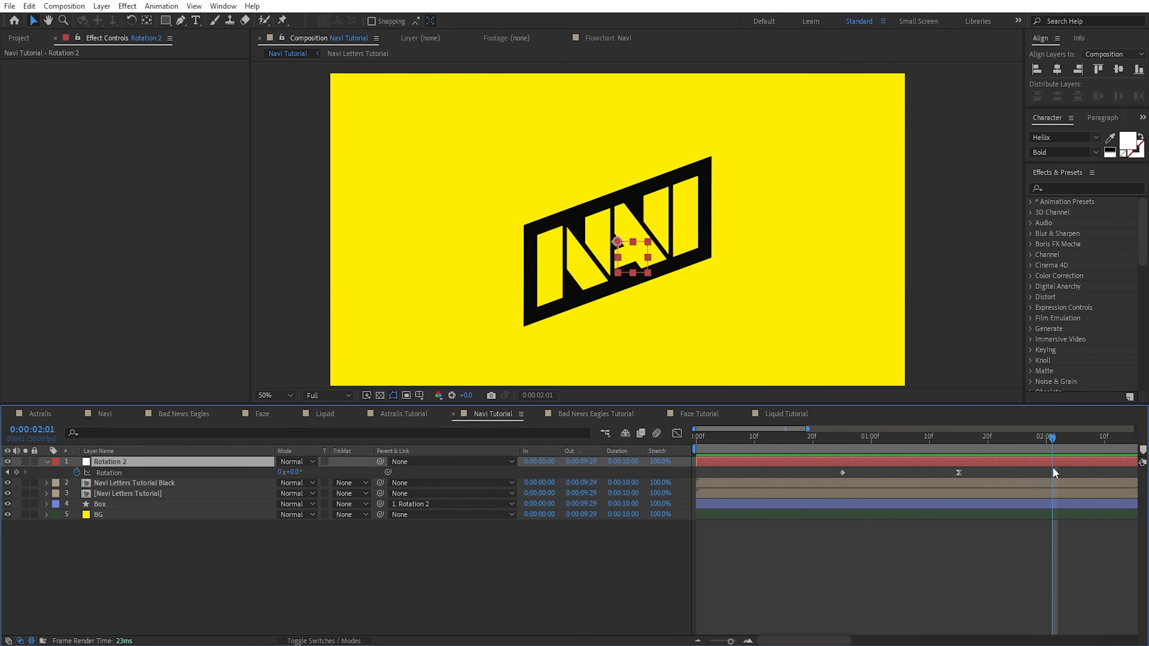
{"action": "left_click_drag", "start_coordinate": [962, 439], "coordinate": [929, 445]}
- Add a new null object to the composition and name it "Scale"
{"action": "left_click", "coordinate": [120, 566]}
{"action": "right_click", "coordinate": [132, 570]}
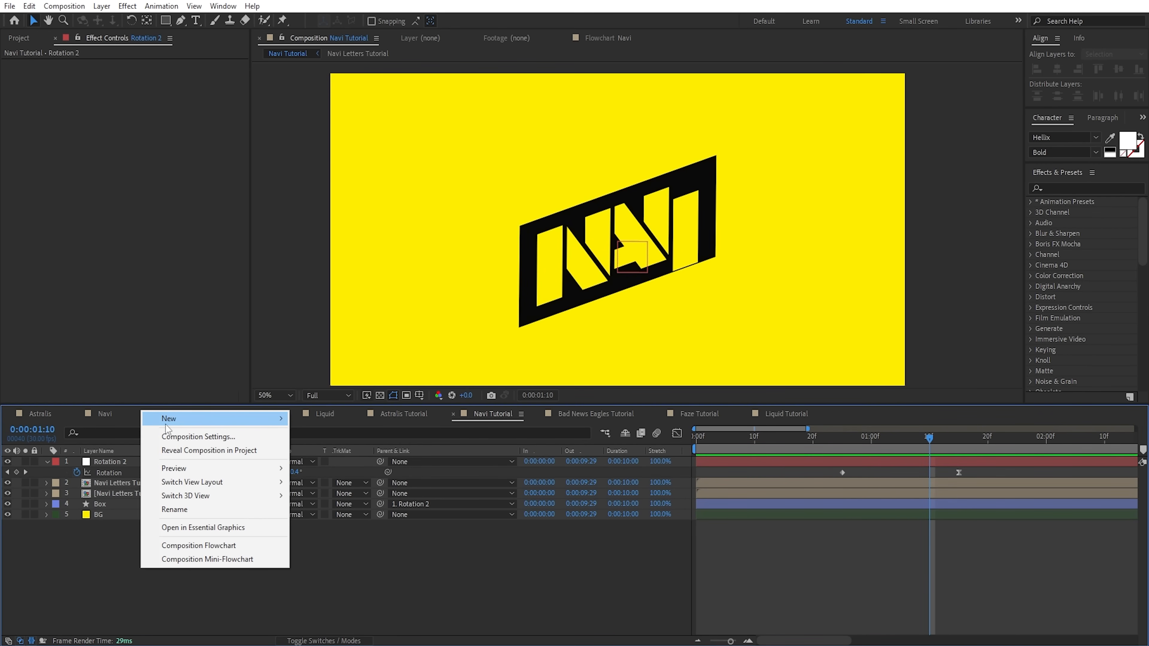
{"action": "mouse_move", "coordinate": [190, 418]}
{"action": "left_click", "coordinate": [325, 491]}
{"action": "key", "text": "Return"}
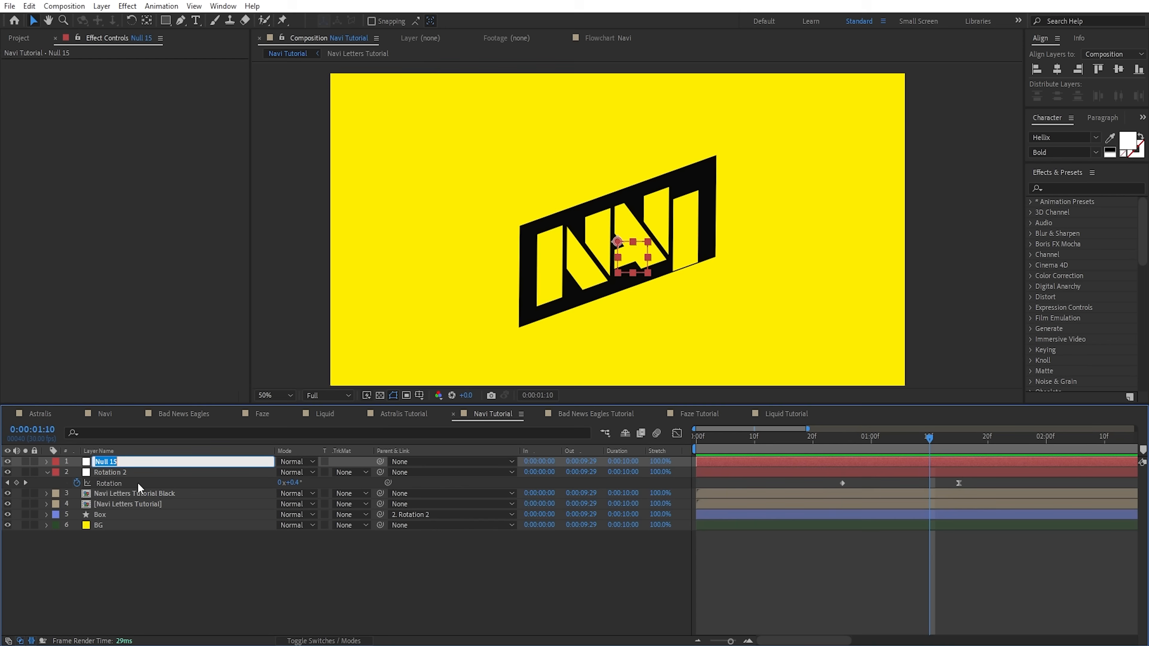
{"action": "type", "text": "Sacle"}
{"action": "key", "text": "BackSpace"}
{"action": "key", "text": "BackSpace"}
{"action": "key", "text": "BackSpace"}
{"action": "key", "text": "BackSpace"}
{"action": "type", "text": "cale"}
{"action": "key", "text": "Return"}
- Parent the Rotation 2 null and both Navi Letters layers to the Scale null
{"action": "left_click", "coordinate": [148, 474]}
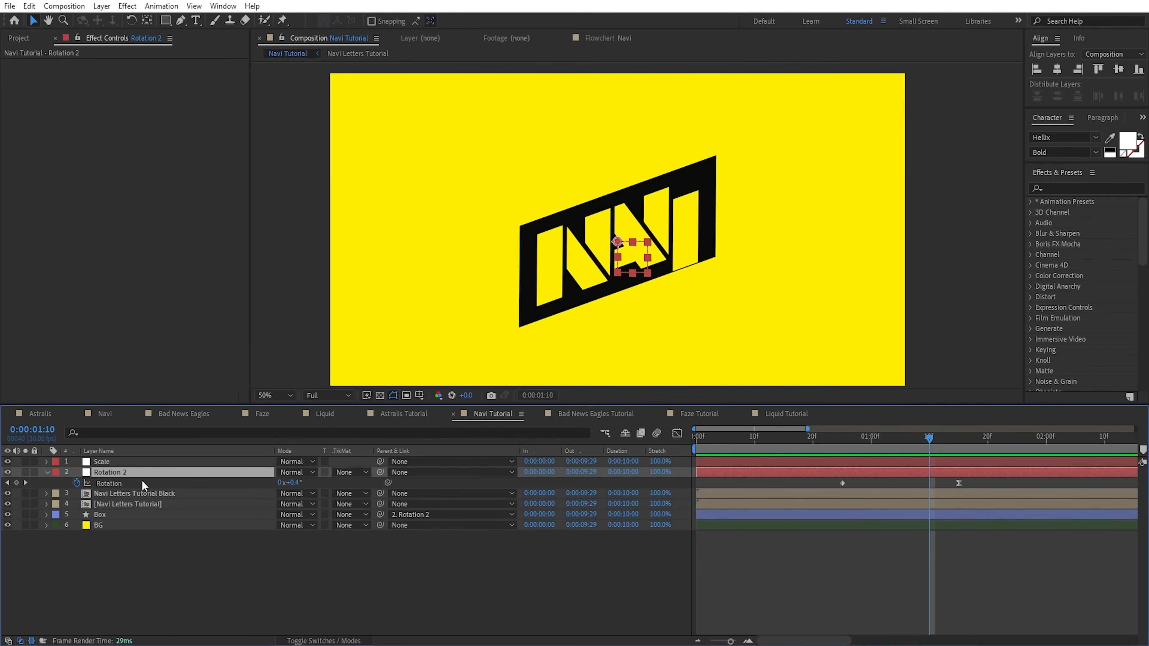
{"action": "left_click", "coordinate": [160, 493], "text": "ctrl"}
{"action": "left_click", "coordinate": [165, 505], "text": "ctrl"}
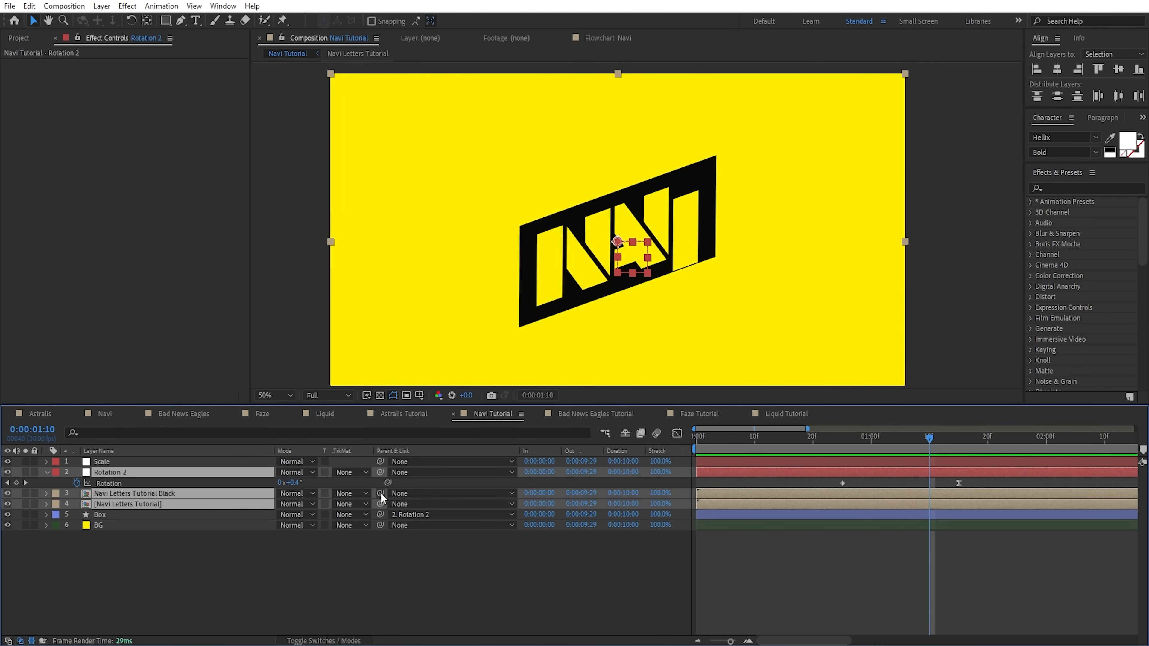
{"action": "left_click_drag", "start_coordinate": [381, 491], "coordinate": [166, 461]}
- Keyframe the Scale null's scale at 0:00:01:10, and set it to 75% at 0:00:02:00
{"action": "left_click", "coordinate": [166, 461]}
{"action": "key", "text": "s"}
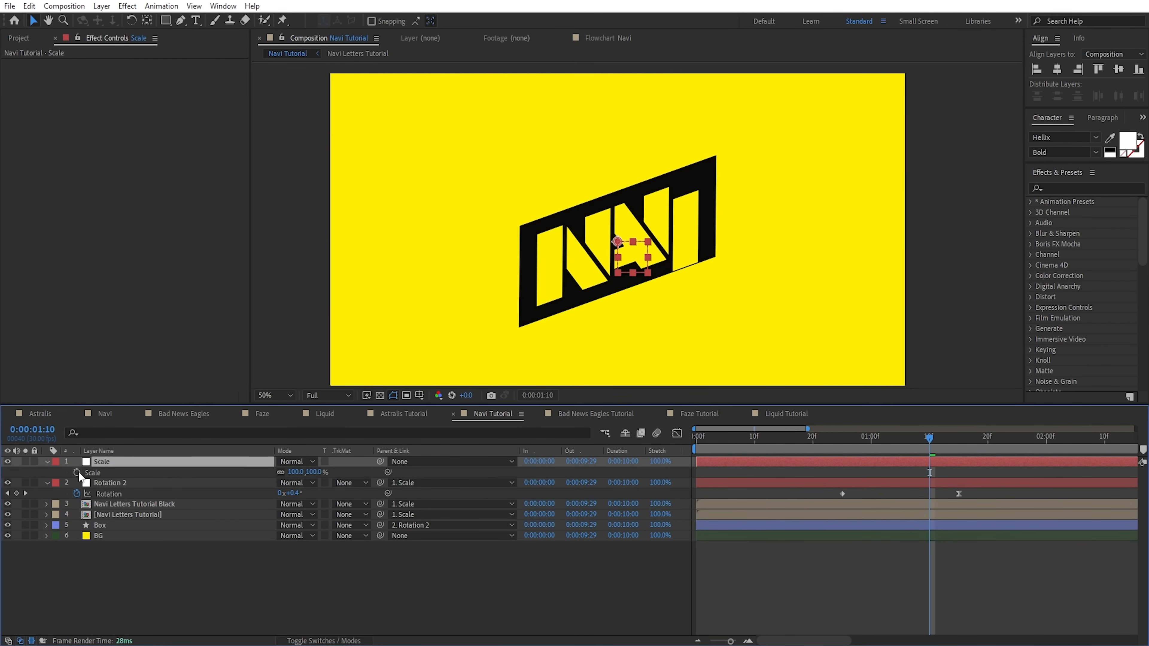
{"action": "left_click", "coordinate": [77, 472]}
{"action": "key", "text": "shift+Page_Down"}
{"action": "key", "text": "shift+Page_Down"}
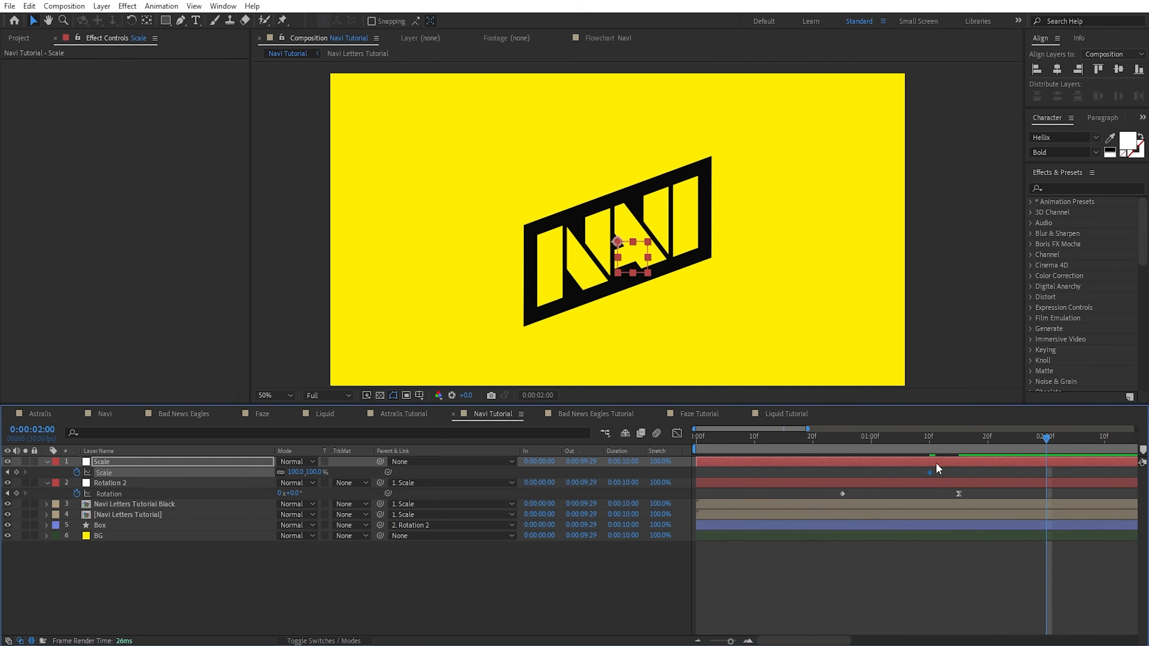
{"action": "left_click", "coordinate": [315, 472]}
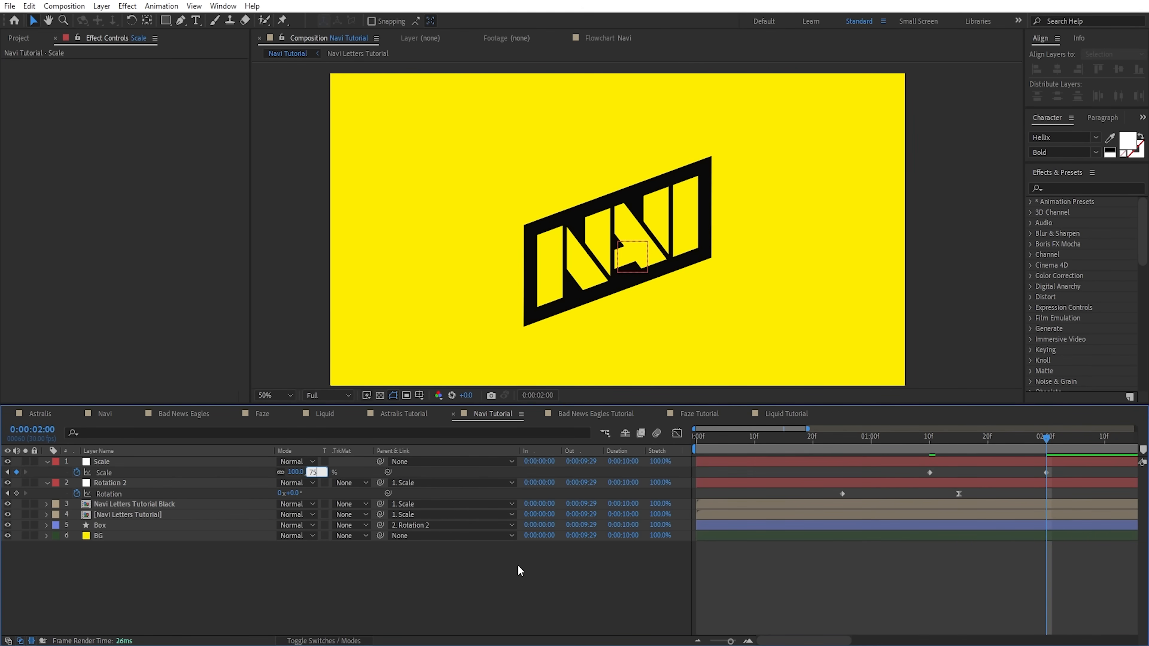
{"action": "type", "text": "75"}
{"action": "key", "text": "Return"}
{"action": "left_click", "coordinate": [940, 464]}
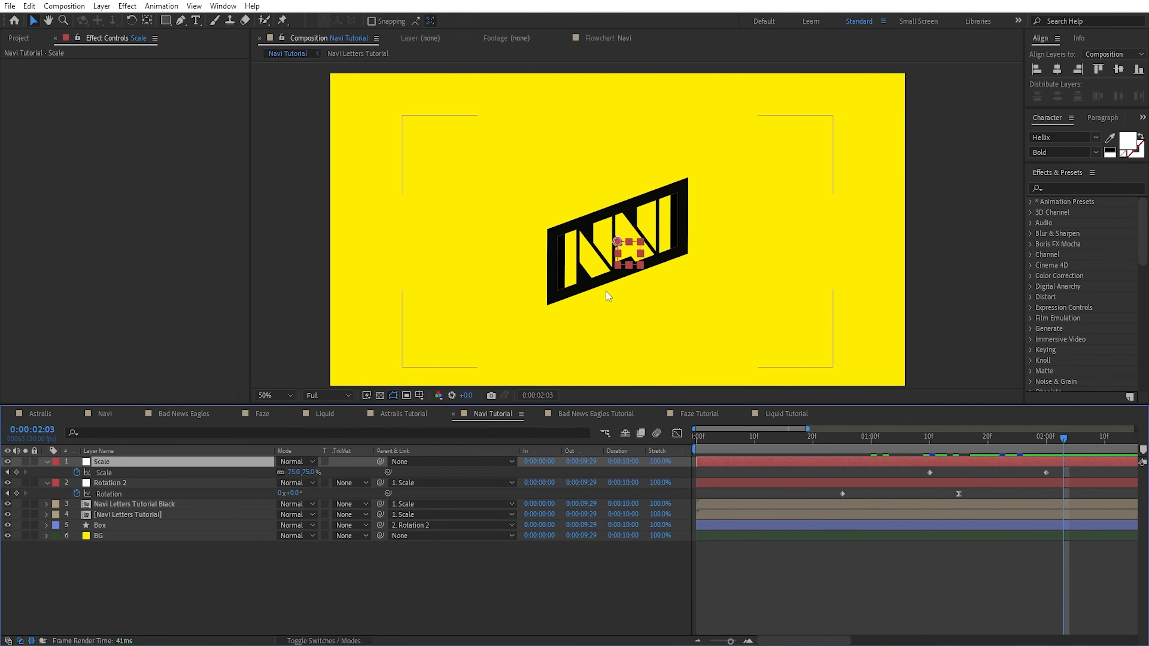
- Turn on Collapse Transformations for the Navi Letters Tutorial Black layer
{"action": "scroll", "coordinate": [606, 291], "scroll_direction": "up", "scroll_amount": 1}
{"action": "left_click", "coordinate": [183, 507]}
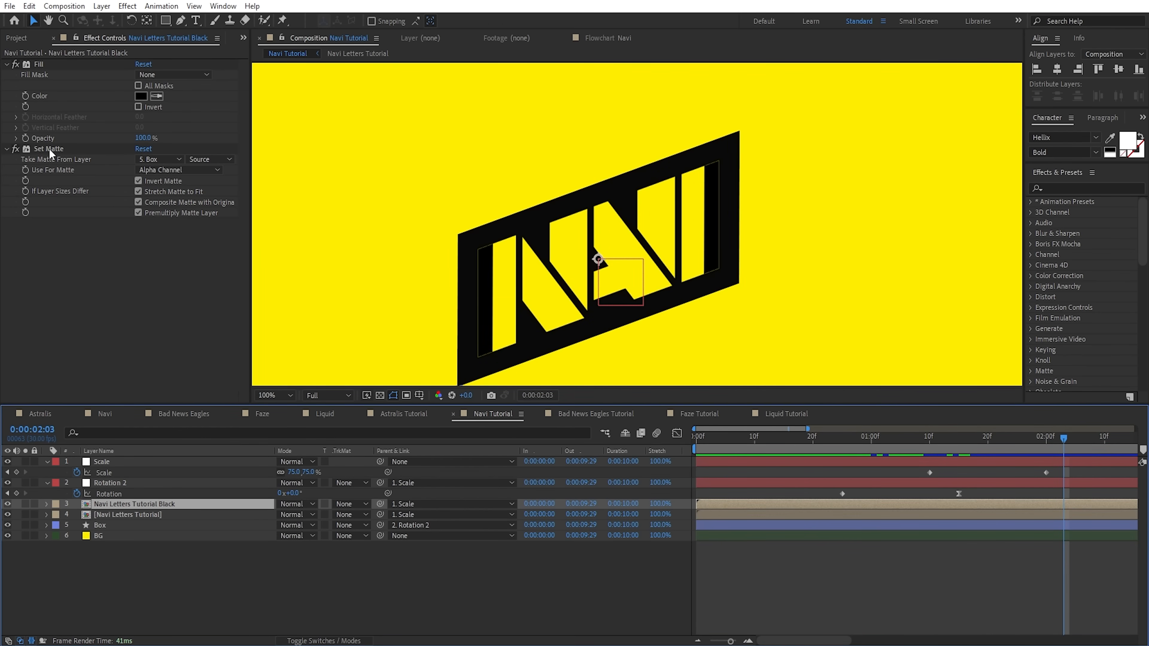
{"action": "left_click", "coordinate": [78, 148]}
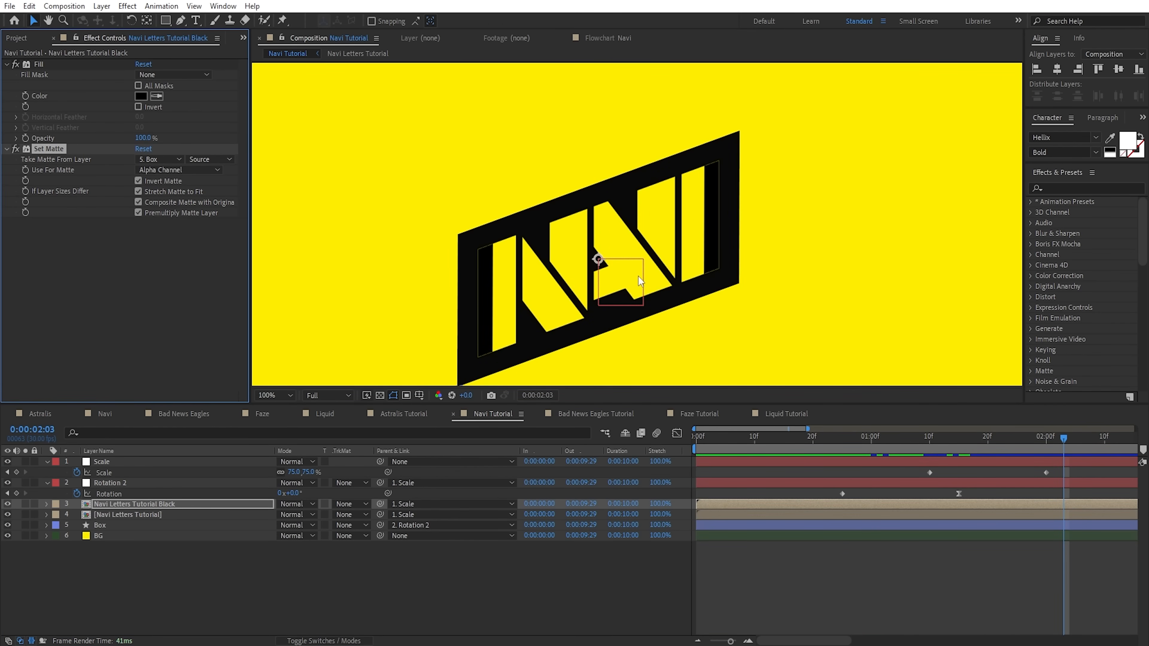
{"action": "left_click", "coordinate": [346, 641]}
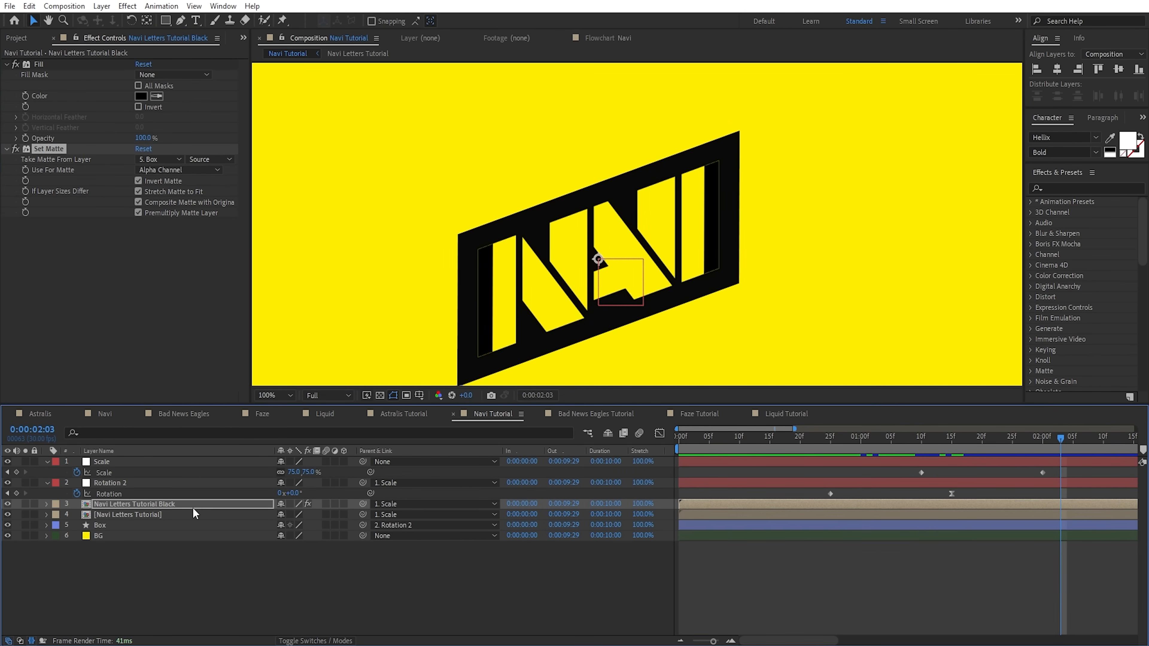
{"action": "left_click", "coordinate": [289, 503]}
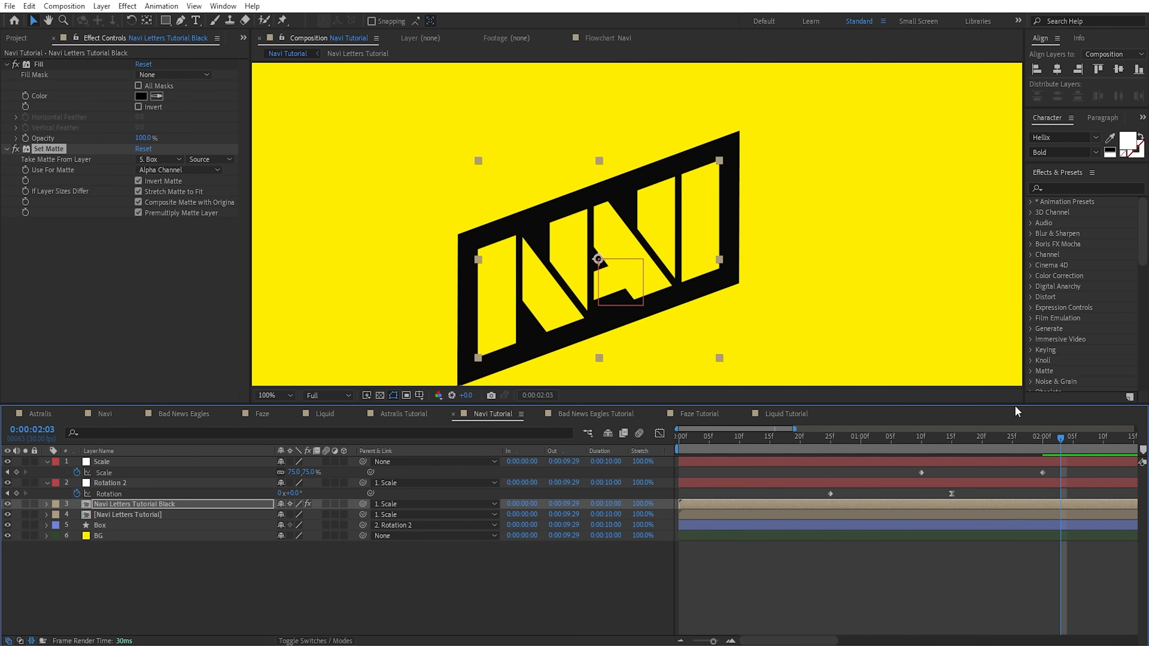
{"action": "left_click_drag", "start_coordinate": [1046, 440], "coordinate": [1070, 448]}
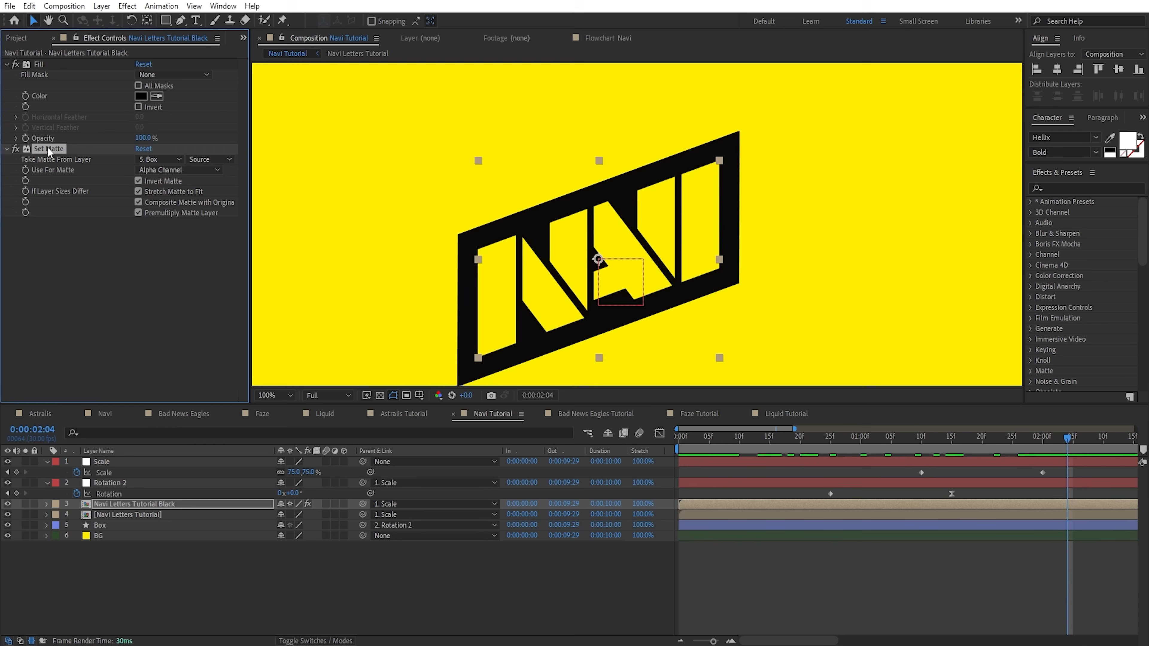
- Remove Set Matte from the black letters and place a duplicate of Box, named "Box Matte", directly above that layer
{"action": "key", "text": "Delete"}
{"action": "left_click", "coordinate": [110, 524]}
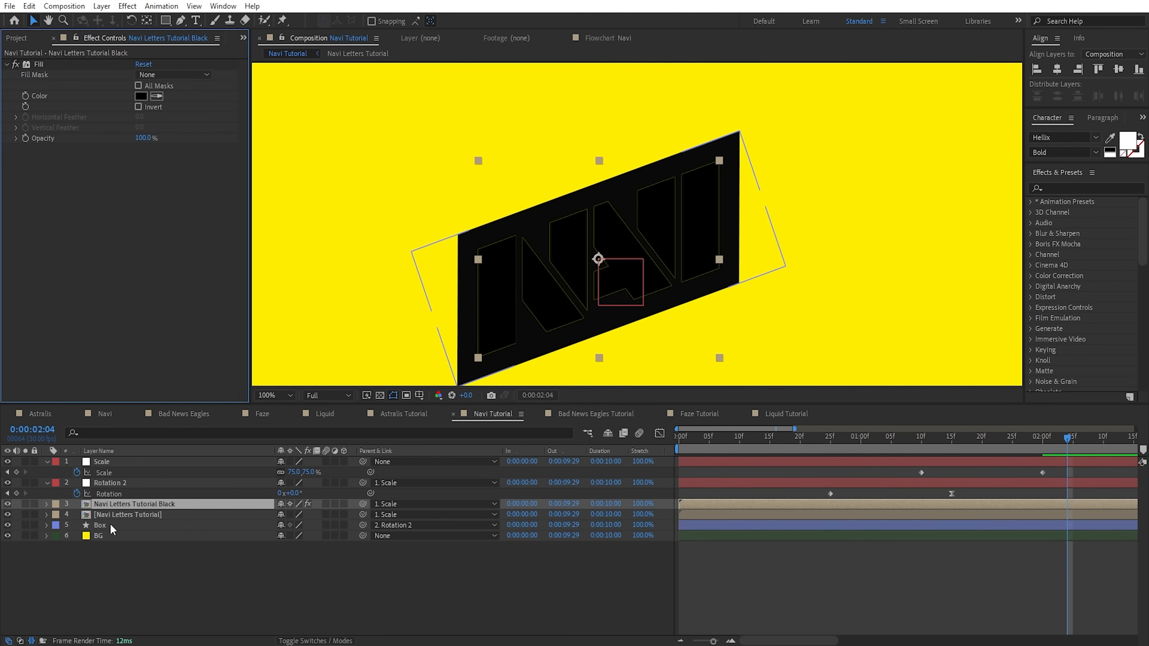
{"action": "key", "text": "ctrl+d"}
{"action": "key", "text": "Return"}
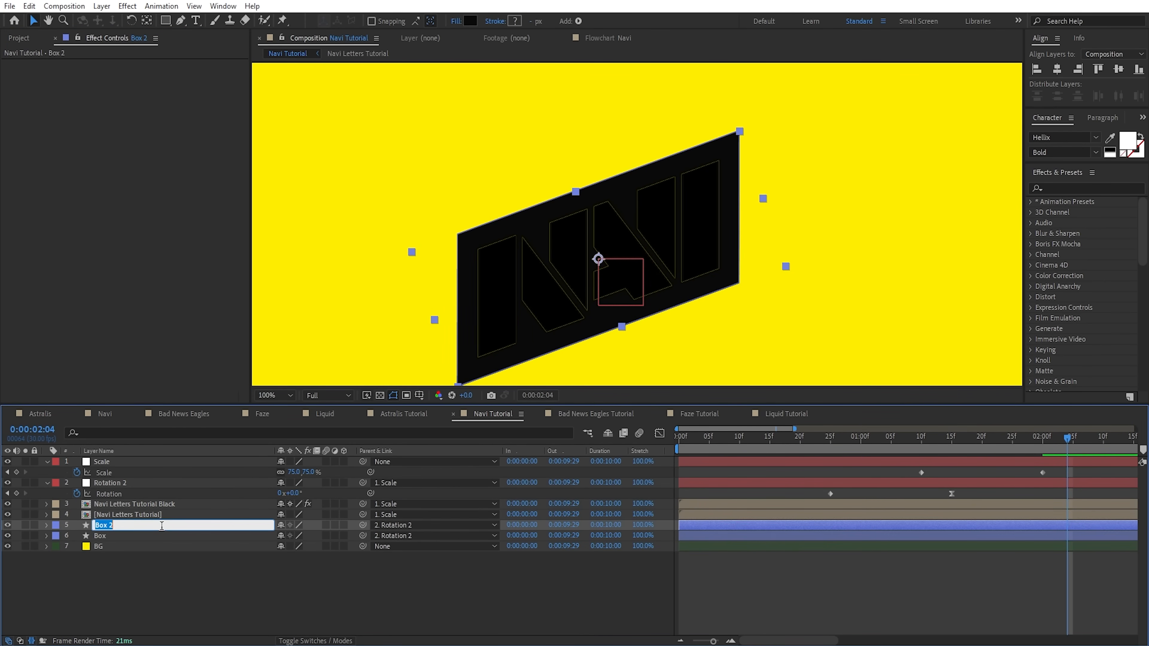
{"action": "left_click", "coordinate": [165, 527]}
{"action": "key", "text": "BackSpace"}
{"action": "key", "text": "Return"}
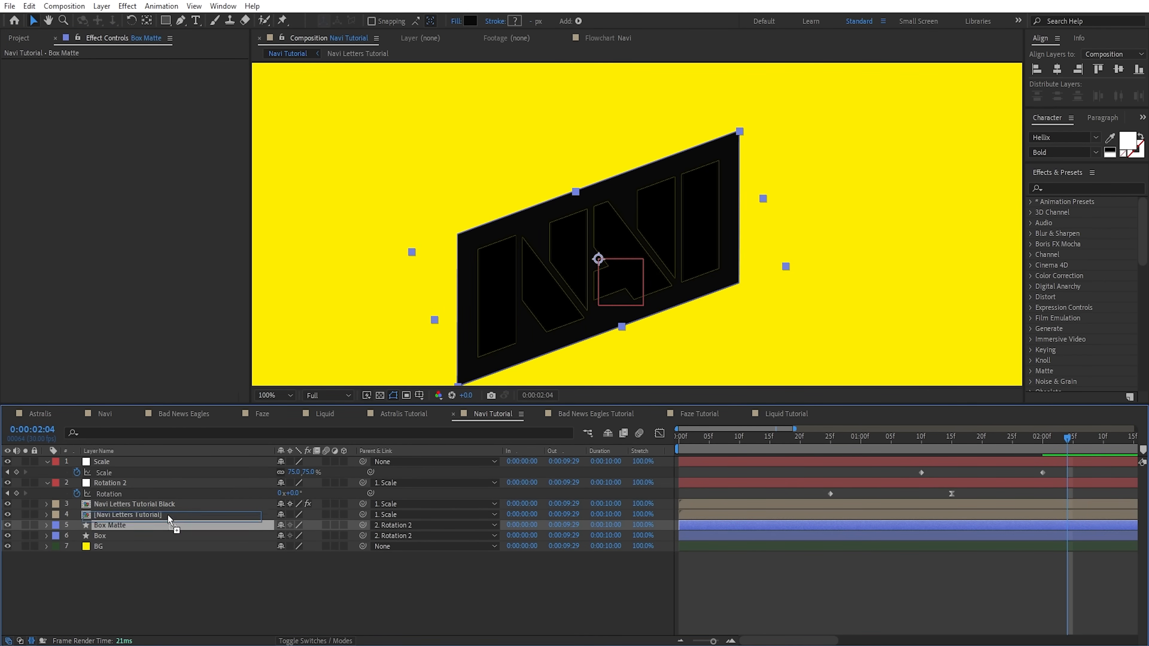
{"action": "left_click_drag", "start_coordinate": [172, 526], "coordinate": [174, 500]}
- Set the Navi Letters Tutorial Black layer's track matte to Alpha Inverted Matte "Box Matte"
{"action": "left_click", "coordinate": [310, 641]}
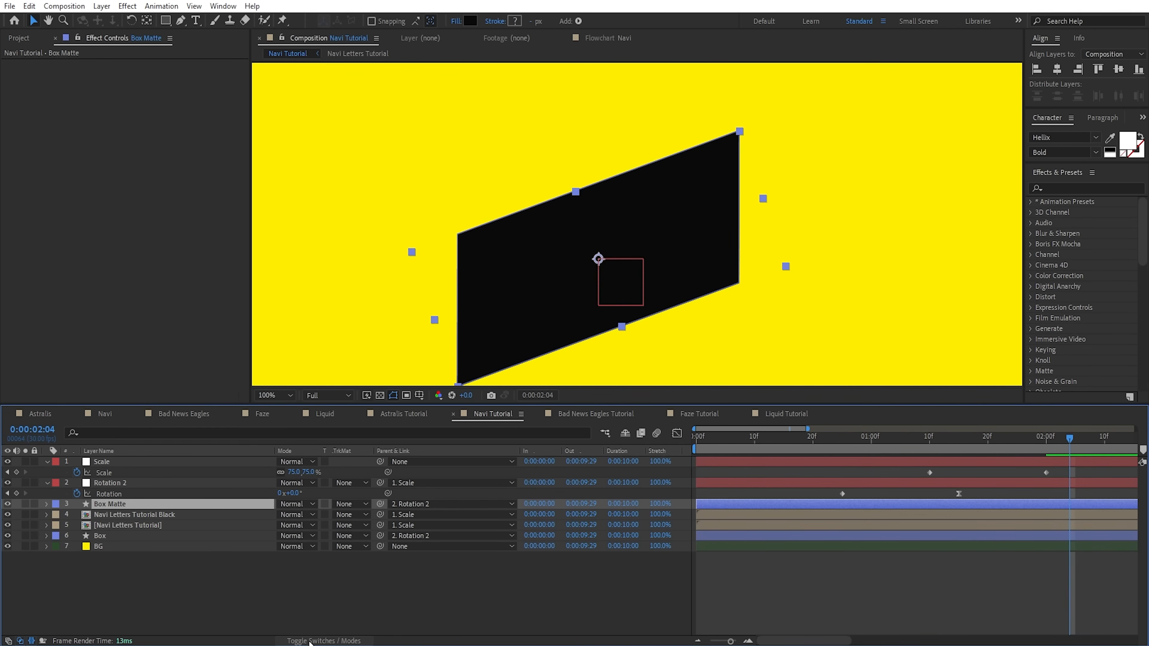
{"action": "left_click", "coordinate": [351, 514]}
{"action": "left_click", "coordinate": [378, 562]}
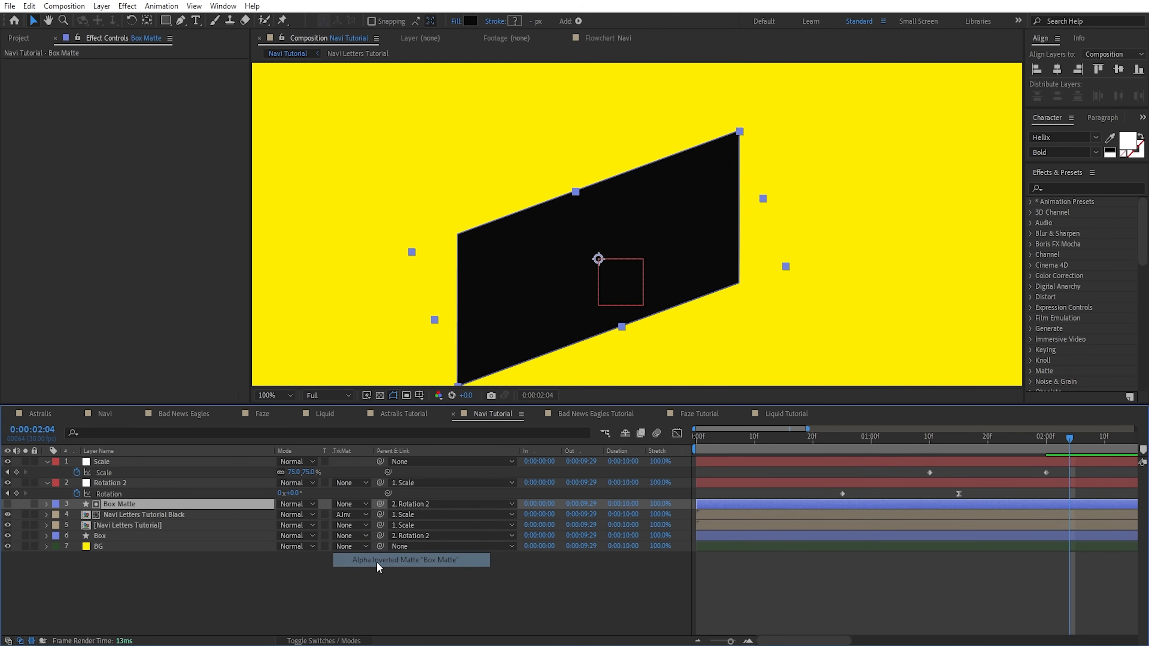
{"action": "left_click", "coordinate": [725, 586]}
{"action": "left_click", "coordinate": [172, 516]}
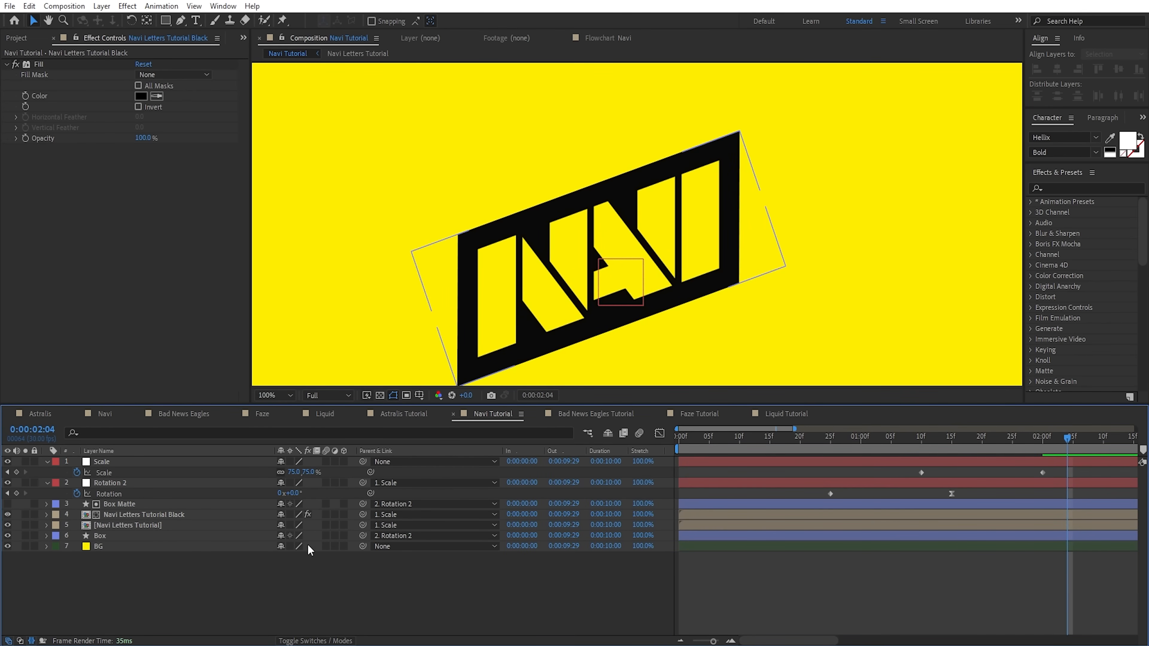
{"action": "scroll", "coordinate": [708, 260], "scroll_direction": "down", "scroll_amount": 2}
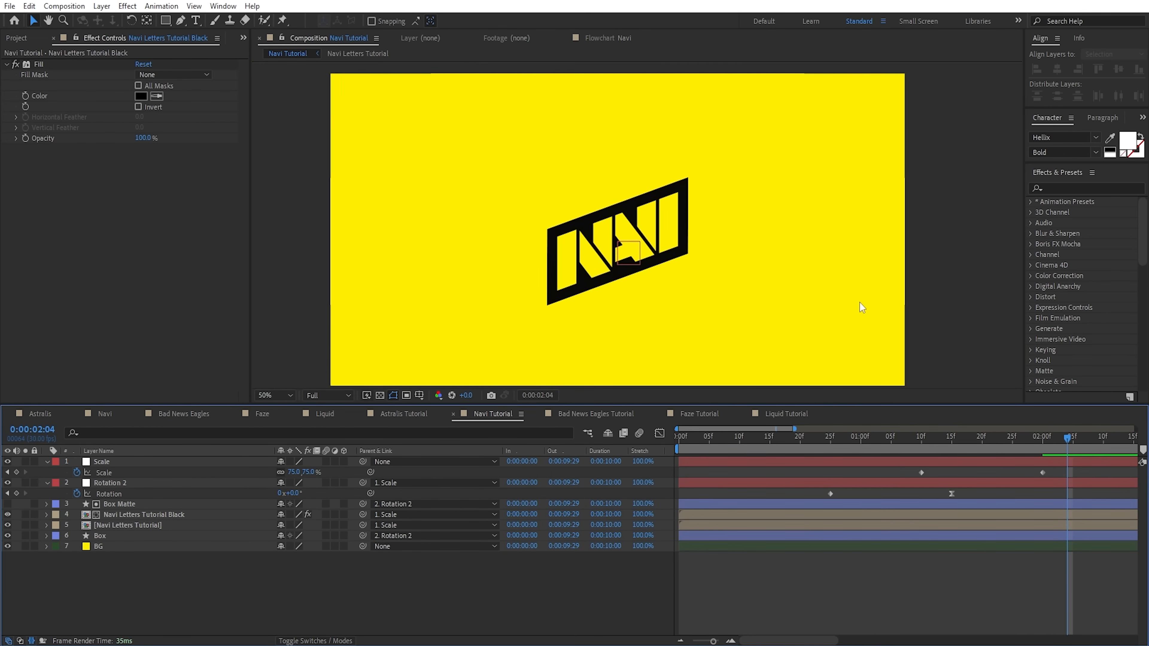
- Set the incoming velocity influence of the Scale null's 0:00:02:00 keyframe to 90%
{"action": "left_click_drag", "start_coordinate": [1066, 469], "coordinate": [1042, 473]}
{"action": "right_click", "coordinate": [1043, 472]}
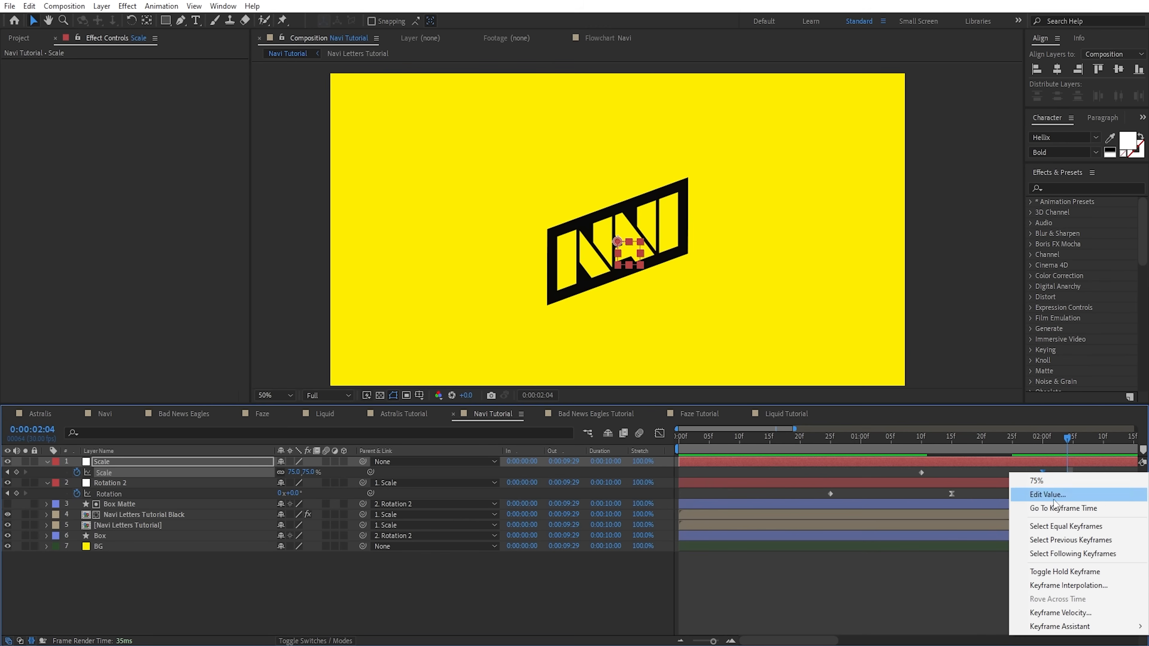
{"action": "left_click", "coordinate": [1054, 614]}
{"action": "left_click", "coordinate": [105, 96]}
{"action": "type", "text": "90"}
{"action": "left_click", "coordinate": [300, 191]}
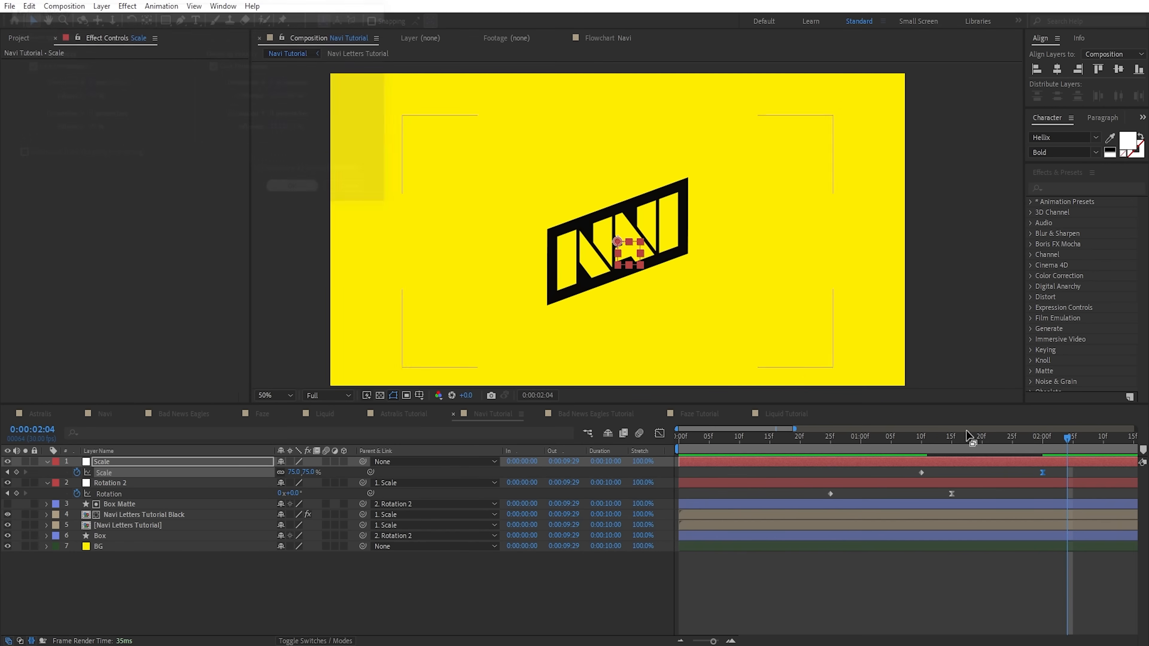
- End the work area just after the last Scale keyframe and preview the NAVI animation
{"action": "scroll", "coordinate": [995, 444], "scroll_direction": "down", "scroll_amount": 1}
{"action": "left_click_drag", "start_coordinate": [1045, 445], "coordinate": [1050, 447]}
{"action": "key", "text": "n"}
{"action": "key", "text": "space"}
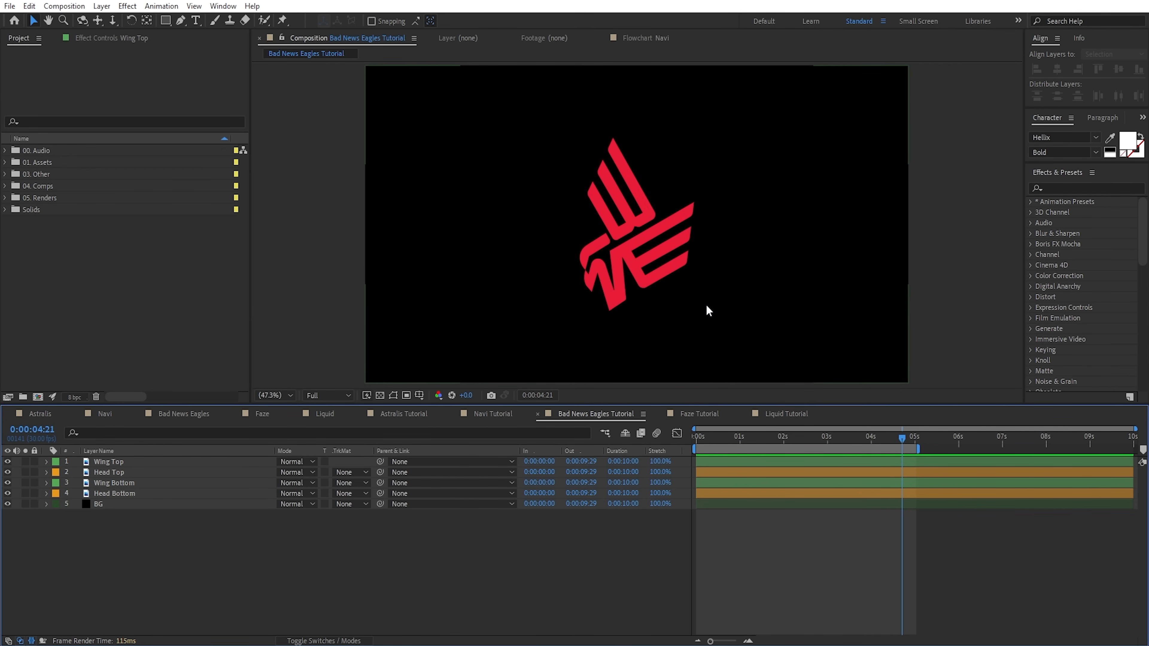
- Examine which logo parts the Wing Top, Head Top, Wing Bottom and Head Bottom layers cover in the Bad News Eagles Tutorial composition
{"action": "left_click", "coordinate": [136, 462]}
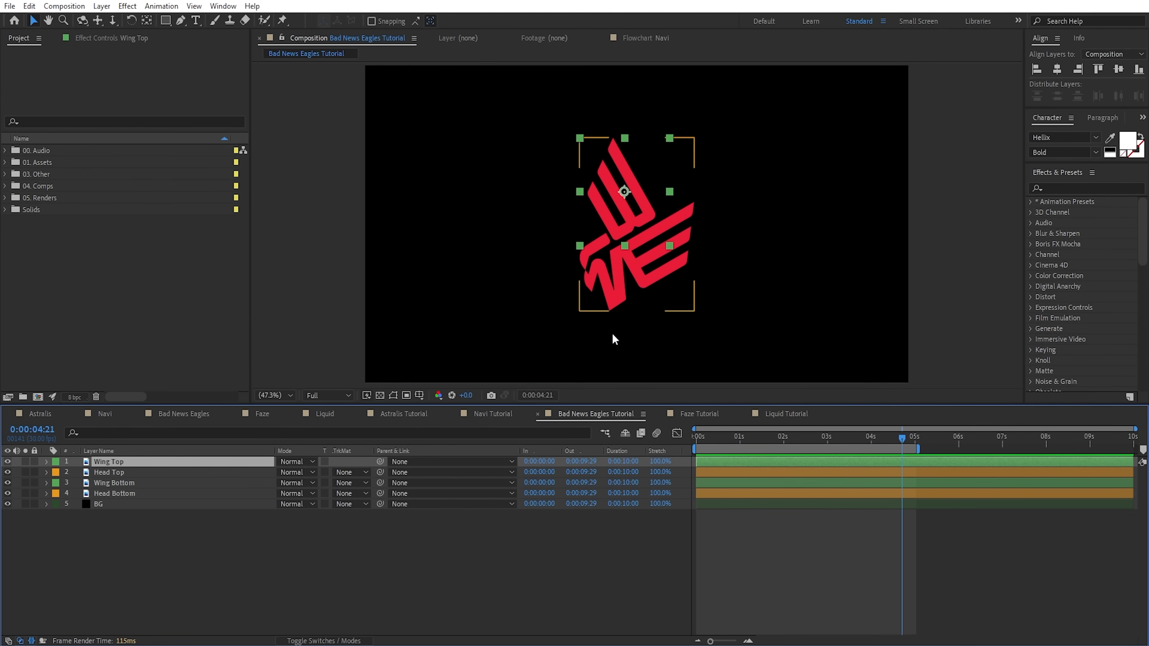
{"action": "left_click", "coordinate": [620, 608]}
{"action": "scroll", "coordinate": [628, 328], "scroll_direction": "up", "scroll_amount": 1}
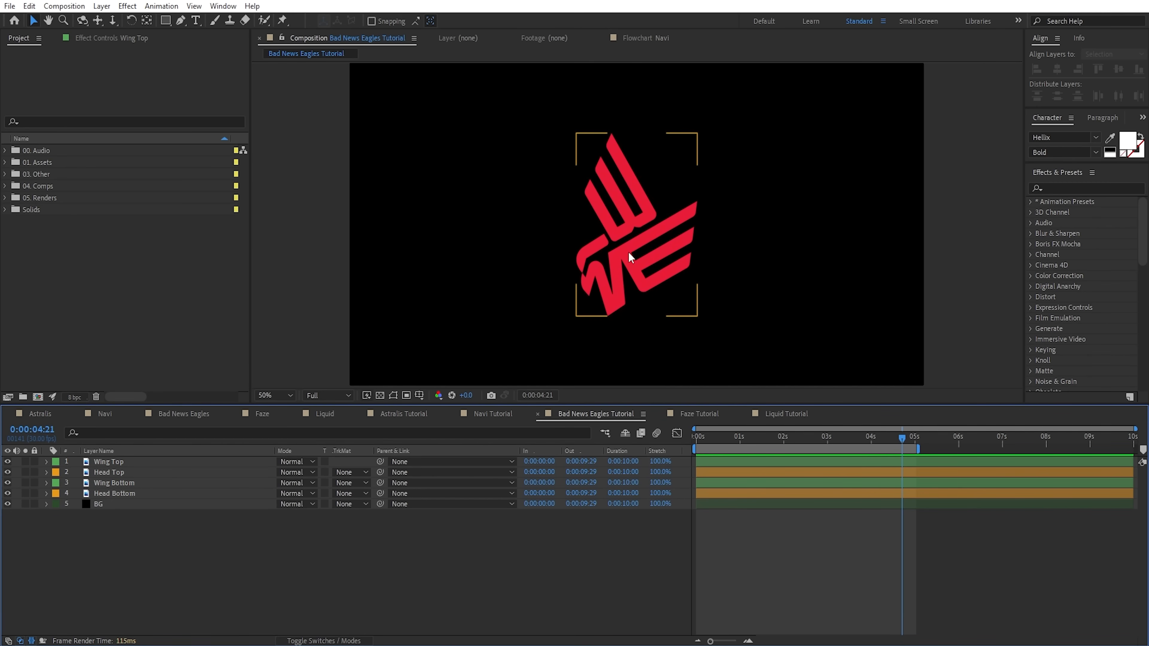
{"action": "left_click", "coordinate": [123, 462]}
{"action": "left_click", "coordinate": [120, 494], "text": "shift"}
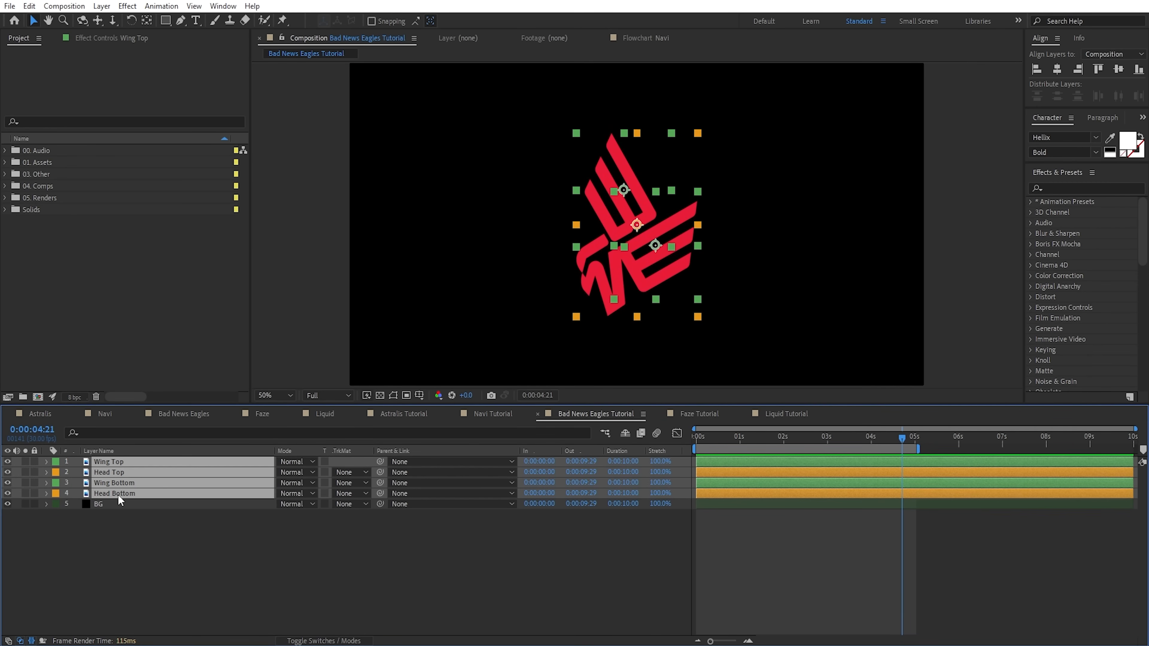
{"action": "left_click", "coordinate": [175, 528]}
{"action": "scroll", "coordinate": [652, 249], "scroll_direction": "up", "scroll_amount": 1}
- Show mask outlines in the composition view and examine how masks split the eagle logo into the four wing and head layers
{"action": "left_click", "coordinate": [664, 268]}
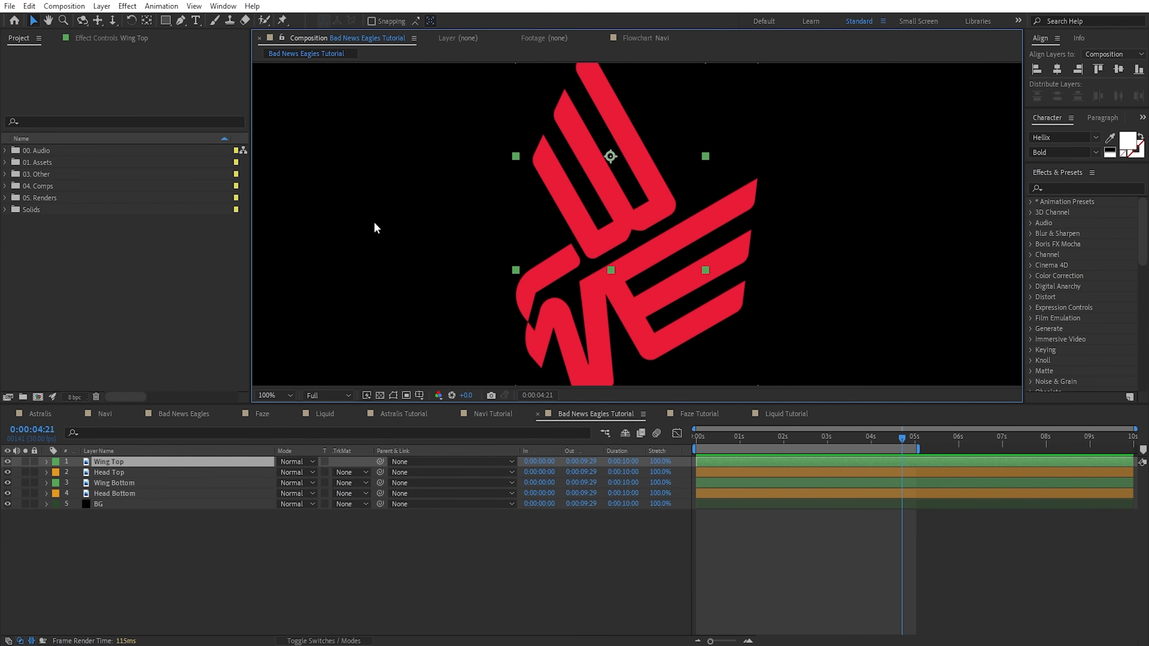
{"action": "left_click", "coordinate": [393, 396]}
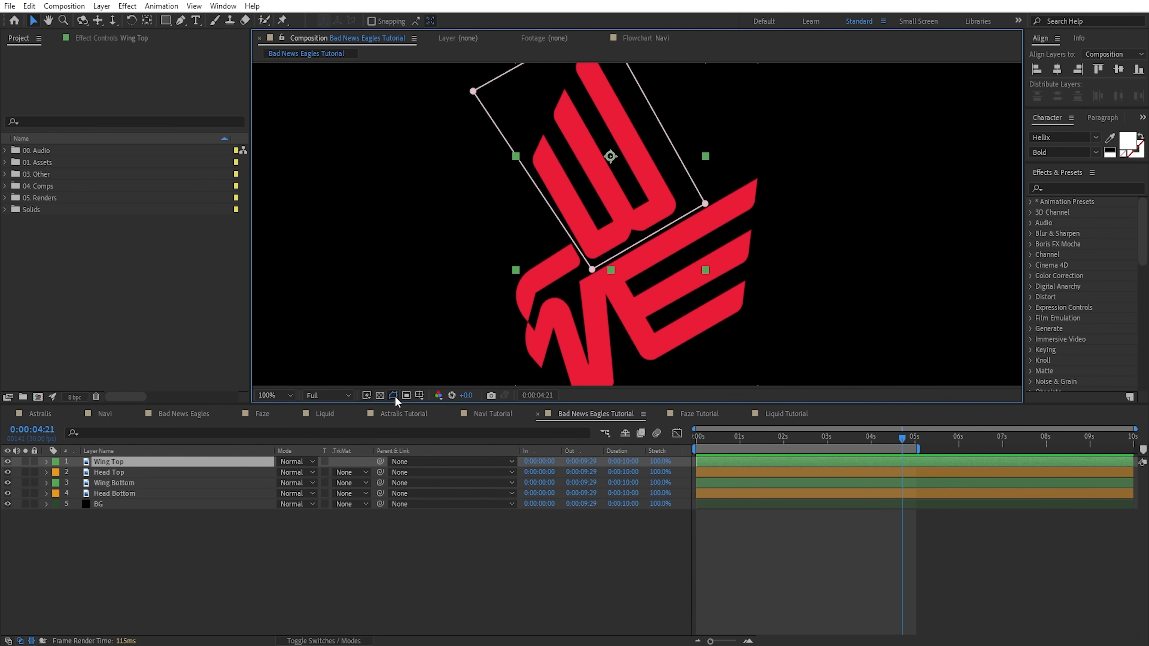
{"action": "left_click_drag", "start_coordinate": [706, 237], "coordinate": [696, 262]}
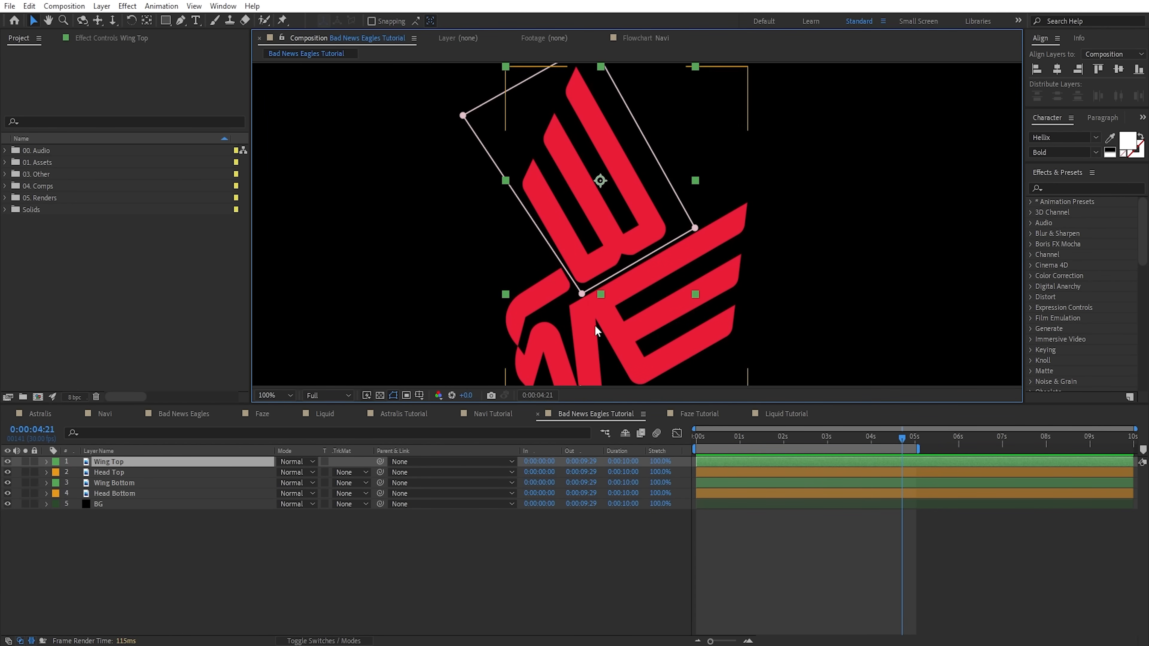
{"action": "left_click_drag", "start_coordinate": [569, 325], "coordinate": [568, 254]}
{"action": "left_click", "coordinate": [690, 257]}
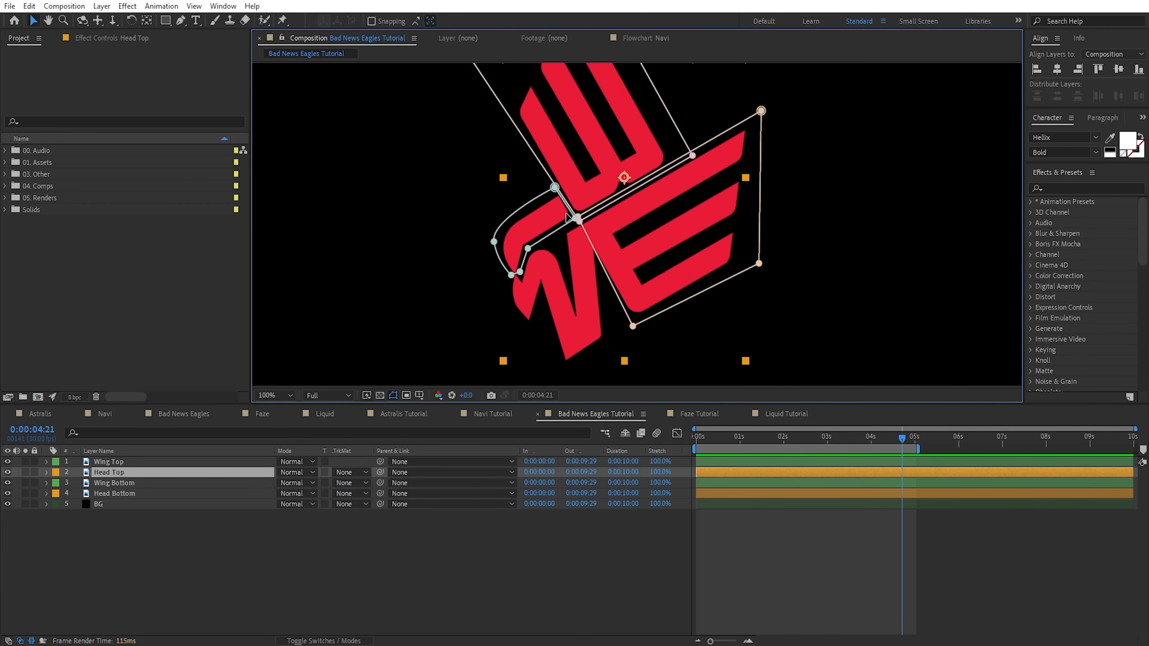
{"action": "left_click", "coordinate": [271, 539]}
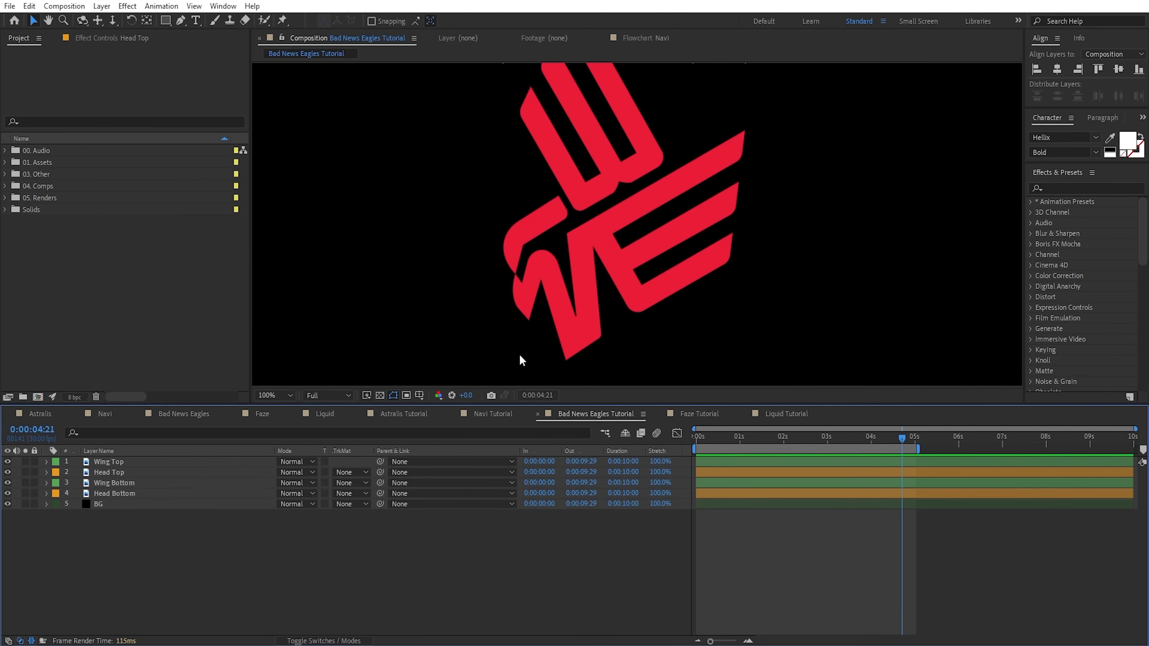
{"action": "key", "text": "shift+slash"}
{"action": "left_click", "coordinate": [119, 493]}
{"action": "left_click", "coordinate": [132, 461], "text": "shift"}
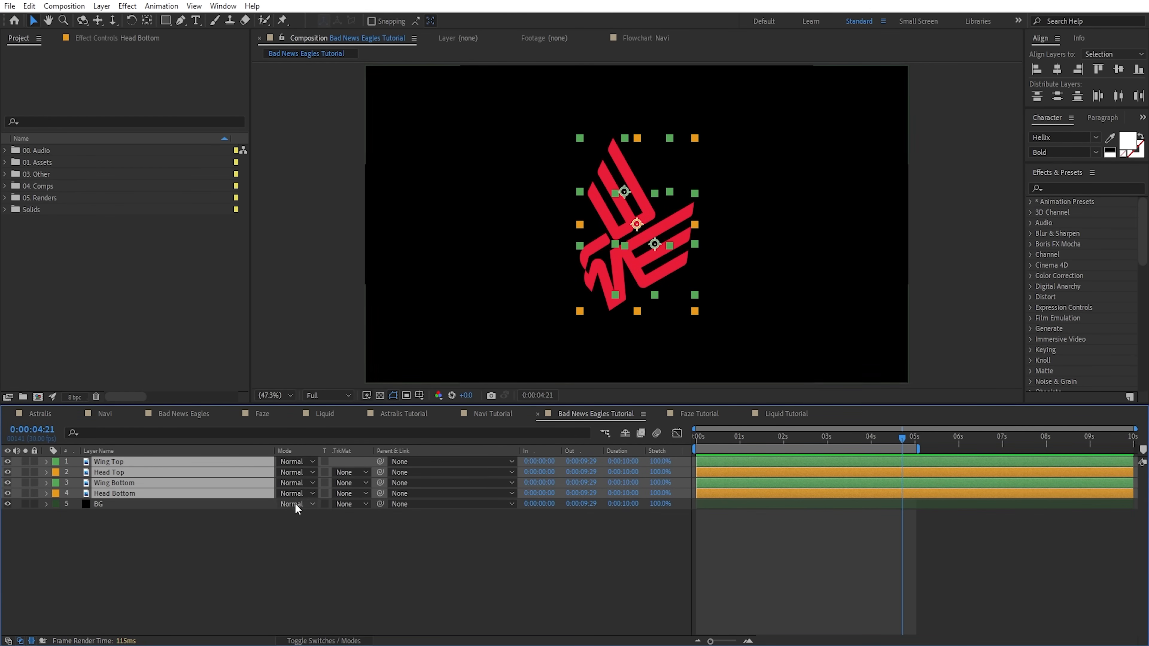
{"action": "left_click", "coordinate": [293, 534]}
- Move the Wing Top layer's anchor point to the wing's lower tip, just inside the lowest mask corner
{"action": "scroll", "coordinate": [651, 217], "scroll_direction": "up", "scroll_amount": 1}
{"action": "scroll", "coordinate": [606, 199], "scroll_direction": "up", "scroll_amount": 2}
{"action": "left_click", "coordinate": [610, 190]}
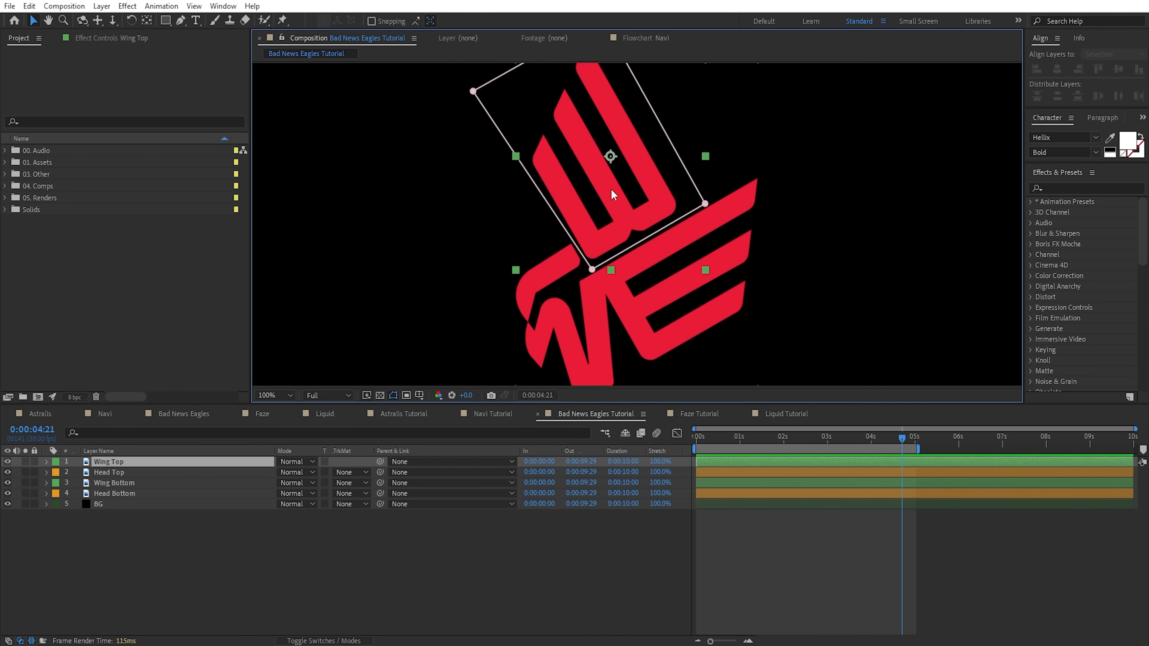
{"action": "key", "text": "y"}
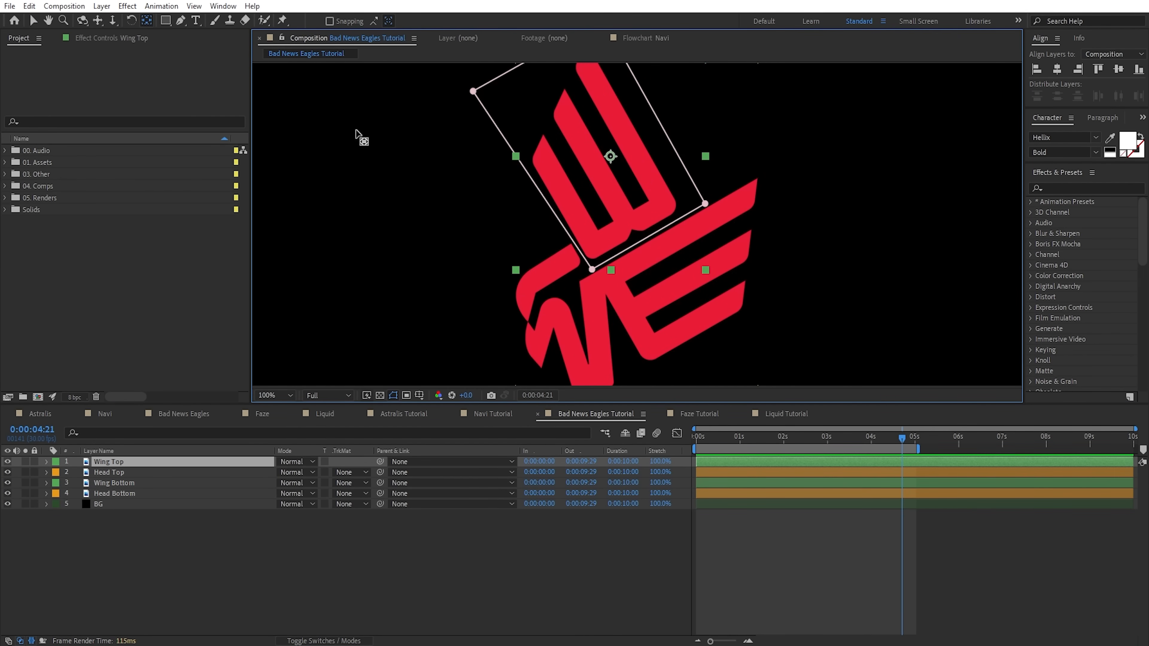
{"action": "left_click_drag", "start_coordinate": [610, 157], "coordinate": [592, 240]}
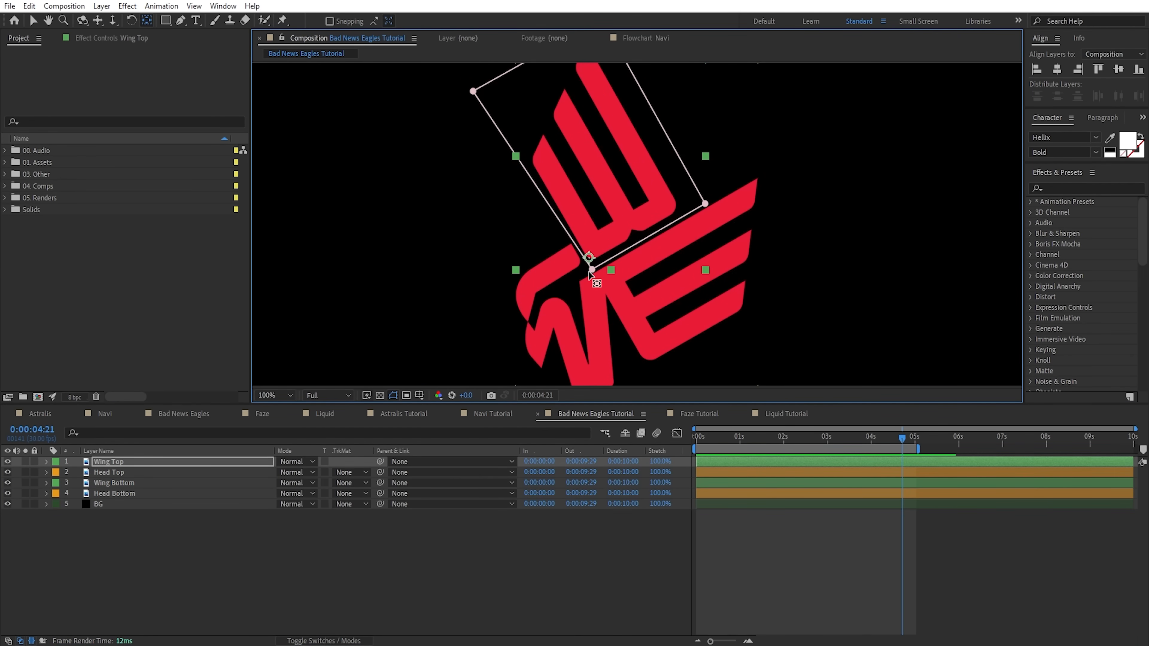
{"action": "scroll", "coordinate": [588, 271], "scroll_direction": "up", "scroll_amount": 4}
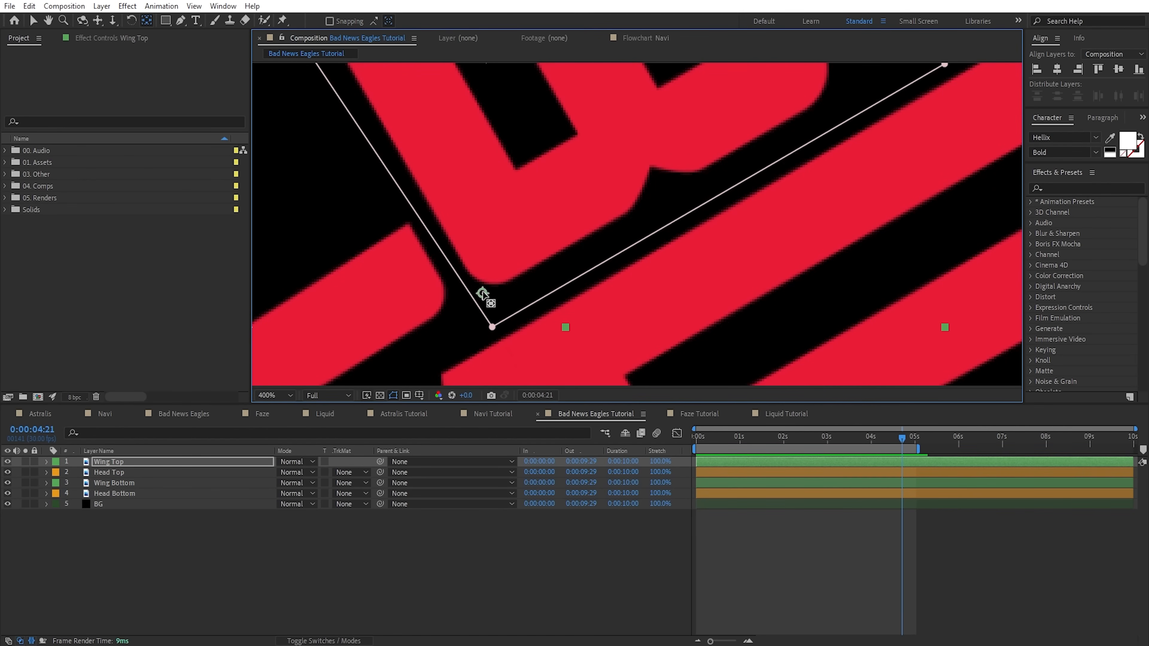
- Test the new Wing Top pivot by rotating the layer around its anchor point
{"action": "scroll", "coordinate": [482, 292], "scroll_direction": "down", "scroll_amount": 6}
{"action": "key", "text": "w"}
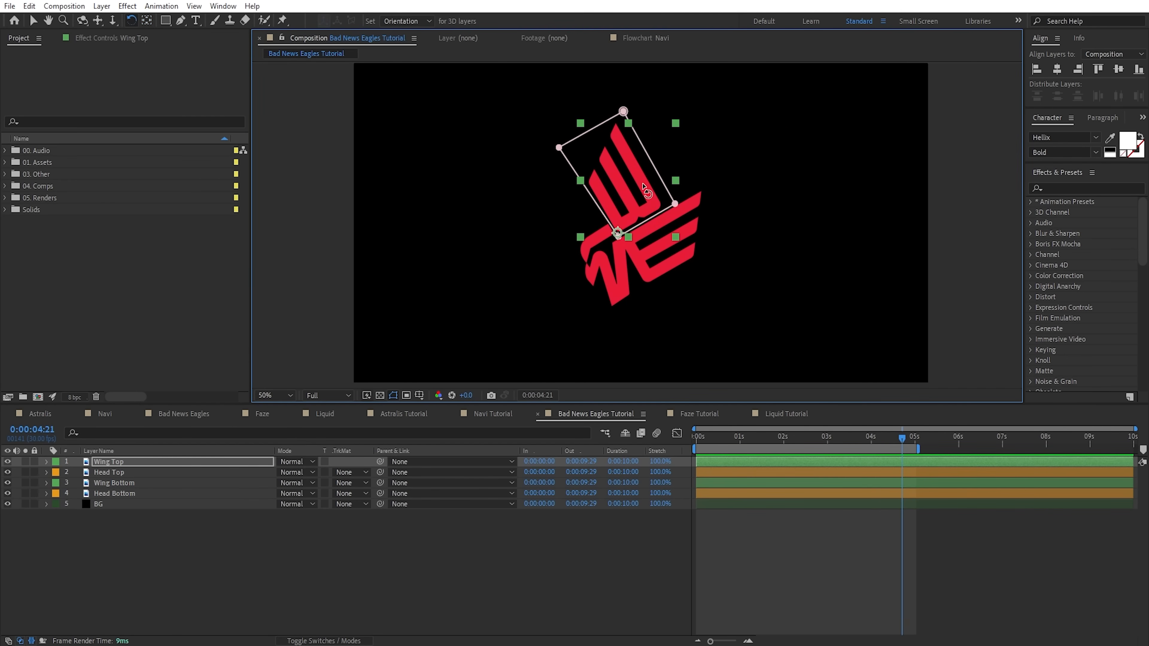
{"action": "left_click_drag", "start_coordinate": [656, 200], "coordinate": [623, 187]}
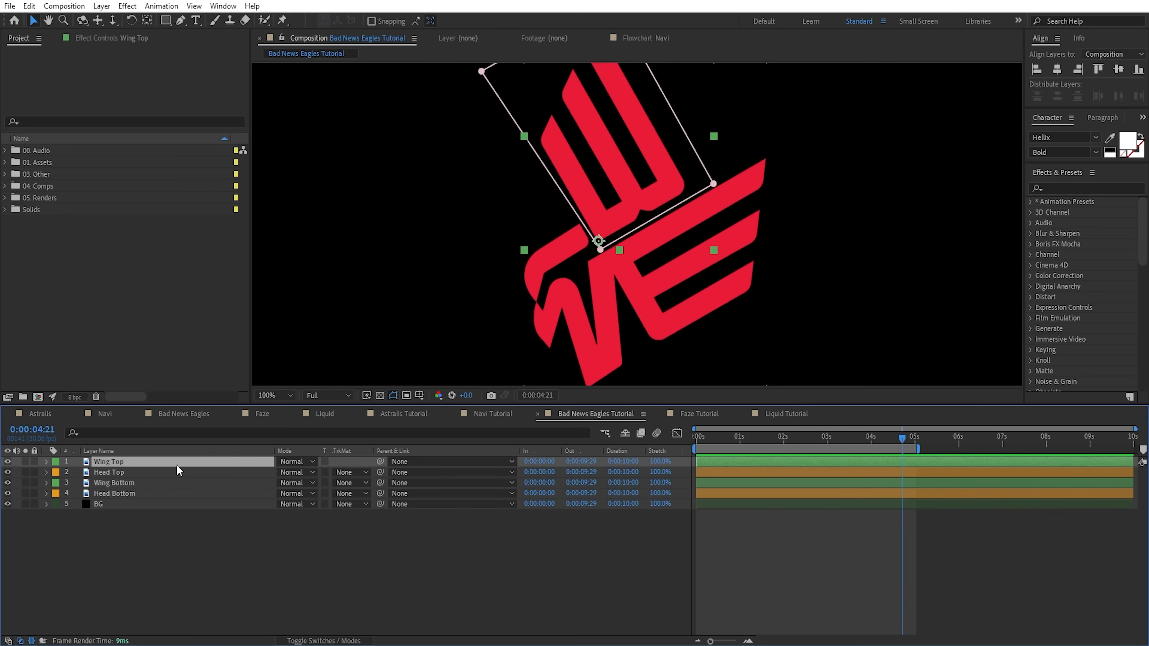
- Move the Head Top layer's anchor point to the inner end of the upper head shape, just beside the mask junction
{"action": "left_click", "coordinate": [179, 472]}
{"action": "scroll", "coordinate": [633, 217], "scroll_direction": "up", "scroll_amount": 2}
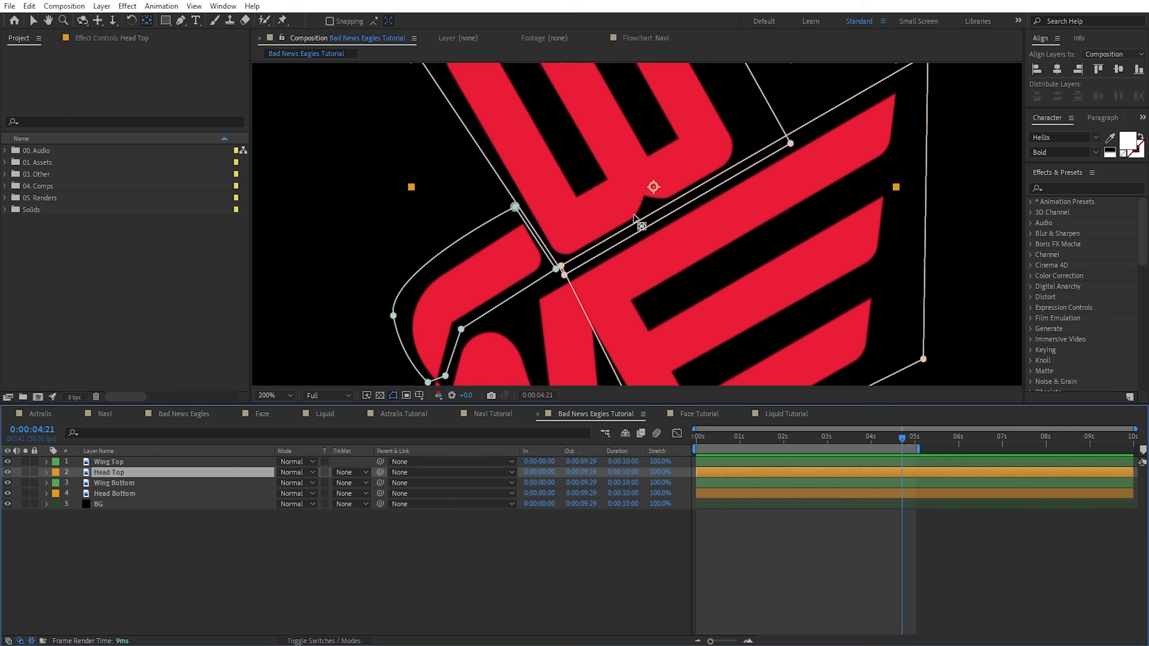
{"action": "left_click_drag", "start_coordinate": [654, 184], "coordinate": [541, 262]}
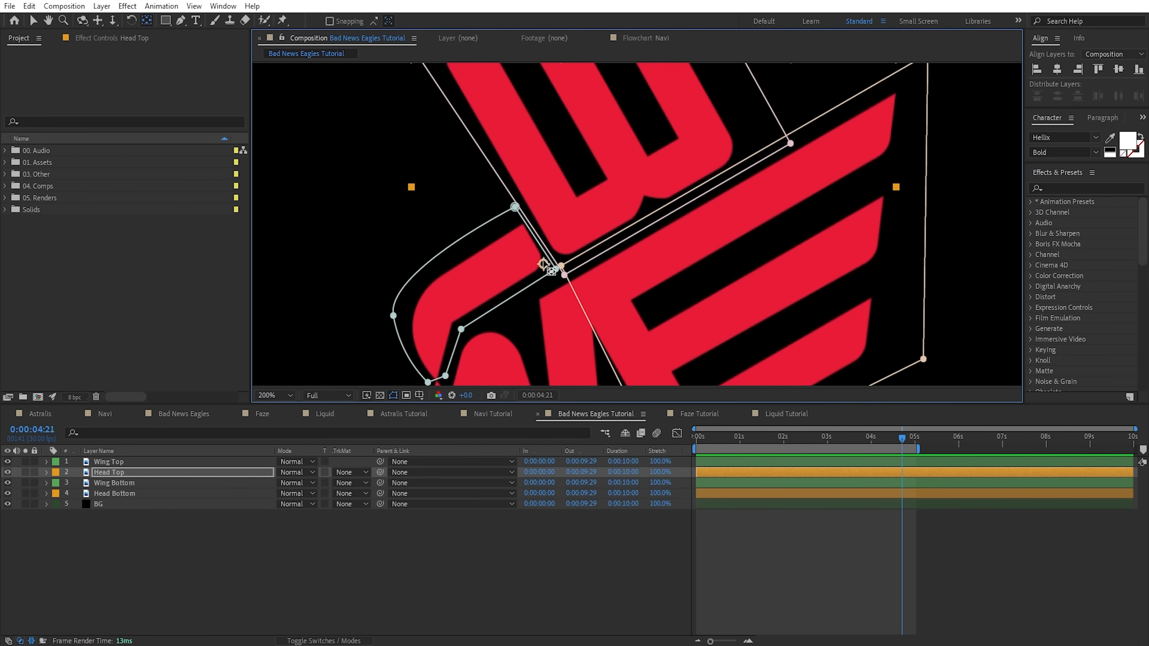
- Place the anchor points of the Wing Bottom and Head Bottom layers at the lower wing's inner corner, just inside the mask junction
{"action": "left_click_drag", "start_coordinate": [729, 270], "coordinate": [568, 280]}
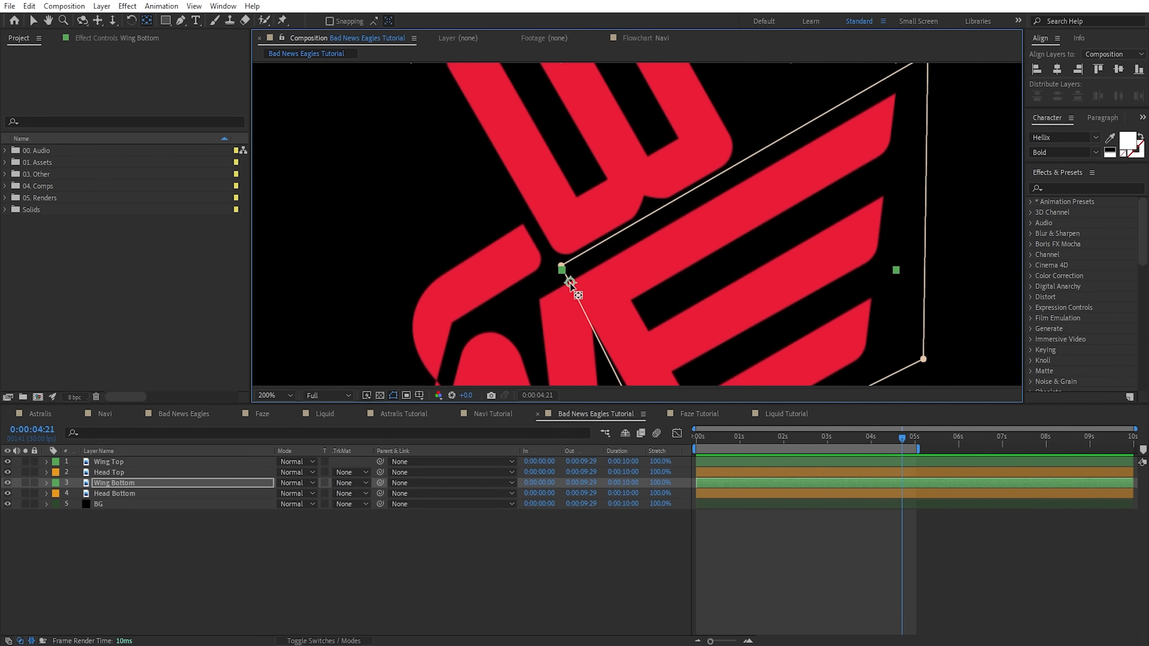
{"action": "left_click", "coordinate": [137, 493]}
{"action": "left_click_drag", "start_coordinate": [651, 191], "coordinate": [570, 283]}
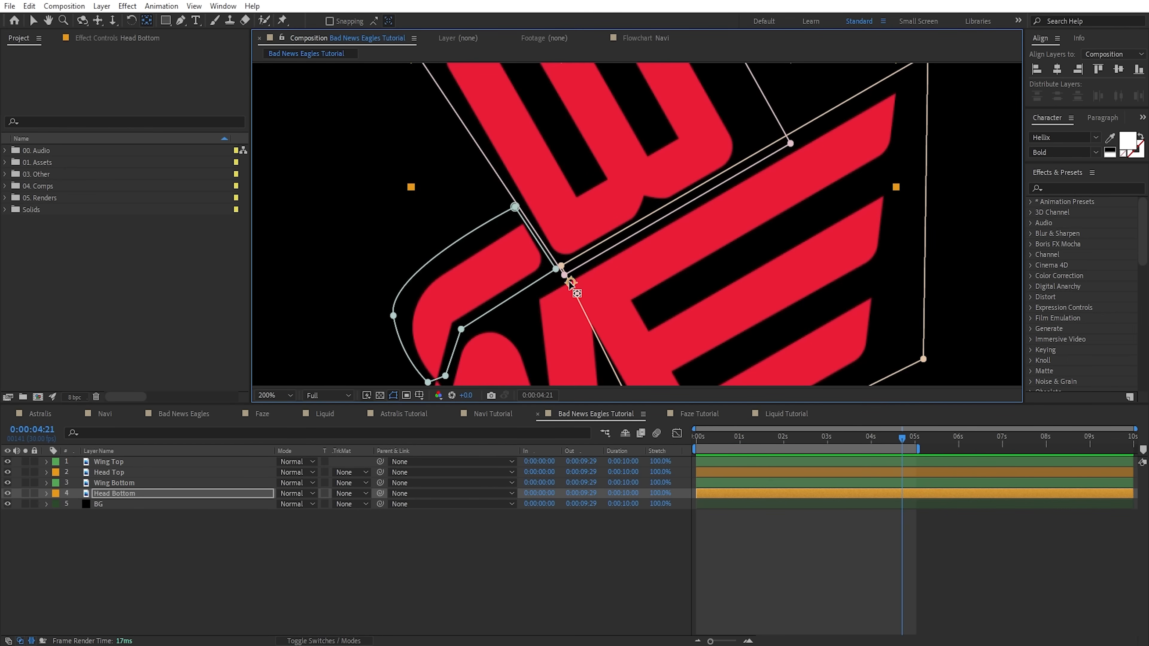
- Test the Wing Bottom pivot by rotating the layer around its anchor point, and undo the rotation
{"action": "key", "text": "comma"}
{"action": "left_click", "coordinate": [734, 288]}
{"action": "key", "text": "w"}
{"action": "left_click_drag", "start_coordinate": [722, 308], "coordinate": [515, 335]}
{"action": "key", "text": "ctrl+z"}
- Test the Head Bottom pivot by rotating and scaling the layer around its anchor point, restoring its original transform
{"action": "left_click", "coordinate": [114, 493]}
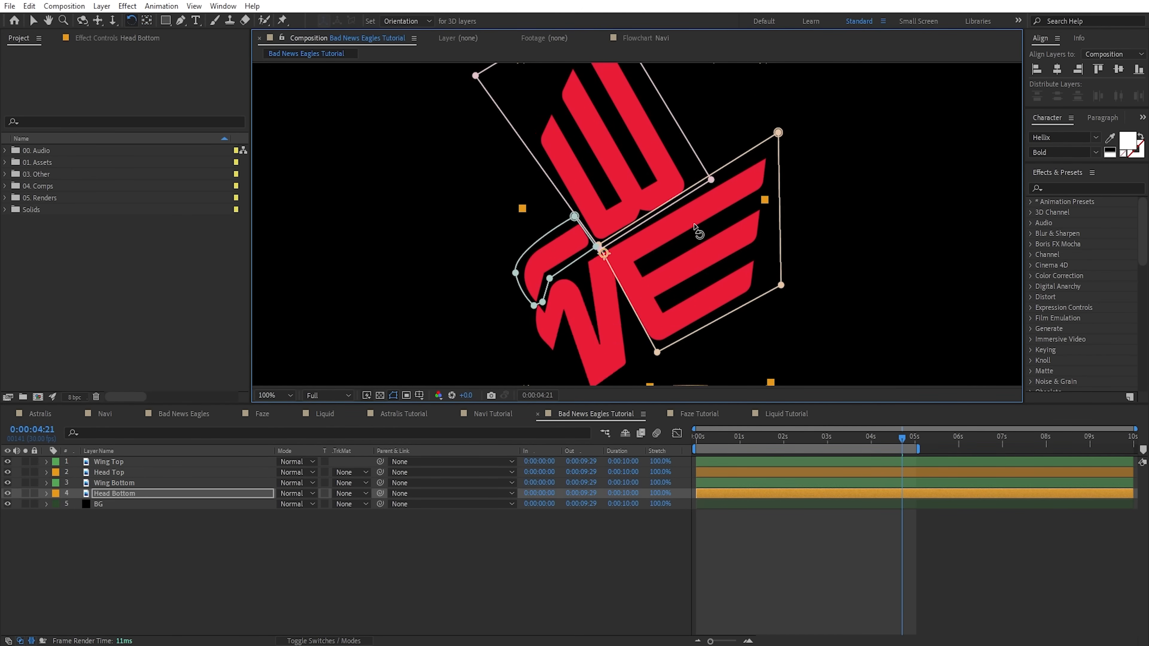
{"action": "left_click_drag", "start_coordinate": [651, 298], "coordinate": [688, 208]}
{"action": "key", "text": "v"}
{"action": "key", "text": "s"}
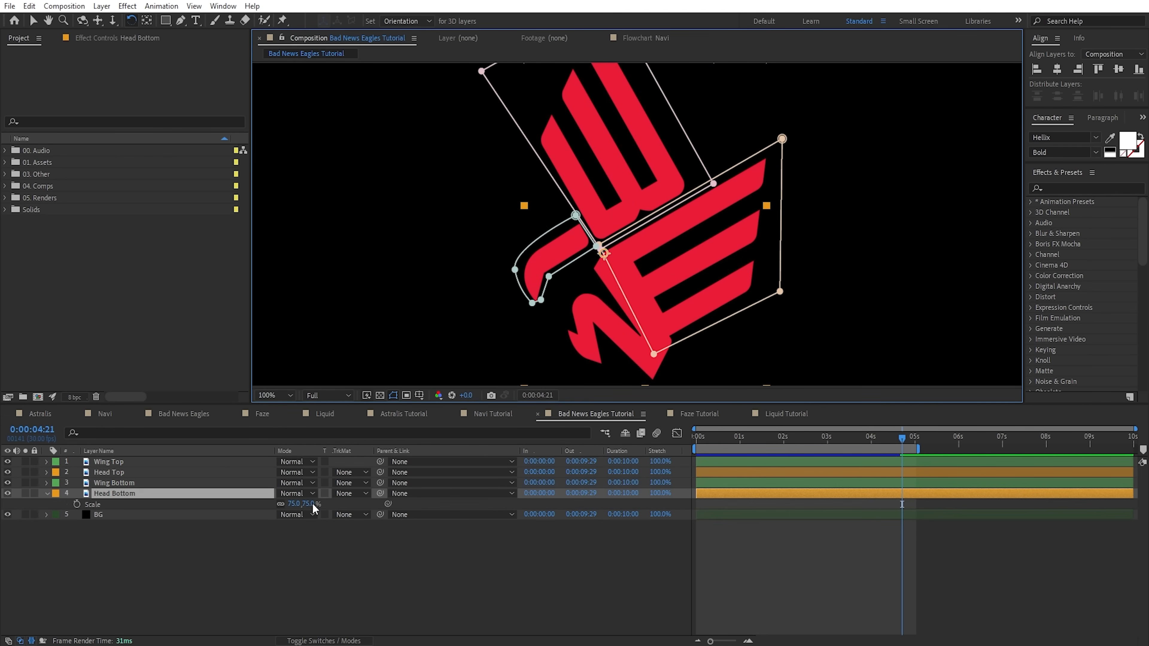
{"action": "left_click_drag", "start_coordinate": [312, 504], "coordinate": [401, 569]}
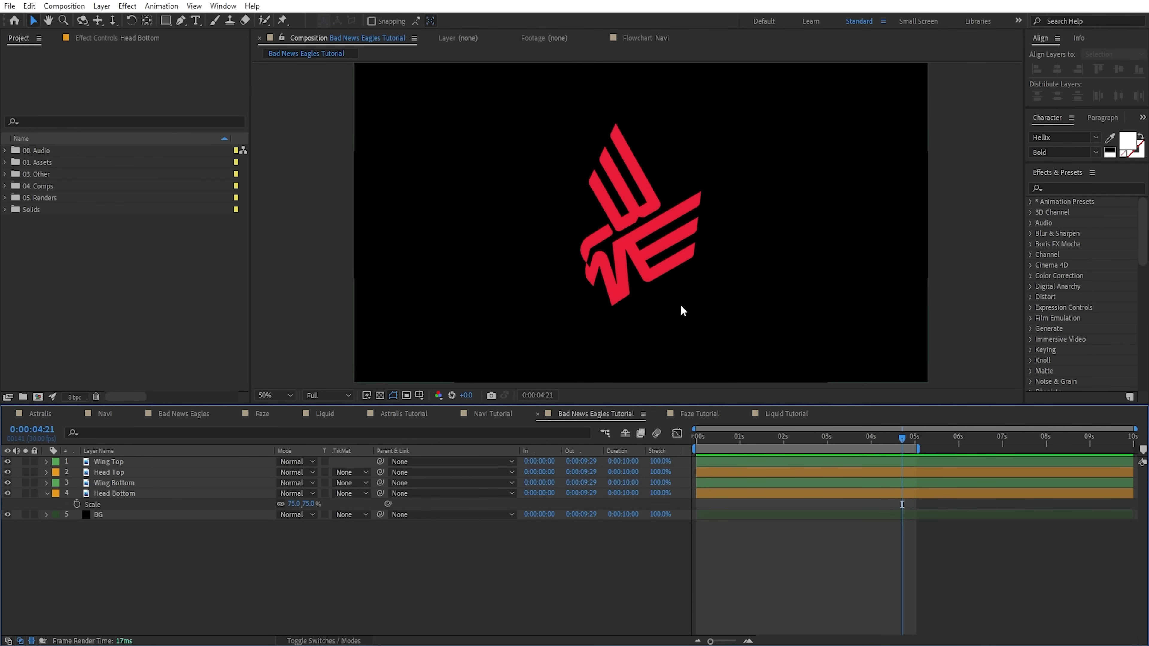
- Hide the Head Top and Head Bottom layers so that only the two wing layers show
{"action": "left_click", "coordinate": [7, 472]}
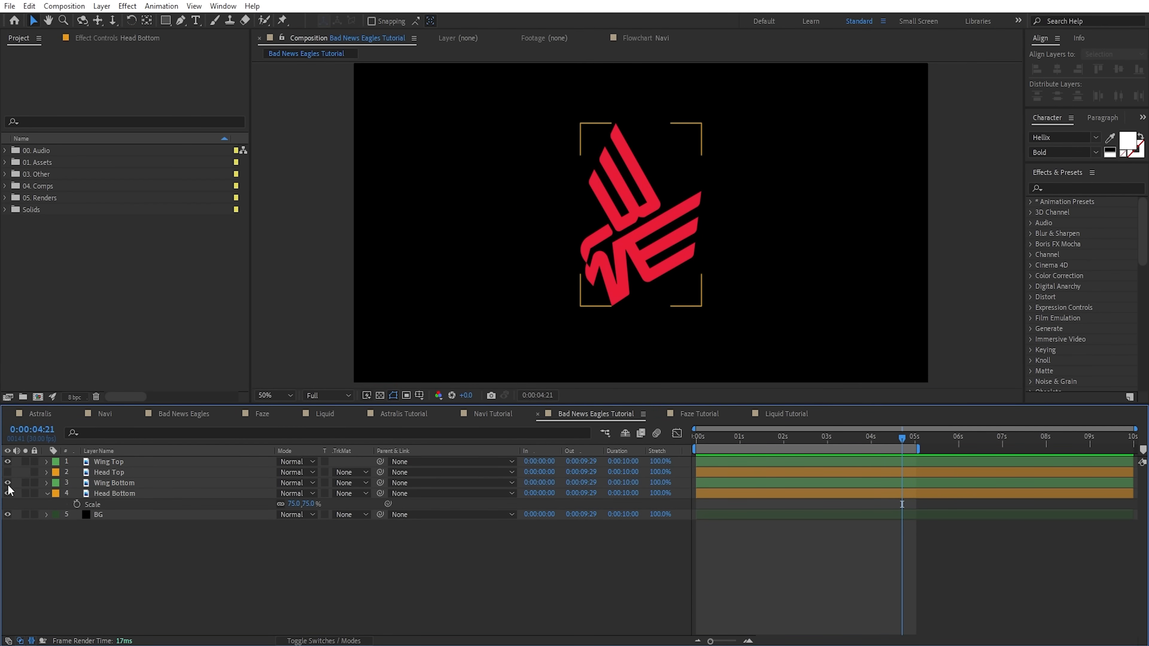
{"action": "left_click", "coordinate": [47, 494]}
{"action": "left_click", "coordinate": [110, 482]}
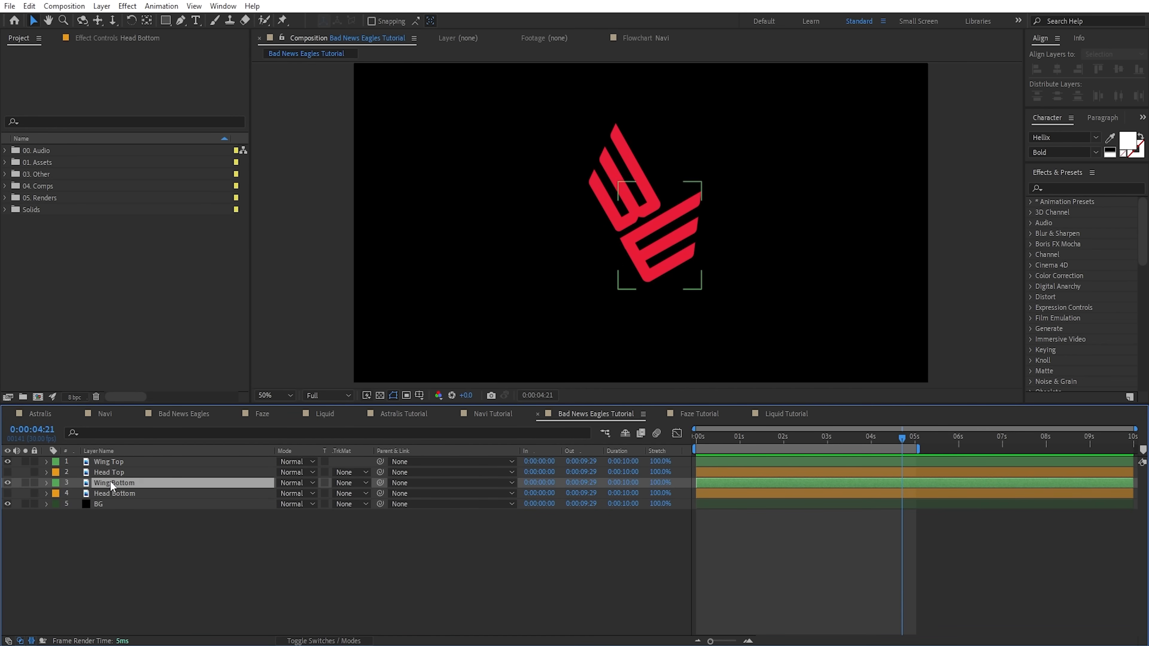
{"action": "left_click", "coordinate": [119, 462]}
{"action": "left_click", "coordinate": [374, 552]}
- Reveal the Position, Scale and Rotation properties of the Wing Top and Wing Bottom layers together
{"action": "left_click", "coordinate": [172, 482]}
{"action": "left_click", "coordinate": [115, 463], "text": "ctrl"}
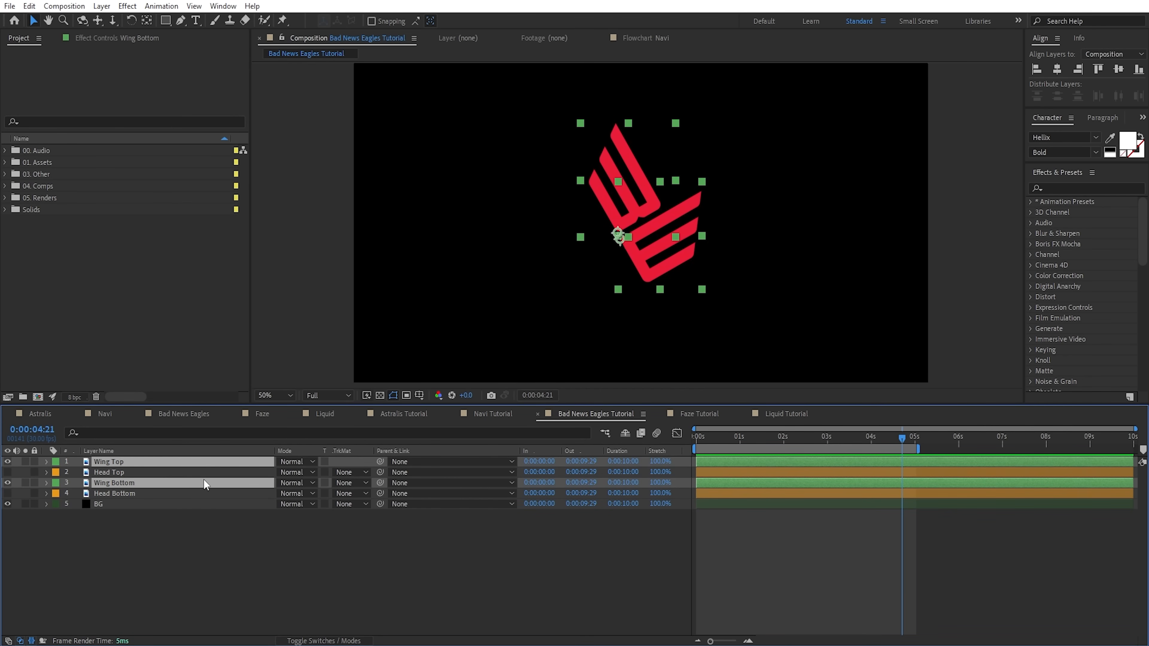
{"action": "key", "text": "s"}
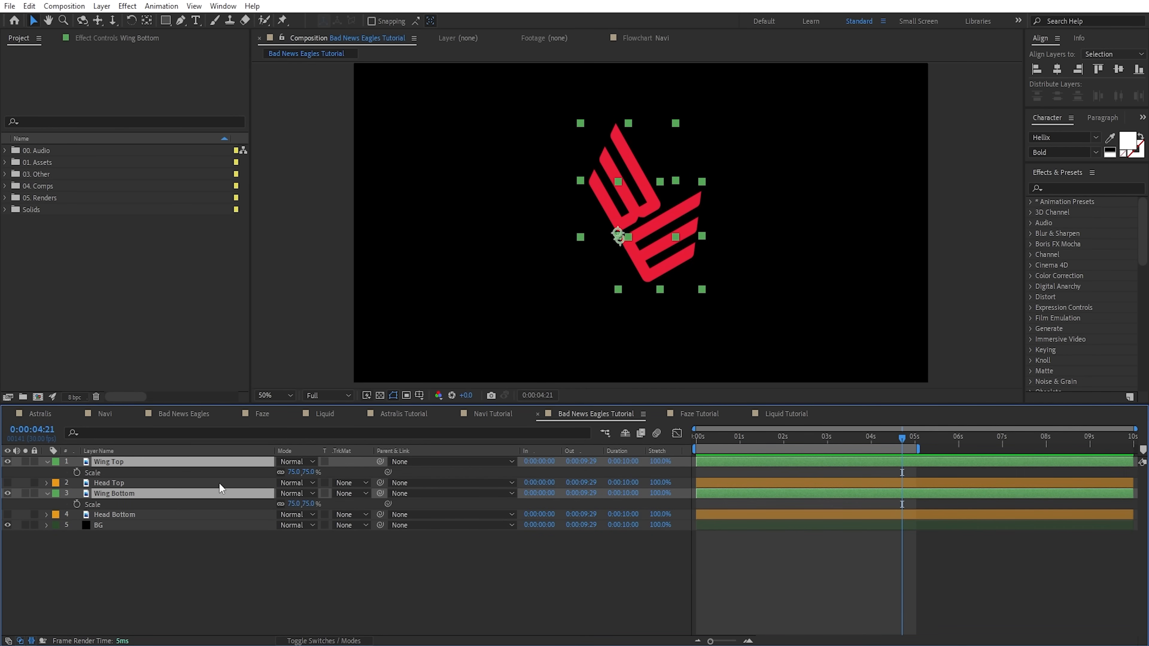
{"action": "key", "text": "shift+r"}
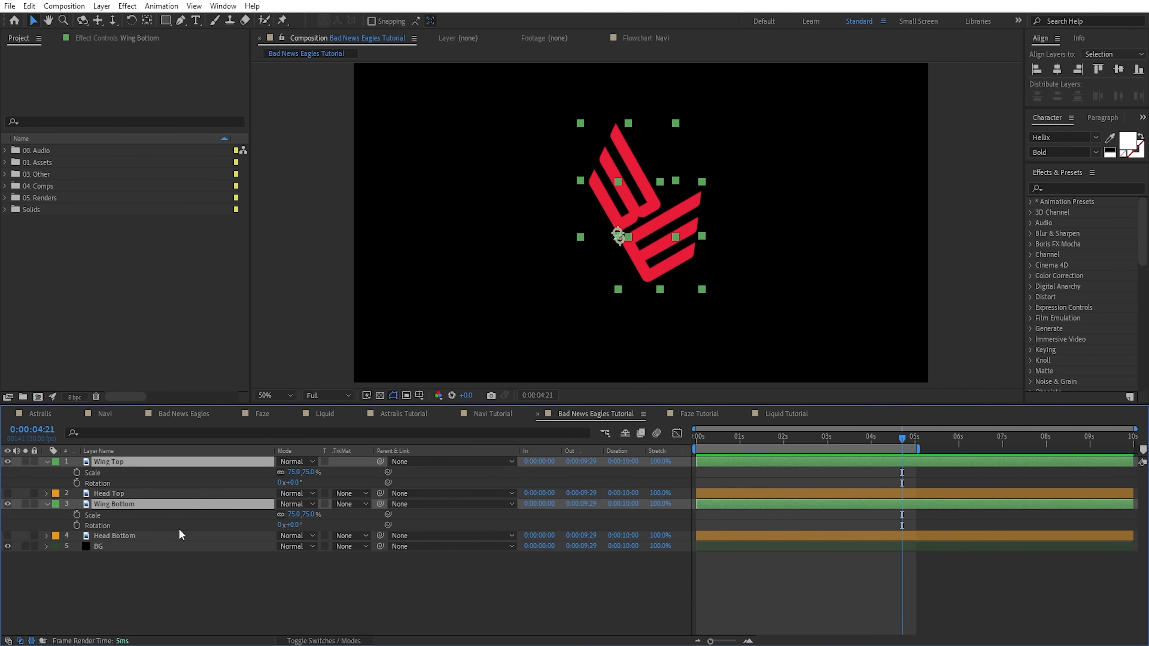
{"action": "key", "text": "shift+p"}
{"action": "key", "text": "F2"}
- Start Position, Scale and Rotation keyframes on both wing layers at 0:00:02:00
{"action": "left_click_drag", "start_coordinate": [855, 439], "coordinate": [783, 445]}
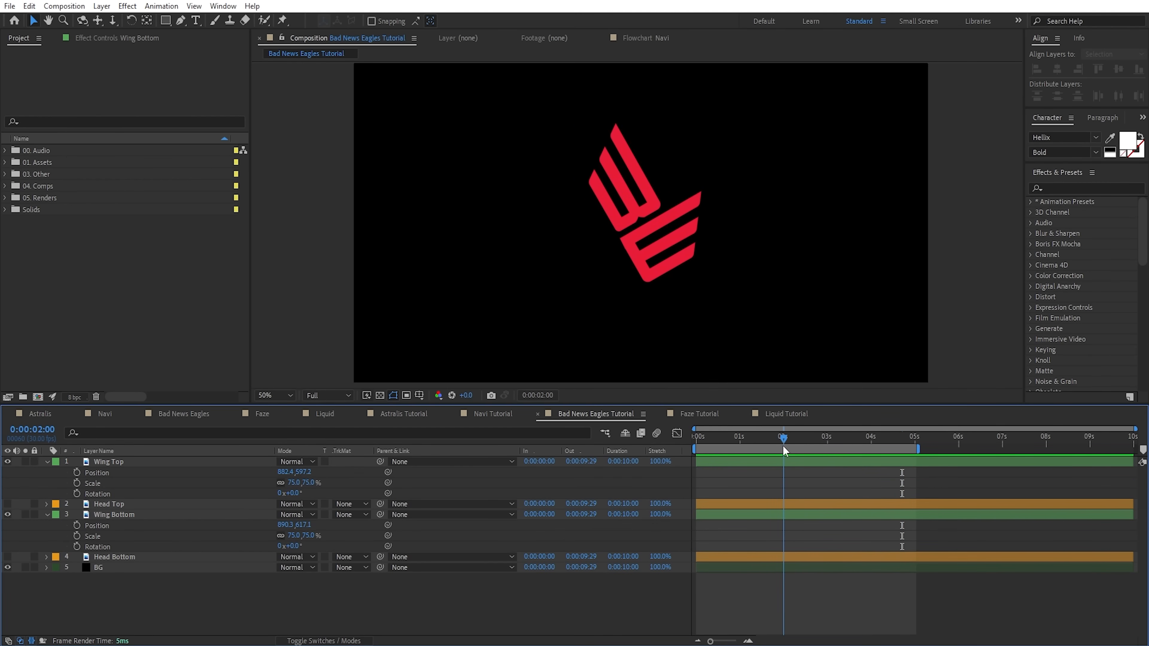
{"action": "left_click_drag", "start_coordinate": [77, 473], "coordinate": [73, 550]}
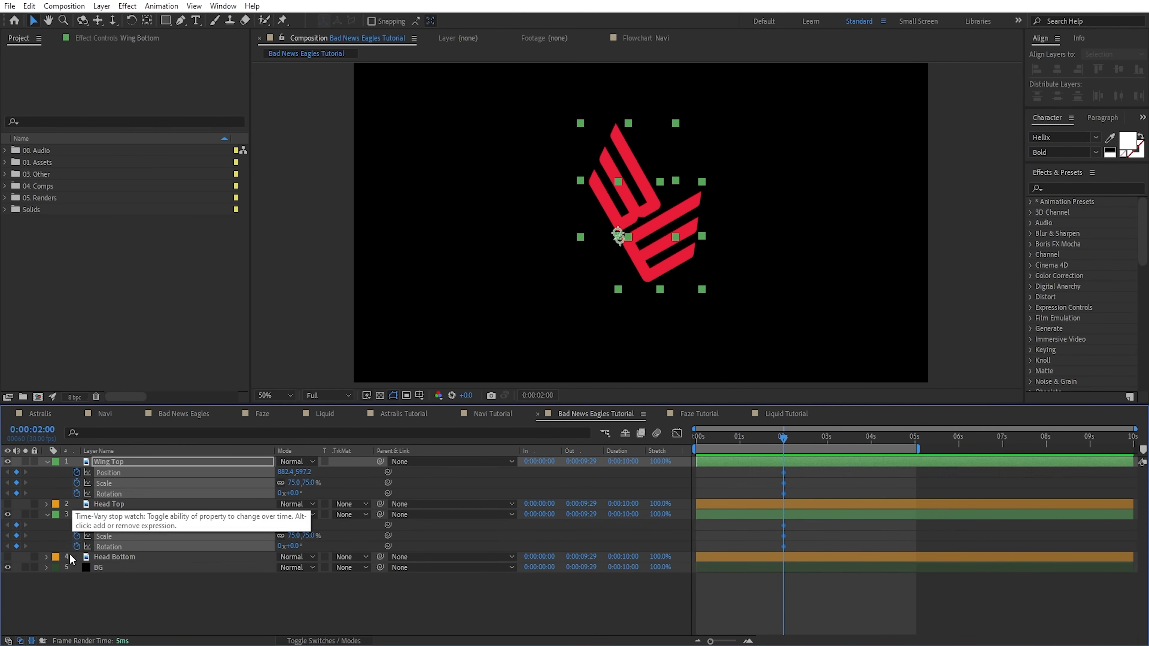
{"action": "left_click", "coordinate": [801, 471]}
- Add Position, Scale and Rotation keyframes to both wing layers at 0:00:01:20 and 0:00:01:10
{"action": "key", "text": "shift+Page_Up"}
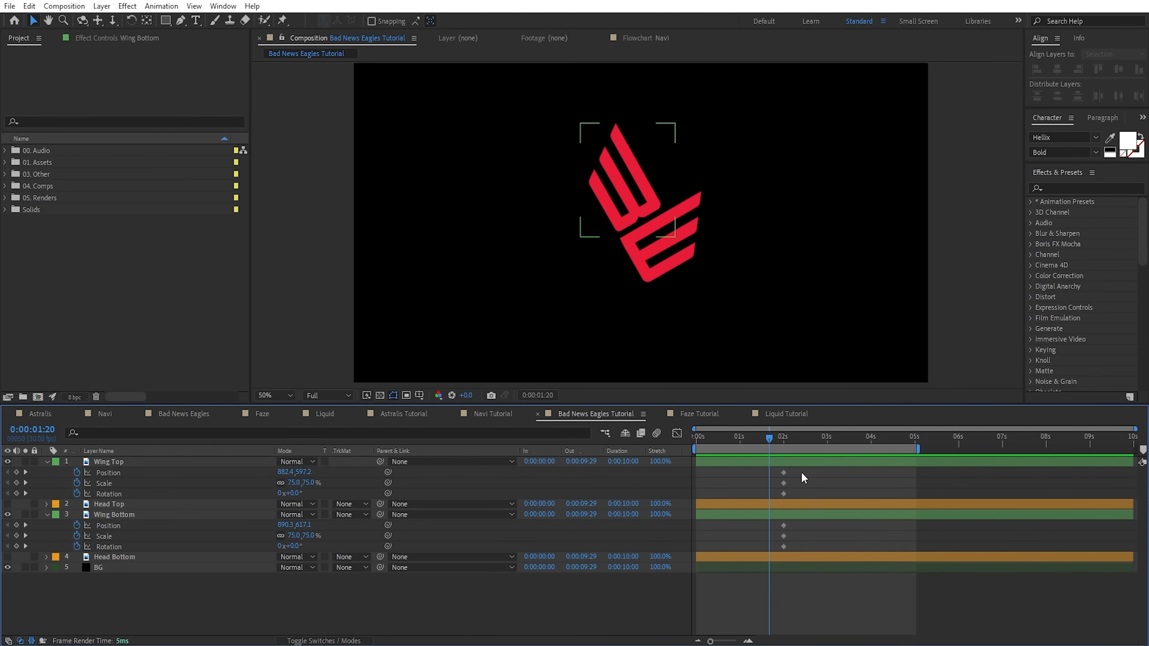
{"action": "left_click_drag", "start_coordinate": [17, 472], "coordinate": [17, 547]}
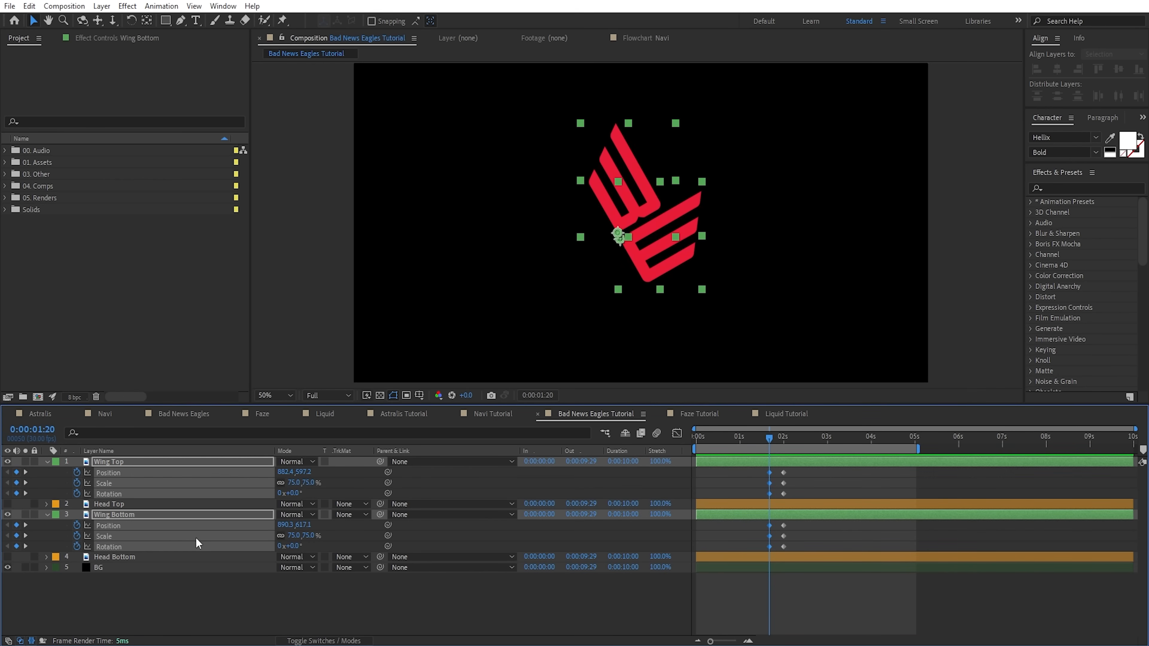
{"action": "key", "text": "shift+Page_Up"}
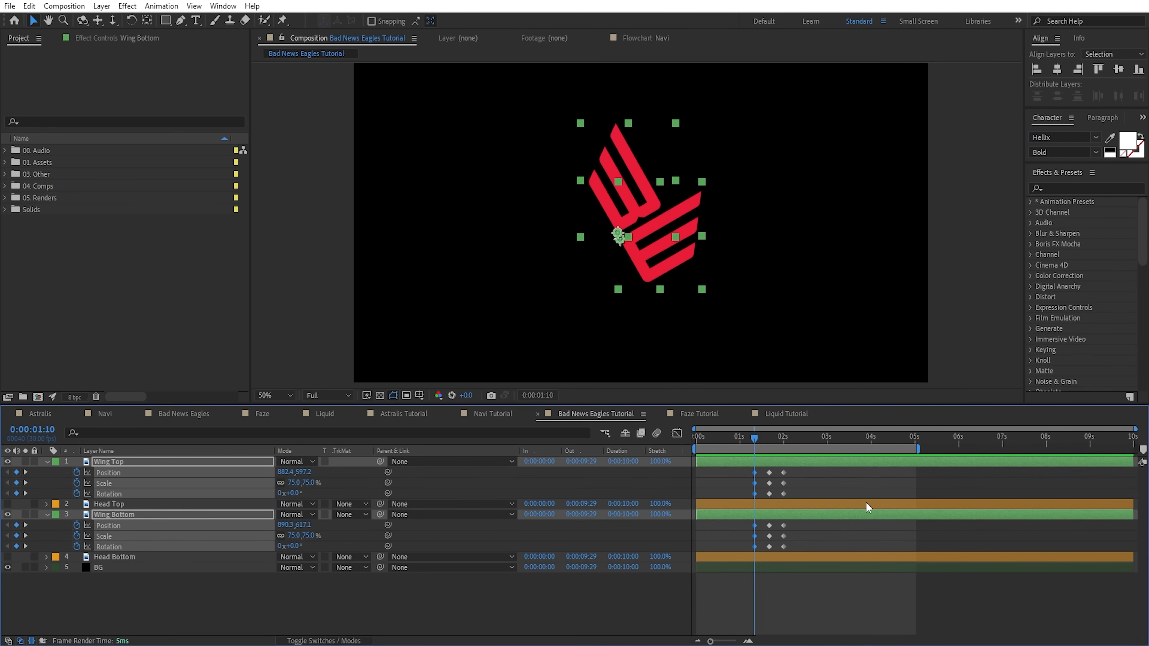
{"action": "left_click", "coordinate": [820, 489]}
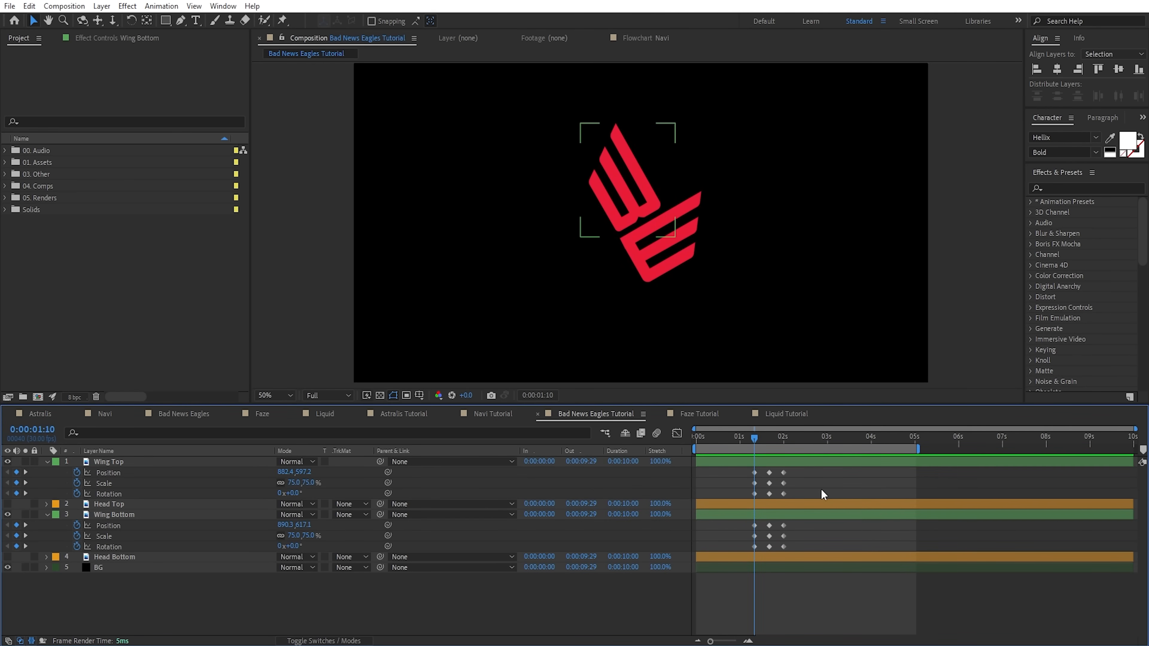
- Rotate the Wing Bottom layer about 120° at 0:00:01:10 so its stripes point straight down
{"action": "left_click", "coordinate": [749, 460]}
{"action": "left_click", "coordinate": [707, 257]}
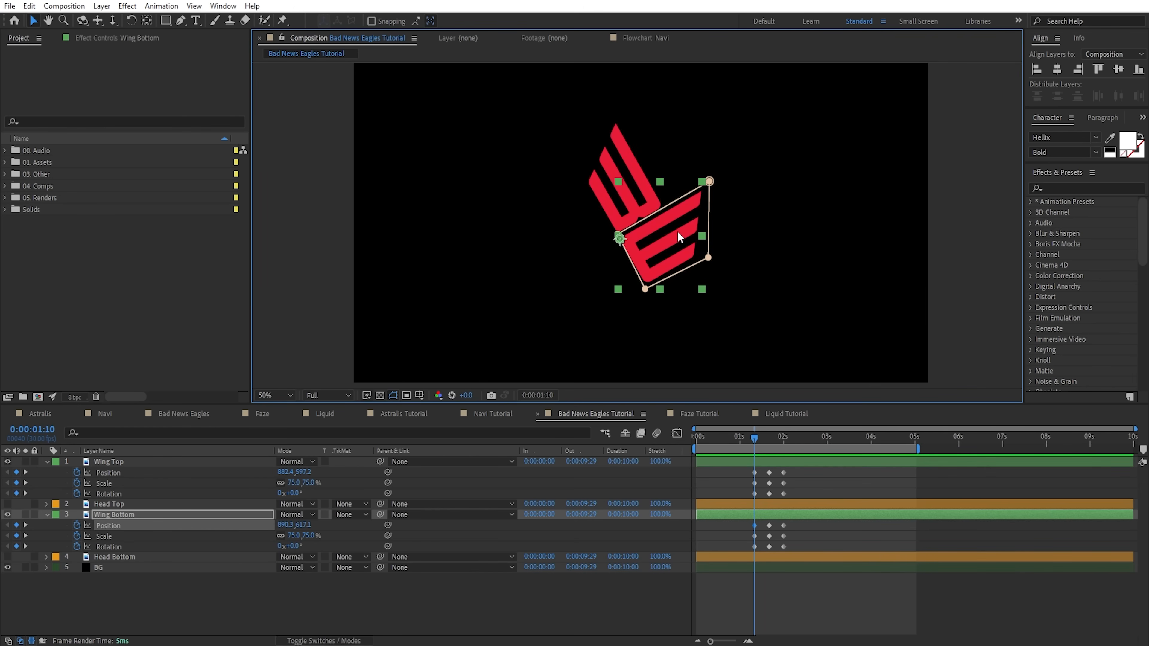
{"action": "key", "text": "w"}
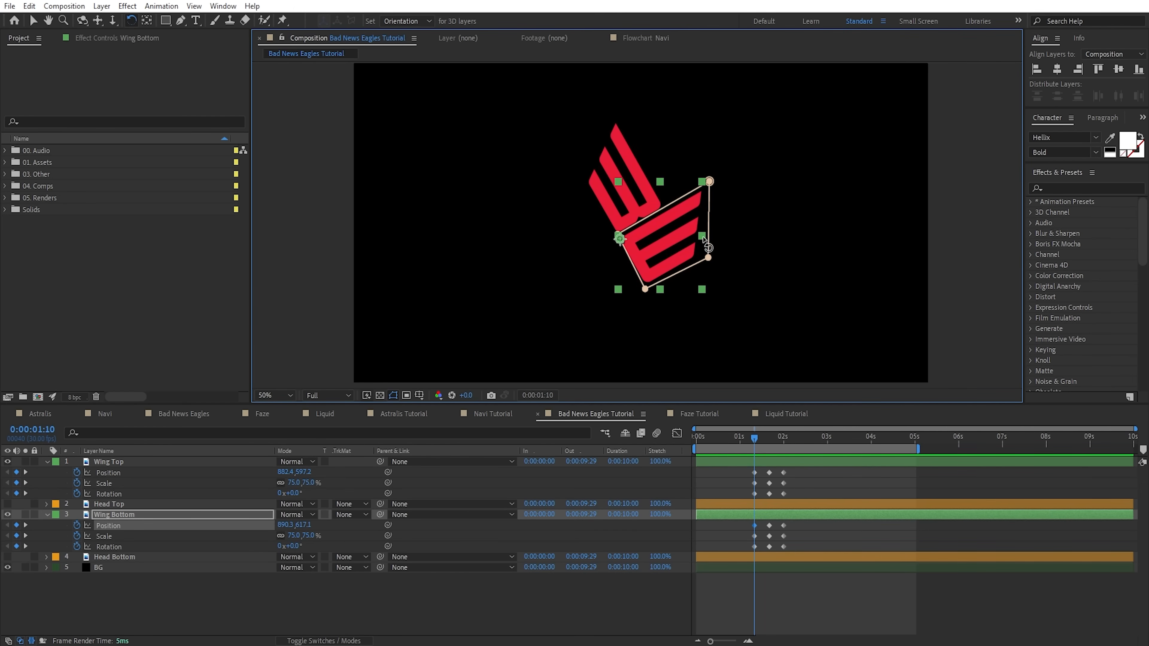
{"action": "left_click_drag", "start_coordinate": [691, 245], "coordinate": [579, 313]}
{"action": "scroll", "coordinate": [599, 256], "scroll_direction": "up", "scroll_amount": 2}
{"action": "left_click_drag", "start_coordinate": [600, 256], "coordinate": [695, 228]}
- Rotate the Wing Top layer around its anchor point at 0:00:01:10
{"action": "left_click", "coordinate": [734, 160]}
{"action": "left_click_drag", "start_coordinate": [765, 217], "coordinate": [746, 273]}
{"action": "scroll", "coordinate": [746, 276], "scroll_direction": "down", "scroll_amount": 1}
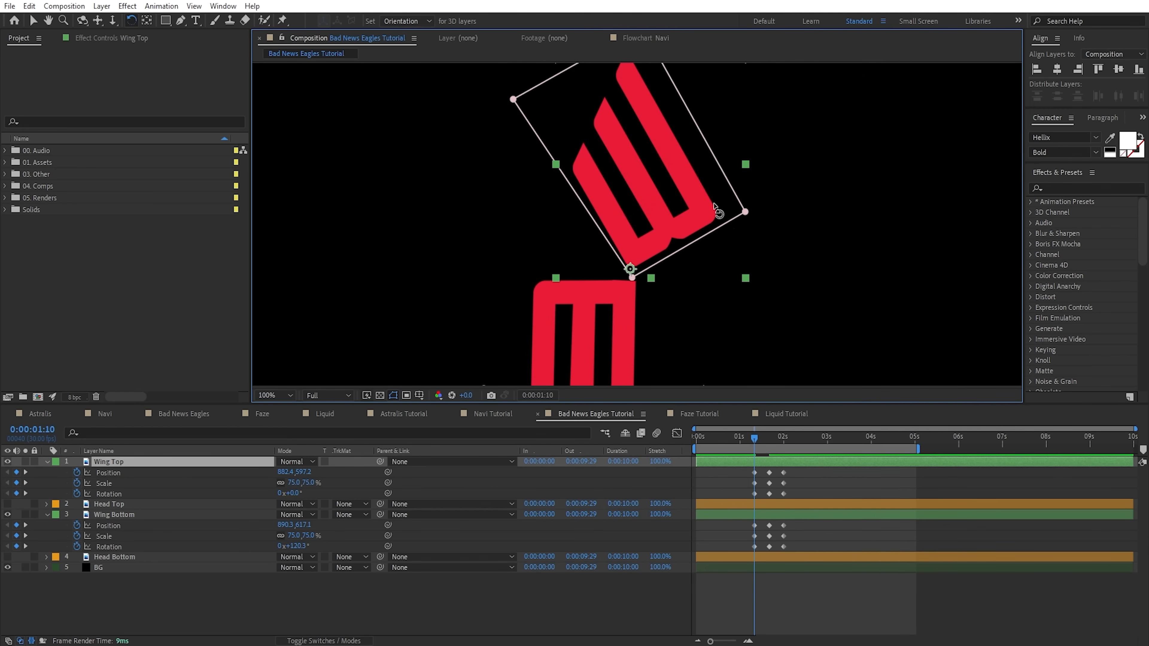
{"action": "left_click_drag", "start_coordinate": [694, 181], "coordinate": [728, 233]}
{"action": "key", "text": "v"}
- Set the Wing Bottom layer's rotation to 69° at 0:00:01:20
{"action": "left_click_drag", "start_coordinate": [756, 438], "coordinate": [773, 441]}
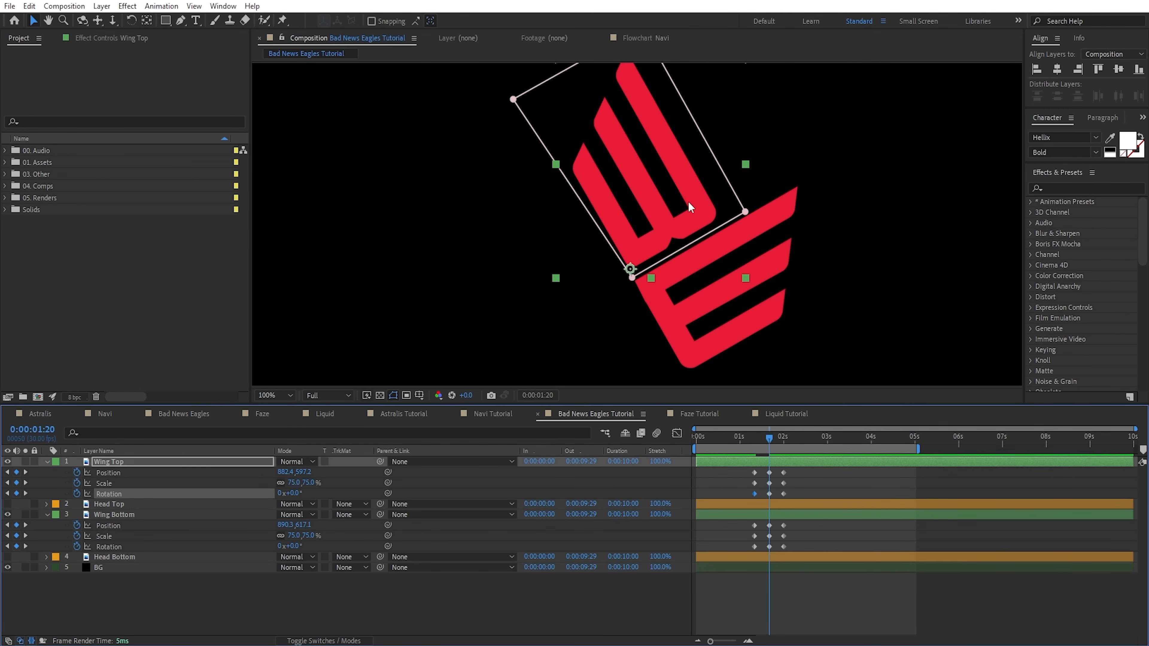
{"action": "left_click", "coordinate": [460, 520]}
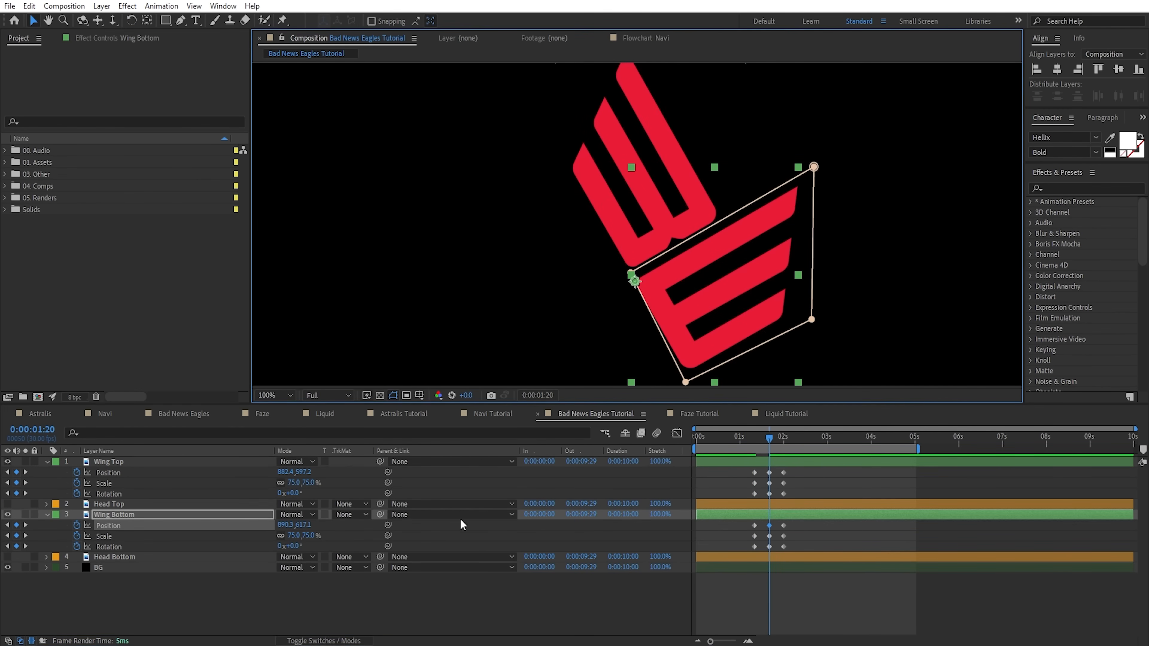
{"action": "left_click", "coordinate": [295, 545]}
{"action": "type", "text": "45"}
{"action": "key", "text": "Return"}
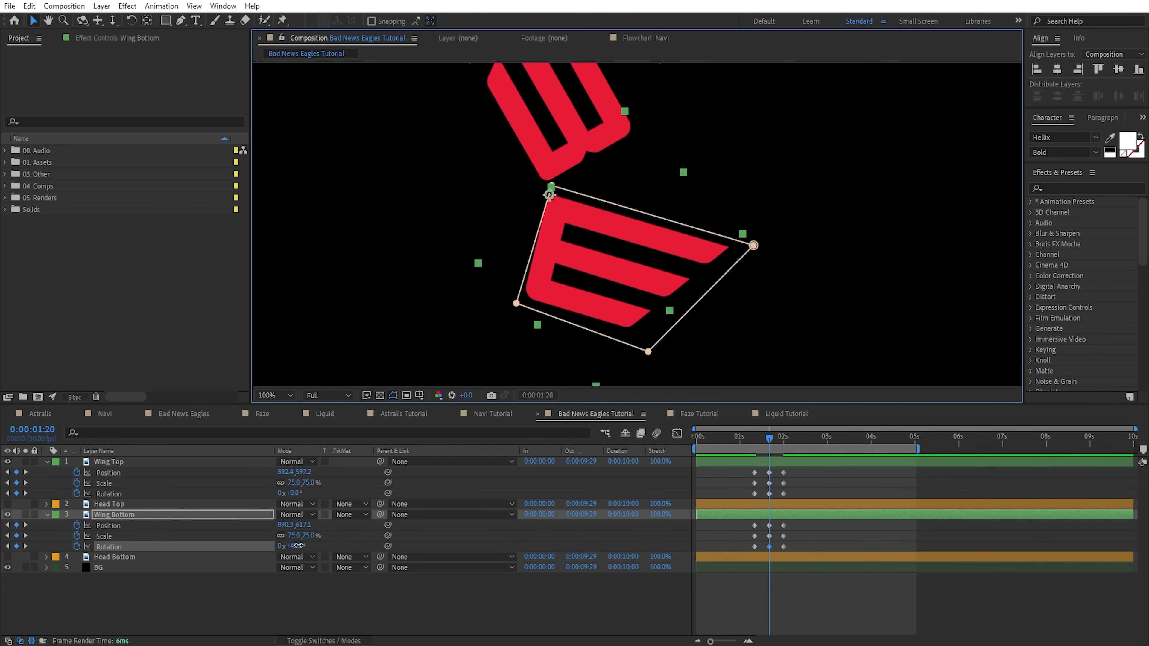
{"action": "left_click_drag", "start_coordinate": [298, 546], "coordinate": [309, 546]}
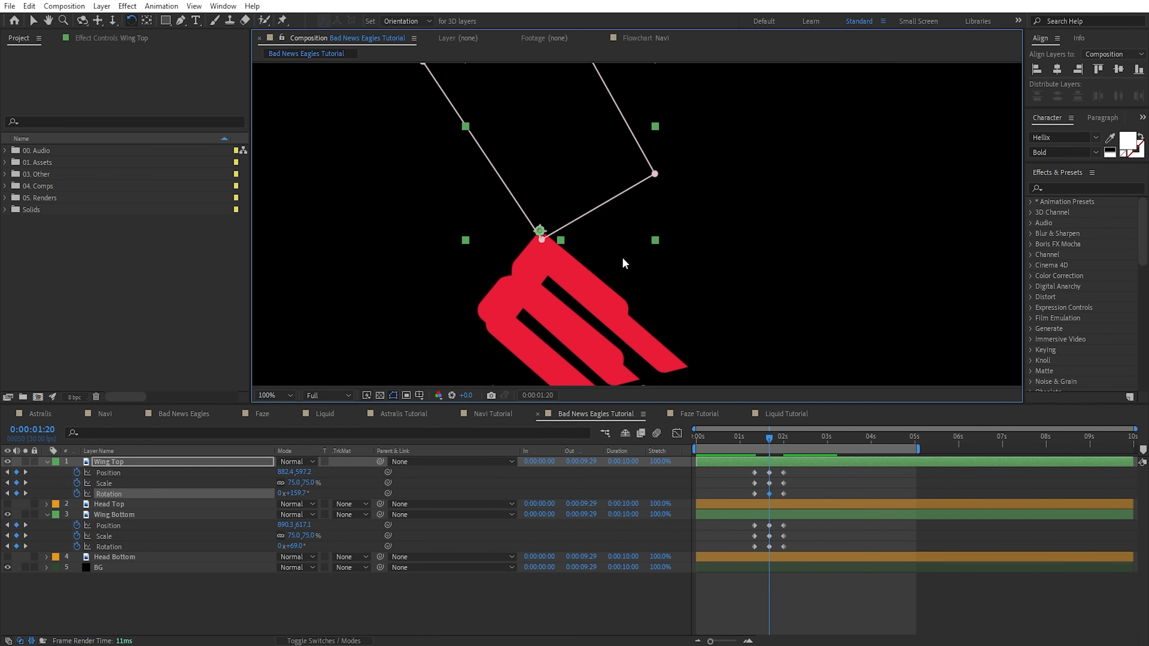
- Rotate Wing Top to about 160° at 0:00:01:20 and move it so its stripes lie parallel alongside the lower wing
{"action": "key", "text": "ctrl+z"}
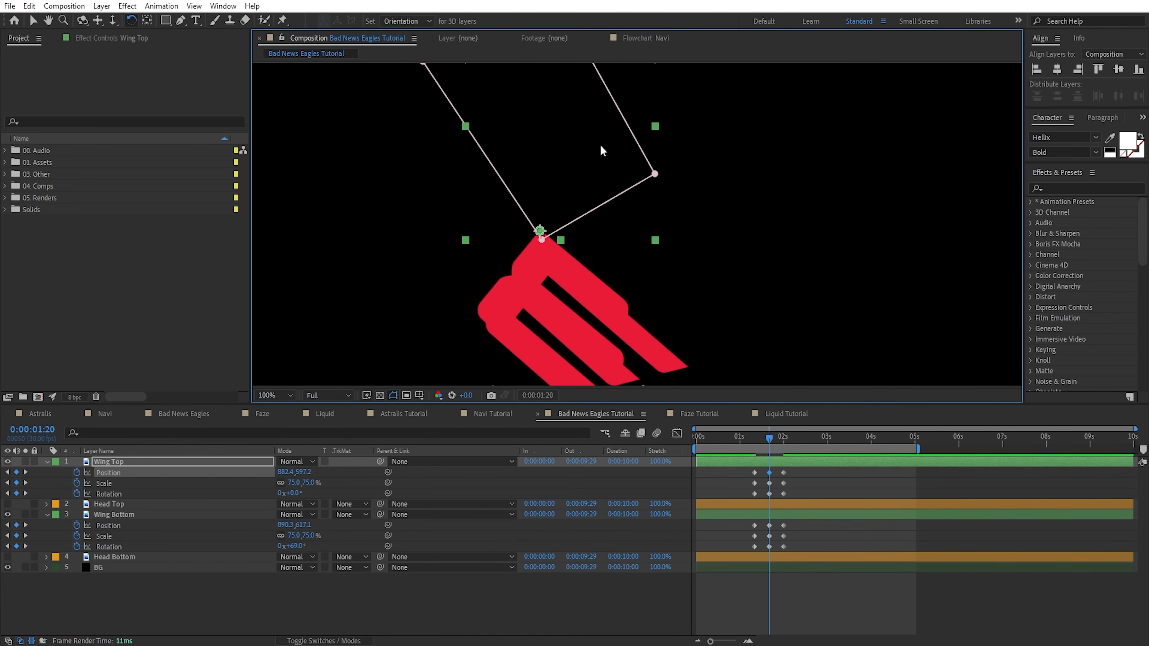
{"action": "left_click_drag", "start_coordinate": [601, 150], "coordinate": [552, 374]}
{"action": "key", "text": "v"}
{"action": "left_click_drag", "start_coordinate": [542, 294], "coordinate": [661, 257]}
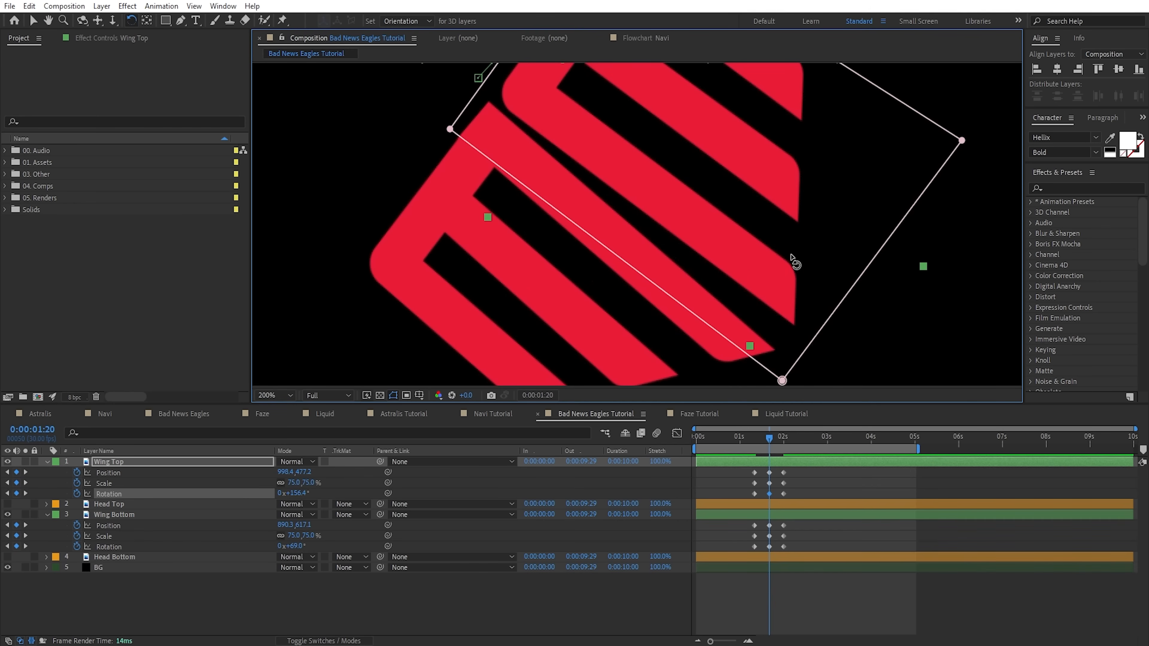
{"action": "left_click_drag", "start_coordinate": [792, 258], "coordinate": [757, 279]}
{"action": "key", "text": "v"}
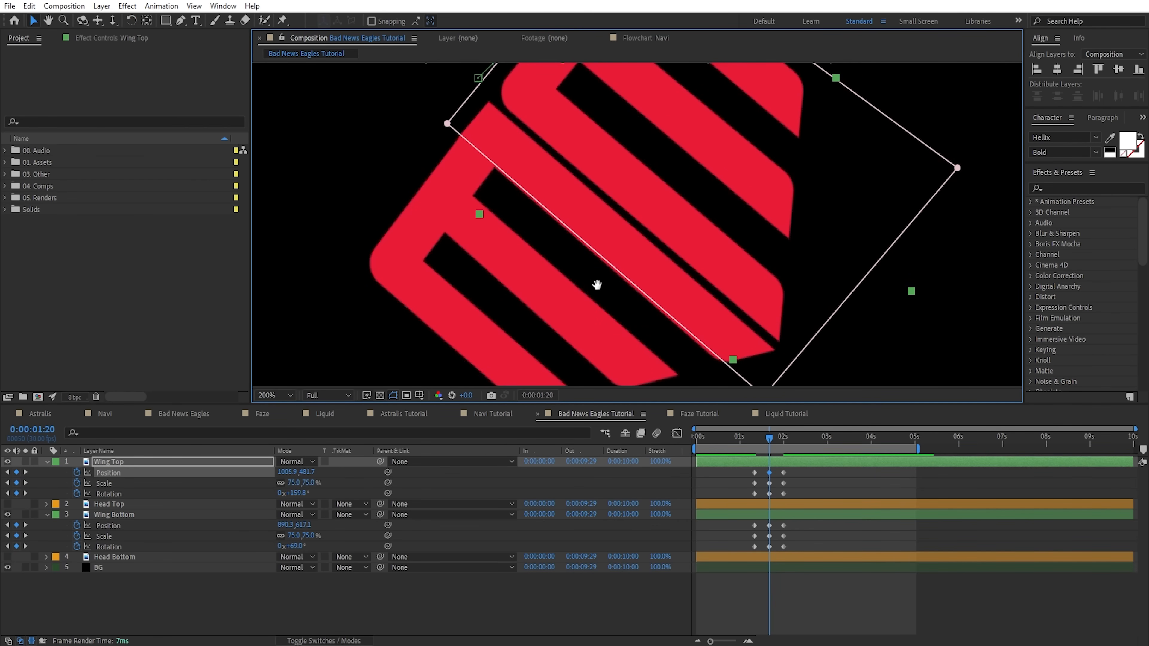
{"action": "left_click_drag", "start_coordinate": [597, 284], "coordinate": [614, 450]}
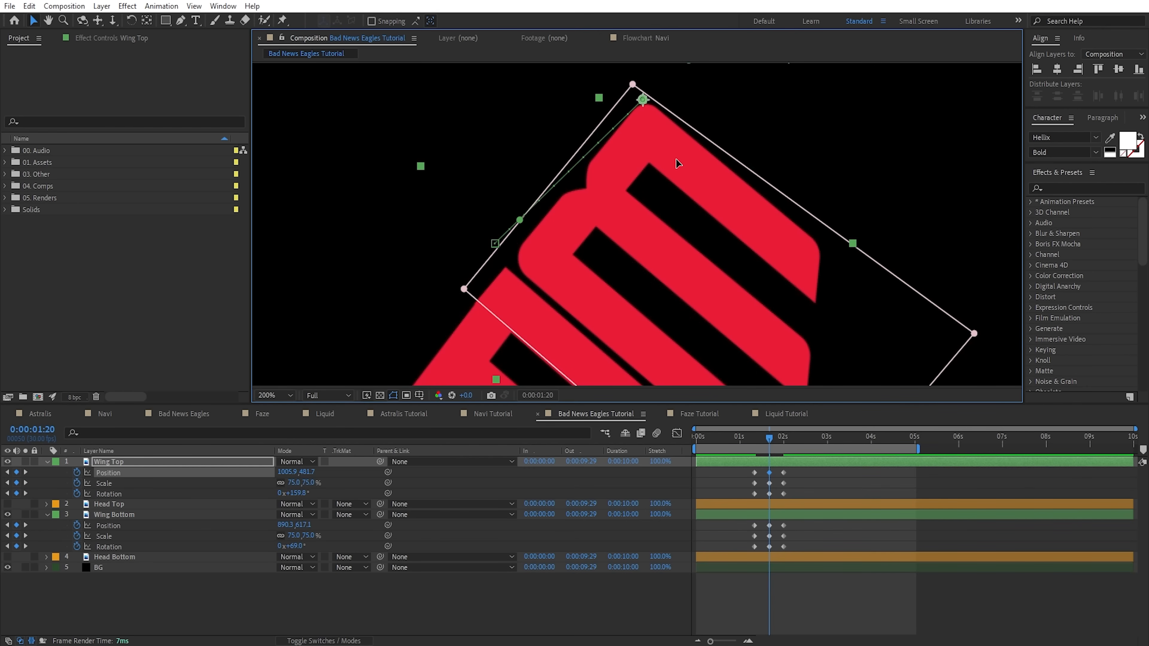
- Nudge the Wing Top layer to position 1008.9, 479.7 to even out the gap between the folded wings
{"action": "key", "text": "Up"}
{"action": "key", "text": "Up"}
{"action": "left_click_drag", "start_coordinate": [683, 281], "coordinate": [625, 128]}
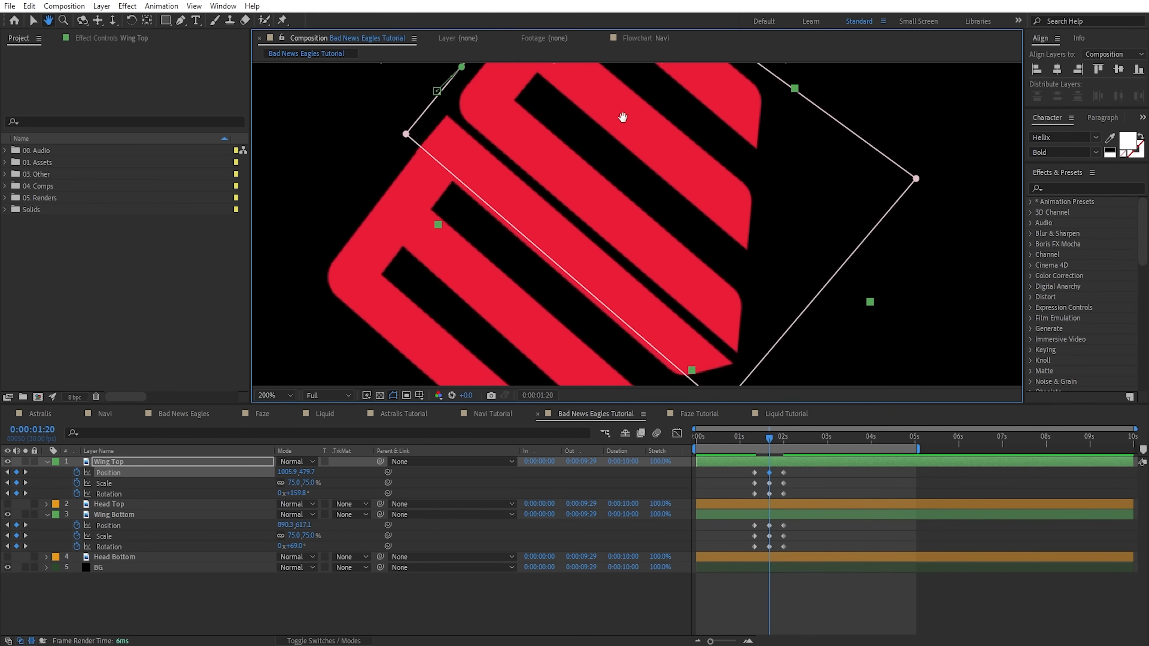
{"action": "key", "text": "Right"}
{"action": "key", "text": "Right"}
{"action": "key", "text": "Right"}
{"action": "scroll", "coordinate": [668, 271], "scroll_direction": "down", "scroll_amount": 2}
- Move both wings' final keyframes to 0:00:03:00 and copy their 0:00:01:20 keyframes to 0:00:02:04 to hold the folded pose
{"action": "left_click_drag", "start_coordinate": [796, 470], "coordinate": [830, 484]}
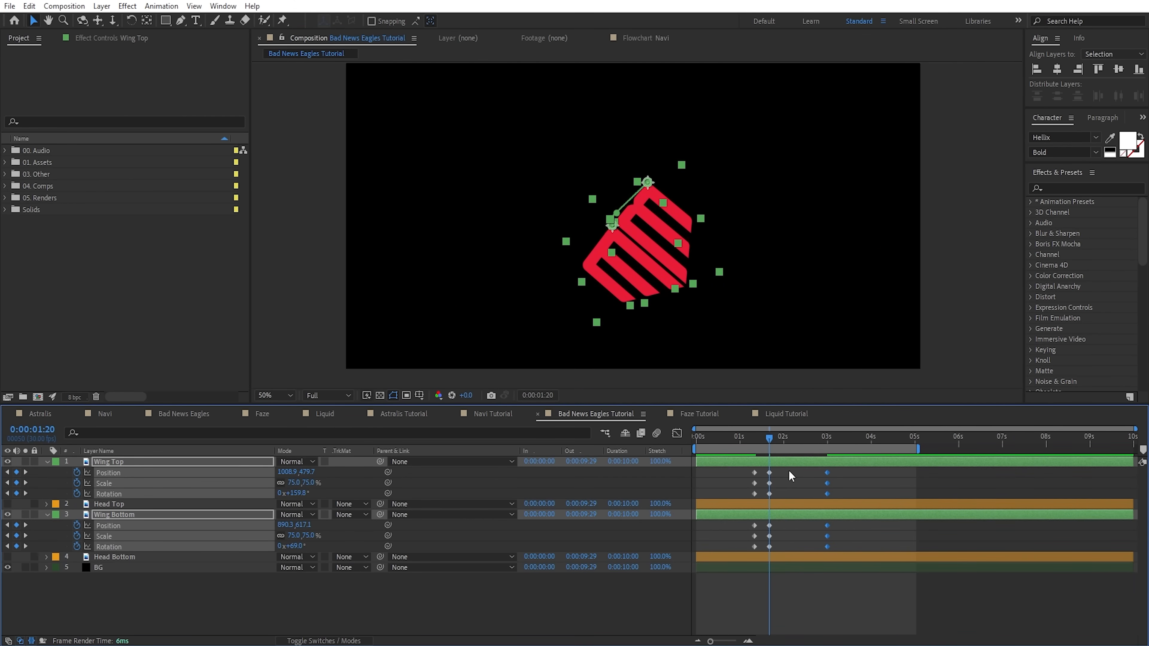
{"action": "left_click_drag", "start_coordinate": [770, 437], "coordinate": [762, 497]}
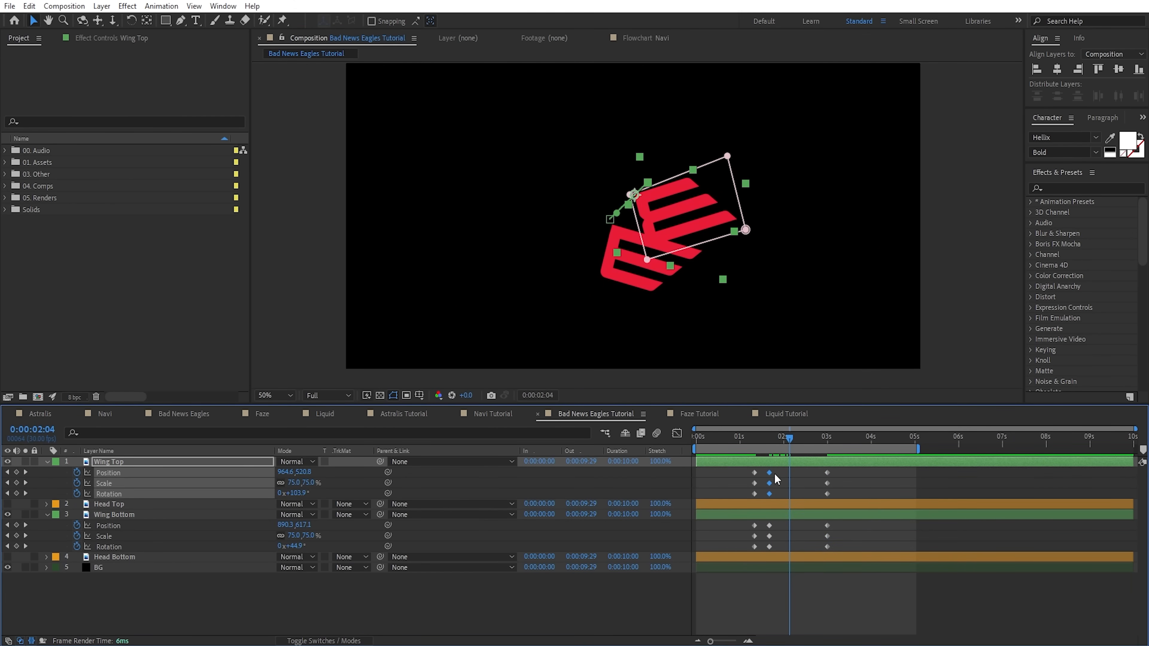
{"action": "key", "text": "ctrl+c"}
{"action": "key", "text": "ctrl+v"}
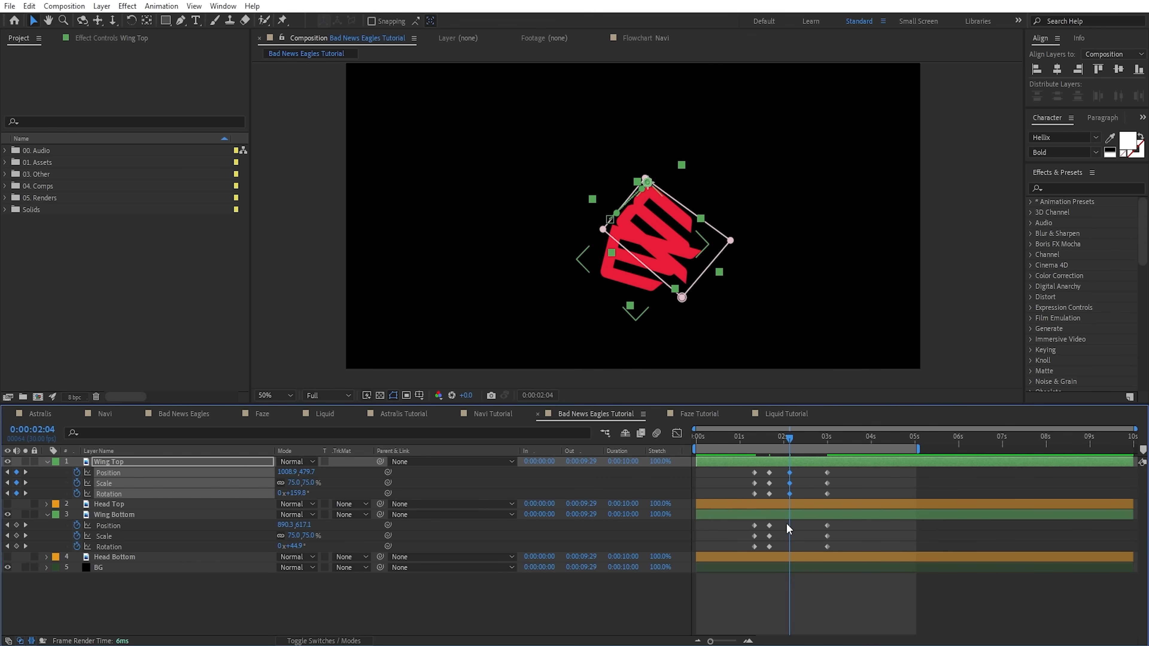
{"action": "left_click", "coordinate": [786, 524]}
{"action": "key", "text": "ctrl+v"}
{"action": "left_click", "coordinate": [801, 540]}
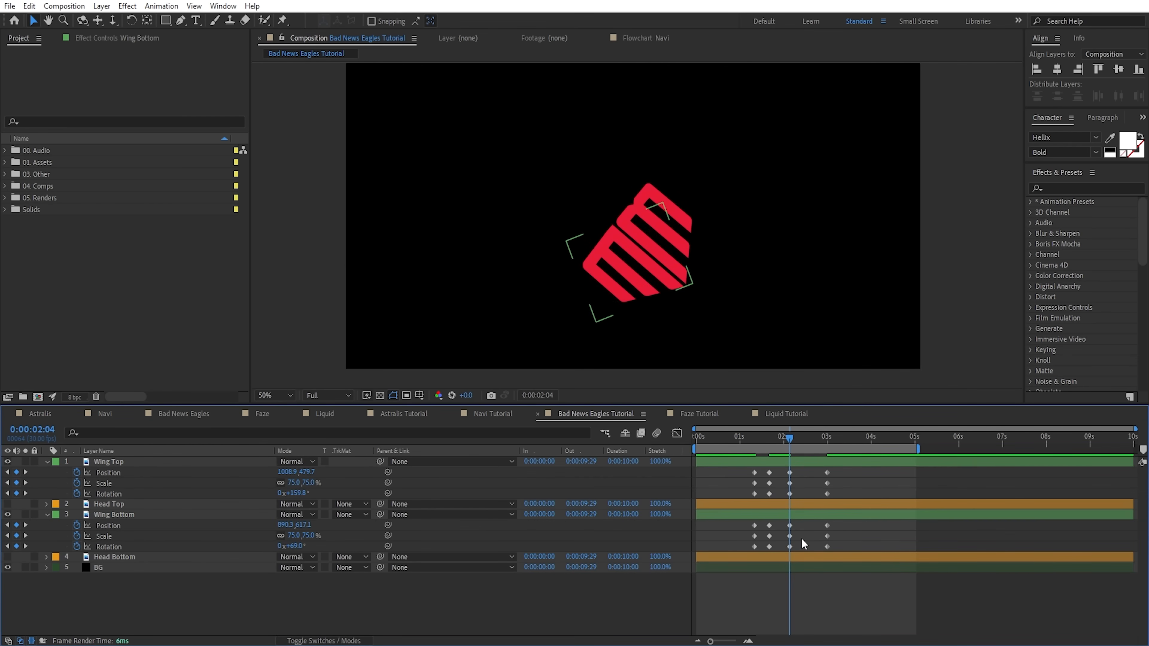
{"action": "mouse_move", "coordinate": [823, 438]}
{"action": "left_mouse_down"}
{"action": "mouse_move", "coordinate": [842, 442]}
{"action": "mouse_move", "coordinate": [827, 443]}
{"action": "left_mouse_up"}
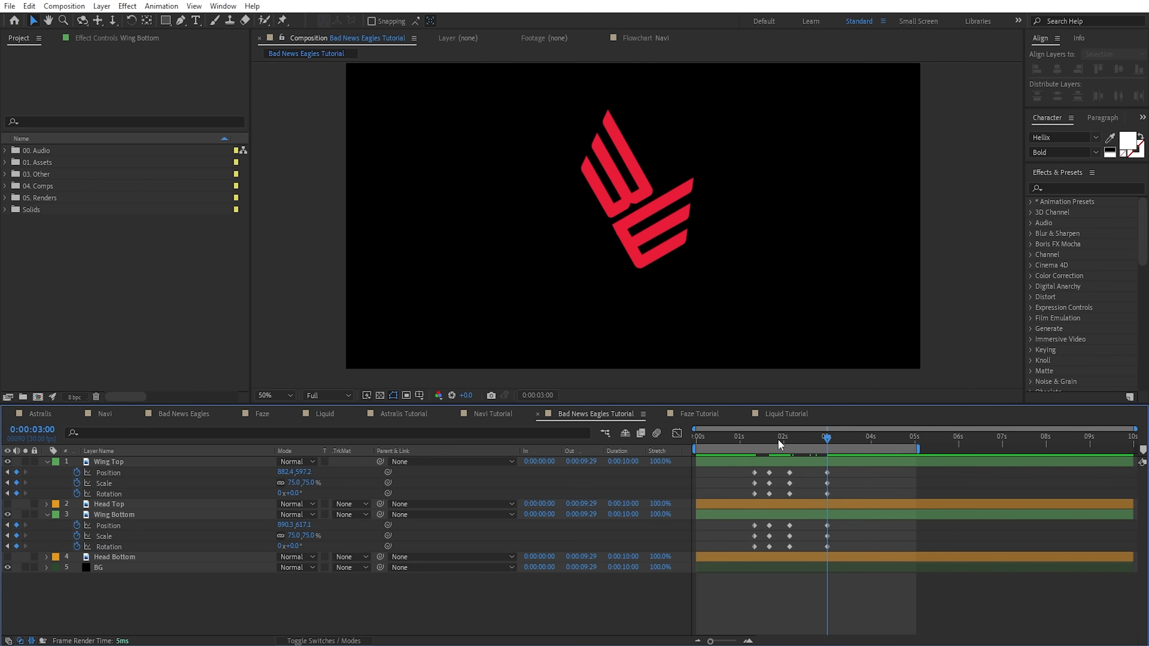
- Set the work area from 0:00:01:02 to about 0:00:03:10 and preview the wing animation
{"action": "left_click", "coordinate": [755, 440]}
{"action": "key", "text": "b"}
{"action": "left_click", "coordinate": [841, 440]}
{"action": "key", "text": "n"}
{"action": "left_click", "coordinate": [743, 443]}
{"action": "key", "text": "b"}
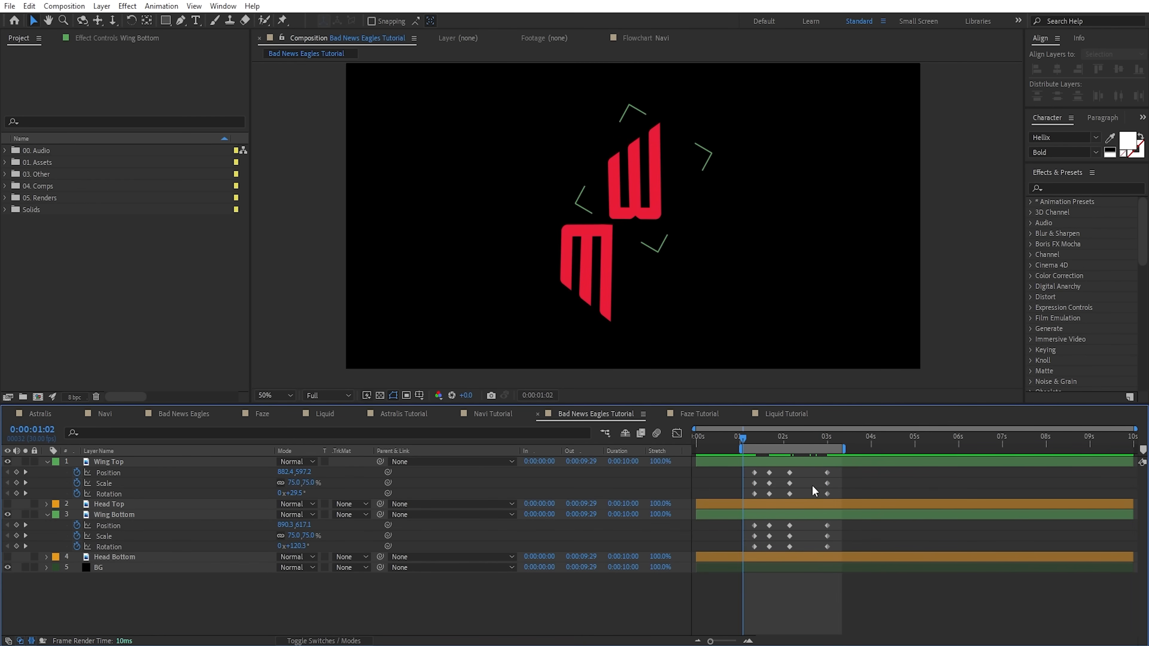
{"action": "key", "text": "space"}
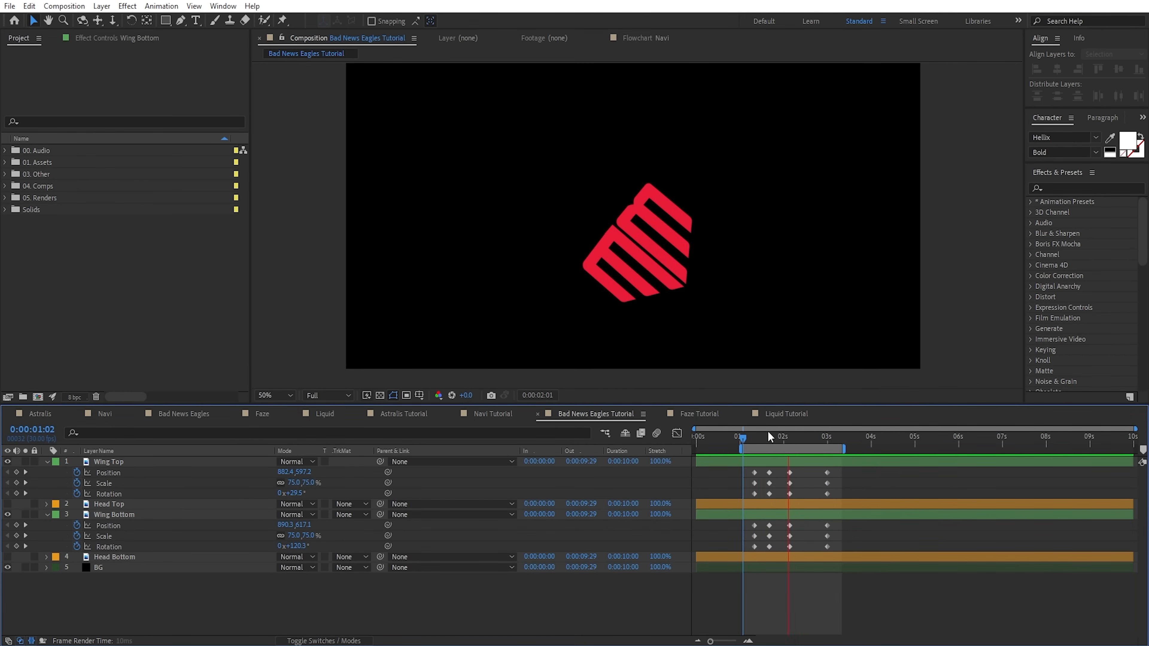
- Move the Wing Top layer straight up to position 882.4, 525.2 at the 0:00:01:10 keyframe
{"action": "left_click", "coordinate": [752, 439]}
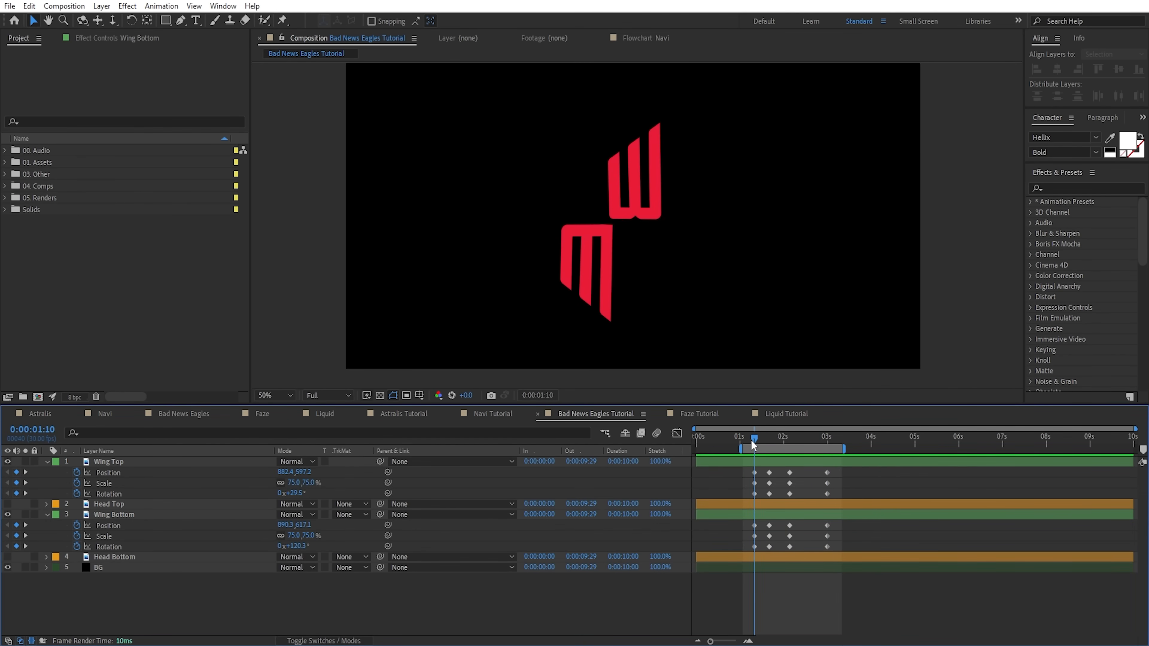
{"action": "left_click", "coordinate": [644, 175]}
{"action": "left_click_drag", "start_coordinate": [653, 201], "coordinate": [654, 182]}
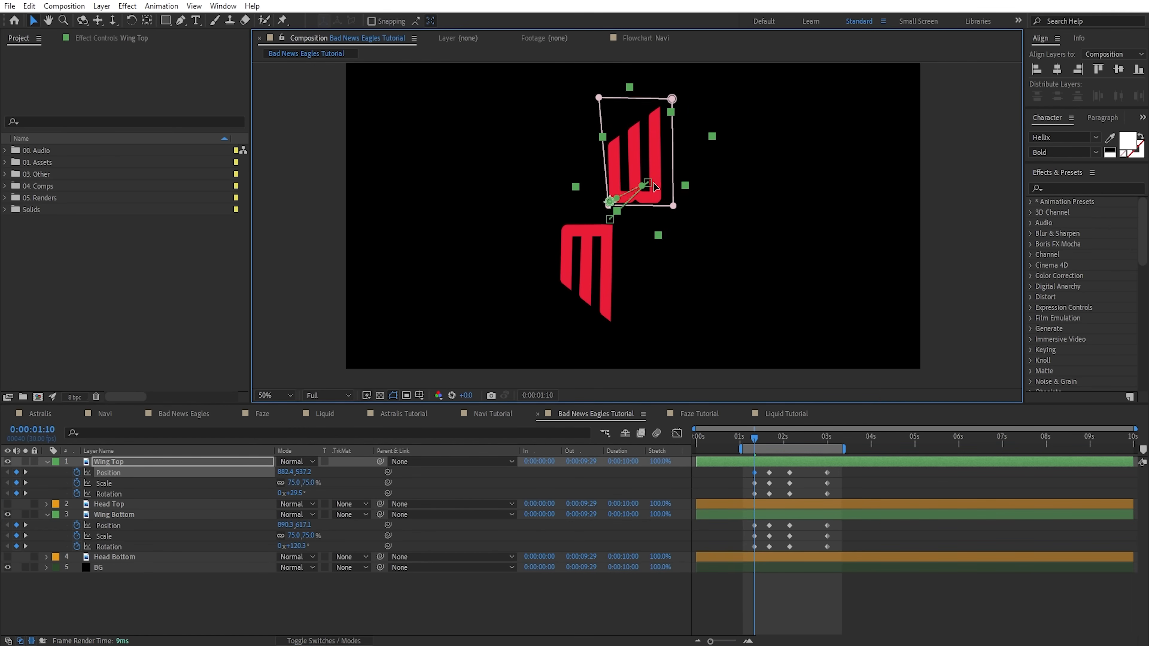
{"action": "left_click_drag", "start_coordinate": [750, 440], "coordinate": [753, 442]}
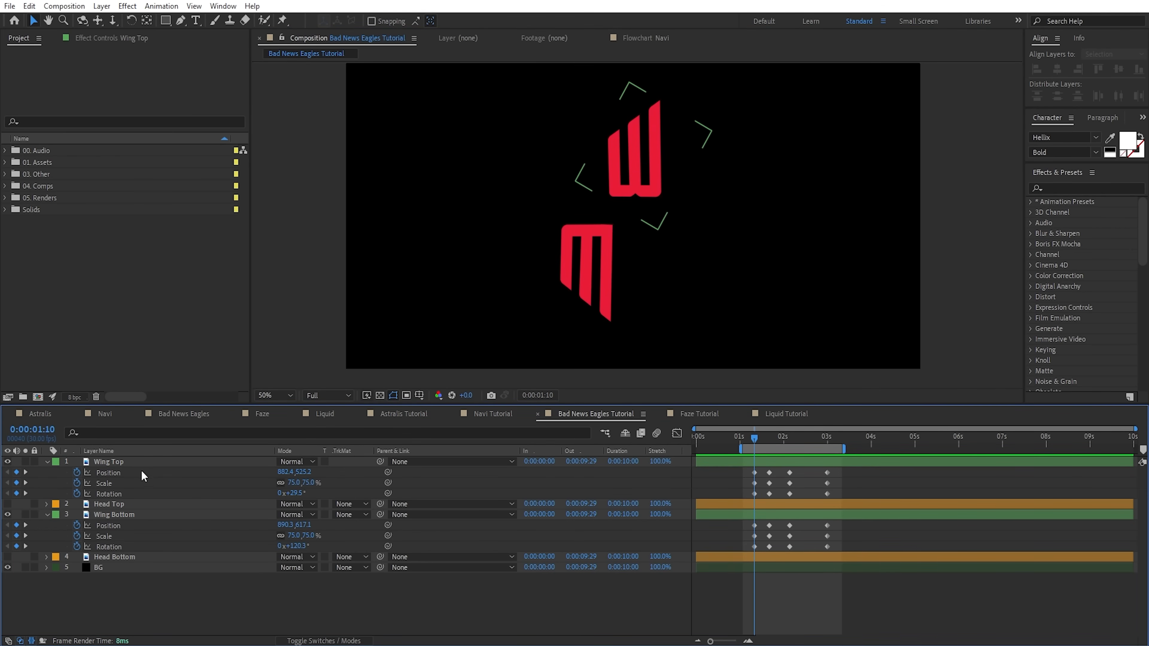
- Set the scale of both Wing Top and Wing Bottom to 0% at 0:00:01:10
{"action": "left_click", "coordinate": [127, 462]}
{"action": "left_click", "coordinate": [315, 486]}
{"action": "left_click", "coordinate": [310, 482]}
{"action": "type", "text": "0"}
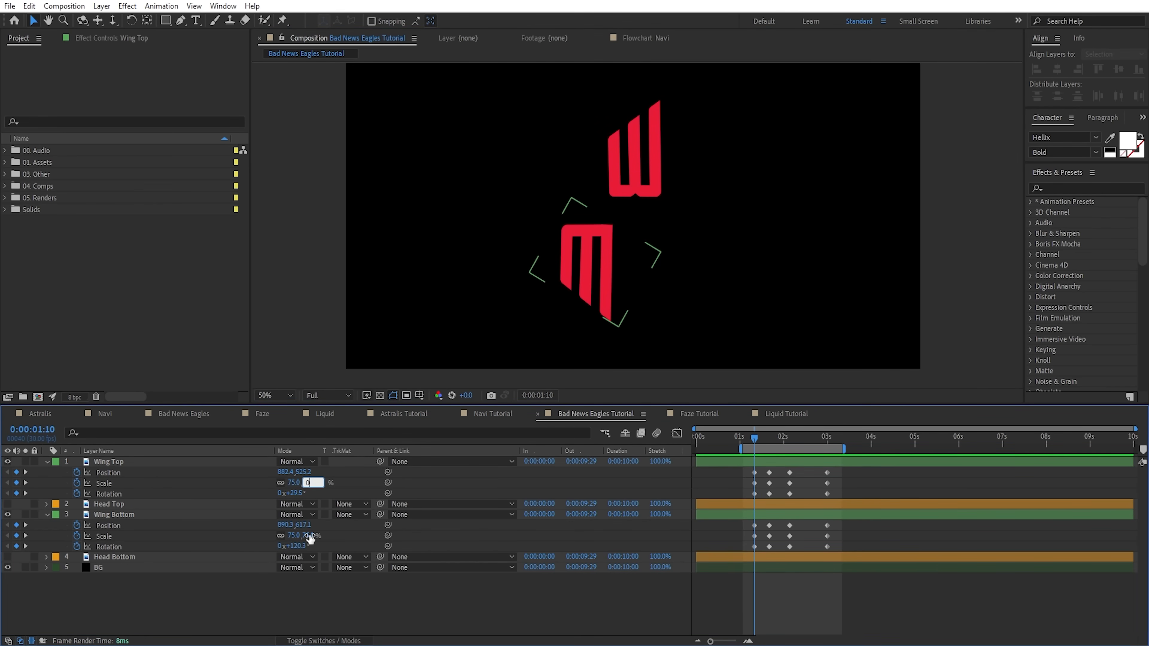
{"action": "left_click", "coordinate": [310, 536]}
{"action": "type", "text": "0"}
{"action": "left_click", "coordinate": [802, 565]}
- Apply Easy Ease to all position, scale and rotation keyframes of Wing Top and Wing Bottom
{"action": "left_click", "coordinate": [833, 438]}
{"action": "left_click_drag", "start_coordinate": [846, 471], "coordinate": [732, 565]}
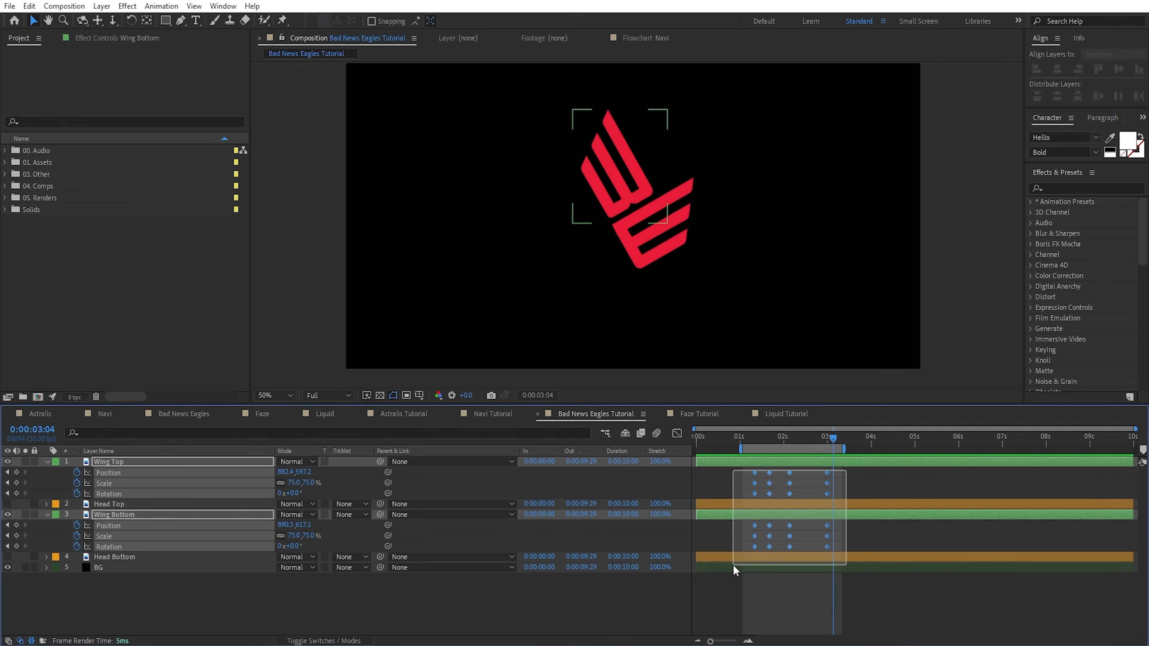
{"action": "key", "text": "F9"}
{"action": "left_click", "coordinate": [861, 532]}
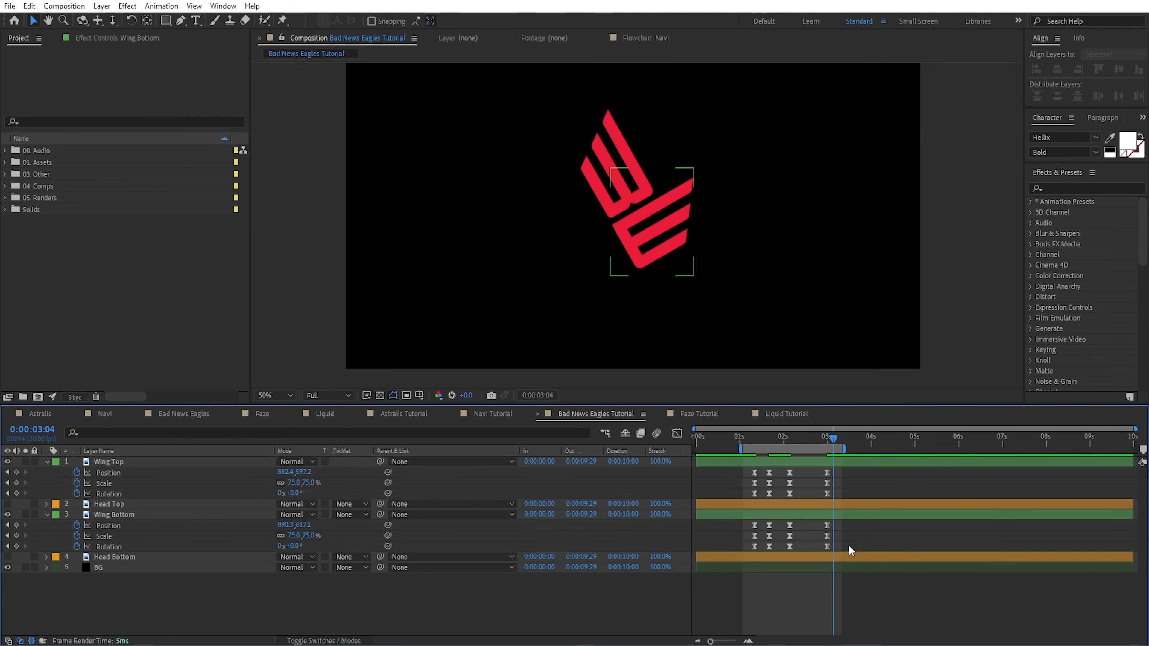
- Delete Wing Top's redundant scale keyframes at 0:00:02:04 and 0:00:03:00
{"action": "left_click_drag", "start_coordinate": [816, 438], "coordinate": [782, 460]}
{"action": "left_click_drag", "start_coordinate": [850, 485], "coordinate": [791, 485]}
{"action": "key", "text": "Delete"}
{"action": "key", "text": "Page_Down"}
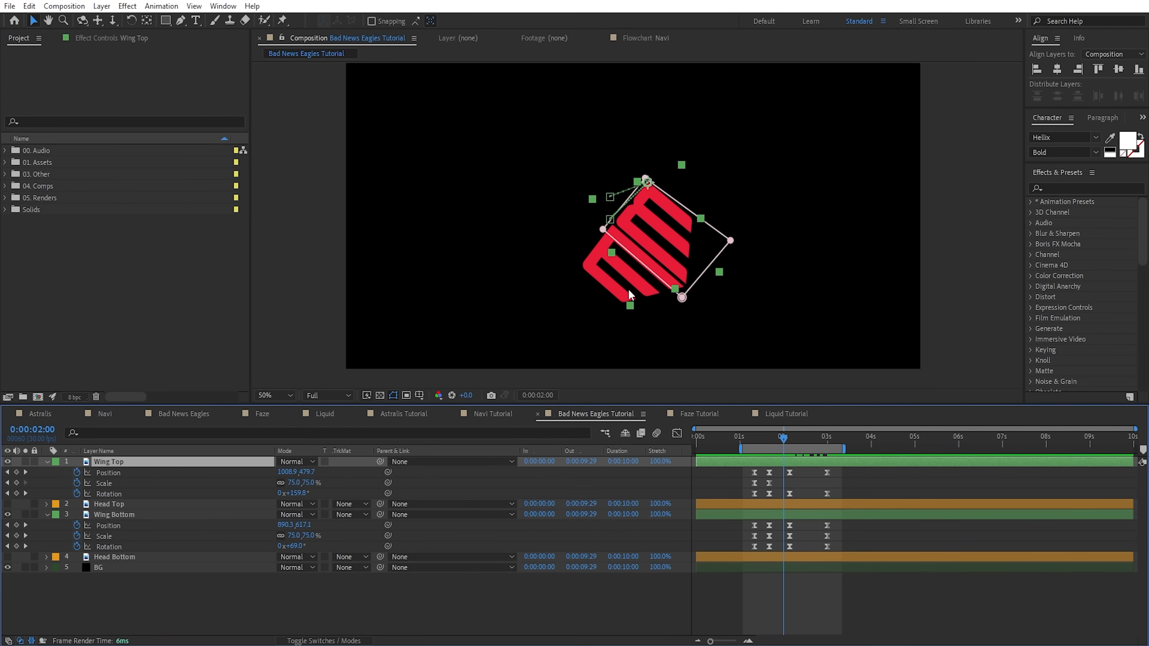
- Remove Wing Bottom's position keyframes and its last two scale keyframes, and preview the animation
{"action": "left_click_drag", "start_coordinate": [865, 525], "coordinate": [712, 527]}
{"action": "mouse_move", "coordinate": [766, 442]}
{"action": "left_mouse_down"}
{"action": "mouse_move", "coordinate": [808, 447]}
{"action": "mouse_move", "coordinate": [783, 441]}
{"action": "left_mouse_up"}
{"action": "left_click_drag", "start_coordinate": [851, 527], "coordinate": [778, 538]}
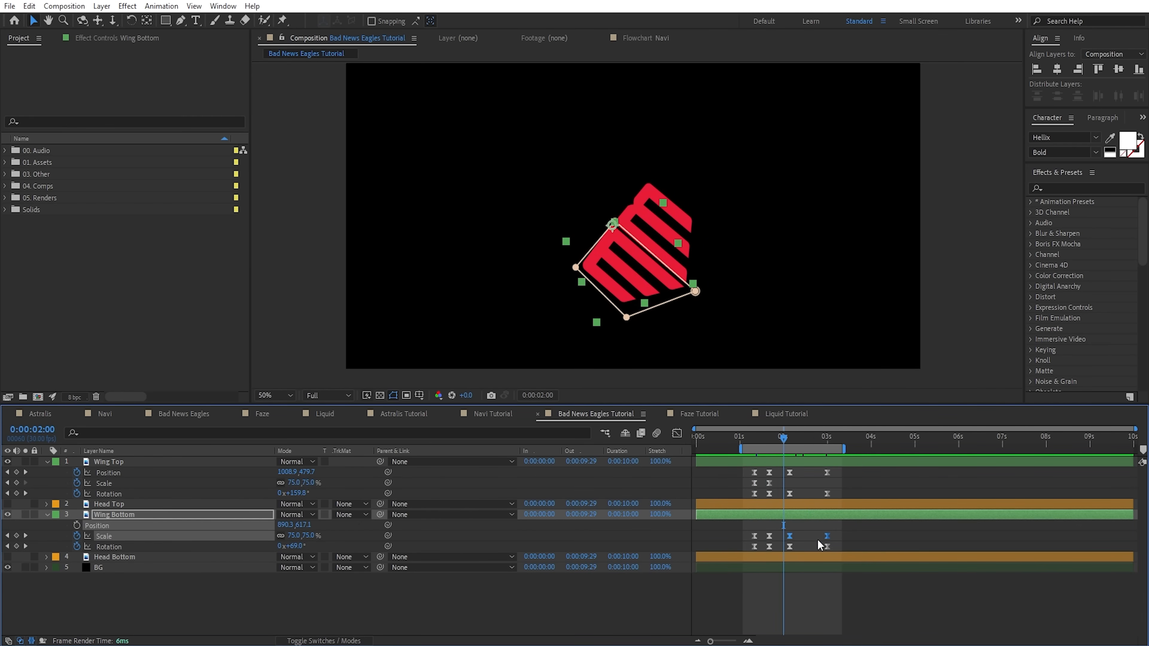
{"action": "key", "text": "Delete"}
{"action": "key", "text": "space"}
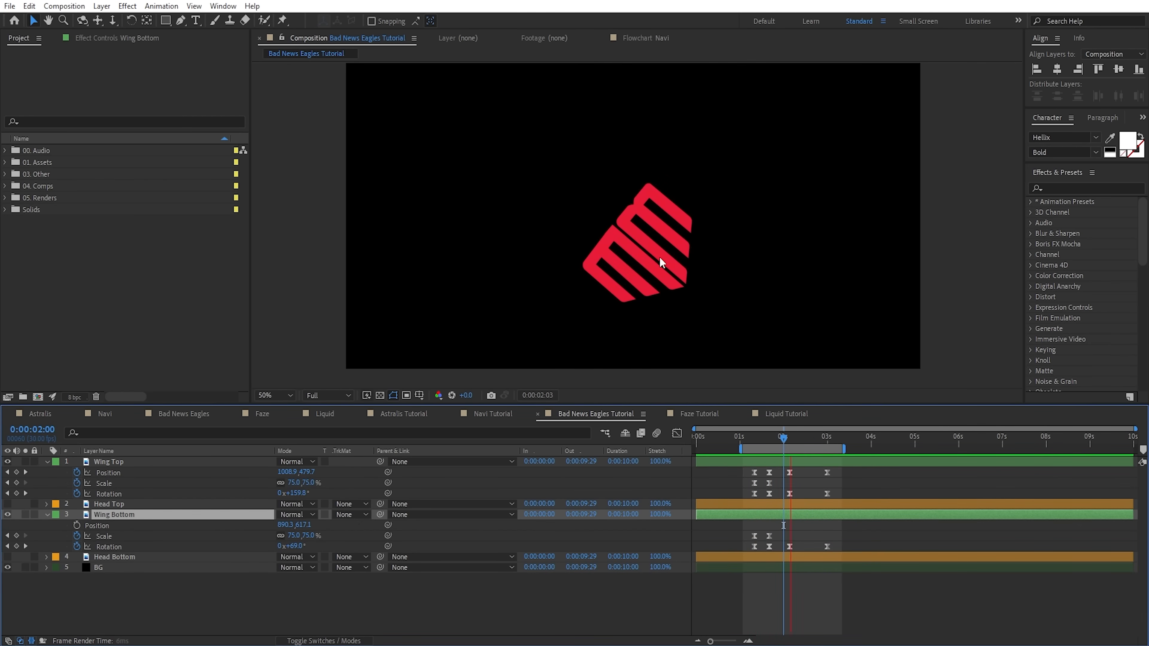
- Delay Wing Bottom's last two rotation keyframes by five frames so the first of them falls on 0:00:02:09
{"action": "mouse_move", "coordinate": [783, 439]}
{"action": "left_mouse_down"}
{"action": "mouse_move", "coordinate": [769, 441]}
{"action": "mouse_move", "coordinate": [787, 446]}
{"action": "left_mouse_up"}
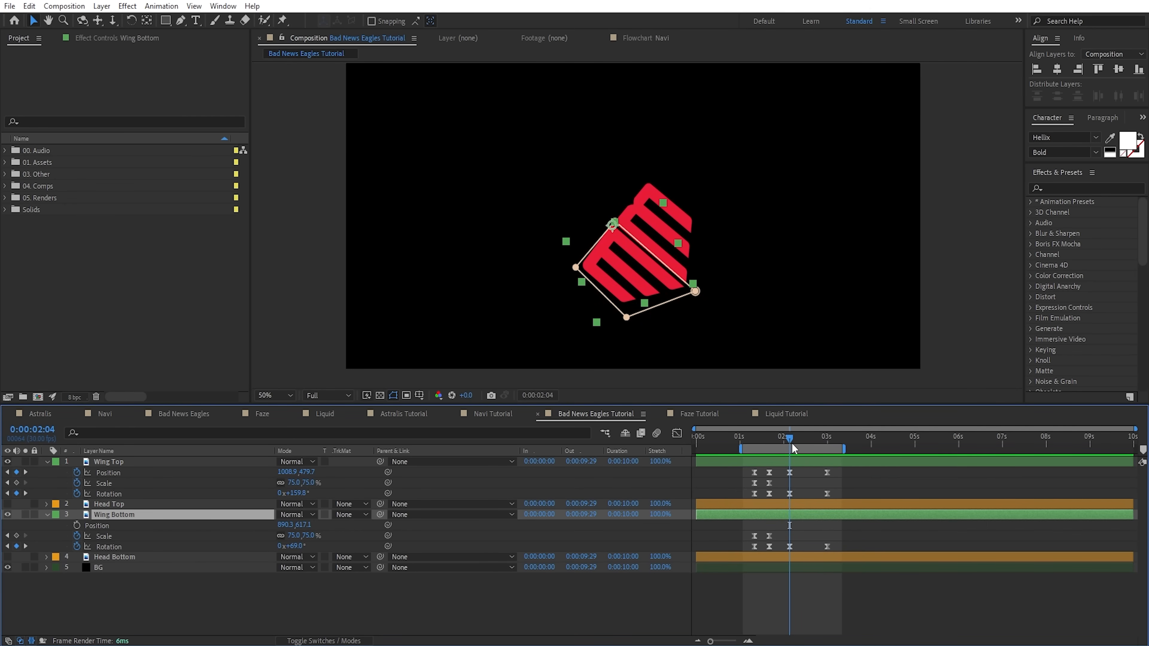
{"action": "mouse_move", "coordinate": [793, 444]}
{"action": "left_mouse_down"}
{"action": "mouse_move", "coordinate": [811, 449]}
{"action": "mouse_move", "coordinate": [793, 458]}
{"action": "left_mouse_up"}
{"action": "left_click", "coordinate": [843, 539]}
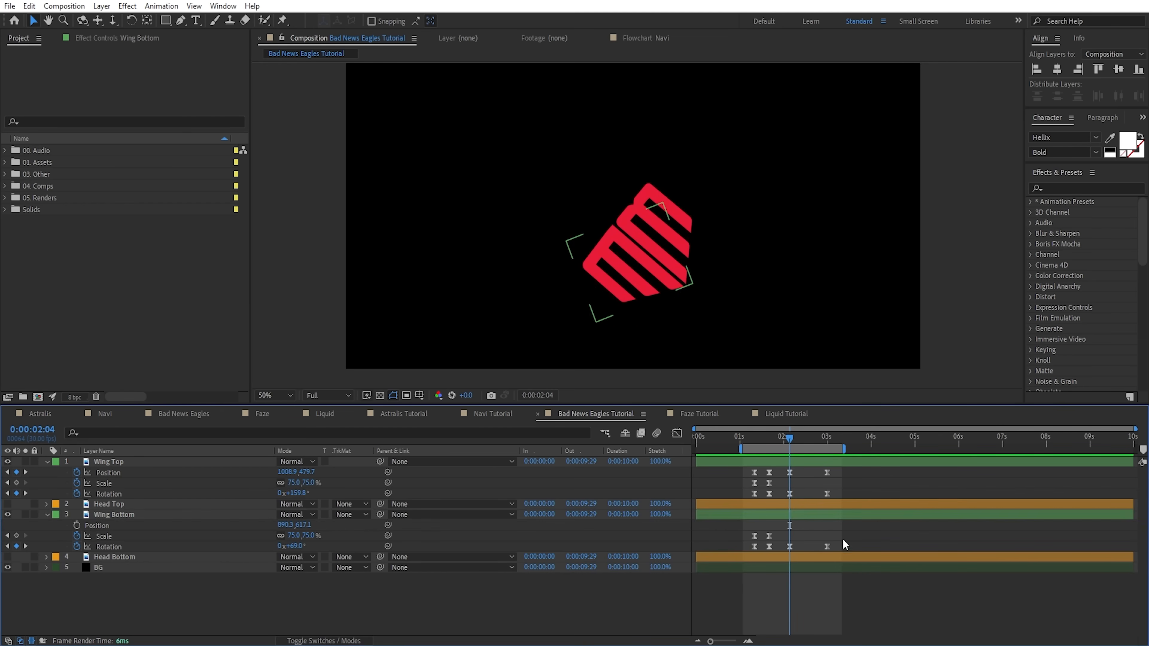
{"action": "left_click_drag", "start_coordinate": [857, 539], "coordinate": [798, 548]}
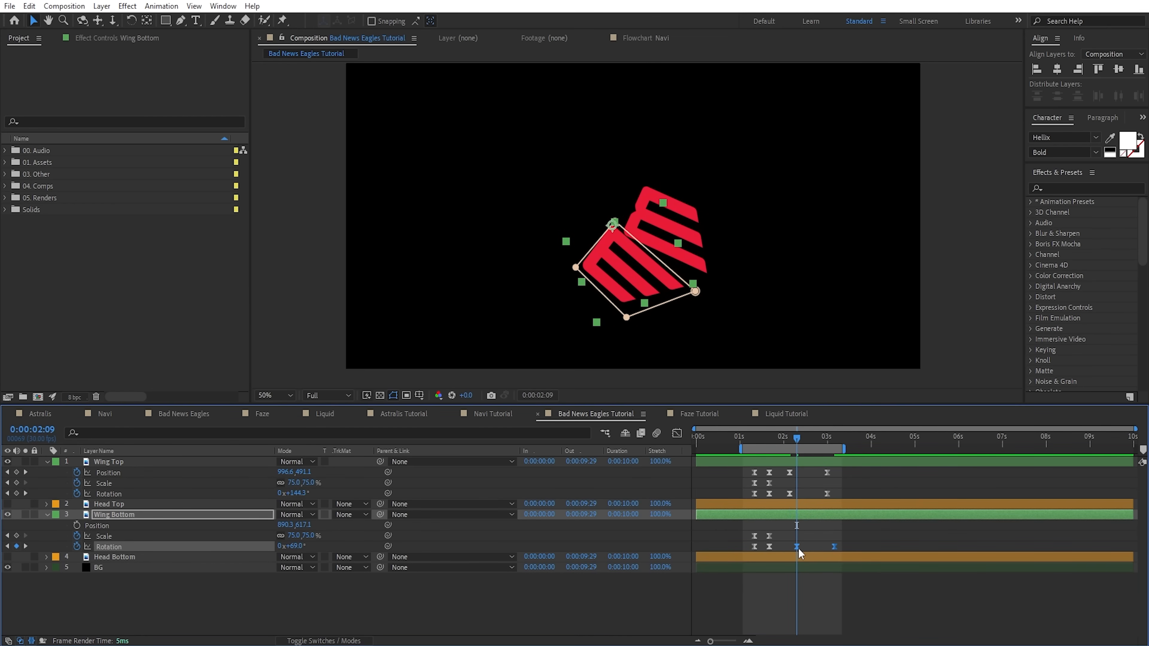
- Move the first keyframes of both wings to 0:00:01:00
{"action": "left_click_drag", "start_coordinate": [797, 438], "coordinate": [740, 448]}
{"action": "left_click", "coordinate": [755, 494]}
{"action": "left_click_drag", "start_coordinate": [762, 550], "coordinate": [741, 482]}
- Shift all keyframes of both wings earlier so the animation starts at 0:00:00:10
{"action": "left_click_drag", "start_coordinate": [842, 470], "coordinate": [725, 550]}
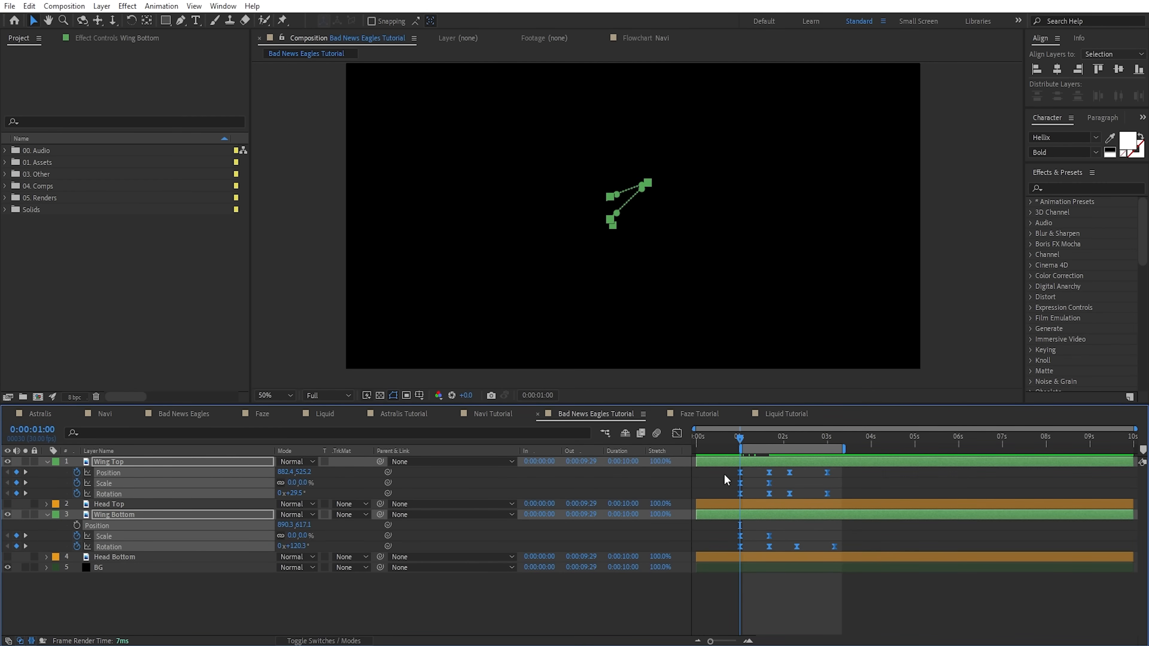
{"action": "left_click_drag", "start_coordinate": [717, 448], "coordinate": [712, 453]}
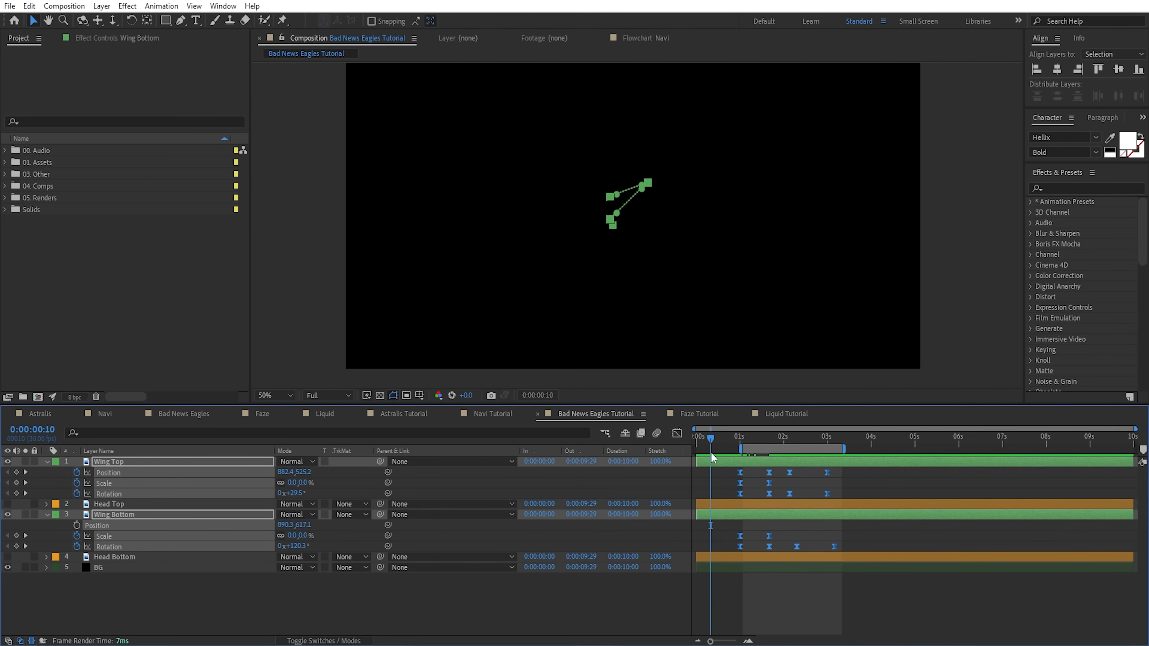
{"action": "left_click", "coordinate": [50, 434], "text": "ctrl"}
{"action": "left_click", "coordinate": [44, 435], "text": "ctrl"}
{"action": "left_click", "coordinate": [44, 435], "text": "ctrl"}
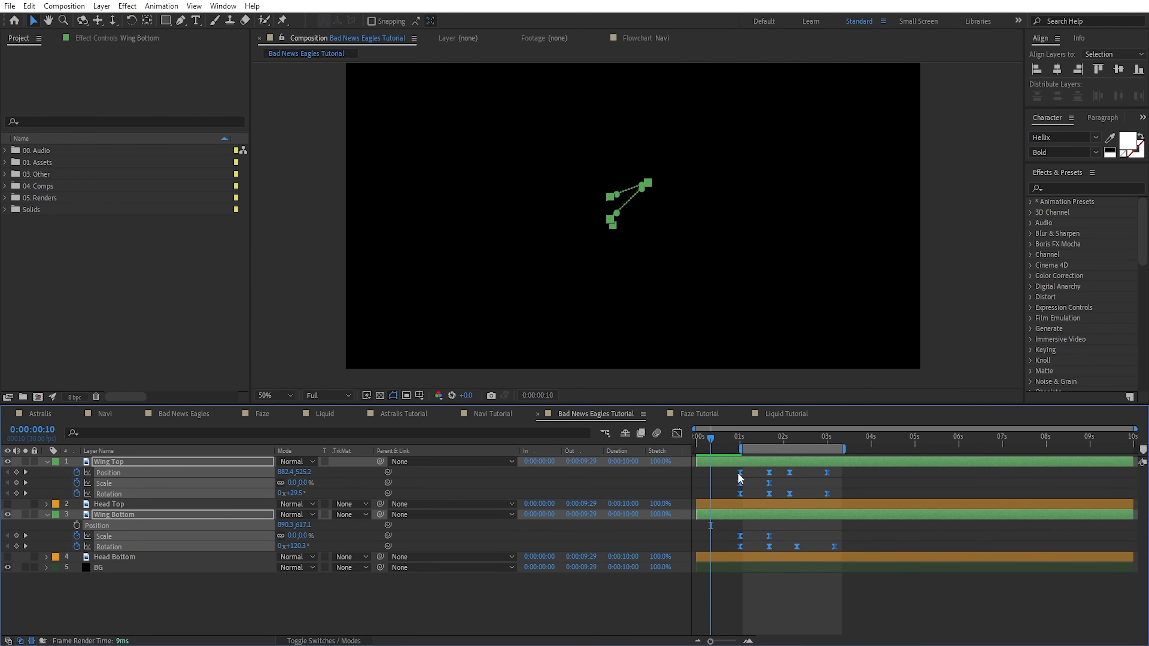
{"action": "left_click_drag", "start_coordinate": [739, 473], "coordinate": [711, 478]}
- Shift both wings' last two keyframe groups later so Wing Top's folded hold ends at 0:00:02:00
{"action": "left_click_drag", "start_coordinate": [711, 438], "coordinate": [758, 578]}
{"action": "left_click_drag", "start_coordinate": [760, 472], "coordinate": [783, 472]}
{"action": "key", "text": "space"}
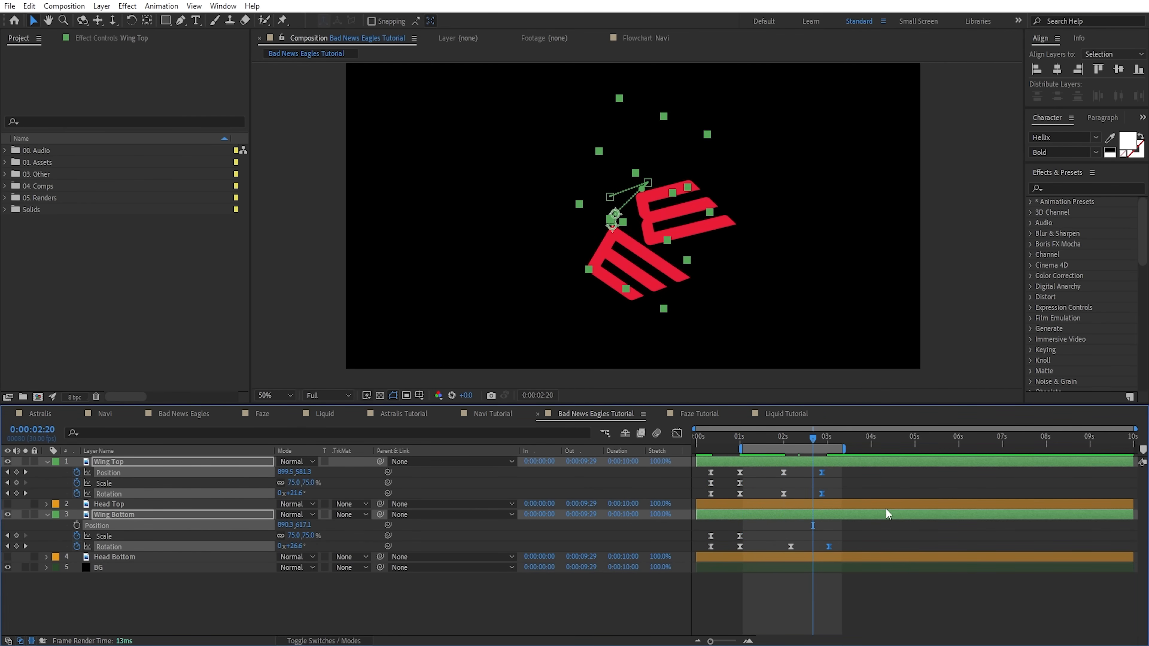
- Move the wings' final keyframes later, with Wing Top's at 0:00:03:10, and widen the work area from zero to about 0:00:05:20
{"action": "left_click_drag", "start_coordinate": [822, 472], "coordinate": [943, 457]}
{"action": "left_click_drag", "start_coordinate": [741, 449], "coordinate": [694, 449]}
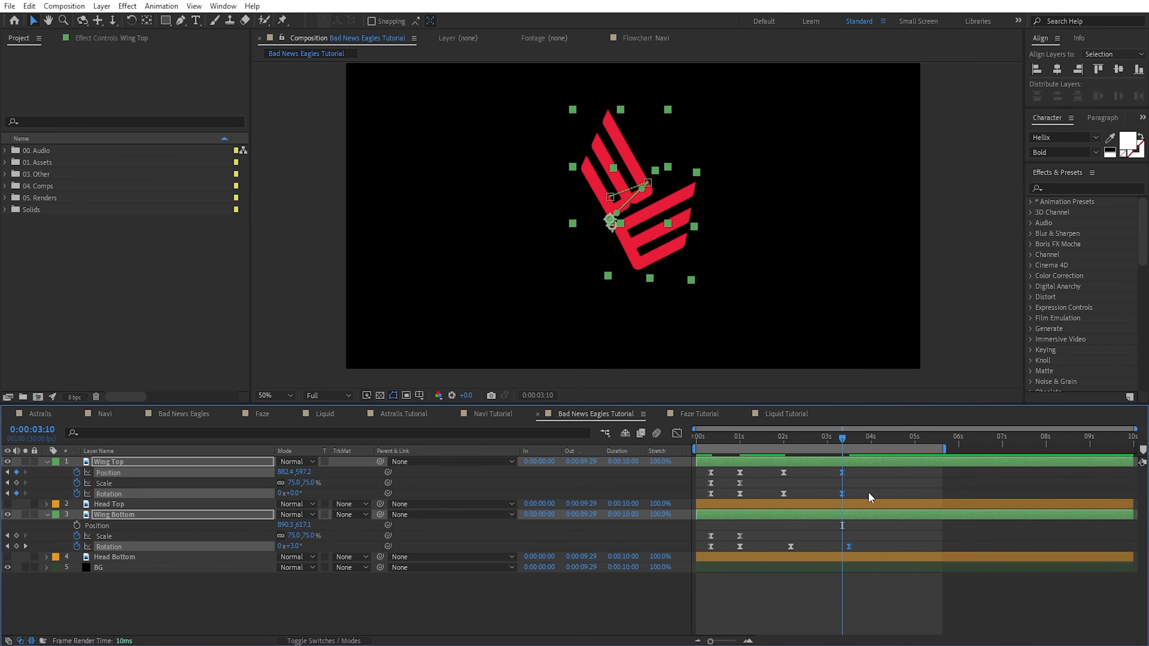
{"action": "key", "text": "space"}
{"action": "left_click", "coordinate": [854, 493]}
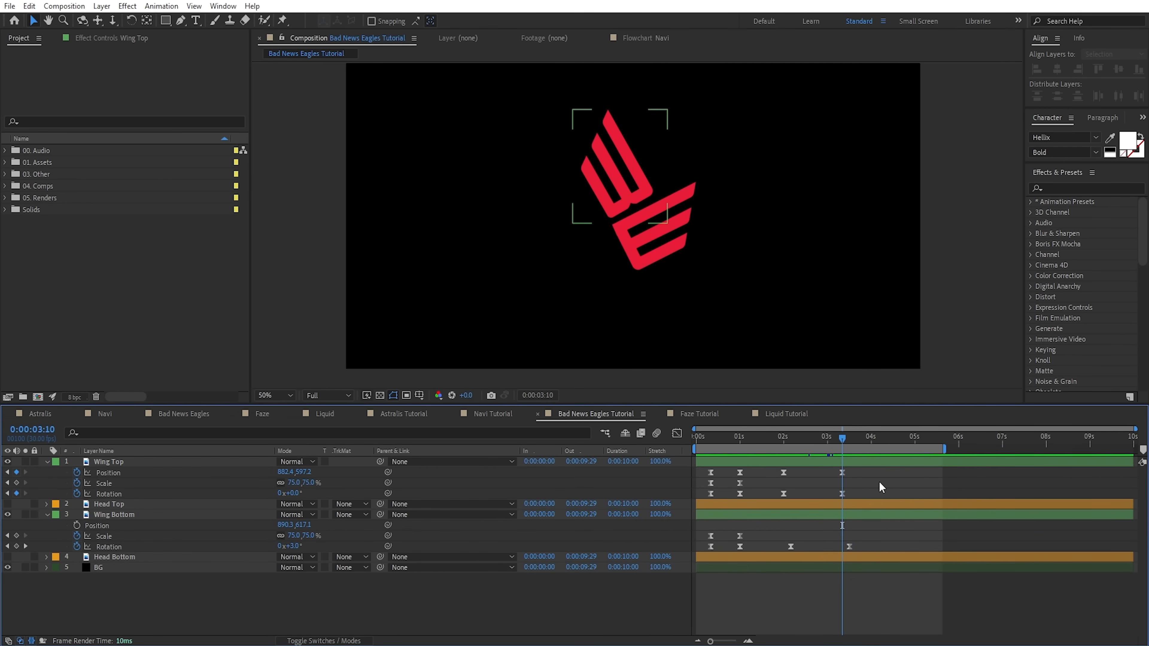
- Convert both wings' scale keyframes to linear and reapply Easy Ease to them
{"action": "left_click_drag", "start_coordinate": [870, 481], "coordinate": [684, 487]}
{"action": "left_click_drag", "start_coordinate": [764, 541], "coordinate": [688, 534]}
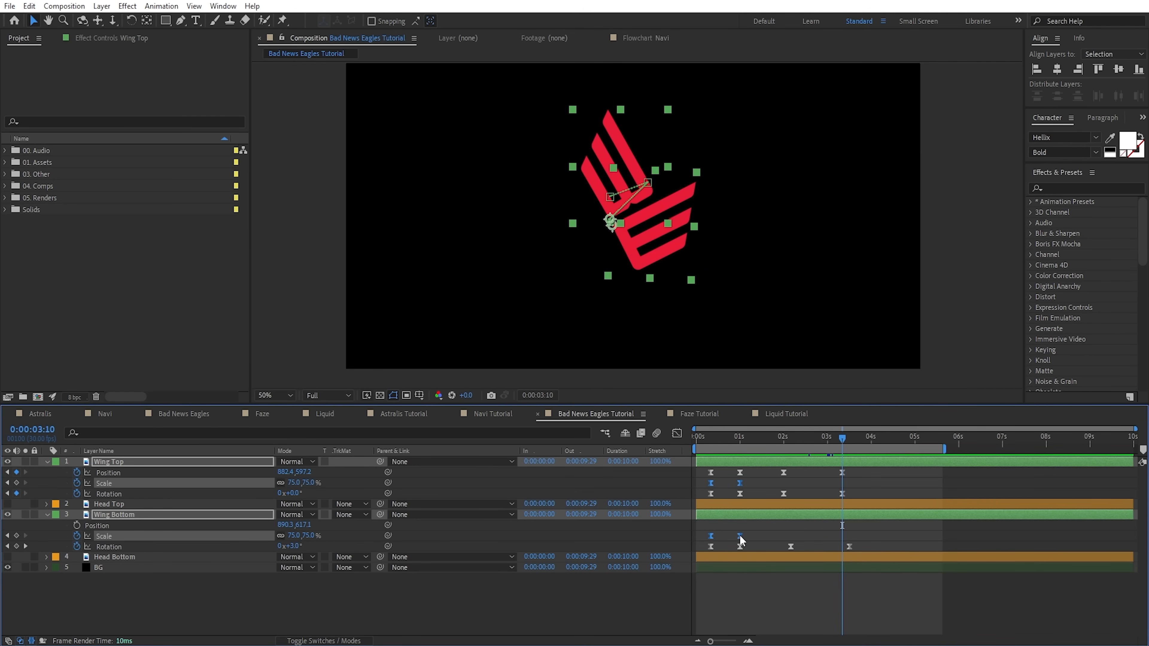
{"action": "mouse_move", "coordinate": [741, 540]}
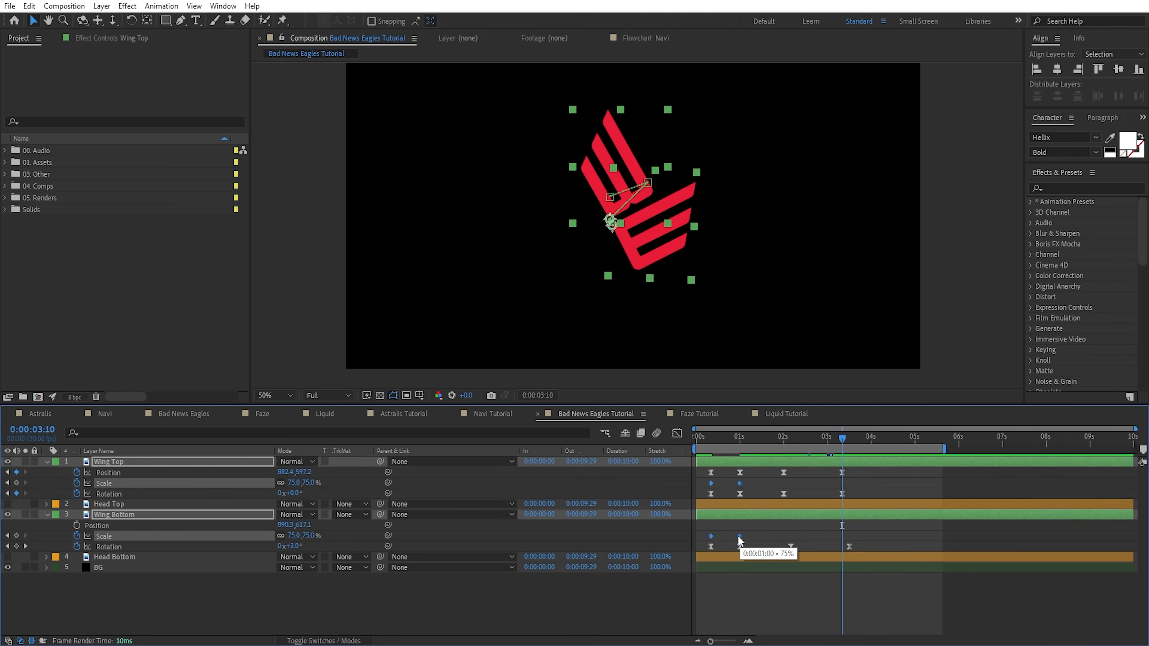
{"action": "key", "text": "F9"}
{"action": "left_click", "coordinate": [745, 536]}
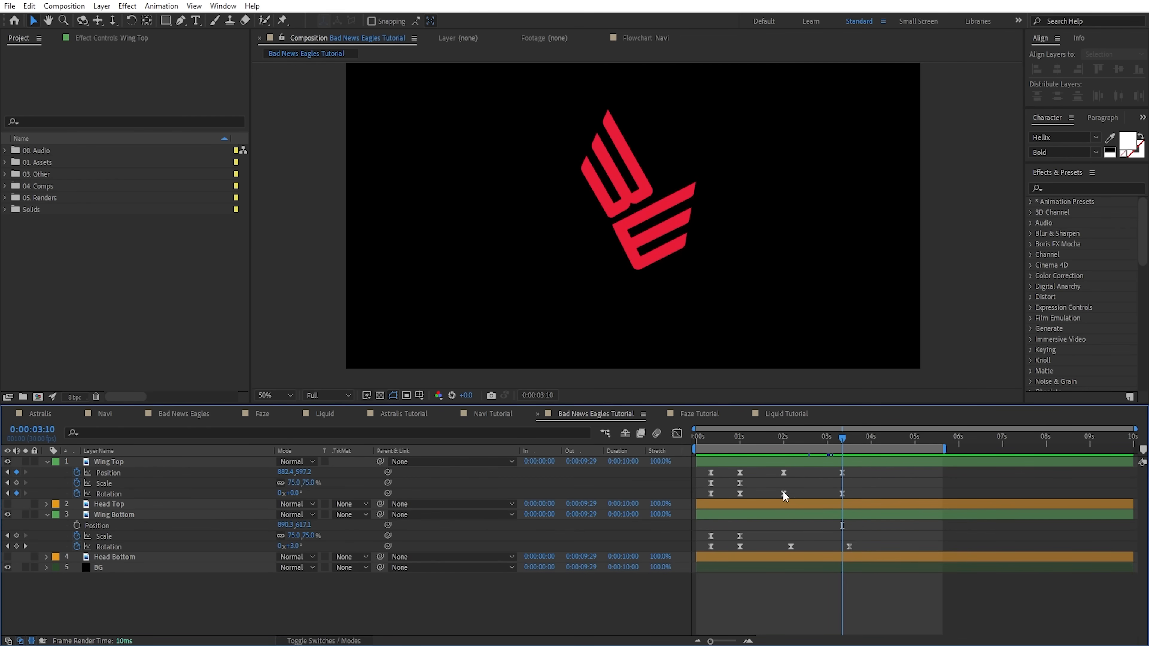
{"action": "left_click", "coordinate": [739, 483]}
{"action": "right_click", "coordinate": [739, 483]}
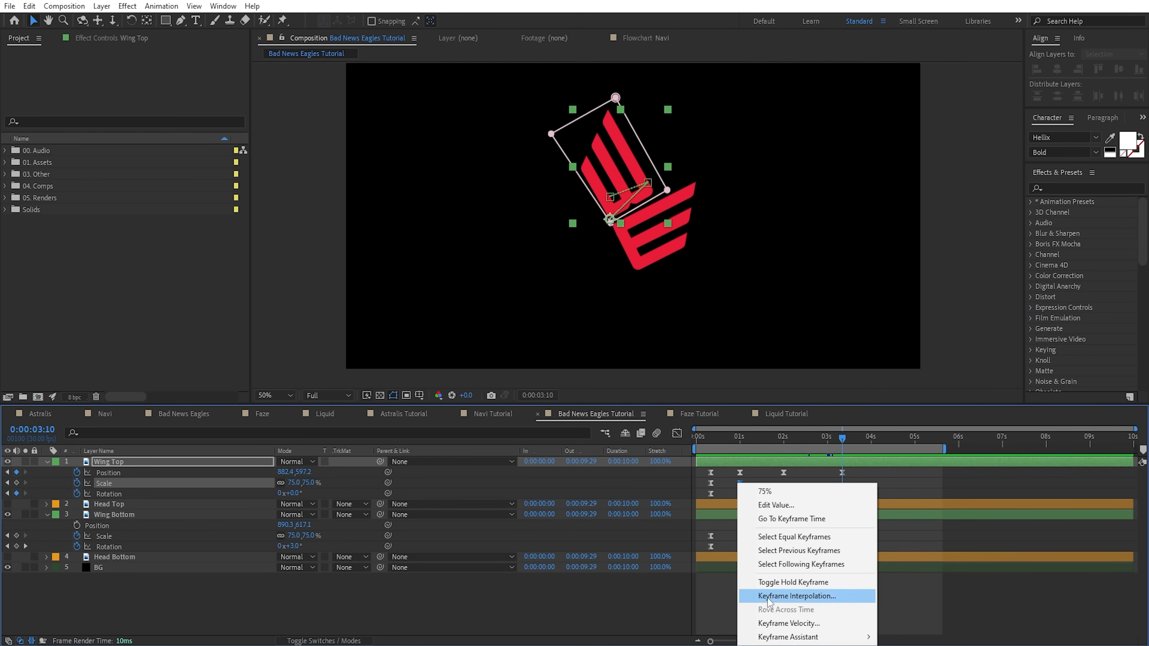
{"action": "left_click", "coordinate": [773, 625]}
{"action": "left_click", "coordinate": [351, 190]}
- Set the incoming velocity influence of both wings' final rotation keyframes to 75%
{"action": "left_click_drag", "start_coordinate": [868, 487], "coordinate": [836, 551]}
{"action": "right_click", "coordinate": [841, 492]}
{"action": "left_click", "coordinate": [892, 468]}
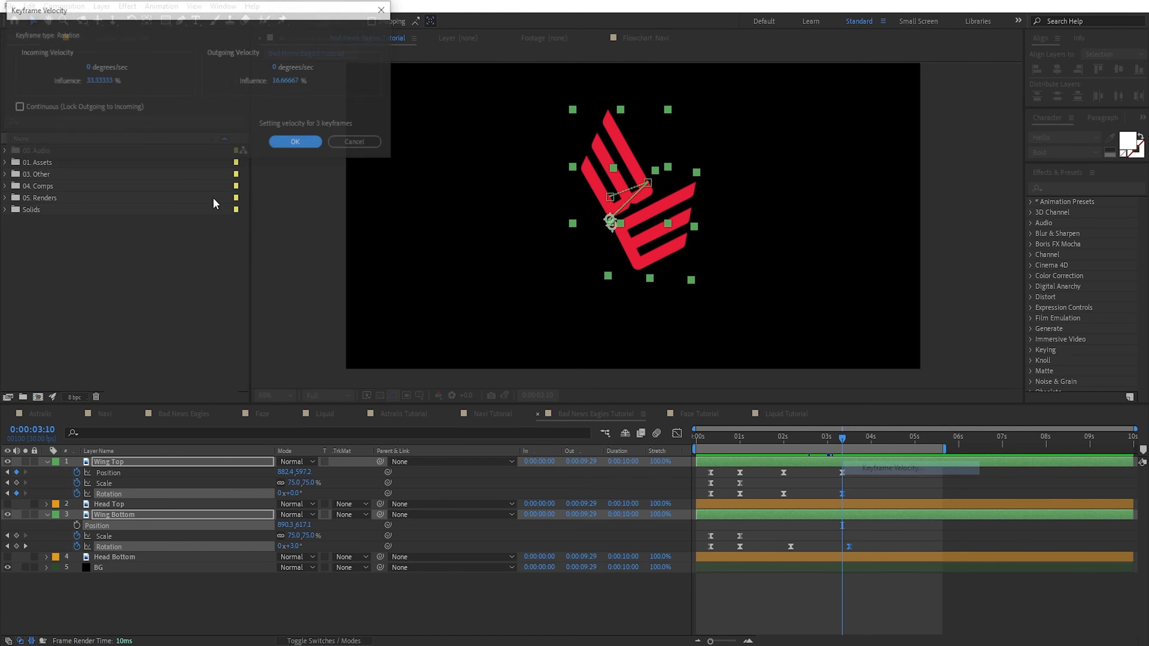
{"action": "left_click", "coordinate": [101, 81]}
{"action": "type", "text": "75"}
{"action": "key", "text": "Return"}
- Set the incoming velocity influence of Wing Top's final position keyframe to 75%
{"action": "left_click", "coordinate": [842, 472]}
{"action": "right_click", "coordinate": [842, 472]}
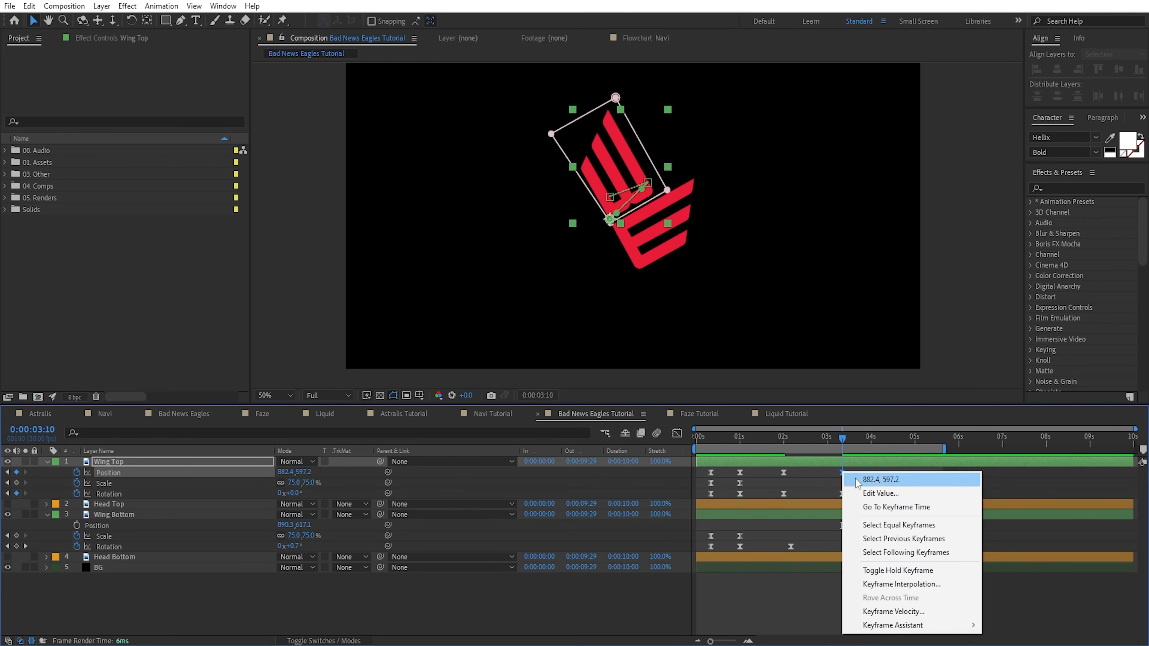
{"action": "left_click", "coordinate": [873, 614]}
{"action": "left_click", "coordinate": [103, 82]}
{"action": "type", "text": "75"}
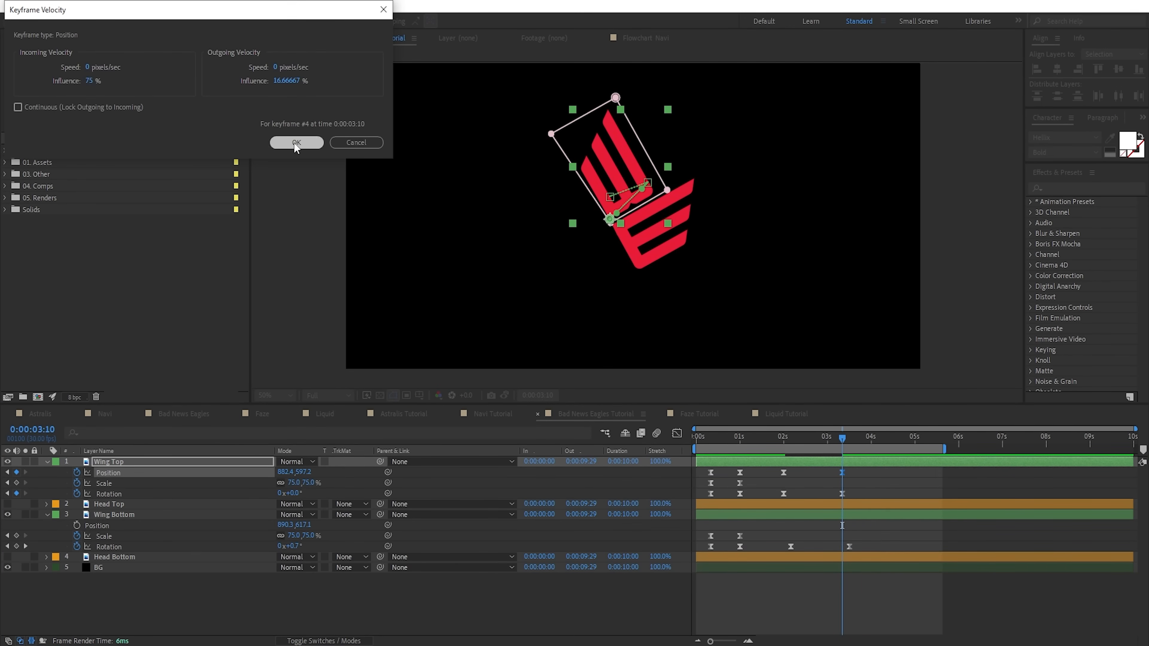
{"action": "left_click", "coordinate": [295, 142]}
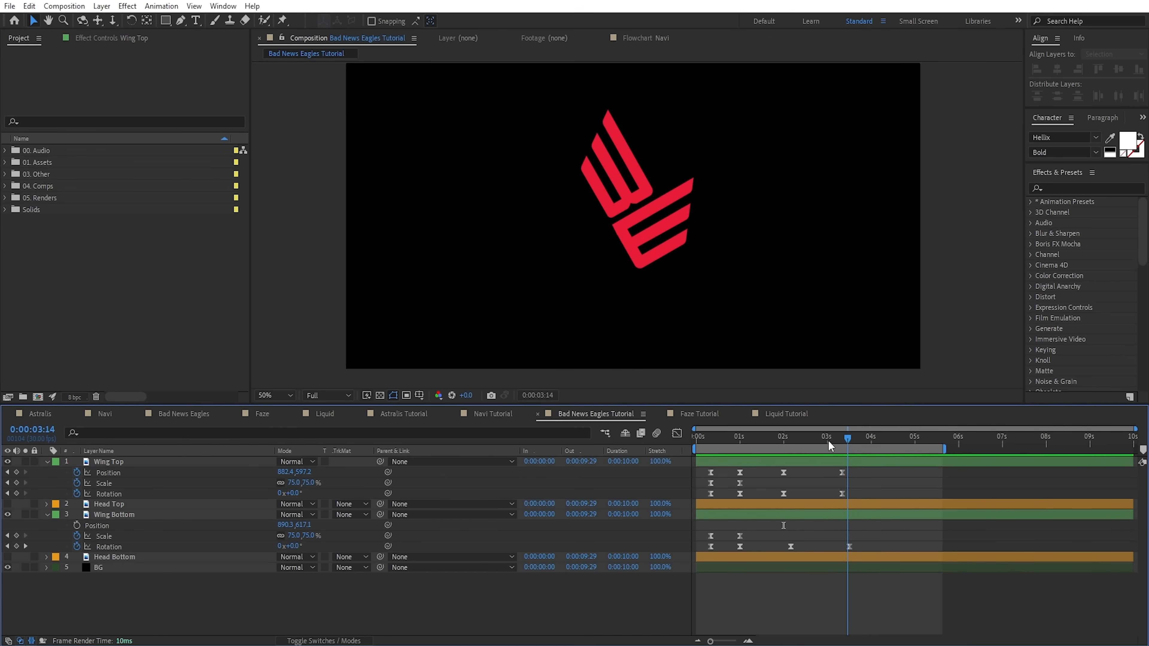
- Align Wing Bottom's final rotation keyframe with Wing Top's at 0:00:03:10 and preview the unfolding
{"action": "mouse_move", "coordinate": [828, 440]}
{"action": "left_mouse_down"}
{"action": "mouse_move", "coordinate": [782, 452]}
{"action": "mouse_move", "coordinate": [791, 440]}
{"action": "mouse_move", "coordinate": [842, 438]}
{"action": "left_mouse_up"}
{"action": "left_click", "coordinate": [791, 516]}
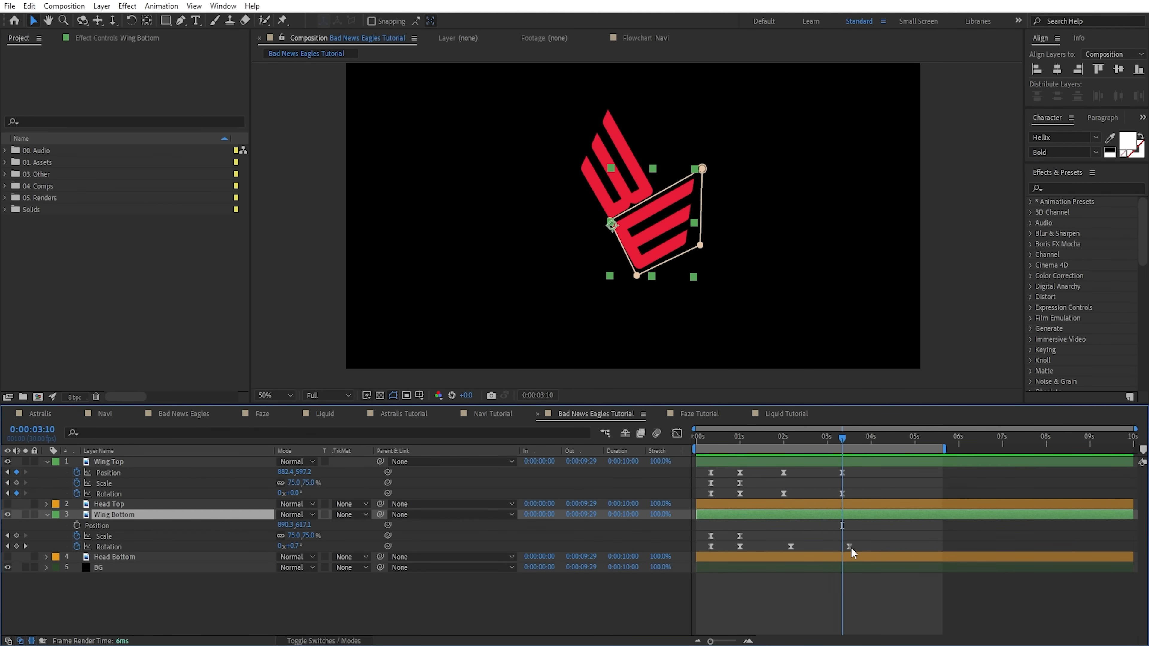
{"action": "left_click_drag", "start_coordinate": [849, 546], "coordinate": [841, 546]}
{"action": "left_click_drag", "start_coordinate": [841, 439], "coordinate": [801, 468]}
{"action": "key", "text": "space"}
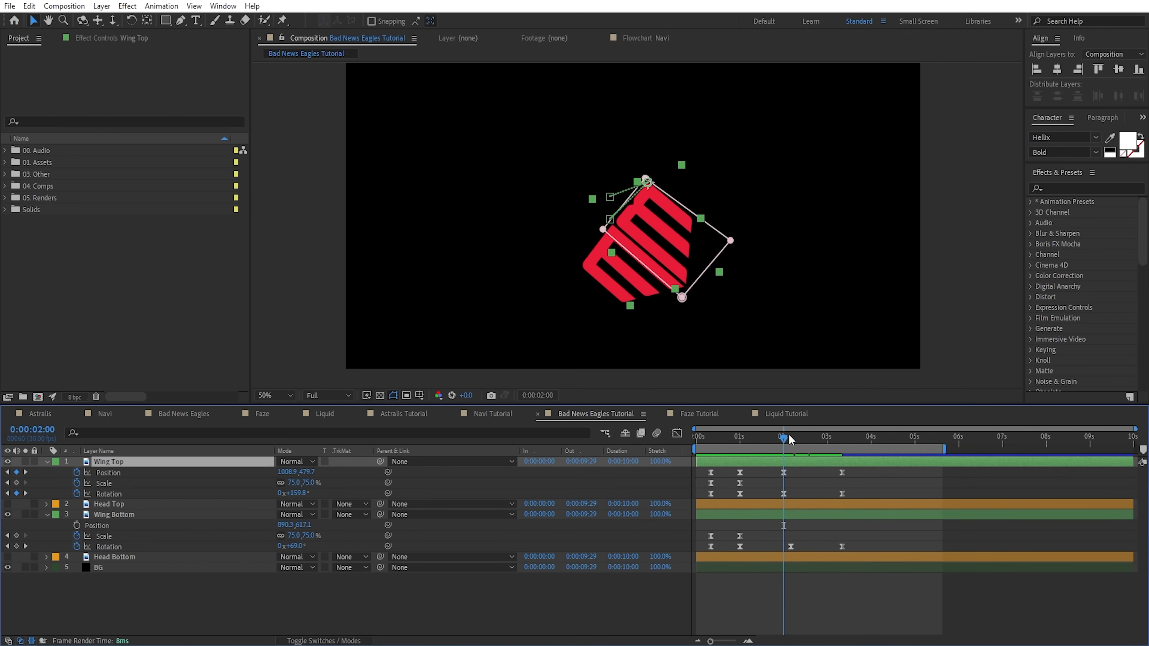
- Bend Wing Top's motion path into an arc by pulling the final position keyframe's handle upward, and preview the movement
{"action": "mouse_move", "coordinate": [789, 438]}
{"action": "left_mouse_down"}
{"action": "mouse_move", "coordinate": [812, 445]}
{"action": "mouse_move", "coordinate": [800, 439]}
{"action": "left_mouse_up"}
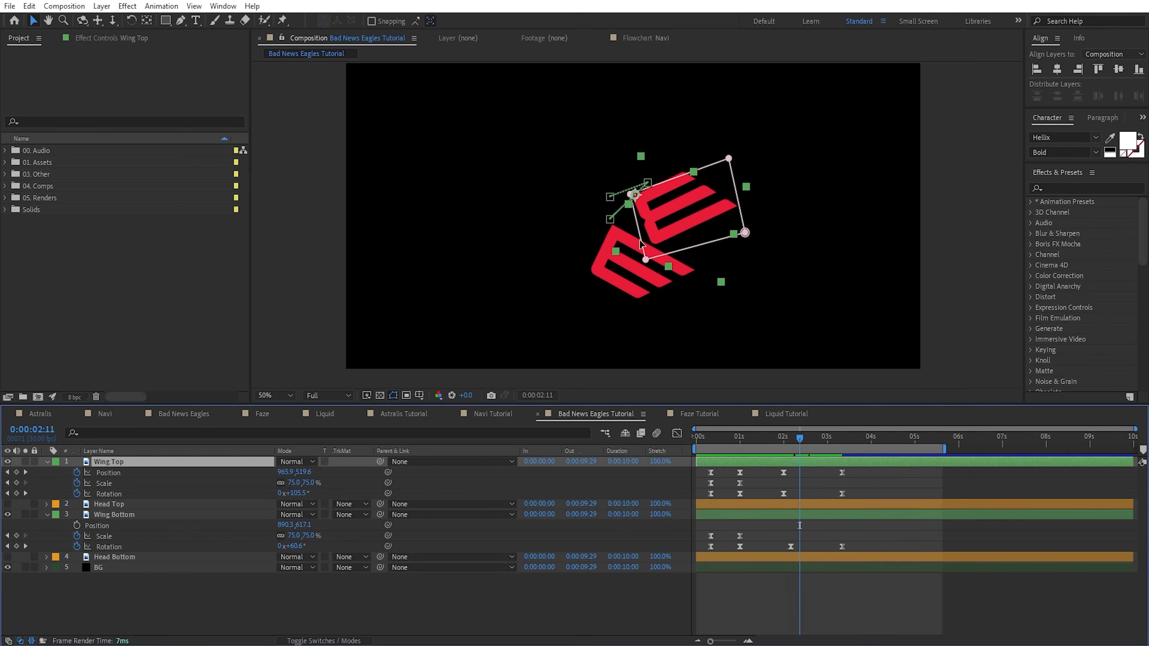
{"action": "left_click", "coordinate": [646, 183]}
{"action": "scroll", "coordinate": [658, 201], "scroll_direction": "up", "scroll_amount": 1}
{"action": "left_click_drag", "start_coordinate": [658, 202], "coordinate": [664, 250]}
{"action": "left_click_drag", "start_coordinate": [804, 438], "coordinate": [804, 464]}
{"action": "left_click", "coordinate": [687, 232]}
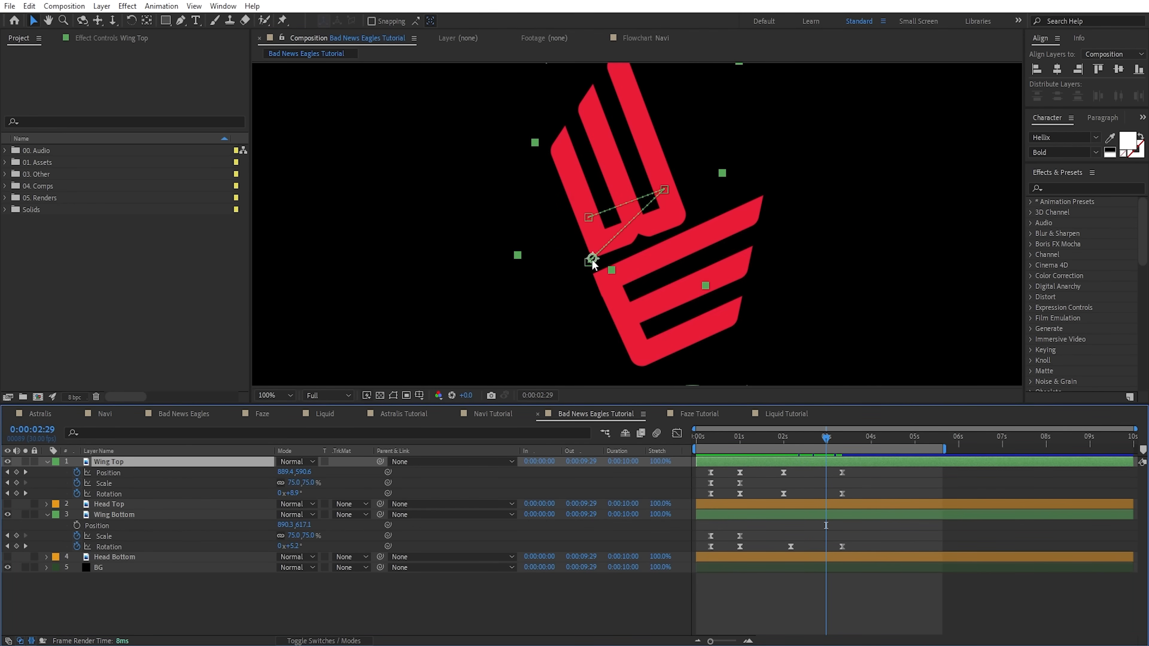
{"action": "left_click", "coordinate": [589, 263]}
{"action": "left_click_drag", "start_coordinate": [603, 248], "coordinate": [585, 195]}
{"action": "key", "text": "space"}
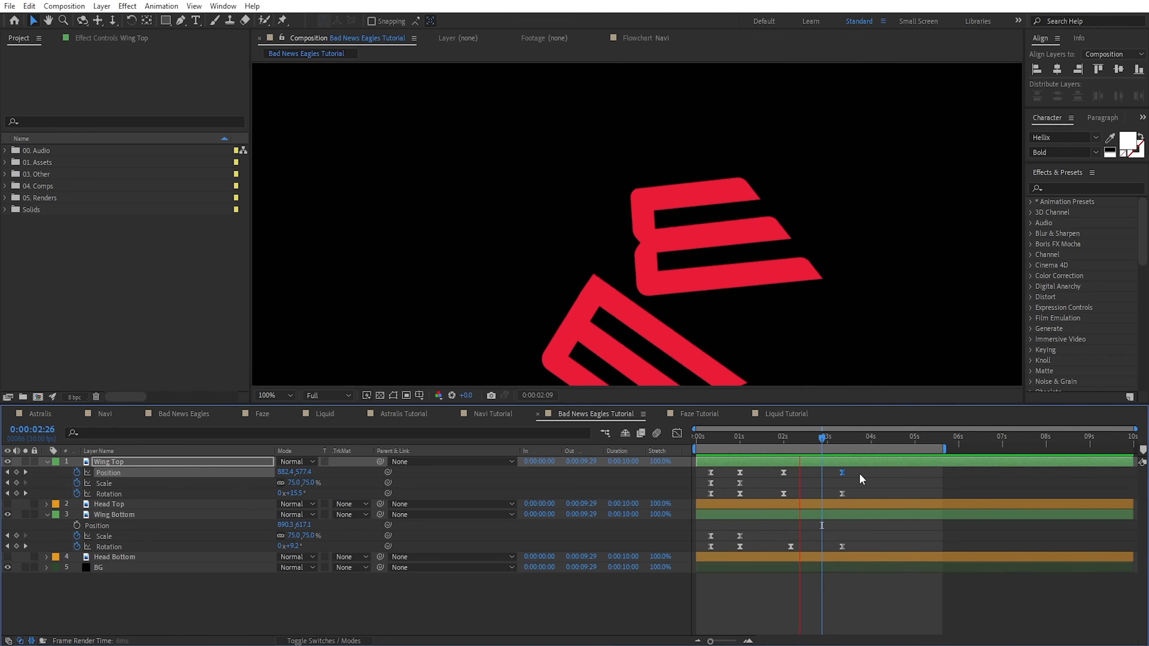
- Set the outgoing velocity influence of both wings' third rotation keyframes, where the unfolding starts, to 50%
{"action": "left_click_drag", "start_coordinate": [814, 484], "coordinate": [768, 579]}
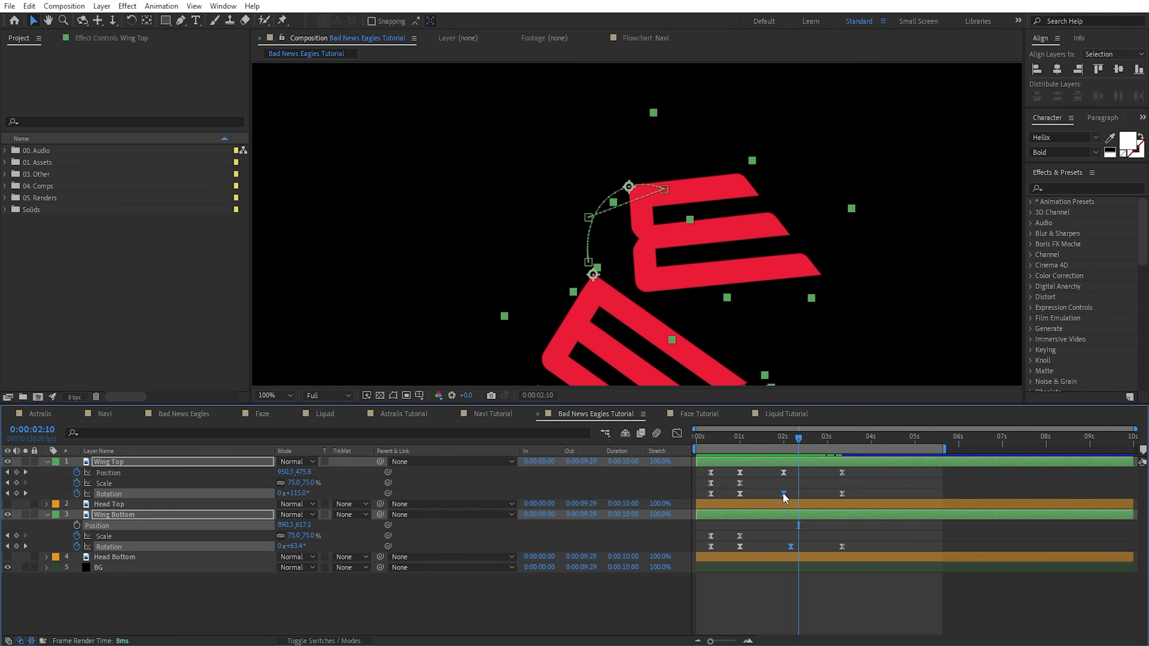
{"action": "right_click", "coordinate": [783, 493]}
{"action": "left_click", "coordinate": [830, 471]}
{"action": "left_click", "coordinate": [285, 81]}
{"action": "type", "text": "90"}
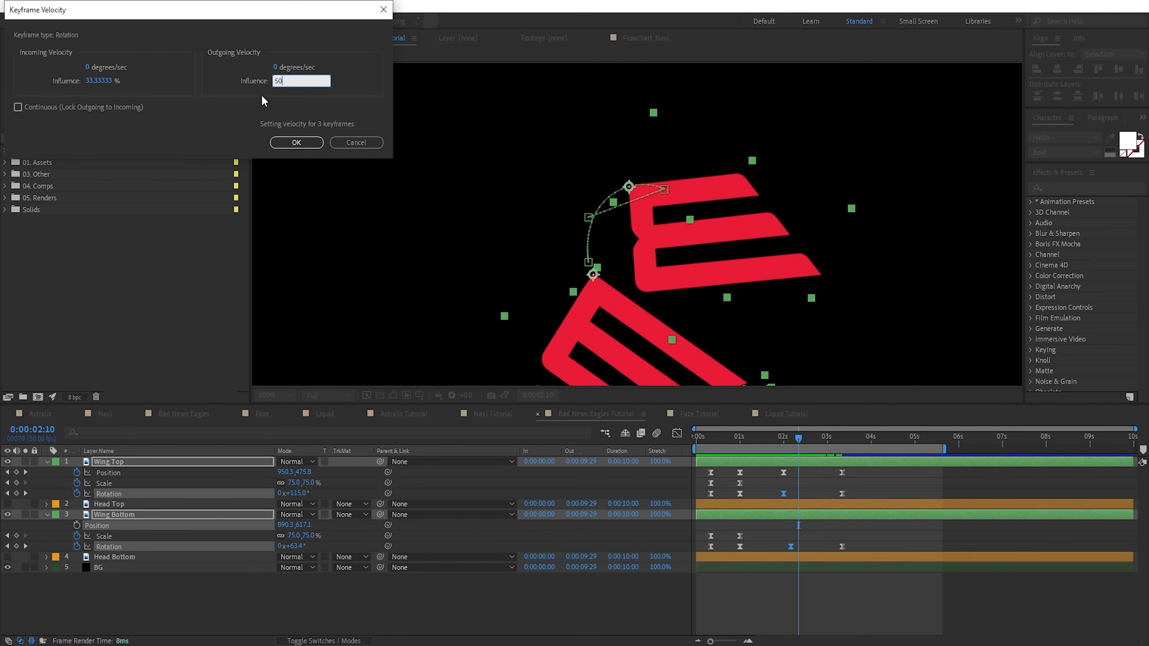
{"action": "left_click", "coordinate": [280, 143]}
- Set the outgoing velocity influence of Wing Top's third position keyframe to 50% and preview the motion
{"action": "left_click", "coordinate": [783, 474]}
{"action": "right_click", "coordinate": [784, 475]}
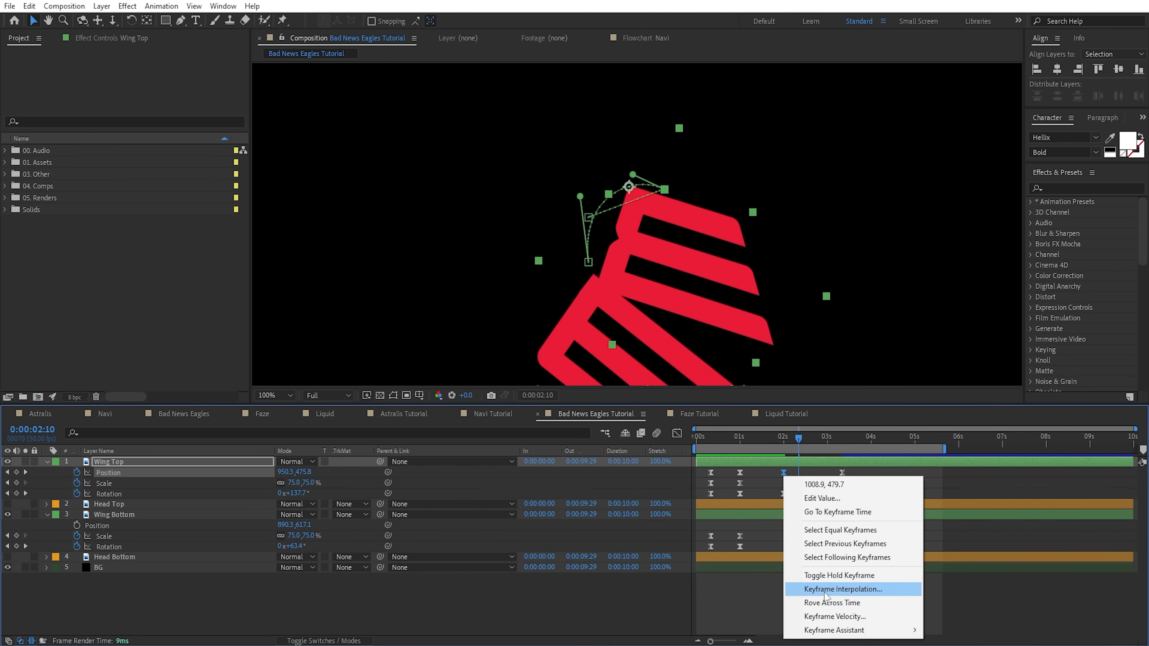
{"action": "left_click", "coordinate": [814, 617]}
{"action": "left_click", "coordinate": [291, 82]}
{"action": "type", "text": "50"}
{"action": "left_click", "coordinate": [294, 141]}
{"action": "left_click_drag", "start_coordinate": [775, 438], "coordinate": [833, 452]}
{"action": "key", "text": "space"}
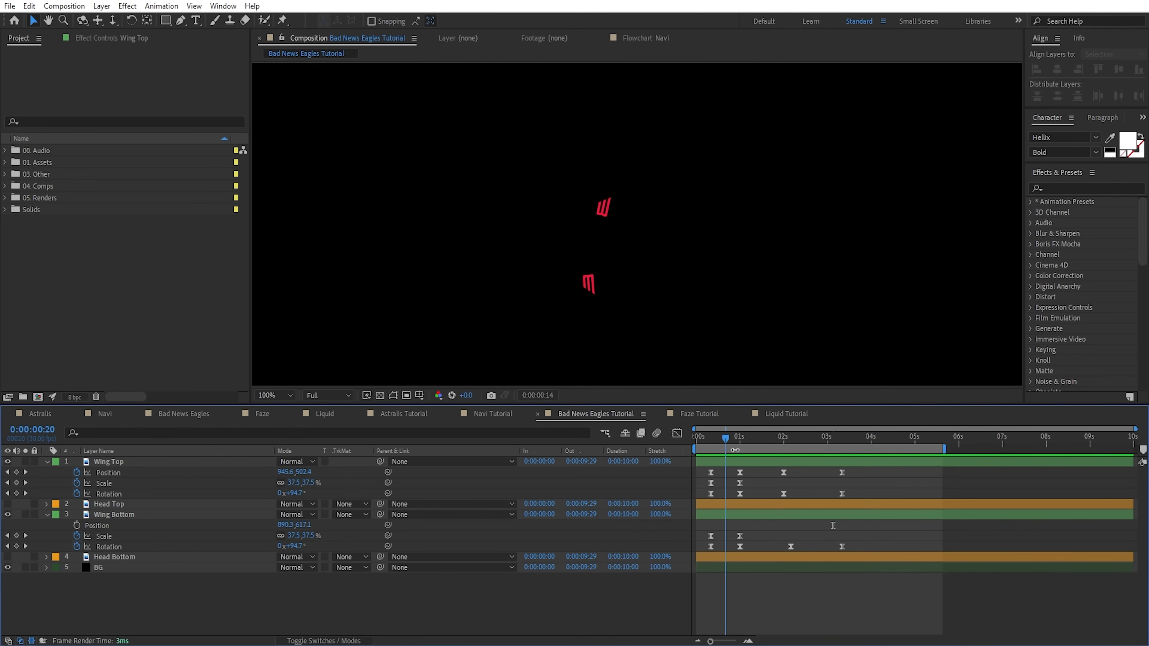
- Set the incoming velocity influence of both wings' rotation keyframes at 0:00:01:00 to 75%
{"action": "left_click_drag", "start_coordinate": [709, 439], "coordinate": [740, 467]}
{"action": "left_click", "coordinate": [740, 493]}
{"action": "left_click", "coordinate": [740, 546], "text": "shift"}
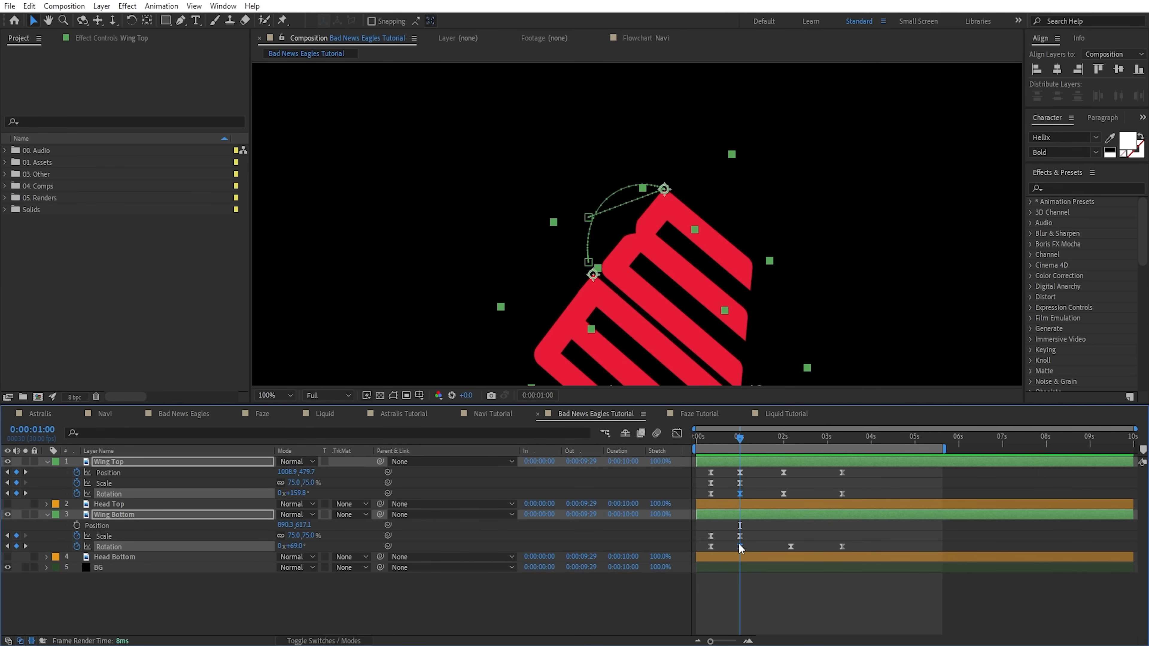
{"action": "right_click", "coordinate": [740, 546]}
{"action": "left_click", "coordinate": [758, 521]}
{"action": "left_click", "coordinate": [98, 81]}
{"action": "type", "text": "75"}
{"action": "left_click", "coordinate": [296, 142]}
- Set the incoming velocity influence of Wing Top's position keyframe at 0:00:01:00 to 75%
{"action": "left_click", "coordinate": [739, 472]}
{"action": "right_click", "coordinate": [739, 472]}
{"action": "left_click", "coordinate": [805, 614]}
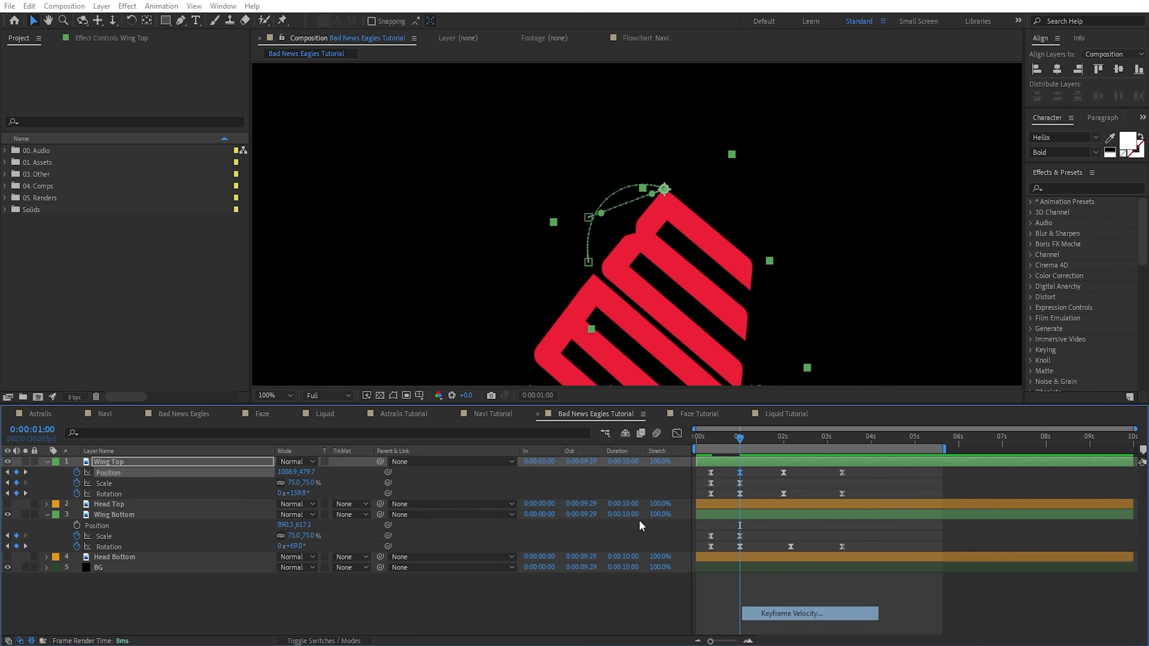
{"action": "left_click", "coordinate": [101, 81]}
{"action": "type", "text": "75"}
{"action": "left_click", "coordinate": [306, 142]}
- Set the incoming velocity influence of both wings' scale keyframes at 0:00:01:00 to 75% and preview the animation
{"action": "left_click", "coordinate": [740, 483]}
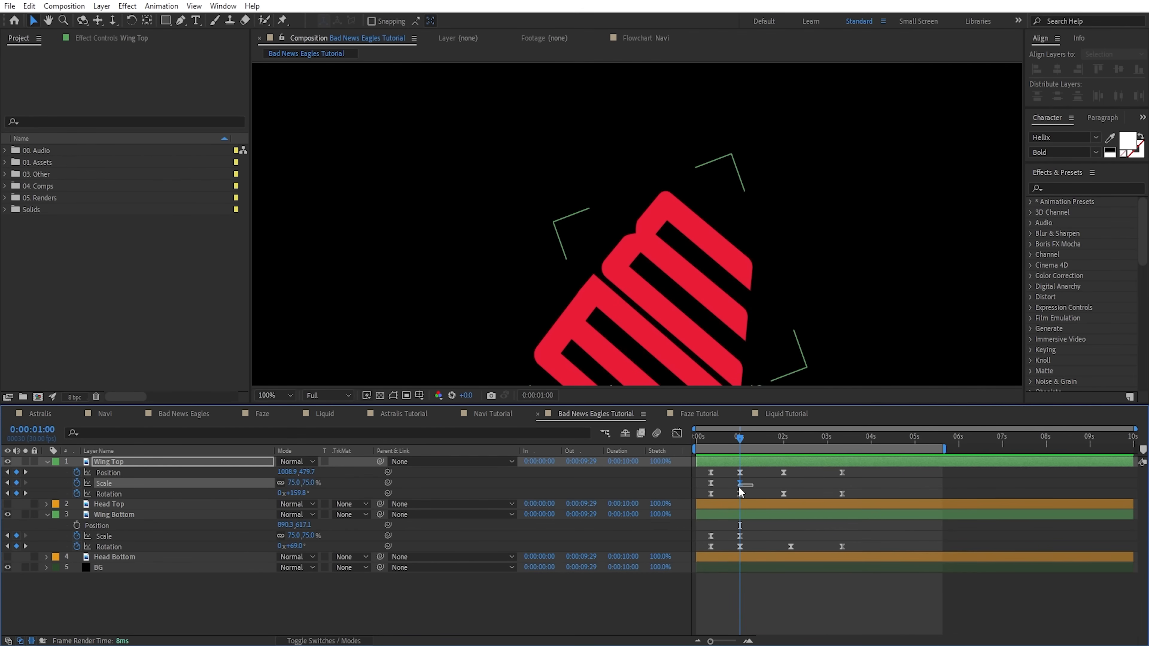
{"action": "left_click", "coordinate": [739, 536], "text": "shift"}
{"action": "right_click", "coordinate": [740, 536]}
{"action": "left_click", "coordinate": [791, 512]}
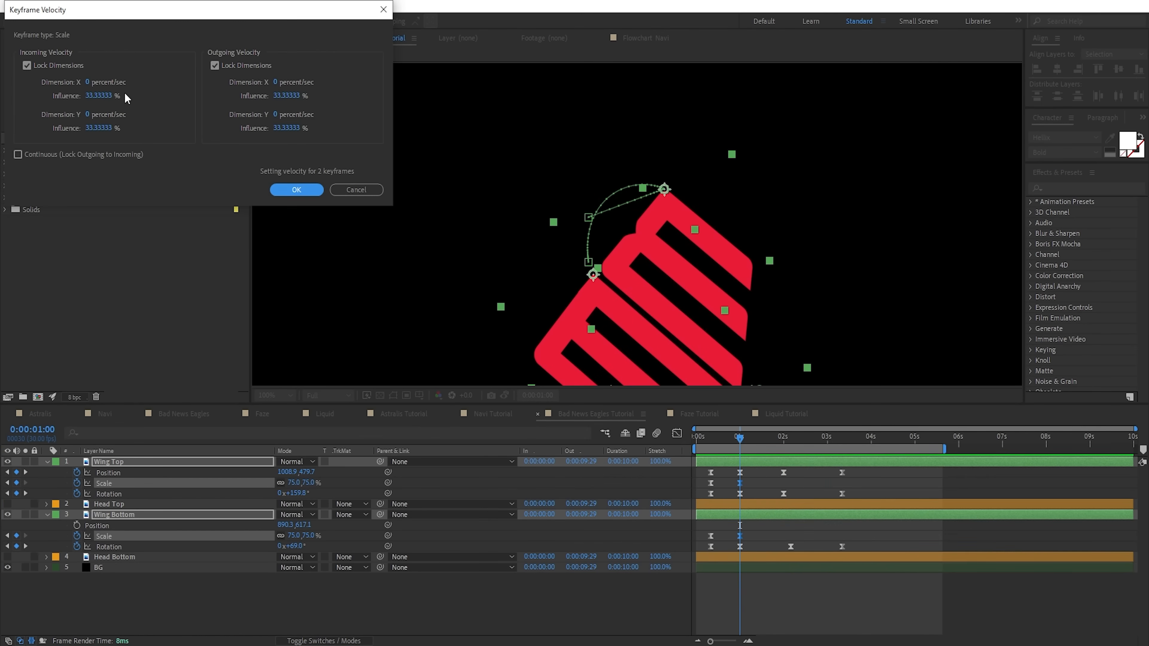
{"action": "left_click", "coordinate": [113, 96]}
{"action": "type", "text": "75"}
{"action": "left_click", "coordinate": [296, 190]}
{"action": "left_click", "coordinate": [770, 480]}
{"action": "key", "text": "space"}
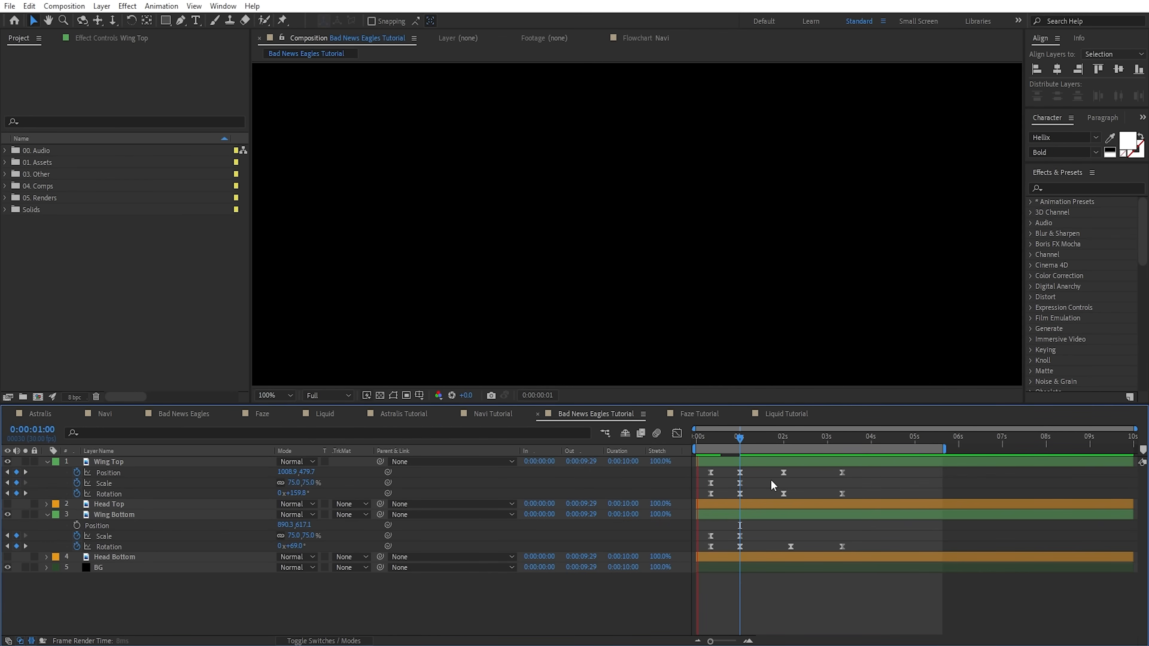
- Shift all wing keyframes from 0:00:01:00 onward so that the first of them lands at 0:00:01:05
{"action": "key", "text": "space"}
{"action": "left_click_drag", "start_coordinate": [866, 469], "coordinate": [722, 580]}
{"action": "key", "text": "Page_Down"}
{"action": "key", "text": "Page_Down"}
{"action": "key", "text": "Page_Down"}
{"action": "key", "text": "Page_Down"}
{"action": "key", "text": "Page_Down"}
{"action": "key", "text": "Page_Down"}
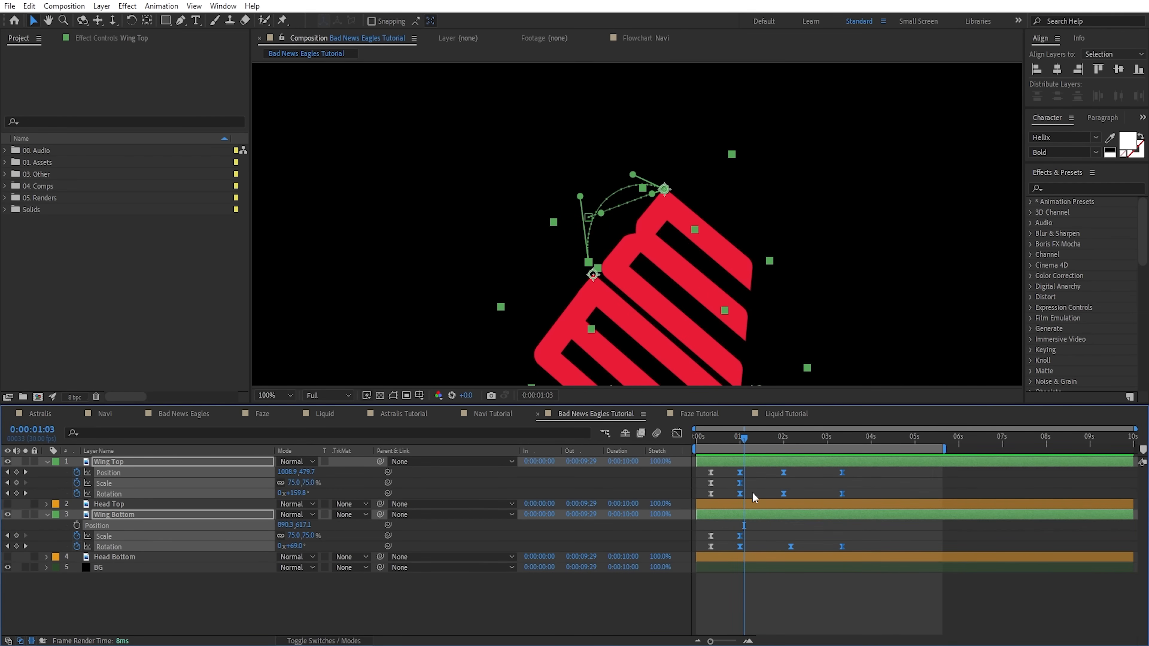
{"action": "left_click_drag", "start_coordinate": [741, 473], "coordinate": [748, 474]}
- Preview the retimed wing animation close up and with the whole composition in view
{"action": "key", "text": "space"}
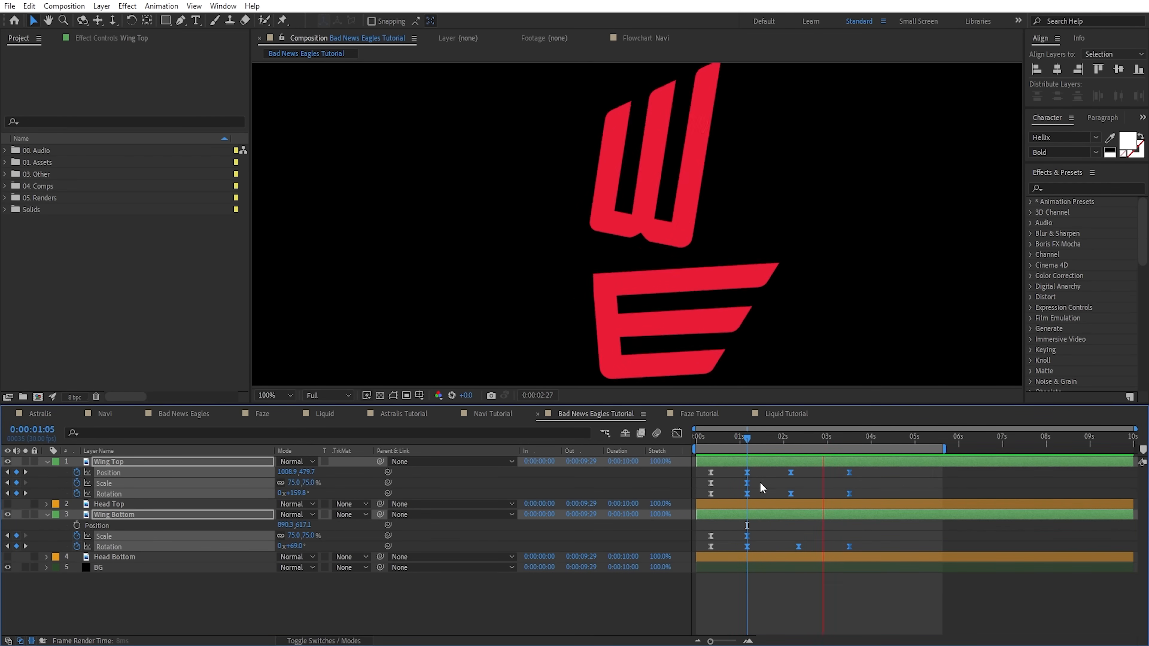
{"action": "key", "text": "space"}
{"action": "key", "text": "comma"}
{"action": "key", "text": "comma"}
{"action": "key", "text": "space"}
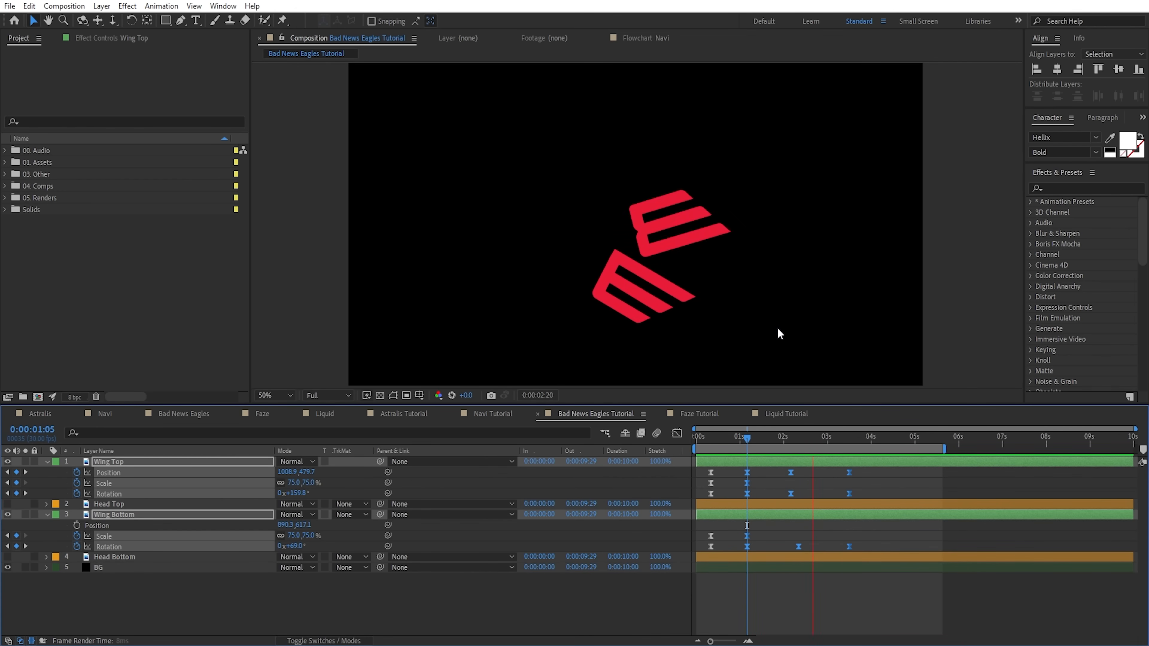
{"action": "key", "text": "space"}
{"action": "left_click", "coordinate": [866, 474]}
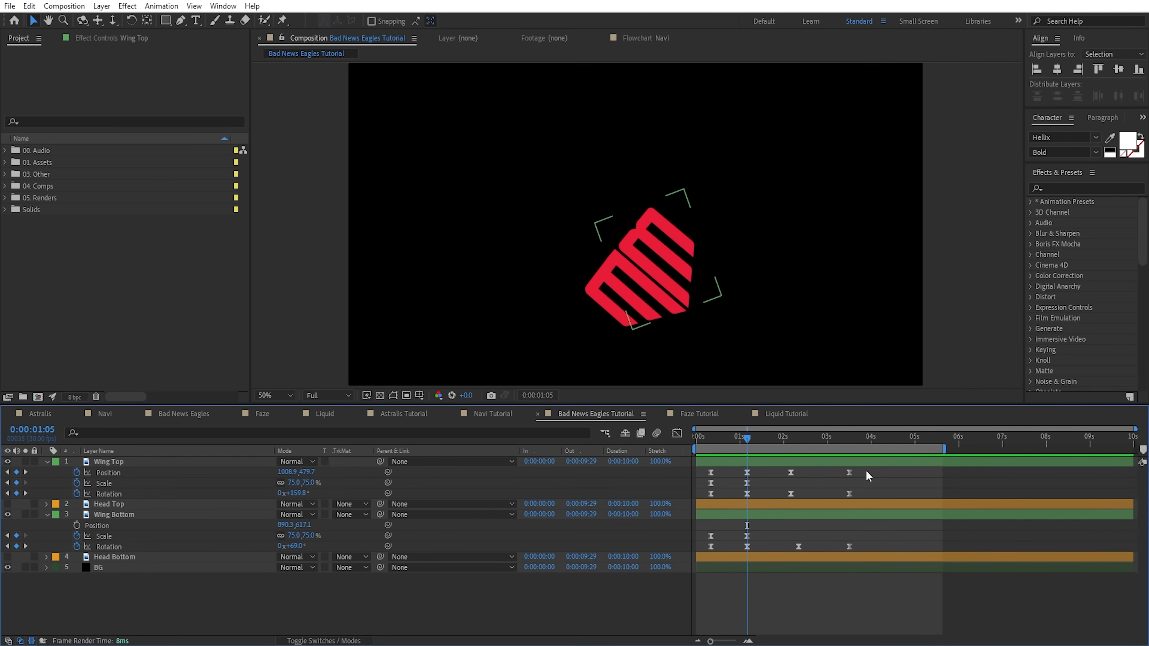
{"action": "left_click_drag", "start_coordinate": [813, 444], "coordinate": [784, 441]}
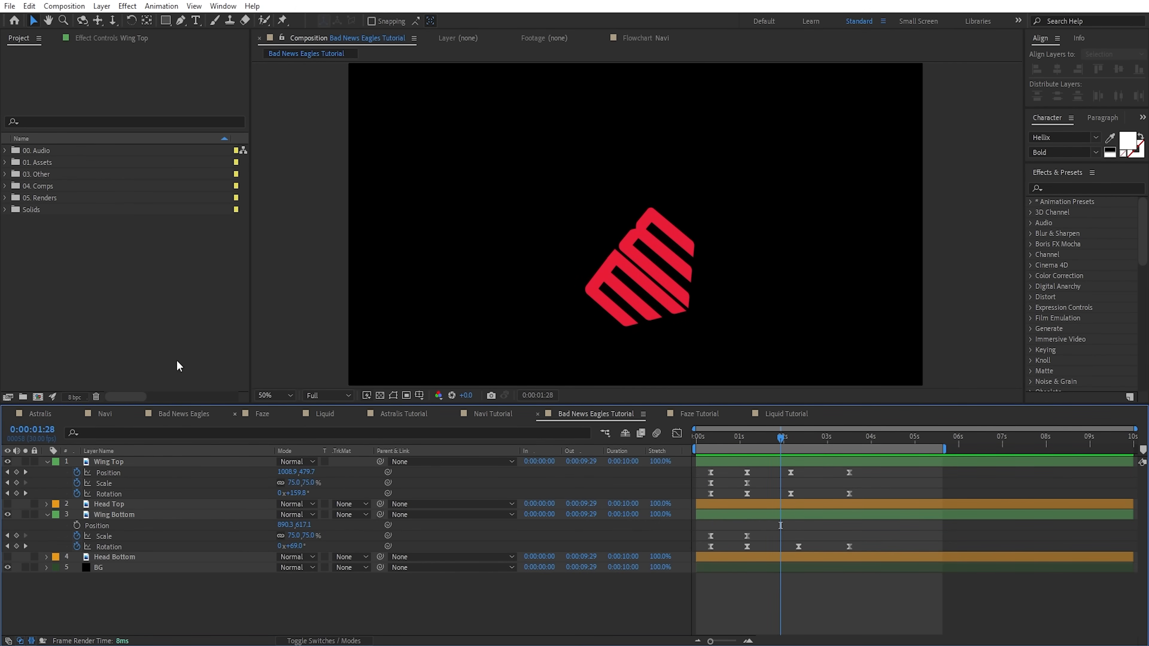
- Add a new null object layer and name it Shake
{"action": "left_click", "coordinate": [128, 6]}
{"action": "mouse_move", "coordinate": [146, 21]}
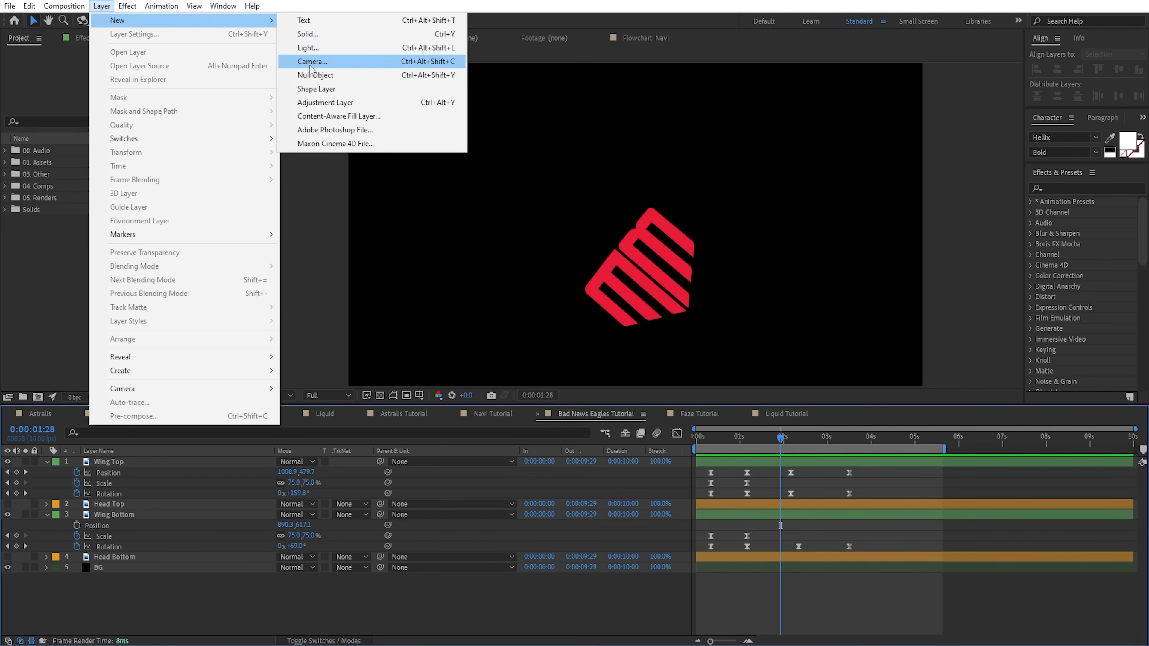
{"action": "left_click", "coordinate": [312, 75]}
{"action": "key", "text": "Return"}
{"action": "type", "text": "S"}
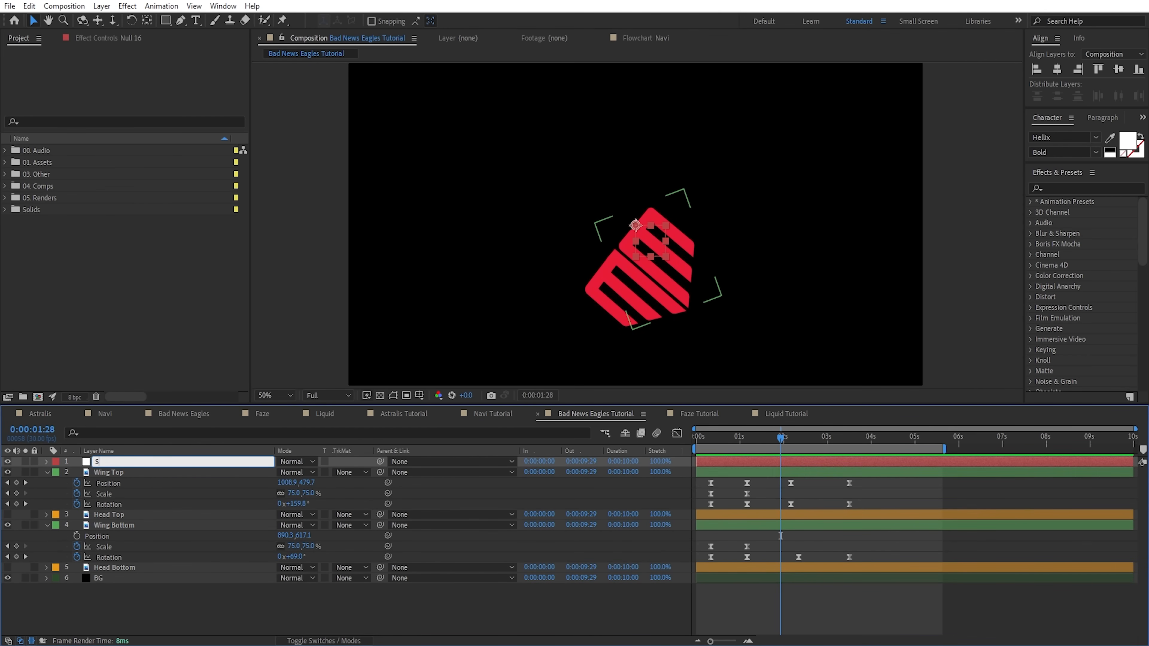
{"action": "type", "text": "hake"}
{"action": "key", "text": "Return"}
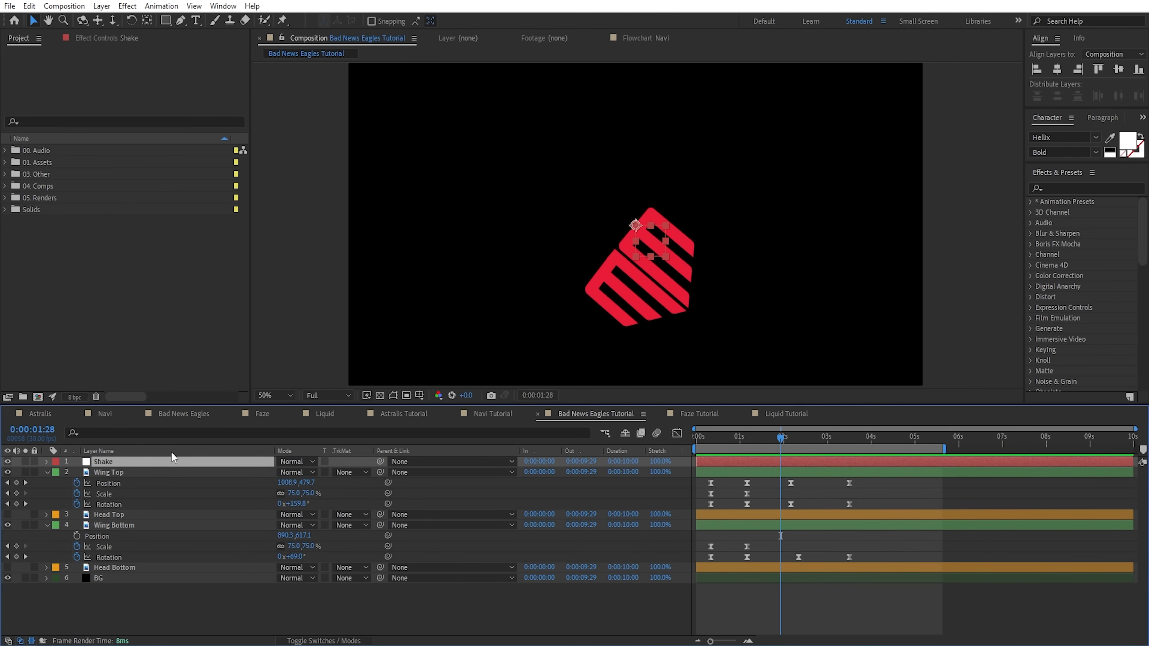
- Apply the Wiggle - position preset to the Shake null and show its effect settings
{"action": "key", "text": "ctrl+space"}
{"action": "type", "text": "wiggle"}
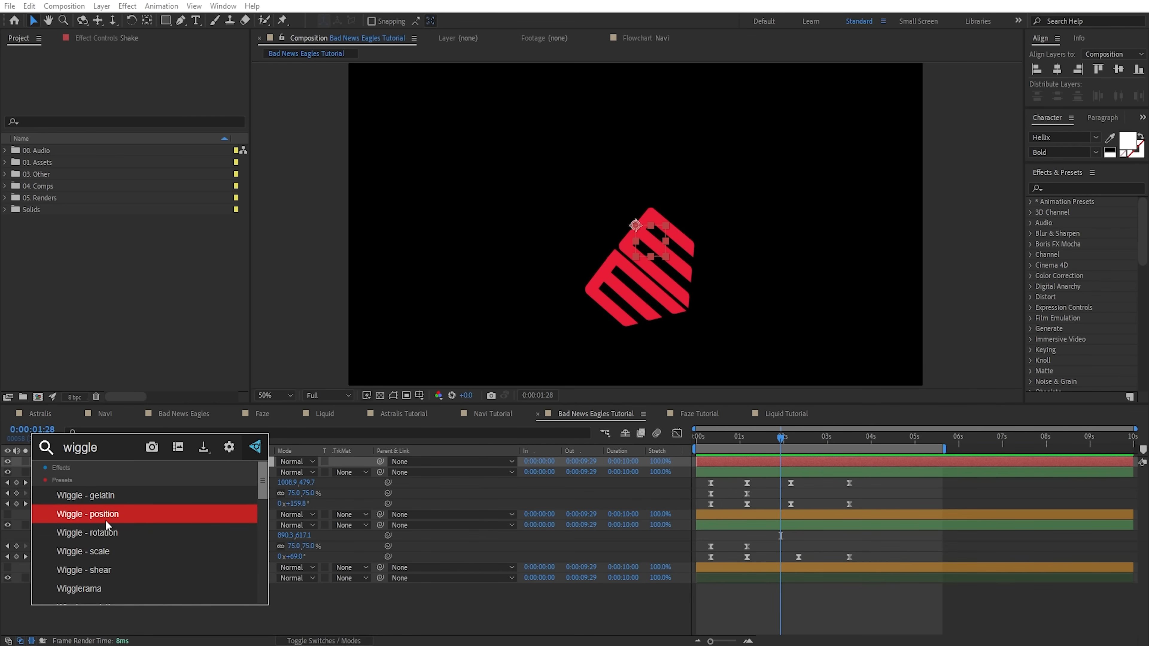
{"action": "left_click", "coordinate": [94, 521]}
{"action": "left_click", "coordinate": [127, 41]}
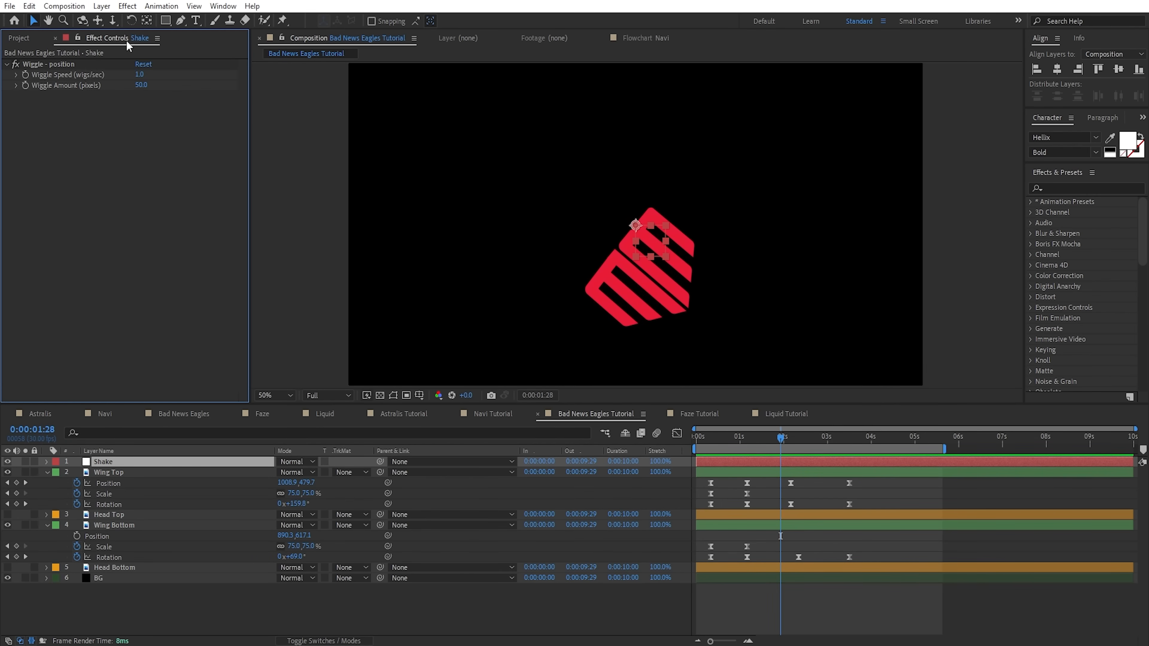
- Search the effects and presets library for wiggle and locate the Wiggle - position preset
{"action": "left_click", "coordinate": [1059, 188]}
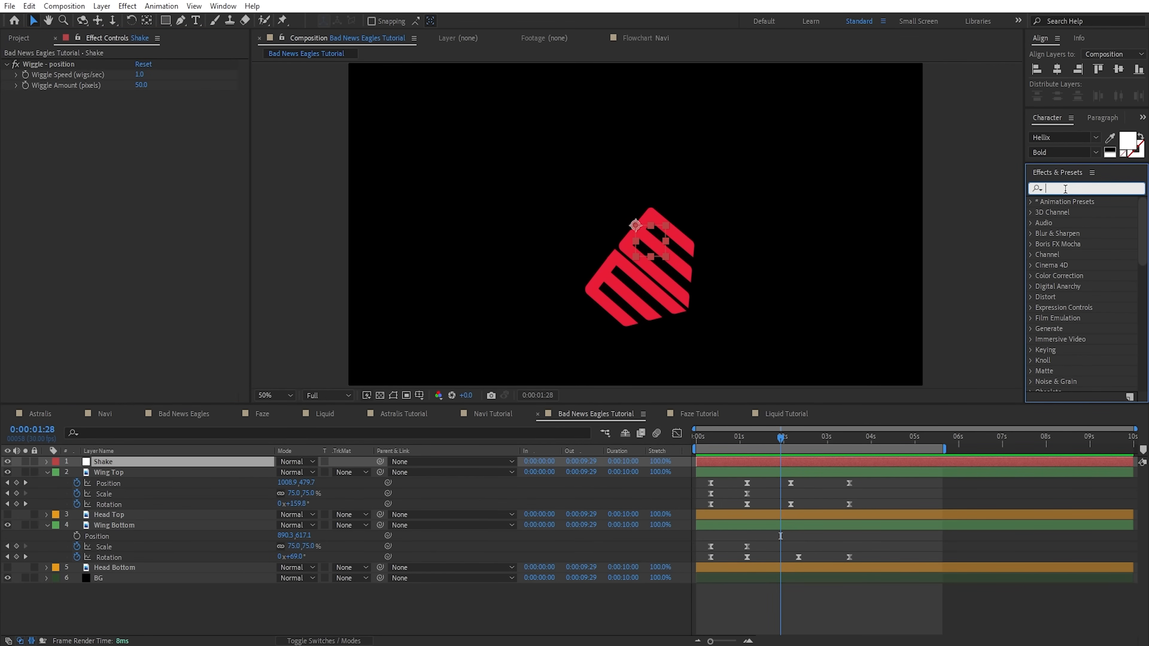
{"action": "type", "text": "wiggle"}
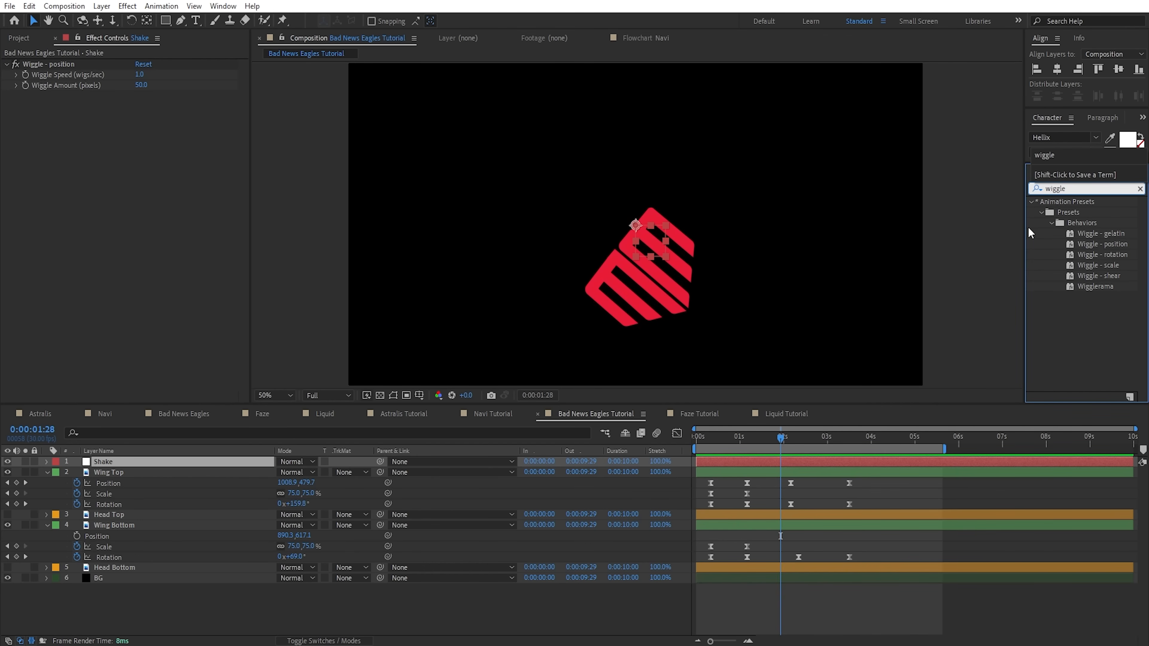
{"action": "left_click", "coordinate": [1111, 246]}
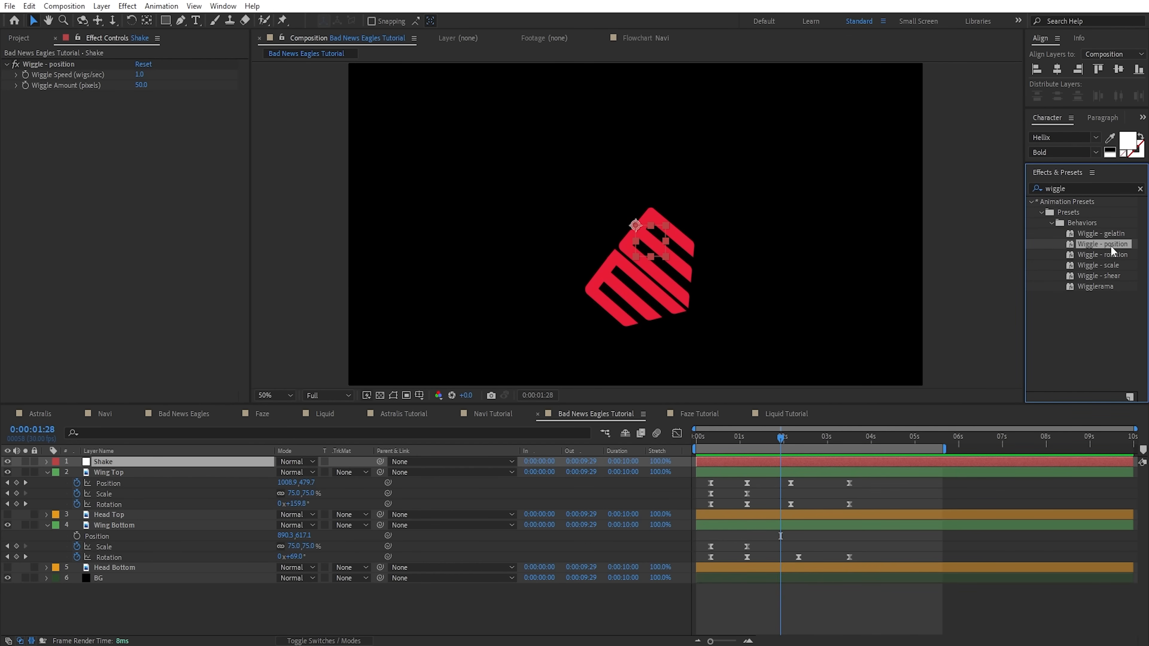
- Write a wiggle() expression on Shake's Position, linking its two arguments to the effect's Wiggle Speed and Wiggle Amount
{"action": "left_click", "coordinate": [132, 462]}
{"action": "key", "text": "p"}
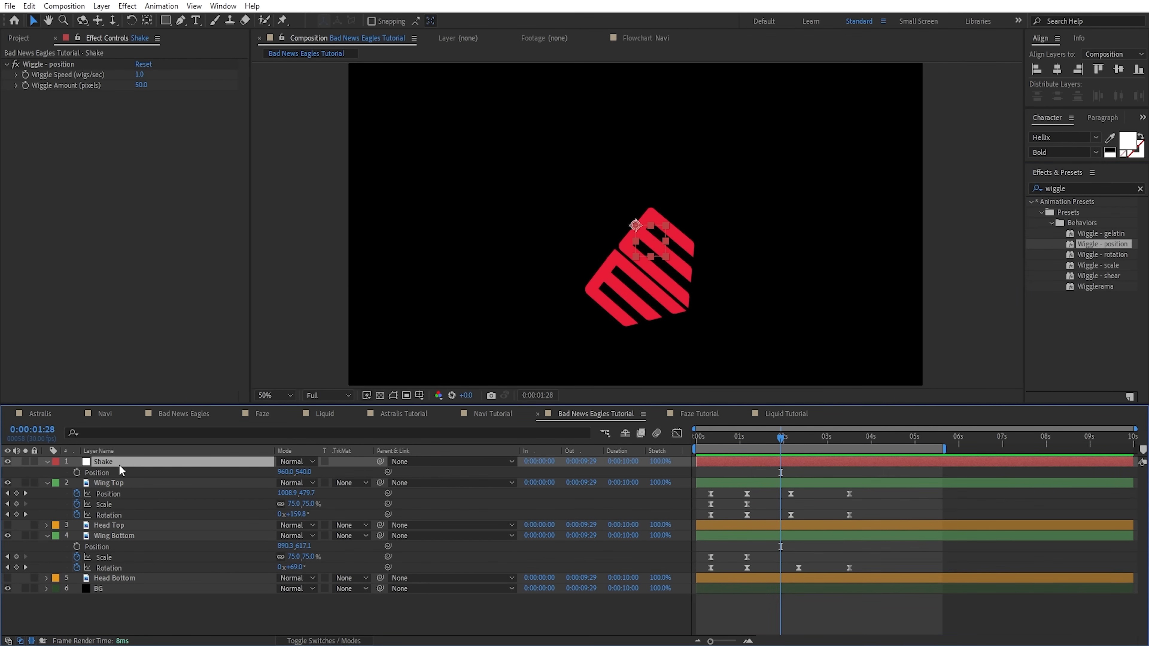
{"action": "left_click", "coordinate": [77, 472], "text": "alt"}
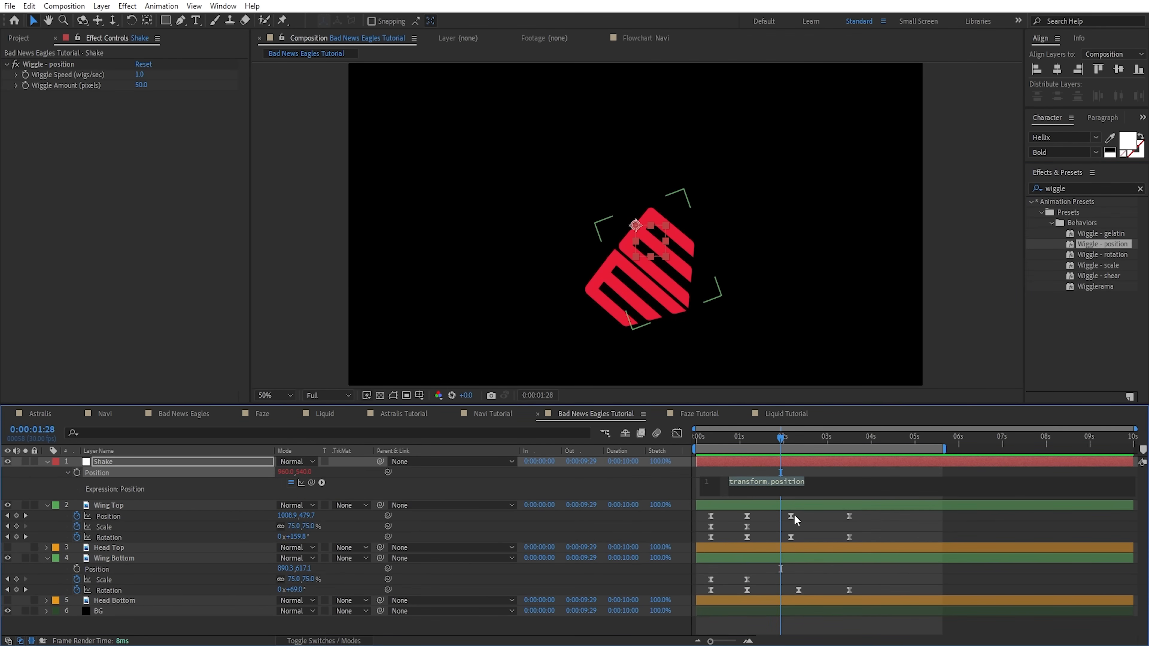
{"action": "type", "text": "wiggle("}
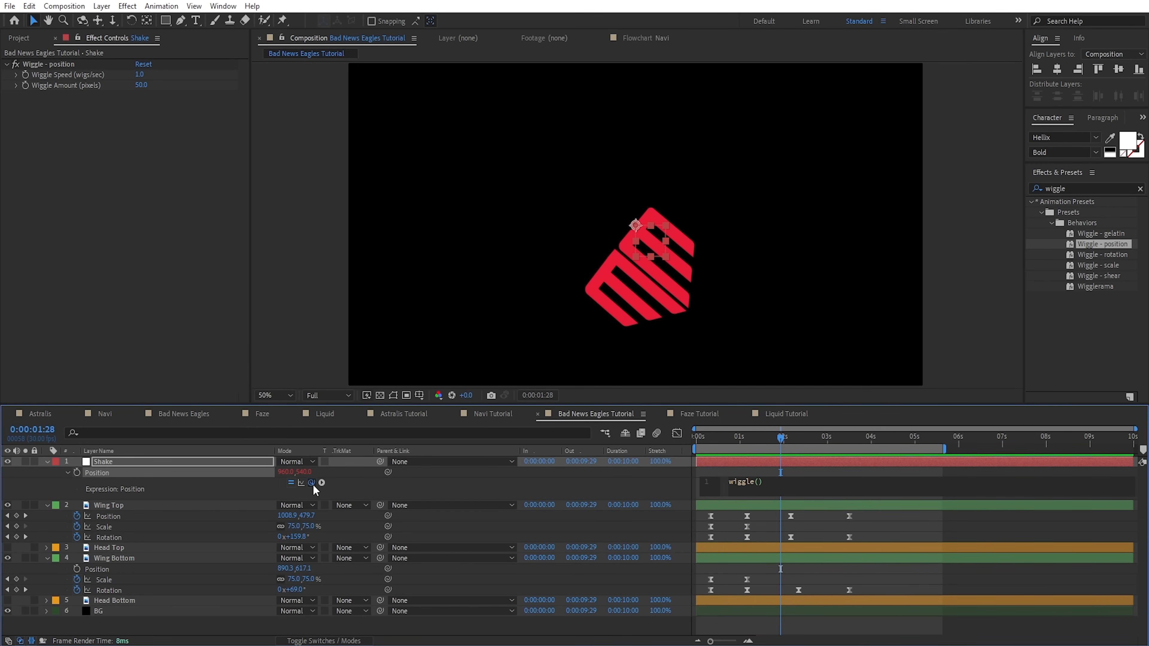
{"action": "left_click_drag", "start_coordinate": [312, 483], "coordinate": [70, 72]}
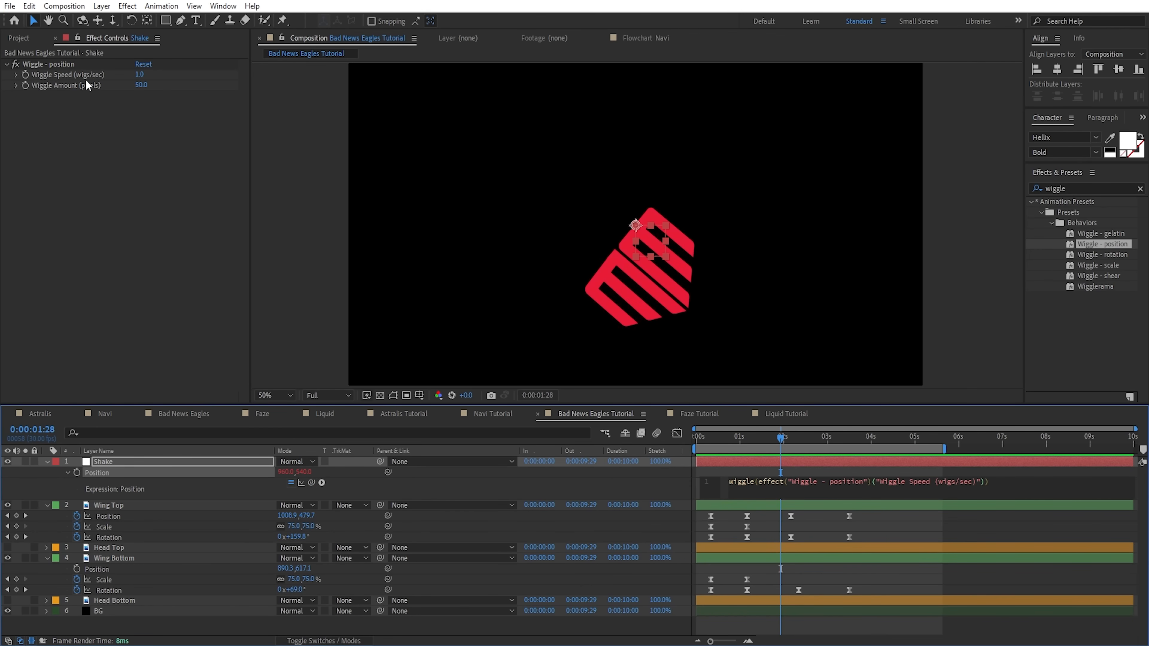
{"action": "type", "text": ","}
{"action": "left_click_drag", "start_coordinate": [312, 483], "coordinate": [92, 85]}
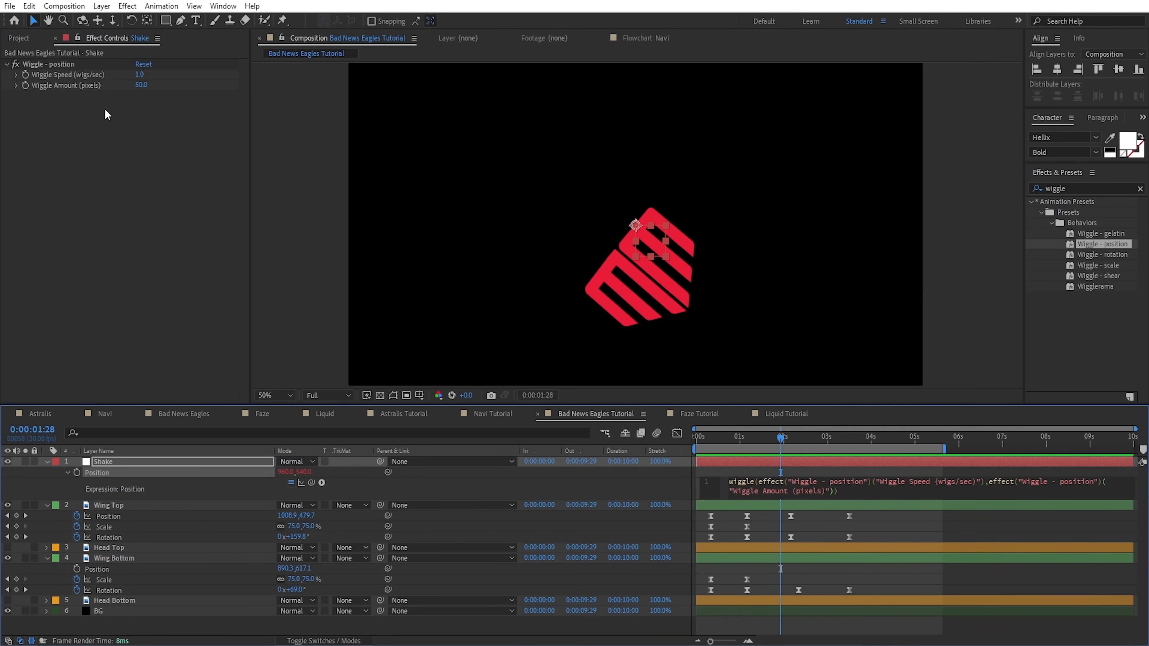
{"action": "key", "text": "Return"}
{"action": "key", "text": "Return"}
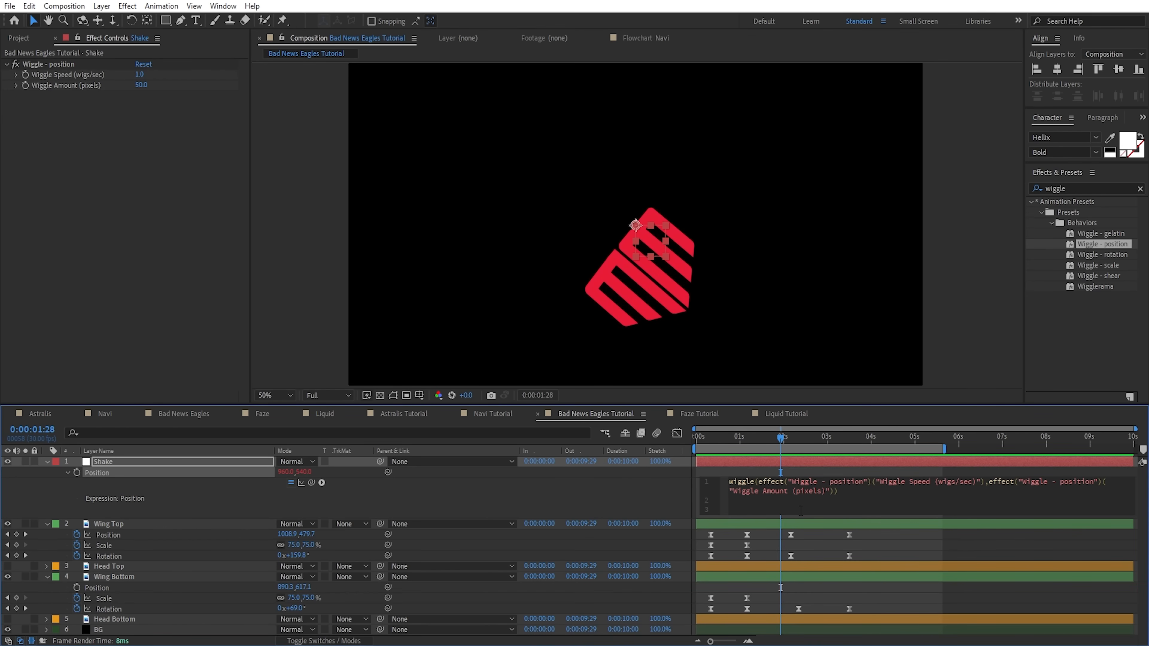
{"action": "type", "text": "wiggle("}
{"action": "type", "text": "fred"}
{"action": "type", "text": ", ampl"}
{"action": "left_click_drag", "start_coordinate": [791, 510], "coordinate": [815, 509]}
{"action": "left_click", "coordinate": [809, 492]}
{"action": "left_click_drag", "start_coordinate": [855, 510], "coordinate": [736, 499]}
{"action": "key", "text": "BackSpace"}
{"action": "key", "text": "BackSpace"}
- Commit the position expression, solo the Shake null and scrub through the timeline to check its movement
{"action": "left_click", "coordinate": [228, 472]}
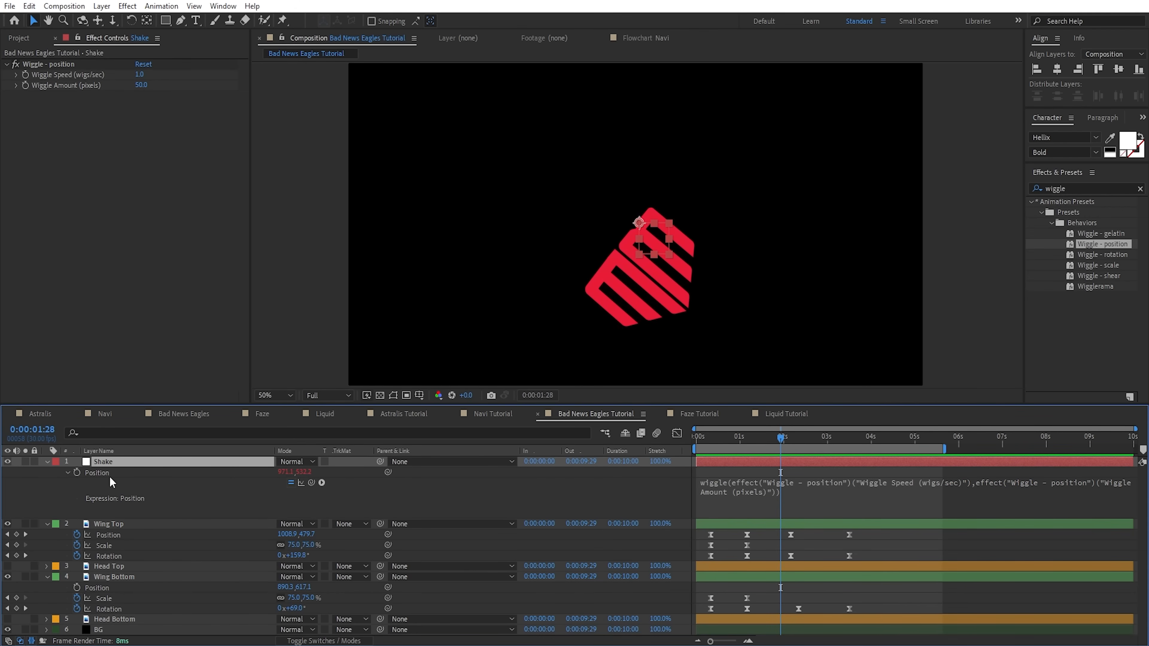
{"action": "left_click", "coordinate": [25, 461]}
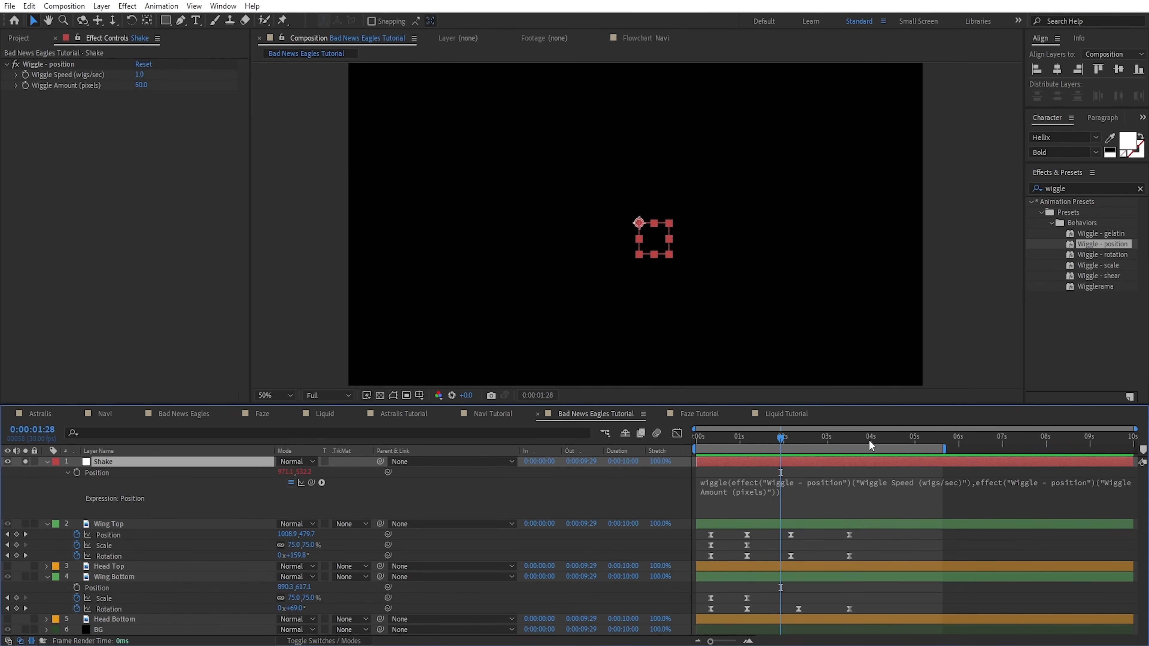
{"action": "mouse_move", "coordinate": [780, 439]}
{"action": "left_mouse_down"}
{"action": "mouse_move", "coordinate": [750, 445]}
{"action": "mouse_move", "coordinate": [901, 452]}
{"action": "mouse_move", "coordinate": [762, 446]}
{"action": "left_mouse_up"}
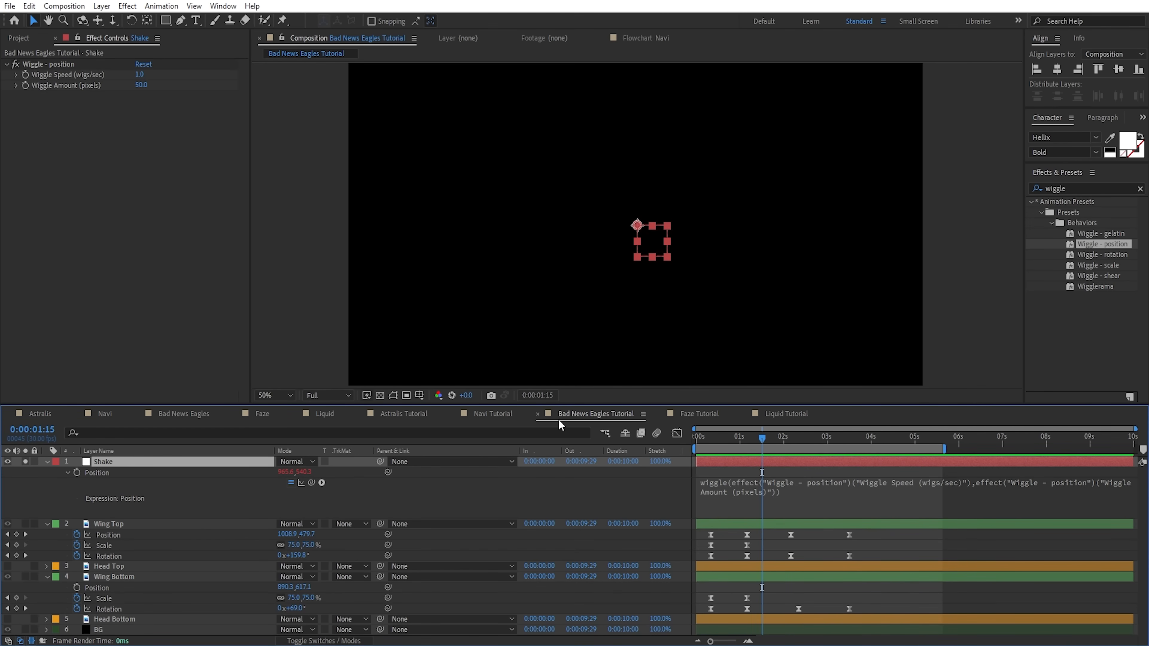
- Set the Shake null's Wiggle Speed to 15
{"action": "left_click", "coordinate": [143, 80]}
{"action": "type", "text": "15"}
{"action": "key", "text": "Return"}
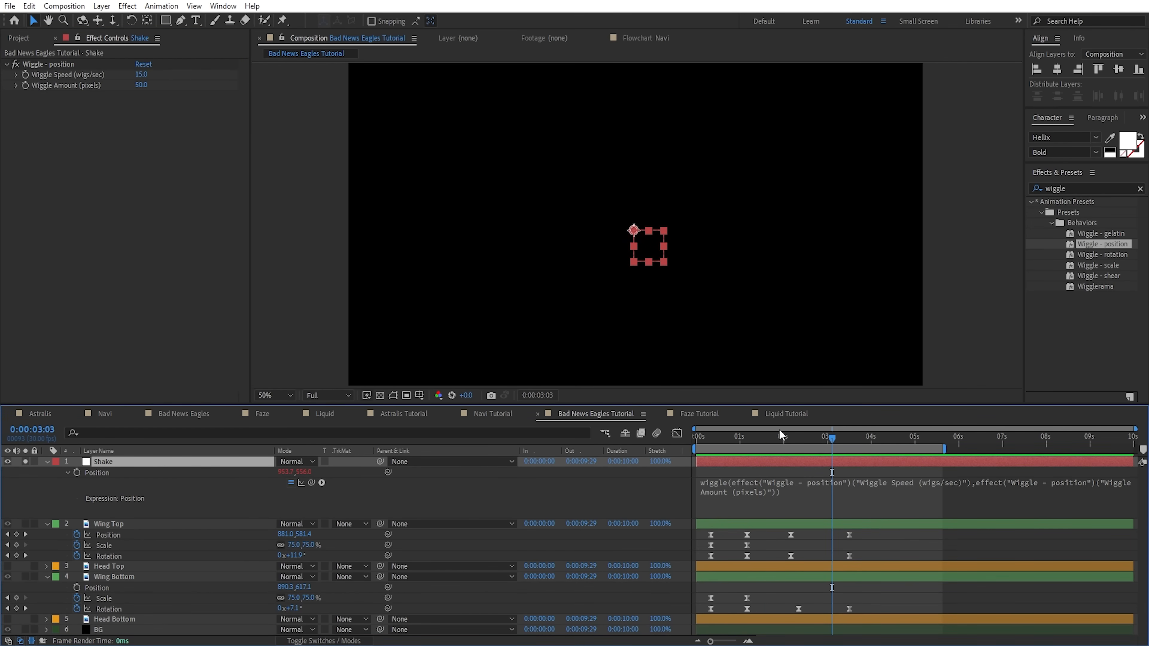
- Try a Wiggle Speed of 100 on the Shake null, scrub to check the movement, and return the speed to 15
{"action": "left_click_drag", "start_coordinate": [144, 76], "coordinate": [209, 78]}
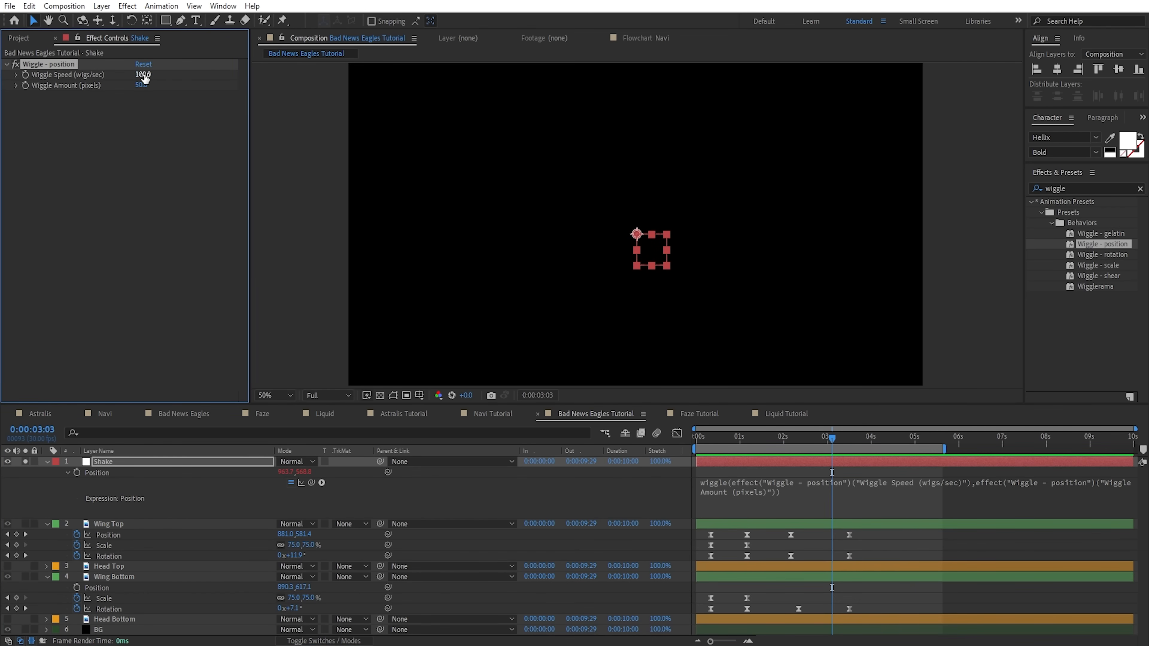
{"action": "left_click_drag", "start_coordinate": [831, 443], "coordinate": [799, 441]}
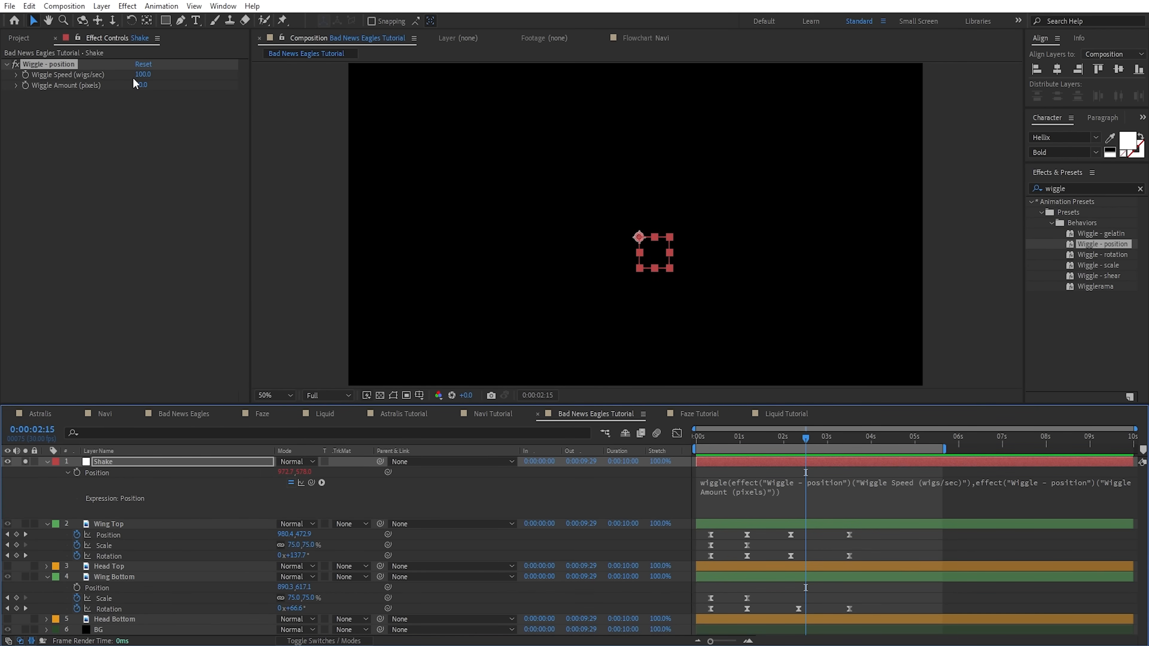
{"action": "left_click", "coordinate": [143, 74]}
{"action": "type", "text": "15"}
{"action": "key", "text": "Return"}
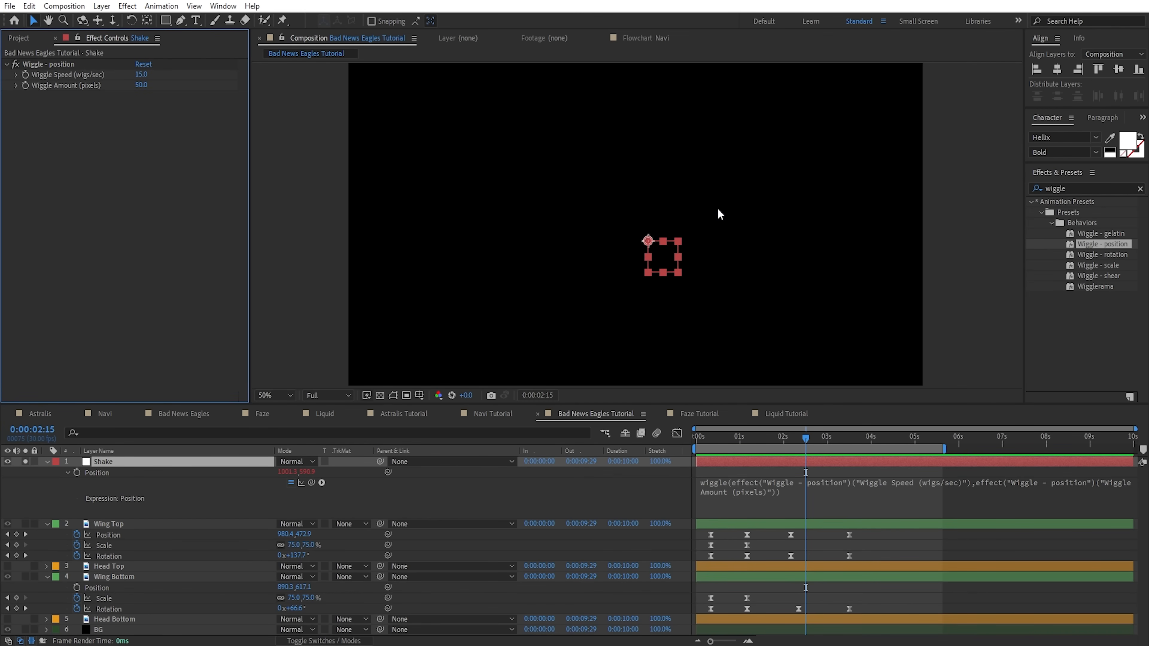
- Keyframe the Shake null's Wiggle Amount at 15 pixels at 0:00:01:05 and unsolo the null
{"action": "left_click", "coordinate": [139, 87]}
{"action": "key", "text": "Return"}
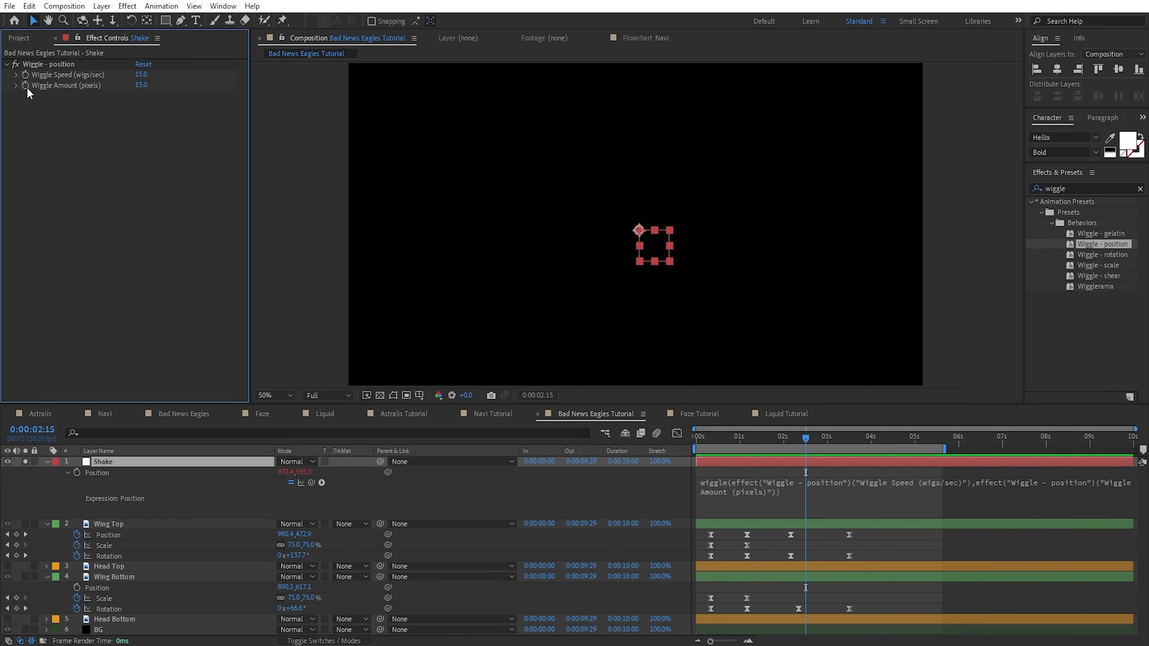
{"action": "left_click", "coordinate": [25, 86]}
{"action": "key", "text": "u"}
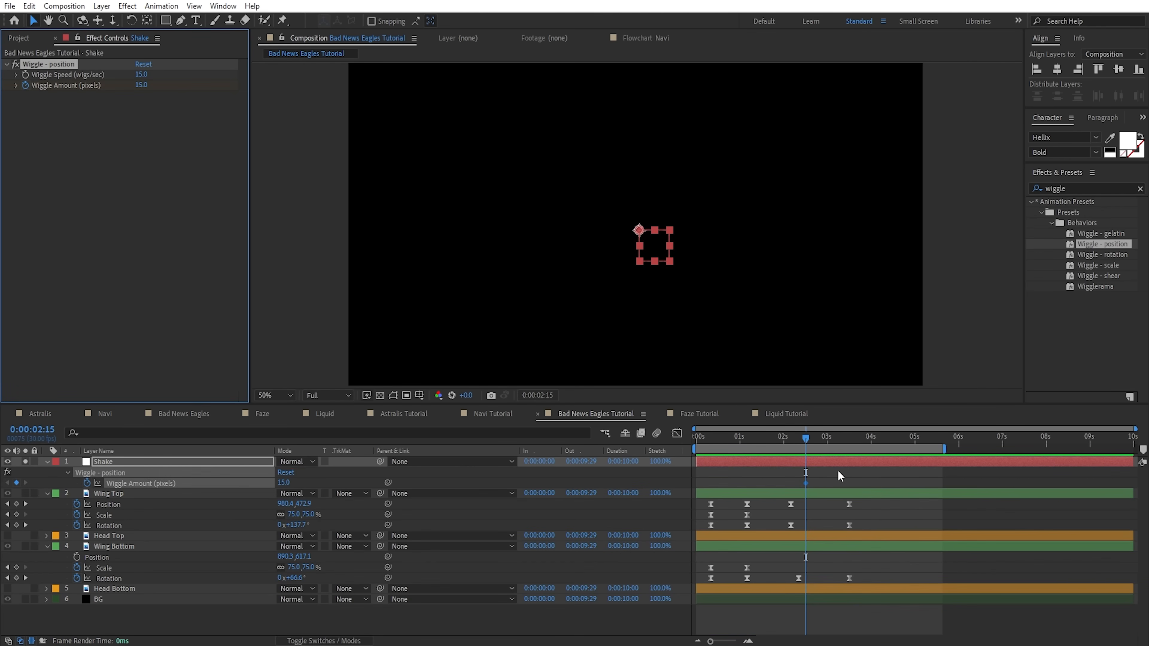
{"action": "left_click", "coordinate": [8, 471]}
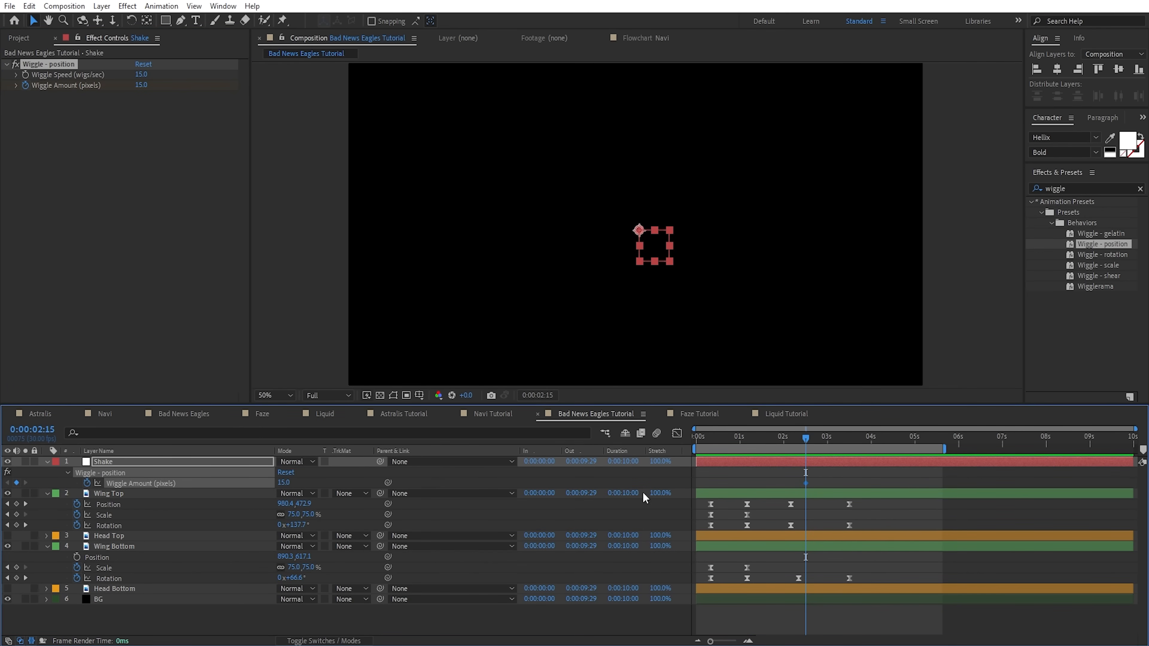
{"action": "left_click_drag", "start_coordinate": [806, 482], "coordinate": [750, 484]}
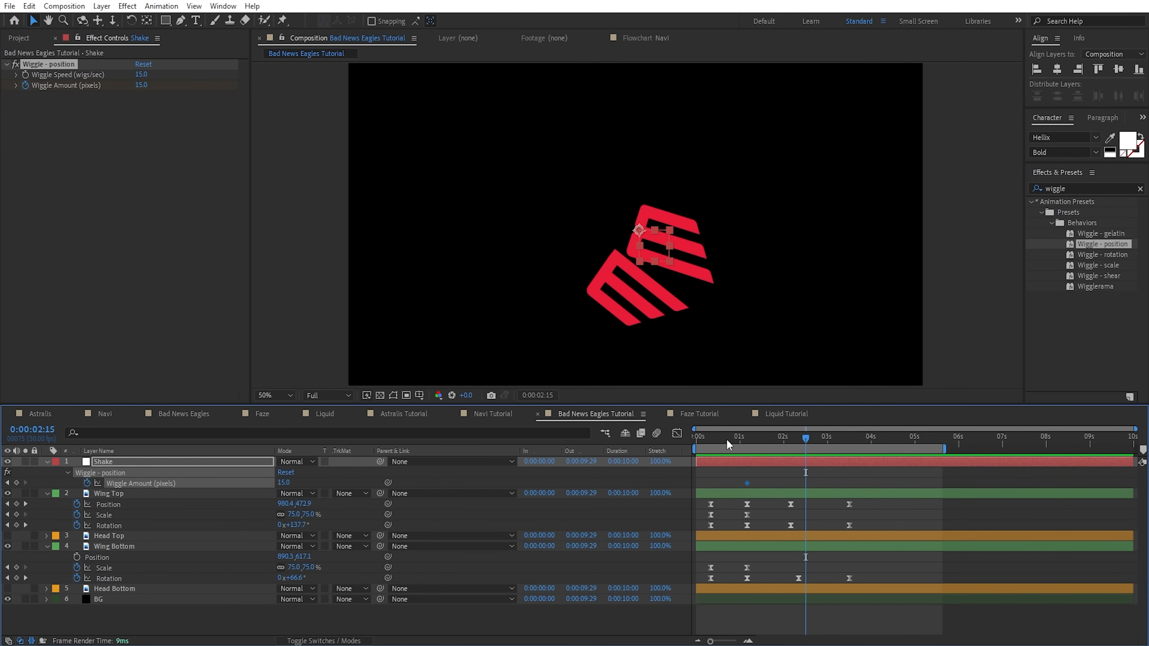
{"action": "mouse_move", "coordinate": [750, 445]}
{"action": "left_mouse_down"}
{"action": "mouse_move", "coordinate": [701, 443]}
{"action": "mouse_move", "coordinate": [746, 455]}
{"action": "left_mouse_up"}
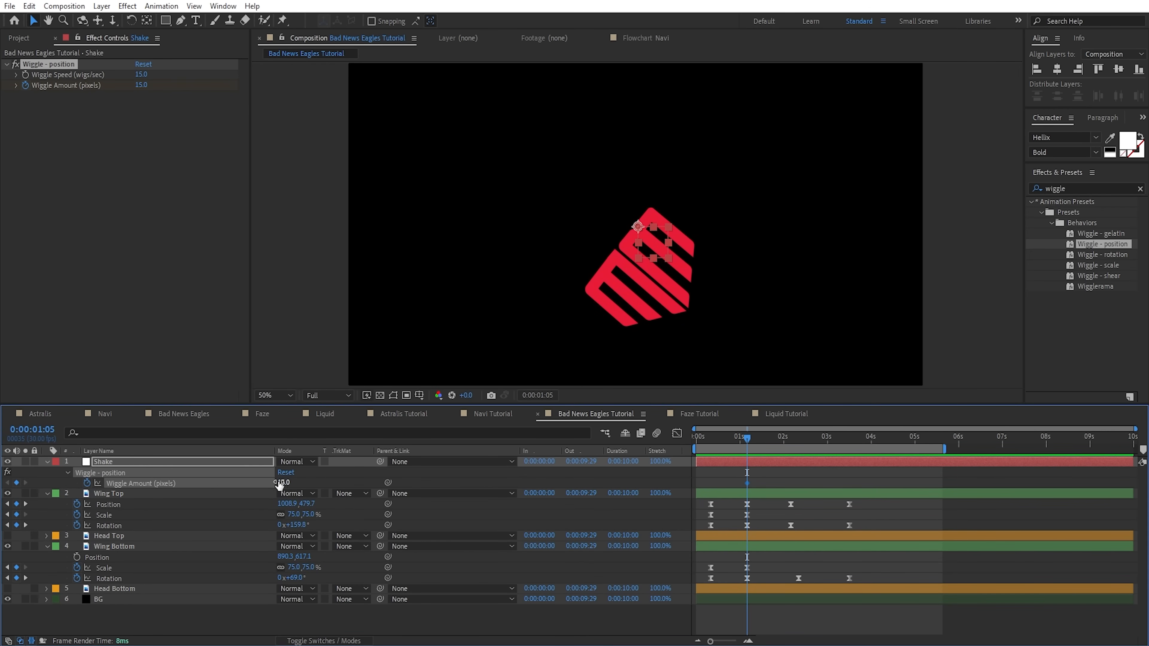
- Hold Shake's Wiggle Amount at 15 with a keyframe at 0:00:02:05 and set it to 0 at 0:00:03:15
{"action": "left_click", "coordinate": [788, 446]}
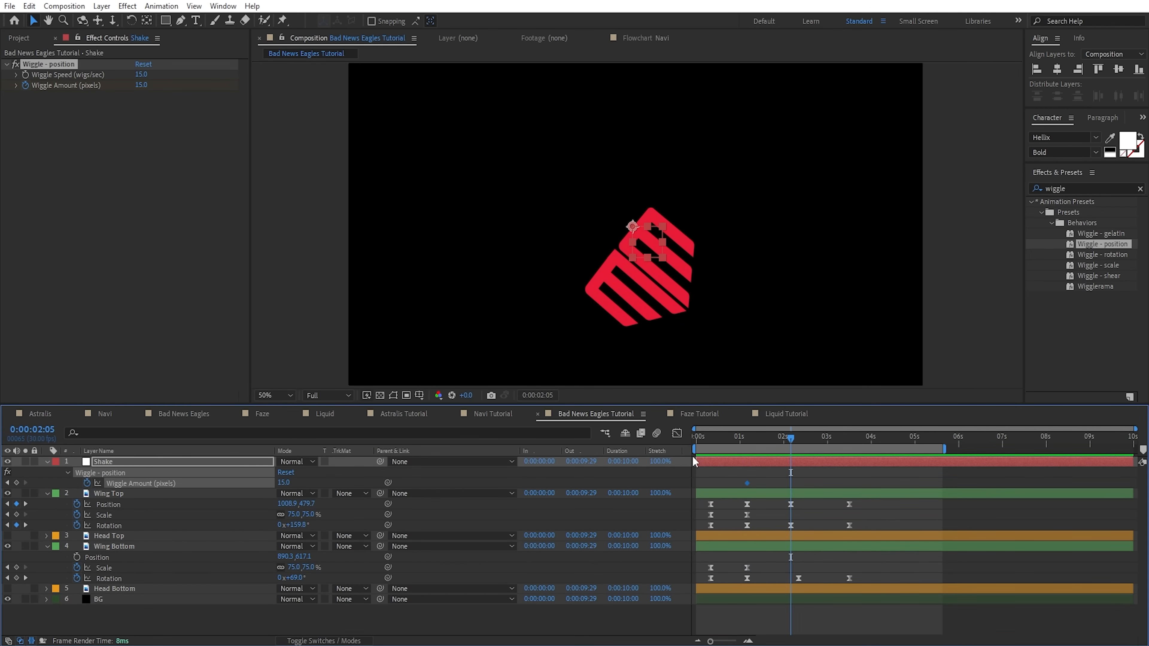
{"action": "left_click_drag", "start_coordinate": [729, 500], "coordinate": [805, 540]}
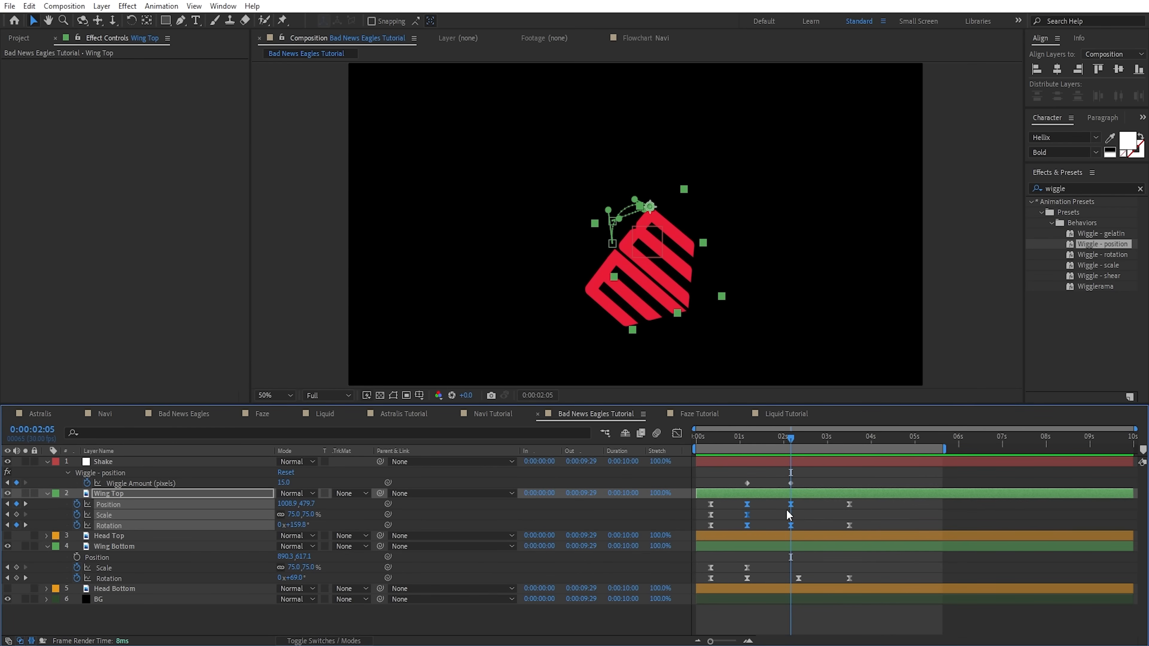
{"action": "left_click", "coordinate": [849, 445]}
{"action": "left_click", "coordinate": [889, 528]}
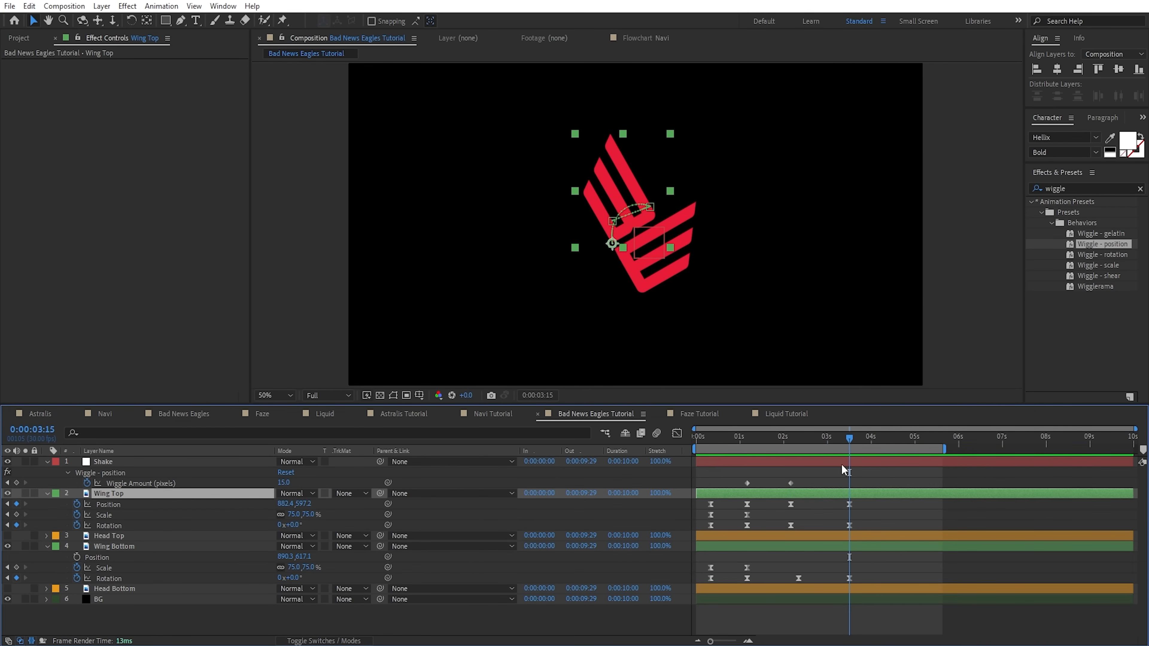
{"action": "left_click", "coordinate": [301, 485]}
{"action": "left_click", "coordinate": [283, 482]}
{"action": "type", "text": "0"}
{"action": "key", "text": "Return"}
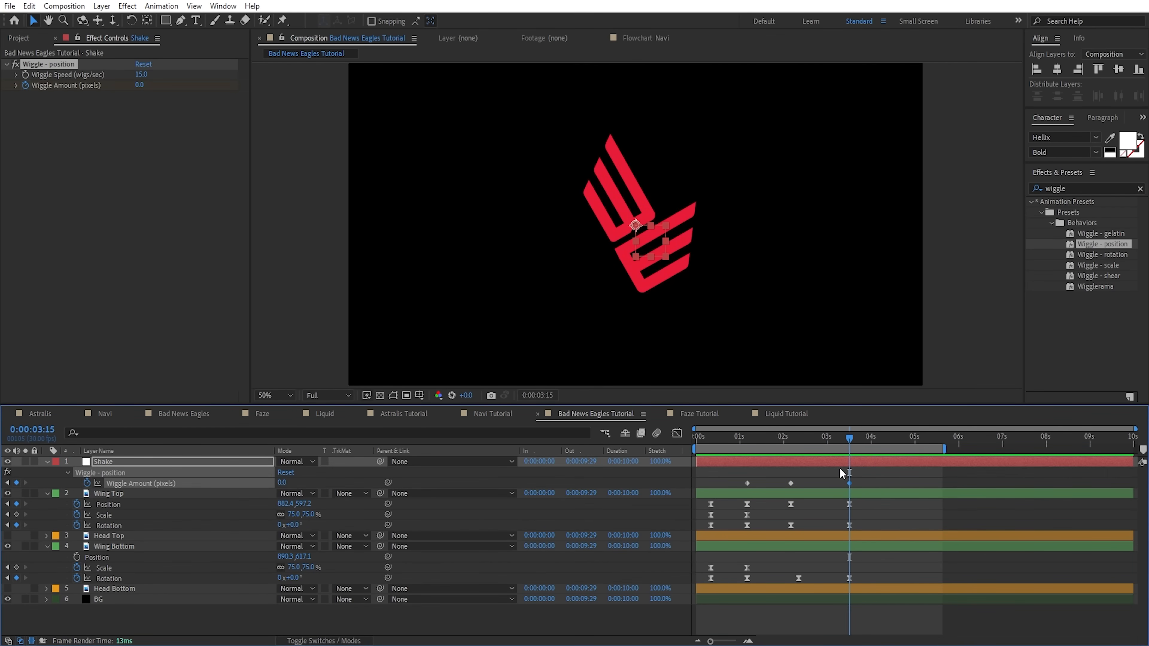
- Set Shake's Wiggle Amount to 0 at 0:00:00:10 and apply Easy Ease to all its keyframes
{"action": "left_click_drag", "start_coordinate": [833, 444], "coordinate": [711, 446]}
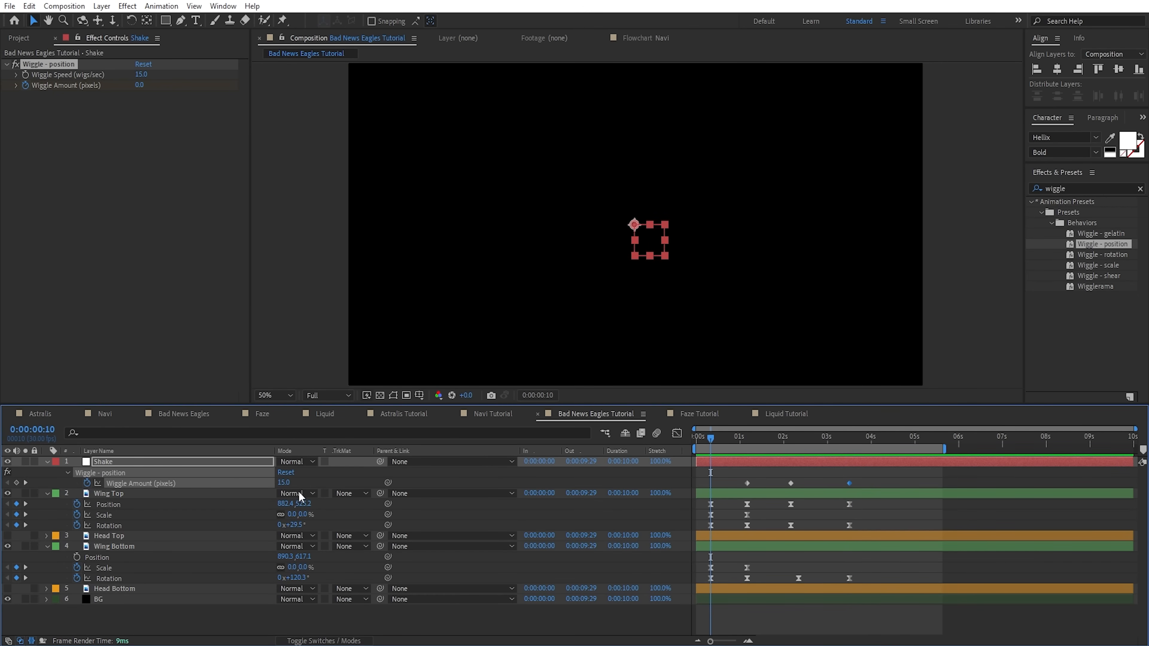
{"action": "left_click", "coordinate": [282, 483]}
{"action": "key", "text": "Return"}
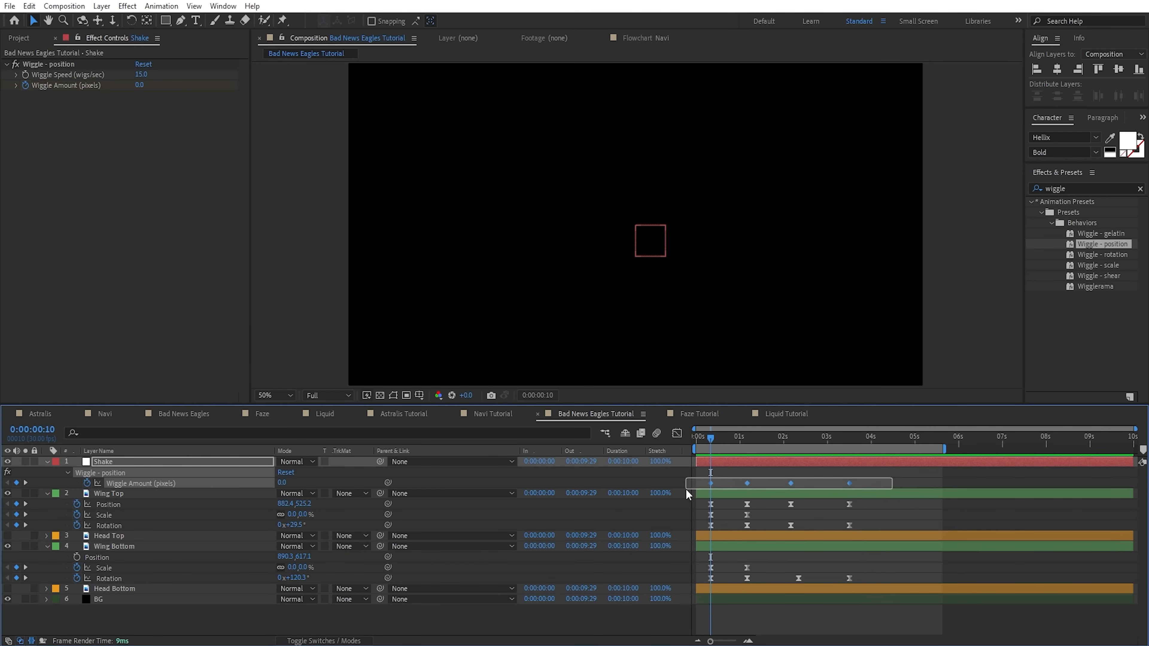
- Set the last Wiggle Amount keyframe's velocity influence to 75% and the 0:00:02:05 keyframe's outgoing influence to 50%
{"action": "right_click", "coordinate": [849, 483]}
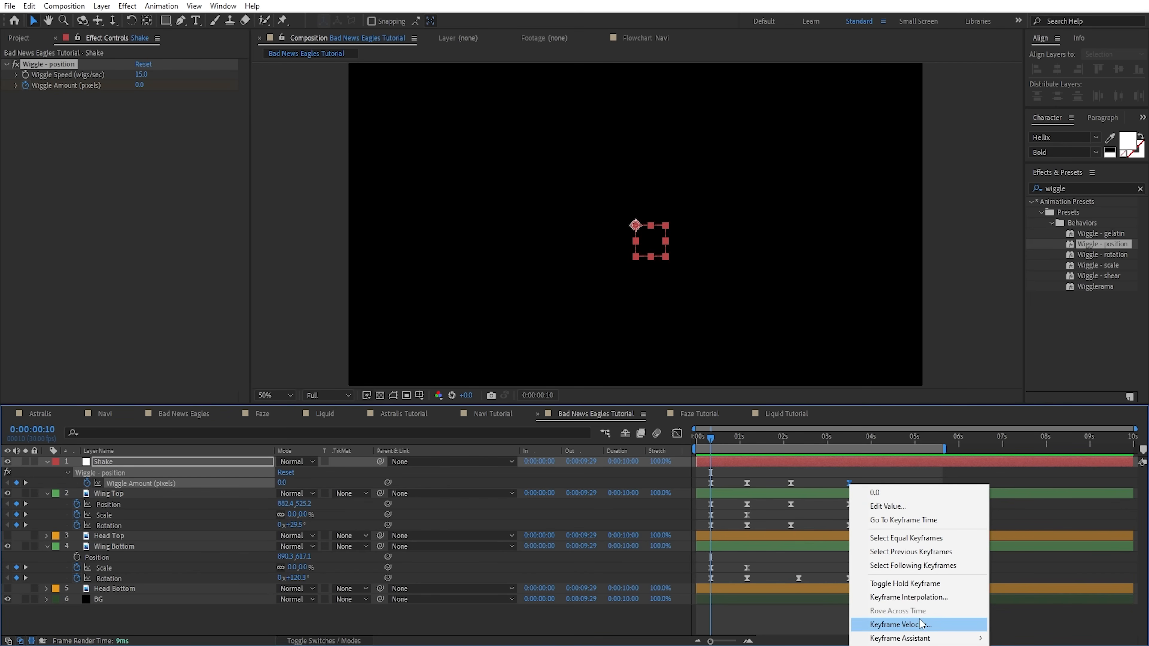
{"action": "left_click", "coordinate": [900, 624]}
{"action": "type", "text": "75"}
{"action": "left_click", "coordinate": [286, 143]}
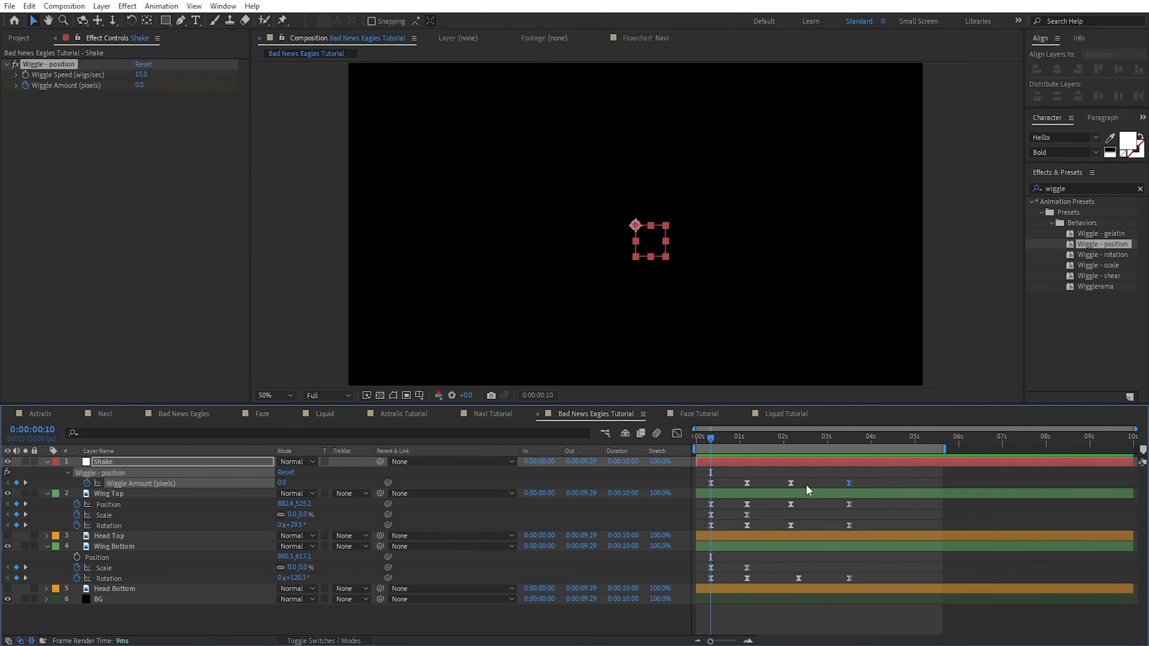
{"action": "right_click", "coordinate": [791, 483]}
{"action": "left_click", "coordinate": [842, 619]}
{"action": "left_click", "coordinate": [287, 81]}
{"action": "type", "text": "75"}
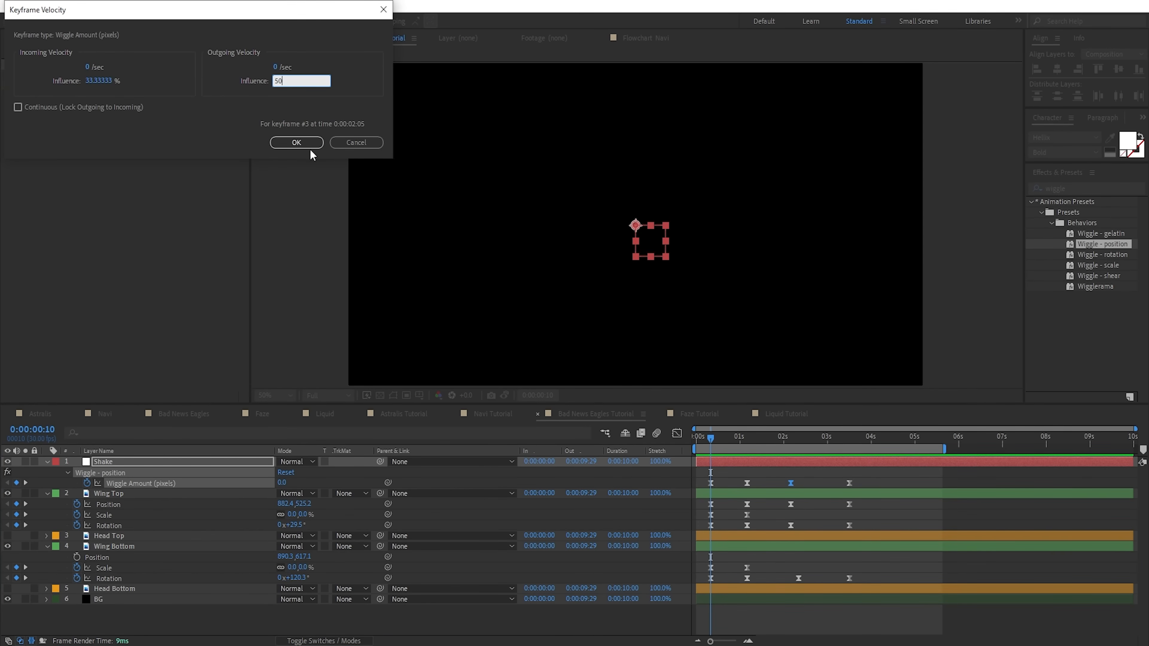
{"action": "left_click", "coordinate": [305, 144]}
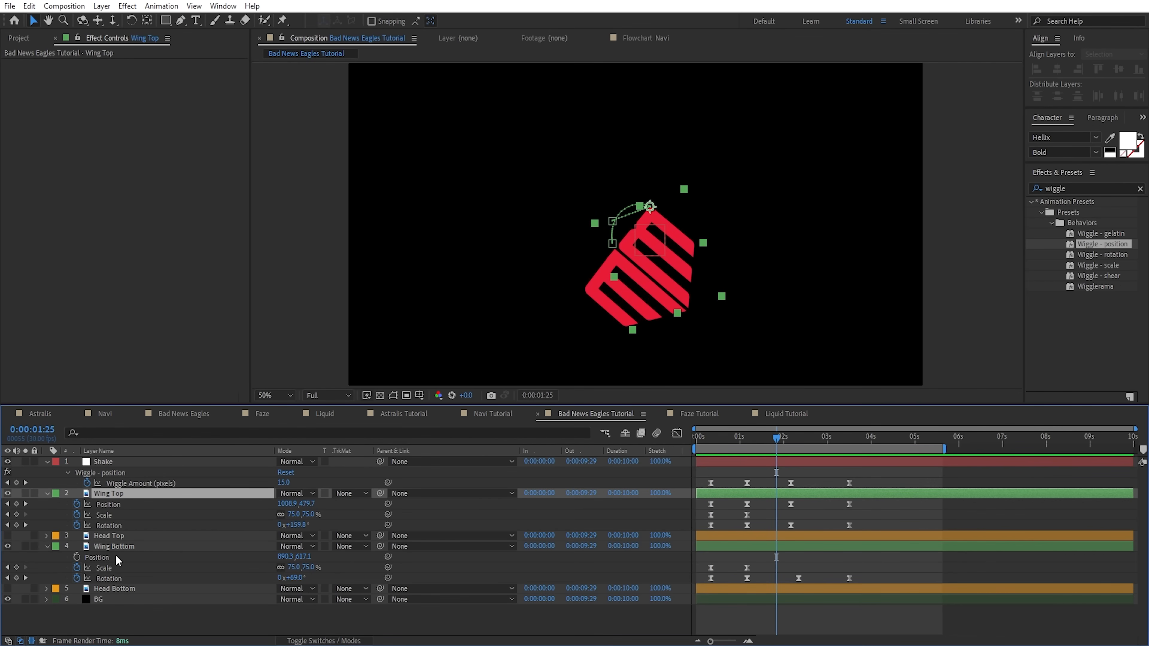
- Parent the Wing Top and Wing Bottom layers to the Shake null and preview the animation
{"action": "left_click", "coordinate": [117, 547], "text": "ctrl"}
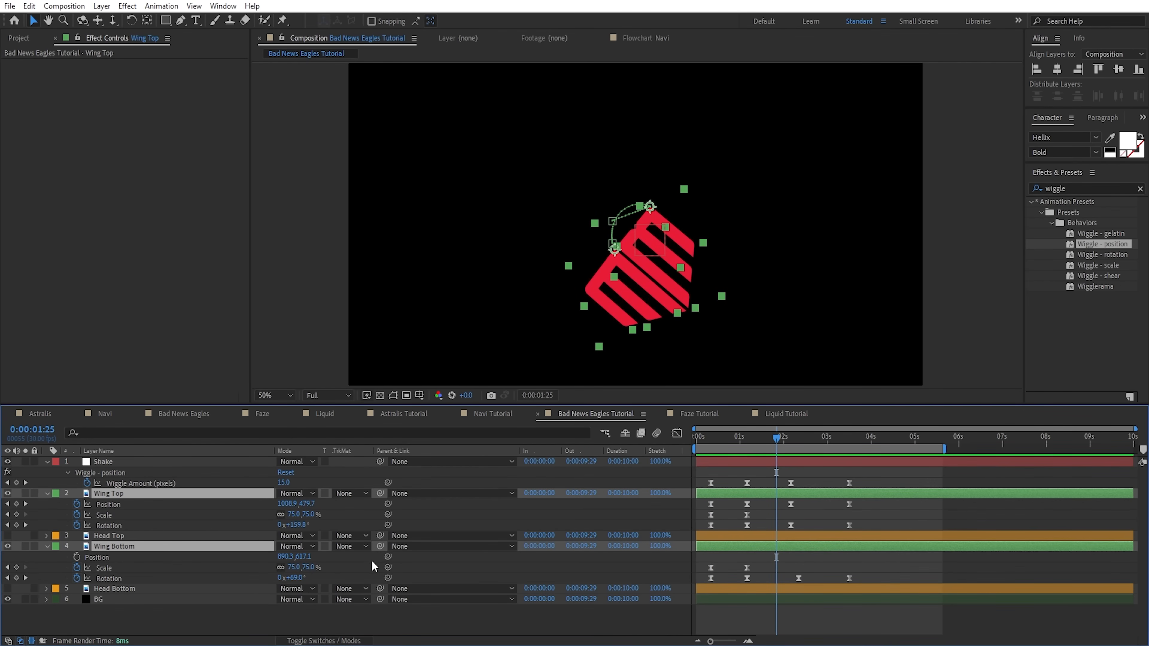
{"action": "left_click_drag", "start_coordinate": [380, 547], "coordinate": [103, 461]}
{"action": "left_click", "coordinate": [833, 460]}
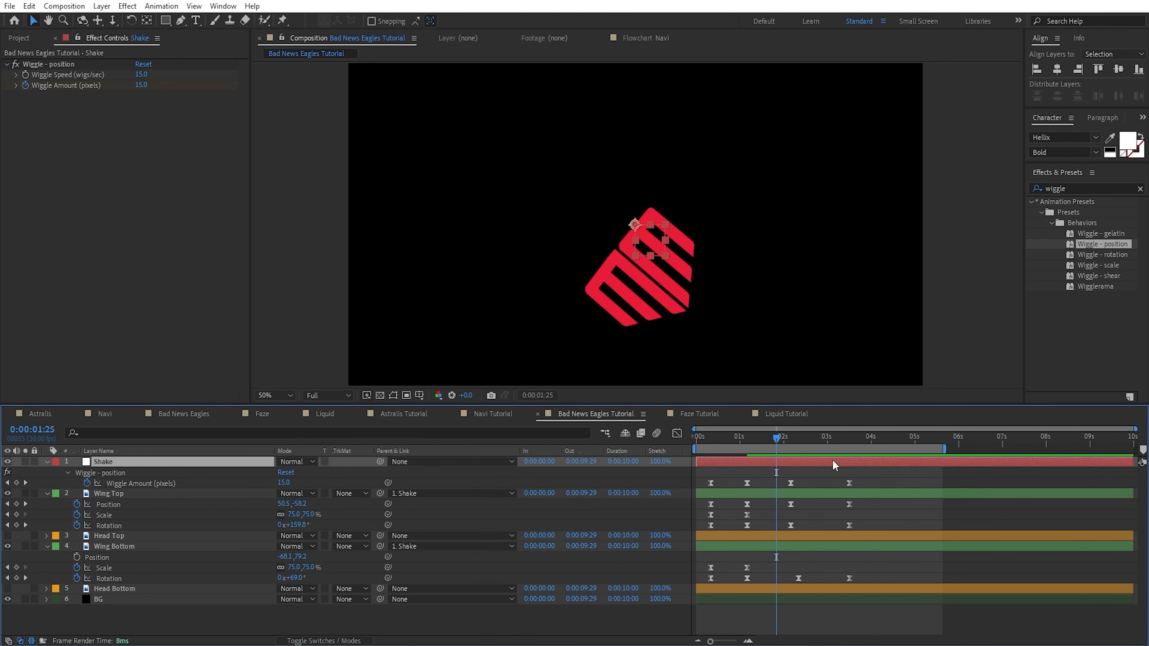
{"action": "key", "text": "space"}
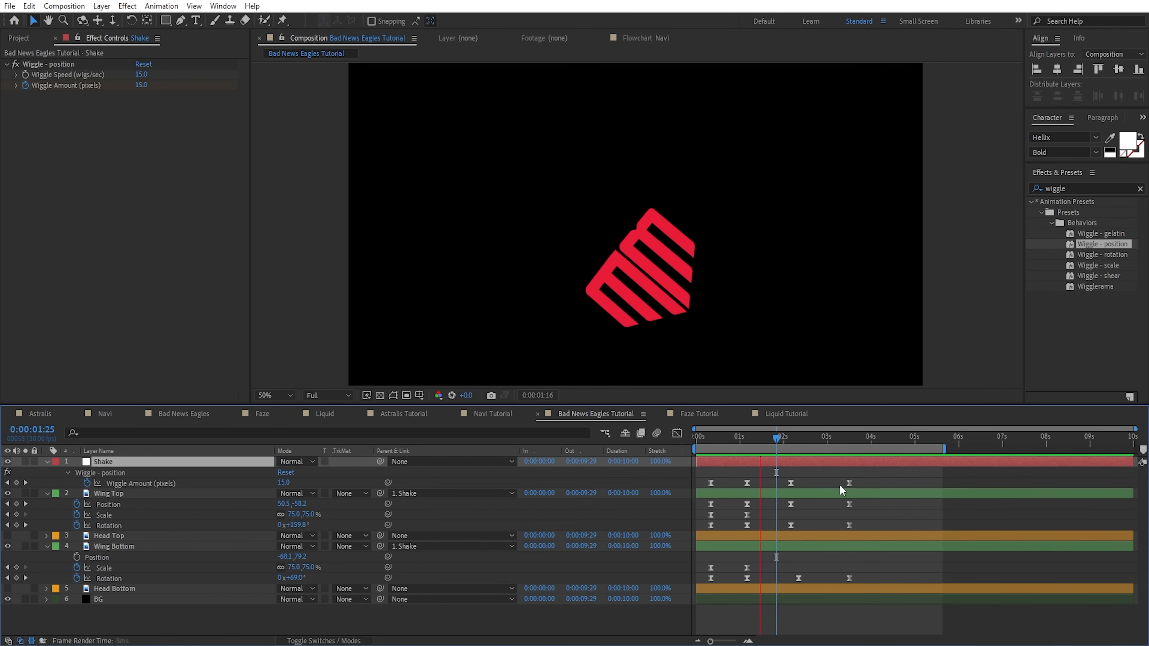
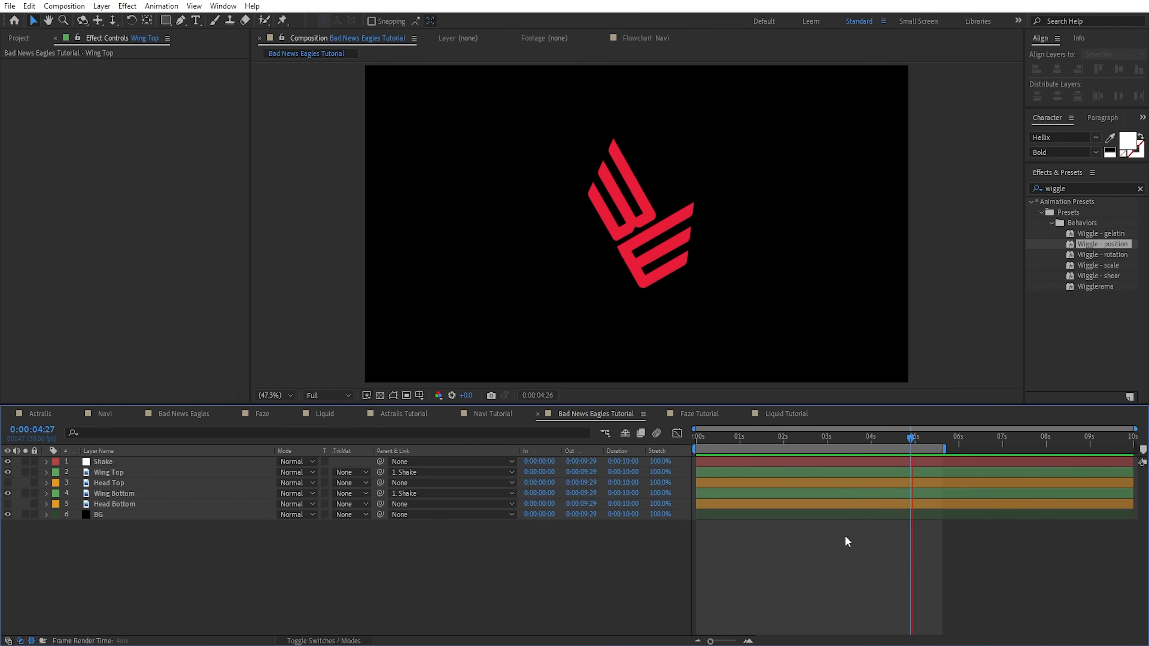
{"action": "key", "text": "space"}
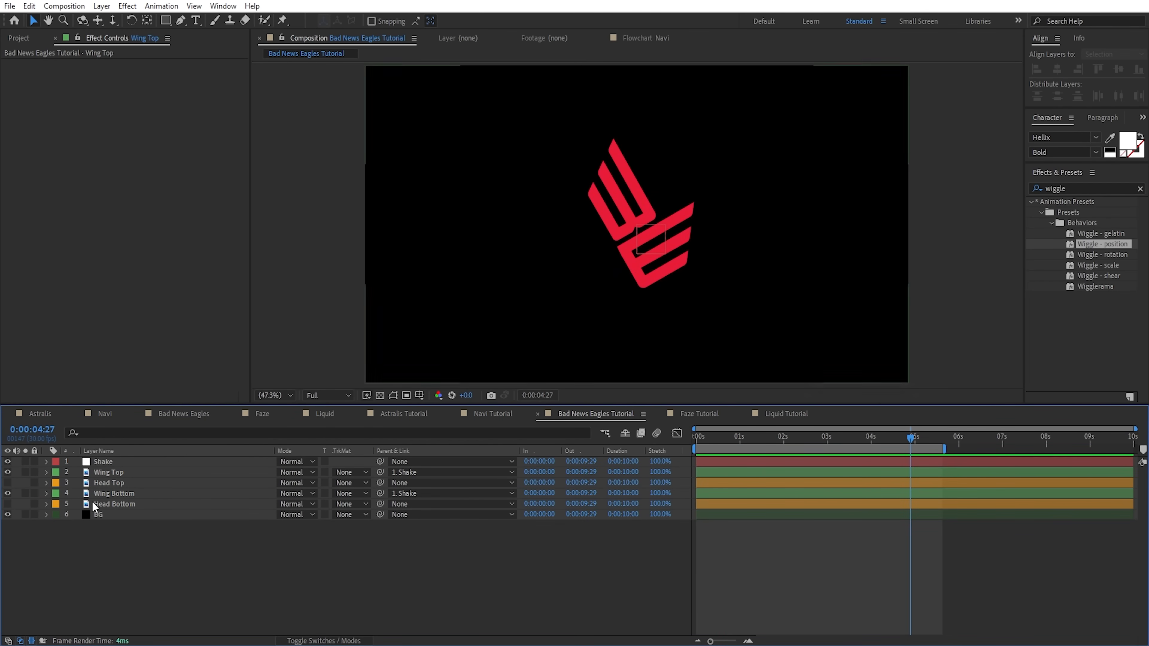
- Make the Head Top and Head Bottom layers visible again
{"action": "left_click", "coordinate": [8, 482]}
{"action": "left_click", "coordinate": [8, 505]}
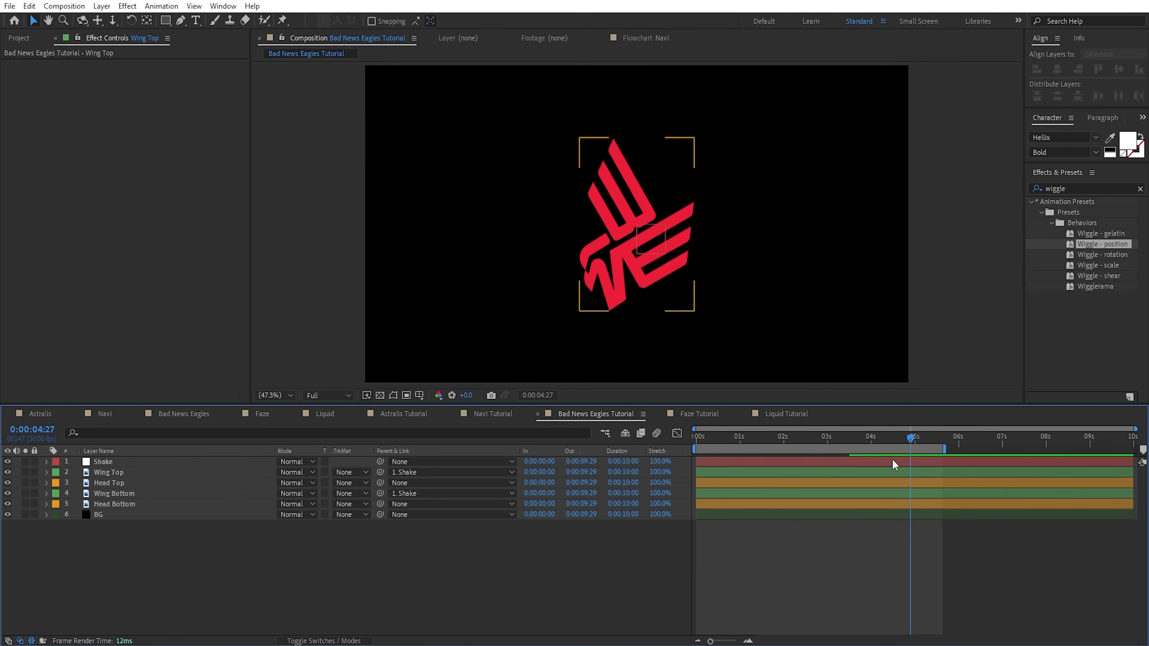
{"action": "left_click_drag", "start_coordinate": [902, 440], "coordinate": [924, 441]}
- Parent Head Bottom to Wing Bottom and Head Top to Wing Top, and scrub to check that the heads follow
{"action": "left_click", "coordinate": [155, 514]}
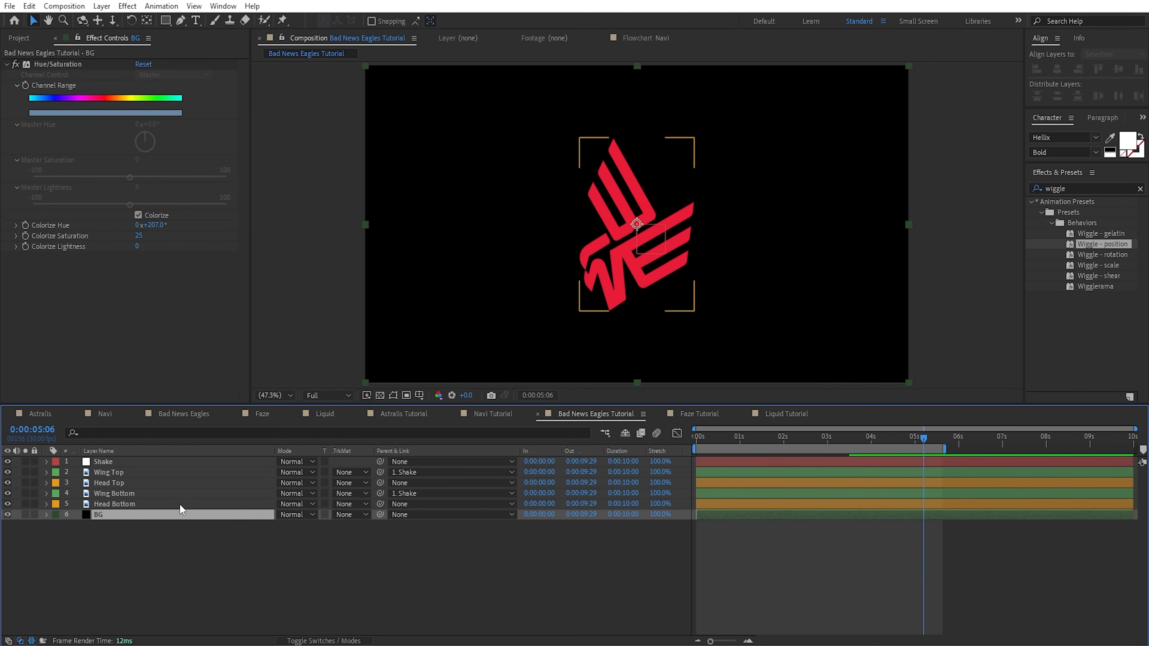
{"action": "left_click", "coordinate": [181, 504]}
{"action": "left_click_drag", "start_coordinate": [380, 505], "coordinate": [200, 494]}
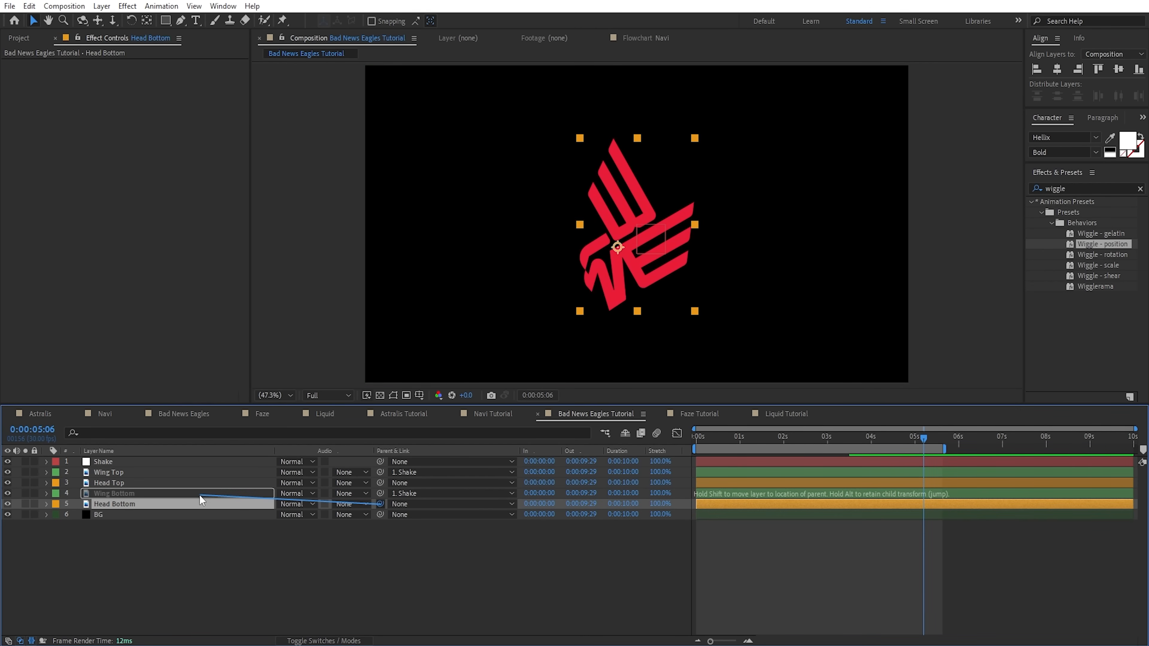
{"action": "left_click", "coordinate": [142, 483]}
{"action": "left_click_drag", "start_coordinate": [384, 482], "coordinate": [196, 472]}
{"action": "left_click", "coordinate": [606, 605]}
{"action": "left_click_drag", "start_coordinate": [864, 442], "coordinate": [781, 445]}
- Keyframe Head Top's Scale at 100% at 0:00:02:15 and at 0:00:03:05
{"action": "left_click_drag", "start_coordinate": [737, 452], "coordinate": [788, 439]}
{"action": "key", "text": "u"}
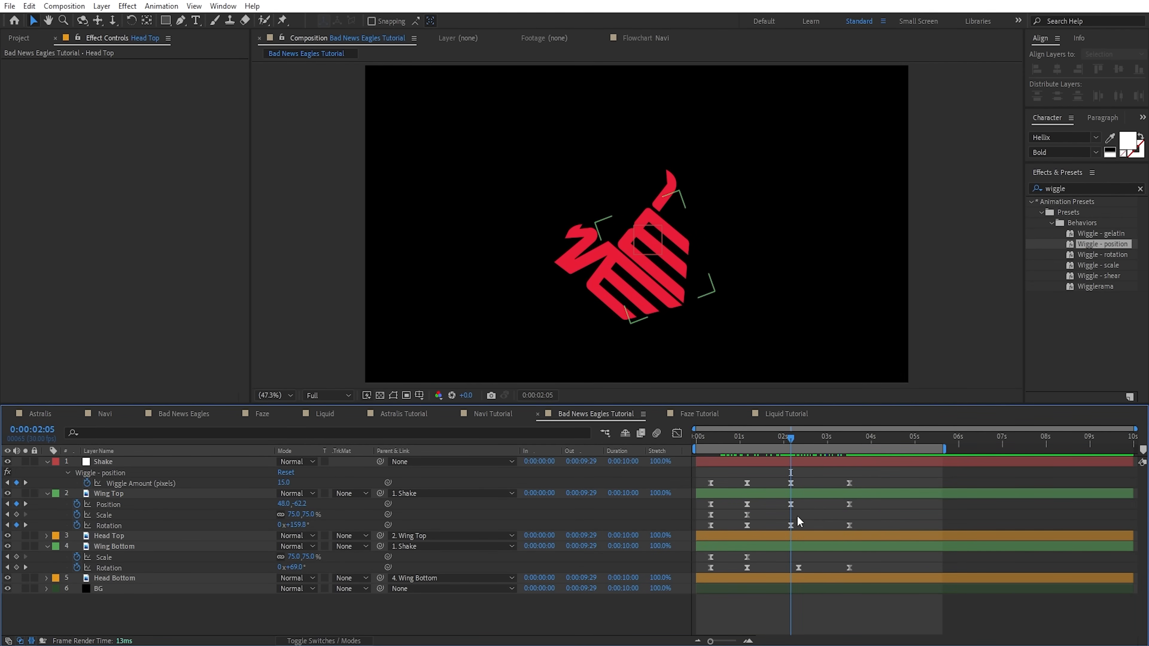
{"action": "key", "text": "shift+Page_Down"}
{"action": "left_click", "coordinate": [108, 536]}
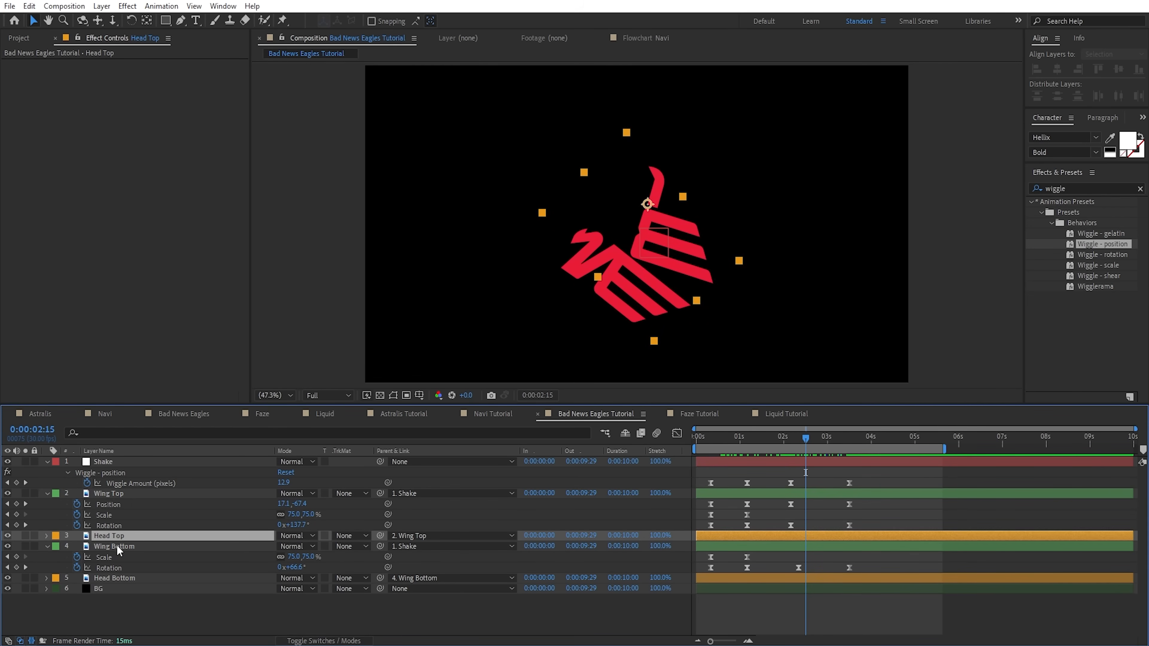
{"action": "key", "text": "alt+shift+s"}
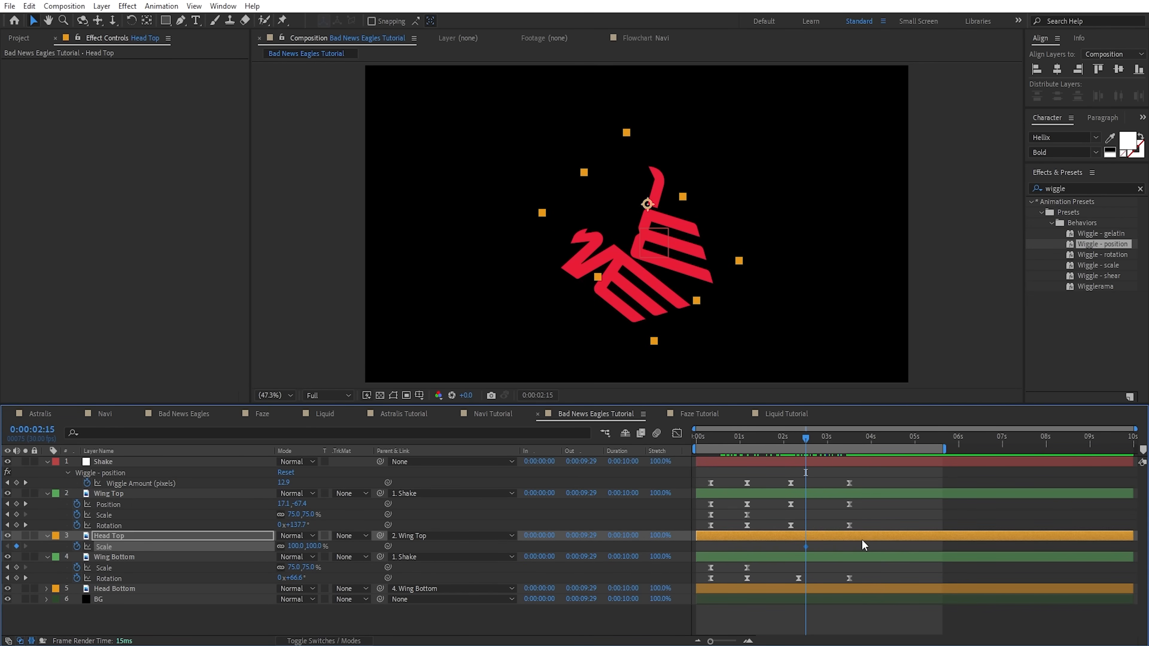
{"action": "key", "text": "shift+Page_Down"}
{"action": "key", "text": "shift+Page_Down"}
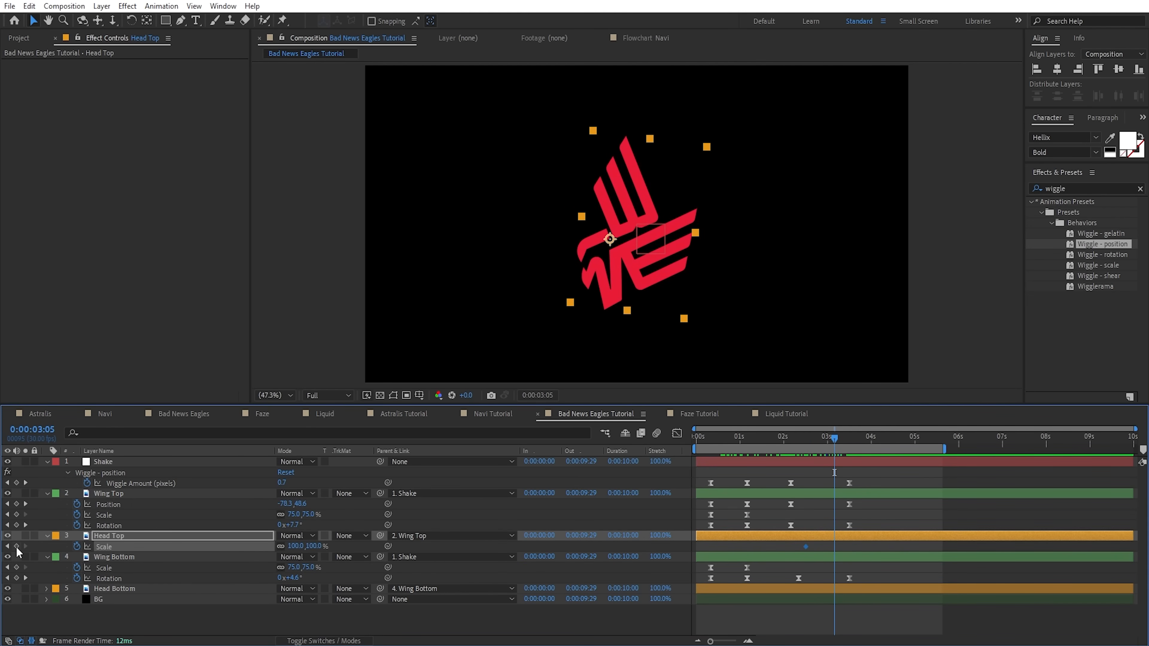
- Keyframe Head Bottom's Scale at 100% at 0:00:02:20 and at 0:00:03:10
{"action": "left_click", "coordinate": [799, 440]}
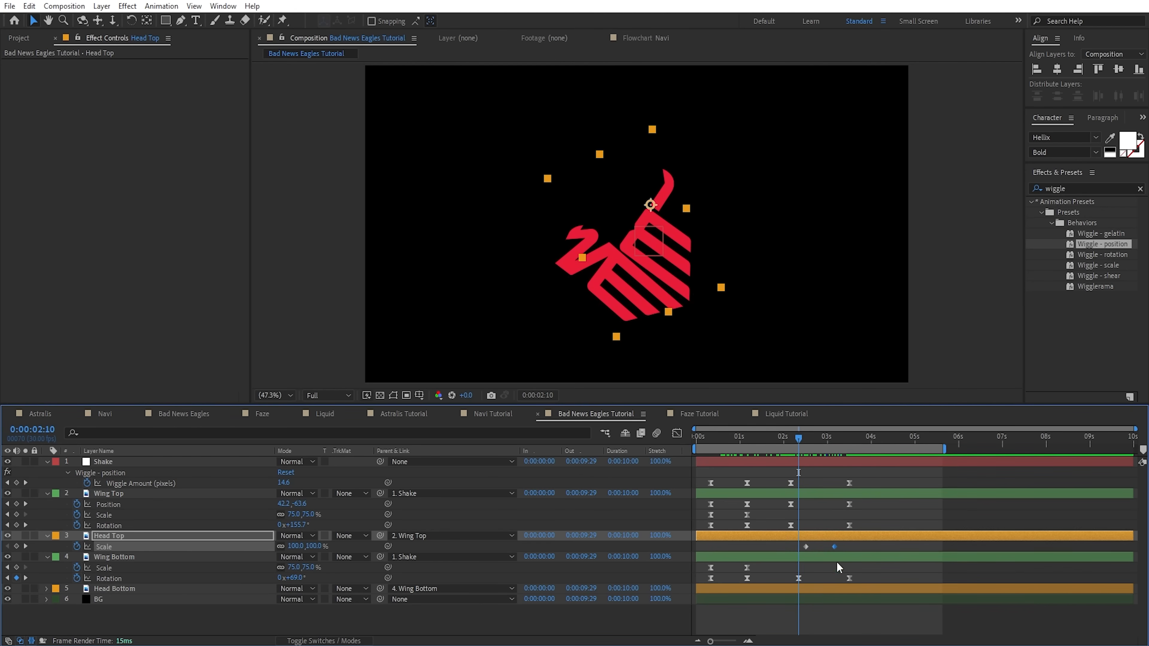
{"action": "key", "text": "shift+Page_Down"}
{"action": "left_click", "coordinate": [114, 589]}
{"action": "key", "text": "s"}
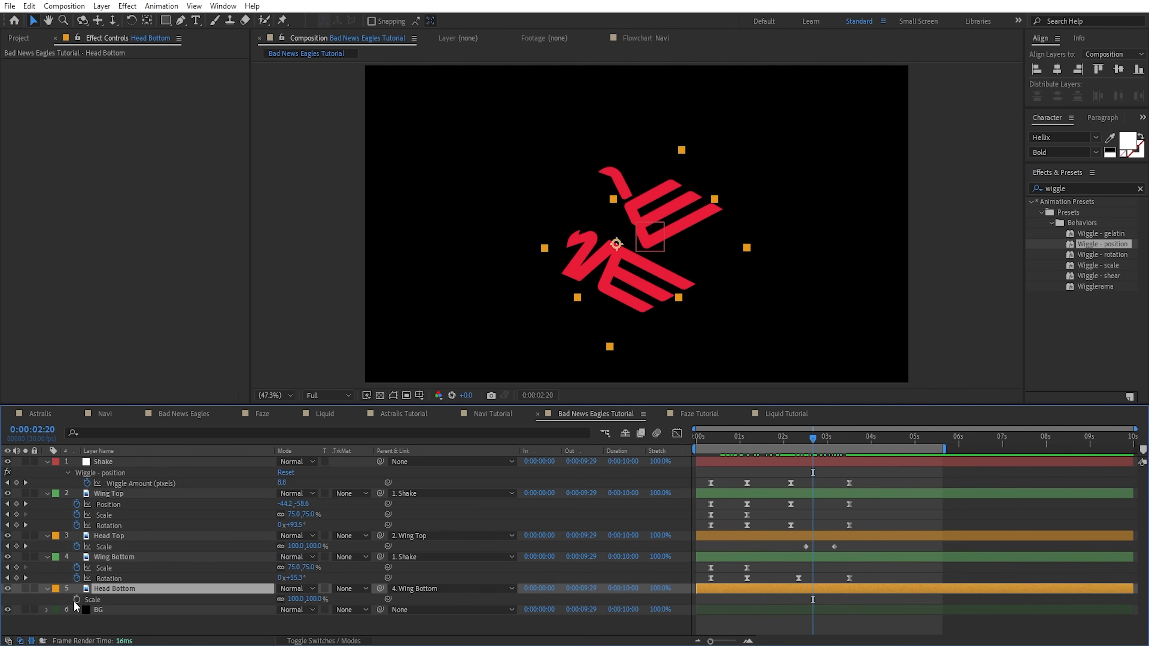
{"action": "left_click", "coordinate": [77, 600]}
{"action": "key", "text": "shift+Page_Down"}
{"action": "key", "text": "shift+Page_Down"}
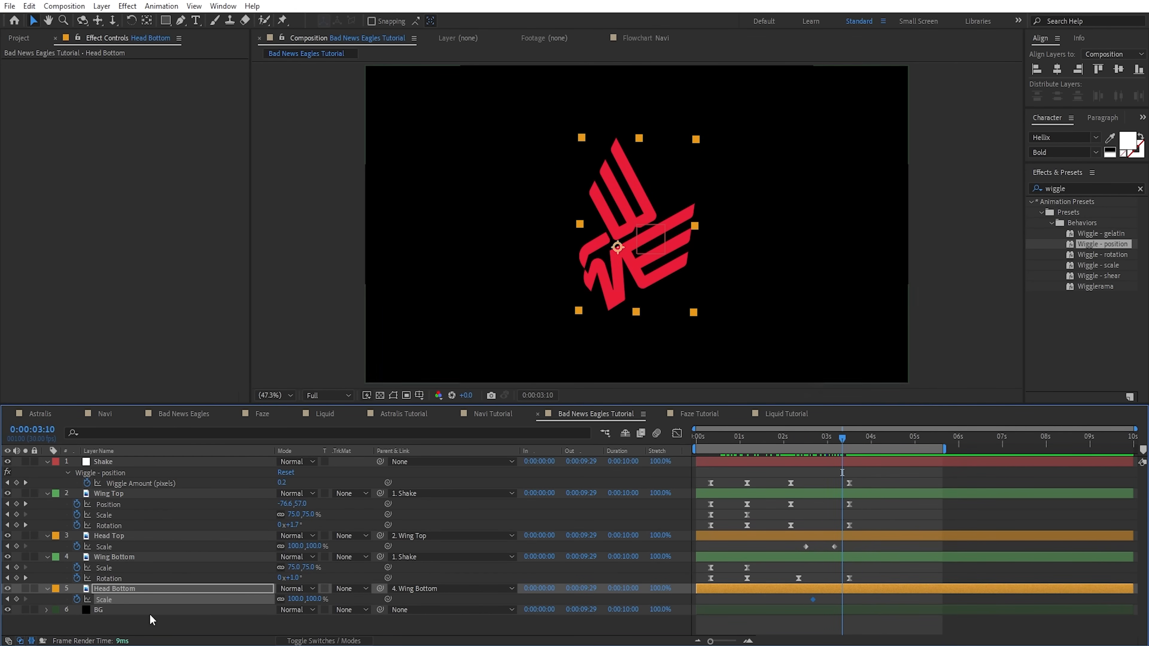
{"action": "left_click", "coordinate": [16, 599]}
- Set Head Bottom's Scale to 0% at 0:00:02:20 and Head Top's Scale to 0% at 0:00:02:15
{"action": "left_click", "coordinate": [813, 445]}
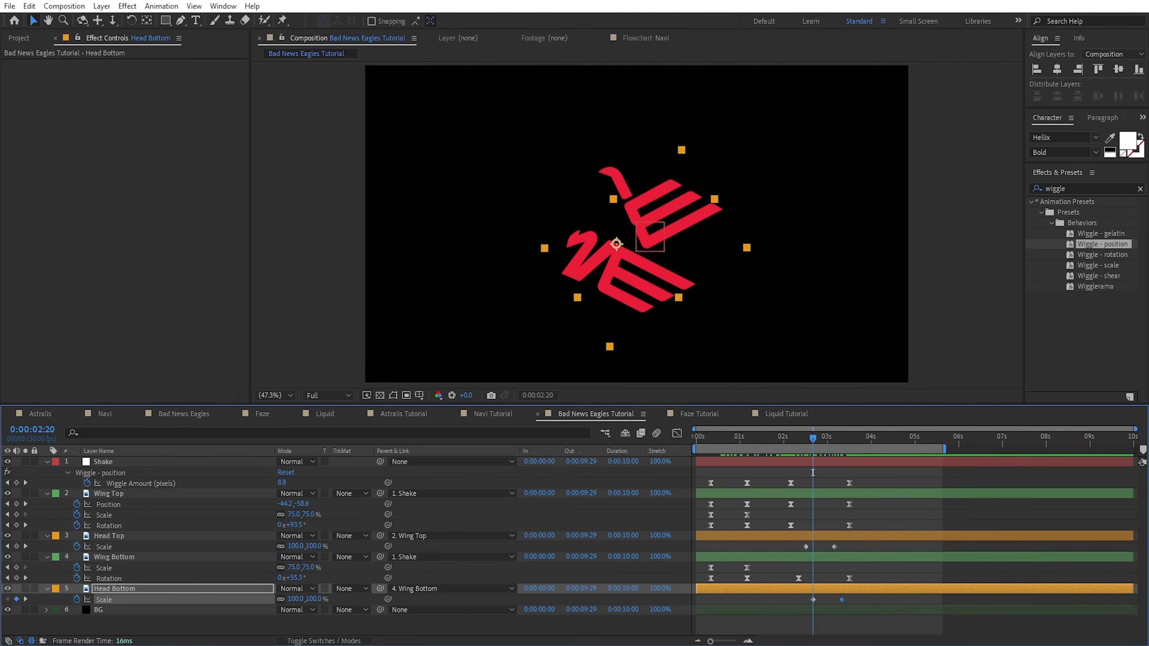
{"action": "left_click", "coordinate": [295, 599]}
{"action": "type", "text": "0"}
{"action": "left_click", "coordinate": [806, 443]}
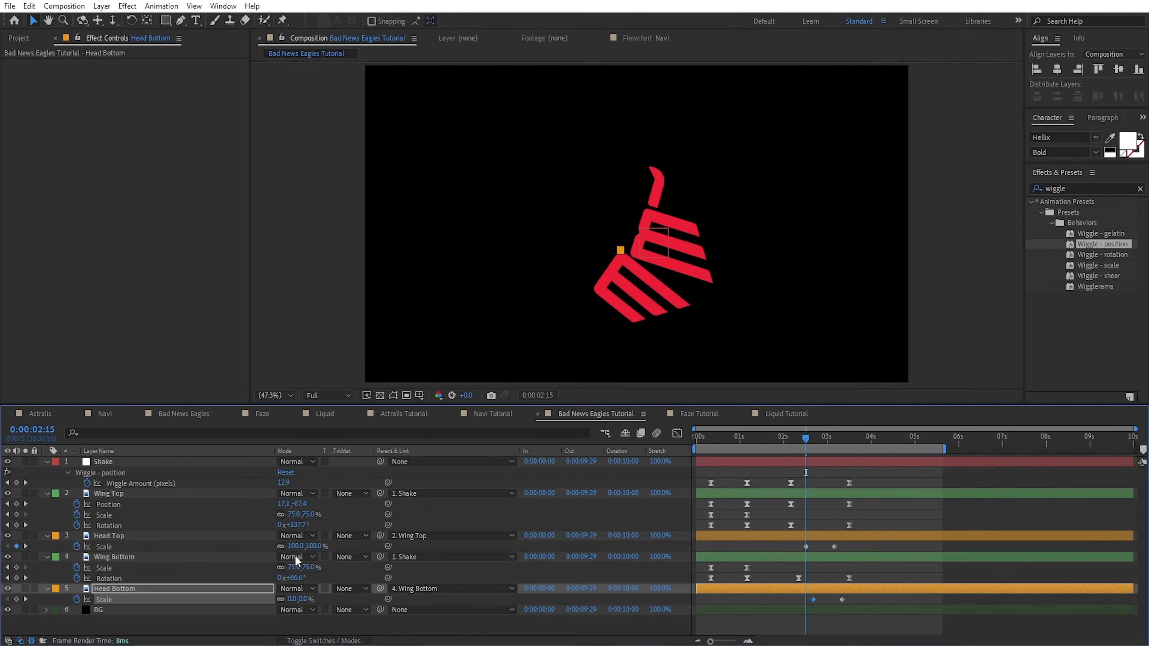
{"action": "left_click", "coordinate": [301, 546]}
{"action": "type", "text": "0"}
{"action": "key", "text": "Return"}
- Easy-ease the Scale keyframes of both head layers, with 75% incoming influence on the two end keyframes, and preview the animation
{"action": "left_click_drag", "start_coordinate": [842, 544], "coordinate": [806, 612]}
{"action": "key", "text": "F9"}
{"action": "left_click_drag", "start_coordinate": [827, 546], "coordinate": [847, 610]}
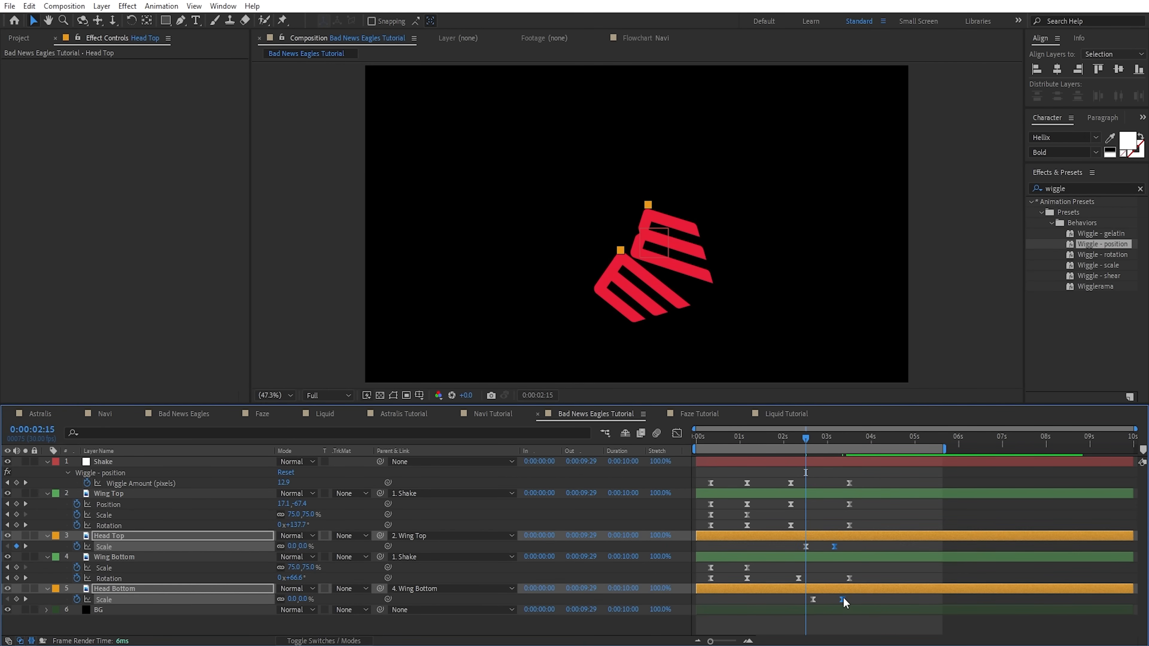
{"action": "right_click", "coordinate": [843, 599]}
{"action": "left_click", "coordinate": [863, 575]}
{"action": "left_click", "coordinate": [91, 95]}
{"action": "type", "text": "75"}
{"action": "left_click", "coordinate": [297, 193]}
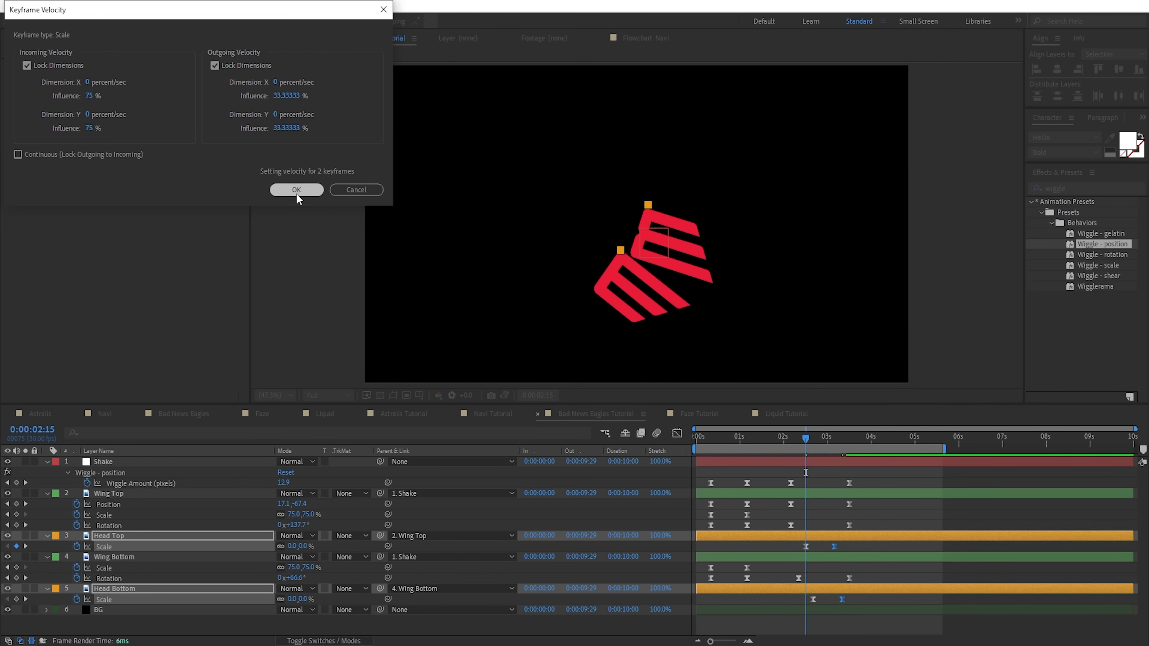
{"action": "key", "text": "space"}
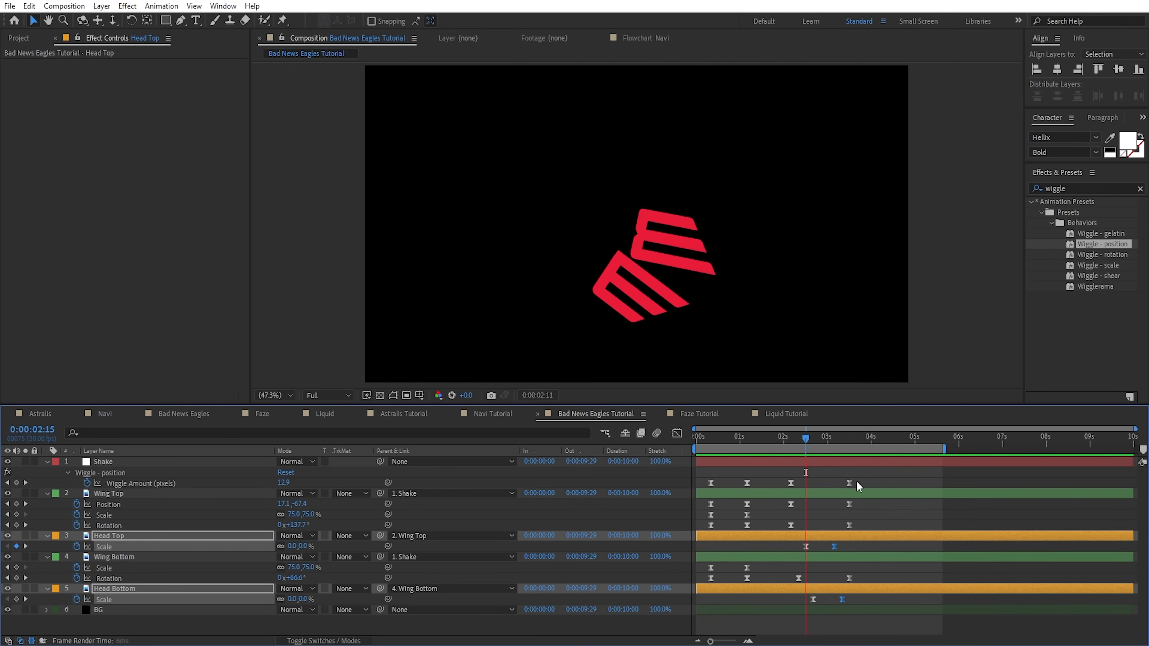
- Start Position keyframing on the Shake null, with a keyframe in line with Wing Top's last keyframes, and return to 0:00:02:05
{"action": "left_click", "coordinate": [857, 484]}
{"action": "left_click_drag", "start_coordinate": [869, 440], "coordinate": [792, 478]}
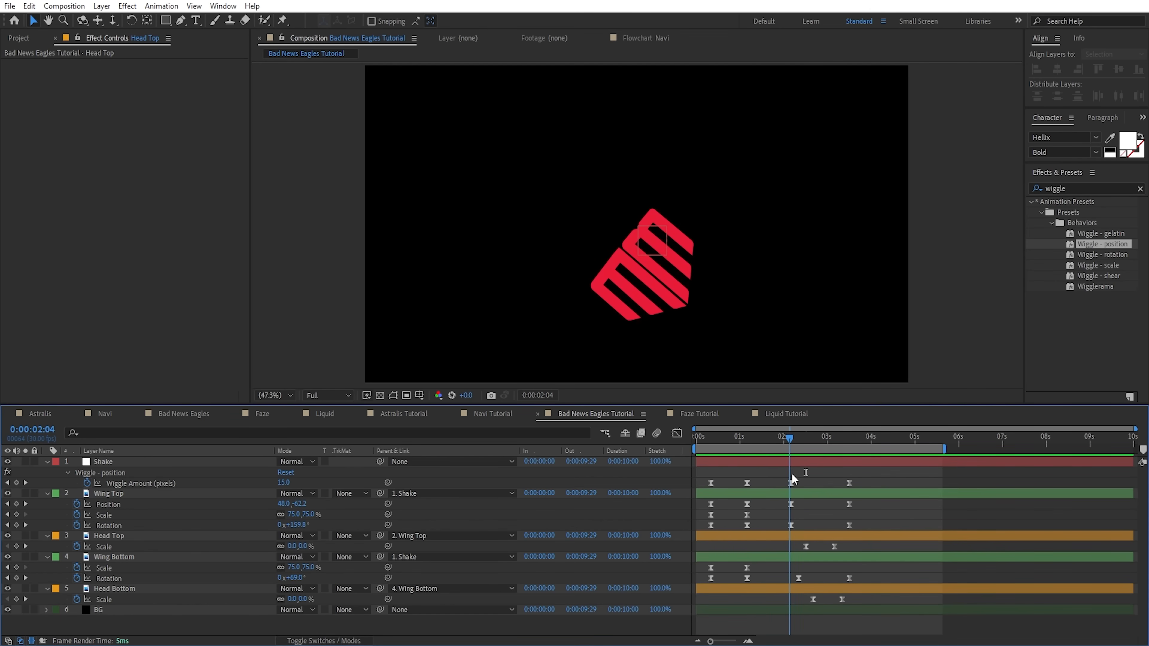
{"action": "scroll", "coordinate": [668, 232], "scroll_direction": "down", "scroll_amount": 2}
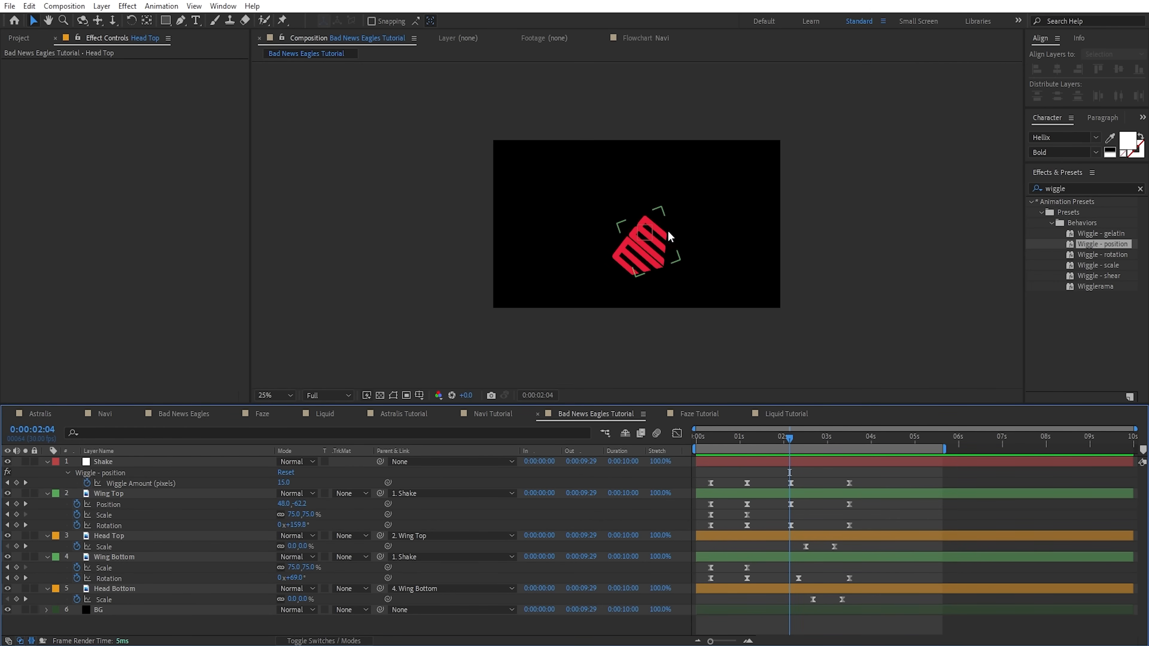
{"action": "scroll", "coordinate": [732, 194], "scroll_direction": "up", "scroll_amount": 2}
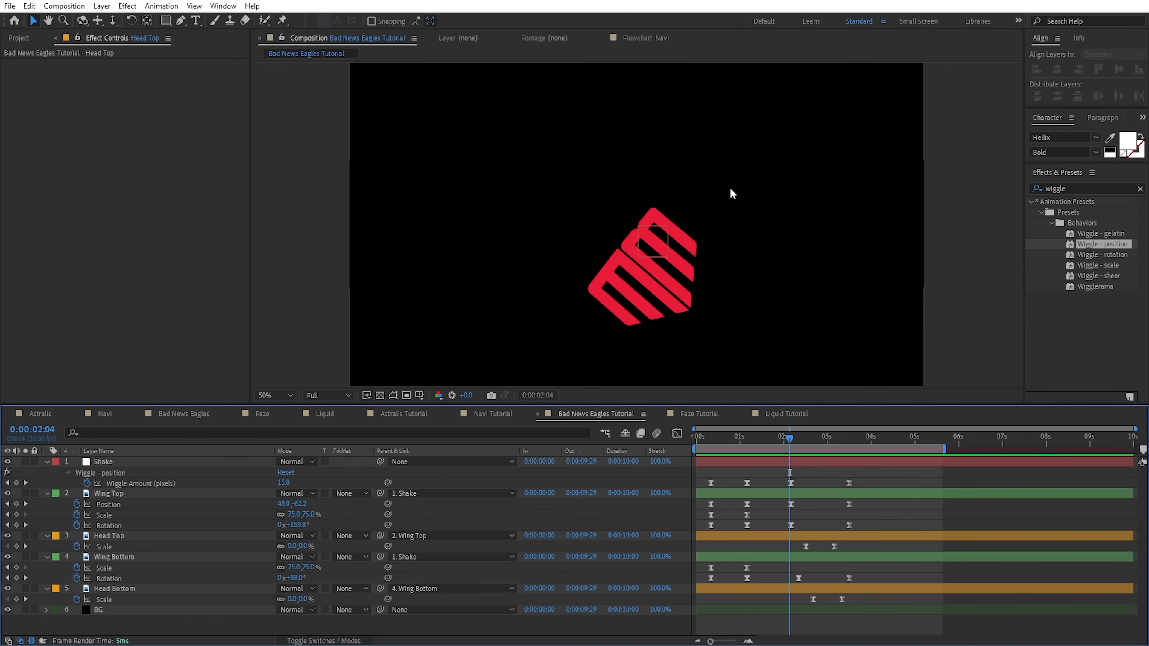
{"action": "left_click", "coordinate": [125, 463]}
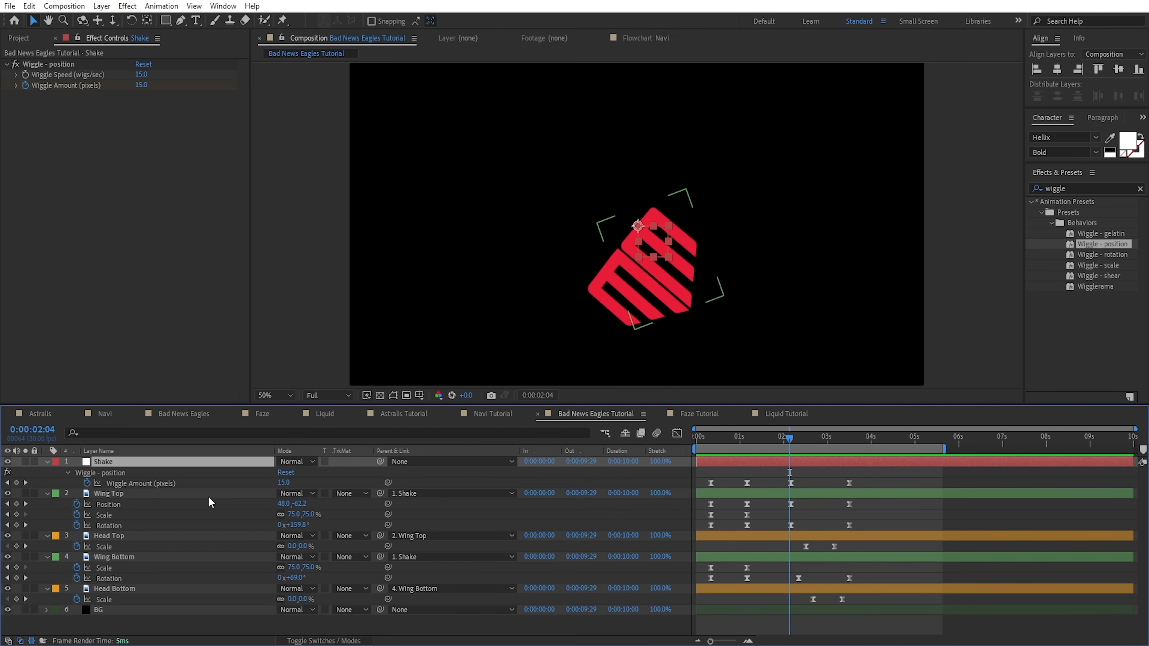
{"action": "key", "text": "p"}
{"action": "left_click", "coordinate": [77, 473]}
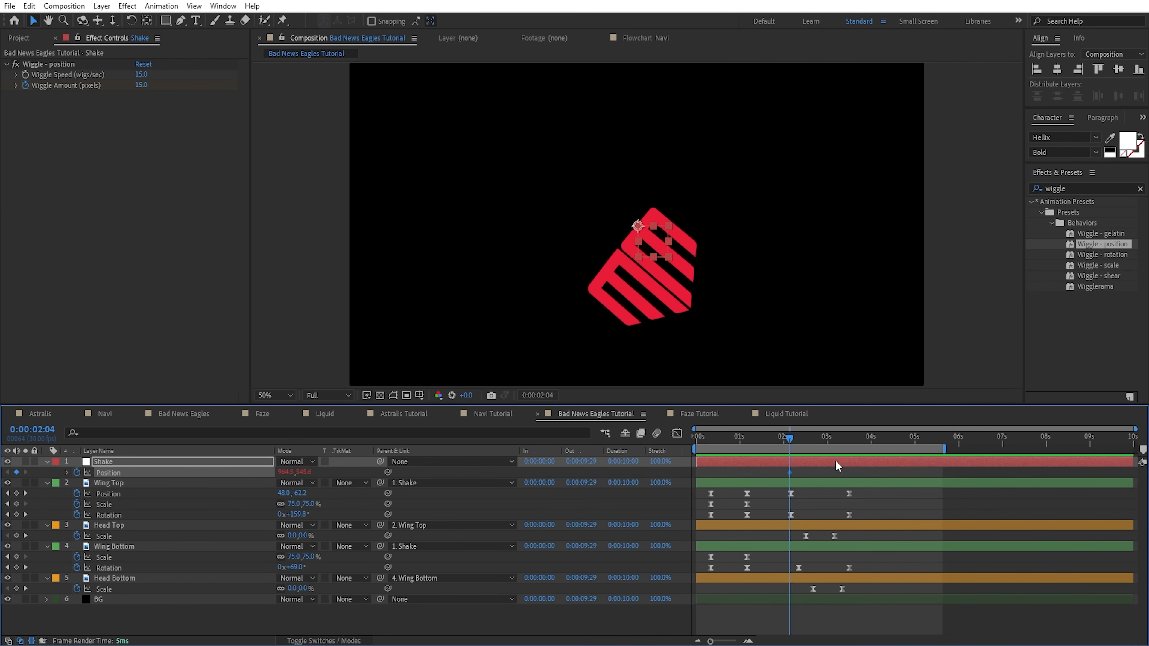
{"action": "left_click", "coordinate": [850, 440]}
{"action": "left_click_drag", "start_coordinate": [790, 473], "coordinate": [781, 445]}
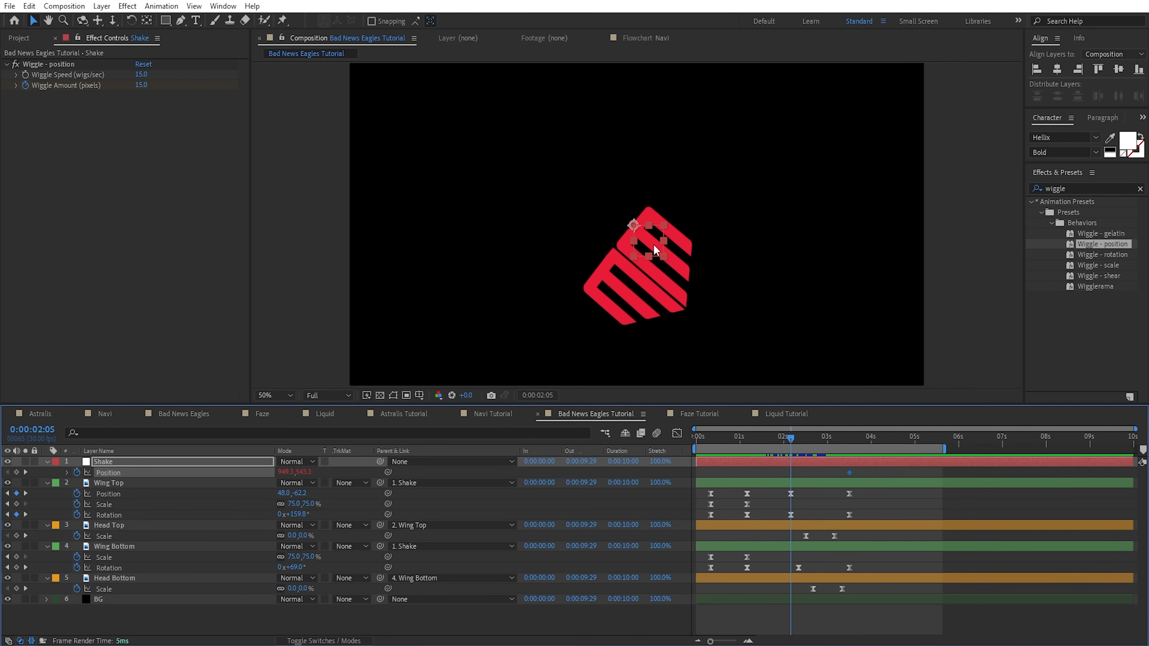
- Raise the Shake null at 0:00:02:05 so the folded logo sits closer to the composition's vertical middle
{"action": "left_click_drag", "start_coordinate": [654, 245], "coordinate": [654, 220]}
{"action": "scroll", "coordinate": [654, 219], "scroll_direction": "down", "scroll_amount": 1}
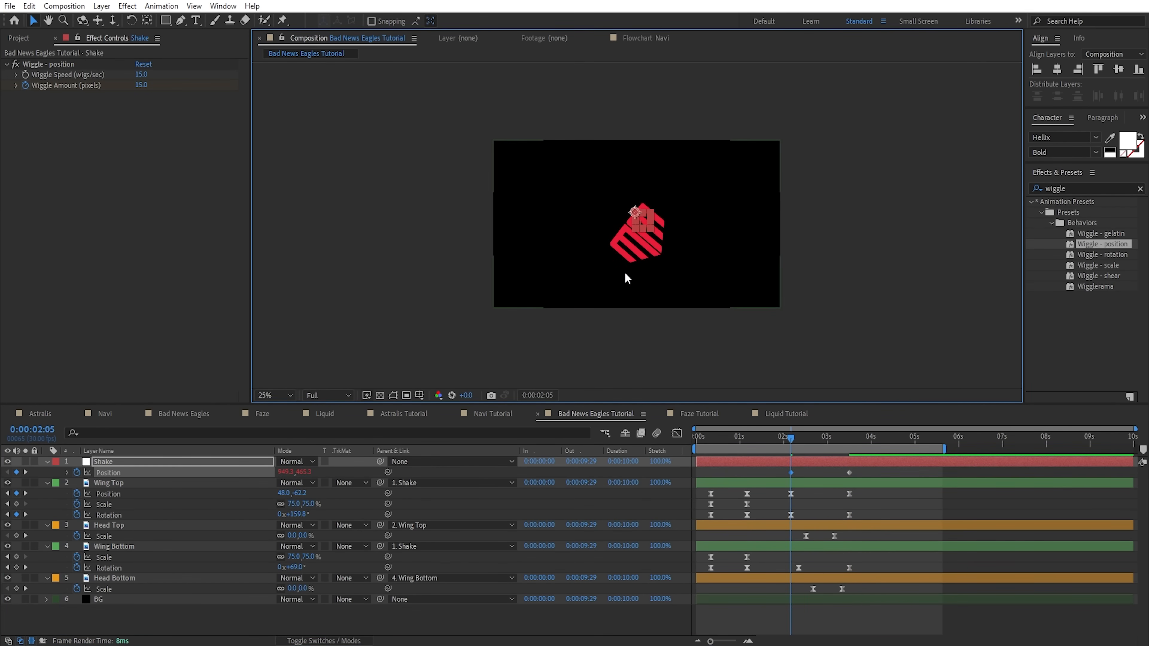
{"action": "key", "text": "Up"}
{"action": "key", "text": "Up"}
{"action": "key", "text": "Up"}
{"action": "key", "text": "Up"}
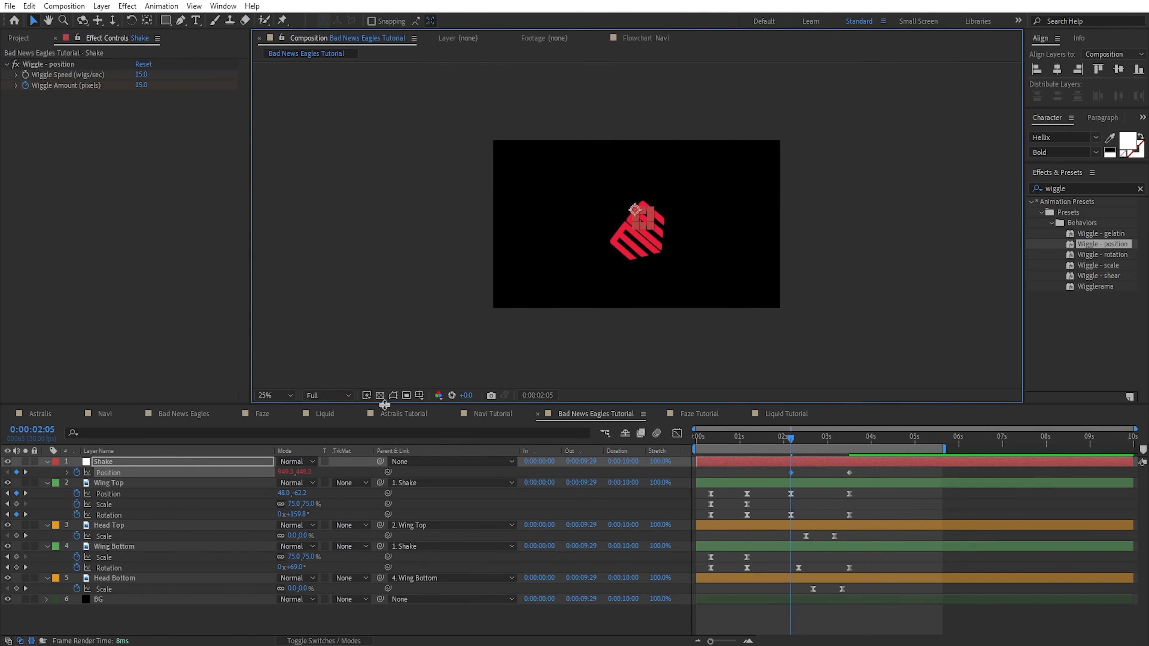
- Show the title/action-safe guides in the composition view and hide the layer controls
{"action": "left_click", "coordinate": [419, 395]}
{"action": "left_click", "coordinate": [452, 409]}
{"action": "scroll", "coordinate": [682, 271], "scroll_direction": "up", "scroll_amount": 1}
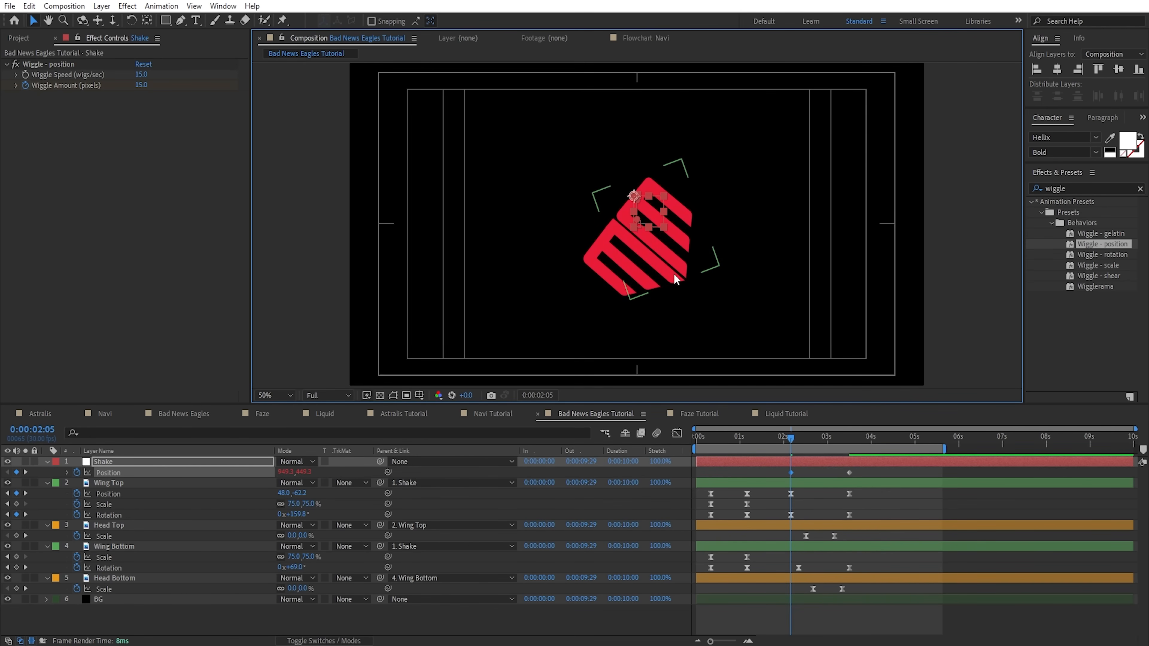
{"action": "key", "text": "ctrl+shift+h"}
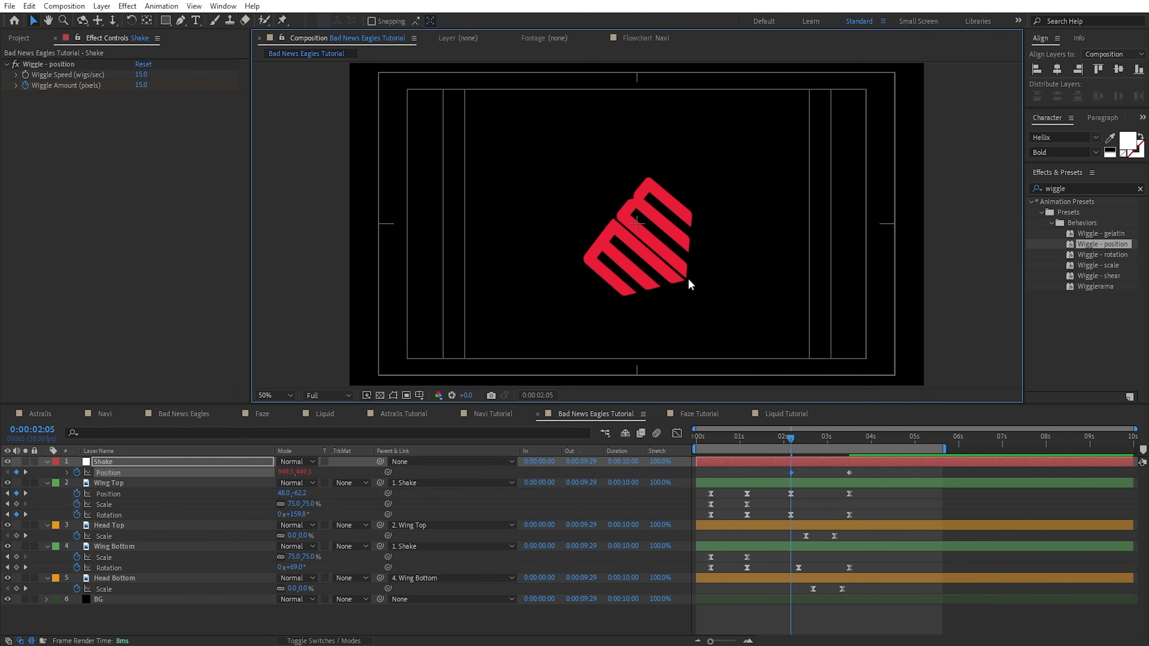
- Nudge the Shake null upward at 0:00:02:05 to centre the folded logo on the guides' centre mark
{"action": "key", "text": "Up"}
{"action": "key", "text": "Up"}
{"action": "key", "text": "Up"}
{"action": "key", "text": "Up"}
{"action": "key", "text": "Up"}
{"action": "key", "text": "Up"}
{"action": "key", "text": "Up"}
{"action": "key", "text": "Up"}
{"action": "key", "text": "Up"}
{"action": "key", "text": "Up"}
{"action": "key", "text": "Up"}
{"action": "key", "text": "Up"}
{"action": "key", "text": "Up"}
{"action": "key", "text": "Up"}
{"action": "key", "text": "Up"}
{"action": "key", "text": "Up"}
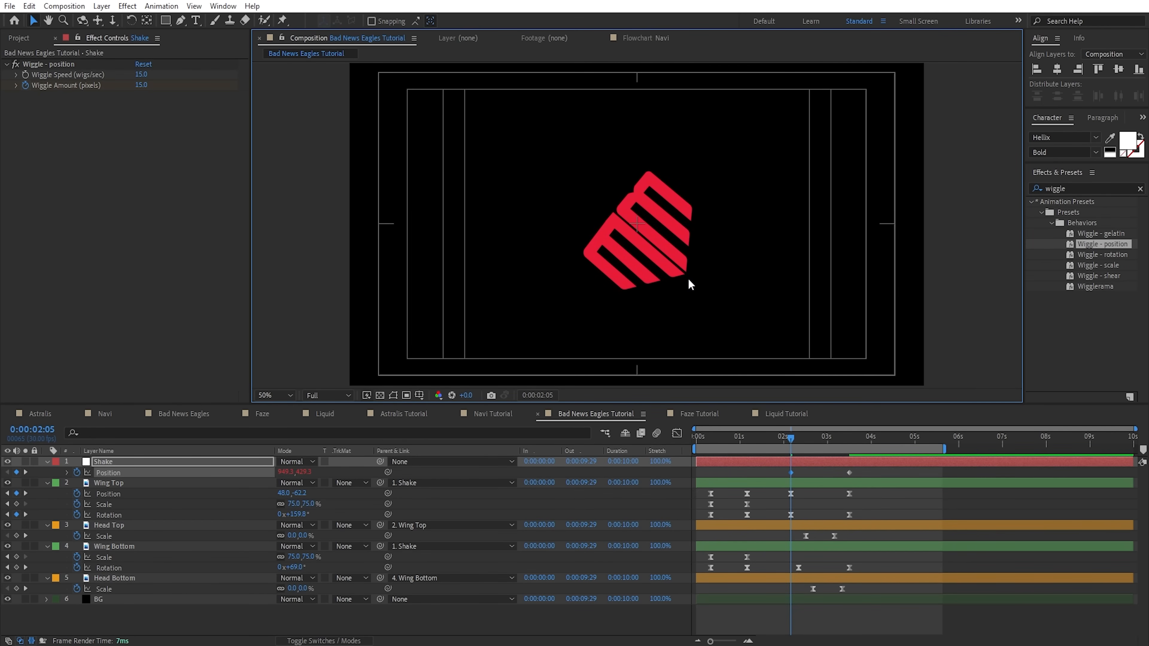
- Keyframe the Shake null's Position at 0:00:01:05 and go to 0:00:00:15
{"action": "left_click", "coordinate": [742, 440]}
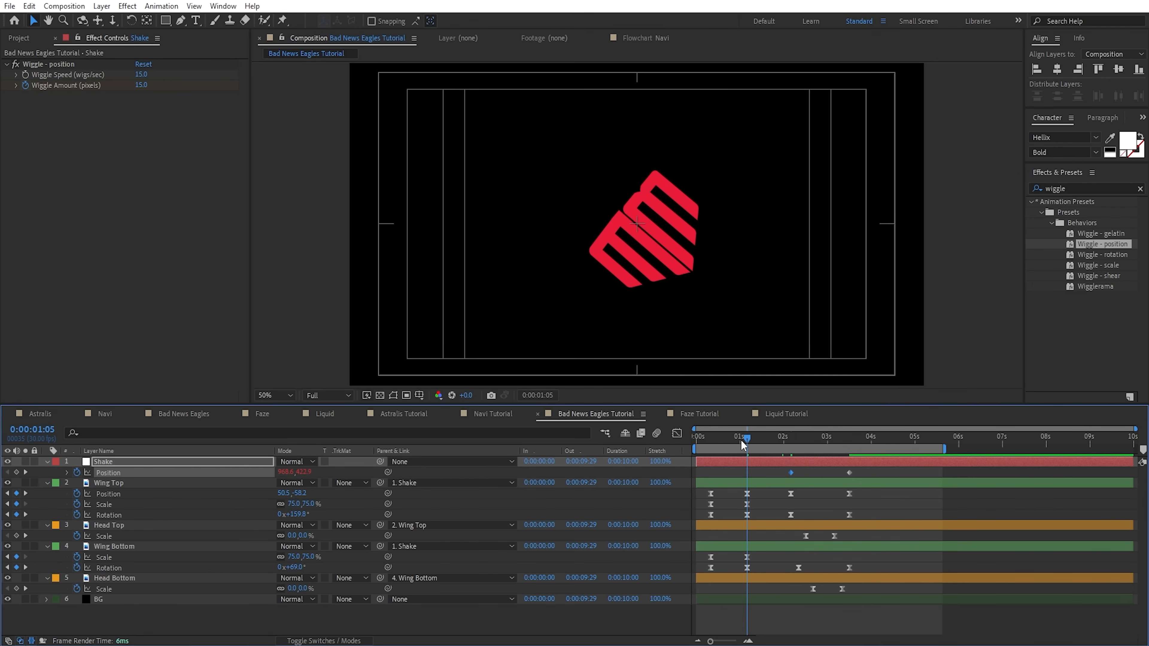
{"action": "left_click_drag", "start_coordinate": [723, 438], "coordinate": [718, 441]}
{"action": "left_click", "coordinate": [723, 472]}
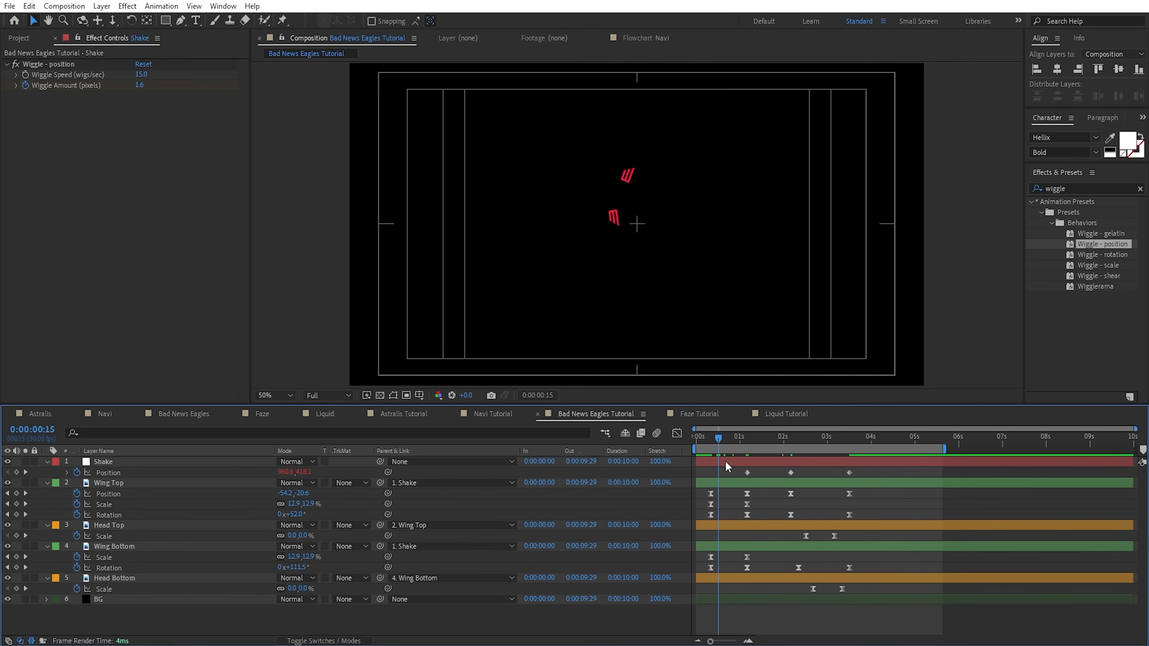
- Centre the small wings by moving Shake down and right at 0:00:00:15, and align that Position keyframe with the wings' first keyframes
{"action": "left_click", "coordinate": [725, 461]}
{"action": "key", "text": "shift+Down"}
{"action": "key", "text": "shift+Down"}
{"action": "key", "text": "shift+Down"}
{"action": "key", "text": "shift+Down"}
{"action": "key", "text": "shift+Down"}
{"action": "key", "text": "shift+Right"}
{"action": "key", "text": "shift+Right"}
{"action": "key", "text": "shift+Right"}
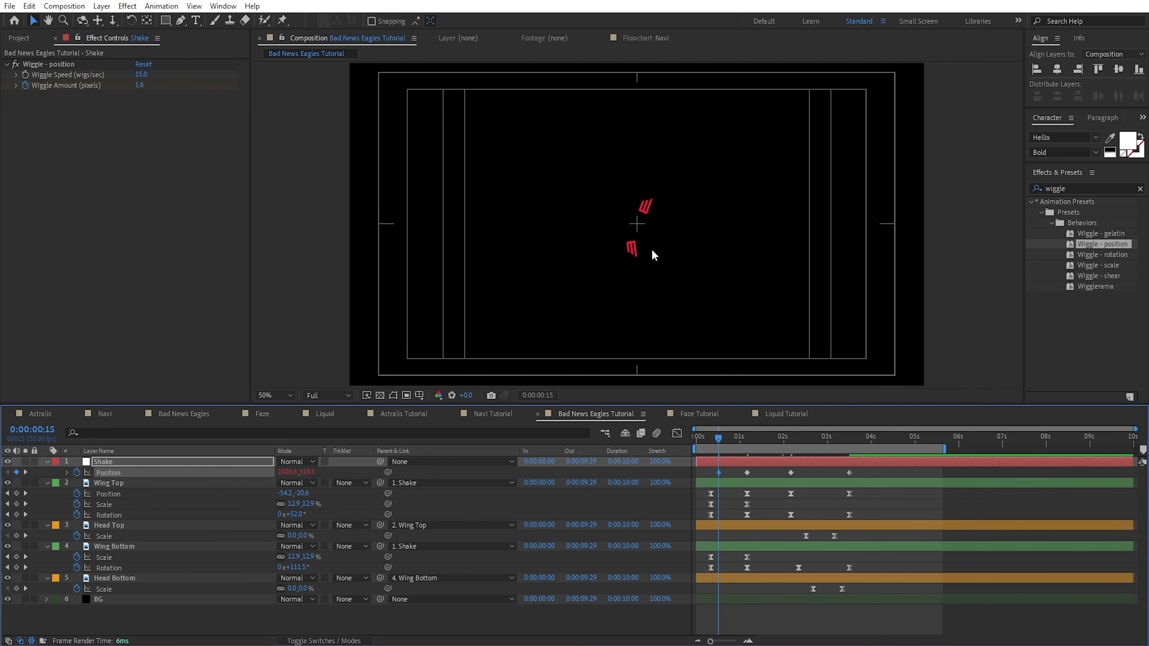
{"action": "key", "text": "Left"}
{"action": "key", "text": "Left"}
{"action": "key", "text": "Up"}
{"action": "key", "text": "Up"}
{"action": "left_click_drag", "start_coordinate": [719, 472], "coordinate": [711, 473]}
- Easy-ease all of Shake's Position keyframes and set 75% incoming influence on the last one
{"action": "right_click", "coordinate": [849, 473]}
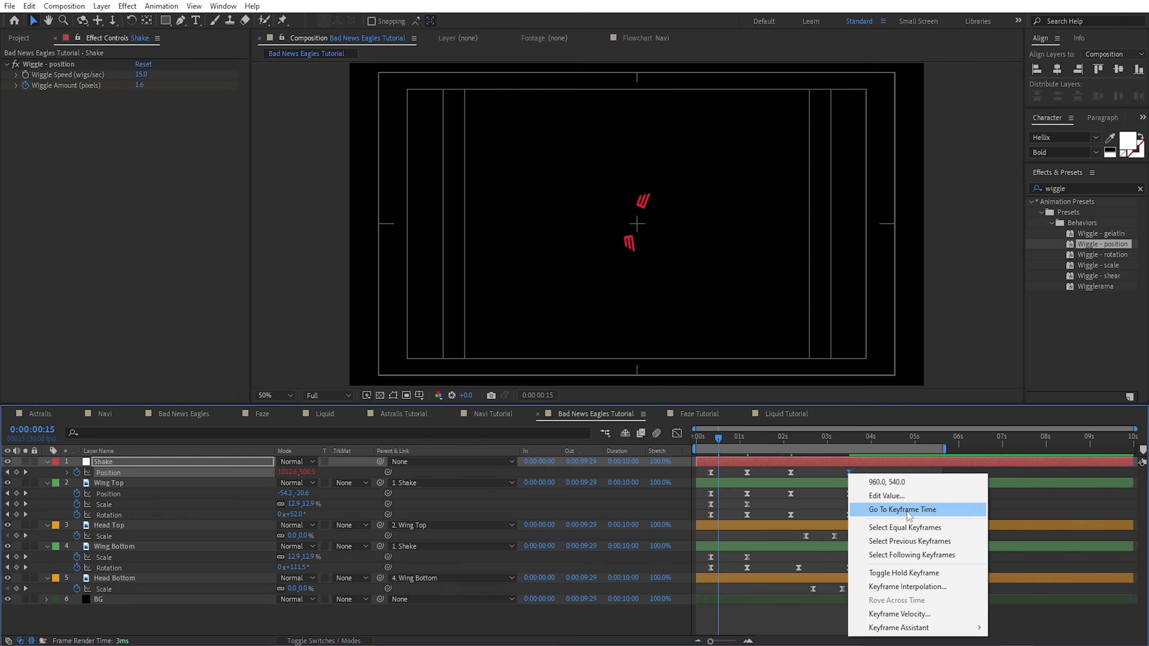
{"action": "left_click", "coordinate": [898, 617]}
{"action": "key", "text": "Tab"}
{"action": "type", "text": "75"}
{"action": "key", "text": "Return"}
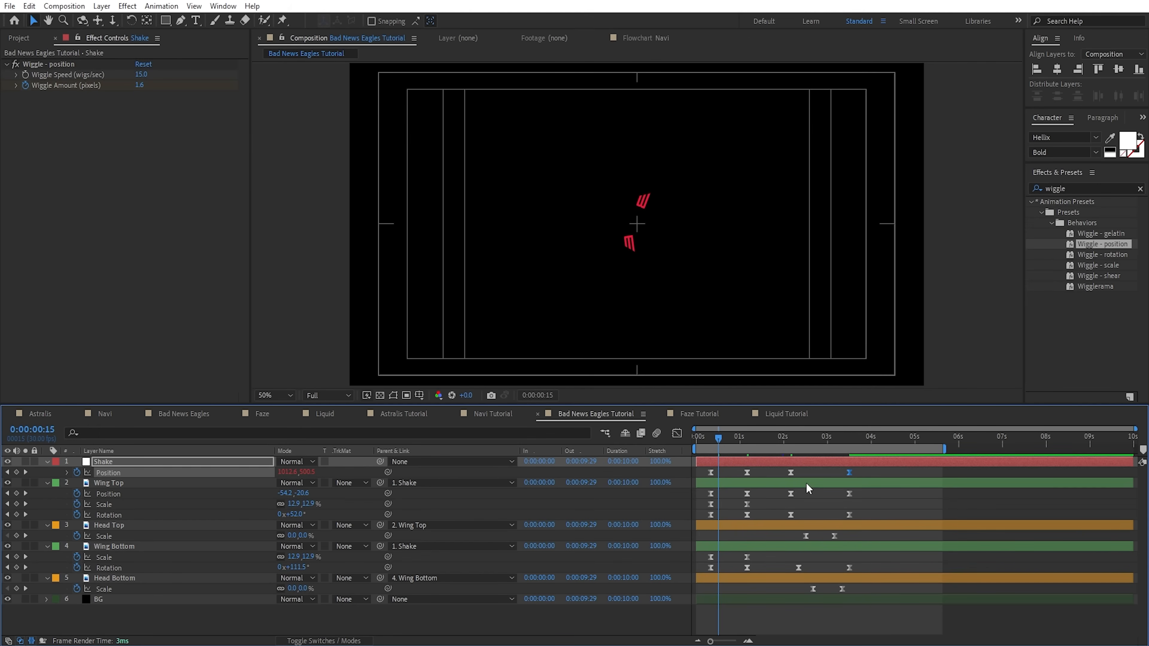
- Open the velocity settings of Shake's Position keyframe at 0:00:02:05, then preview the animation and hide the safe guides
{"action": "right_click", "coordinate": [790, 472]}
{"action": "left_click", "coordinate": [839, 616]}
{"action": "left_click", "coordinate": [296, 142]}
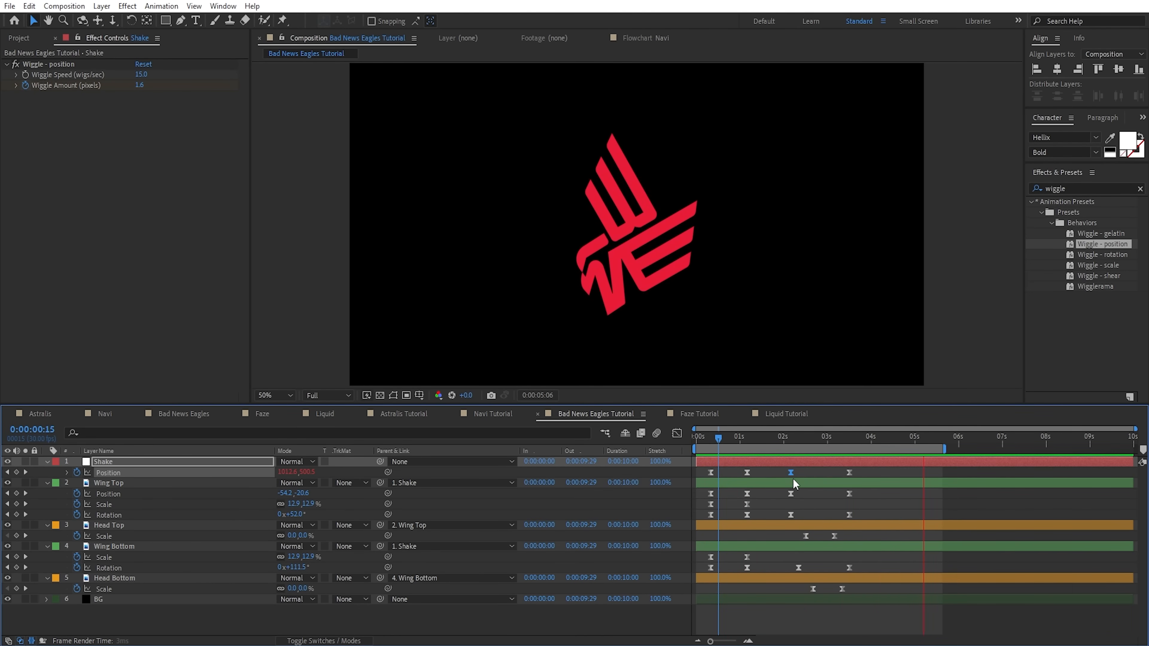
{"action": "key", "text": "grave"}
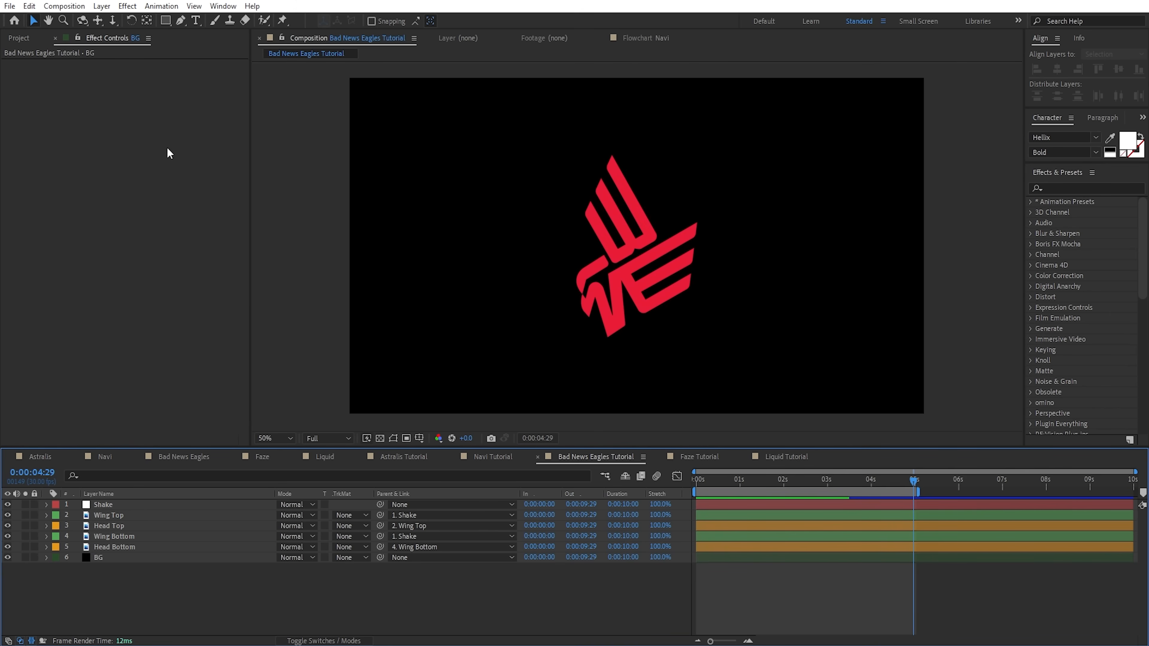
- Create a white solid named Flying Lines, 1080 px wide and 1080 px high
{"action": "left_click", "coordinate": [107, 9]}
{"action": "left_click", "coordinate": [325, 35]}
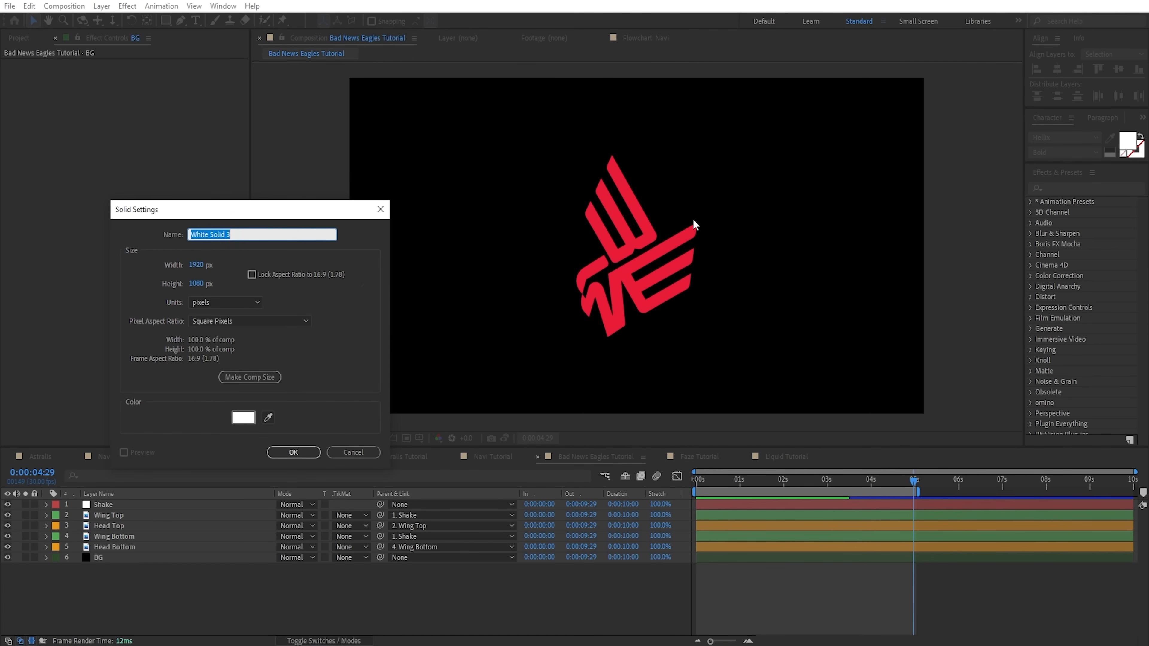
{"action": "type", "text": "Flying Lines"}
{"action": "left_click", "coordinate": [197, 265]}
{"action": "type", "text": "190"}
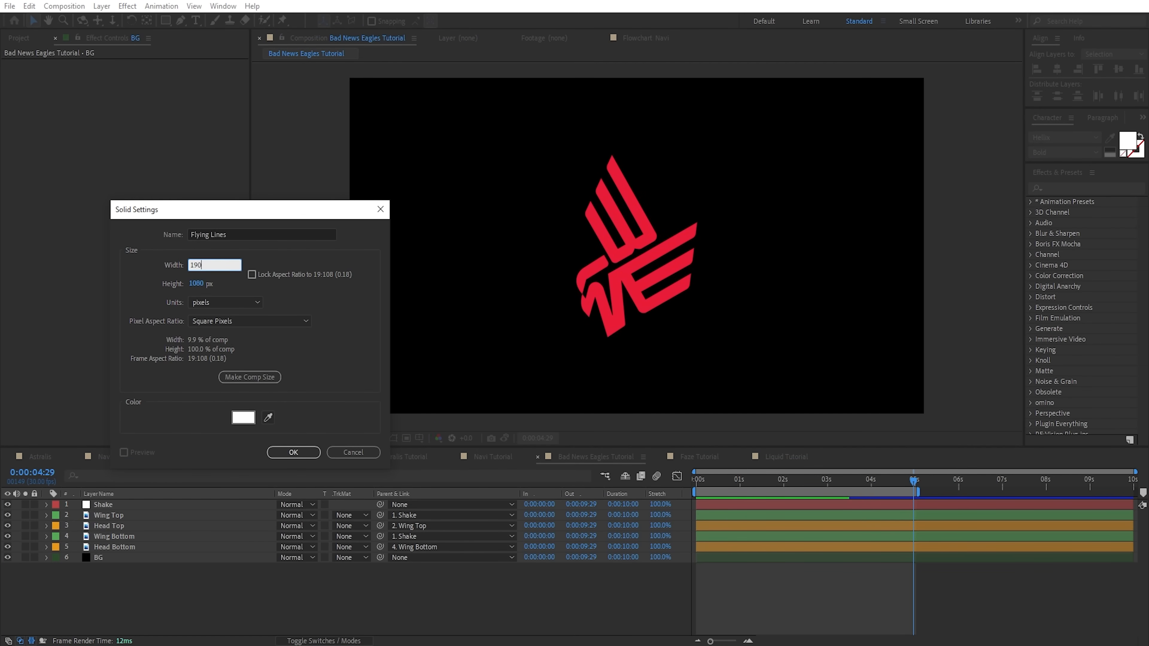
{"action": "type", "text": "1080"}
{"action": "left_click", "coordinate": [293, 452]}
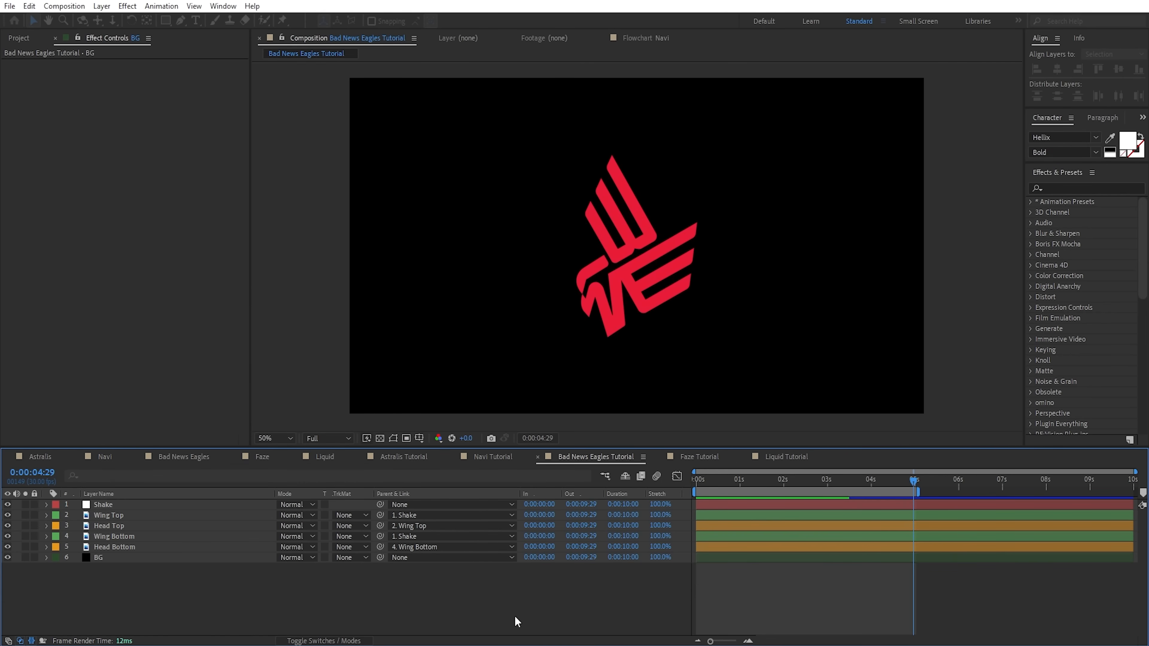
- Apply the Turbulent Noise effect to the Flying Lines solid
{"action": "key", "text": "ctrl+space"}
{"action": "type", "text": "turbule"}
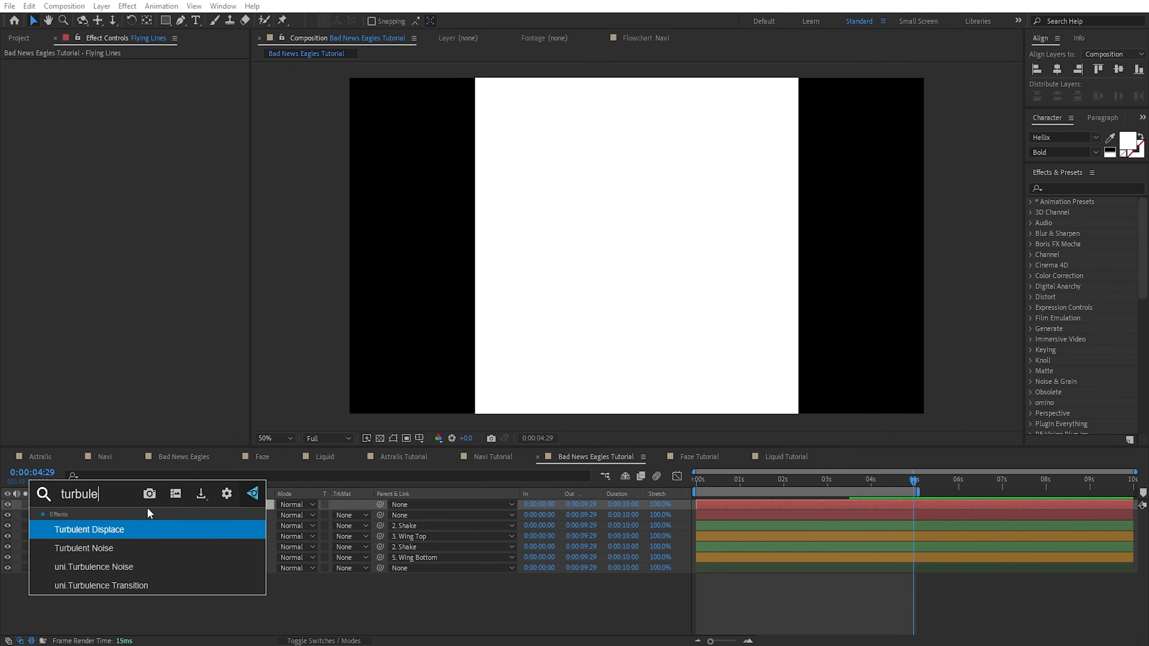
{"action": "key", "text": "Down"}
{"action": "key", "text": "Return"}
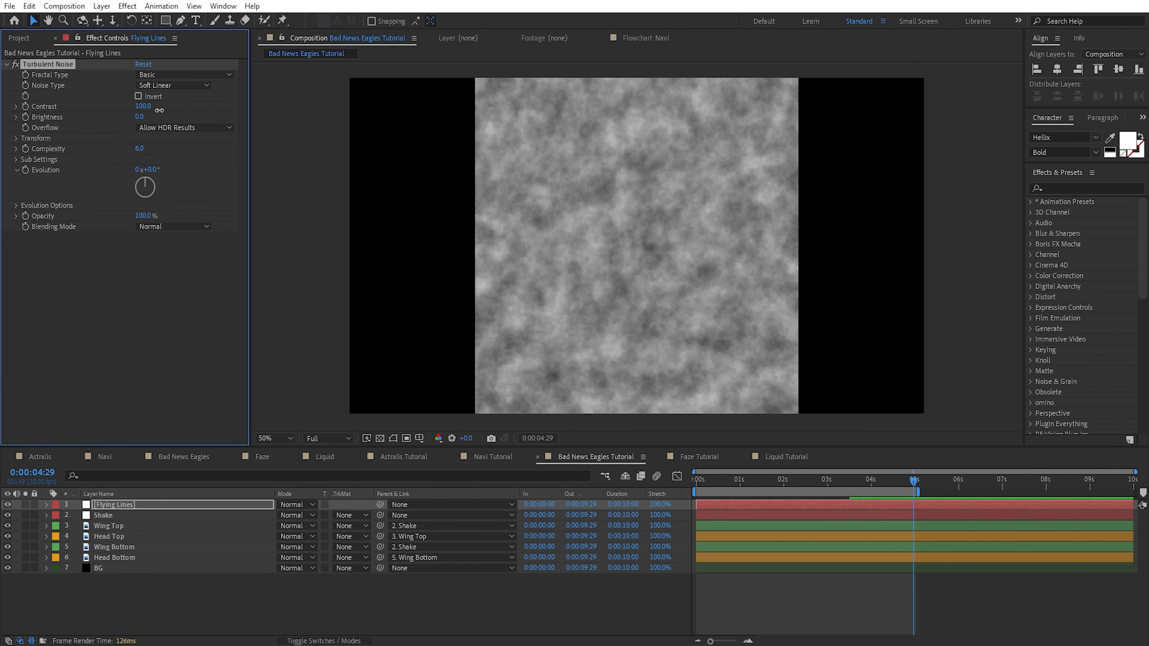
- Set the Turbulent Noise Contrast to 2130, Brightness to -362 and Complexity to 2
{"action": "left_click_drag", "start_coordinate": [143, 106], "coordinate": [703, 106]}
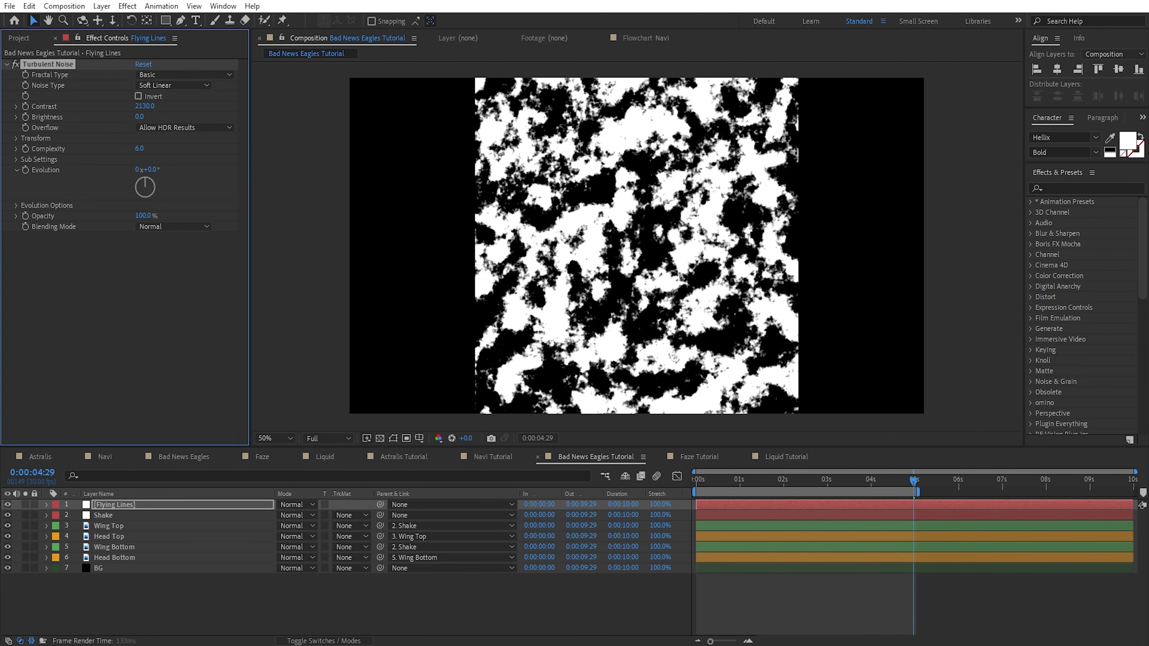
{"action": "left_click_drag", "start_coordinate": [140, 117], "coordinate": [119, 138]}
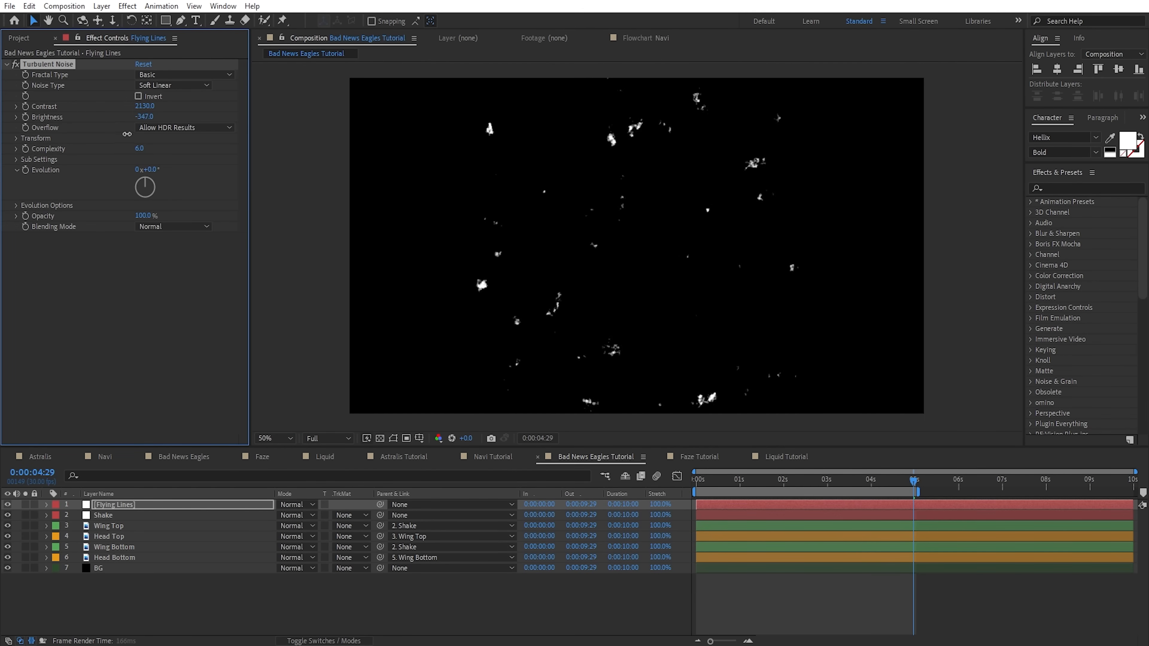
{"action": "left_click", "coordinate": [139, 149]}
{"action": "type", "text": "2"}
{"action": "key", "text": "Return"}
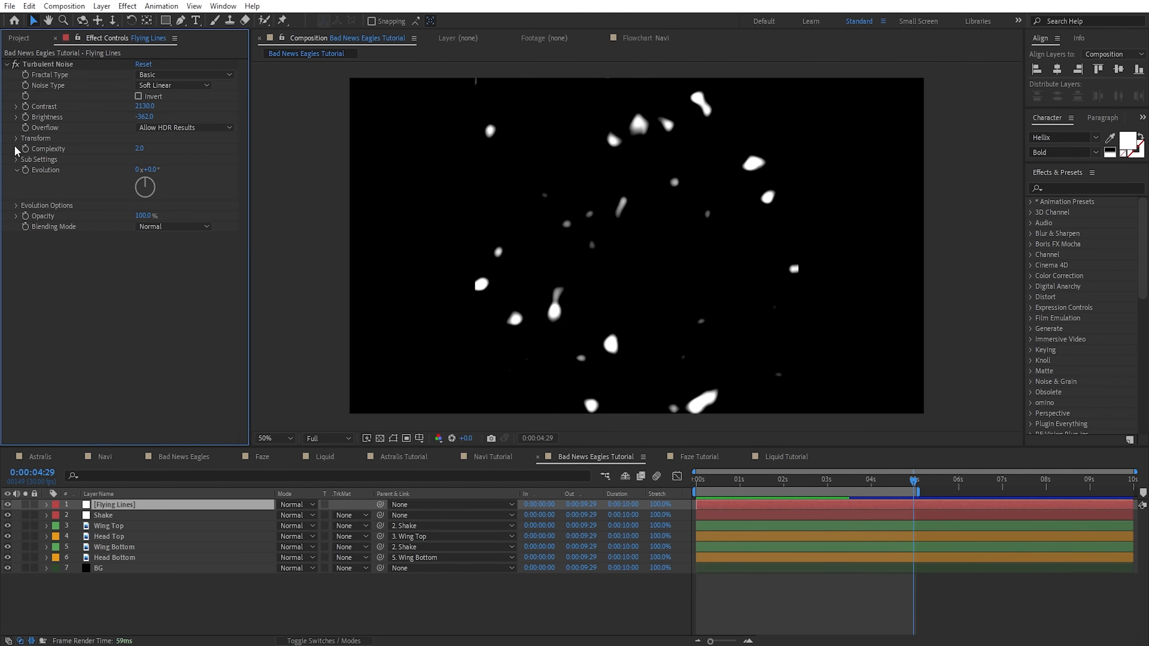
- Turn off Uniform Scaling in the Turbulent Noise transform settings and set Scale Width to 1
{"action": "left_click", "coordinate": [17, 138]}
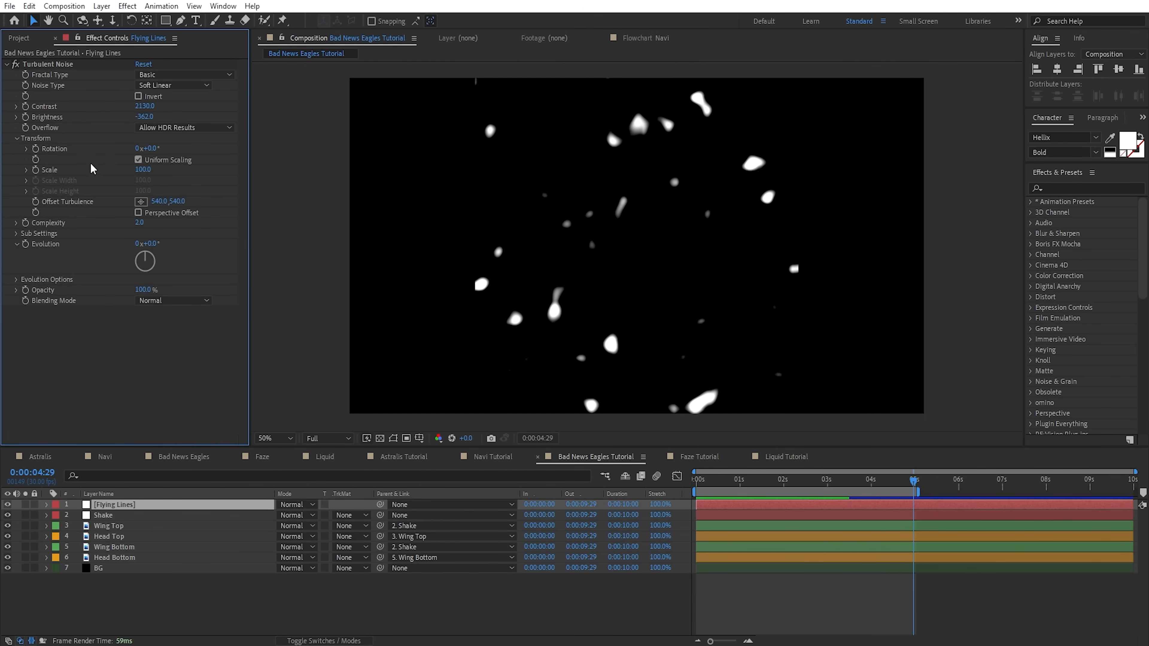
{"action": "left_click", "coordinate": [161, 164]}
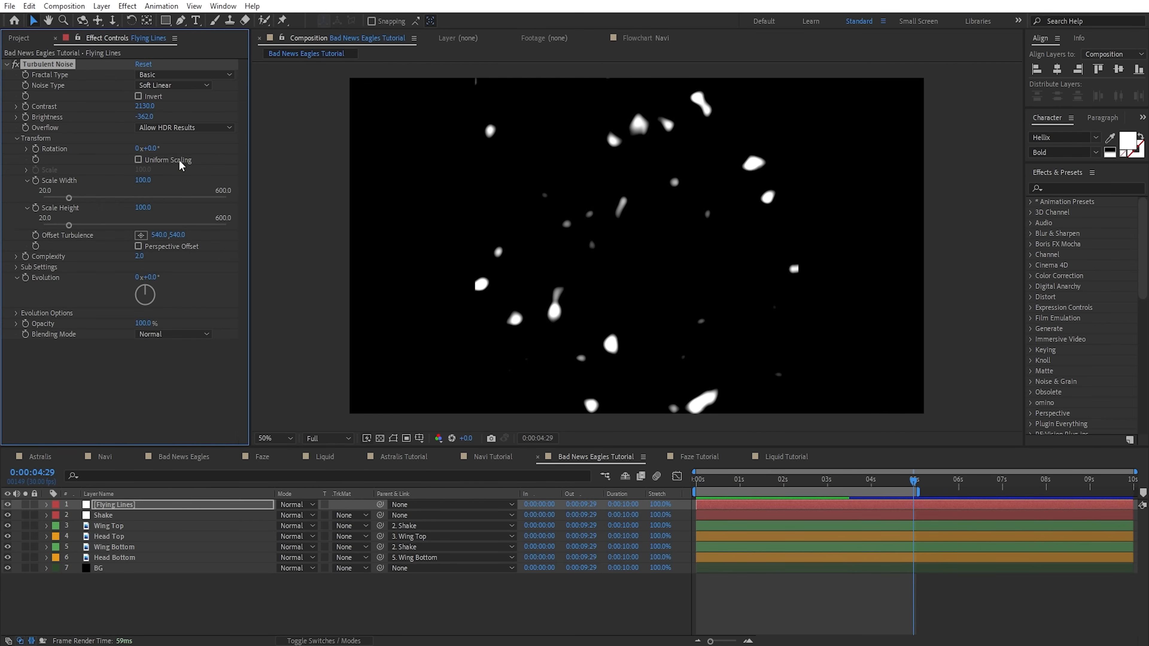
{"action": "mouse_move", "coordinate": [60, 201]}
{"action": "left_mouse_down"}
{"action": "mouse_move", "coordinate": [2, 209]}
{"action": "mouse_move", "coordinate": [85, 201]}
{"action": "mouse_move", "coordinate": [32, 208]}
{"action": "left_mouse_up"}
{"action": "left_click", "coordinate": [140, 181]}
{"action": "type", "text": "5"}
{"action": "left_click", "coordinate": [176, 185]}
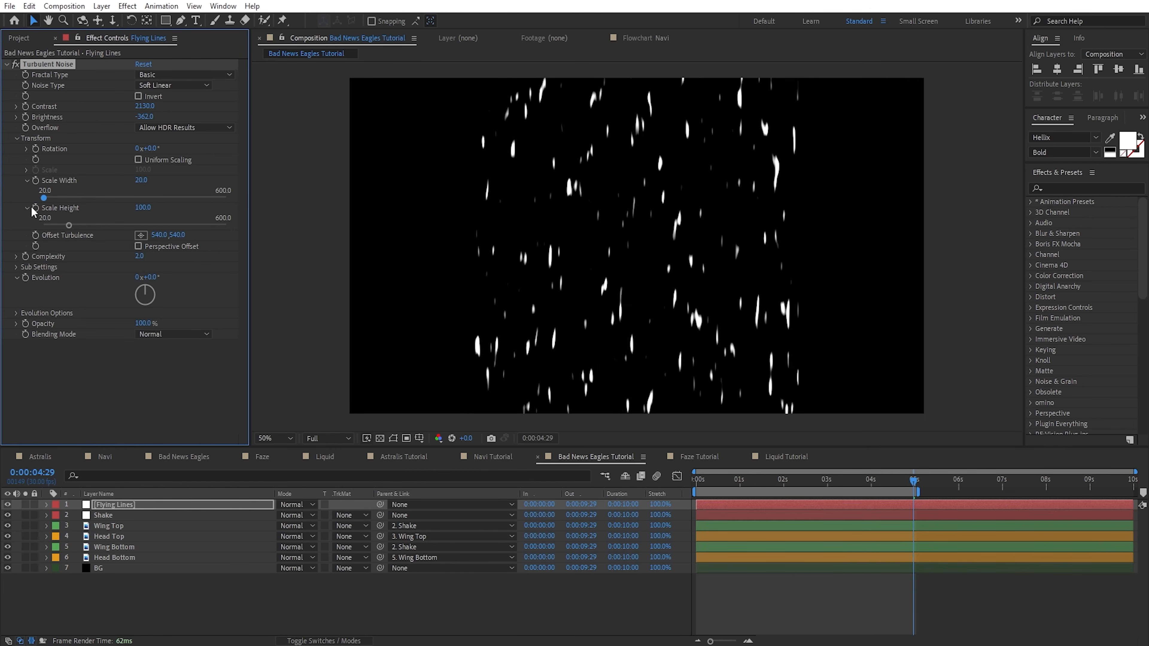
{"action": "left_click", "coordinate": [143, 180]}
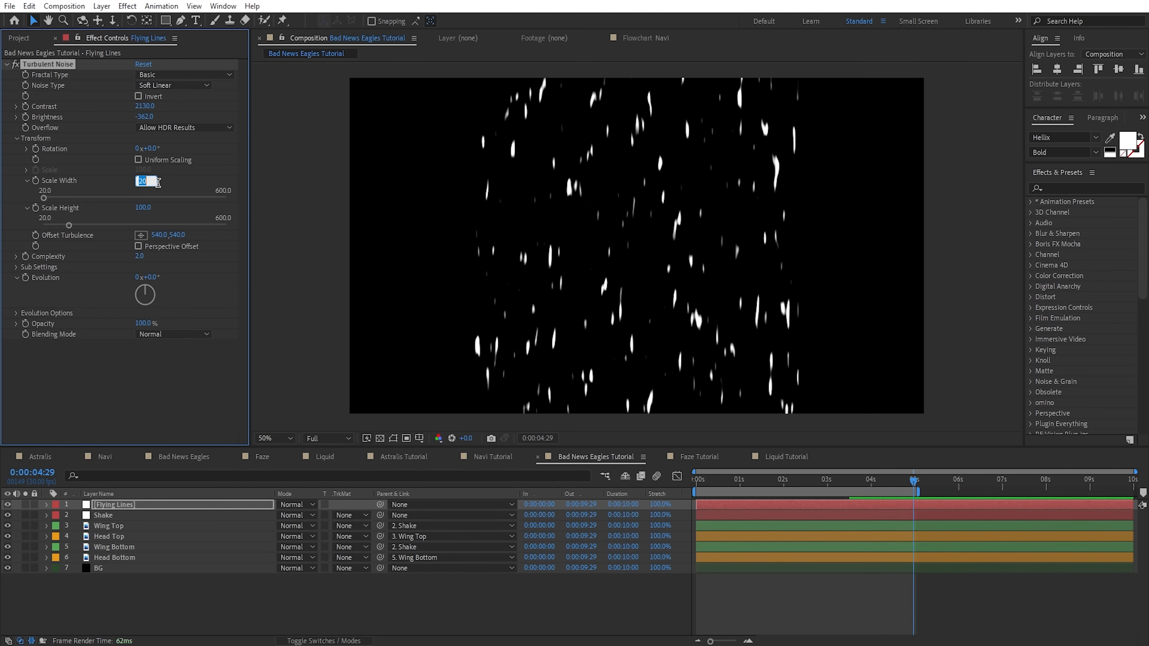
{"action": "left_click", "coordinate": [188, 182]}
- Set the Turbulent Noise Scale Height to 1000 and inspect the resulting vertical lines up close
{"action": "left_click_drag", "start_coordinate": [69, 225], "coordinate": [243, 232]}
{"action": "key", "text": "ctrl+z"}
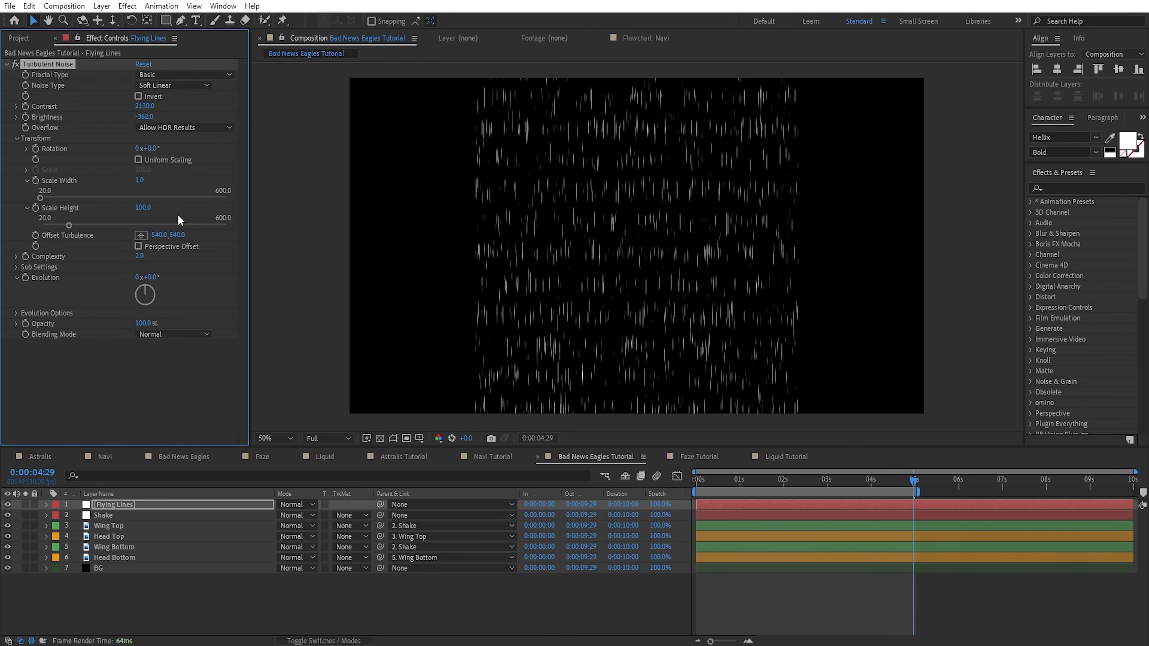
{"action": "left_click_drag", "start_coordinate": [69, 225], "coordinate": [237, 228]}
{"action": "left_click", "coordinate": [144, 208]}
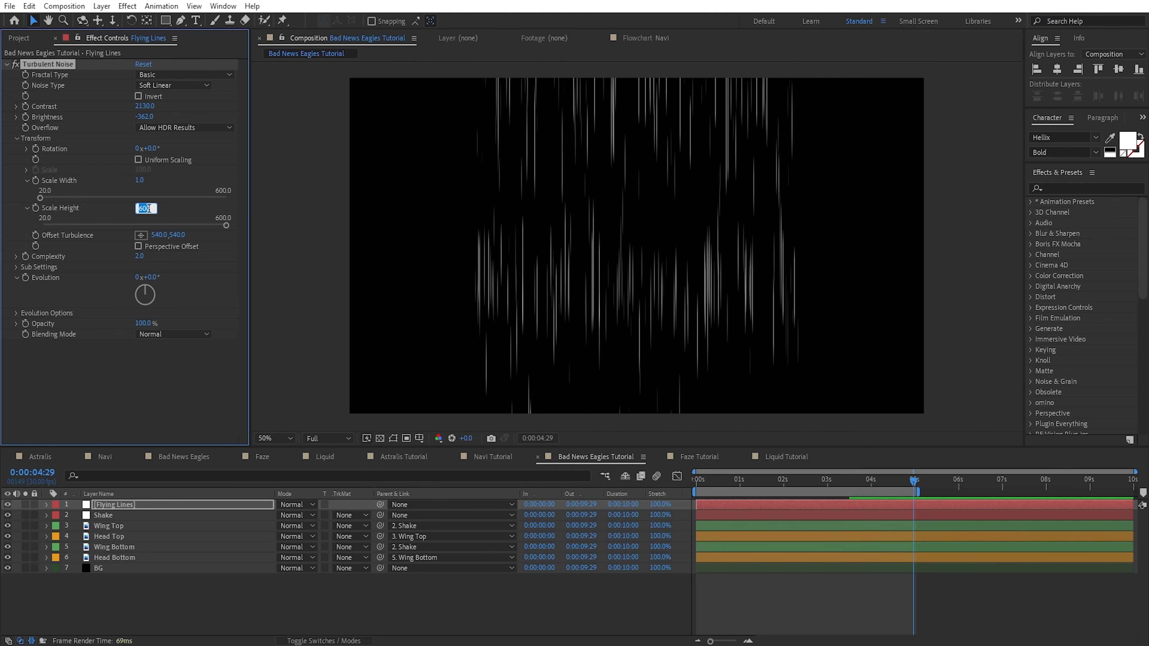
{"action": "type", "text": "1000"}
{"action": "key", "text": "Return"}
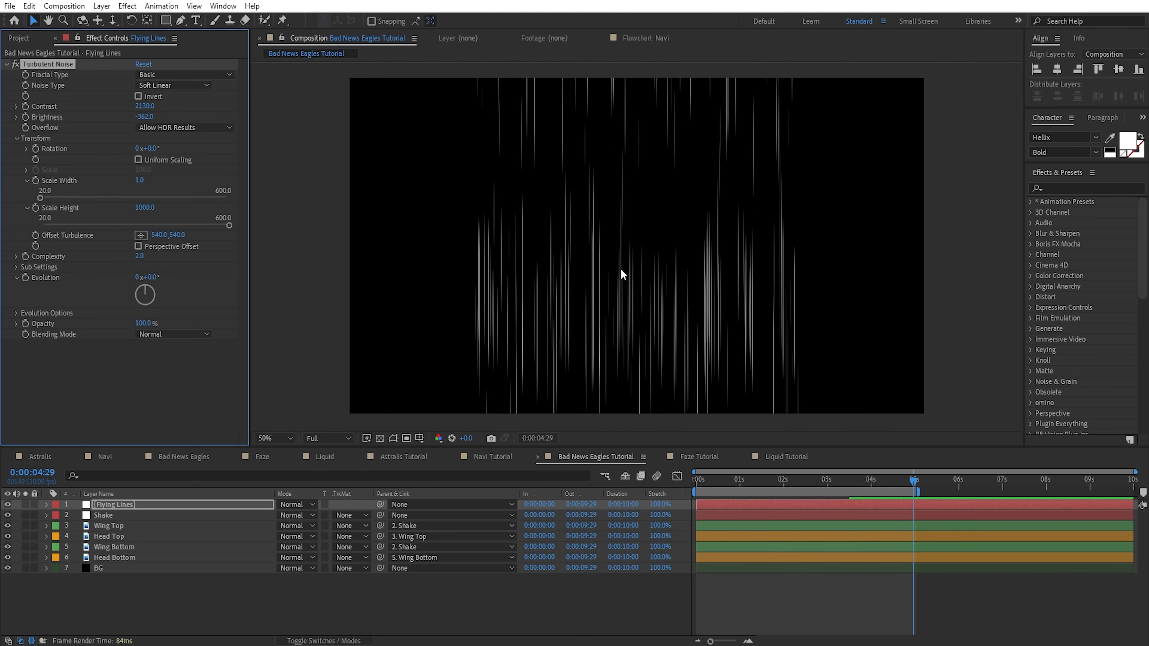
{"action": "scroll", "coordinate": [646, 270], "scroll_direction": "up", "scroll_amount": 4}
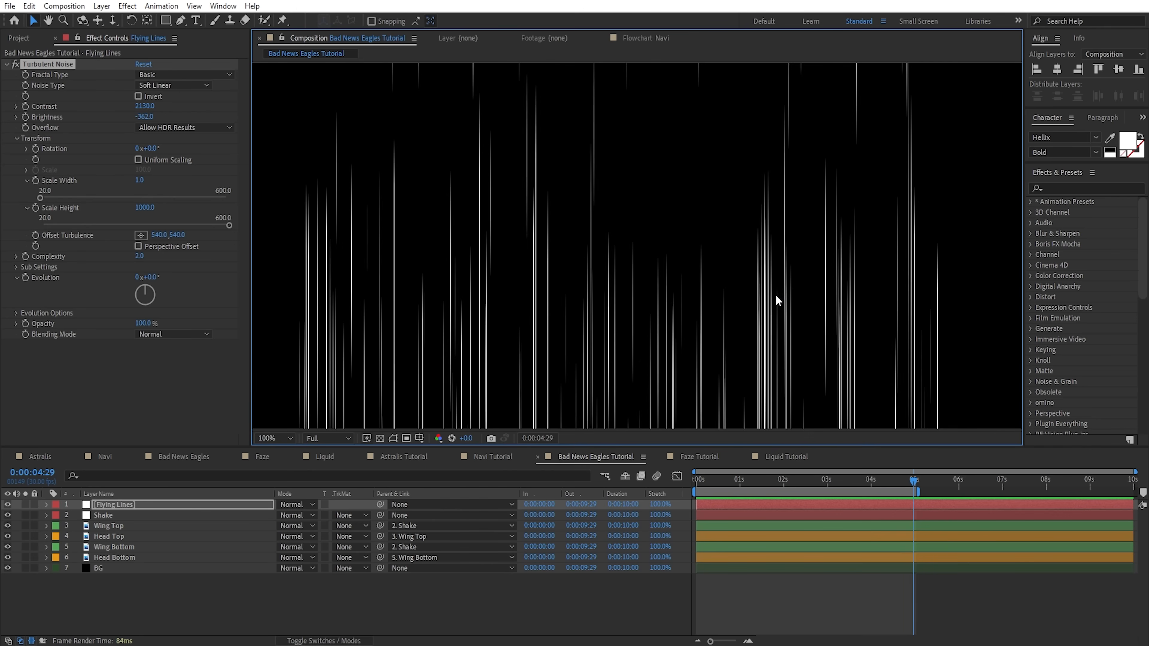
{"action": "scroll", "coordinate": [469, 236], "scroll_direction": "up", "scroll_amount": 1}
{"action": "left_click_drag", "start_coordinate": [465, 240], "coordinate": [597, 181]}
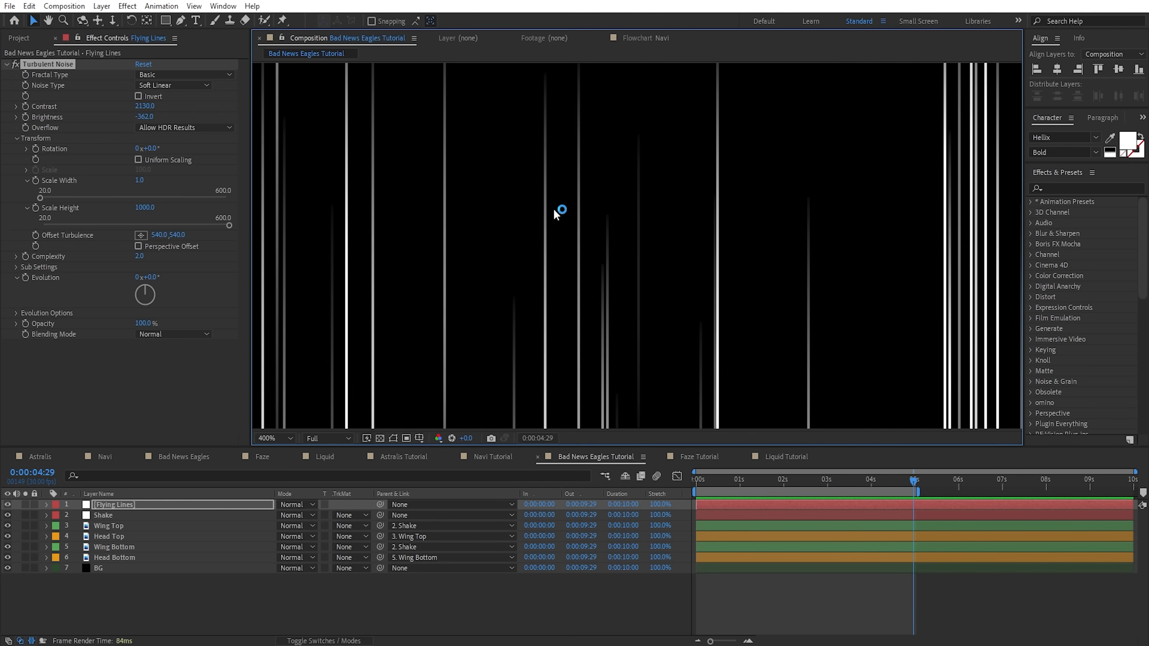
- Apply the Levels effect to the Flying Lines solid
{"action": "left_click_drag", "start_coordinate": [617, 240], "coordinate": [630, 317]}
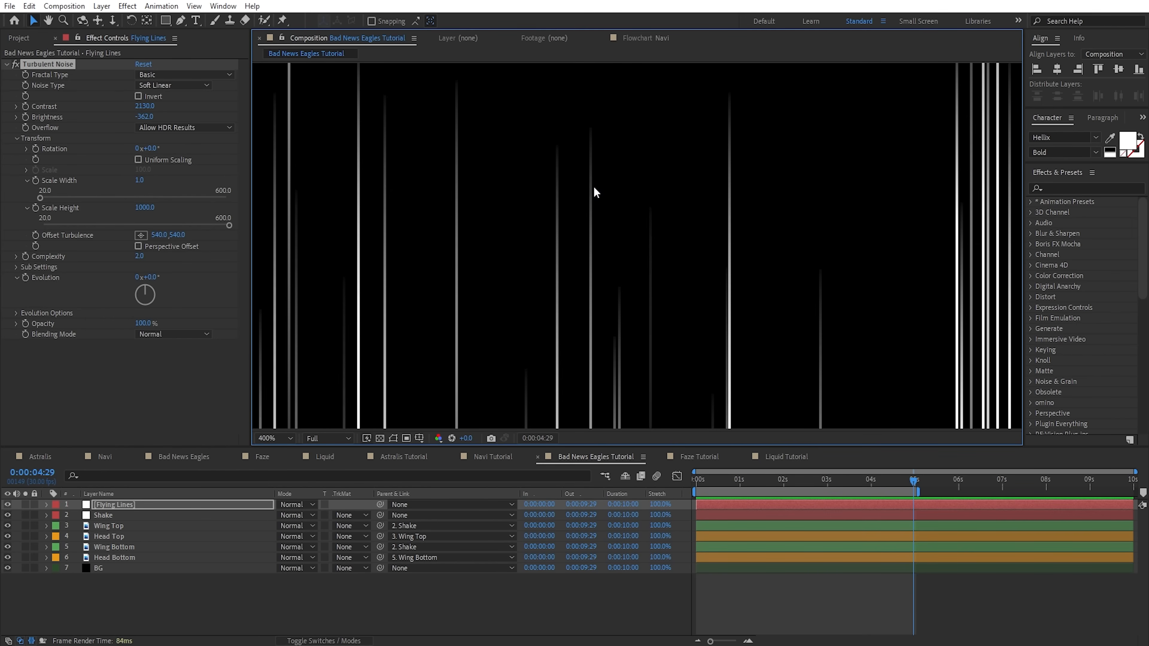
{"action": "scroll", "coordinate": [453, 347], "scroll_direction": "down", "scroll_amount": 2}
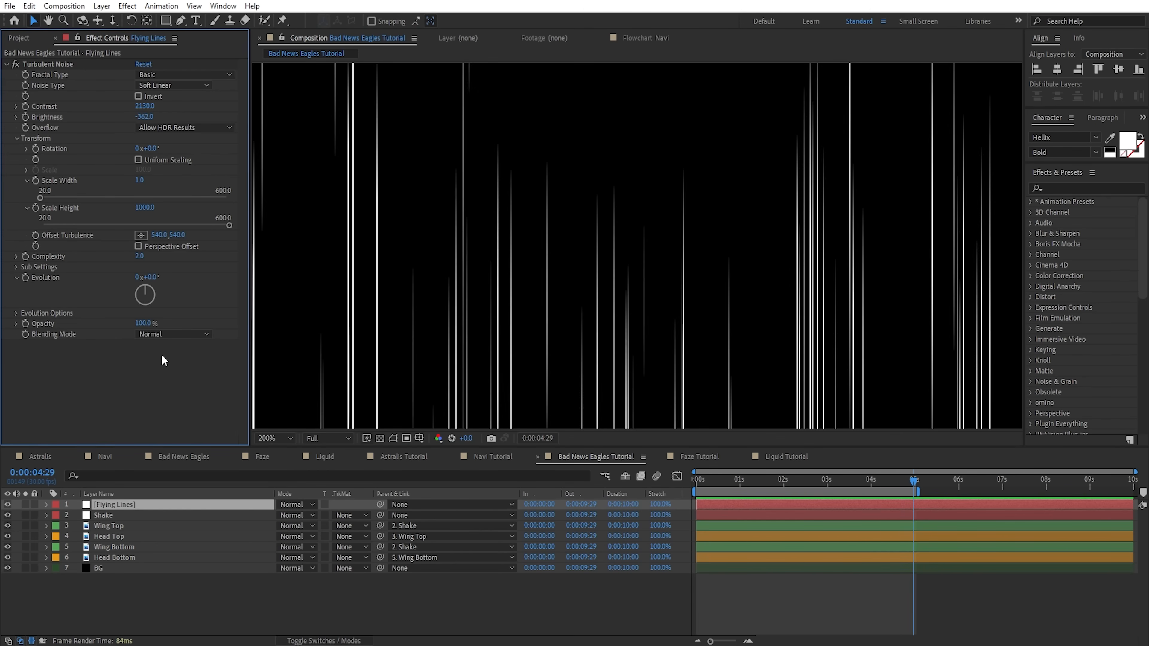
{"action": "key", "text": "ctrl+space"}
{"action": "type", "text": "levle"}
{"action": "key", "text": "BackSpace"}
{"action": "key", "text": "BackSpace"}
{"action": "type", "text": "el"}
{"action": "key", "text": "Return"}
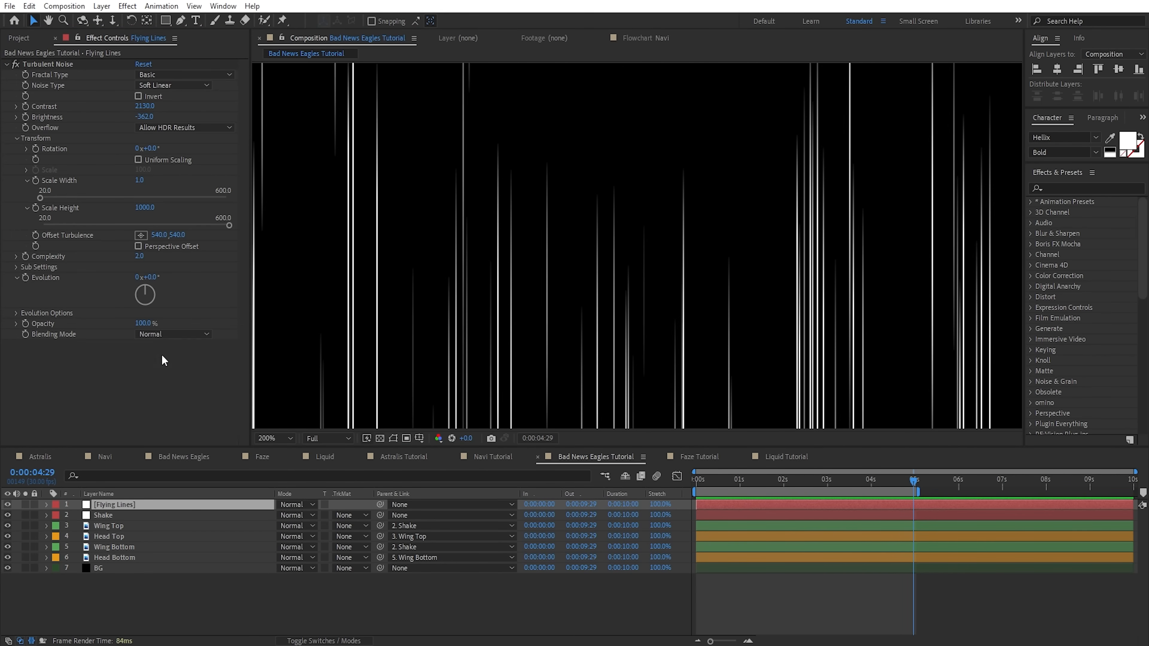
- Set the Levels Input White to 1.0 on Flying Lines and check the sharpened lines in the composition
{"action": "scroll", "coordinate": [112, 383], "scroll_direction": "down", "scroll_amount": 3}
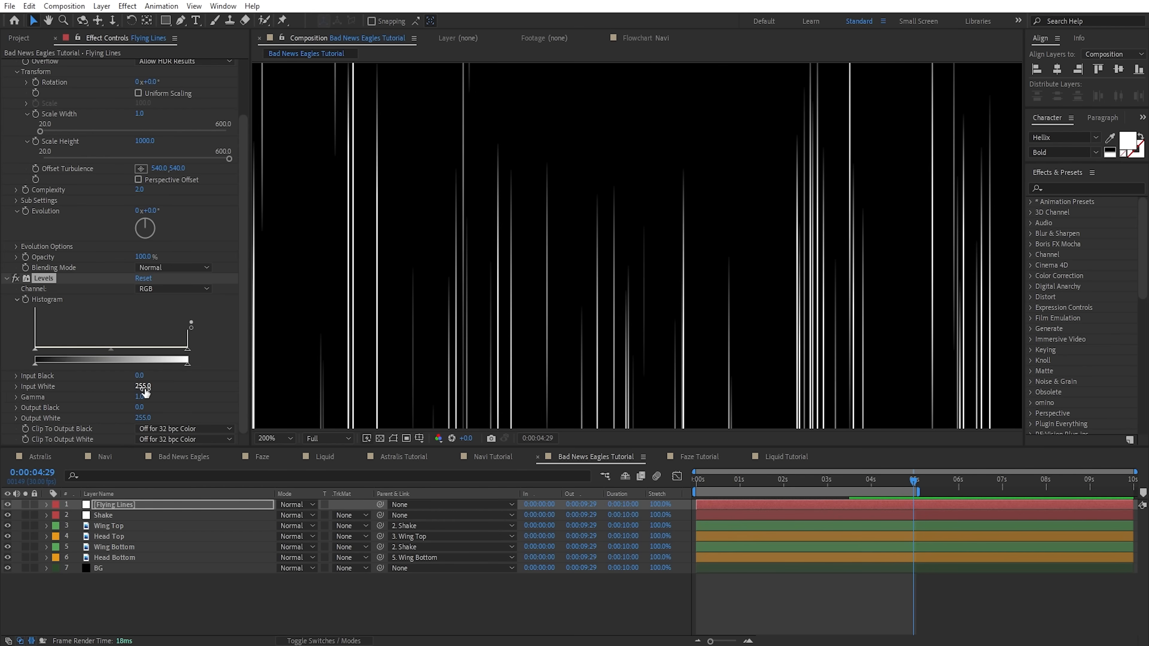
{"action": "left_click_drag", "start_coordinate": [145, 392], "coordinate": [145, 396]}
{"action": "left_click", "coordinate": [183, 384]}
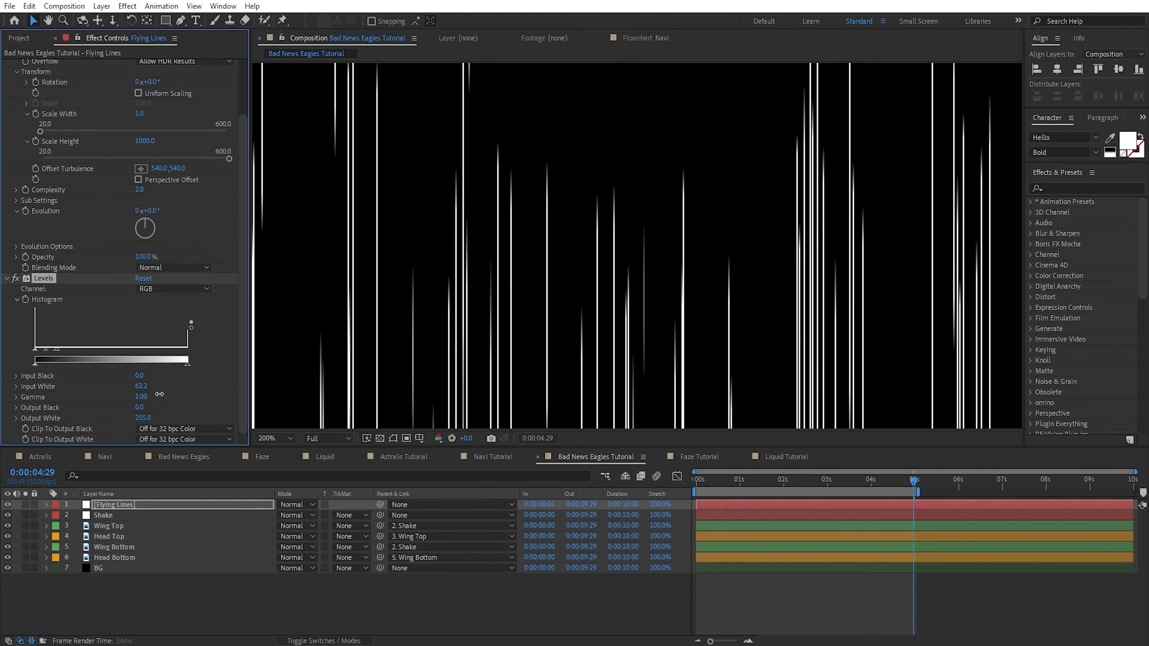
{"action": "scroll", "coordinate": [802, 336], "scroll_direction": "down", "scroll_amount": 1}
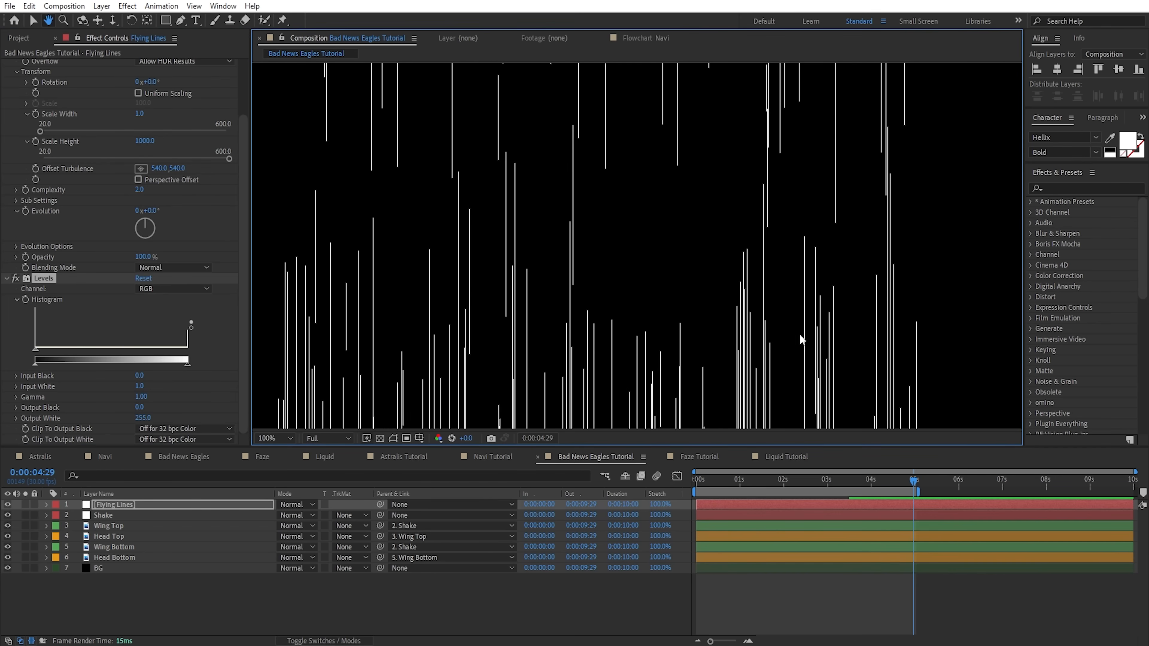
{"action": "scroll", "coordinate": [661, 302], "scroll_direction": "down", "scroll_amount": 1}
{"action": "left_click_drag", "start_coordinate": [618, 258], "coordinate": [624, 299]}
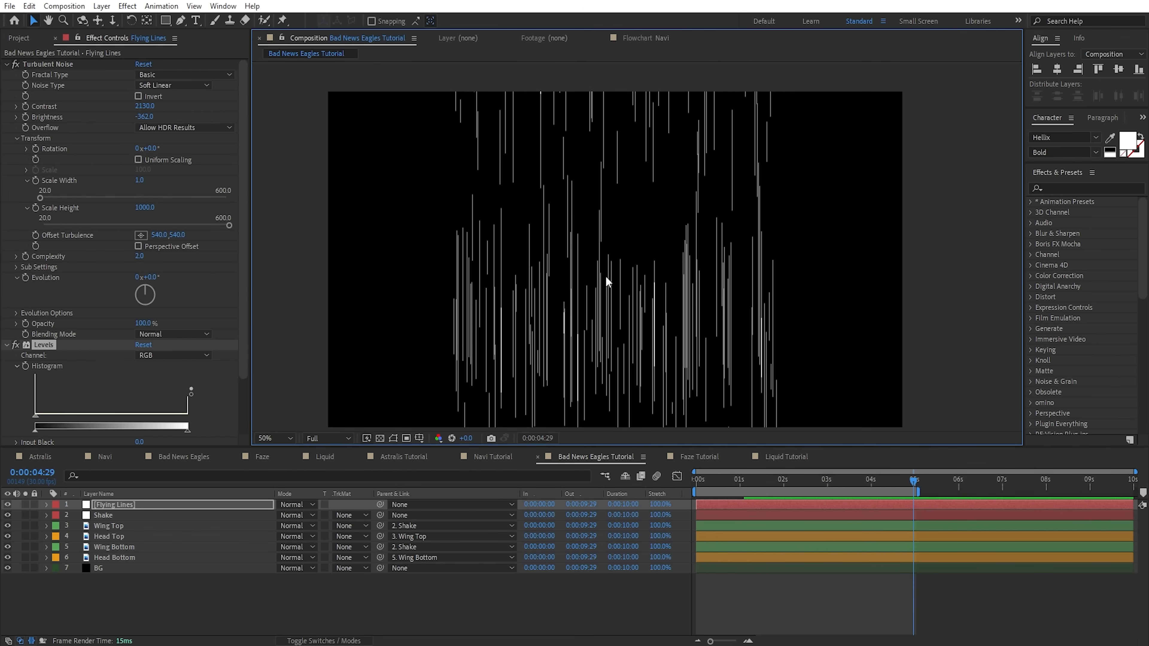
- Lower the Turbulent Noise Brightness to -501 and inspect the remaining lines up close
{"action": "left_click_drag", "start_coordinate": [145, 119], "coordinate": [92, 125]}
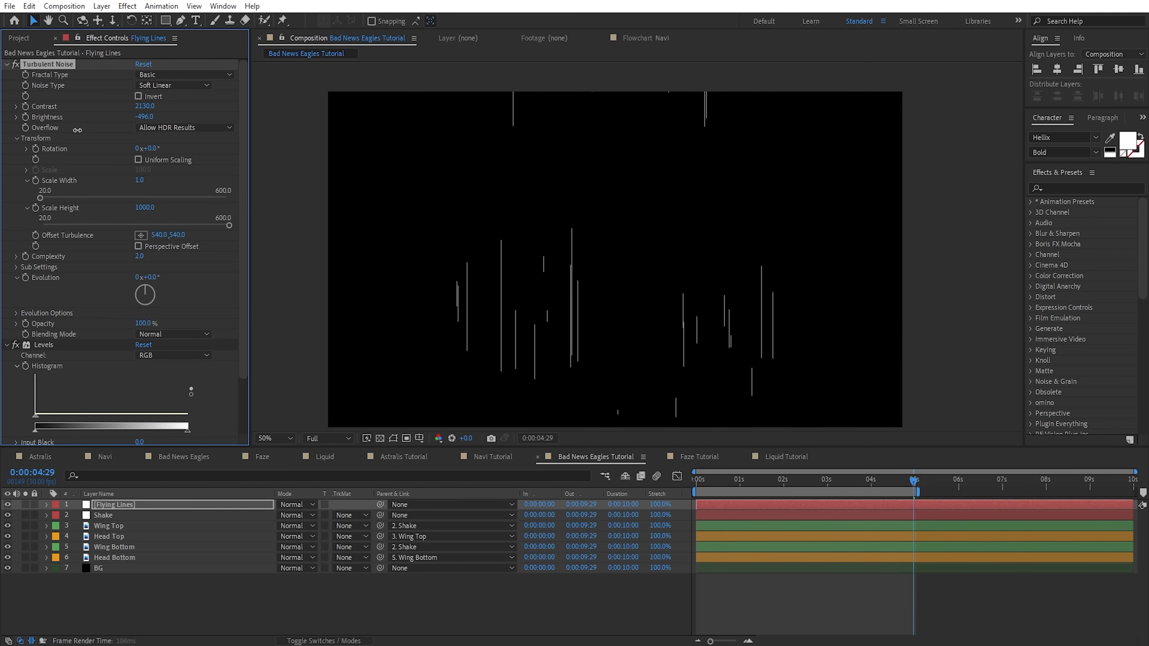
{"action": "scroll", "coordinate": [91, 124], "scroll_direction": "down", "scroll_amount": 3}
{"action": "scroll", "coordinate": [596, 311], "scroll_direction": "up", "scroll_amount": 2}
{"action": "left_click_drag", "start_coordinate": [510, 314], "coordinate": [525, 192]}
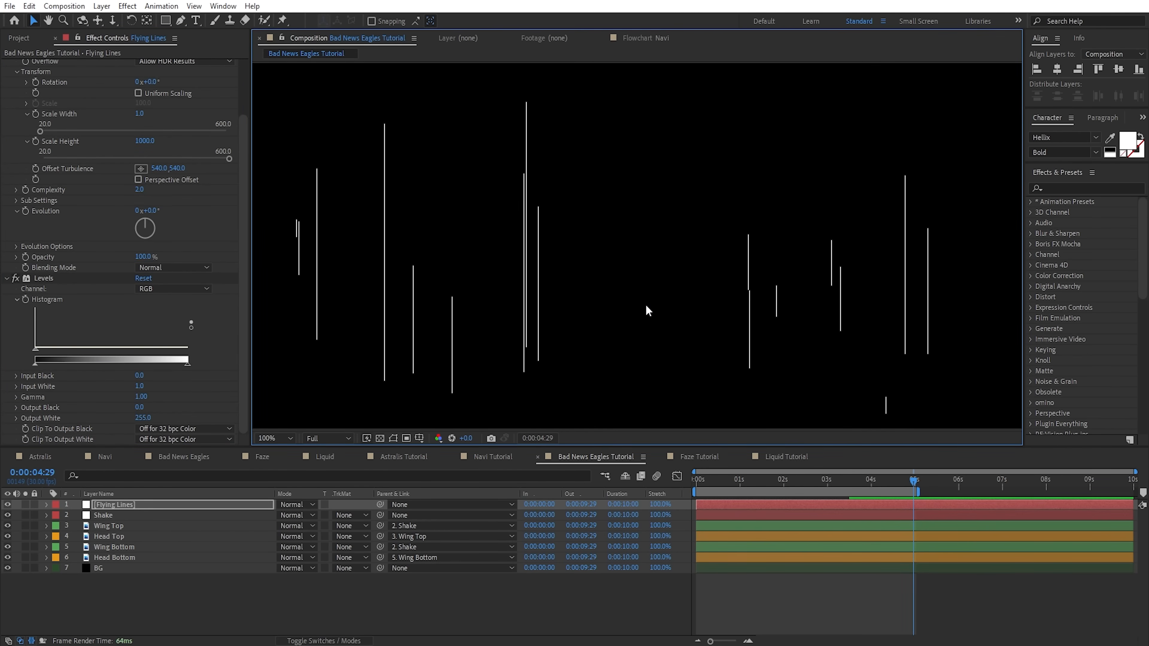
- Apply the Minimax effect to Flying Lines and set its Radius to 4 to thicken the lines
{"action": "key", "text": "ctrl+space"}
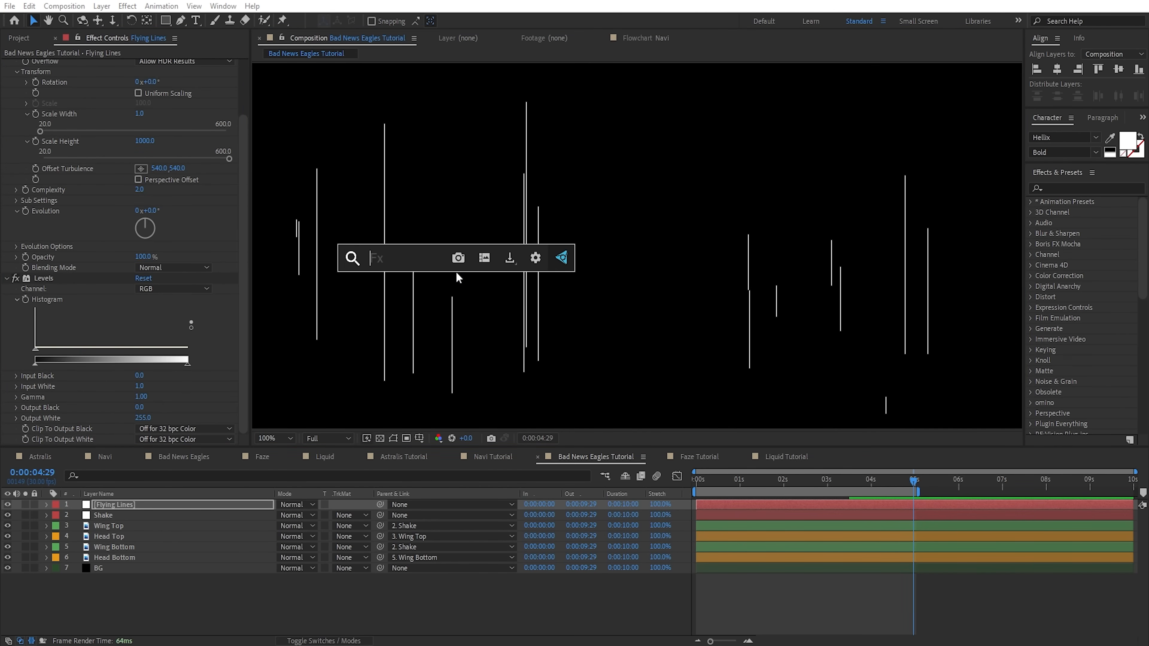
{"action": "type", "text": "min"}
{"action": "key", "text": "Return"}
{"action": "scroll", "coordinate": [88, 368], "scroll_direction": "down", "scroll_amount": 2}
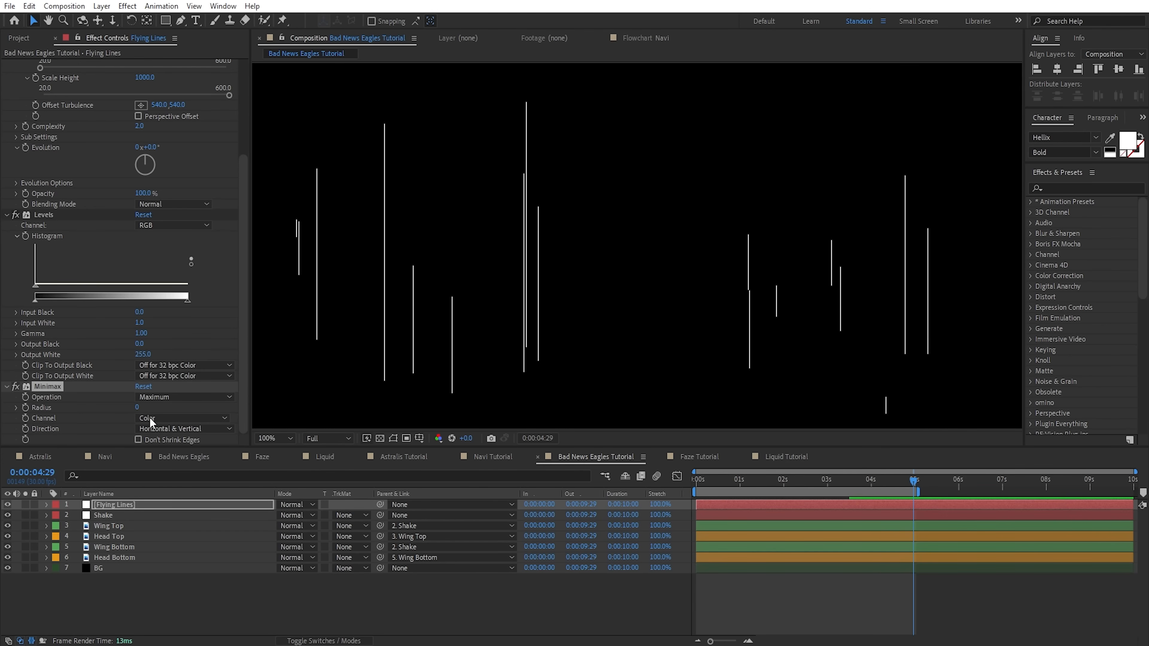
{"action": "mouse_move", "coordinate": [137, 410]}
{"action": "left_mouse_down"}
{"action": "mouse_move", "coordinate": [154, 409]}
{"action": "mouse_move", "coordinate": [141, 410]}
{"action": "left_mouse_up"}
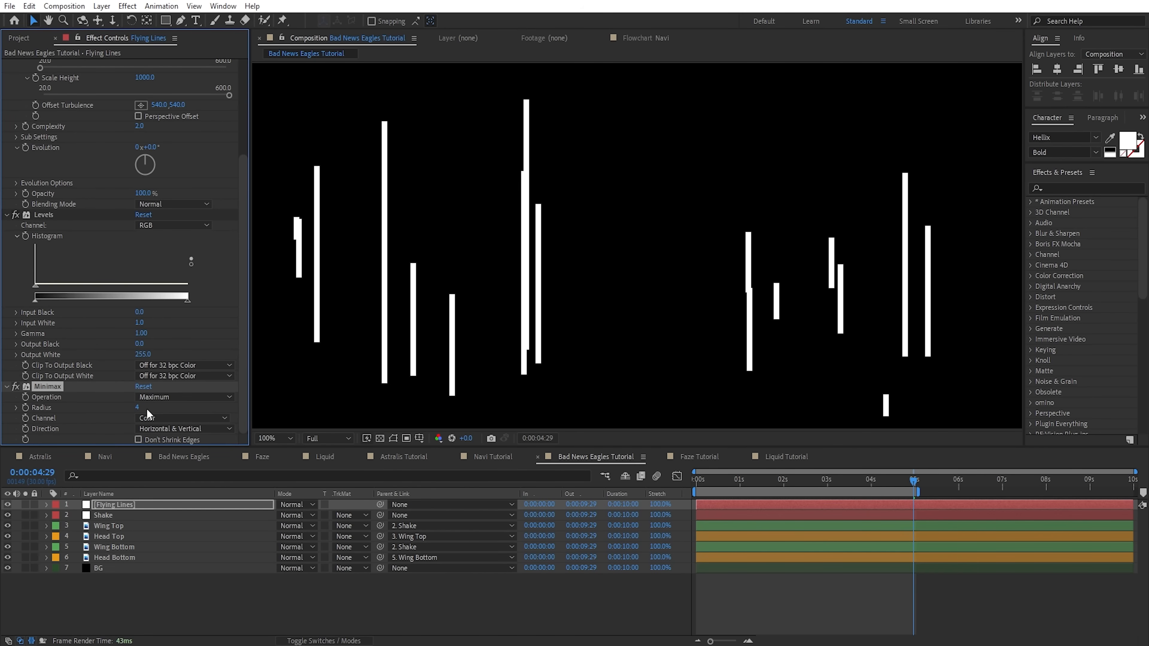
{"action": "scroll", "coordinate": [739, 320], "scroll_direction": "down", "scroll_amount": 4}
{"action": "scroll", "coordinate": [644, 252], "scroll_direction": "up", "scroll_amount": 2}
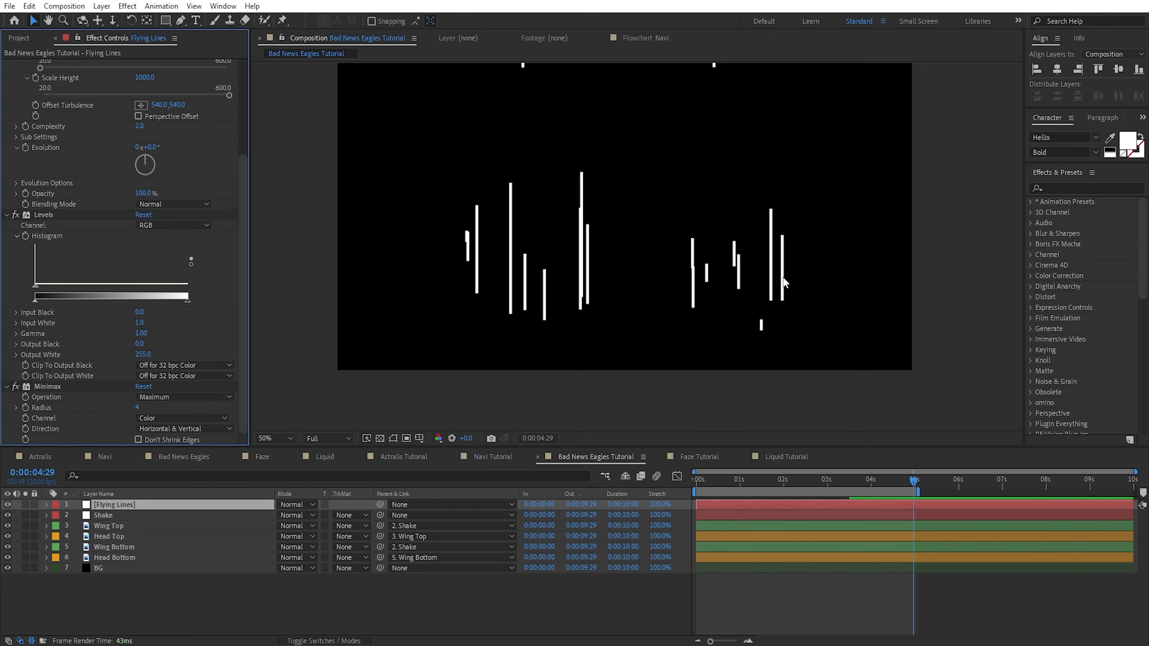
- Apply the Tint effect to Flying Lines and sample the logo's red for Map White To, hiding the layer only while sampling
{"action": "left_click", "coordinate": [8, 505]}
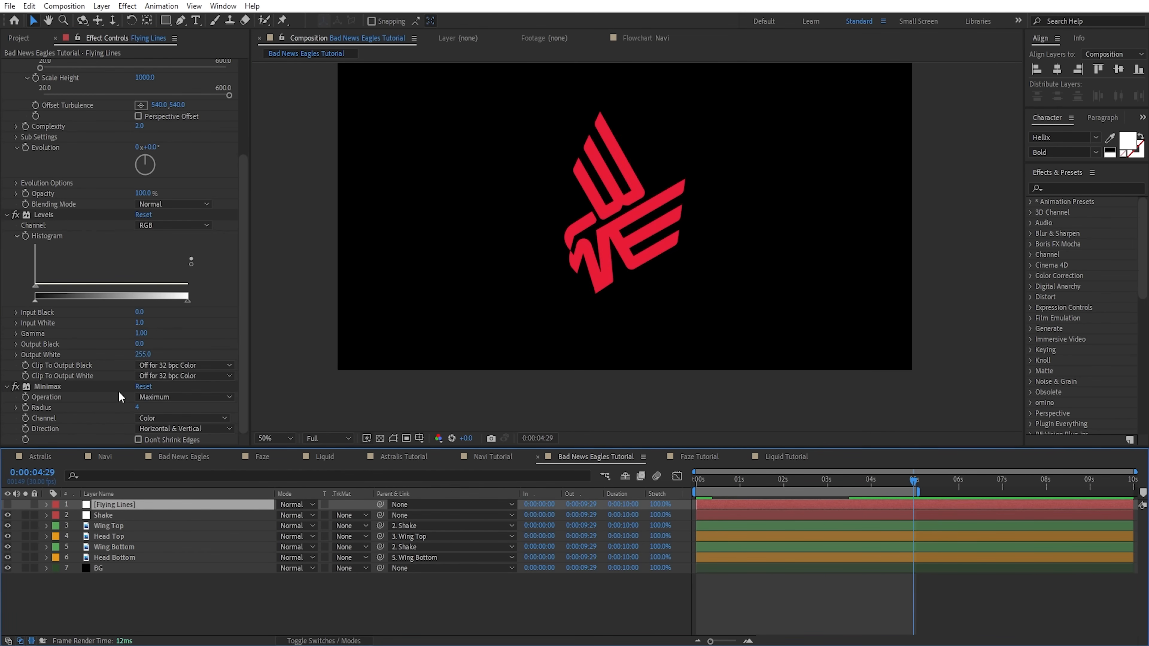
{"action": "key", "text": "ctrl+space"}
{"action": "type", "text": "tint"}
{"action": "key", "text": "Return"}
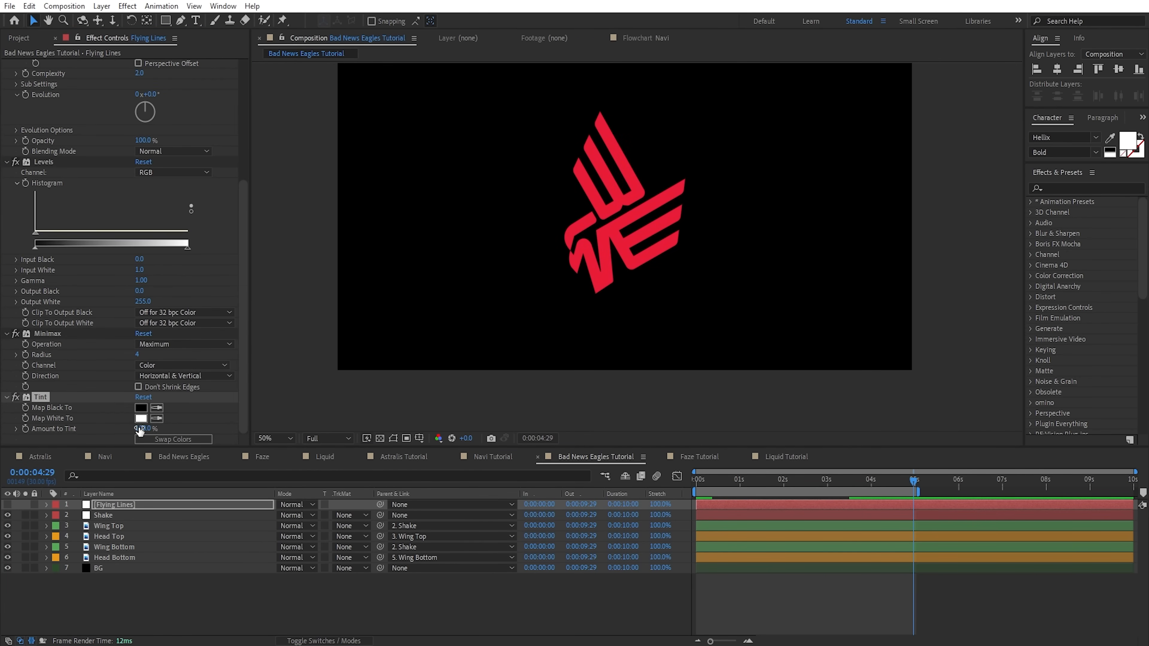
{"action": "left_click", "coordinate": [617, 223]}
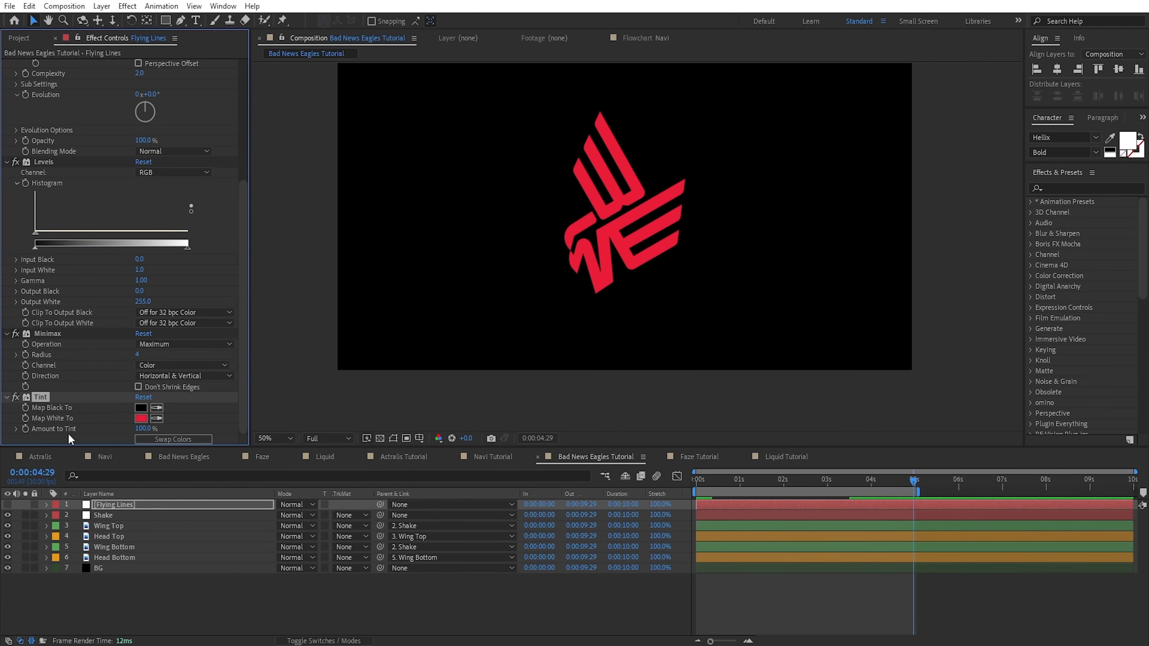
{"action": "left_click", "coordinate": [8, 505]}
- Set the Flying Lines blending mode to Lighten and shift the lines sideways and upward over the logo
{"action": "left_click", "coordinate": [271, 503]}
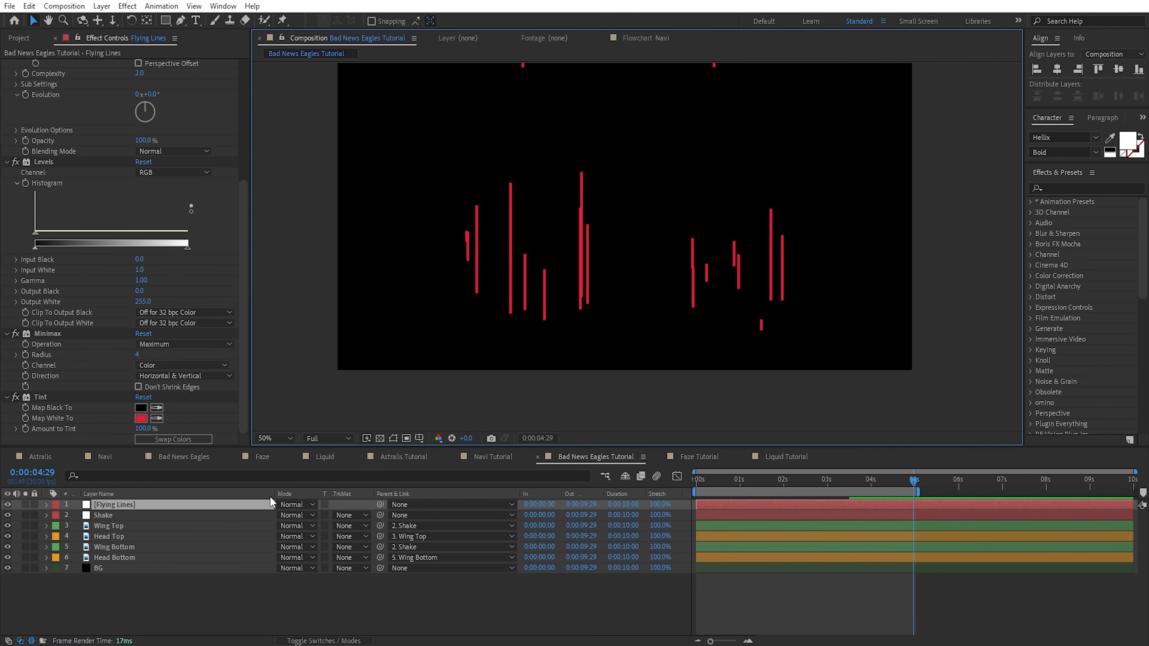
{"action": "left_click", "coordinate": [295, 504]}
{"action": "left_click", "coordinate": [353, 247]}
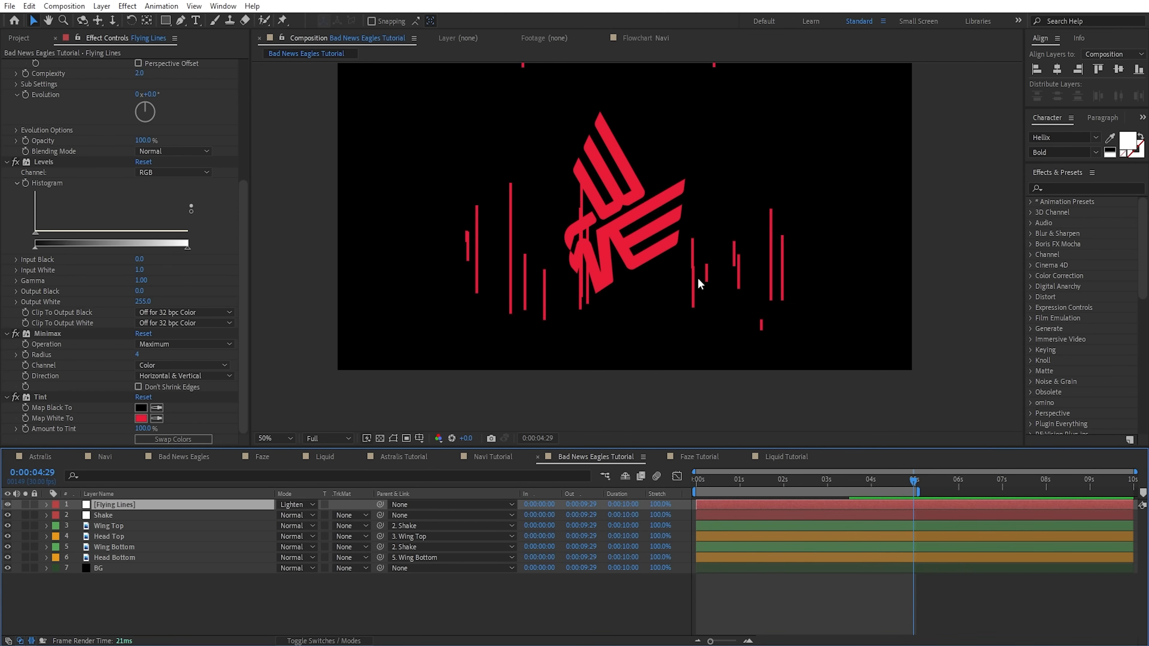
{"action": "scroll", "coordinate": [618, 275], "scroll_direction": "up", "scroll_amount": 1}
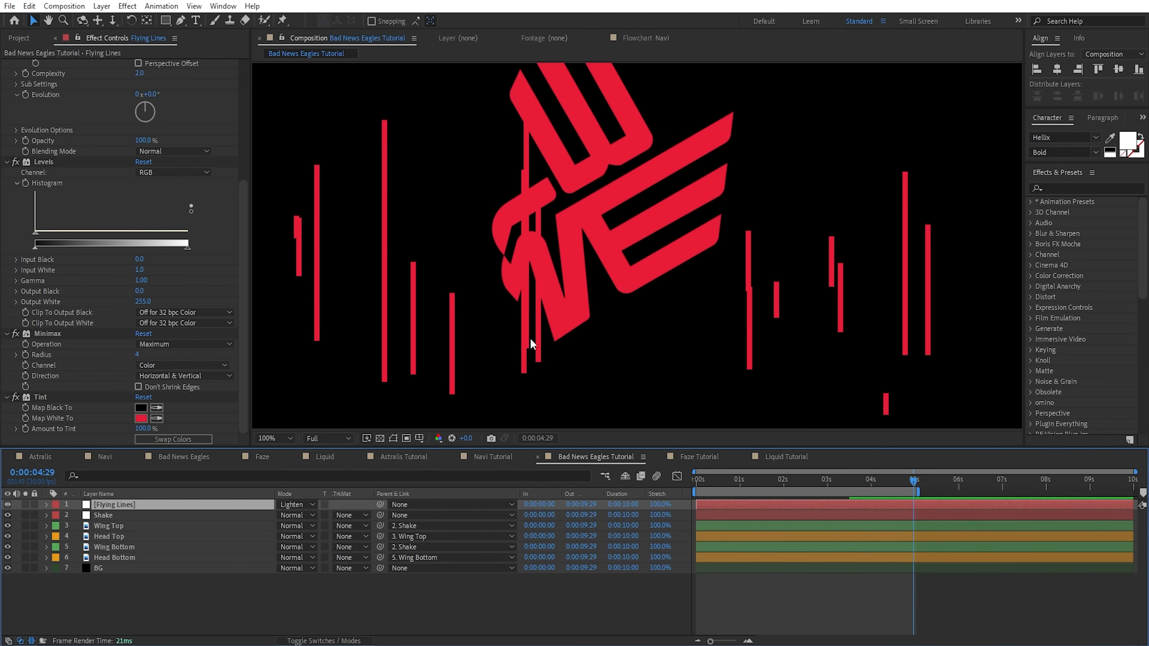
{"action": "left_click_drag", "start_coordinate": [530, 337], "coordinate": [628, 237]}
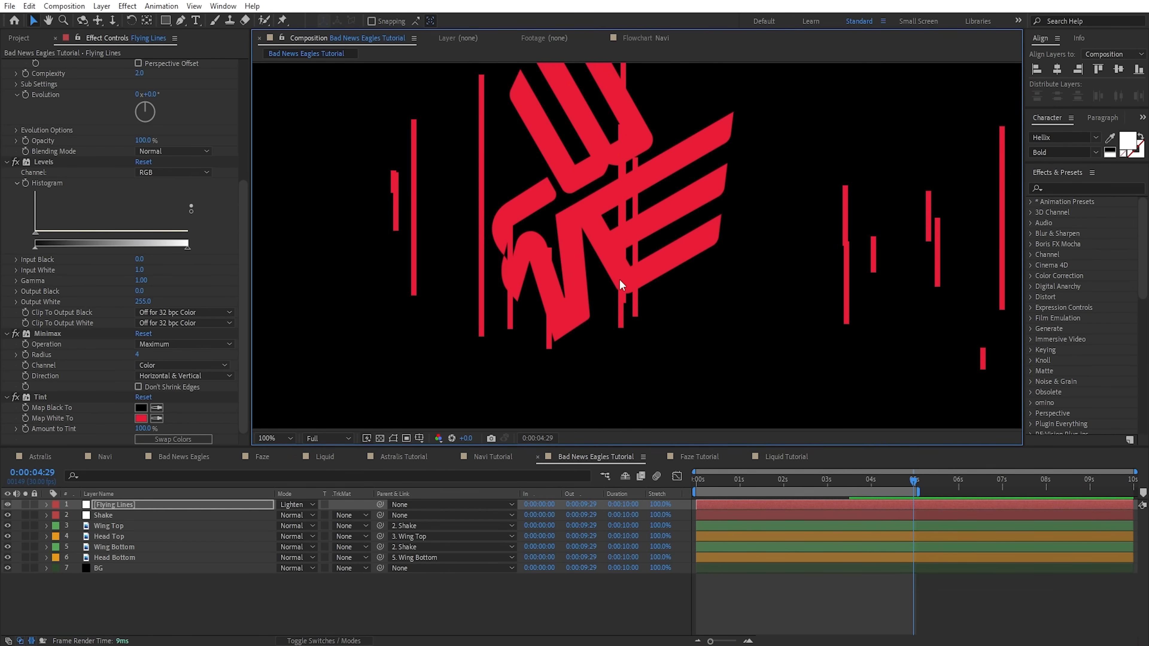
- Return the Flying Lines blending mode to Normal and place the layer below Head Bottom, directly above BG
{"action": "left_click", "coordinate": [296, 504]}
{"action": "left_click", "coordinate": [344, 102]}
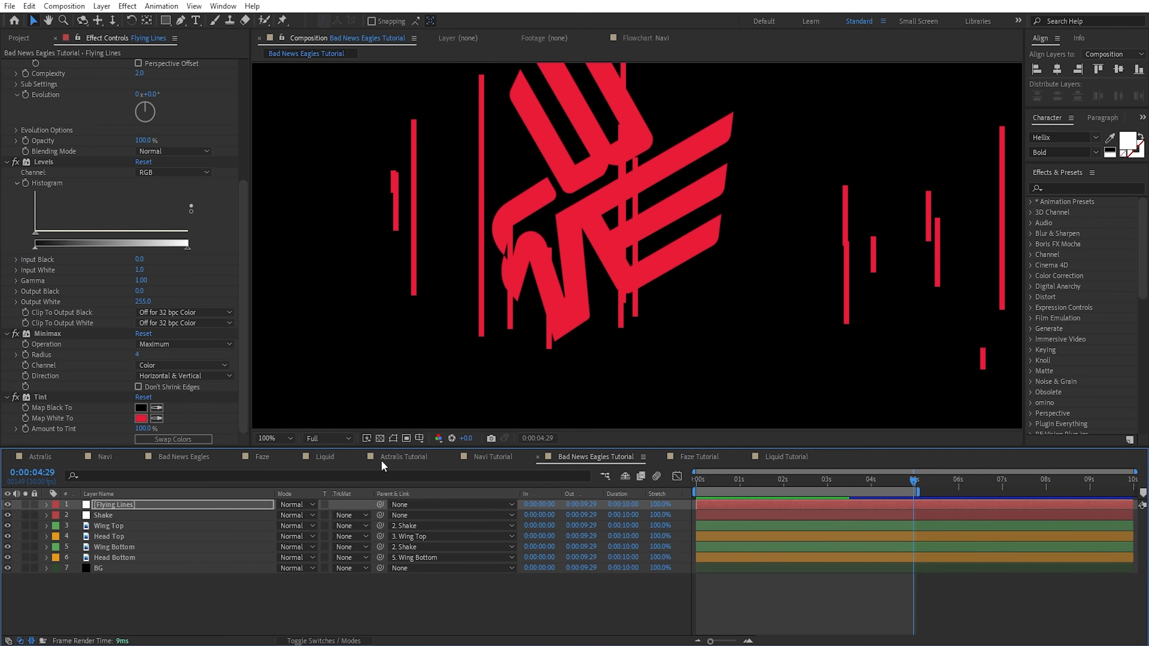
{"action": "left_click_drag", "start_coordinate": [113, 504], "coordinate": [133, 563]}
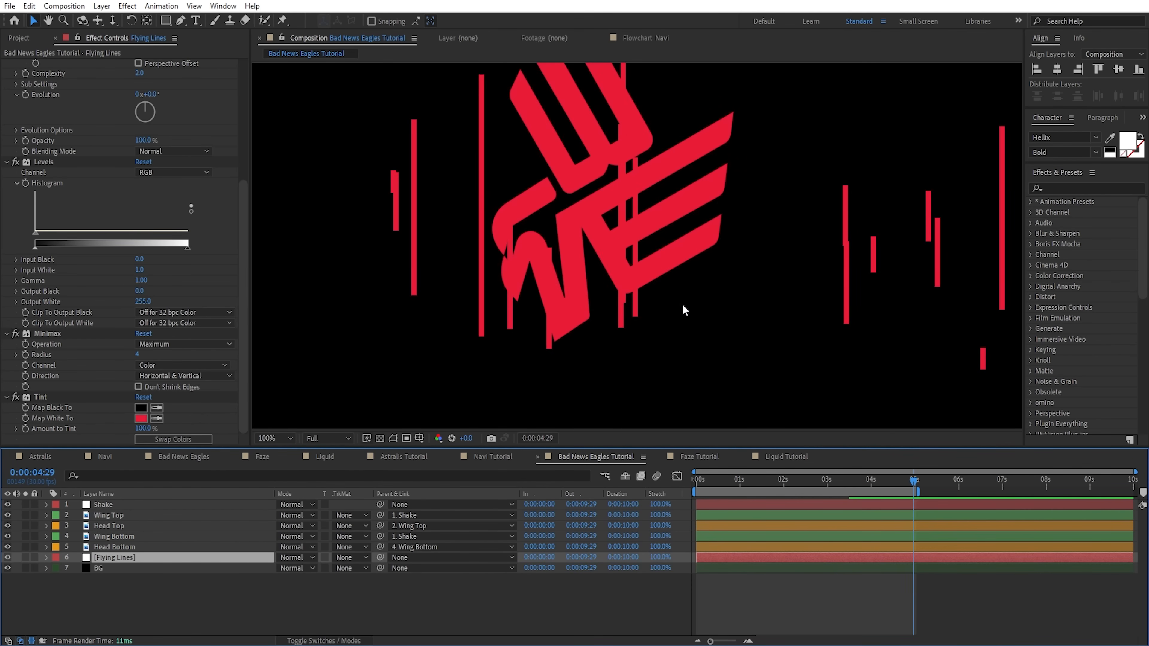
{"action": "scroll", "coordinate": [796, 316], "scroll_direction": "down", "scroll_amount": 3}
{"action": "scroll", "coordinate": [677, 266], "scroll_direction": "up", "scroll_amount": 2}
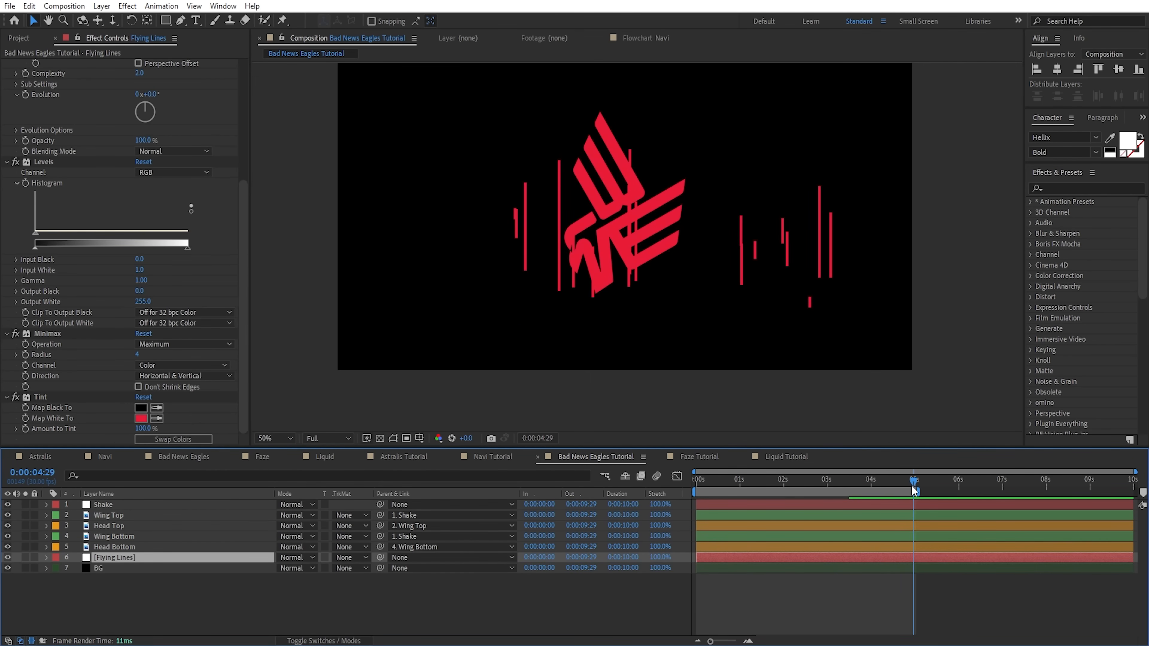
- Keyframe the Offset Turbulence of Flying Lines, move that keyframe to the start of the timeline and place the playhead at 0:00:05:00
{"action": "left_click_drag", "start_coordinate": [893, 482], "coordinate": [917, 493]}
{"action": "scroll", "coordinate": [35, 201], "scroll_direction": "up", "scroll_amount": 6}
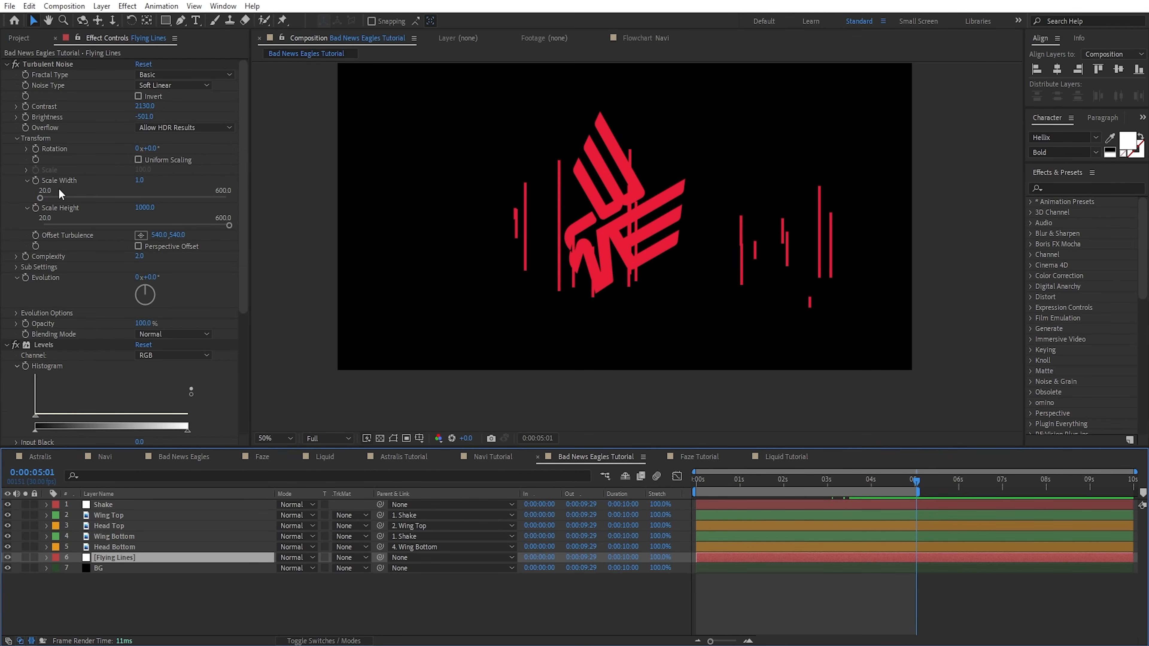
{"action": "left_click", "coordinate": [35, 236]}
{"action": "key", "text": "u"}
{"action": "left_click_drag", "start_coordinate": [918, 580], "coordinate": [748, 584]}
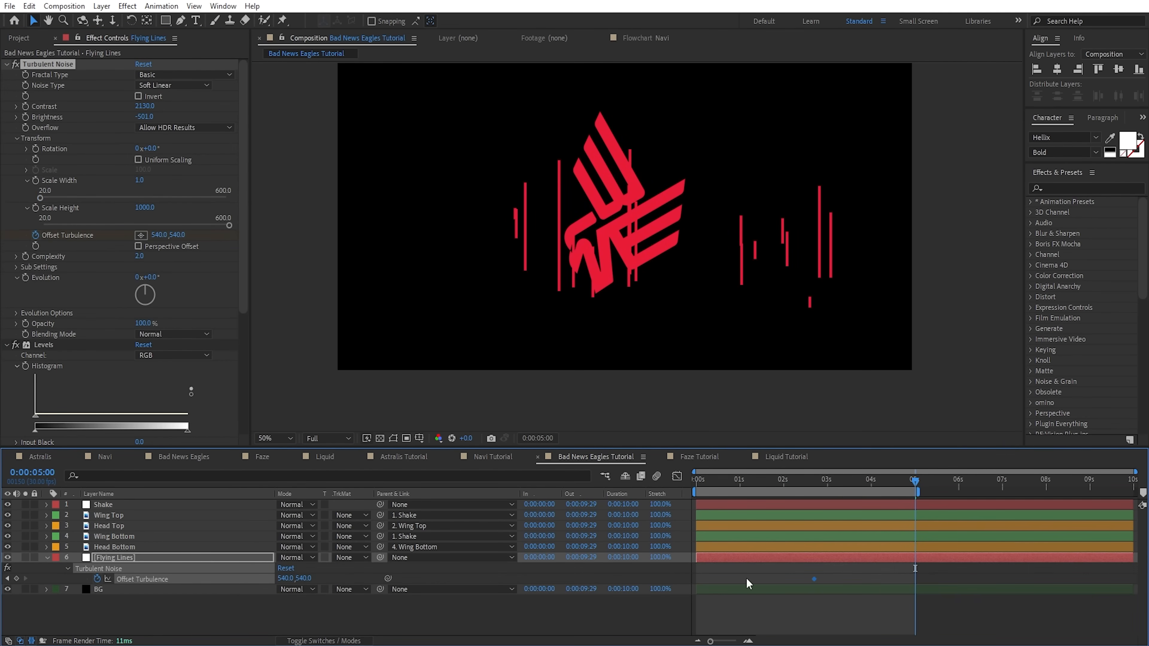
{"action": "left_click", "coordinate": [852, 613]}
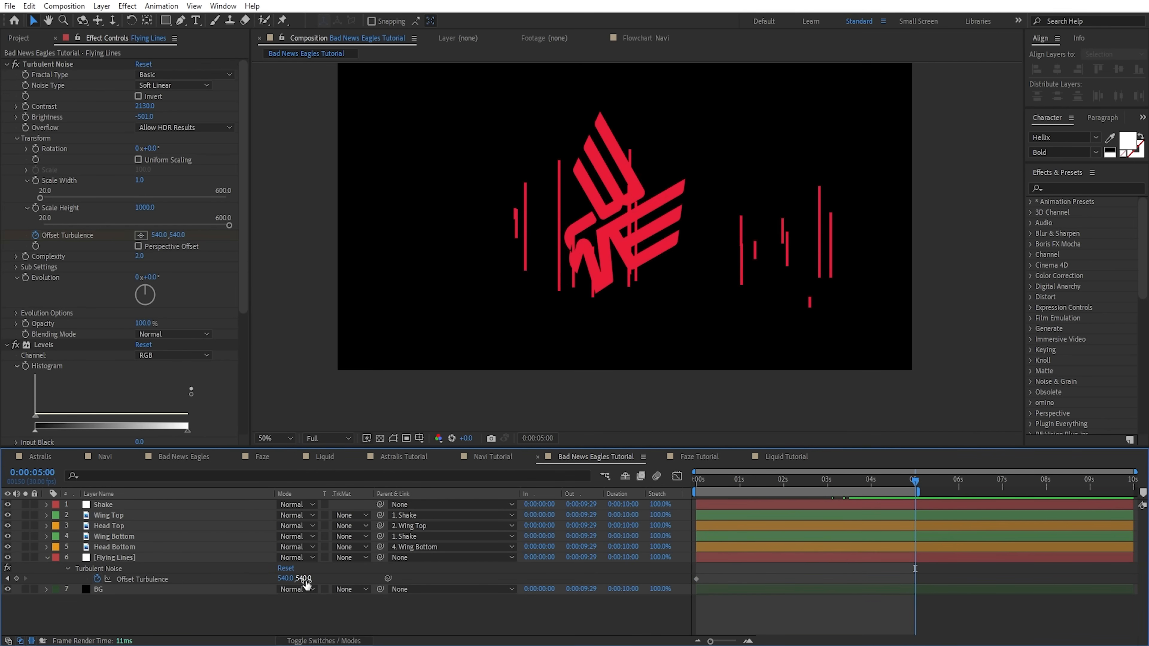
- Set the vertical Offset Turbulence to 10000 at 0:00:05:00 and preview the Flying Lines layer in solo
{"action": "left_click_drag", "start_coordinate": [305, 583], "coordinate": [678, 583]}
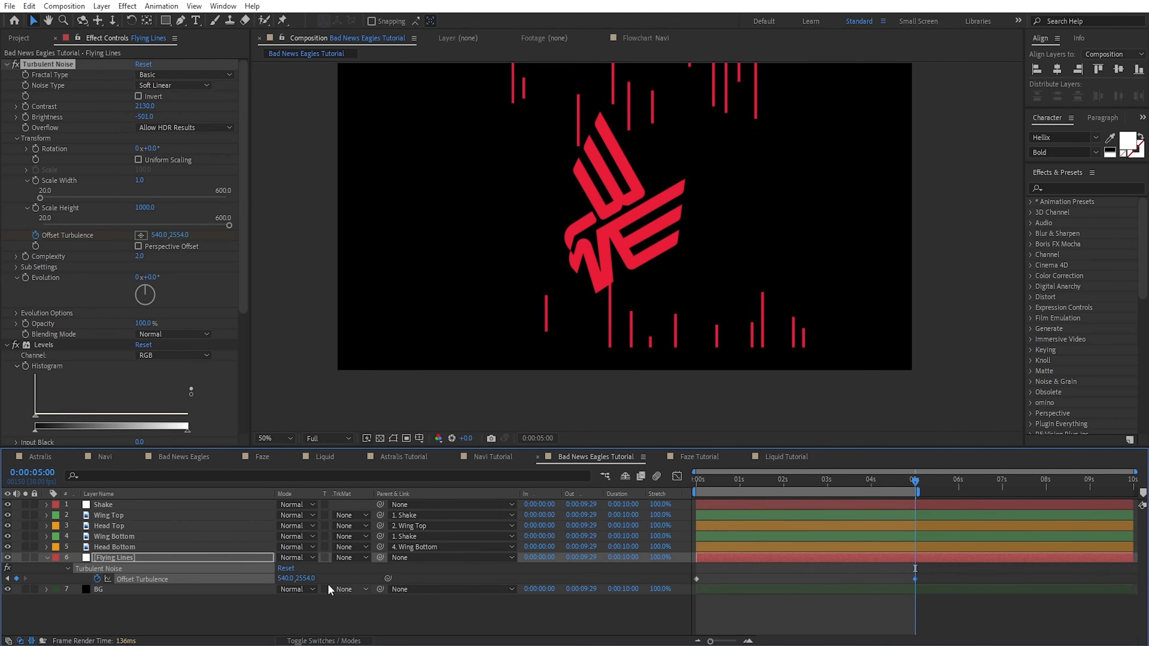
{"action": "left_click", "coordinate": [312, 578]}
{"action": "type", "text": "10000.0"}
{"action": "key", "text": "Return"}
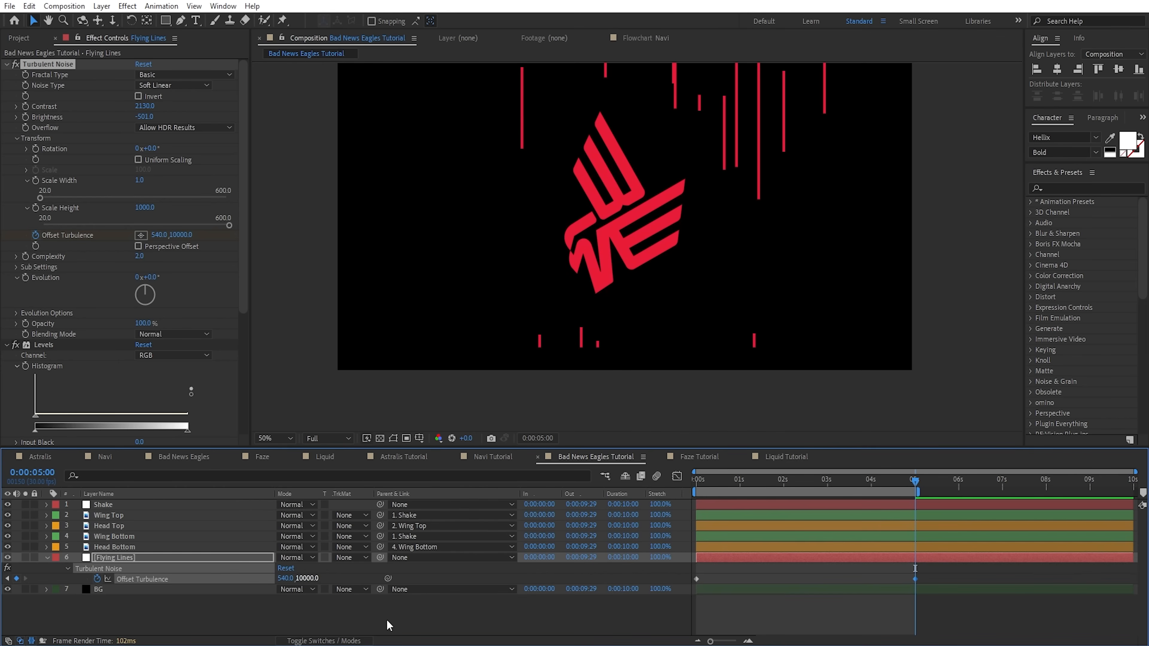
{"action": "key", "text": "space"}
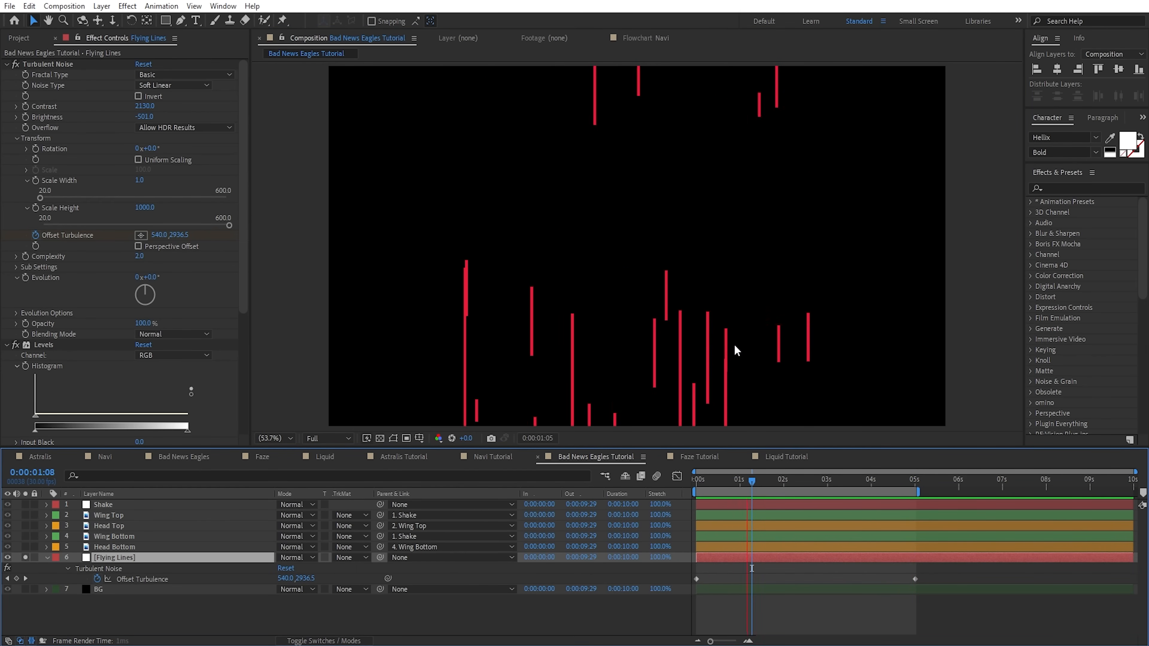
{"action": "left_click", "coordinate": [740, 483]}
{"action": "key", "text": "space"}
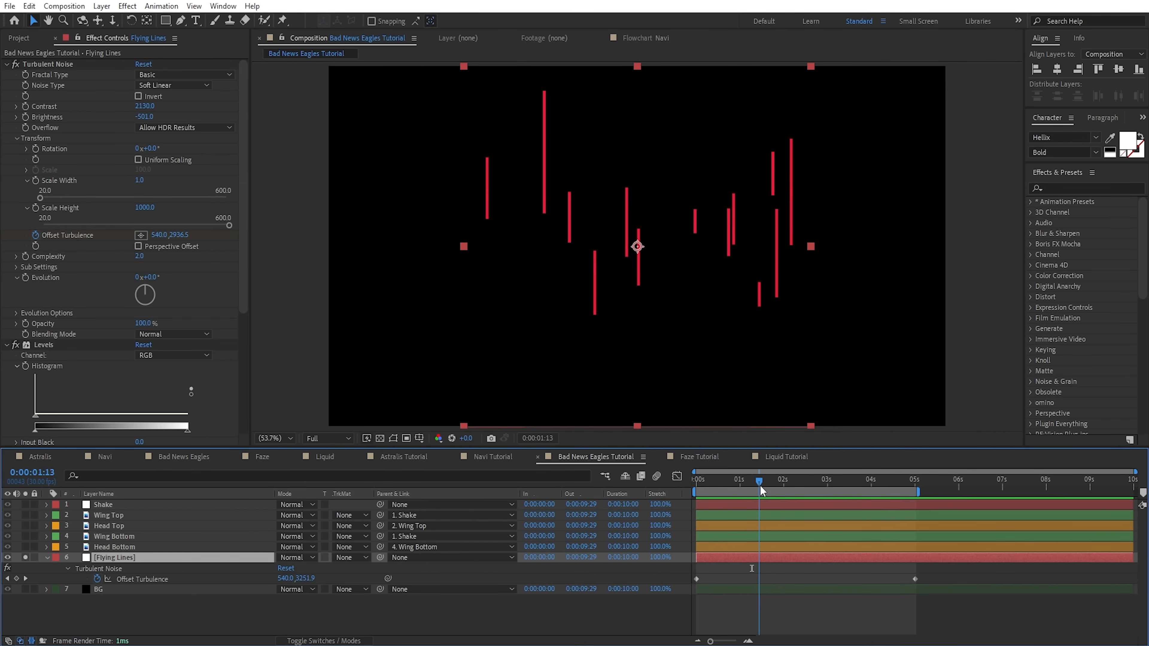
- Set the Turbulent Noise Evolution to 208° and the Minimax Radius to 2, ending the solo view of Flying Lines
{"action": "mouse_move", "coordinate": [145, 292]}
{"action": "left_mouse_down"}
{"action": "mouse_move", "coordinate": [168, 305]}
{"action": "mouse_move", "coordinate": [142, 316]}
{"action": "mouse_move", "coordinate": [141, 307]}
{"action": "left_mouse_up"}
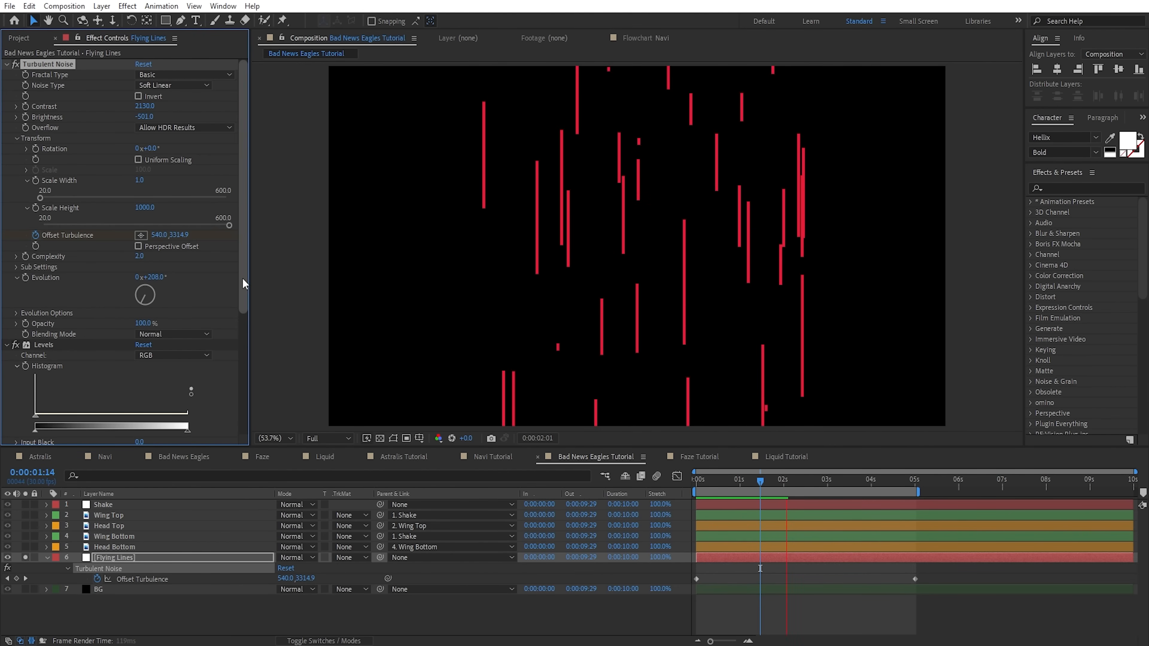
{"action": "left_click_drag", "start_coordinate": [244, 284], "coordinate": [239, 408]}
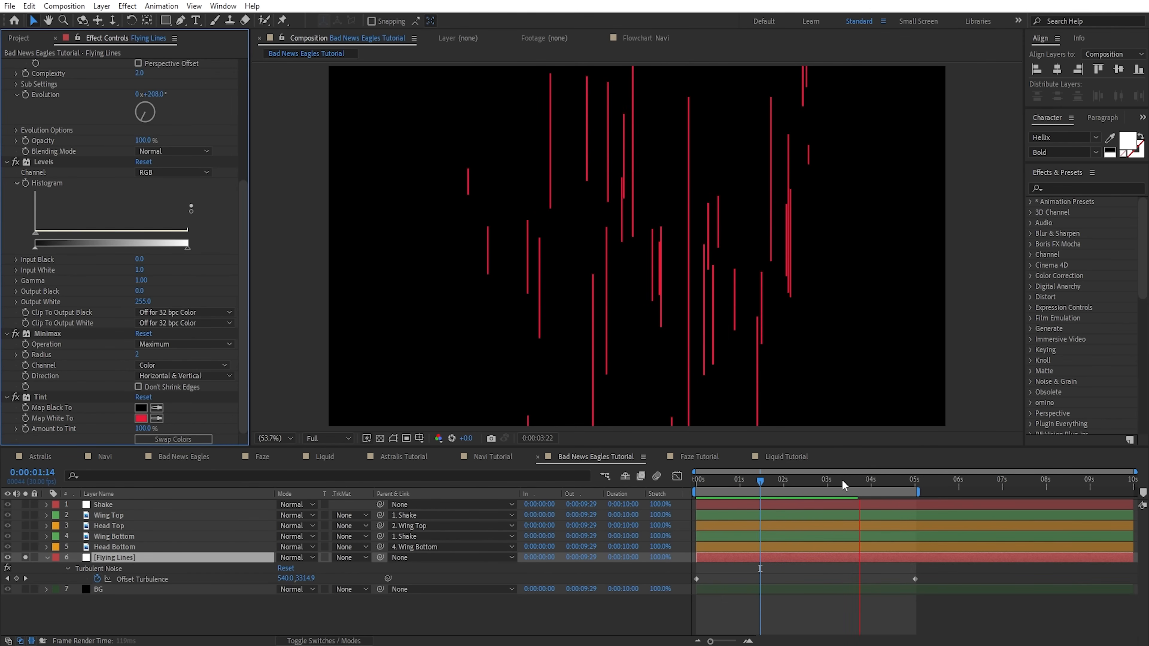
{"action": "key", "text": "space"}
{"action": "left_click", "coordinate": [26, 556]}
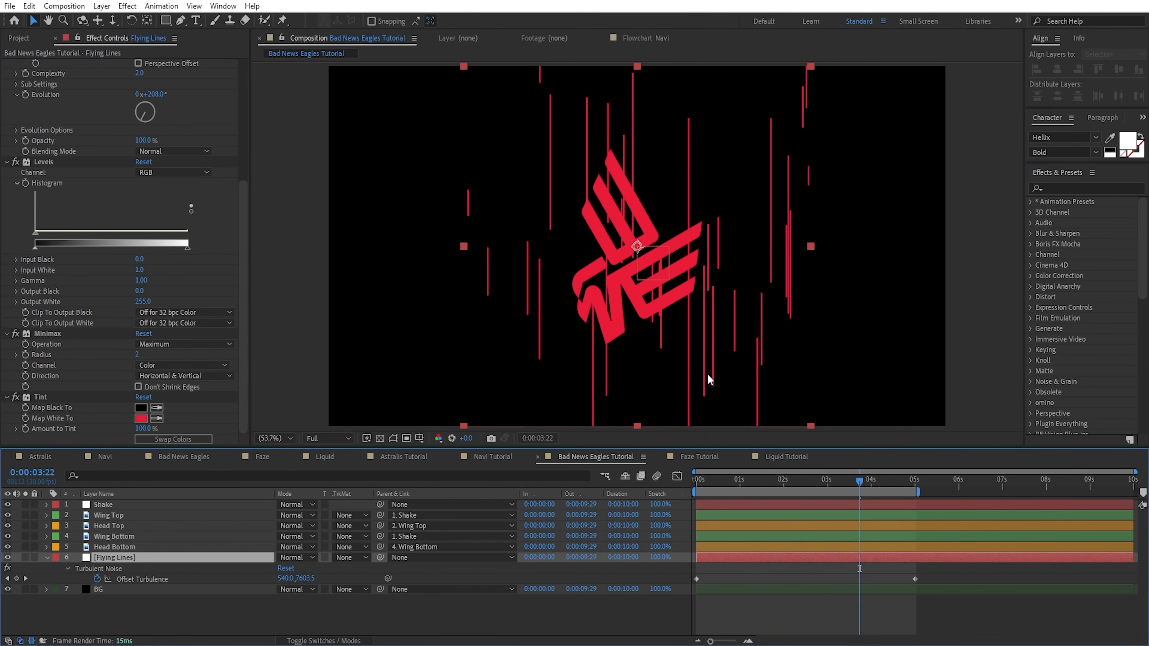
- Move the Flying Lines anchor point to the centre of the layer's top edge and go to 0:00:01:28
{"action": "left_click", "coordinate": [147, 21]}
{"action": "left_click_drag", "start_coordinate": [637, 246], "coordinate": [588, 177]}
{"action": "left_click_drag", "start_coordinate": [622, 104], "coordinate": [635, 74]}
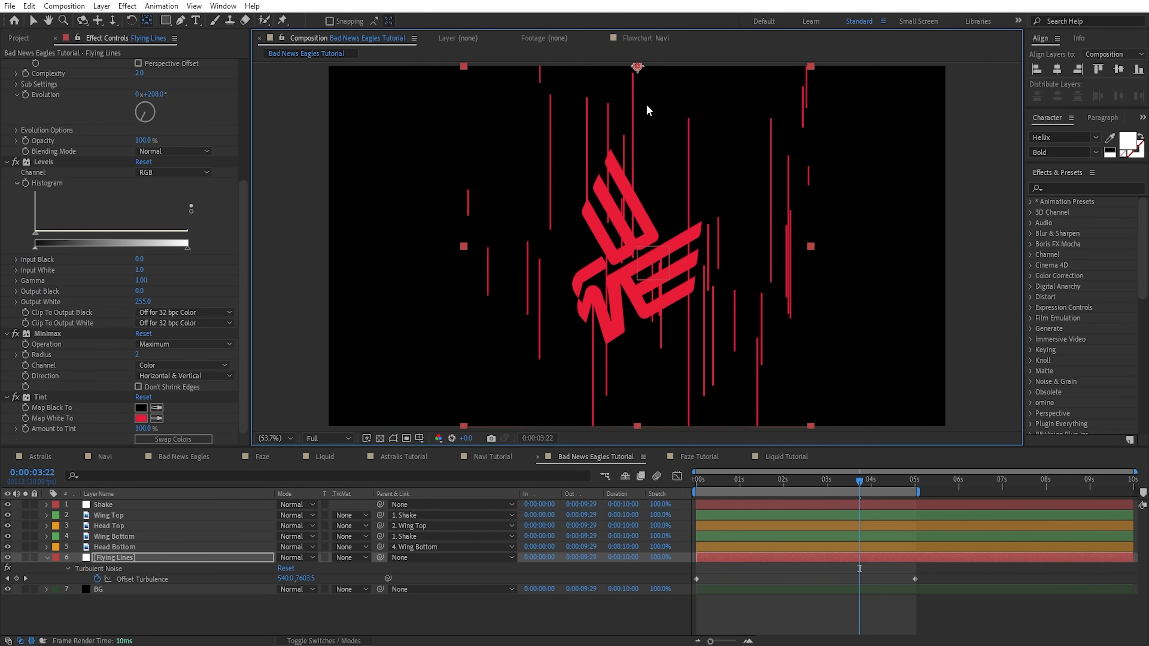
{"action": "key", "text": "v"}
{"action": "left_click_drag", "start_coordinate": [857, 482], "coordinate": [781, 491]}
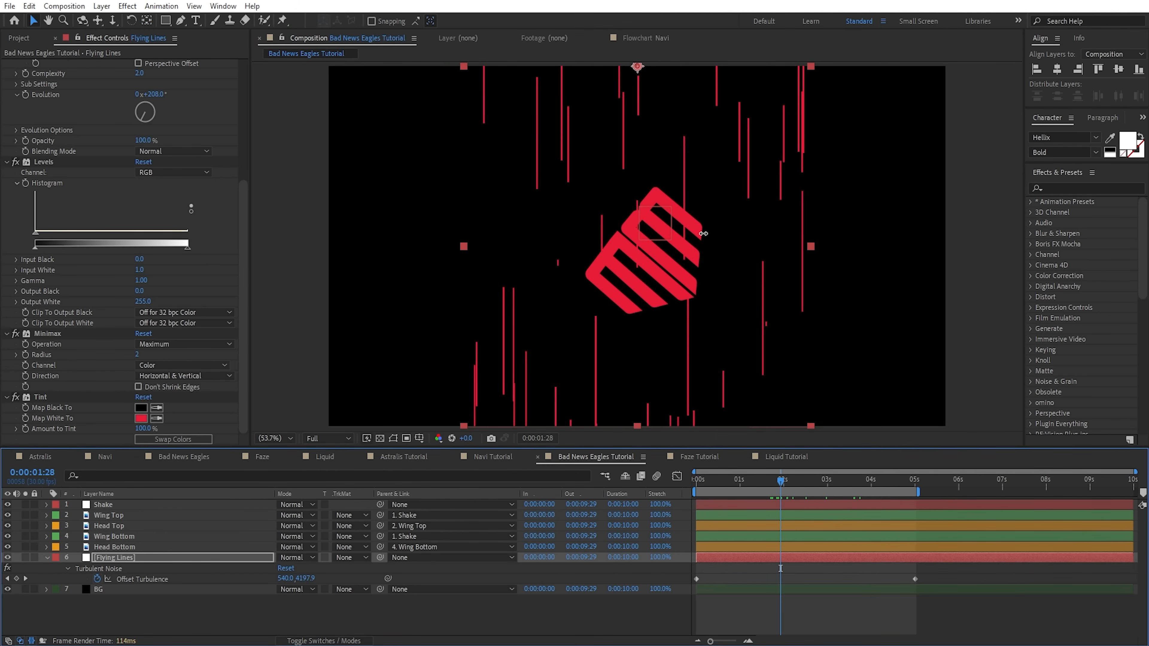
- Scale down the Flying Lines layer, rotate it to match the logo's diagonal and place its top edge behind the folded wings
{"action": "left_click_drag", "start_coordinate": [648, 111], "coordinate": [631, 277]}
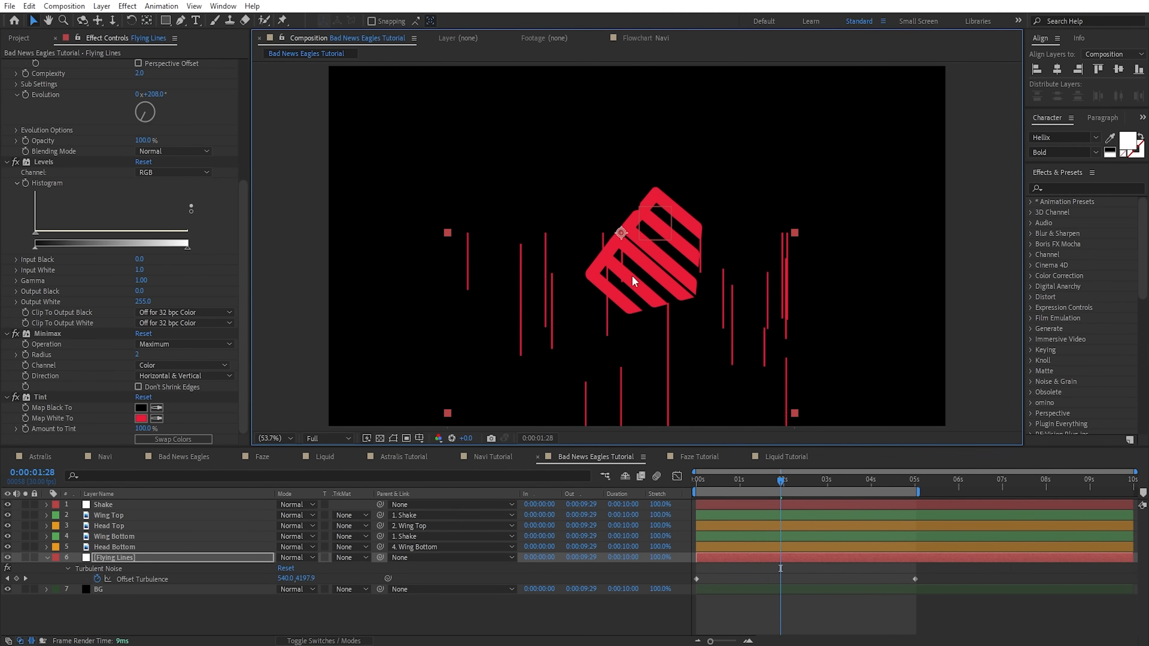
{"action": "left_click_drag", "start_coordinate": [719, 306], "coordinate": [685, 192]}
{"action": "key", "text": "w"}
{"action": "left_click_drag", "start_coordinate": [656, 374], "coordinate": [879, 218]}
{"action": "key", "text": "v"}
{"action": "left_click_drag", "start_coordinate": [831, 93], "coordinate": [646, 332]}
{"action": "scroll", "coordinate": [678, 165], "scroll_direction": "up", "scroll_amount": 1}
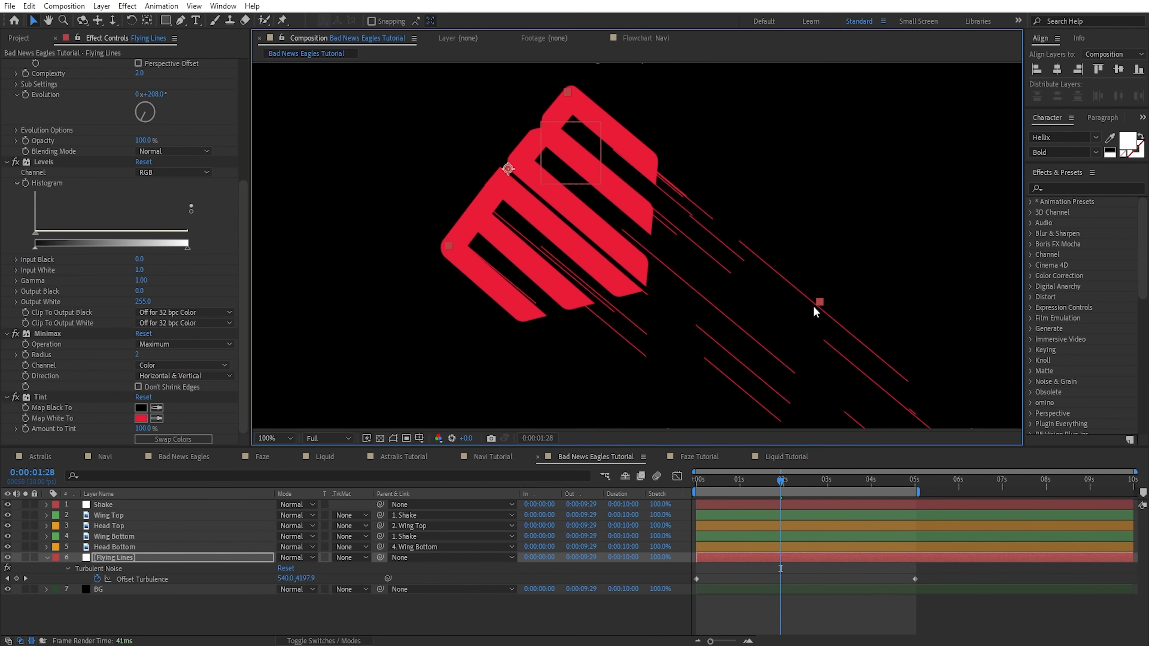
- Narrow the Flying Lines layer to fit within the folded wings, preview the animation and go to 0:00:01:18
{"action": "left_click_drag", "start_coordinate": [813, 307], "coordinate": [822, 309]}
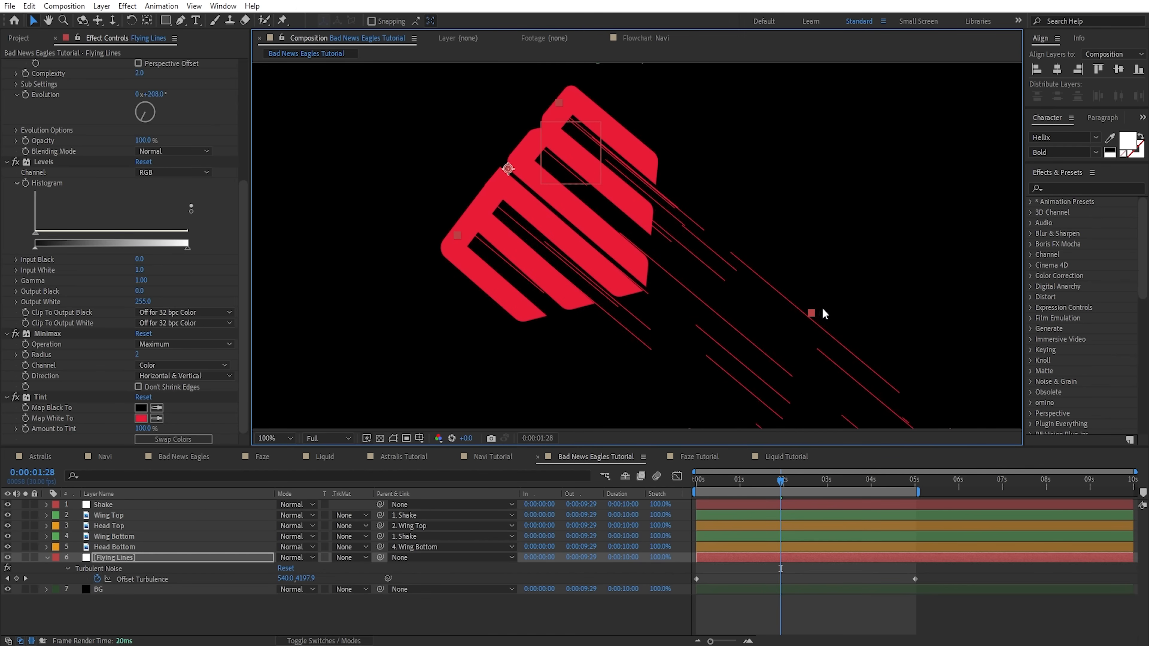
{"action": "scroll", "coordinate": [823, 310], "scroll_direction": "down", "scroll_amount": 4}
{"action": "left_click_drag", "start_coordinate": [701, 300], "coordinate": [703, 302]}
{"action": "scroll", "coordinate": [715, 322], "scroll_direction": "up", "scroll_amount": 1}
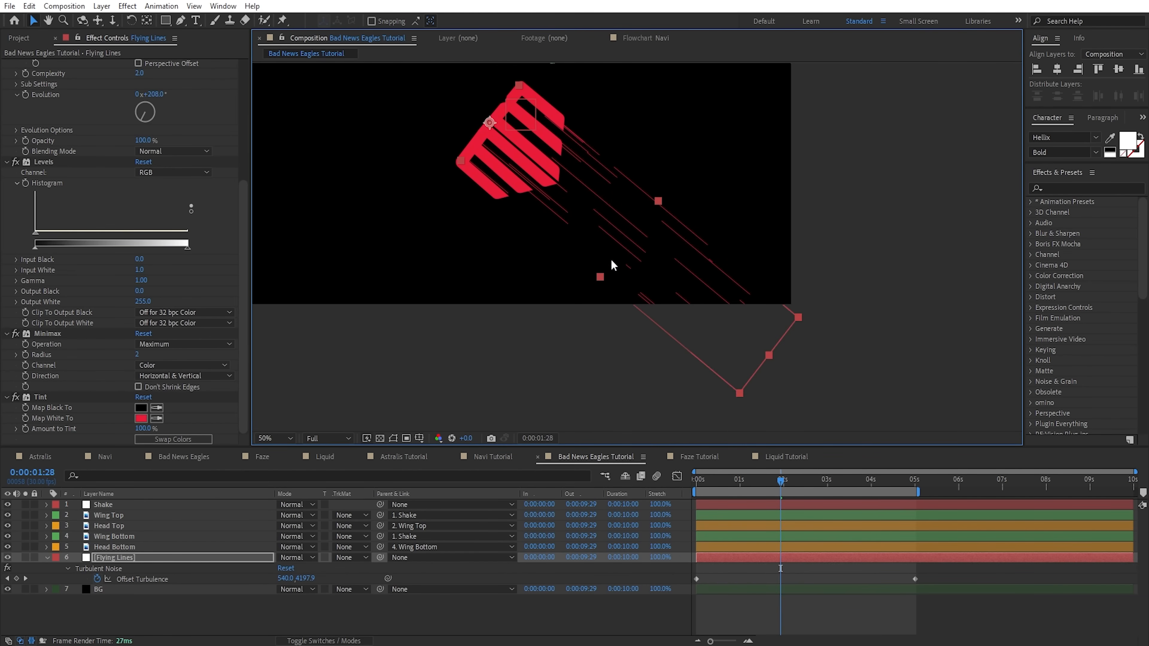
{"action": "left_click_drag", "start_coordinate": [610, 258], "coordinate": [683, 366]}
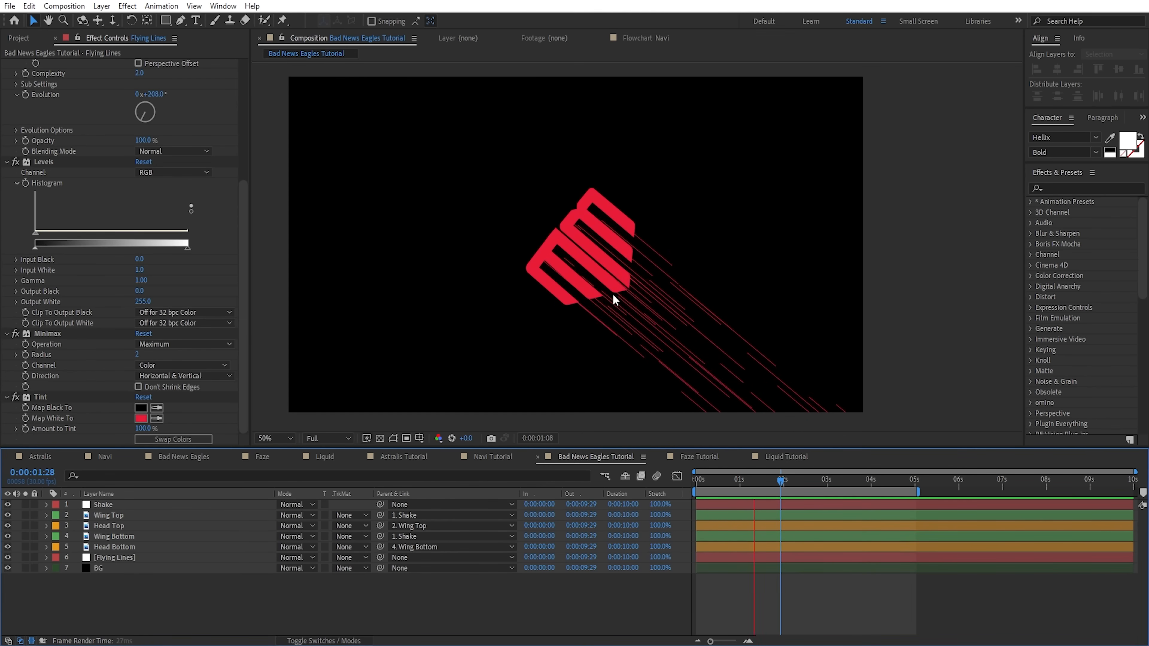
{"action": "left_click_drag", "start_coordinate": [738, 483], "coordinate": [764, 488]}
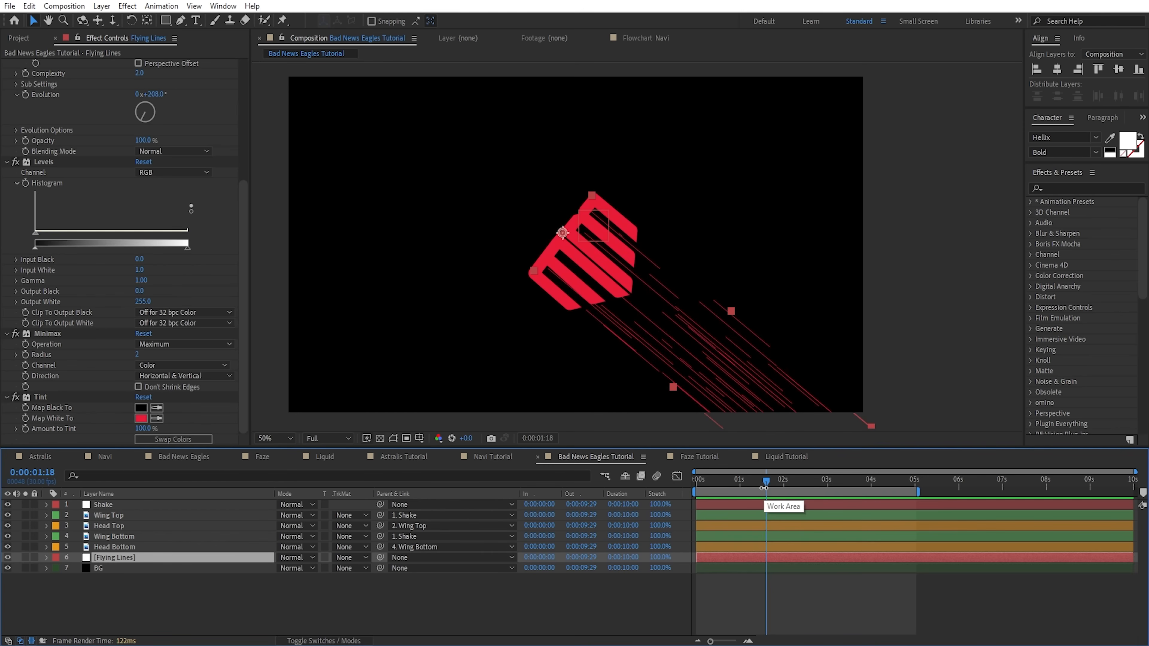
- Add a Linear Wipe to Flying Lines with a 0° wipe angle and a keyframed Transition Completion of 100%
{"action": "key", "text": "ctrl+space"}
{"action": "type", "text": "inea"}
{"action": "key", "text": "Down"}
{"action": "key", "text": "Return"}
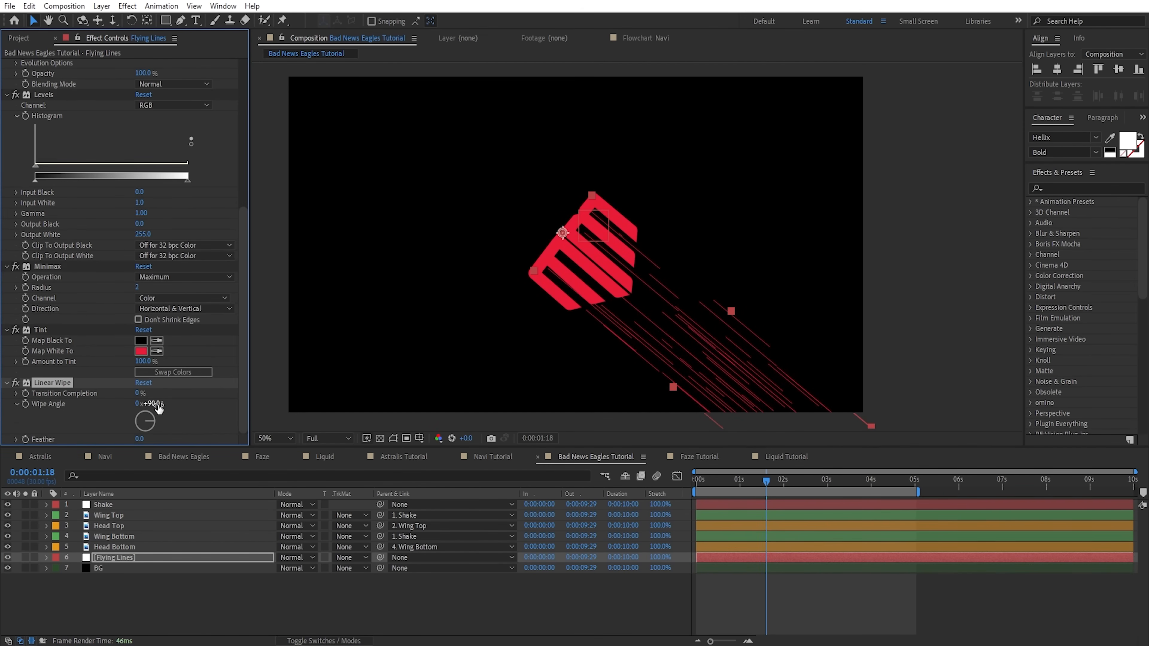
{"action": "left_click", "coordinate": [157, 404]}
{"action": "type", "text": "0"}
{"action": "key", "text": "Return"}
{"action": "left_click_drag", "start_coordinate": [148, 395], "coordinate": [221, 407]}
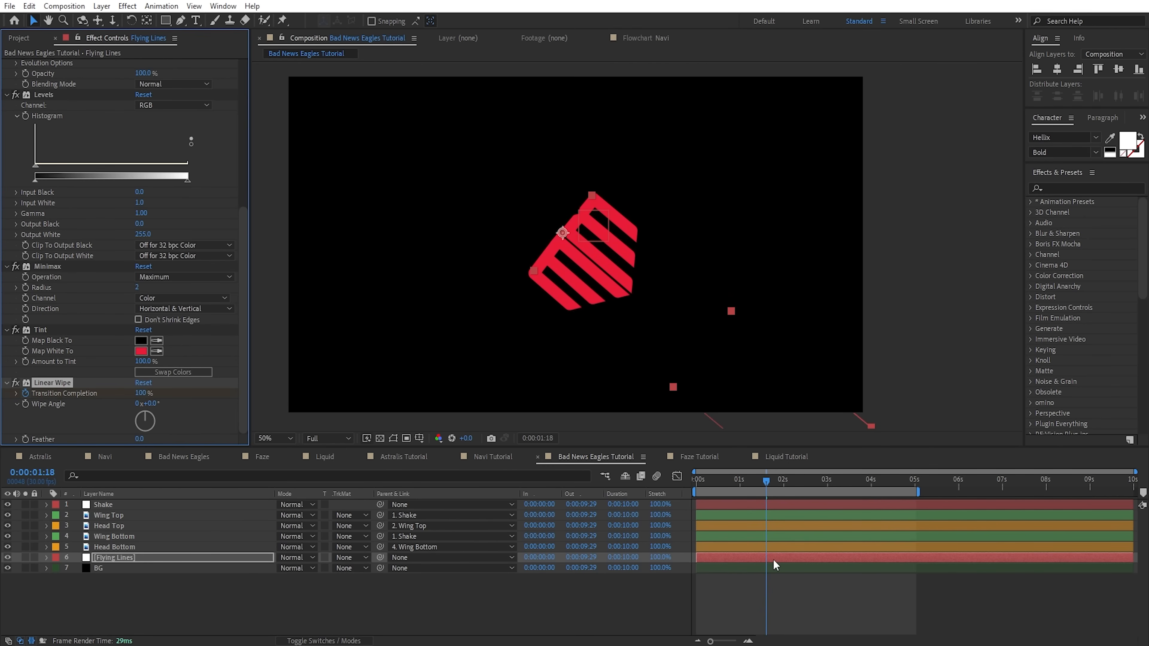
- Move the Linear Wipe's Transition Completion keyframe to 0:00:00:15 and set the value to 0% at 0:00:01:15
{"action": "key", "text": "u"}
{"action": "mouse_move", "coordinate": [719, 487]}
{"action": "left_mouse_down"}
{"action": "mouse_move", "coordinate": [702, 487]}
{"action": "mouse_move", "coordinate": [720, 488]}
{"action": "left_mouse_up"}
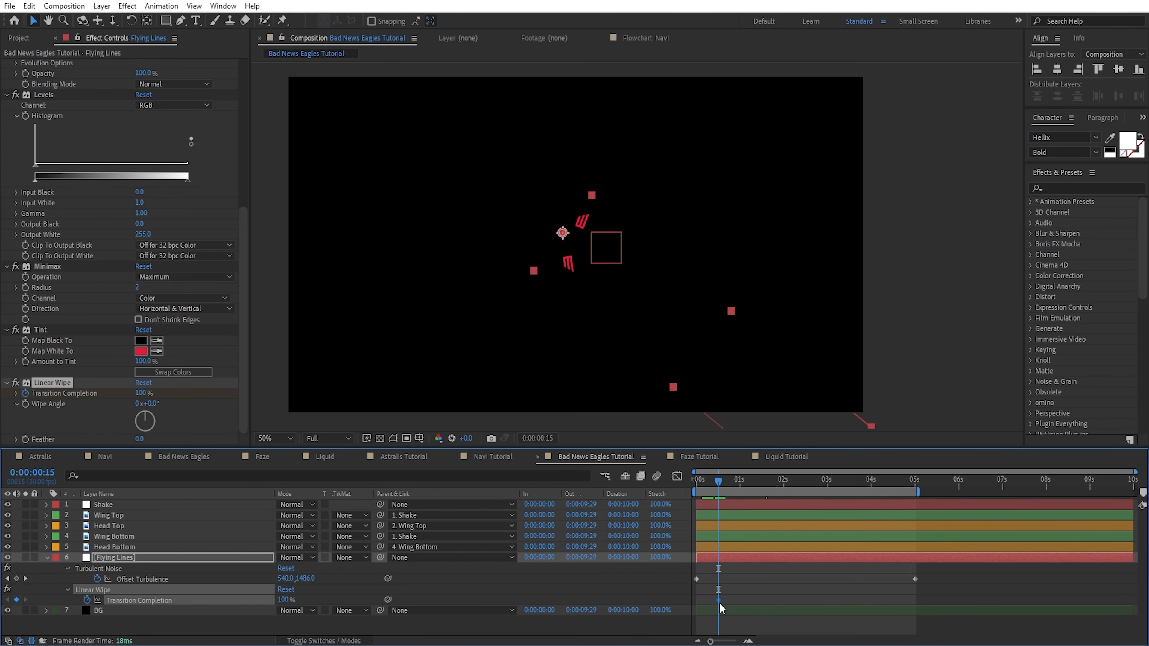
{"action": "key", "text": "space"}
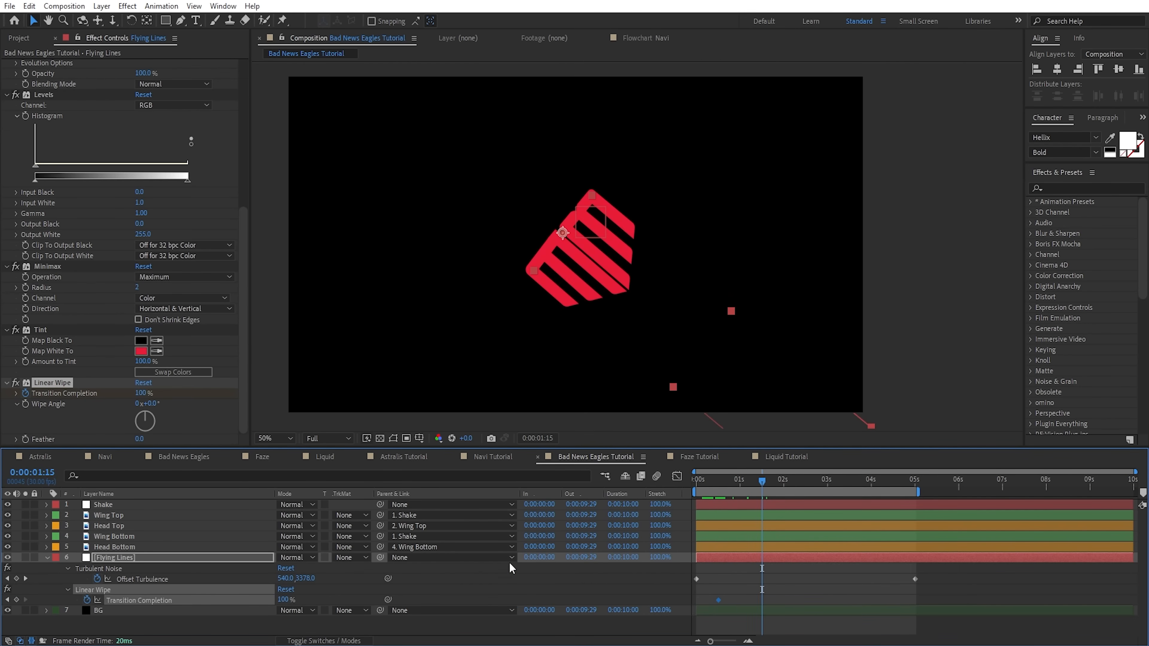
{"action": "left_click_drag", "start_coordinate": [283, 600], "coordinate": [54, 616]}
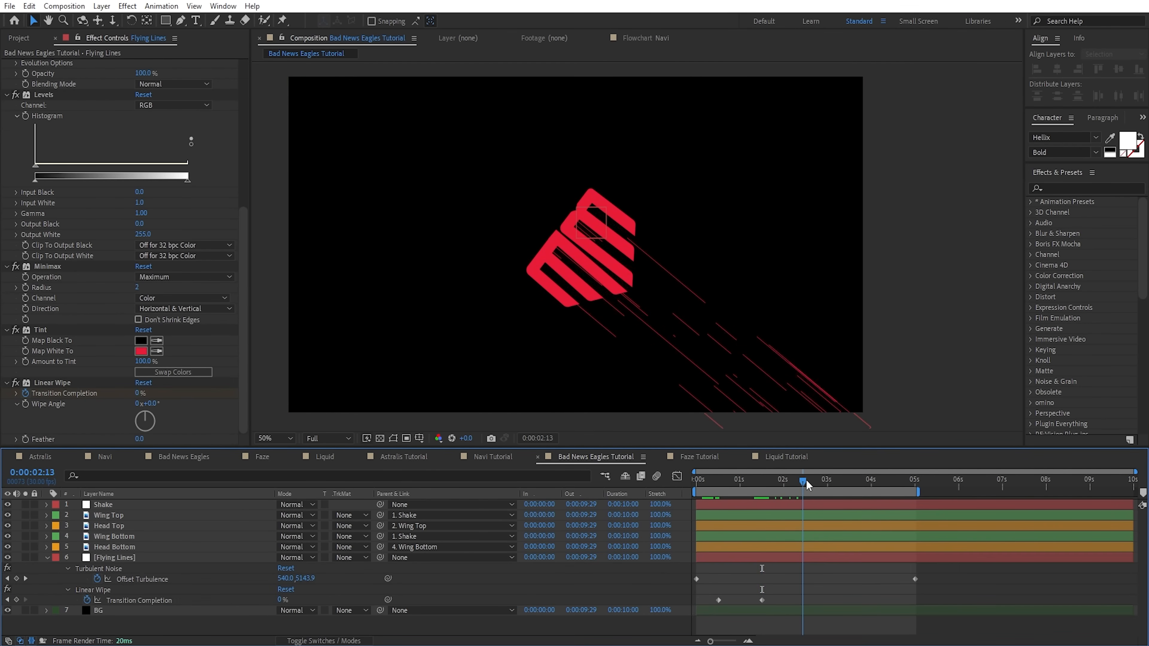
- Add a second Linear Wipe to Flying Lines with a 180° wipe angle and keyframe its Transition Completion at 0% at 0:00:02:05
{"action": "left_click_drag", "start_coordinate": [806, 480], "coordinate": [790, 482]}
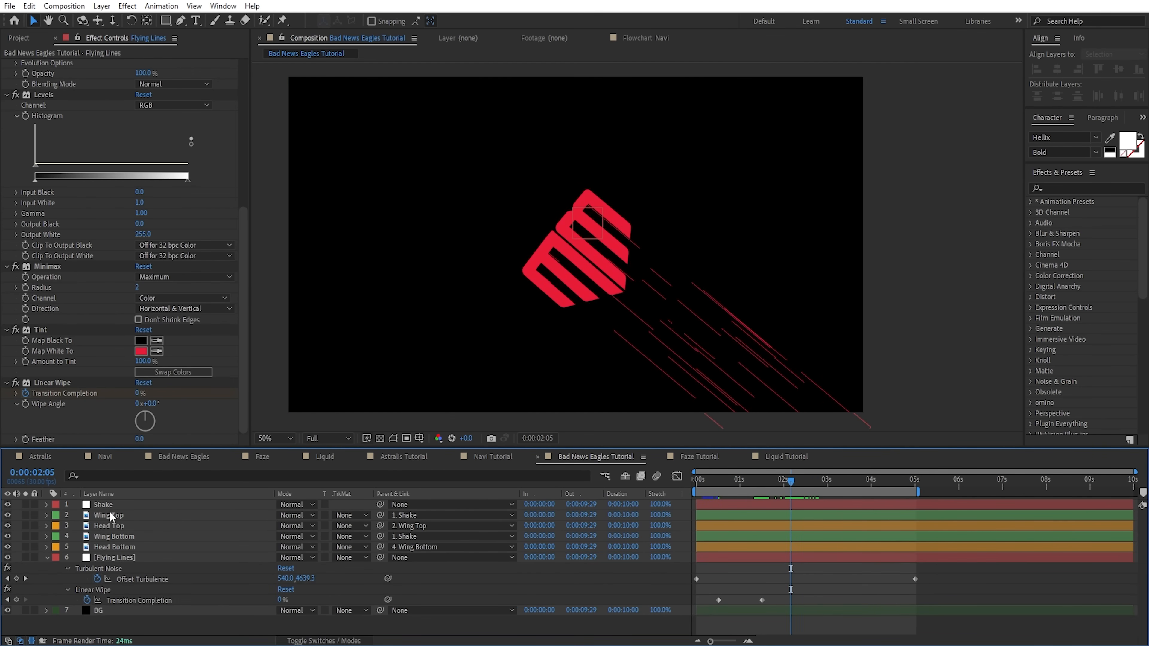
{"action": "left_click", "coordinate": [158, 561]}
{"action": "key", "text": "ctrl+space"}
{"action": "type", "text": "ine"}
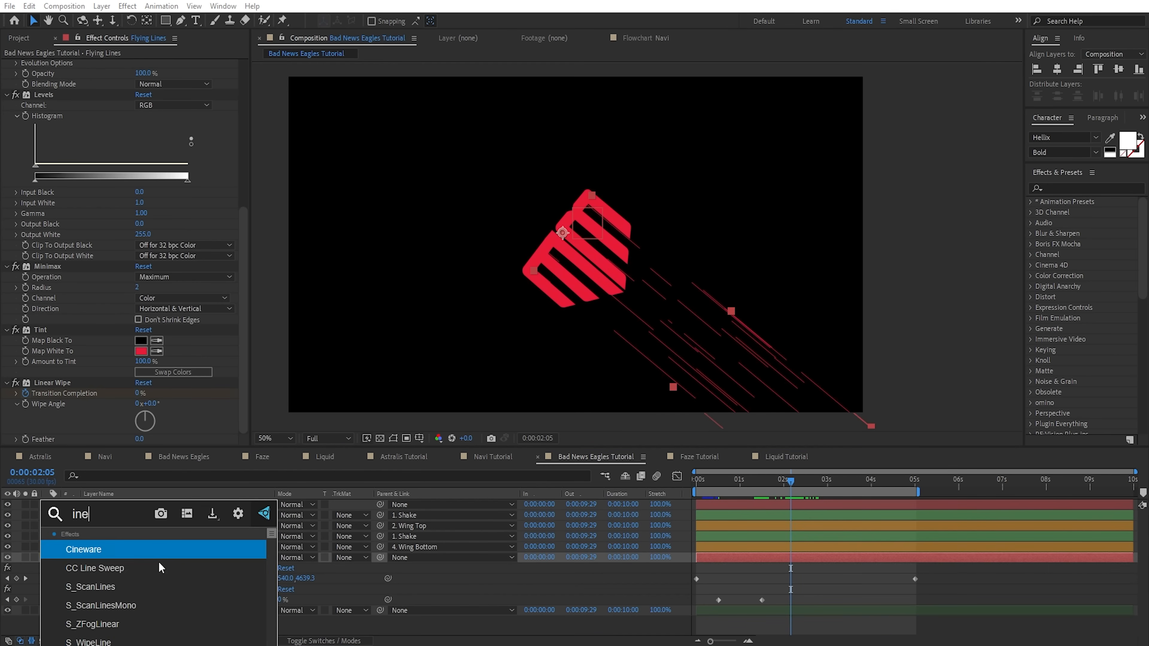
{"action": "type", "text": "a"}
{"action": "key", "text": "Return"}
{"action": "left_click", "coordinate": [151, 404]}
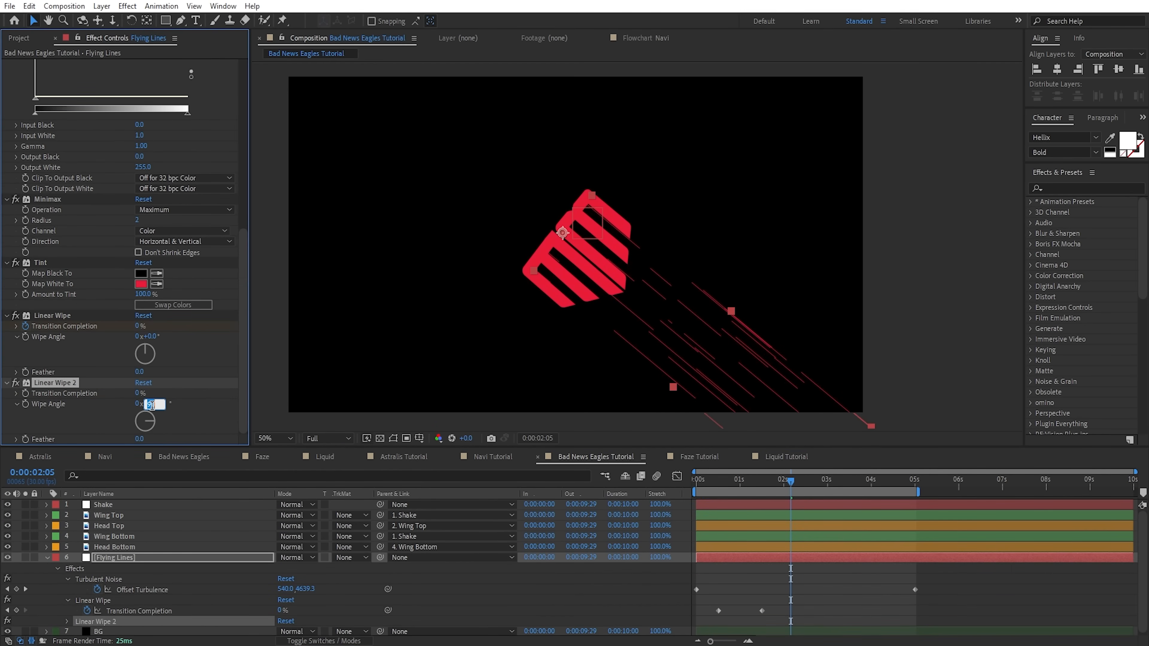
{"action": "key", "text": "Return"}
{"action": "key", "text": "u"}
{"action": "key", "text": "u"}
{"action": "scroll", "coordinate": [807, 599], "scroll_direction": "down", "scroll_amount": 1}
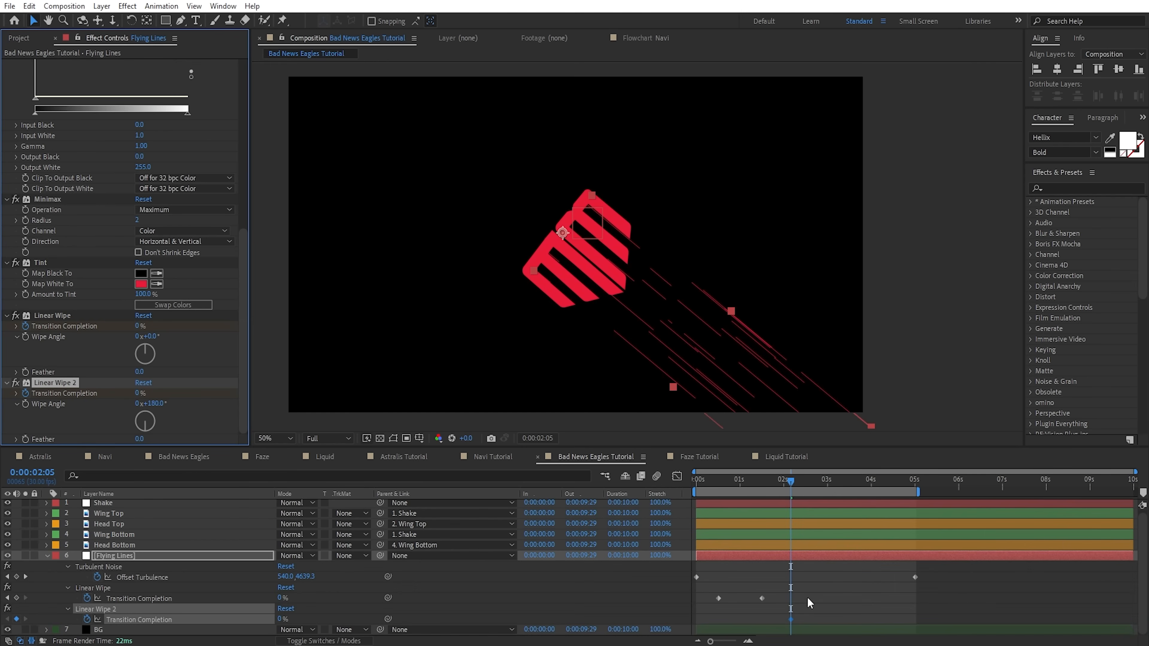
- Raise Linear Wipe 2's Transition Completion at 0:00:02:25 to wipe the lines away and preview the animation
{"action": "key", "text": "shift+Page_Down"}
{"action": "key", "text": "shift+Page_Down"}
{"action": "key", "text": "shift+Page_Down"}
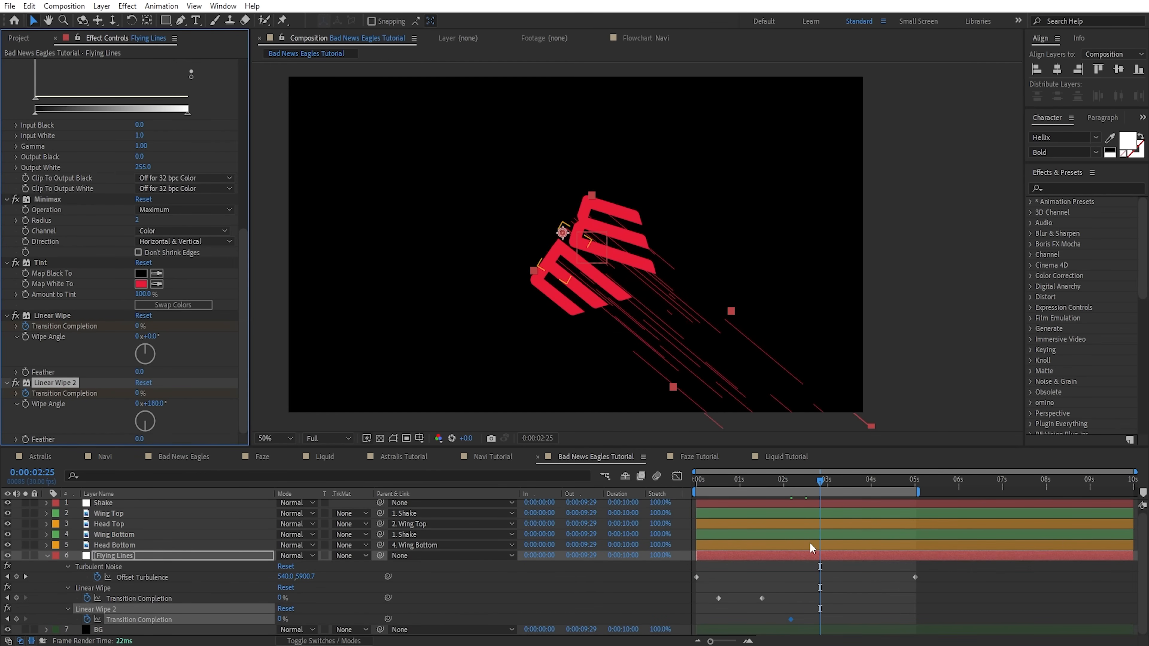
{"action": "left_click_drag", "start_coordinate": [140, 395], "coordinate": [198, 392]}
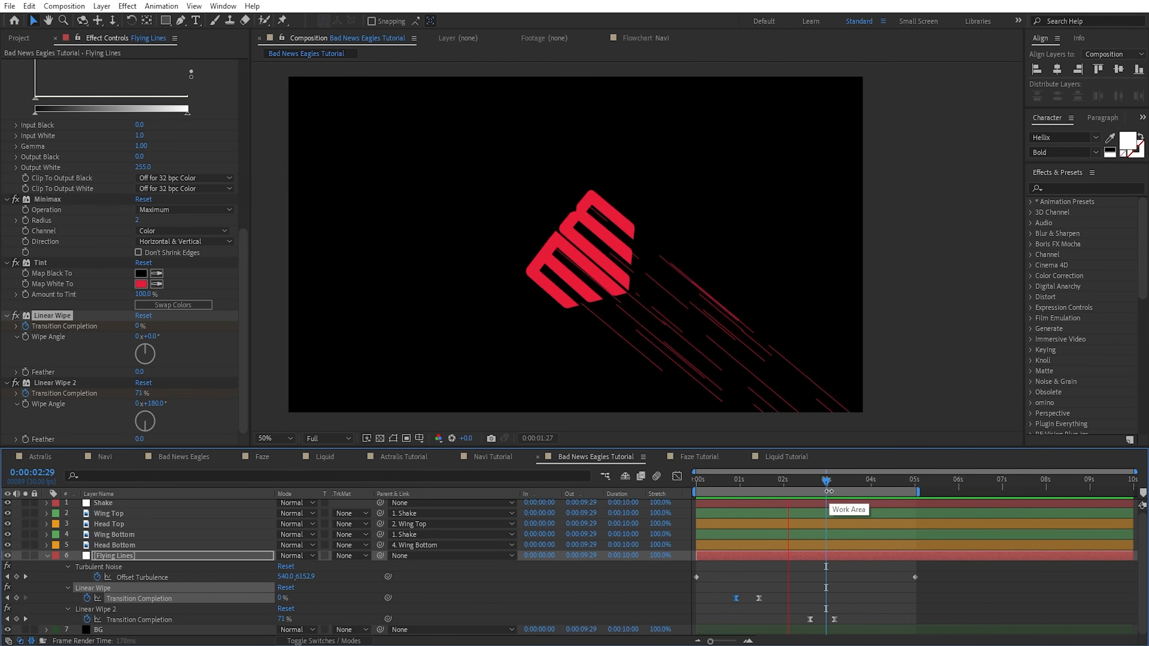
{"action": "key", "text": "grave"}
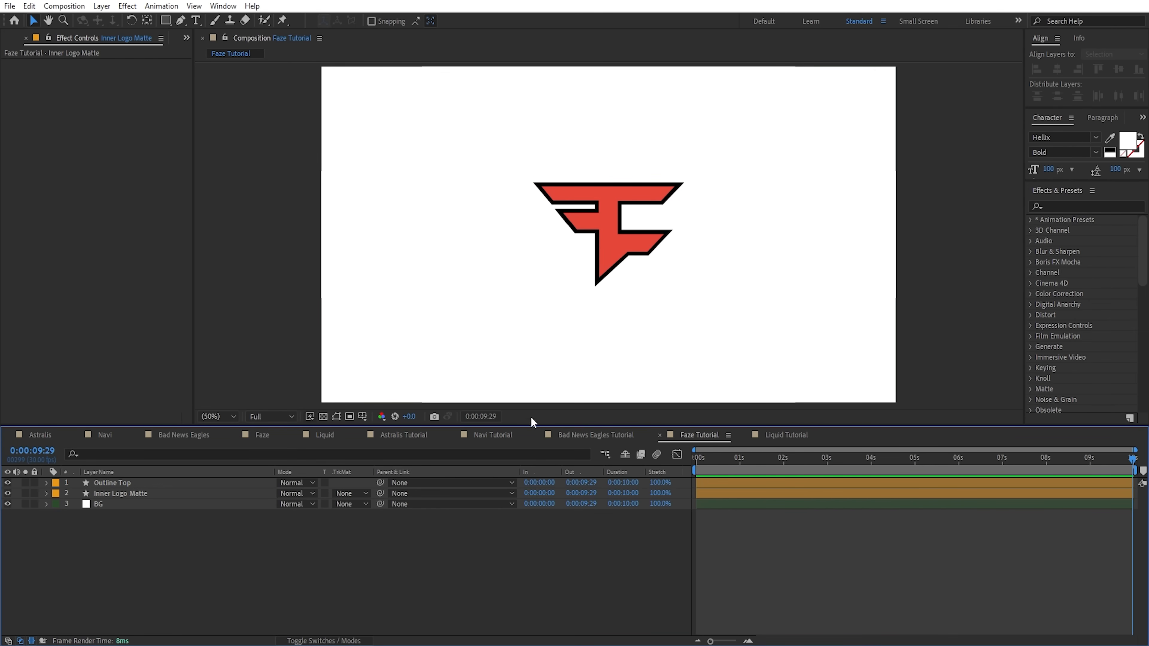
- Examine the Outline Top layer of the Faze Tutorial composition by hiding and showing it
{"action": "left_click", "coordinate": [7, 483]}
{"action": "left_click", "coordinate": [7, 483]}
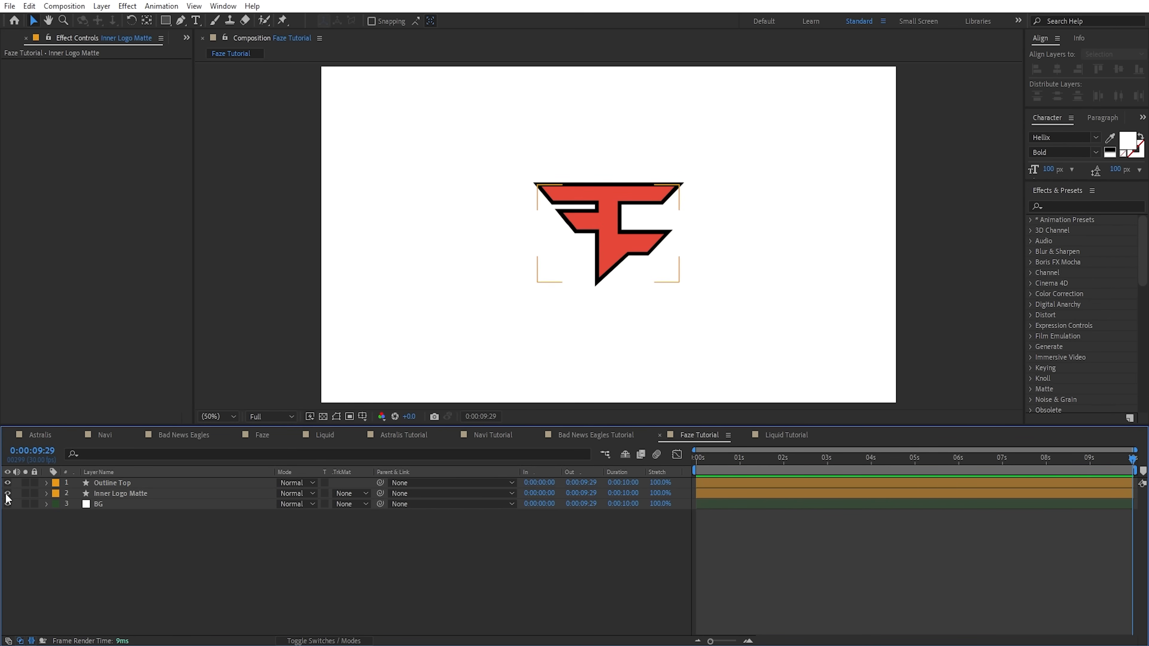
- Hide the Inner Logo Matte layer and make both Outline Top and Inner Logo Matte 3D layers
{"action": "left_click", "coordinate": [7, 493]}
{"action": "left_click", "coordinate": [7, 494]}
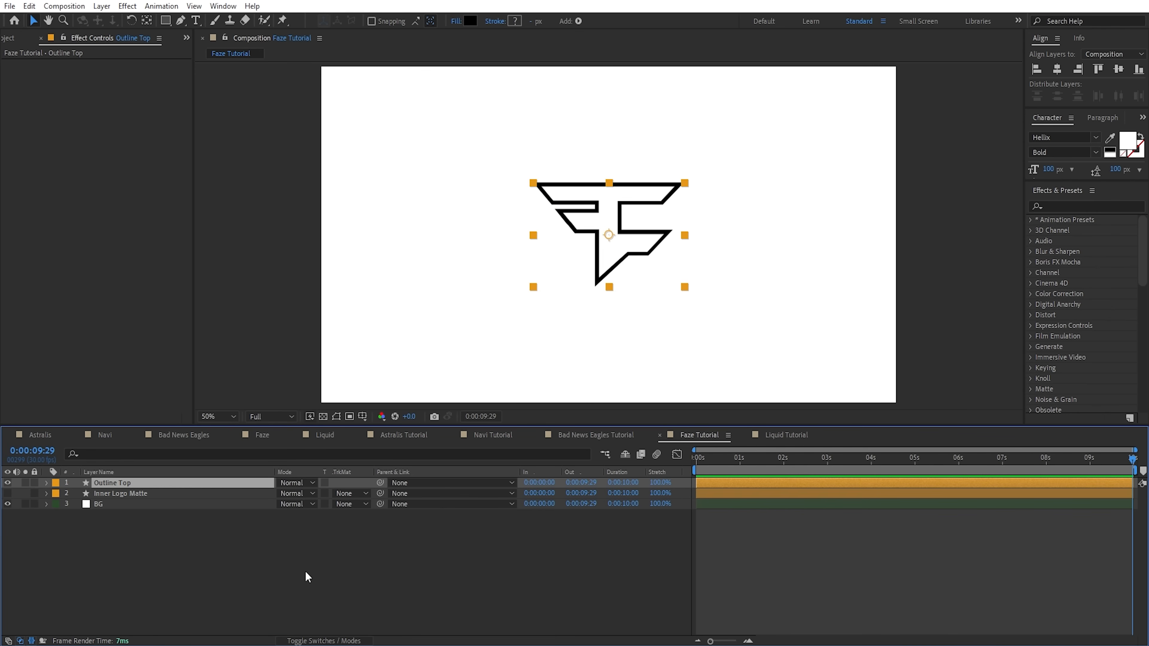
{"action": "key", "text": "F4"}
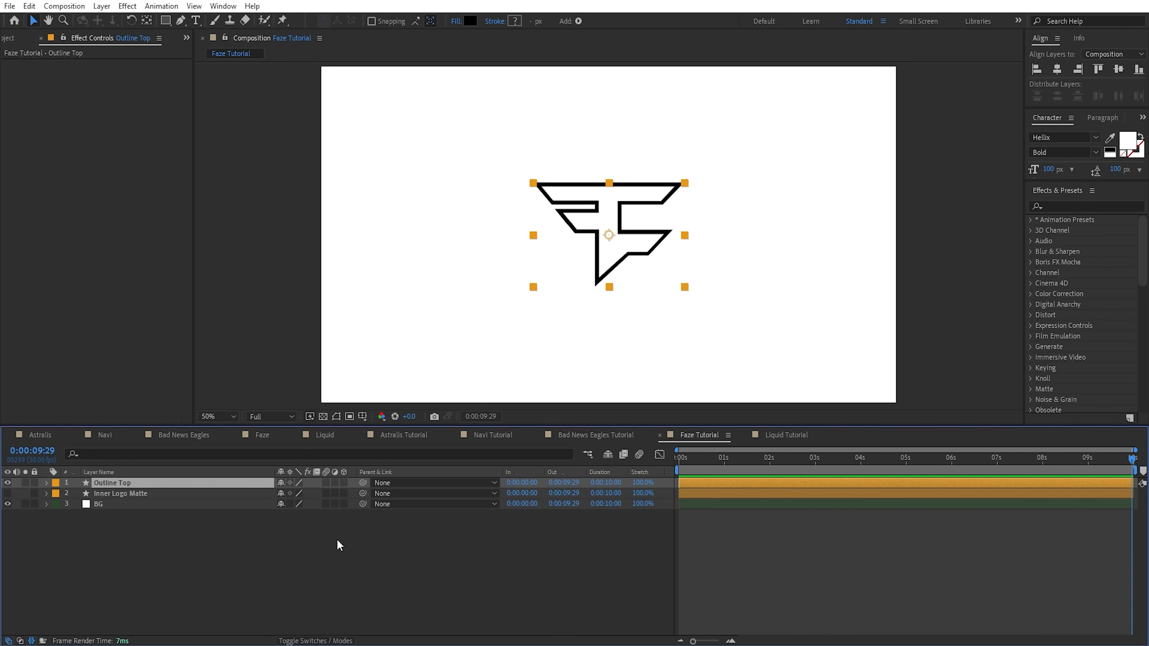
{"action": "left_click", "coordinate": [343, 484]}
{"action": "left_click", "coordinate": [343, 494]}
{"action": "left_click", "coordinate": [420, 557]}
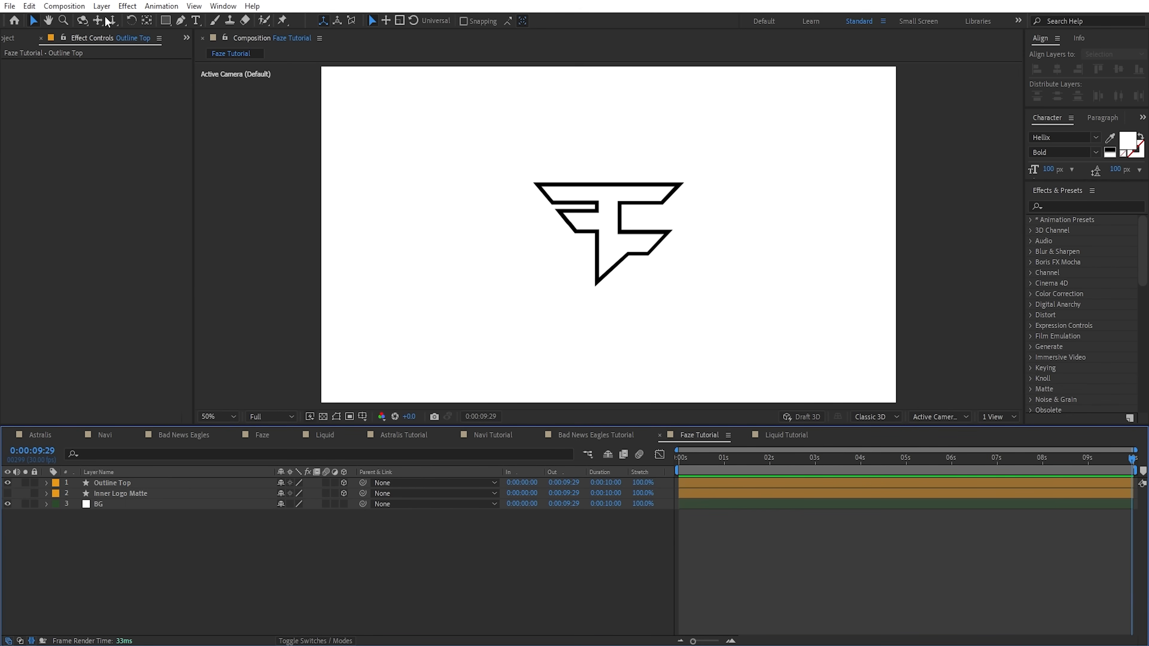
- Add a null object, rename it Index, and return to the start of the timeline
{"action": "left_click", "coordinate": [101, 6]}
{"action": "mouse_move", "coordinate": [118, 16]}
{"action": "left_click", "coordinate": [317, 75]}
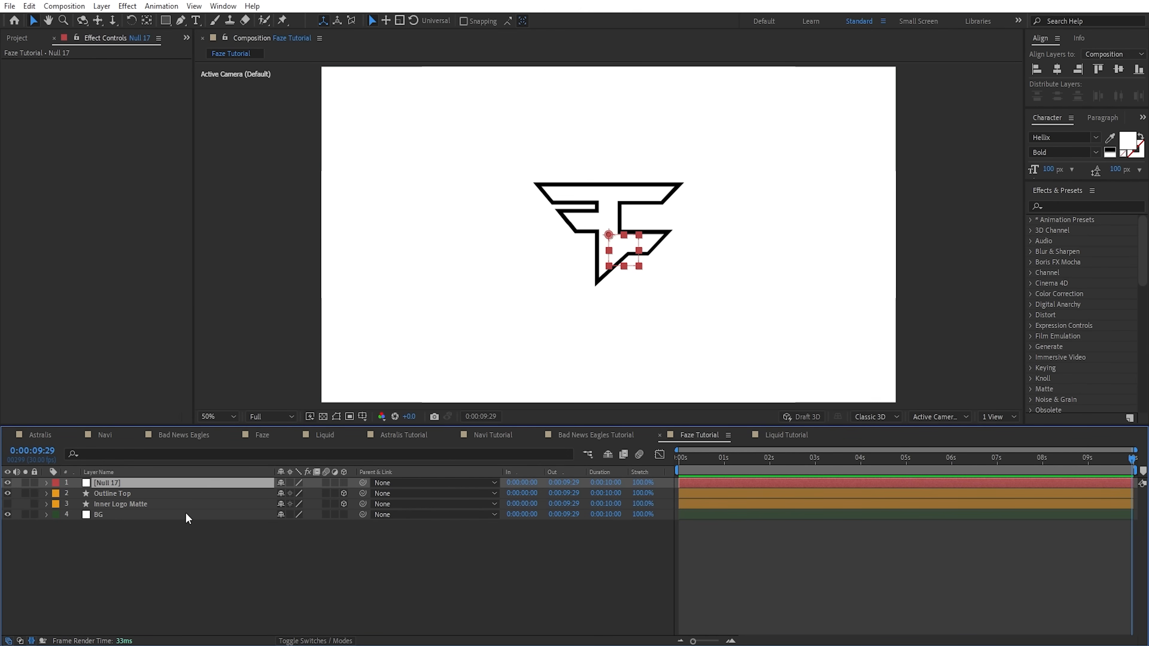
{"action": "key", "text": "Return"}
{"action": "type", "text": "Index"}
{"action": "key", "text": "Return"}
{"action": "key", "text": "Home"}
- Add a Slider Control effect to the Index null and rename it Index Offset
{"action": "key", "text": "ctrl+space"}
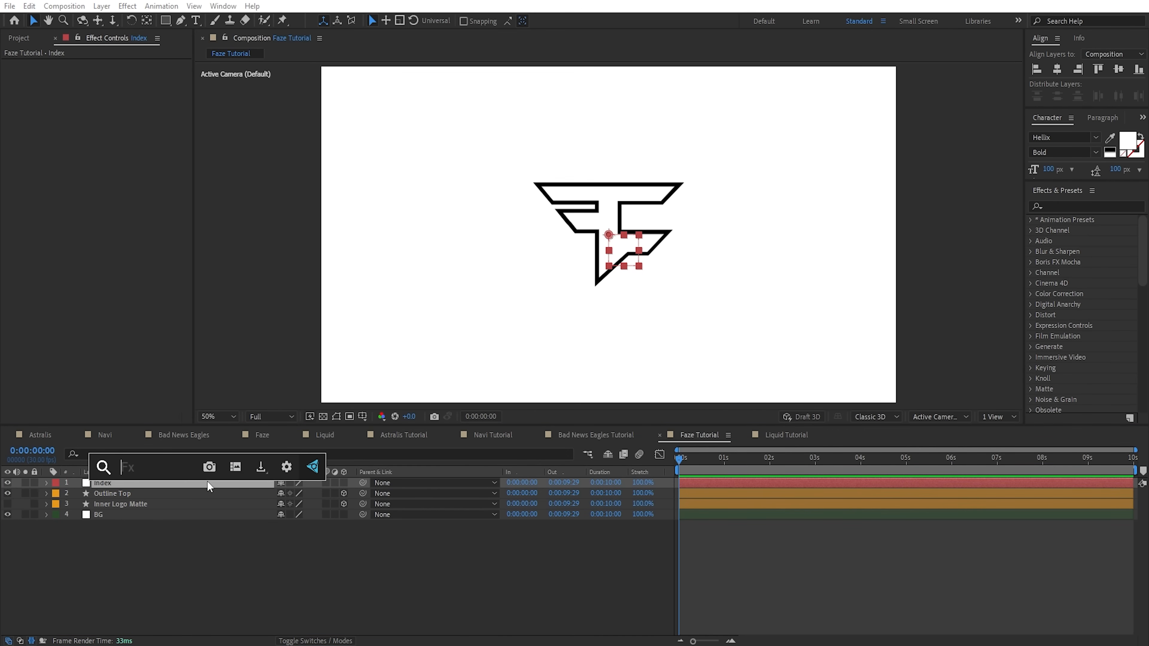
{"action": "type", "text": "slider"}
{"action": "key", "text": "Return"}
{"action": "left_click", "coordinate": [58, 63]}
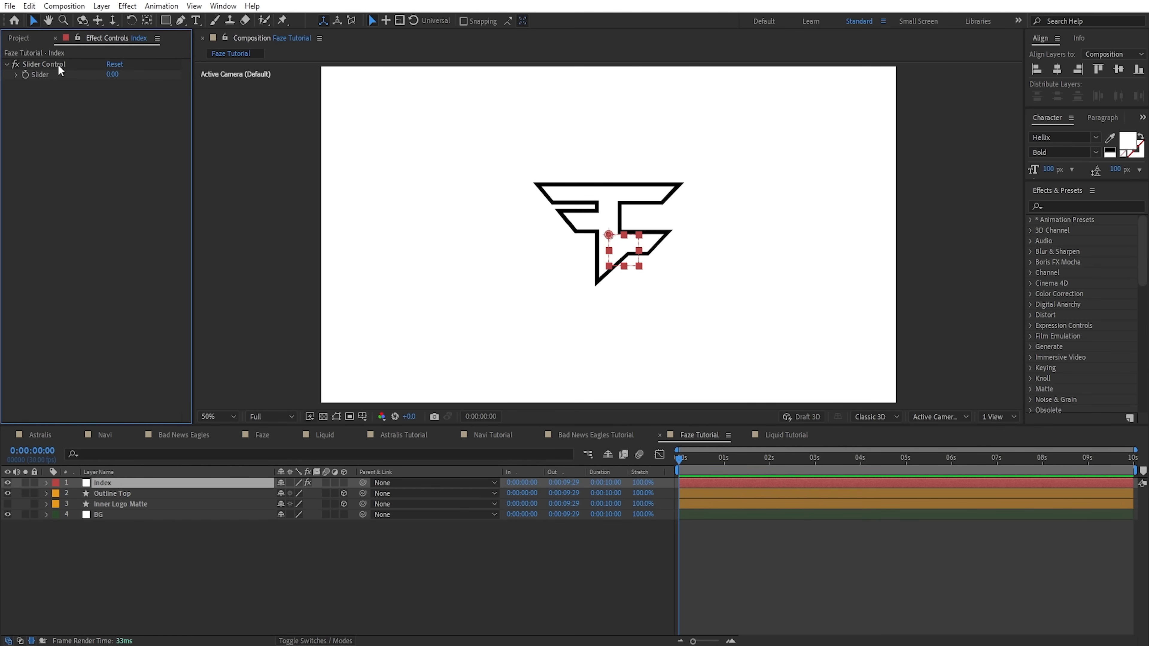
{"action": "key", "text": "Return"}
{"action": "type", "text": "Index Offs"}
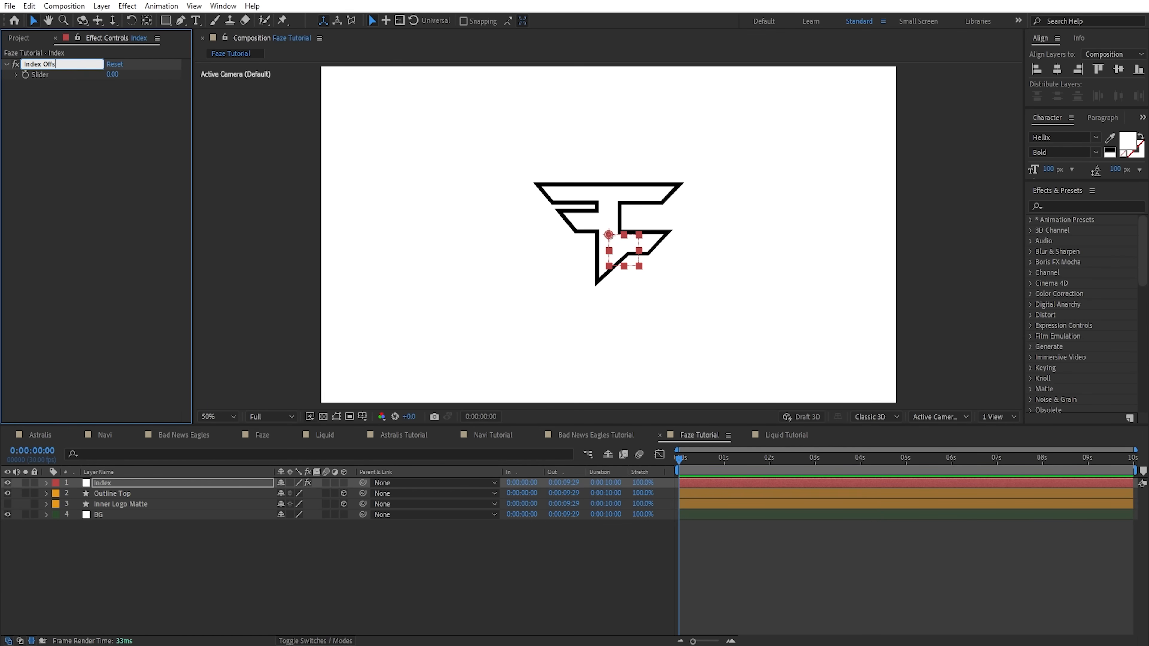
{"action": "type", "text": "et"}
{"action": "key", "text": "Return"}
- Duplicate the Index Offset slider effect and rename the copy Z Shift
{"action": "key", "text": "ctrl+d"}
{"action": "key", "text": "Return"}
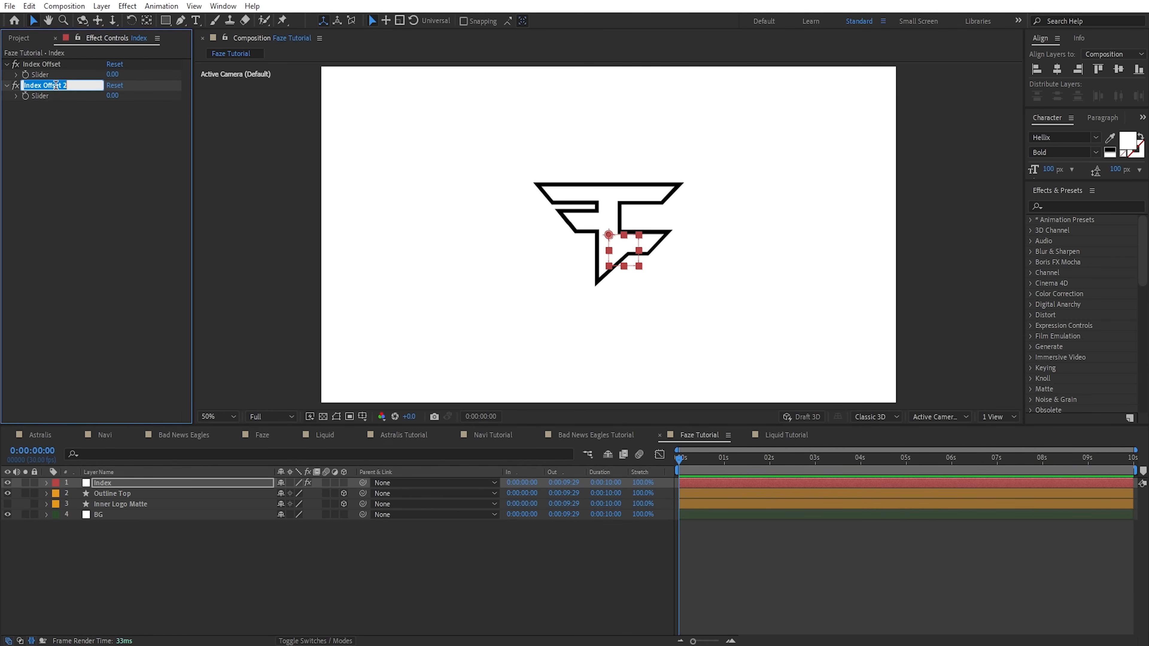
{"action": "type", "text": "Z Shift"}
{"action": "key", "text": "Return"}
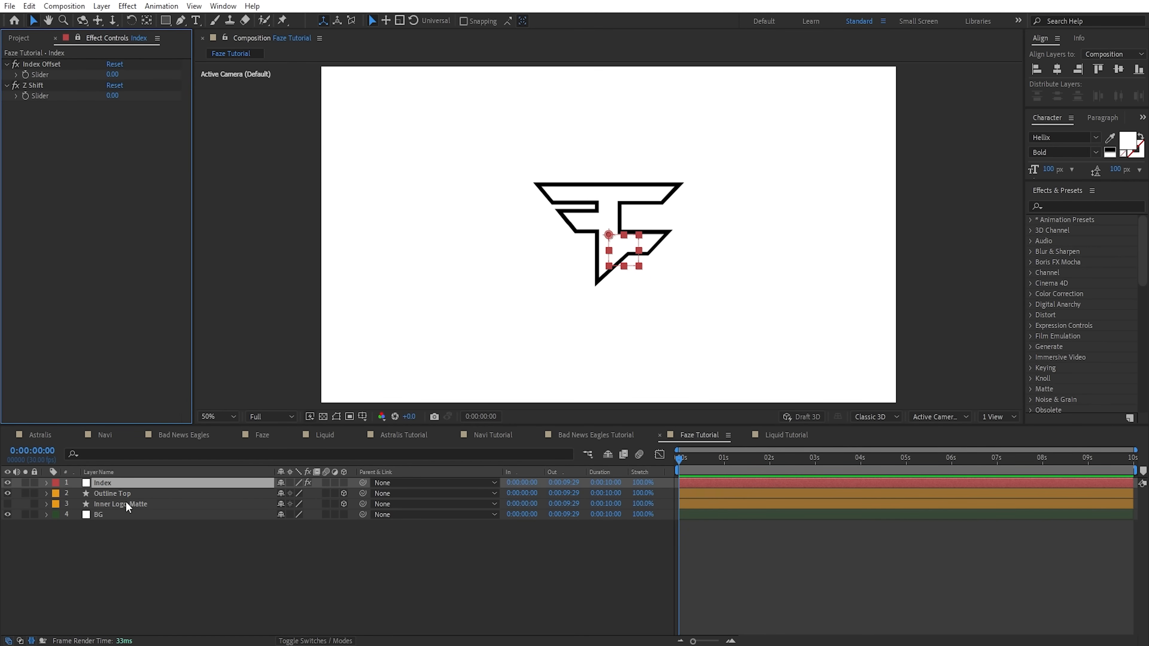
- Duplicate the Outline Top layer, rename the copy Outline, and place it directly below Outline Top
{"action": "left_click", "coordinate": [131, 494]}
{"action": "key", "text": "ctrl+d"}
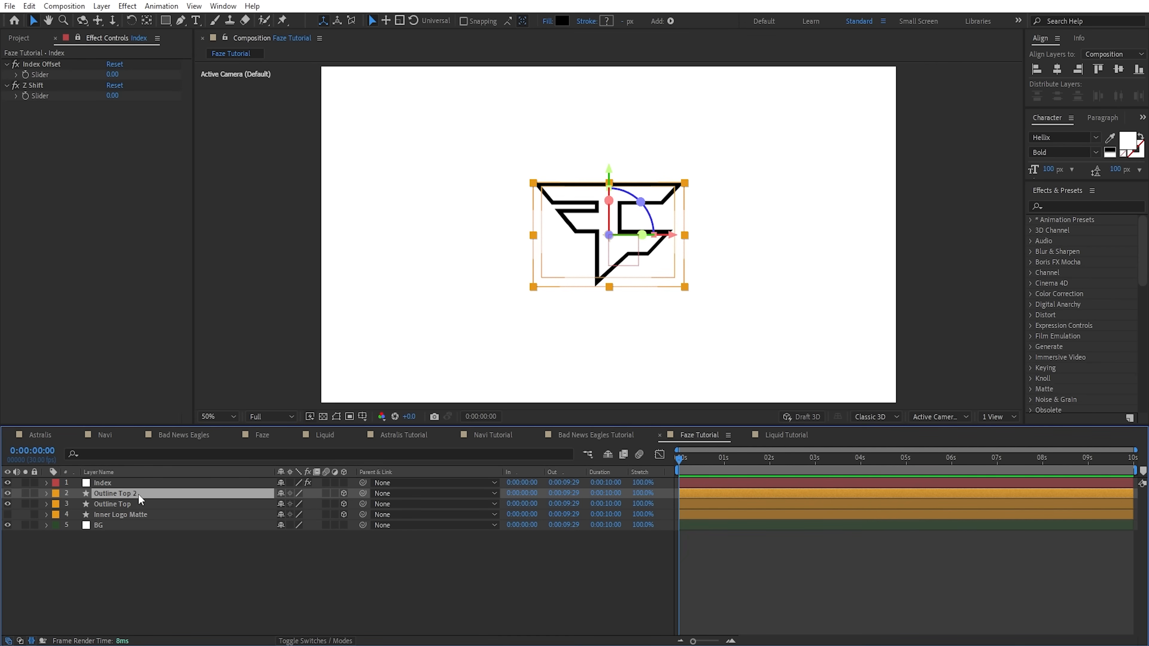
{"action": "key", "text": "Return"}
{"action": "left_click_drag", "start_coordinate": [137, 493], "coordinate": [121, 494]}
{"action": "key", "text": "BackSpace"}
{"action": "key", "text": "BackSpace"}
{"action": "key", "text": "BackSpace"}
{"action": "key", "text": "Return"}
{"action": "left_click", "coordinate": [101, 506]}
{"action": "left_click_drag", "start_coordinate": [118, 504], "coordinate": [122, 489]}
{"action": "left_click", "coordinate": [107, 504]}
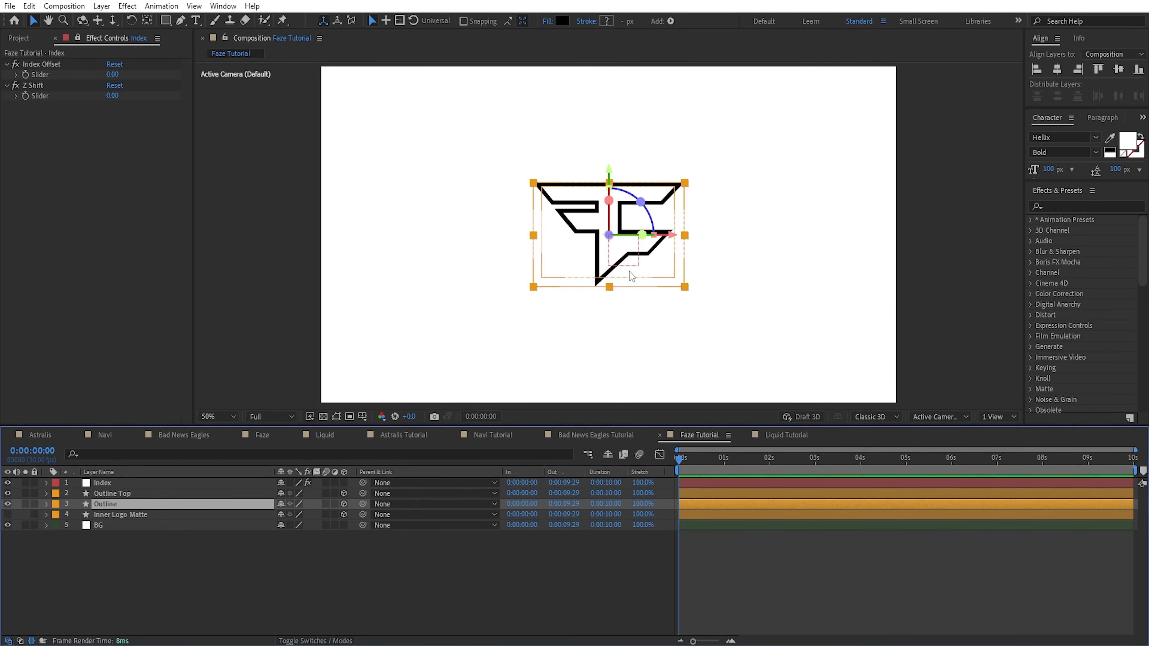
- Add an expression to the Outline layer's Position that defines indexOffset as the Index null's Index Offset slider
{"action": "key", "text": "p"}
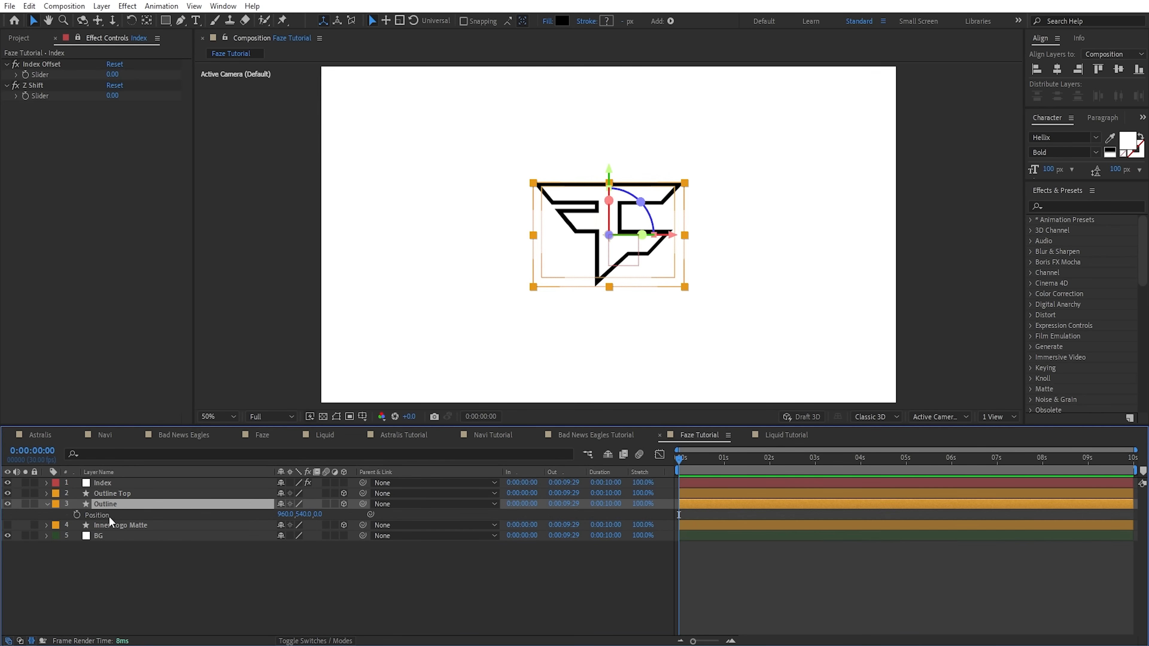
{"action": "left_click", "coordinate": [77, 516], "text": "alt"}
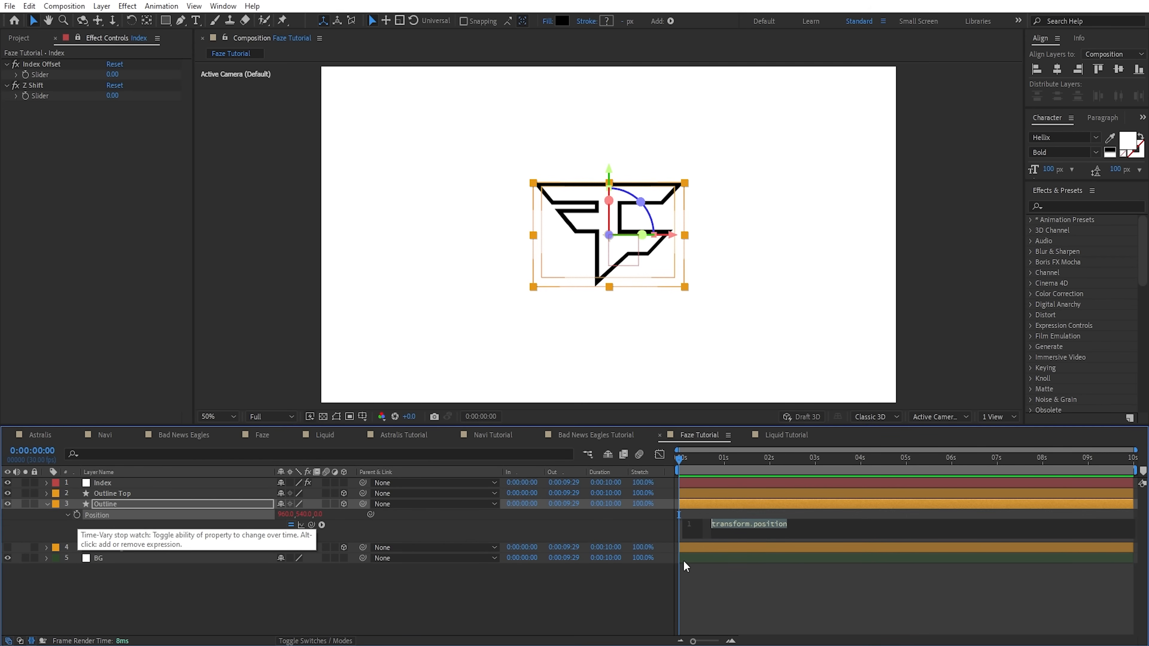
{"action": "left_click_drag", "start_coordinate": [769, 539], "coordinate": [771, 625]}
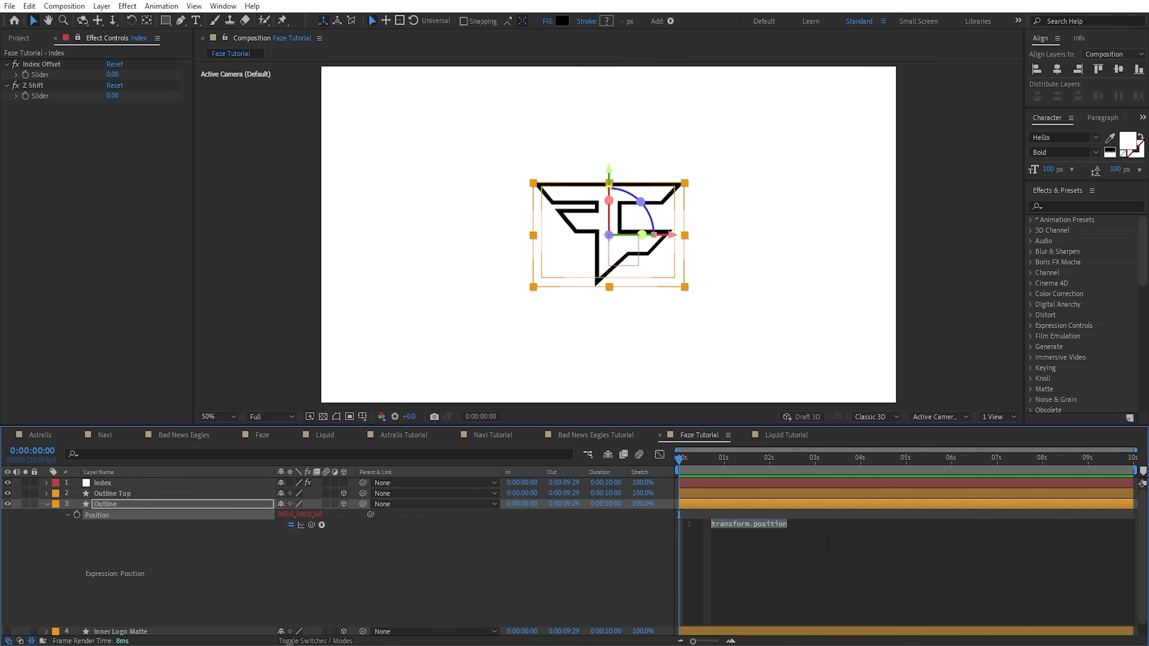
{"action": "type", "text": "indexOffset ="}
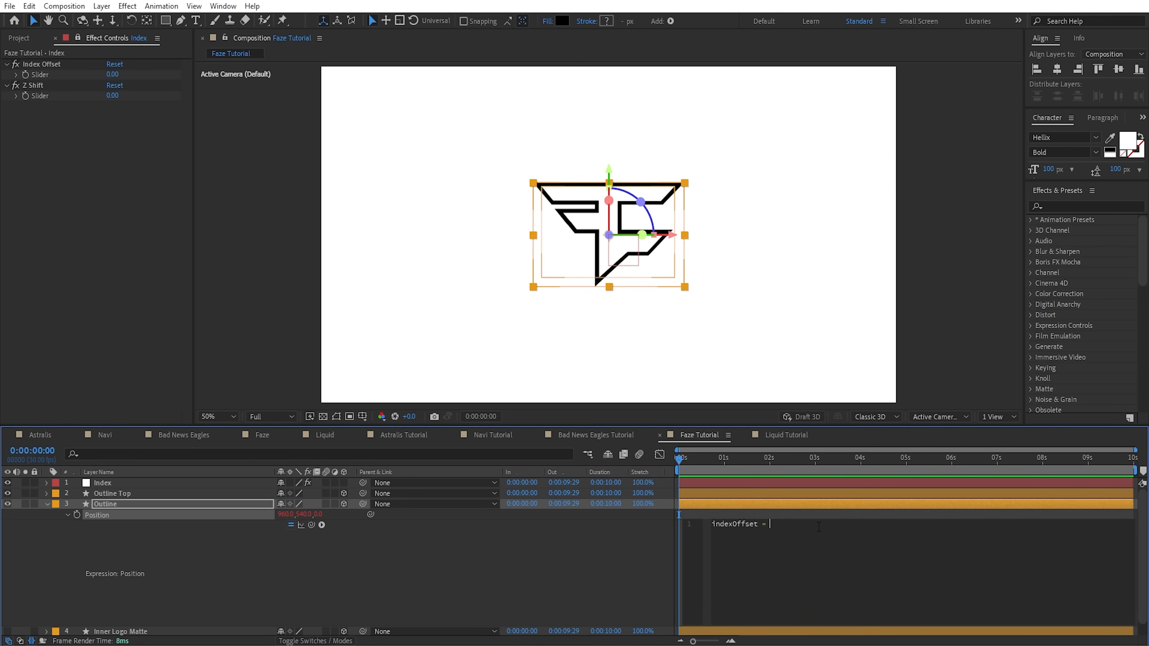
{"action": "left_click_drag", "start_coordinate": [312, 525], "coordinate": [68, 74]}
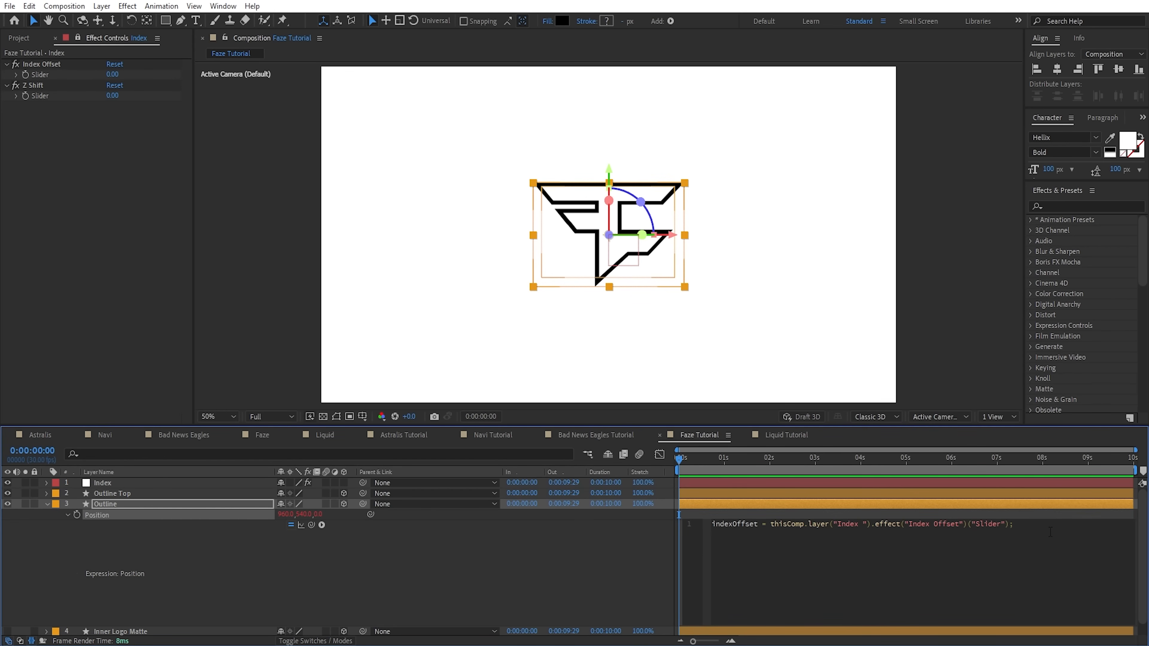
{"action": "key", "text": "Return"}
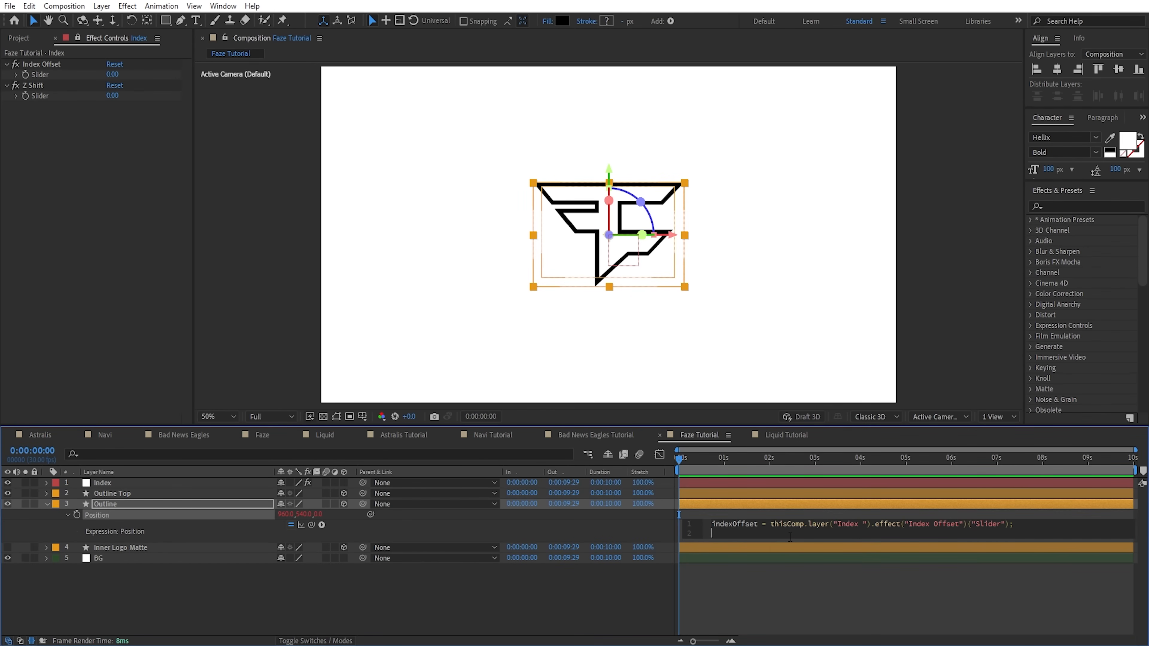
- Define zShift in the expression as (index - indexOffset) multiplied by the Index null's Z Shift slider
{"action": "type", "text": "zShift = (index -"}
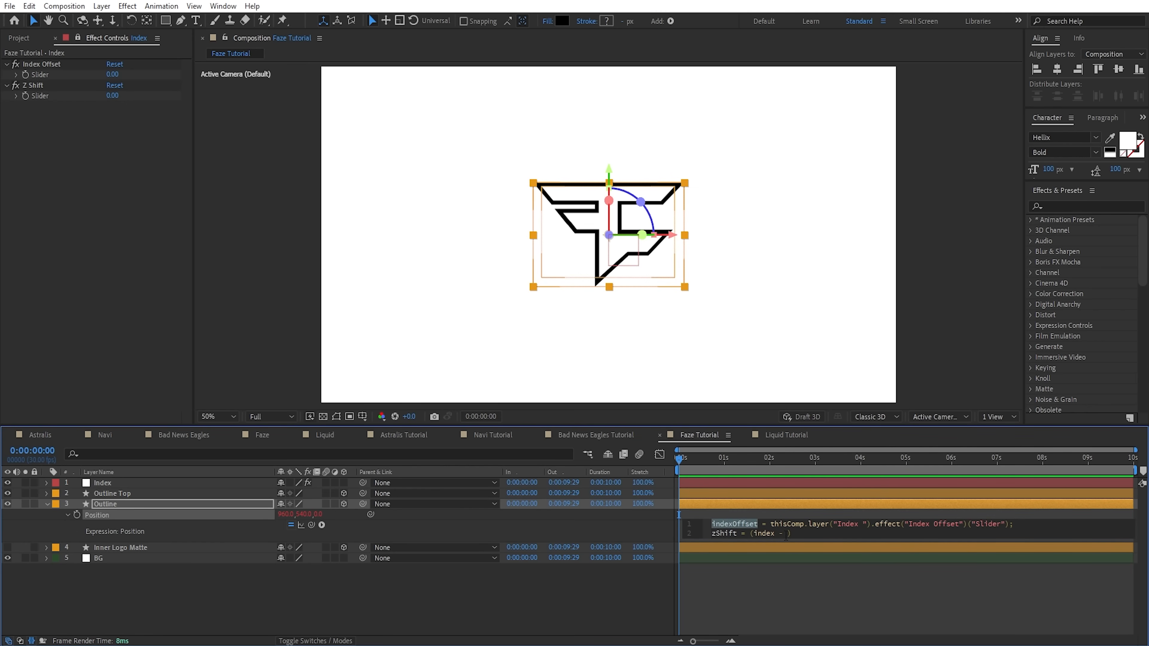
{"action": "left_click", "coordinate": [785, 537]}
{"action": "key", "text": "ctrl+v"}
{"action": "left_click", "coordinate": [851, 533]}
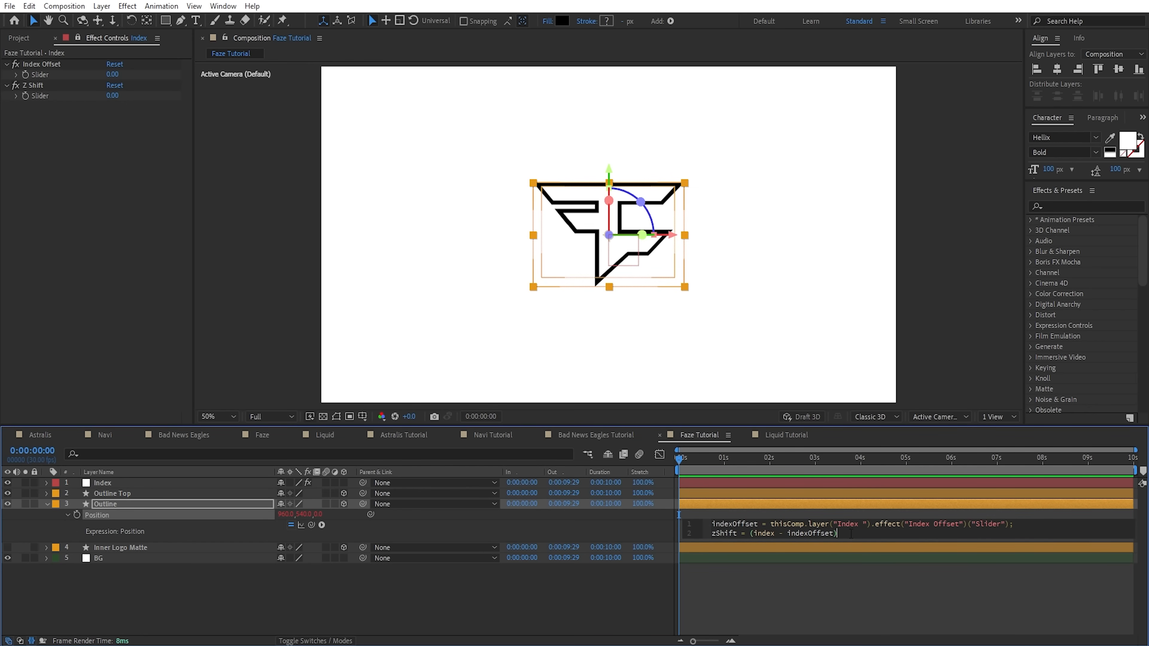
{"action": "key", "text": "Return"}
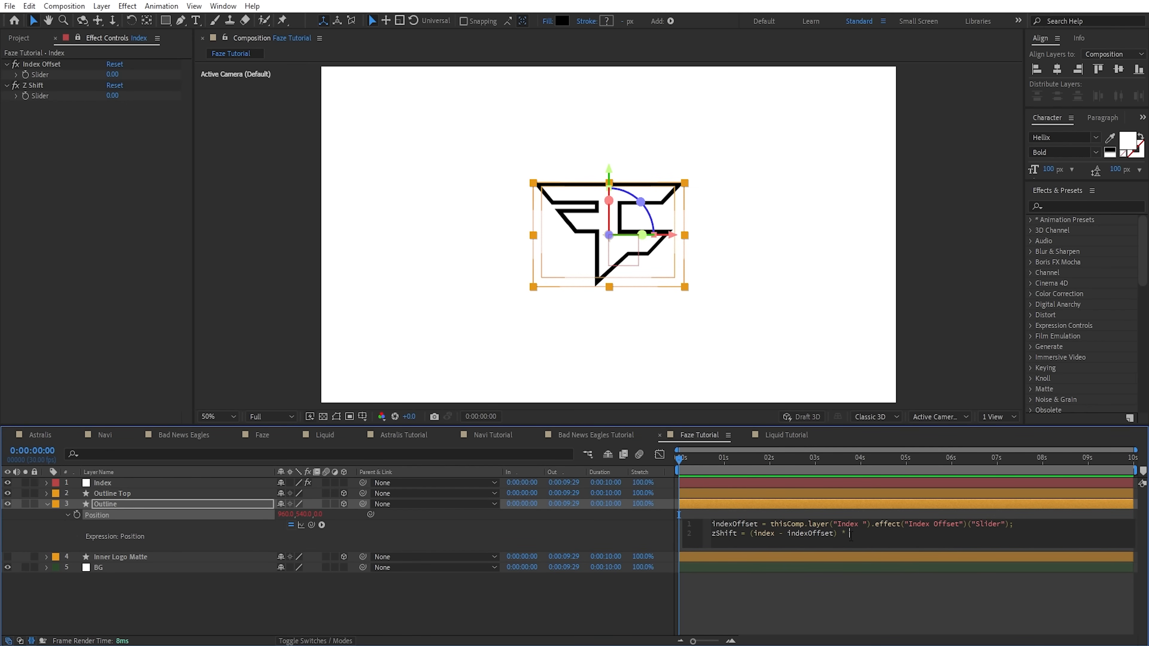
{"action": "left_click_drag", "start_coordinate": [311, 524], "coordinate": [112, 95]}
{"action": "type", "text": ";"}
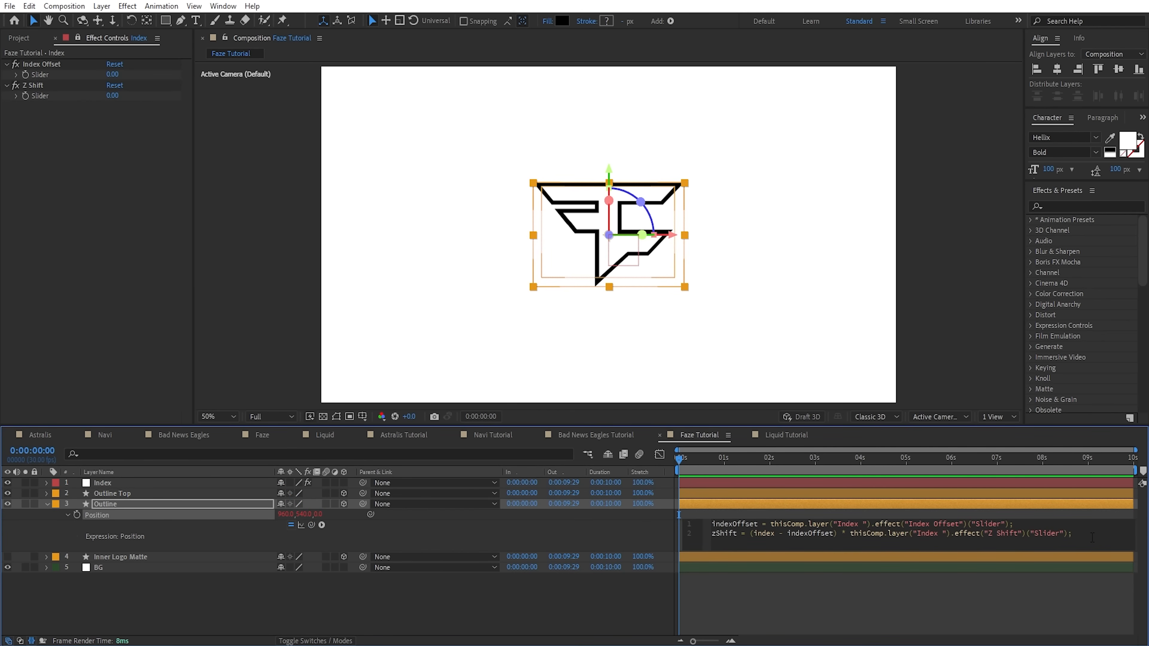
{"action": "key", "text": "Return"}
{"action": "key", "text": "Return"}
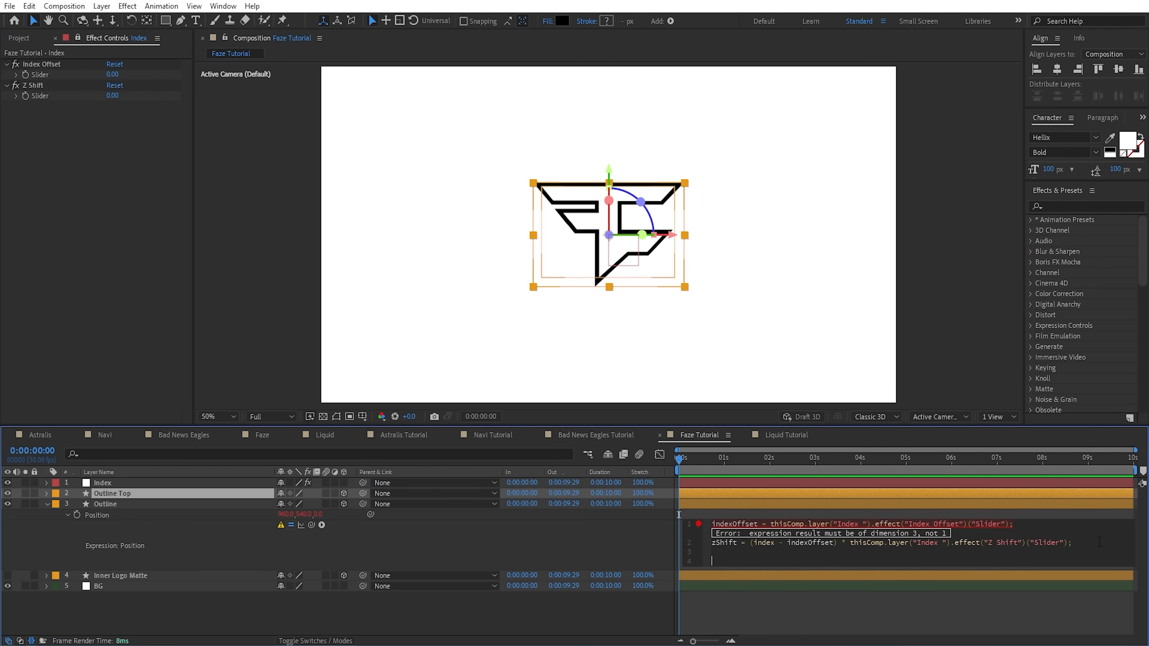
- Finish the expression with [value[0], value[1], value[2] + zShift] and set the Z Shift slider to 121
{"action": "type", "text": "[value[0], value[1], value[2]"}
{"action": "left_click_drag", "start_coordinate": [837, 561], "coordinate": [717, 565]}
{"action": "left_click", "coordinate": [834, 561]}
{"action": "type", "text": "+ zShi"}
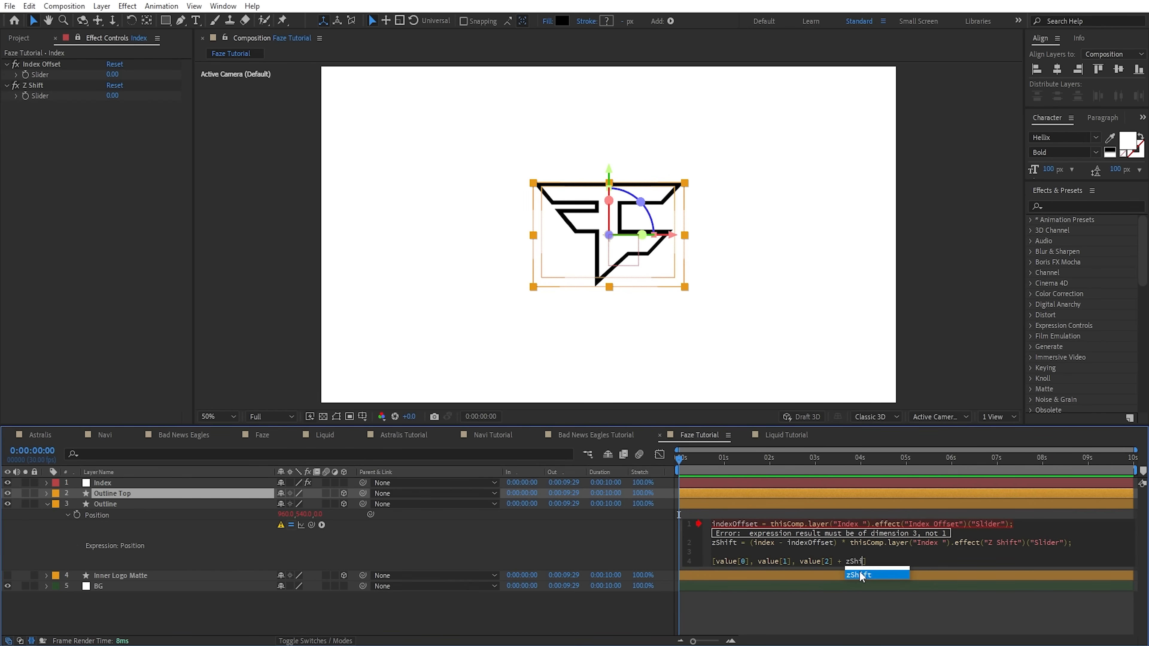
{"action": "type", "text": "ft"}
{"action": "left_click", "coordinate": [811, 510]}
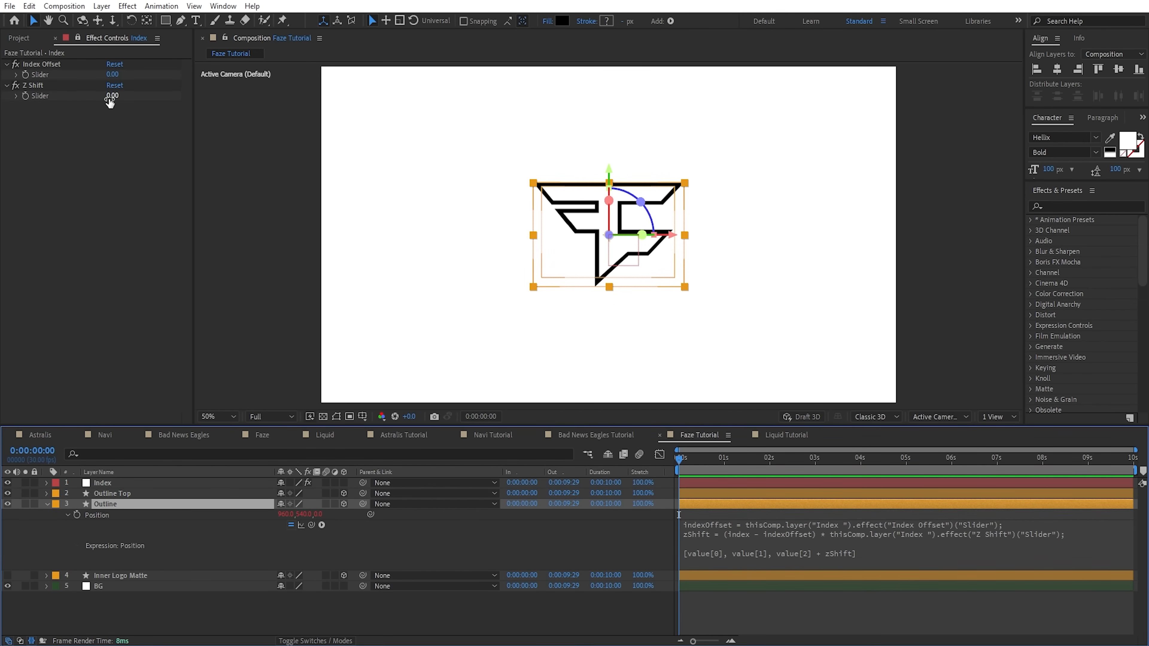
{"action": "left_click_drag", "start_coordinate": [110, 101], "coordinate": [205, 128]}
- Duplicate the Outline layer four times to test the Z spacing, and delete the copies
{"action": "left_click", "coordinate": [150, 504]}
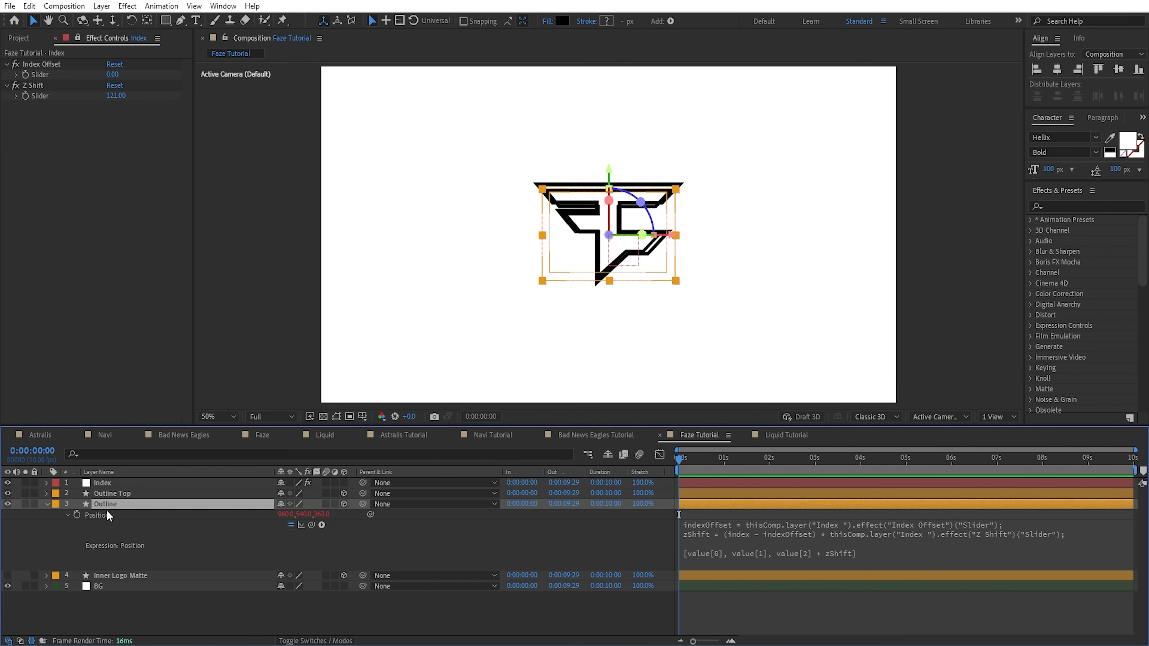
{"action": "key", "text": "ctrl+d"}
{"action": "key", "text": "ctrl+d"}
{"action": "key", "text": "ctrl+d"}
{"action": "key", "text": "ctrl+d"}
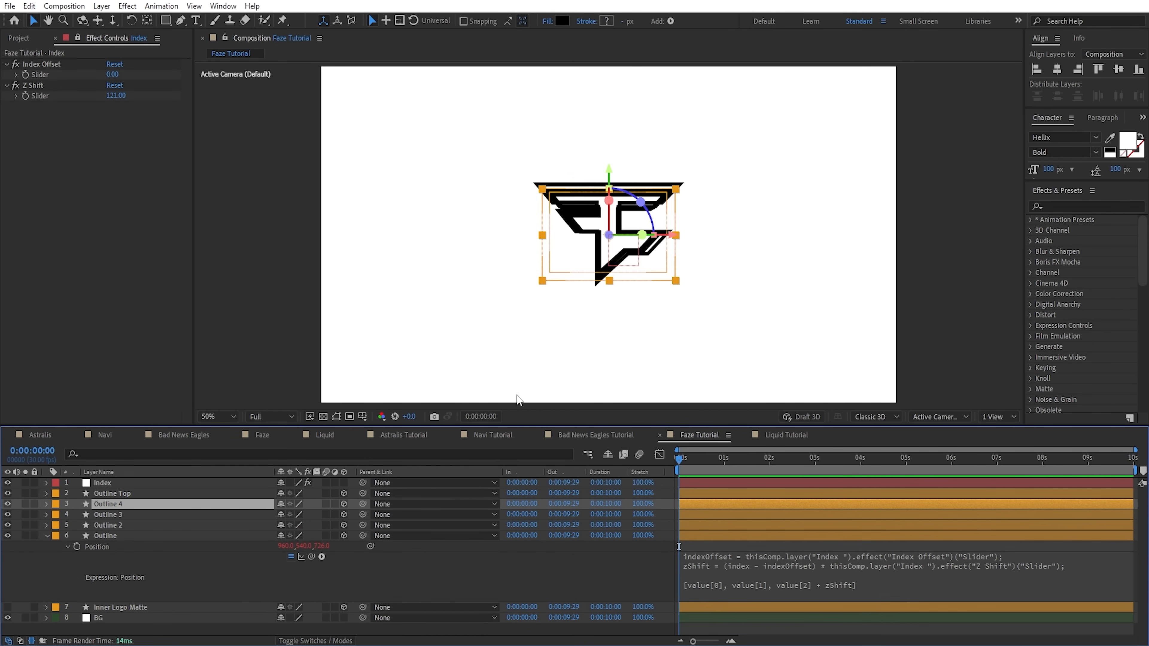
{"action": "left_click", "coordinate": [128, 537], "text": "shift"}
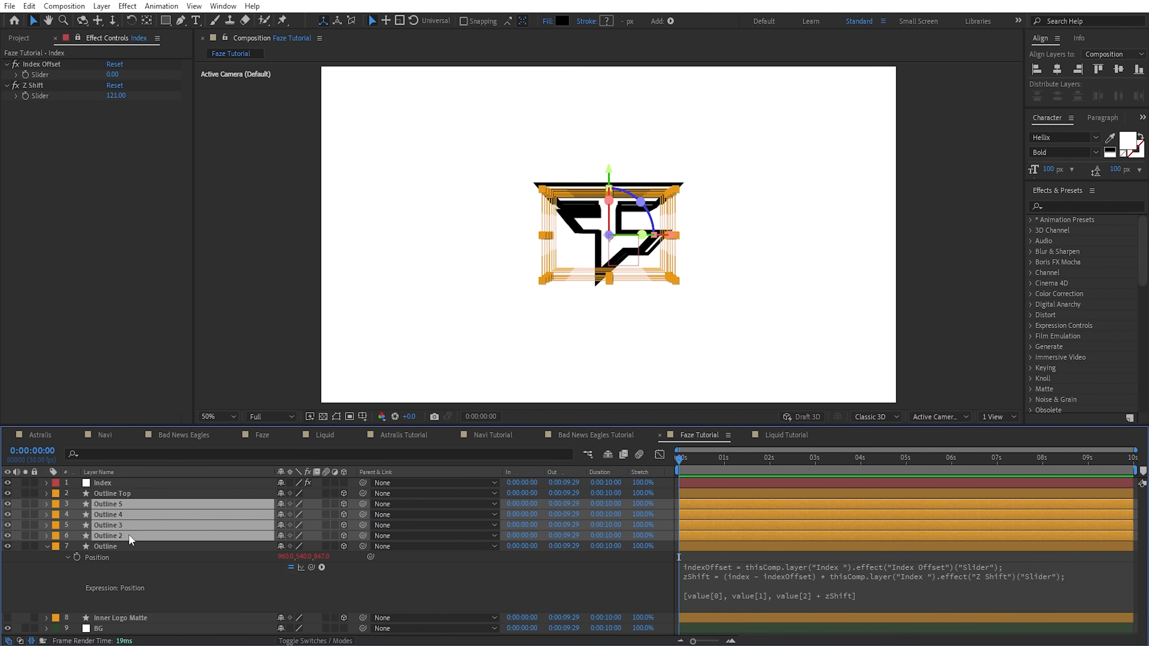
{"action": "key", "text": "Delete"}
{"action": "left_click", "coordinate": [121, 504]}
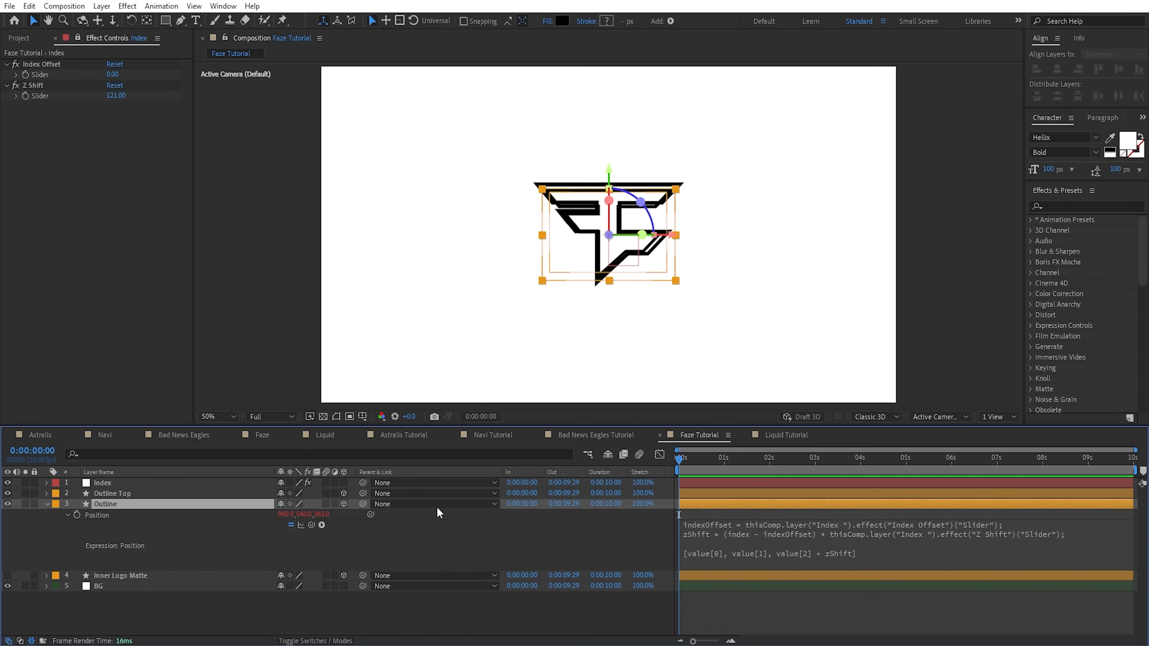
- Examine the indexOffset and index terms in the Outline layer's Position expression
{"action": "left_click", "coordinate": [729, 526]}
{"action": "left_click", "coordinate": [756, 524]}
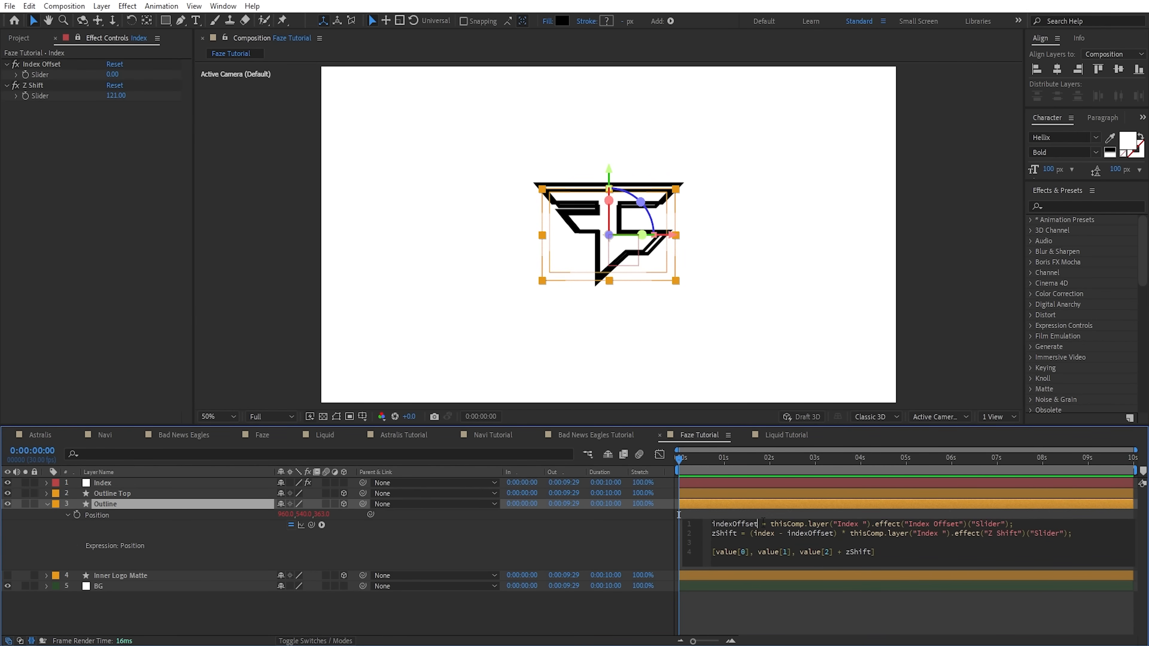
{"action": "left_click_drag", "start_coordinate": [758, 523], "coordinate": [711, 524]}
{"action": "left_click", "coordinate": [768, 533]}
{"action": "left_click", "coordinate": [174, 503]}
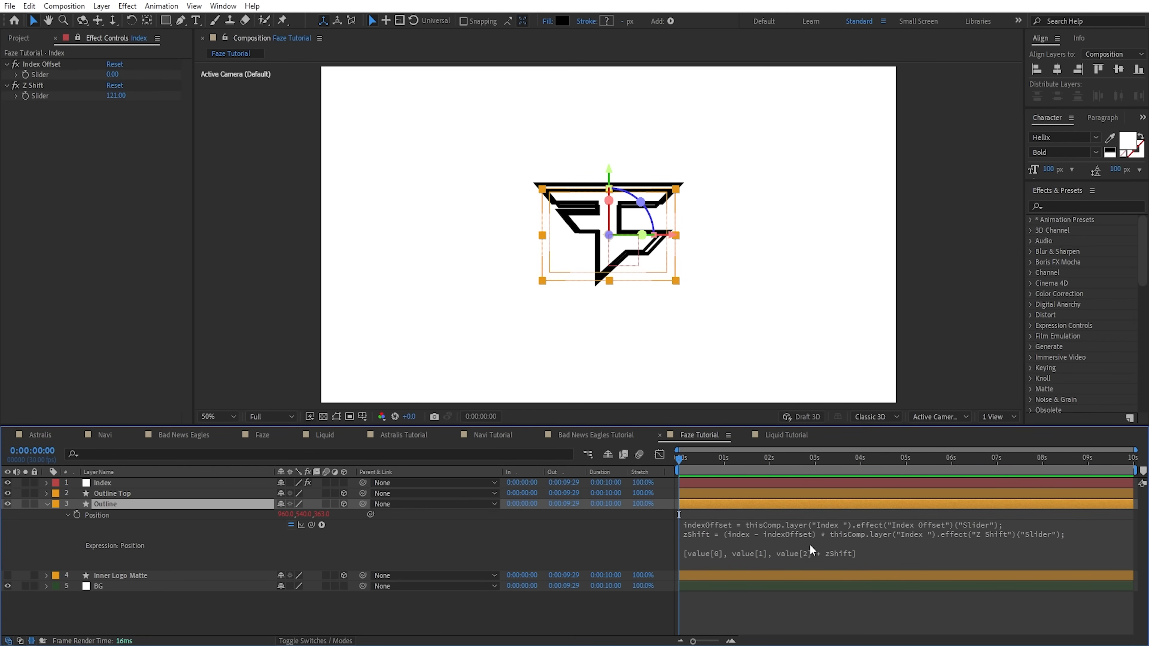
{"action": "left_click", "coordinate": [756, 533]}
{"action": "left_click_drag", "start_coordinate": [775, 534], "coordinate": [753, 532]}
{"action": "left_click", "coordinate": [759, 534]}
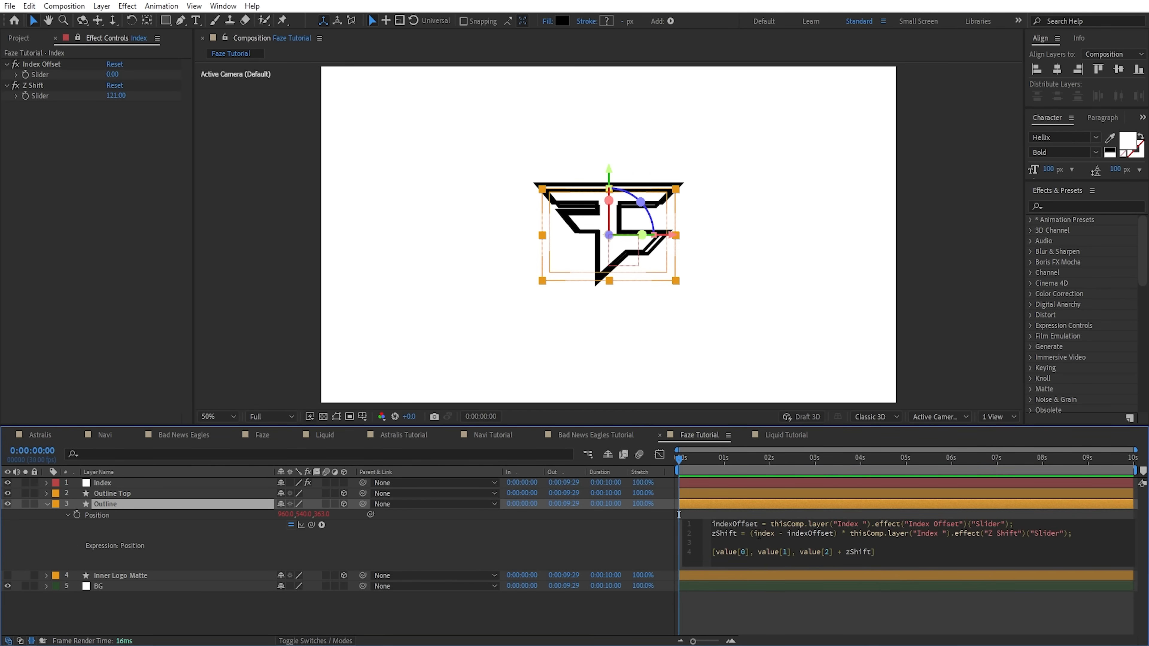
- Write the worked example 3 - 0 * 121 = 3 * 121 = 363 on a new line below the zShift definition
{"action": "key", "text": "Return"}
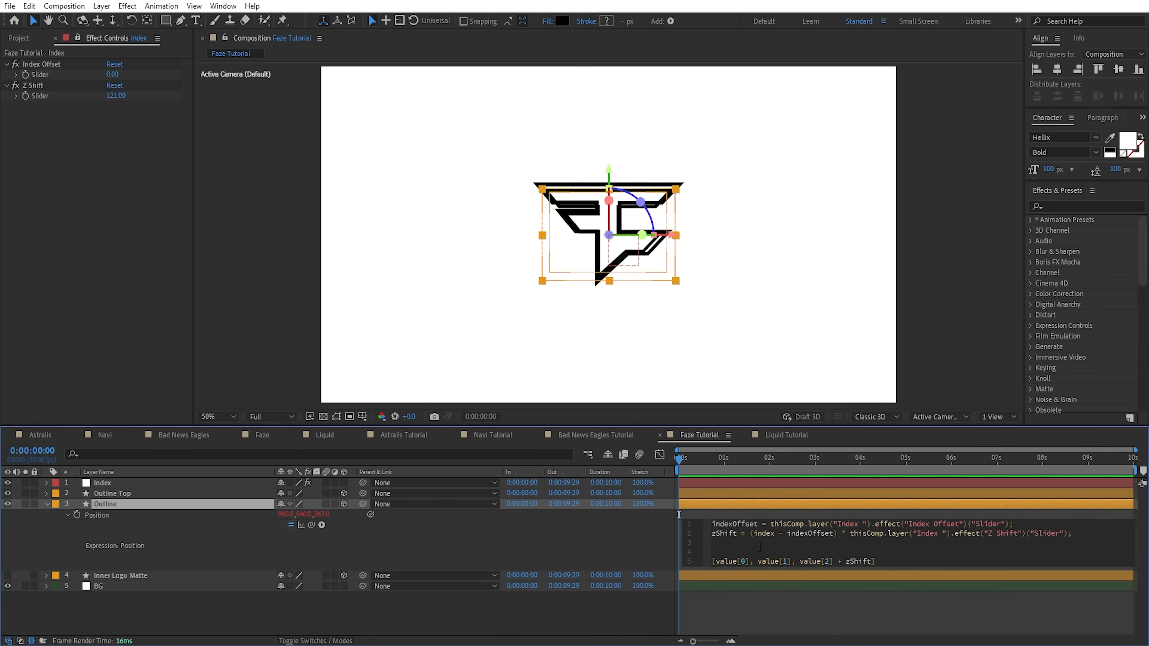
{"action": "type", "text": "3 - 0 * 121 ="}
{"action": "left_click_drag", "start_coordinate": [749, 534], "coordinate": [837, 535]}
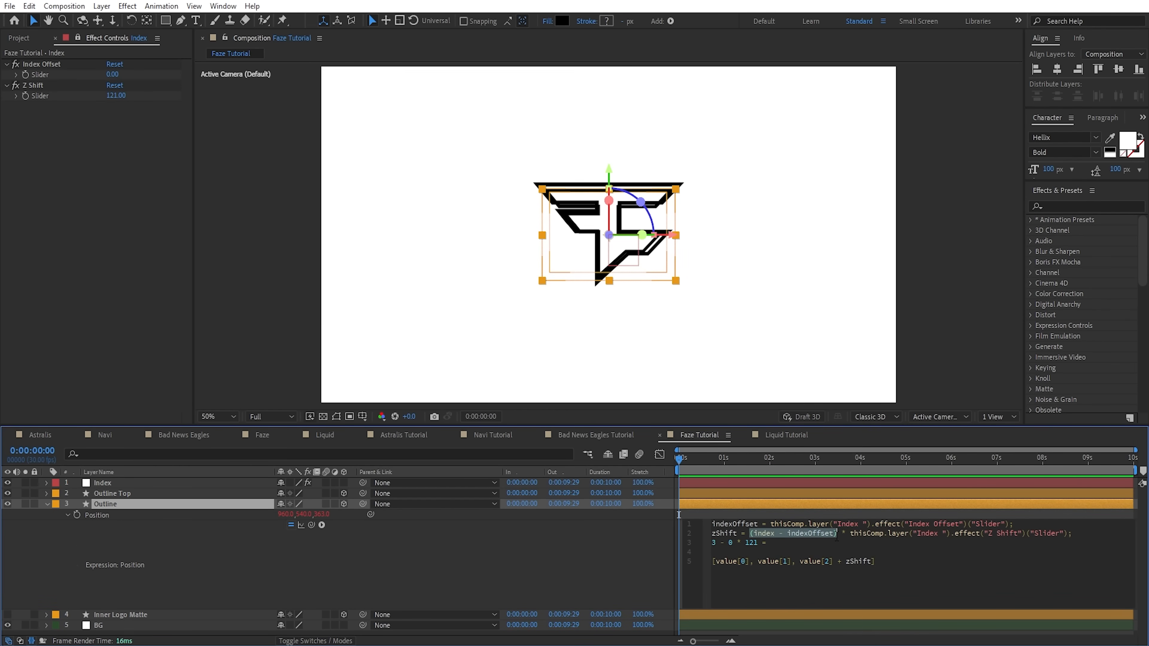
{"action": "left_click", "coordinate": [735, 546]}
{"action": "key", "text": "shift+Left"}
{"action": "key", "text": "shift+Left"}
{"action": "key", "text": "shift+Left"}
{"action": "key", "text": "shift+Left"}
{"action": "key", "text": "shift+Left"}
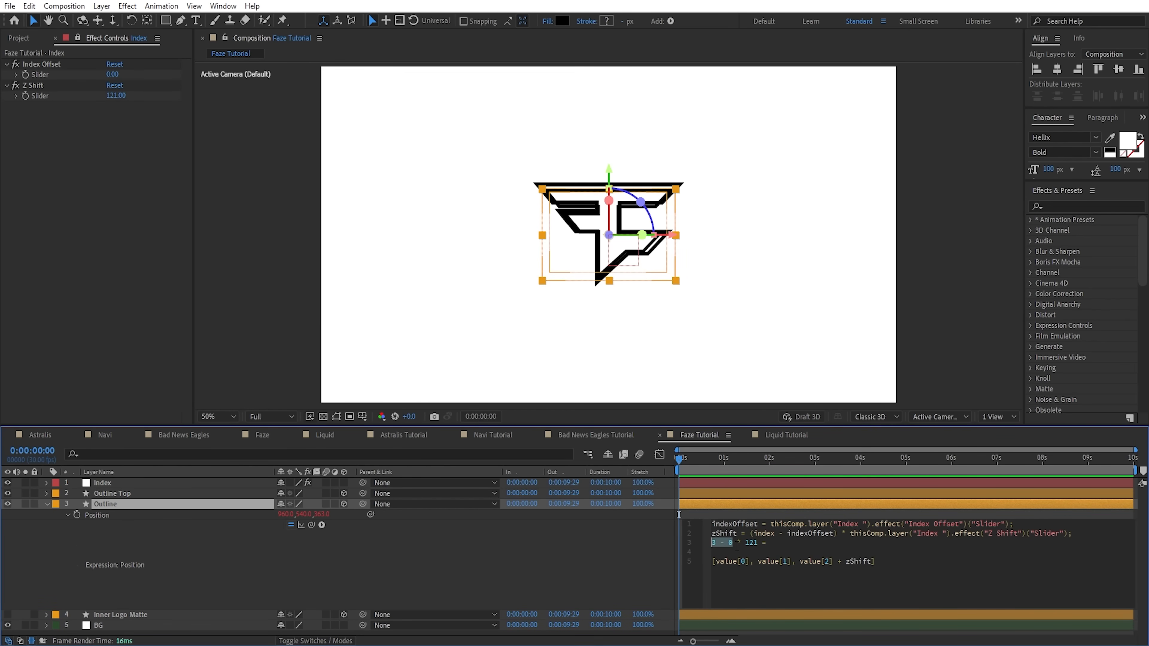
{"action": "left_click", "coordinate": [786, 546]}
{"action": "type", "text": "3 * 121 = 363"}
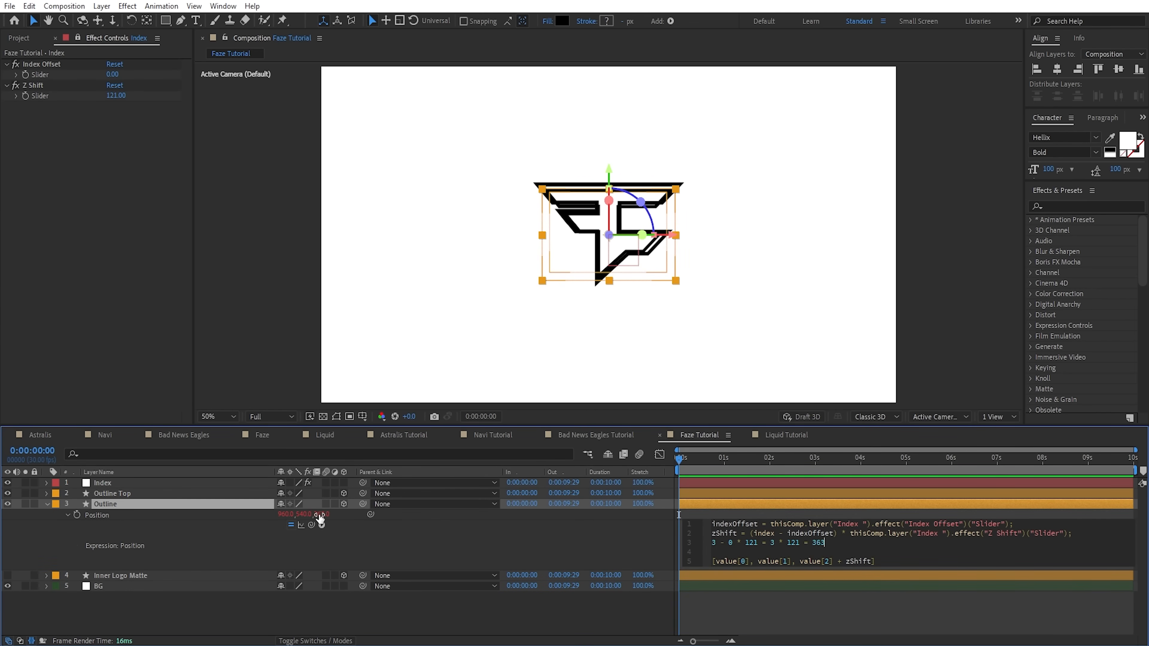
- Write the worked example [960, 540, 0 + 363] on a new line at the end of the Outline layer's Position expression
{"action": "left_click", "coordinate": [903, 563]}
{"action": "key", "text": "Return"}
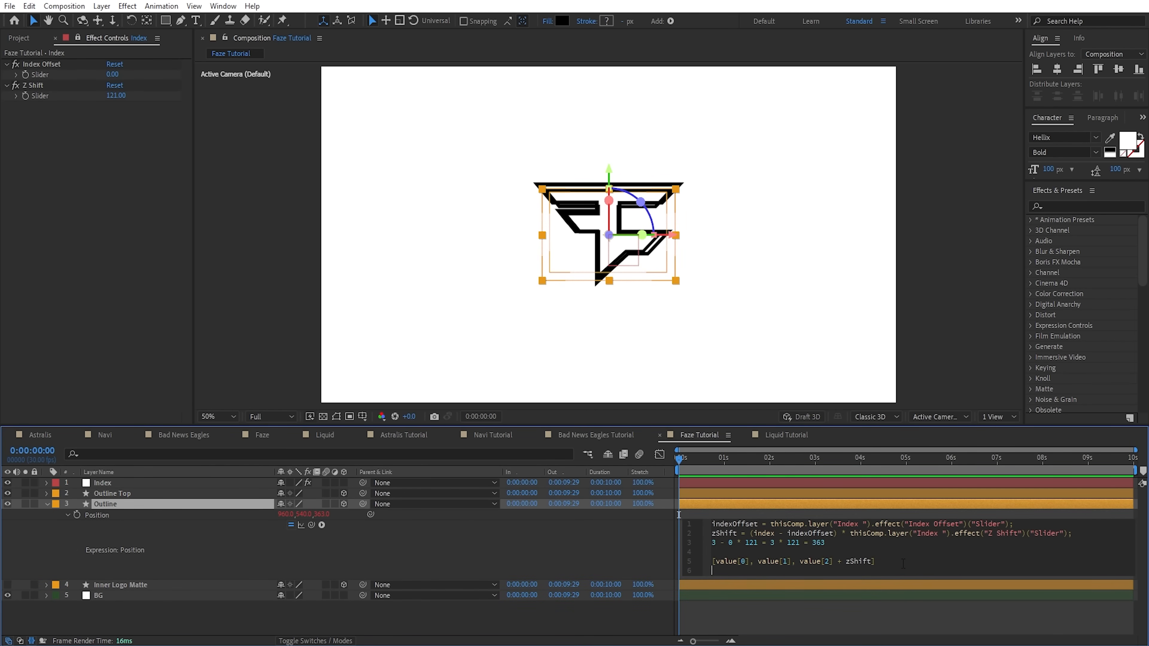
{"action": "type", "text": "[960, 540, 0 + zShift"}
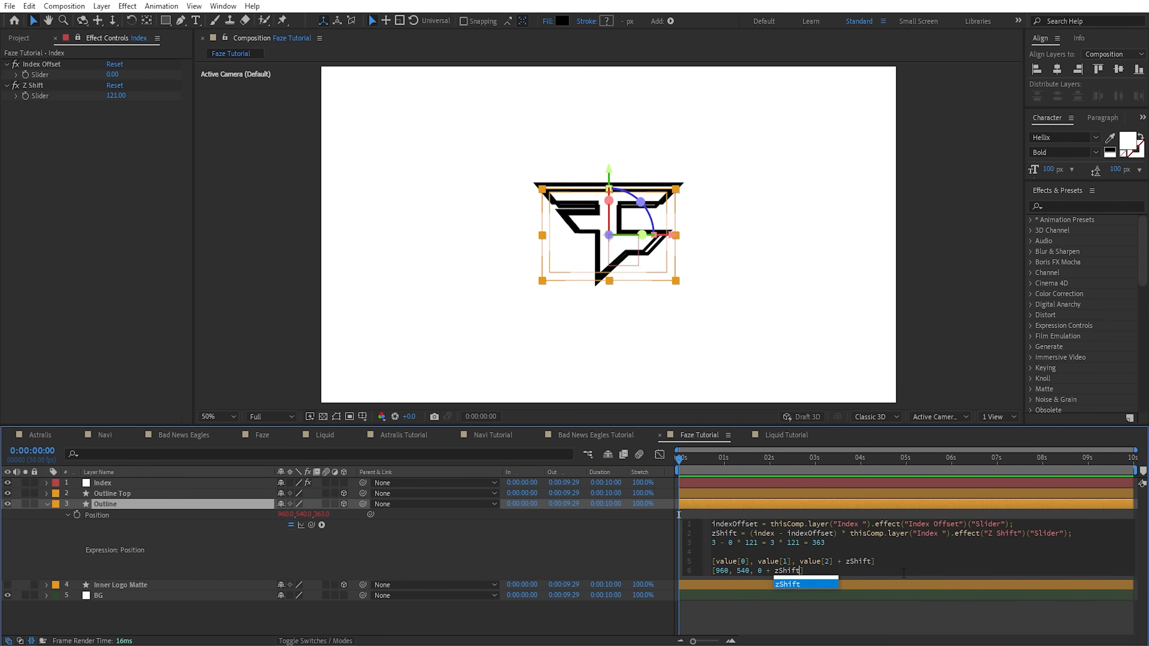
{"action": "key", "text": "BackSpace"}
{"action": "key", "text": "BackSpace"}
{"action": "key", "text": "BackSpace"}
{"action": "key", "text": "BackSpace"}
{"action": "key", "text": "BackSpace"}
{"action": "key", "text": "BackSpace"}
{"action": "type", "text": "363"}
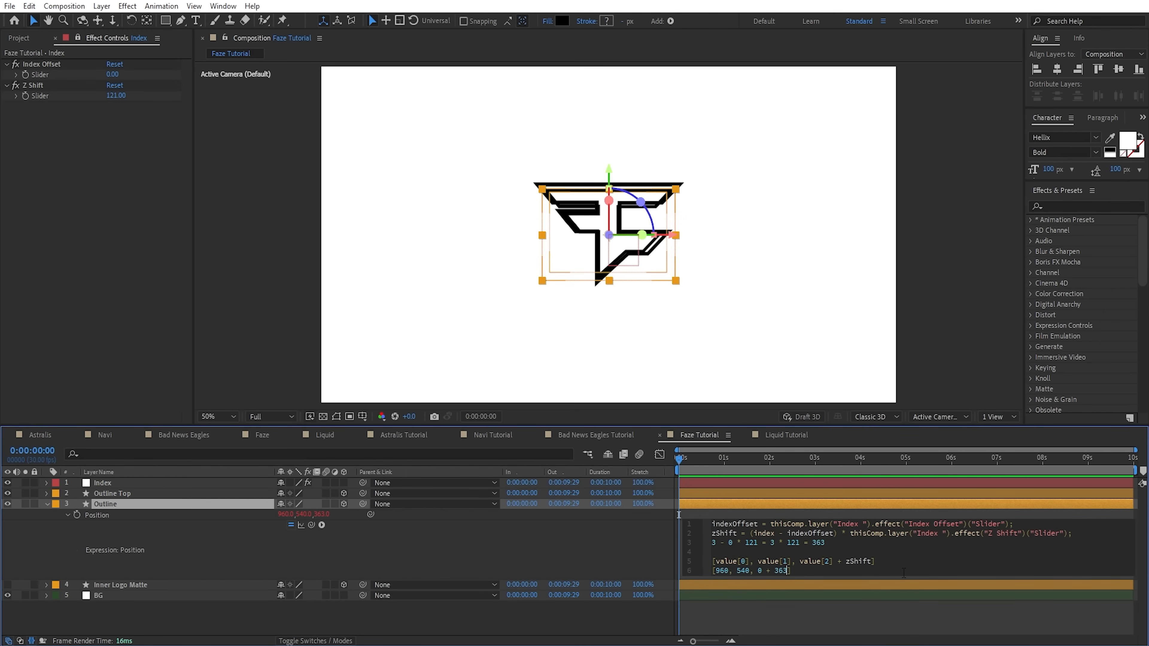
- Delete both worked-example lines from the Position expression and apply it to the Outline layer
{"action": "left_click", "coordinate": [797, 576]}
{"action": "left_click_drag", "start_coordinate": [807, 575], "coordinate": [709, 573]}
{"action": "key", "text": "BackSpace"}
{"action": "left_click_drag", "start_coordinate": [832, 544], "coordinate": [706, 544]}
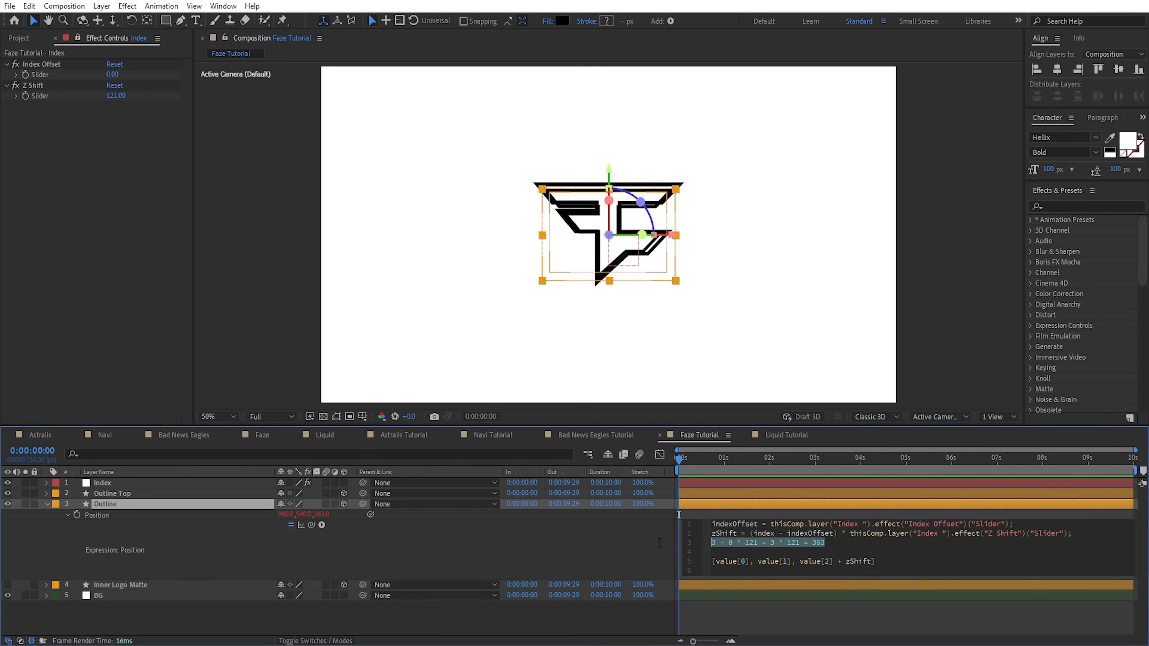
{"action": "key", "text": "BackSpace"}
{"action": "left_click", "coordinate": [259, 507]}
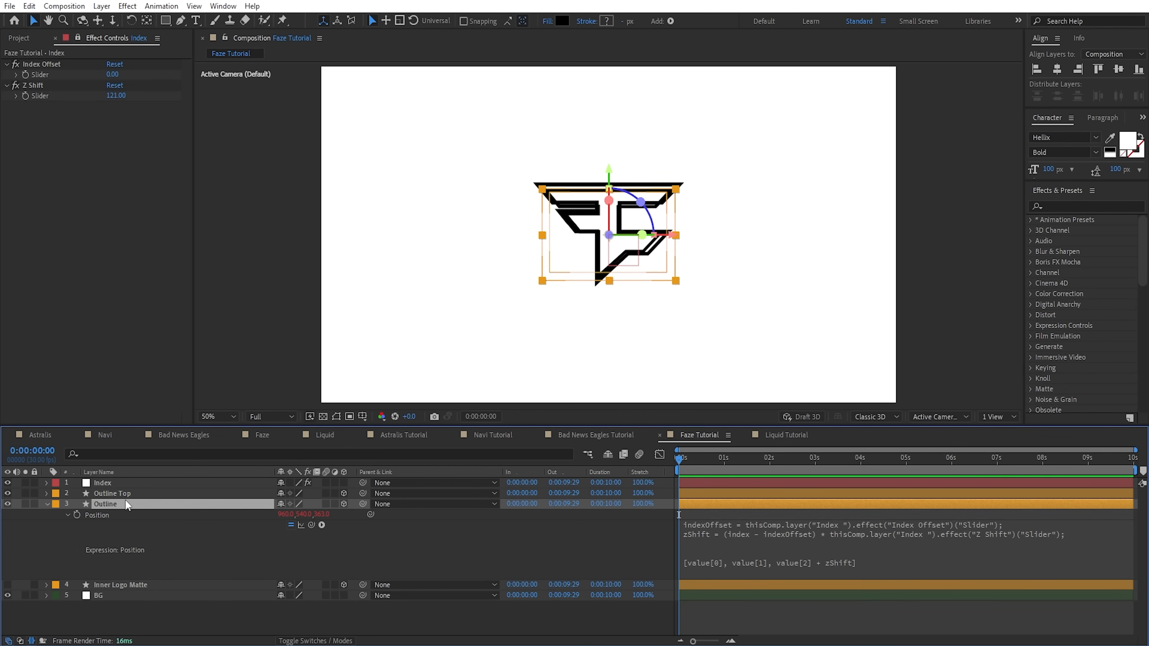
- Test the index effect by moving the Outline layer above Index, and return it below Outline Top
{"action": "left_click_drag", "start_coordinate": [125, 501], "coordinate": [117, 480]}
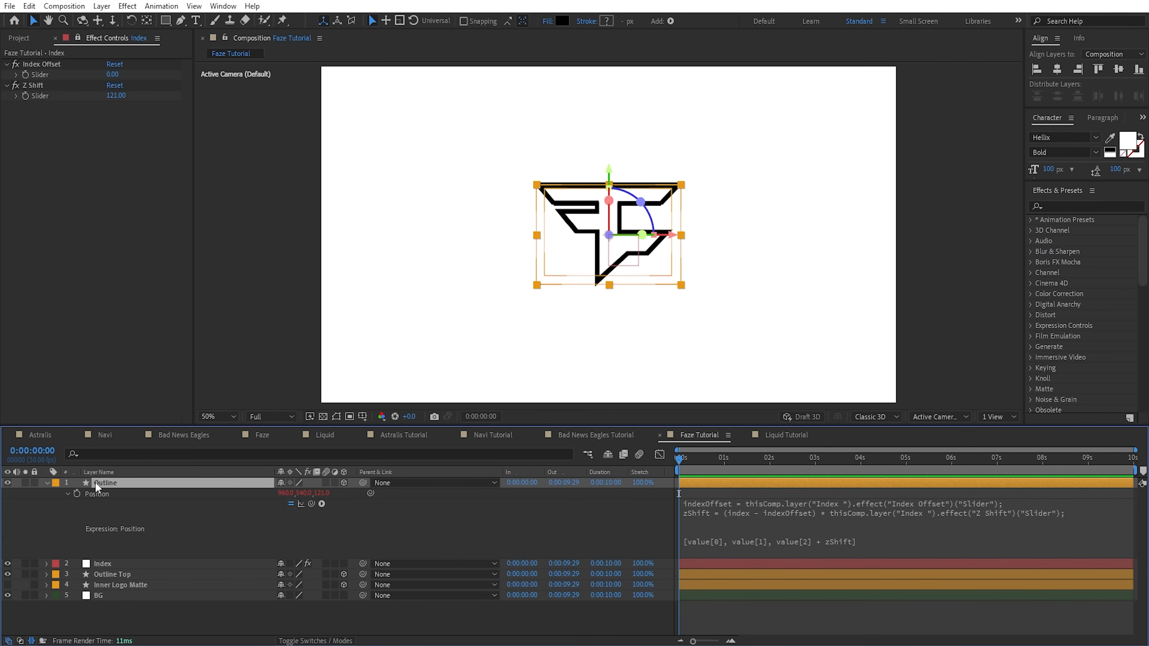
{"action": "left_click_drag", "start_coordinate": [124, 487], "coordinate": [111, 570]}
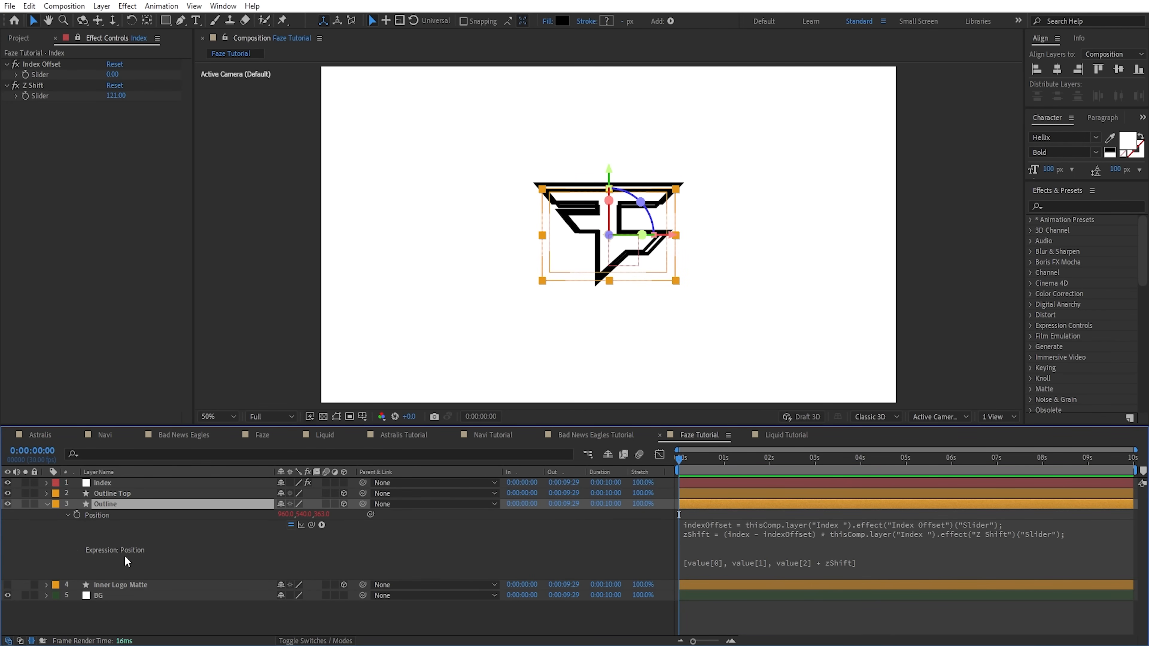
- Set the Index Offset slider to 2
{"action": "left_click", "coordinate": [112, 75]}
{"action": "type", "text": "2"}
{"action": "key", "text": "Return"}
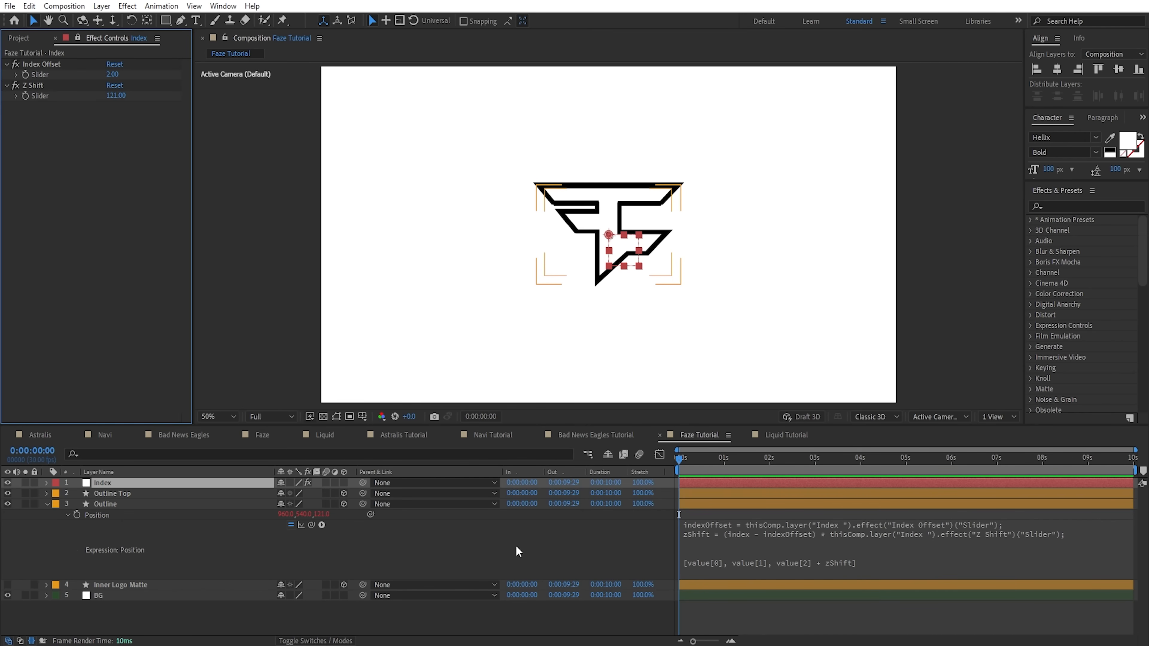
- Duplicate the Outline layer five times and set the Z Shift slider to 300
{"action": "left_click", "coordinate": [253, 505]}
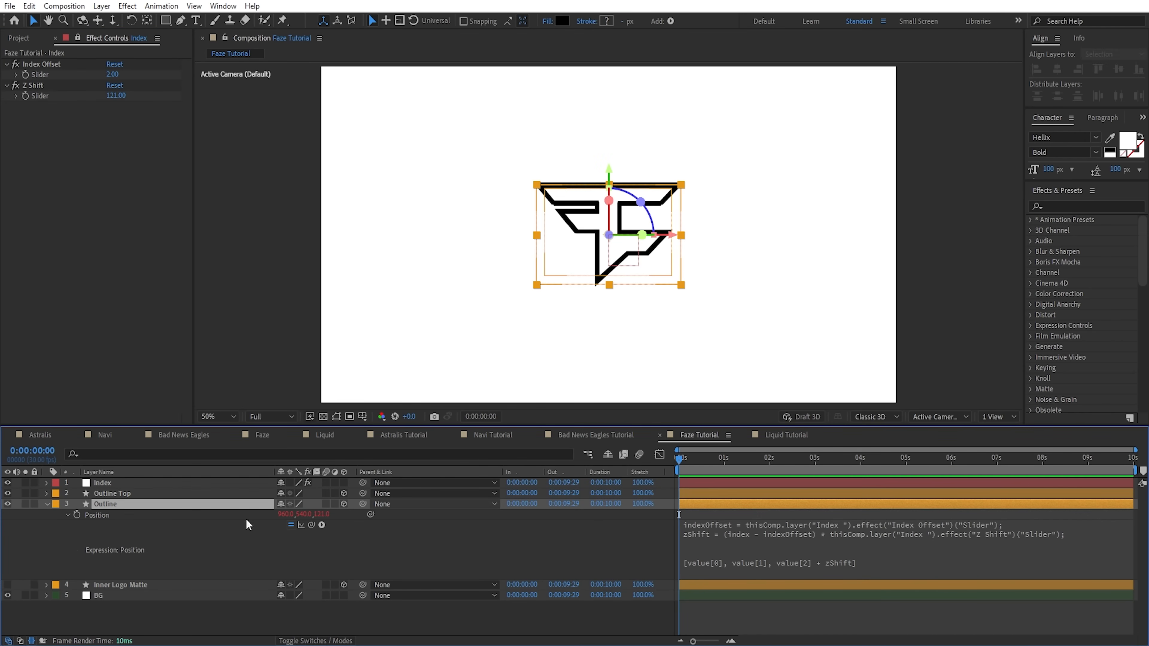
{"action": "key", "text": "ctrl+d"}
{"action": "key", "text": "ctrl+d"}
{"action": "key", "text": "ctrl+d"}
{"action": "key", "text": "ctrl+d"}
{"action": "key", "text": "ctrl+d"}
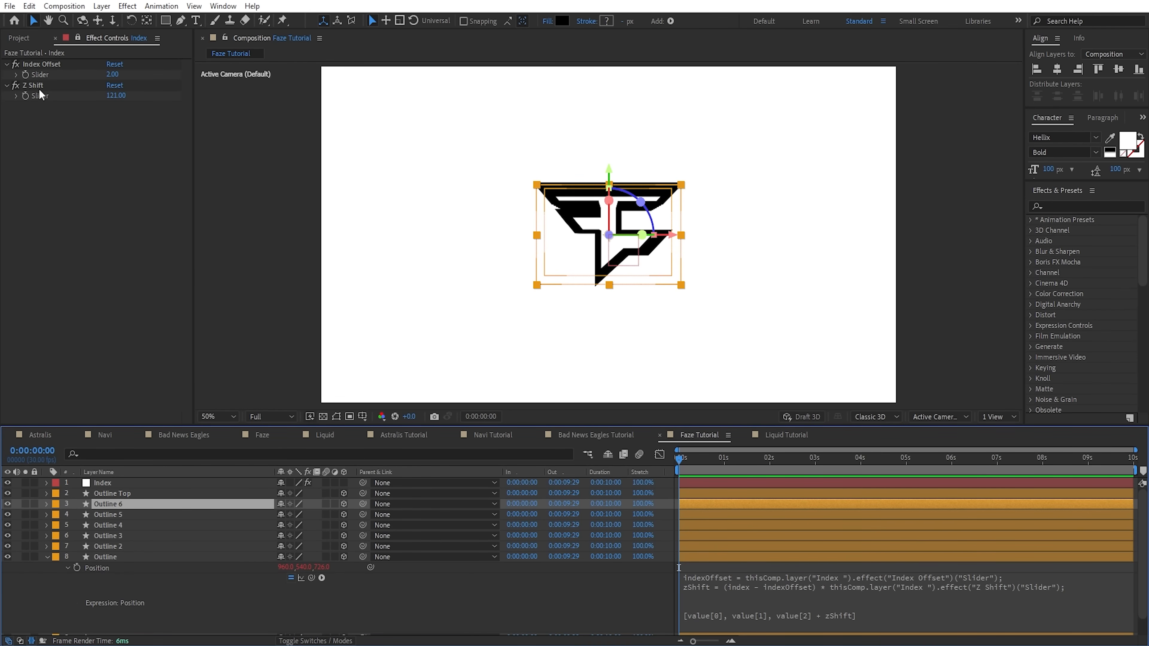
{"action": "left_click_drag", "start_coordinate": [119, 98], "coordinate": [227, 103]}
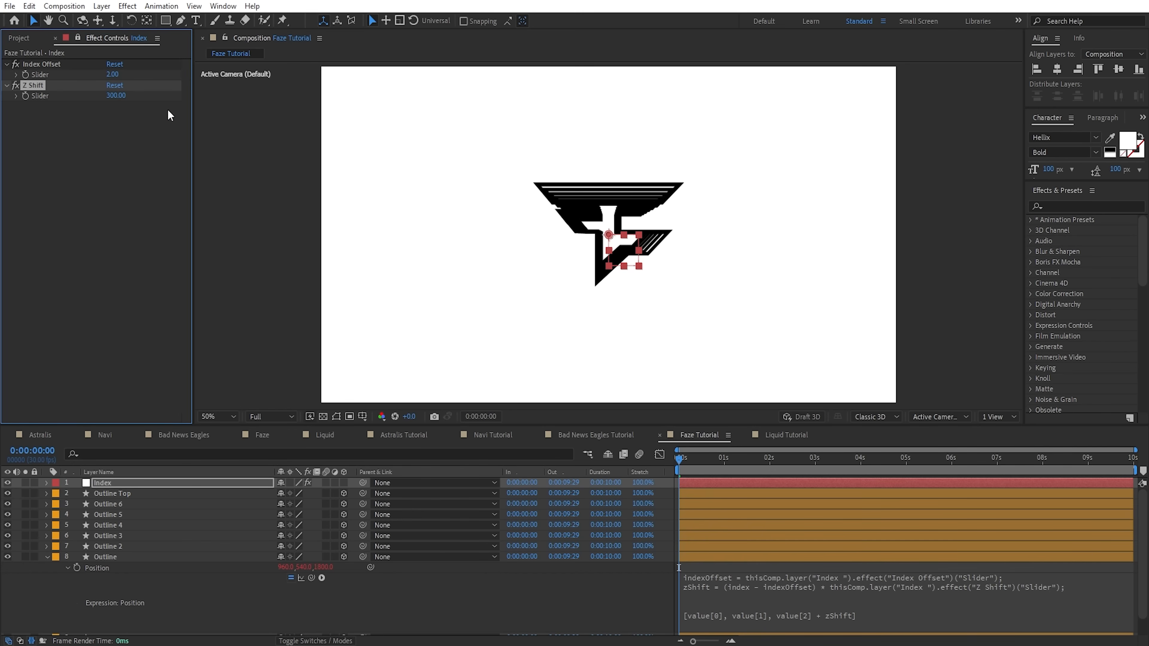
- Reveal the Position values of all Outline copies and Outline Top, and toggle Outline Top's visibility off and on
{"action": "left_click", "coordinate": [116, 504]}
{"action": "left_click", "coordinate": [117, 559], "text": "shift"}
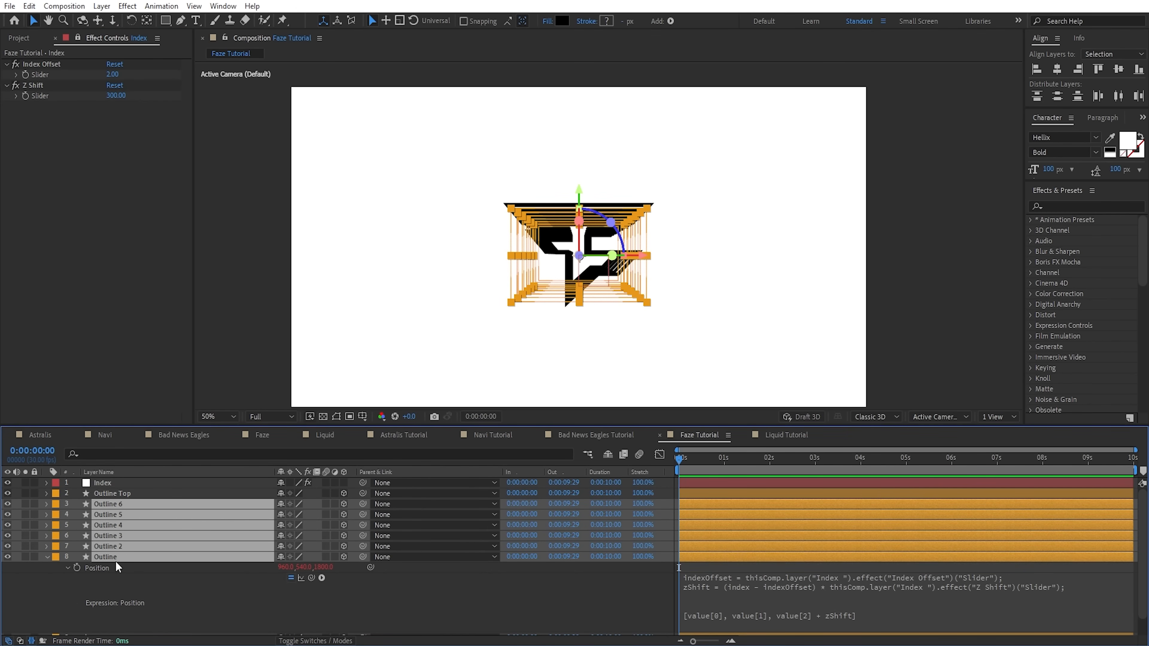
{"action": "key", "text": "p"}
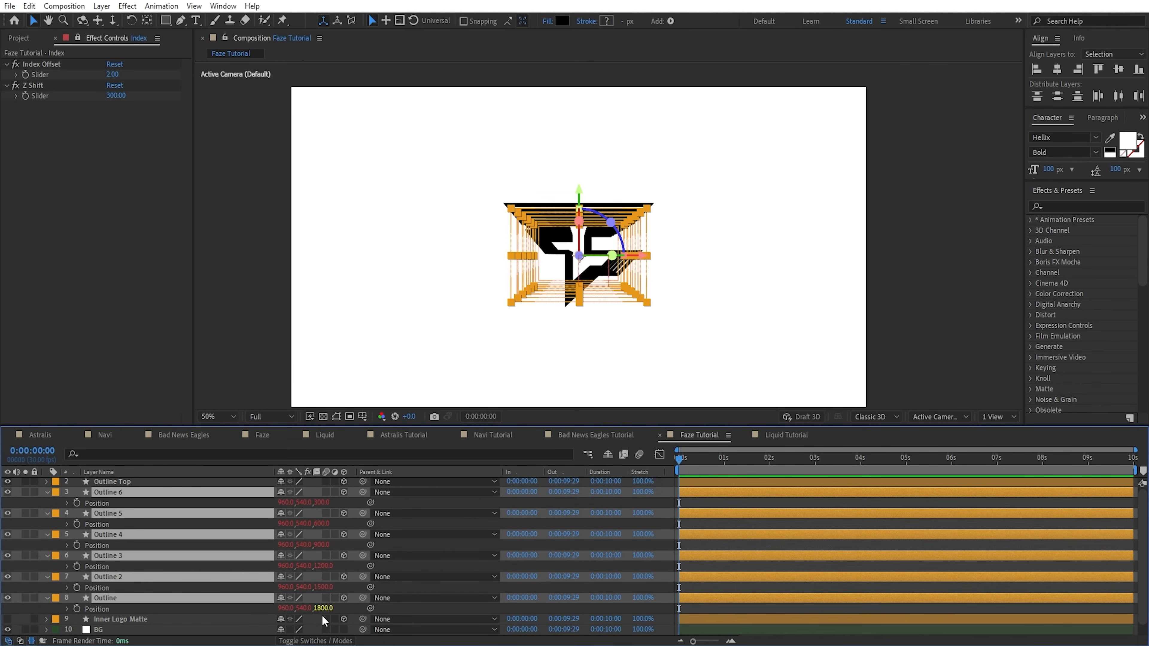
{"action": "left_click", "coordinate": [135, 494]}
{"action": "key", "text": "p"}
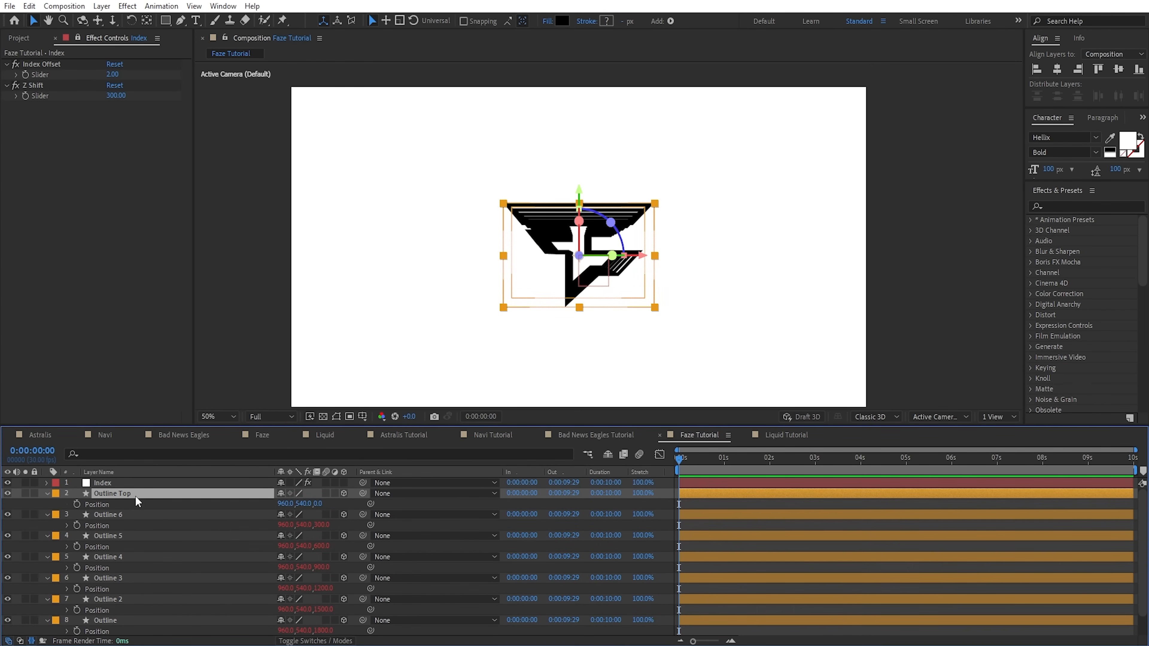
{"action": "left_click", "coordinate": [8, 494]}
{"action": "left_click", "coordinate": [7, 495]}
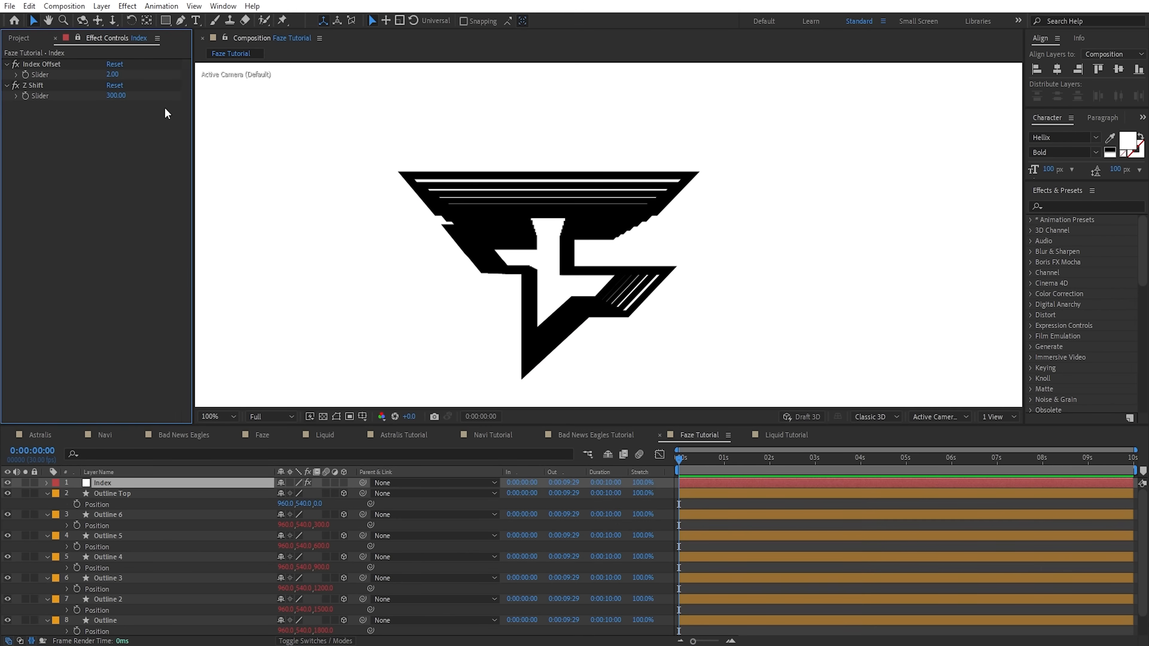
- Create a one-node camera with the 15mm preset
{"action": "left_click", "coordinate": [101, 6]}
{"action": "mouse_move", "coordinate": [136, 20]}
{"action": "left_click", "coordinate": [353, 66]}
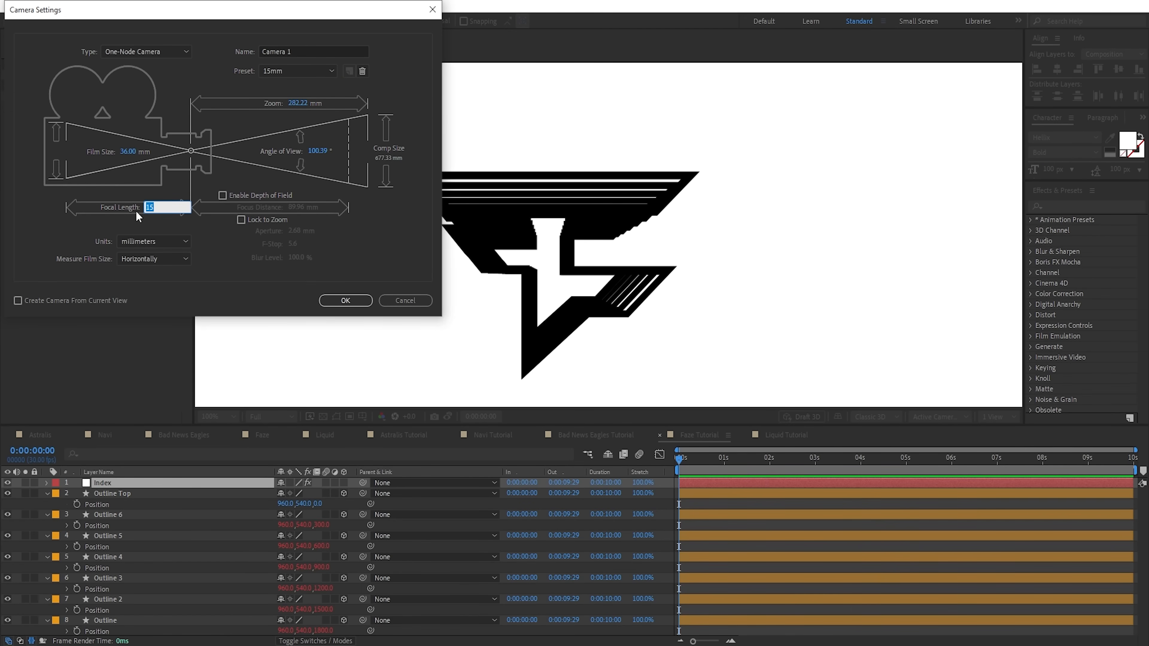
{"action": "left_click", "coordinate": [345, 300]}
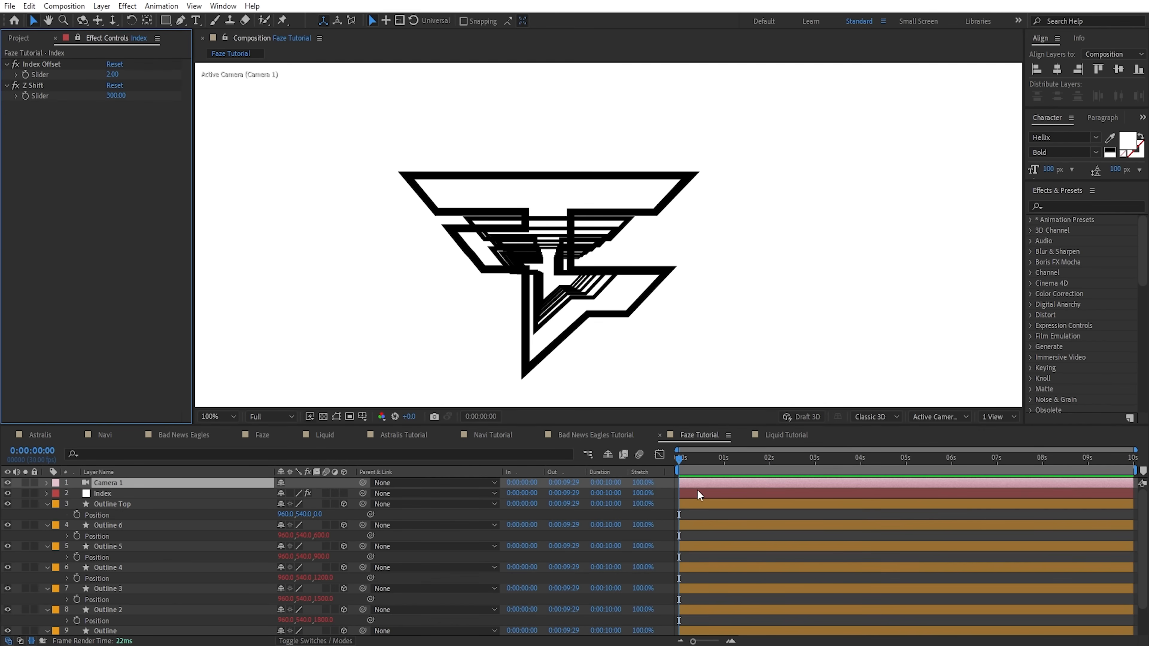
- Try orbiting Camera 1 around the logo stack
{"action": "key", "text": "c"}
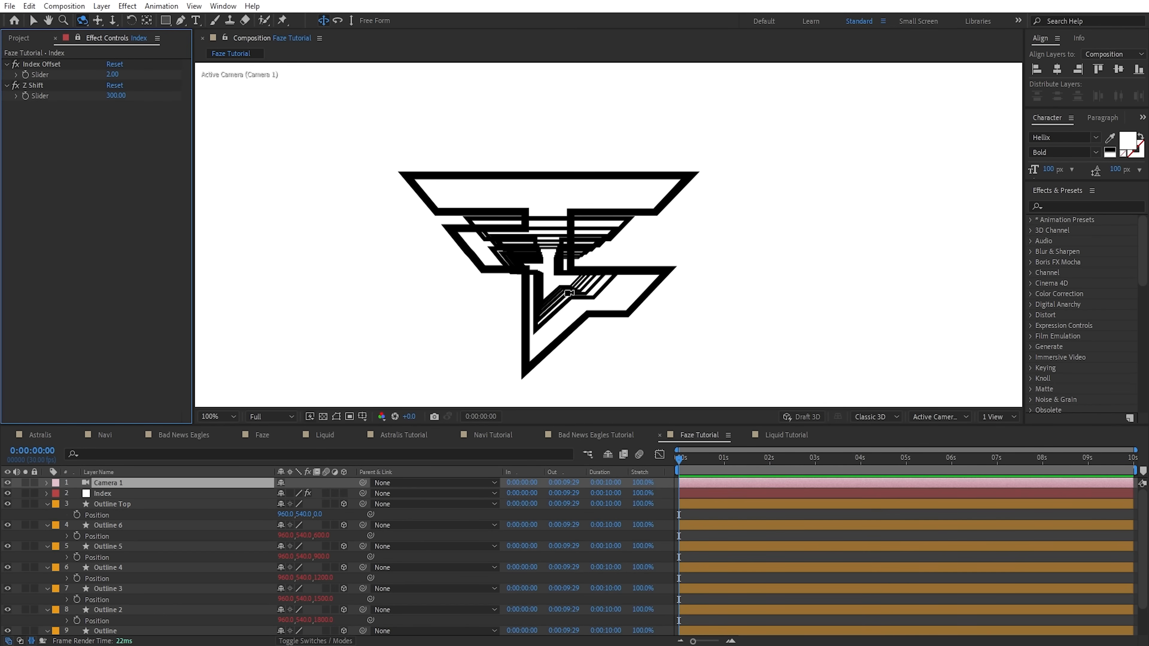
{"action": "mouse_move", "coordinate": [586, 323]}
{"action": "left_mouse_down"}
{"action": "mouse_move", "coordinate": [587, 194]}
{"action": "mouse_move", "coordinate": [584, 369]}
{"action": "mouse_move", "coordinate": [582, 289]}
{"action": "mouse_move", "coordinate": [589, 327]}
{"action": "left_mouse_up"}
{"action": "left_click_drag", "start_coordinate": [590, 336], "coordinate": [588, 329]}
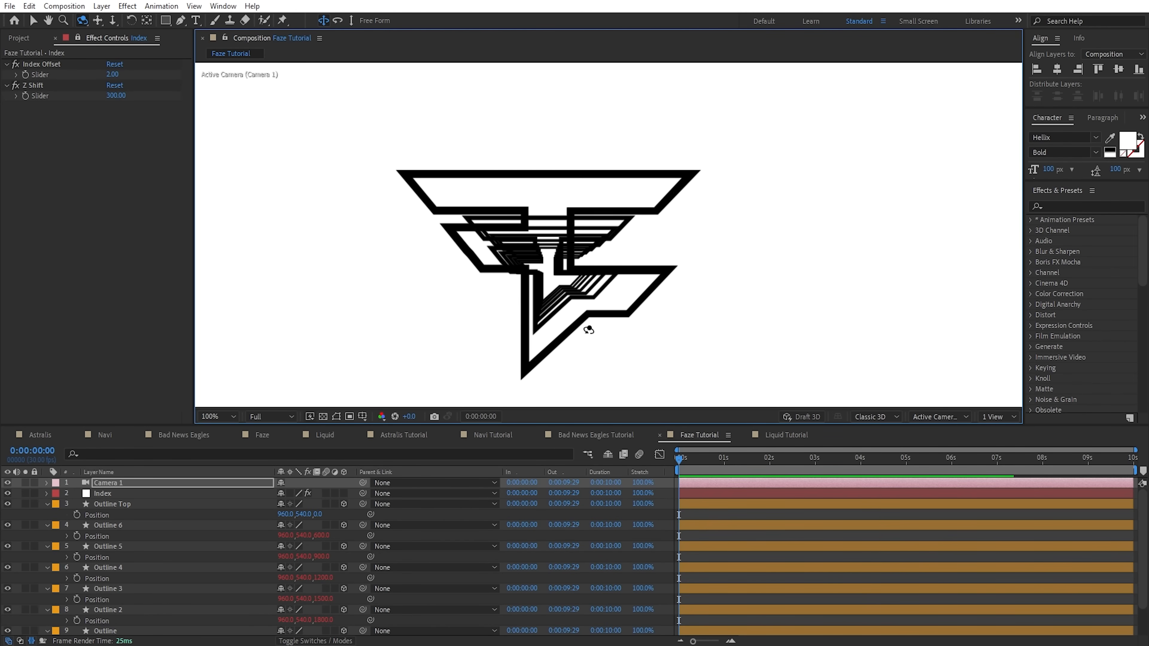
- Try moving Camera 1 into the outline stack with the Dolly to Camera POI tool
{"action": "left_click", "coordinate": [113, 22]}
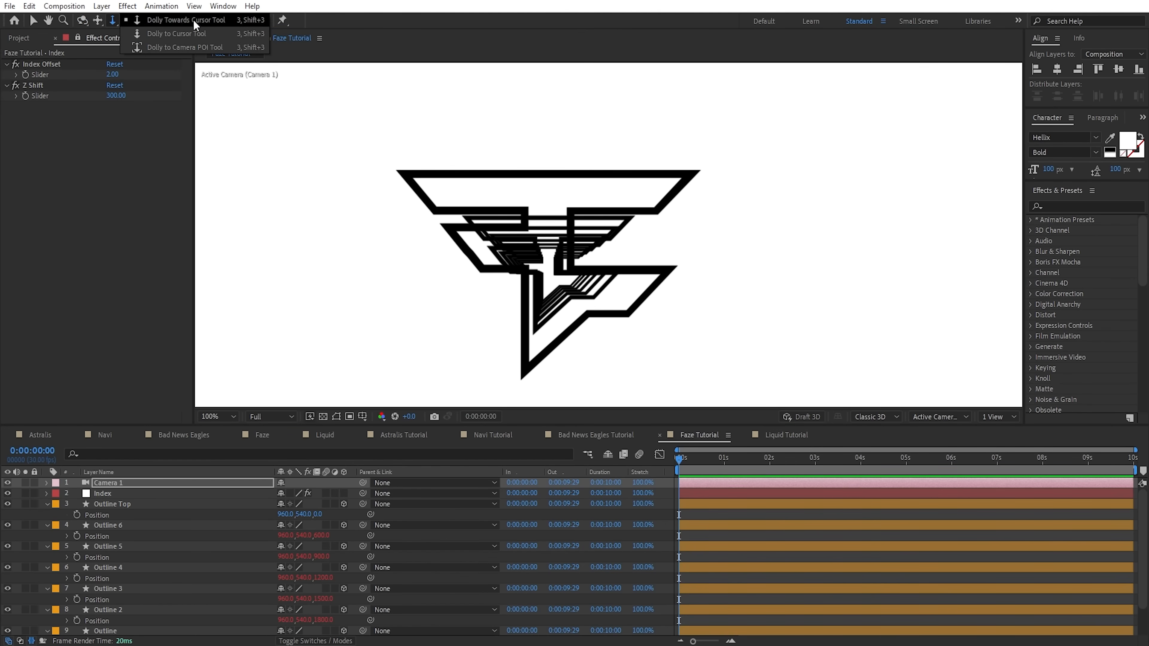
{"action": "left_click", "coordinate": [203, 47]}
{"action": "left_click_drag", "start_coordinate": [561, 282], "coordinate": [584, 32]}
{"action": "key", "text": "ctrl+z"}
{"action": "scroll", "coordinate": [584, 290], "scroll_direction": "down", "scroll_amount": 1}
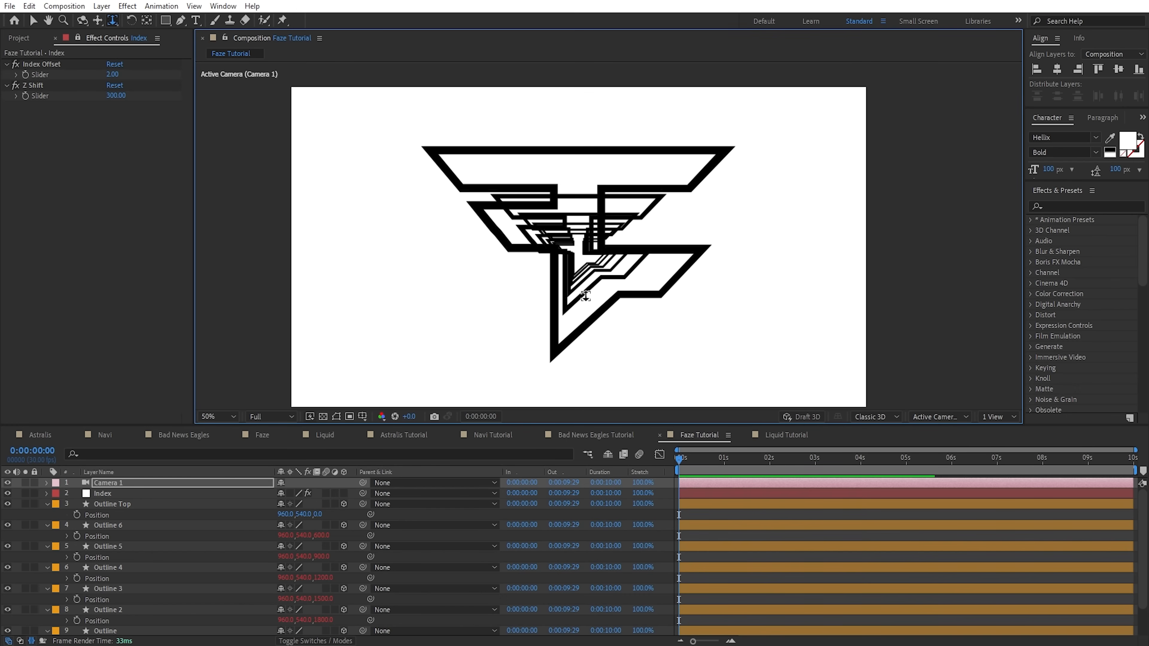
{"action": "key", "text": "ctrl+z"}
{"action": "left_click_drag", "start_coordinate": [613, 278], "coordinate": [618, 9]}
- Reset Camera 1's transform
{"action": "left_click", "coordinate": [142, 485]}
{"action": "left_click", "coordinate": [109, 6]}
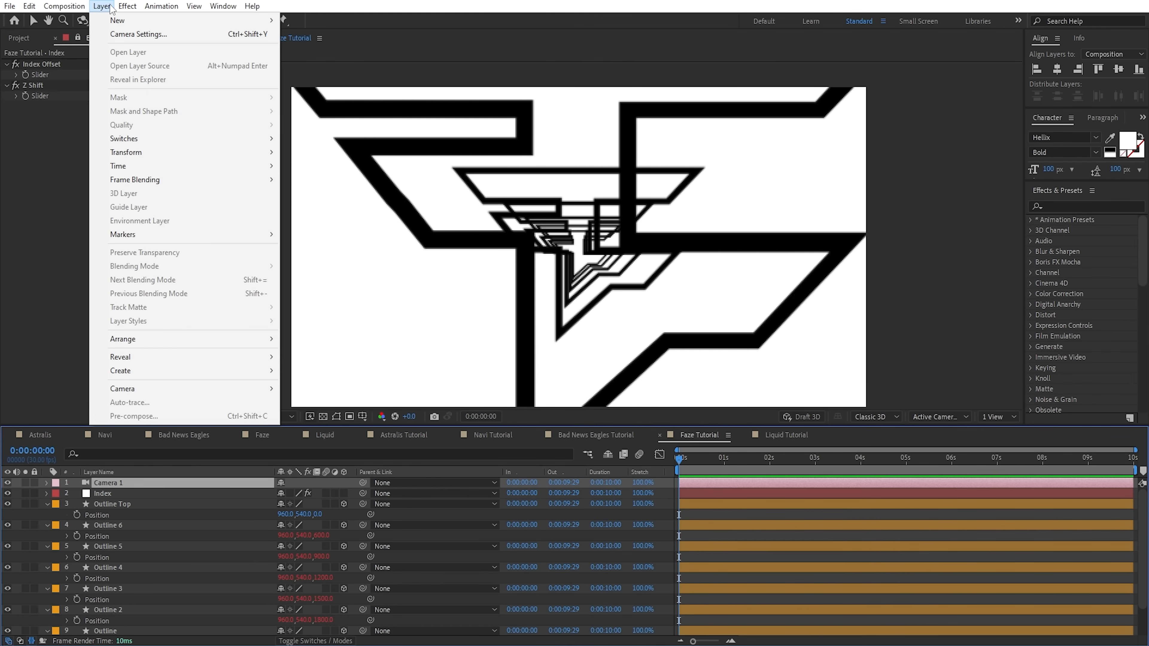
{"action": "mouse_move", "coordinate": [136, 152]}
{"action": "left_click", "coordinate": [367, 156]}
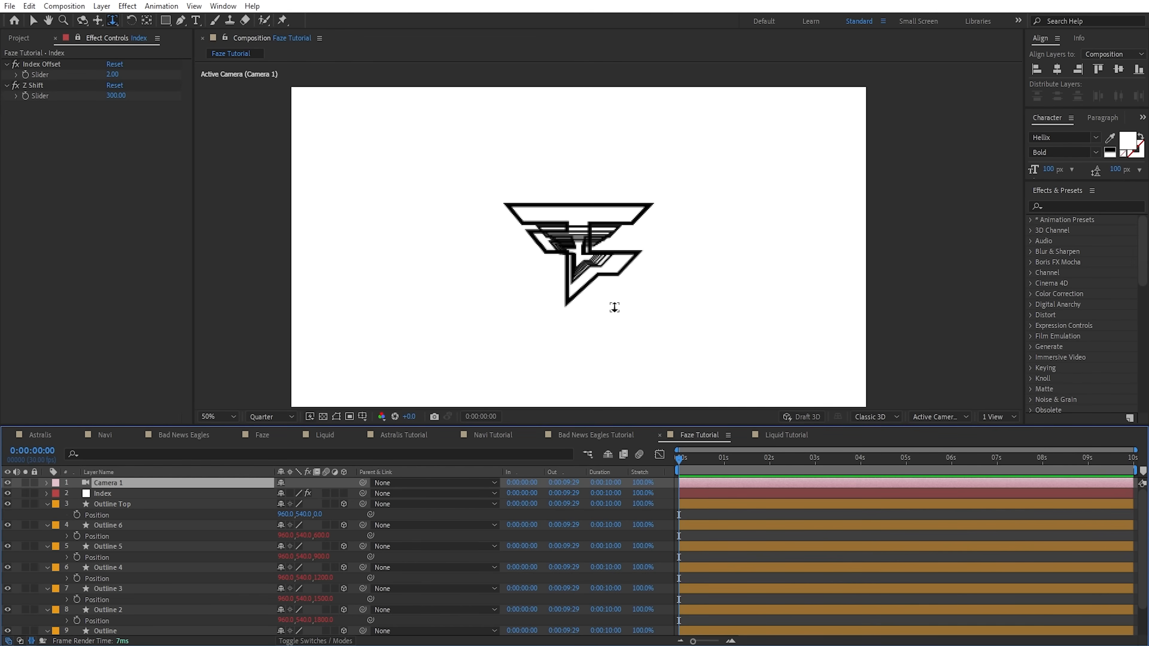
- Reveal Camera 1's Position and add keyframes for it at 0 and 3 seconds
{"action": "key", "text": "v"}
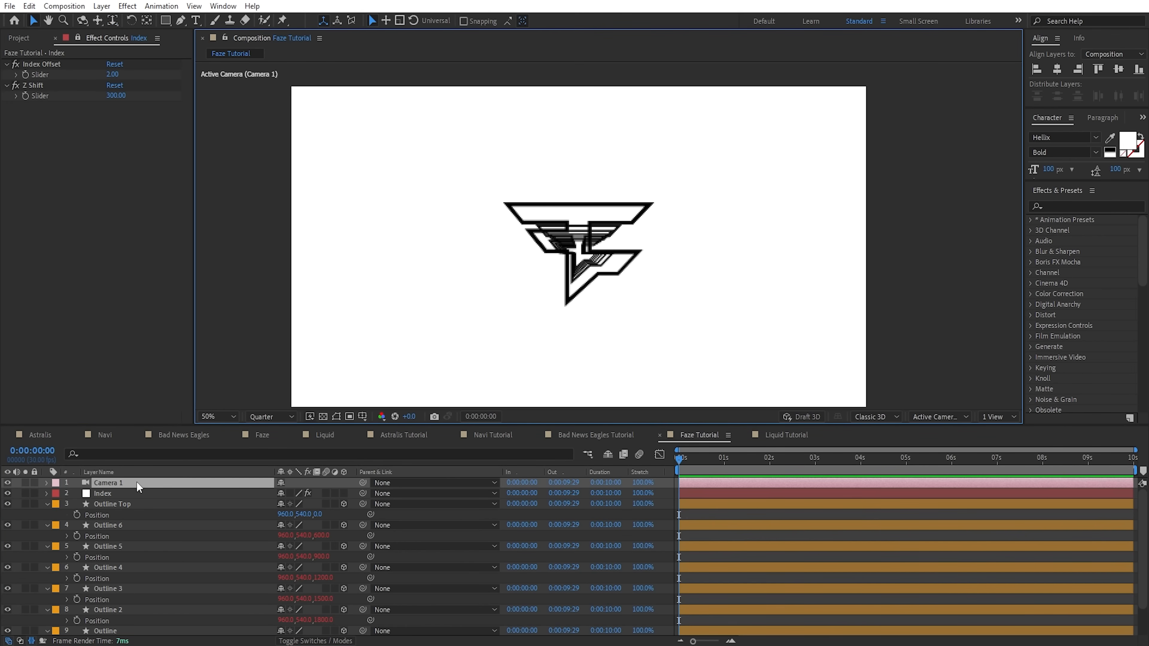
{"action": "key", "text": "p"}
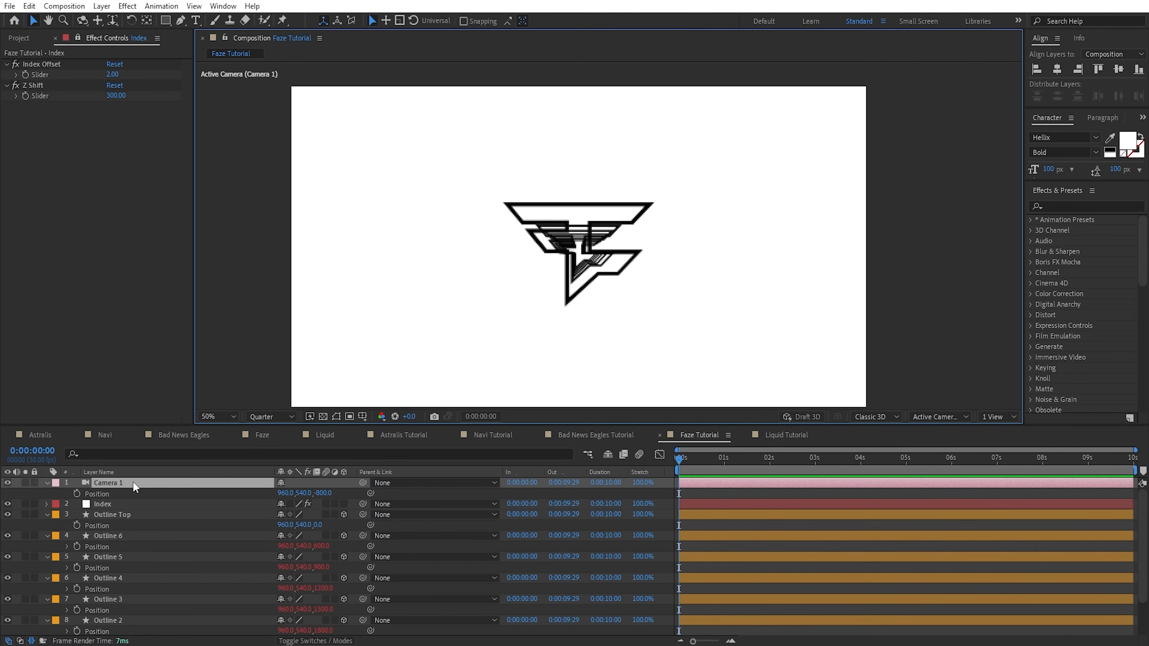
{"action": "left_click", "coordinate": [76, 492]}
{"action": "left_click_drag", "start_coordinate": [723, 460], "coordinate": [775, 461]}
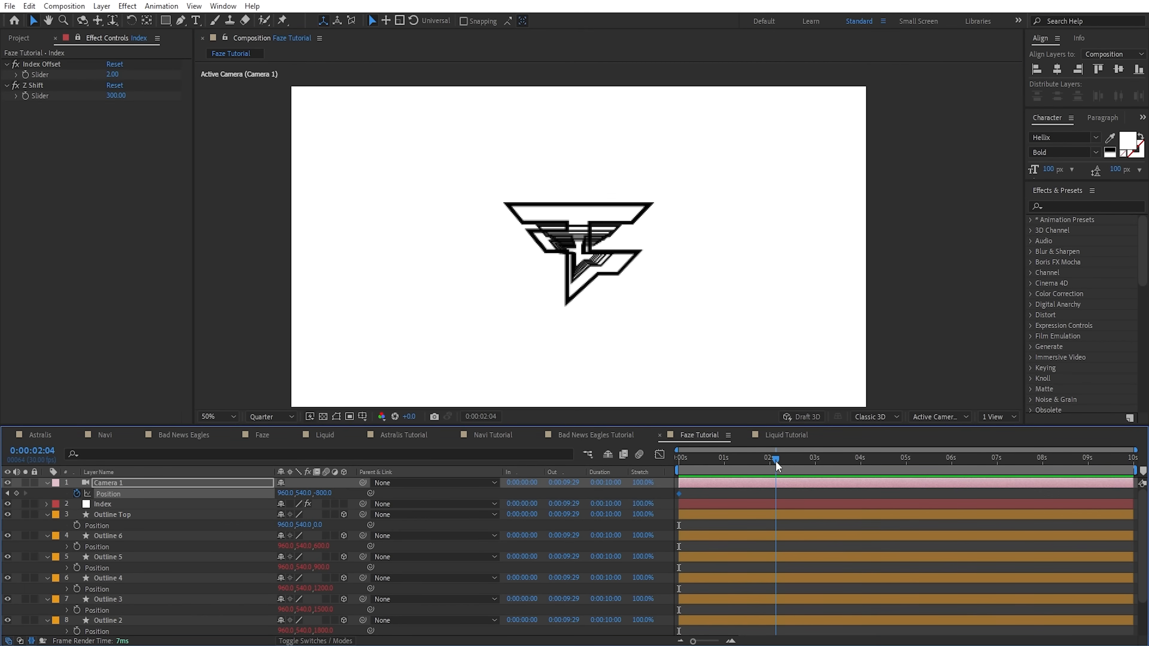
{"action": "left_click", "coordinate": [817, 463]}
- Dolly Camera 1 forward through the outline stack to Z 2148 at the 0-second keyframe
{"action": "key", "text": "c"}
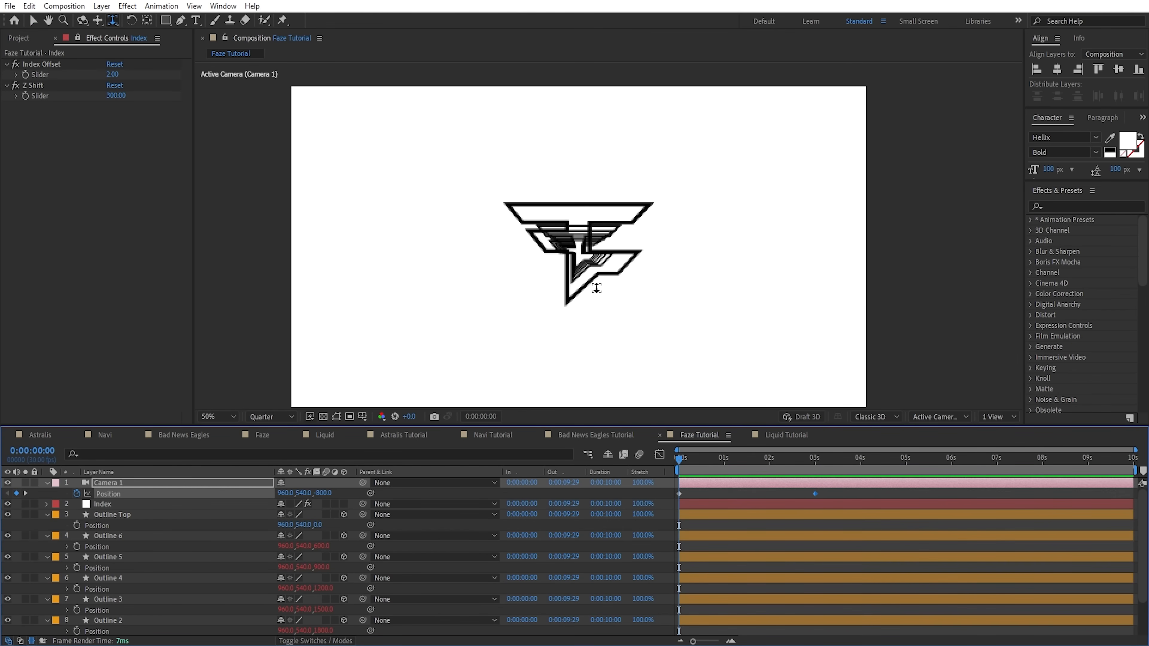
{"action": "left_click_drag", "start_coordinate": [597, 284], "coordinate": [659, 143]}
{"action": "key", "text": "comma"}
- Ease Camera 1's 3-second Position keyframe, edit its incoming influence, and preview the camera move
{"action": "left_click", "coordinate": [815, 494]}
{"action": "right_click", "coordinate": [815, 494]}
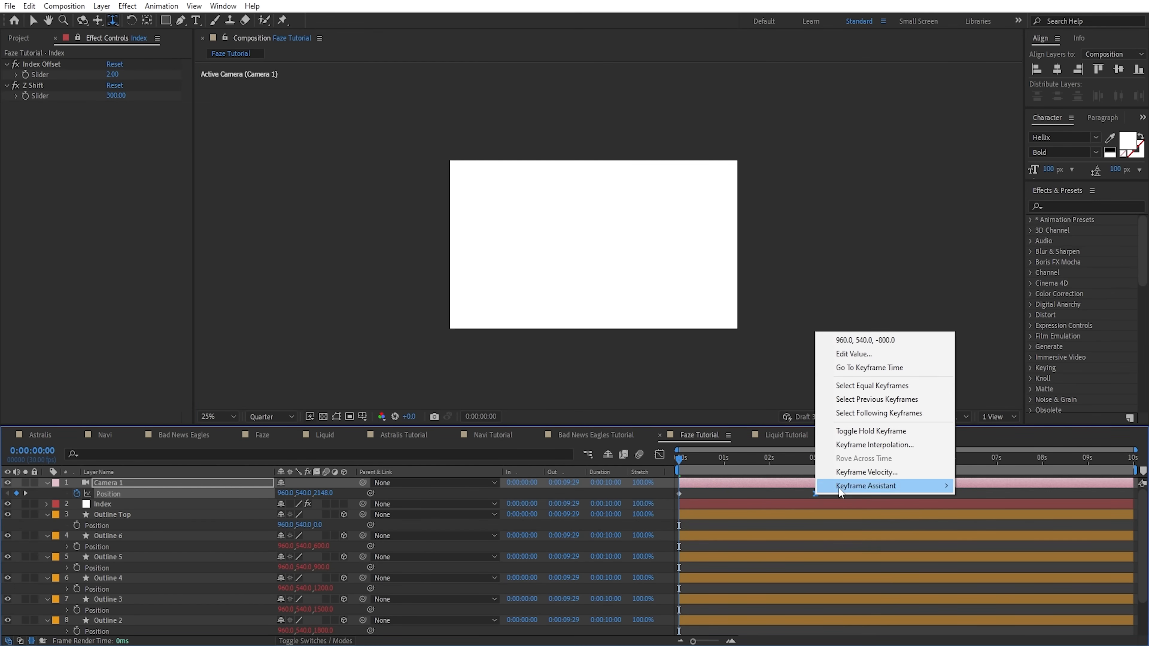
{"action": "left_click", "coordinate": [860, 469]}
{"action": "left_click", "coordinate": [93, 80]}
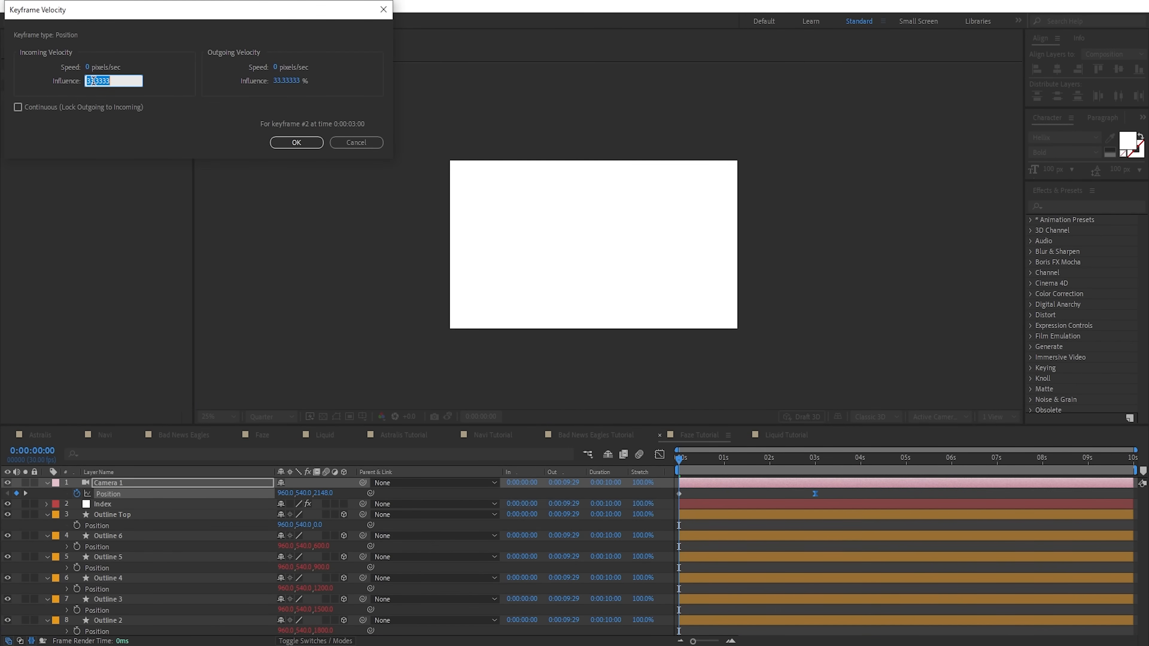
{"action": "left_click", "coordinate": [274, 144]}
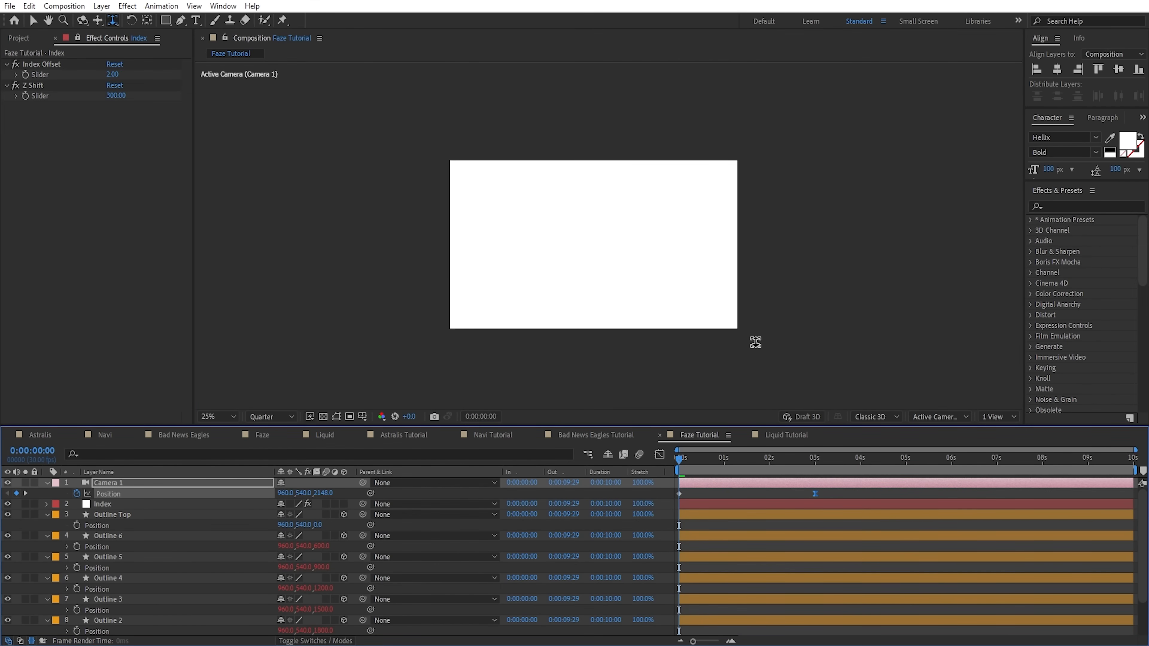
{"action": "key", "text": "space"}
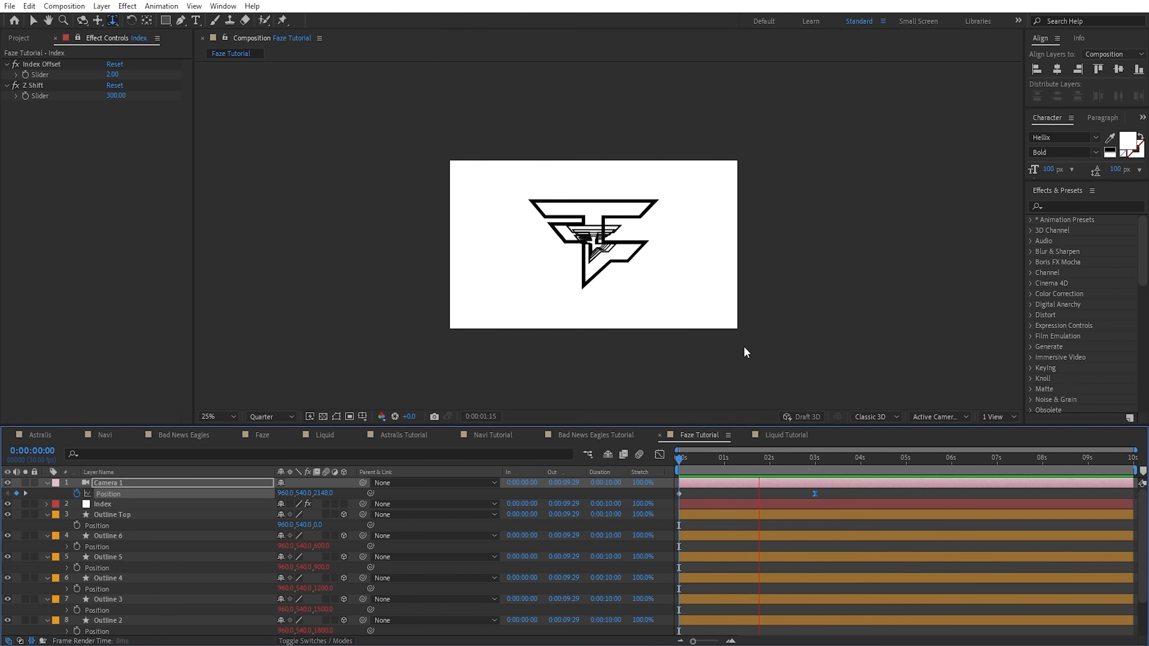
- Move Camera 1's ending Position keyframe to about 2 seconds and set its incoming velocity influence to 100%
{"action": "left_click_drag", "start_coordinate": [814, 494], "coordinate": [770, 493]}
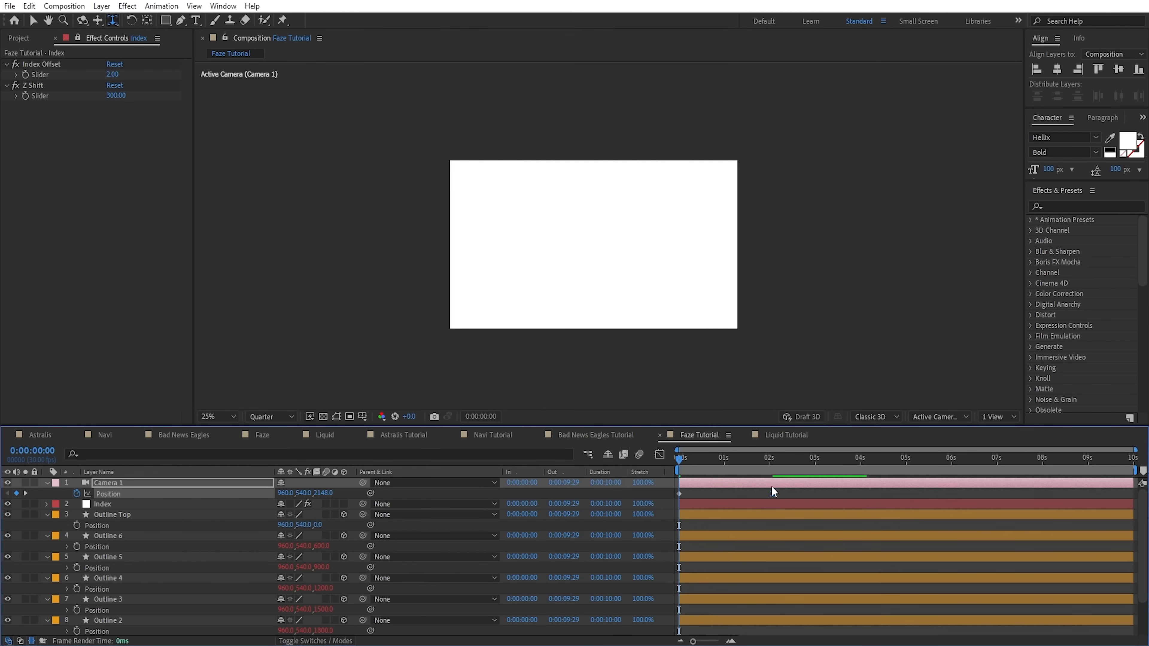
{"action": "key", "text": "k"}
{"action": "right_click", "coordinate": [770, 494]}
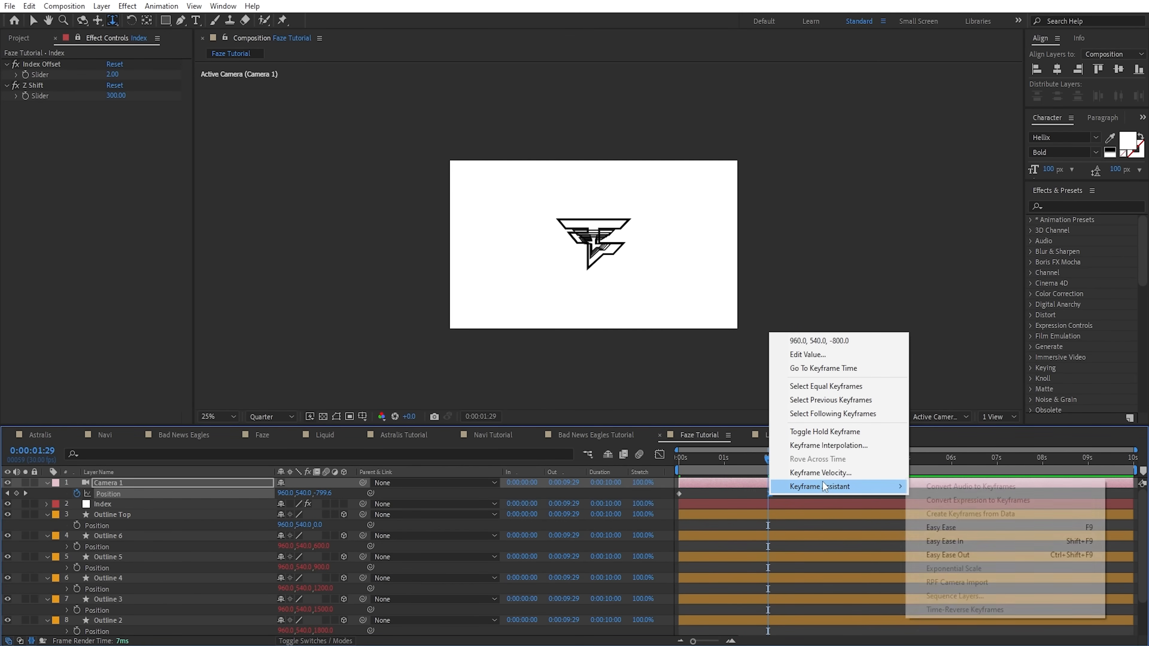
{"action": "left_click", "coordinate": [818, 471]}
{"action": "left_click", "coordinate": [95, 79]}
{"action": "type", "text": "100"}
{"action": "left_click", "coordinate": [296, 143]}
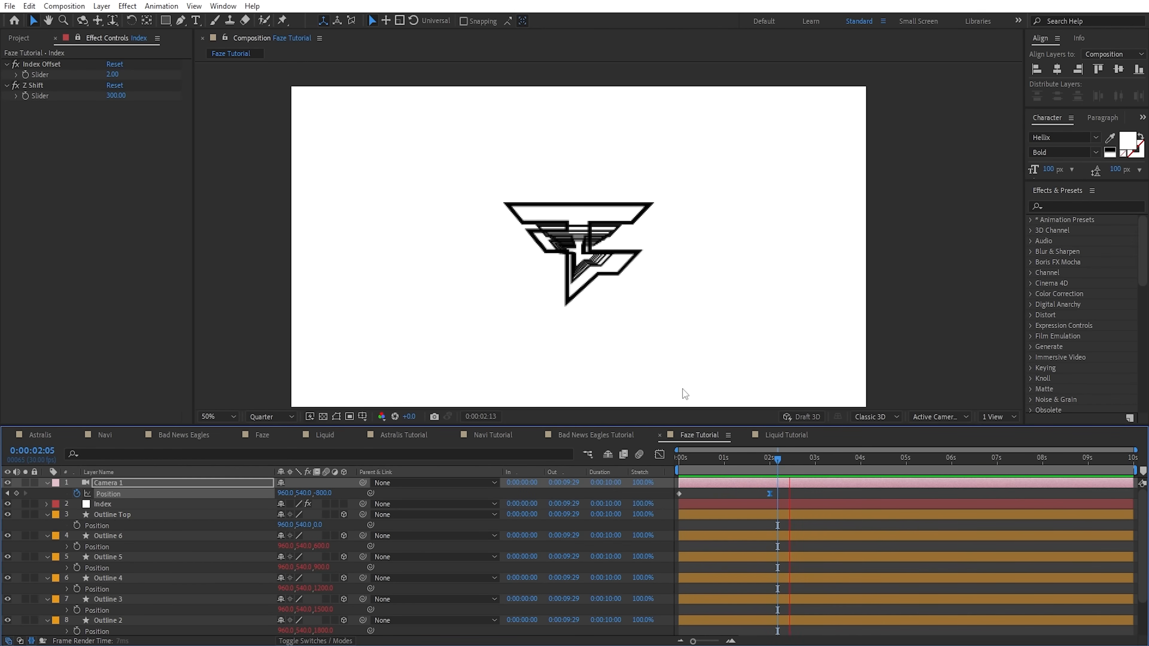
- Create a 3D null object named EXTRA DOLLY and parent Camera 1 to it
{"action": "left_click", "coordinate": [780, 458]}
{"action": "left_click", "coordinate": [102, 6]}
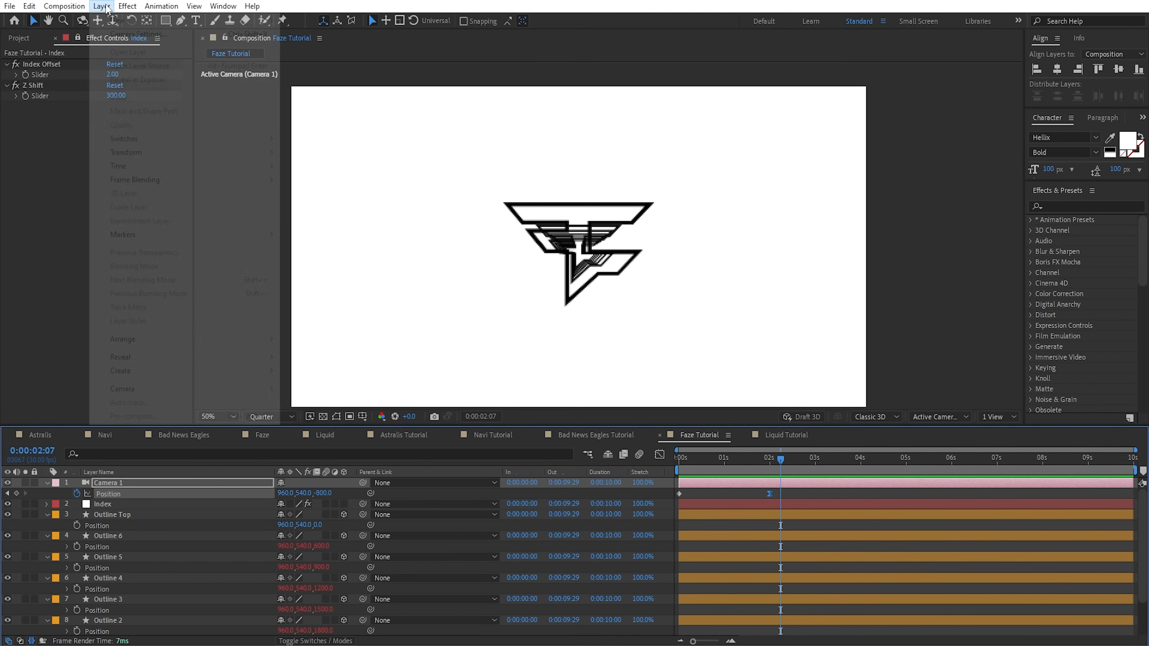
{"action": "mouse_move", "coordinate": [136, 20]}
{"action": "left_click", "coordinate": [317, 77]}
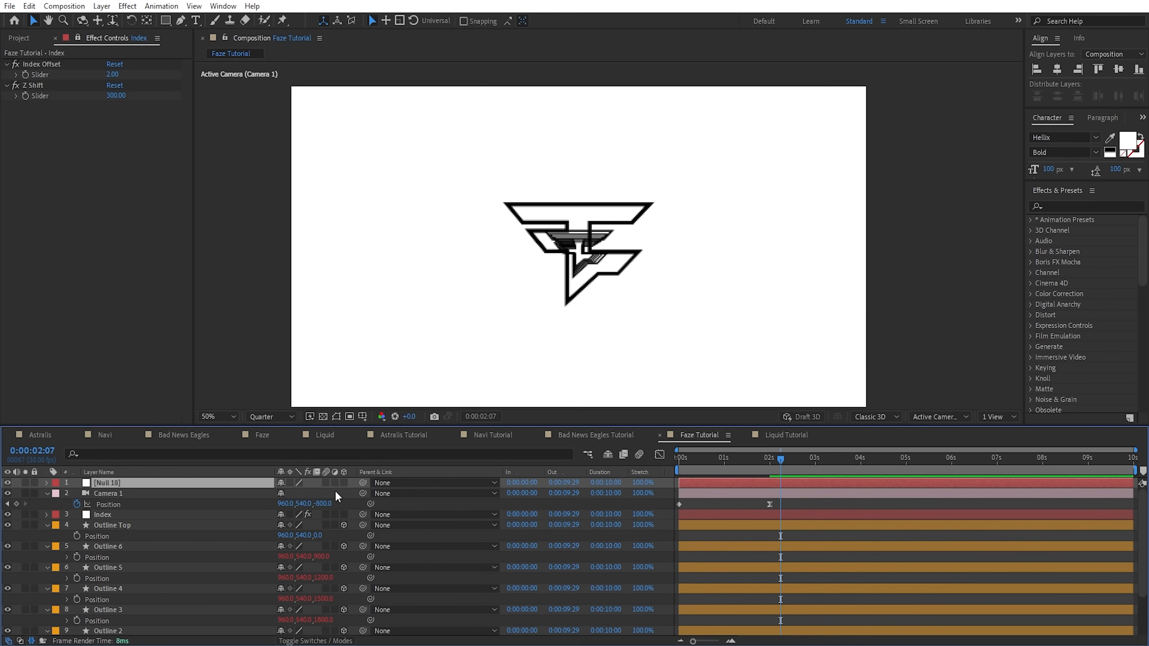
{"action": "key", "text": "Return"}
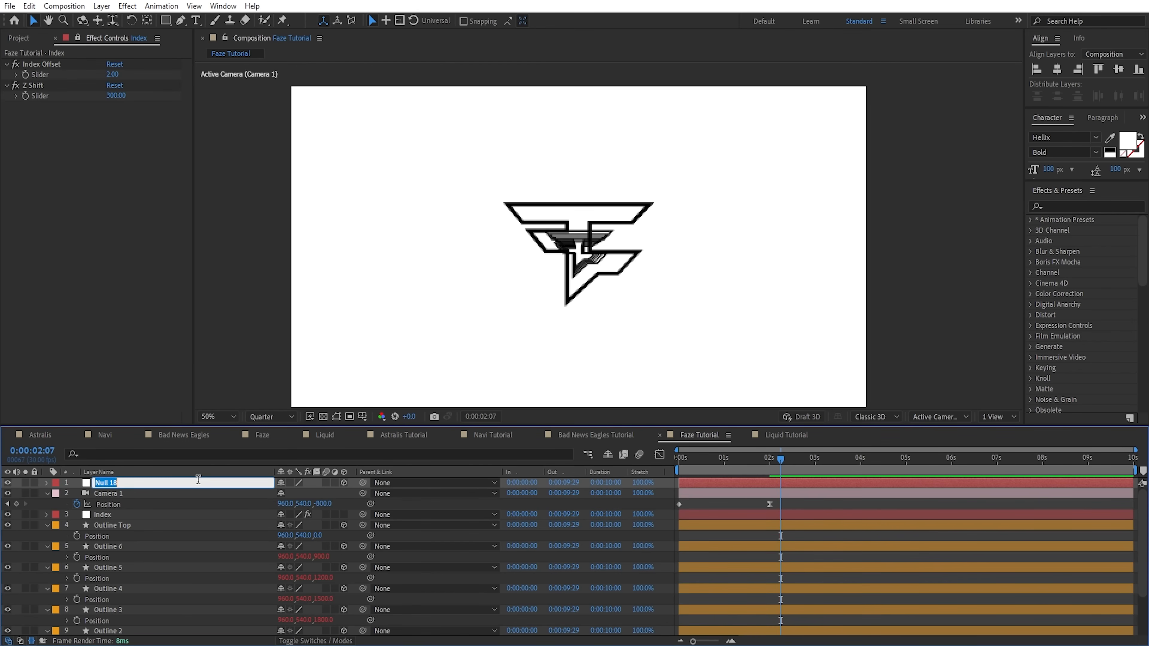
{"action": "type", "text": "EXTRA DOLLY"}
{"action": "key", "text": "Return"}
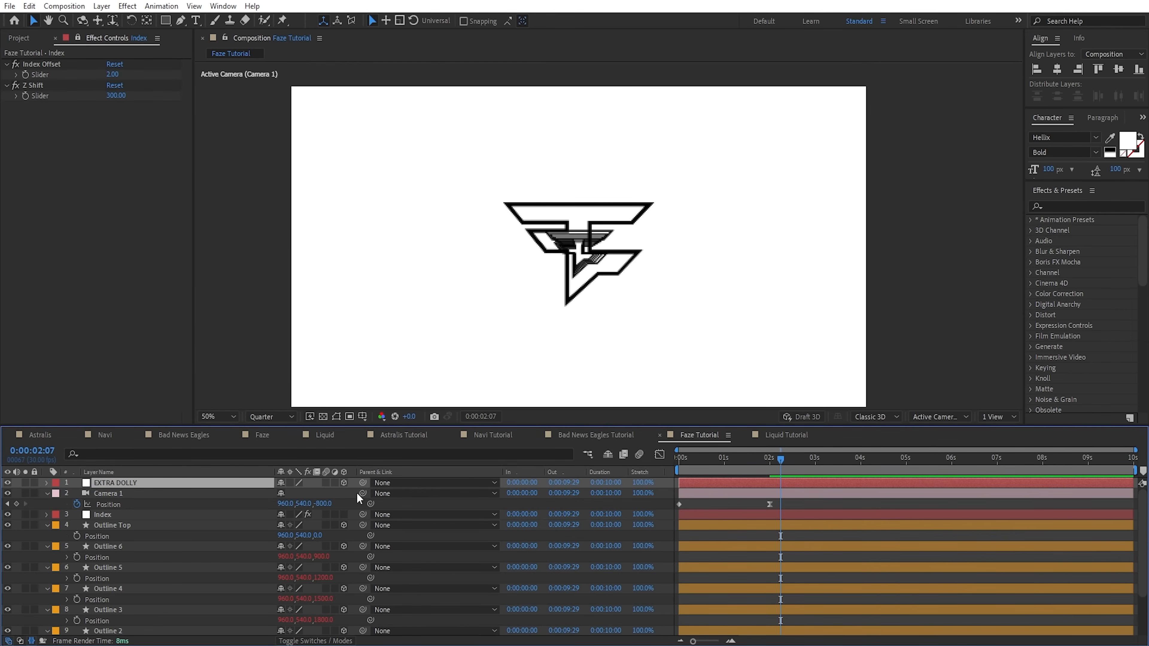
{"action": "left_click_drag", "start_coordinate": [362, 493], "coordinate": [198, 488]}
- Keyframe EXTRA DOLLY's Position with Z 300 at 1 second and Z 0 at 4 seconds
{"action": "key", "text": "p"}
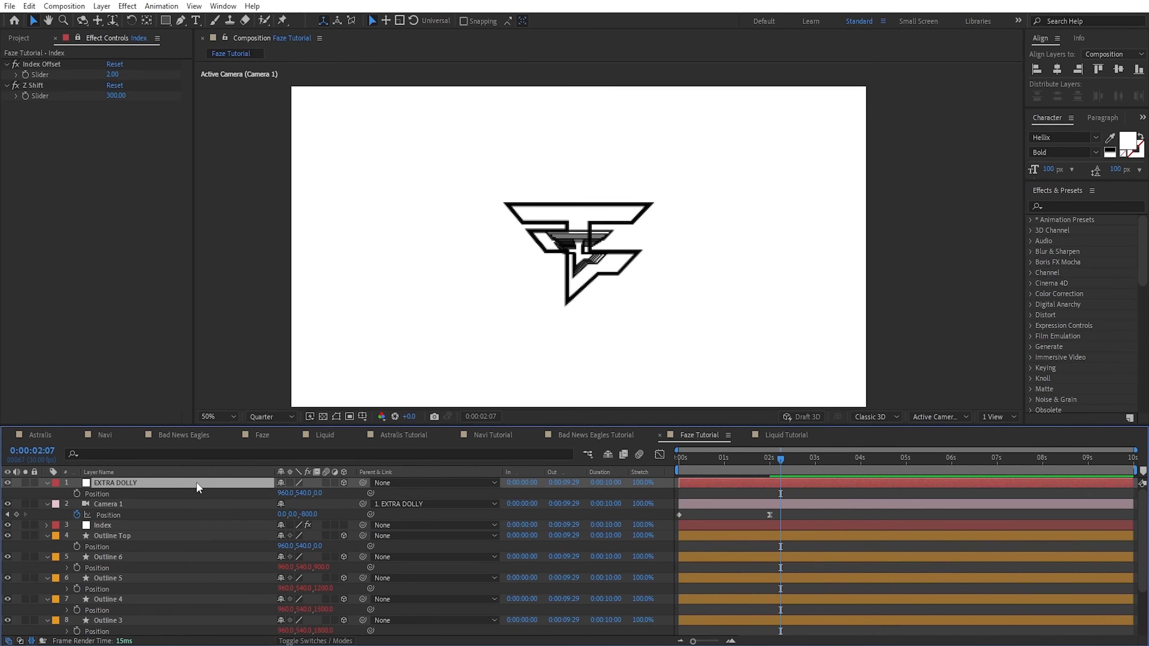
{"action": "left_click", "coordinate": [76, 494]}
{"action": "left_click_drag", "start_coordinate": [834, 462], "coordinate": [861, 465]}
{"action": "left_click_drag", "start_coordinate": [782, 495], "coordinate": [859, 494]}
{"action": "left_click_drag", "start_coordinate": [823, 463], "coordinate": [723, 468]}
{"action": "mouse_move", "coordinate": [318, 493]}
{"action": "left_mouse_down"}
{"action": "mouse_move", "coordinate": [358, 502]}
{"action": "mouse_move", "coordinate": [324, 492]}
{"action": "left_mouse_up"}
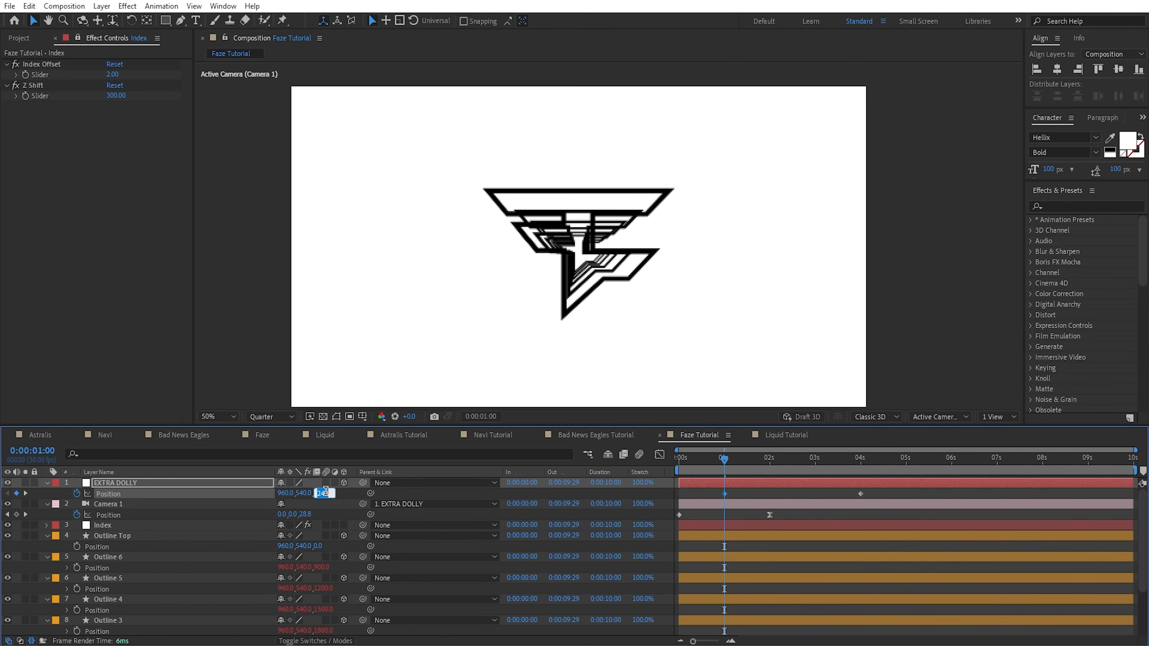
{"action": "type", "text": "300"}
{"action": "key", "text": "Return"}
- Easy Ease both EXTRA DOLLY Position keyframes and set the 4-second keyframe's incoming influence to 100%
{"action": "left_click_drag", "start_coordinate": [883, 497], "coordinate": [721, 494]}
{"action": "key", "text": "F9"}
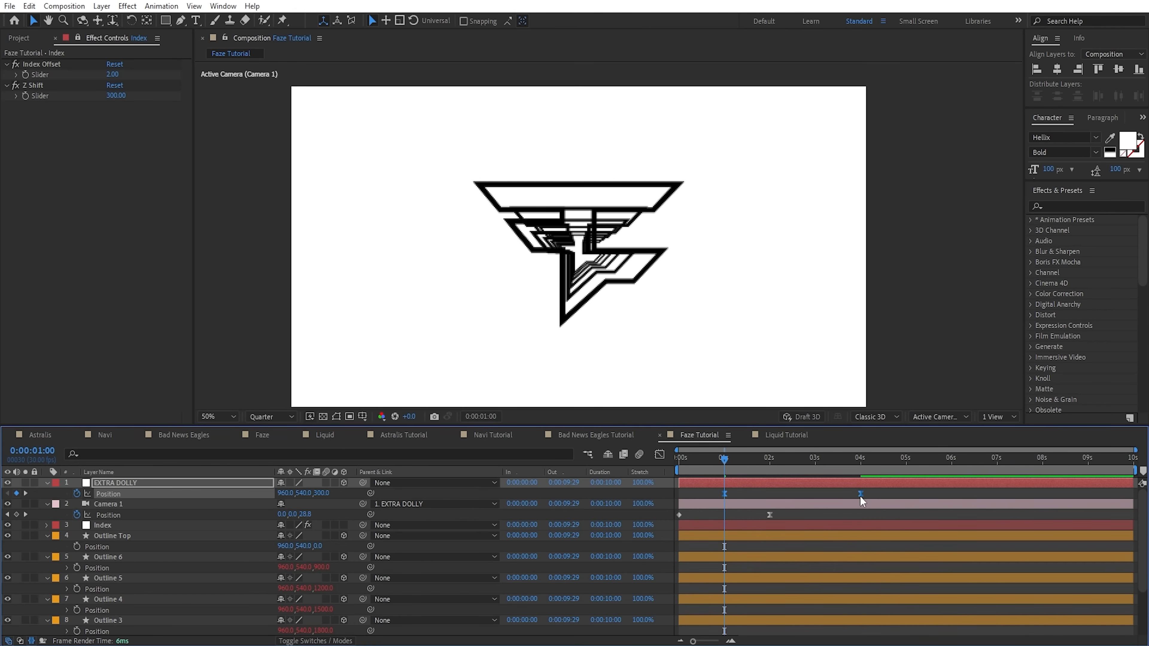
{"action": "left_click", "coordinate": [860, 497]}
{"action": "right_click", "coordinate": [860, 495]}
{"action": "left_click", "coordinate": [873, 473]}
{"action": "left_click_drag", "start_coordinate": [92, 82], "coordinate": [445, 138]}
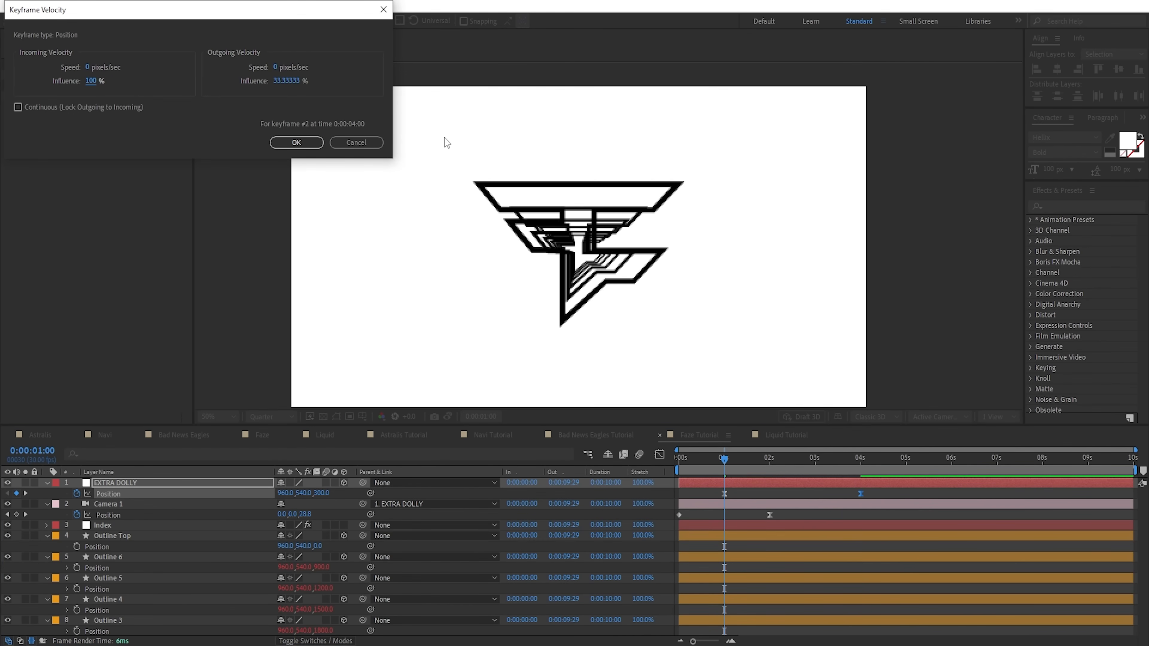
{"action": "key", "text": "Return"}
- Preview the combined camera move and raise EXTRA DOLLY's Position Z at the 1-second keyframe to about 695
{"action": "left_click", "coordinate": [722, 500]}
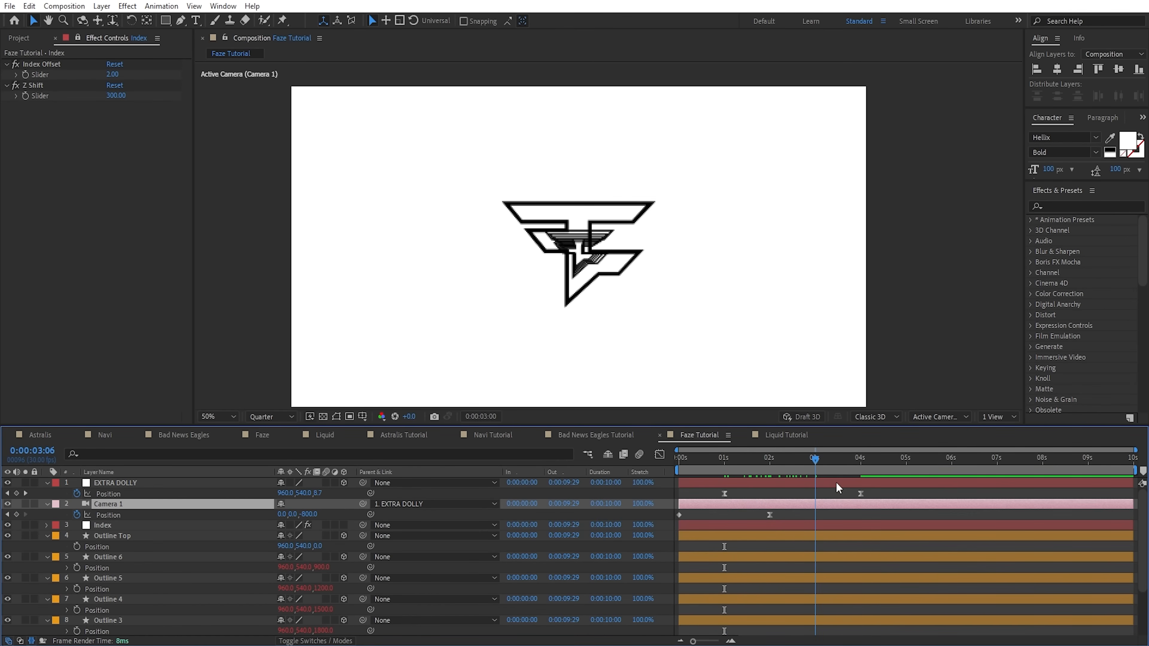
{"action": "left_click_drag", "start_coordinate": [857, 484], "coordinate": [798, 485]}
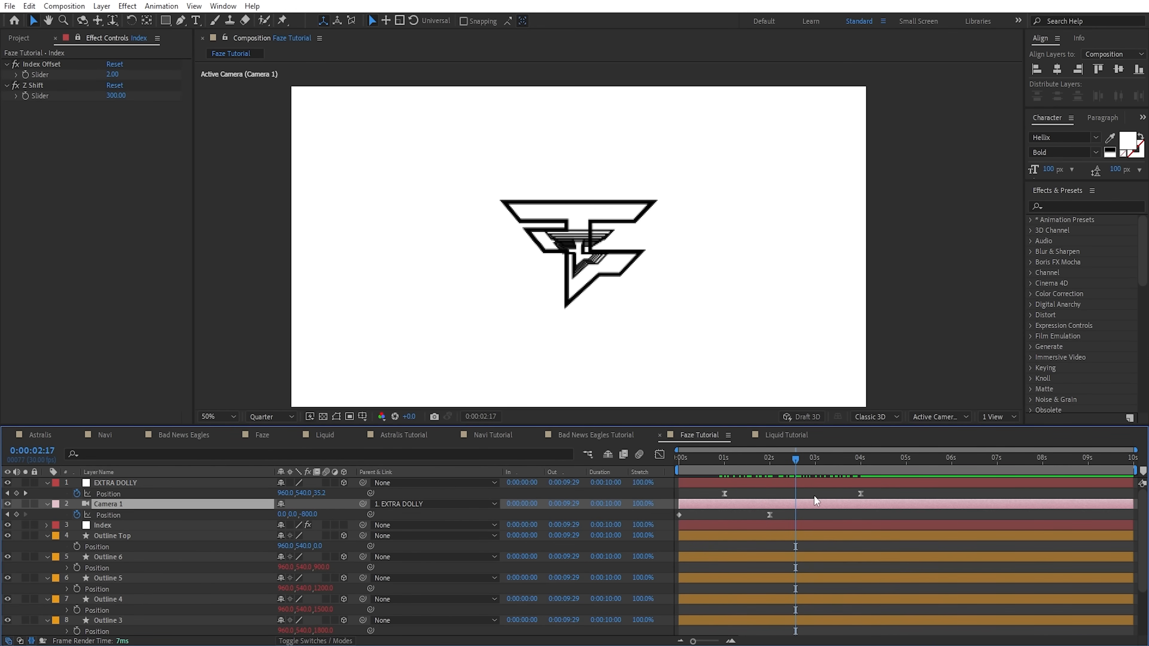
{"action": "key", "text": "space"}
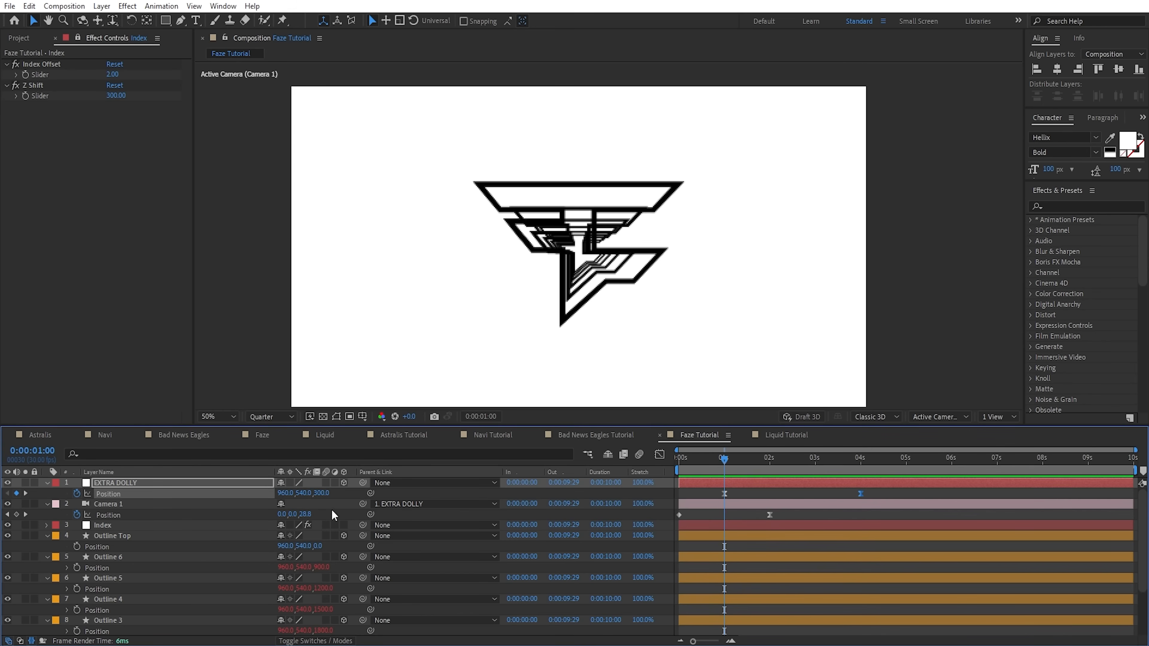
{"action": "left_click_drag", "start_coordinate": [319, 494], "coordinate": [554, 498]}
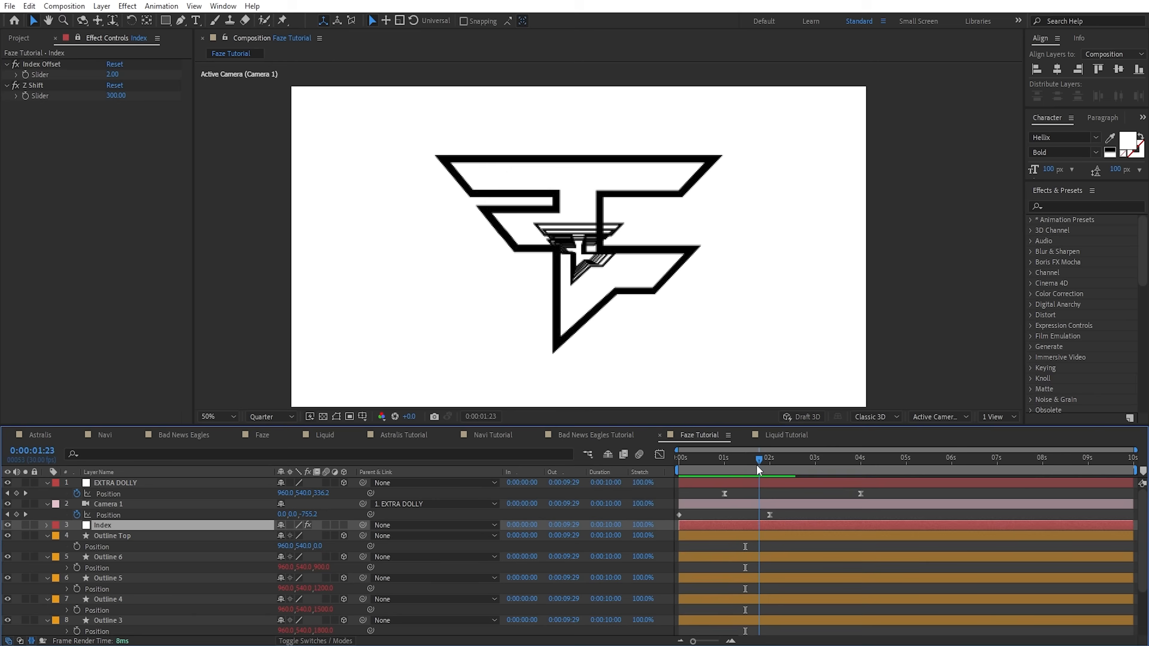
- Set the Index Offset slider on the Index layer to 5
{"action": "mouse_move", "coordinate": [756, 465]}
{"action": "left_mouse_down"}
{"action": "mouse_move", "coordinate": [781, 466]}
{"action": "mouse_move", "coordinate": [752, 465]}
{"action": "left_mouse_up"}
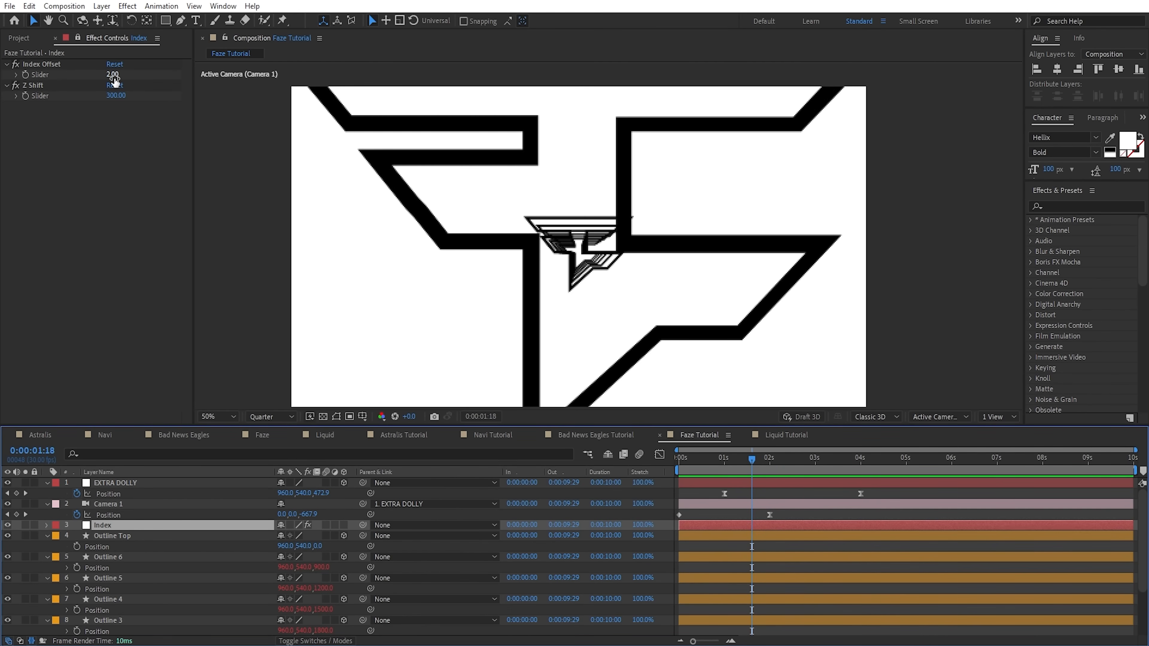
{"action": "left_click", "coordinate": [114, 136]}
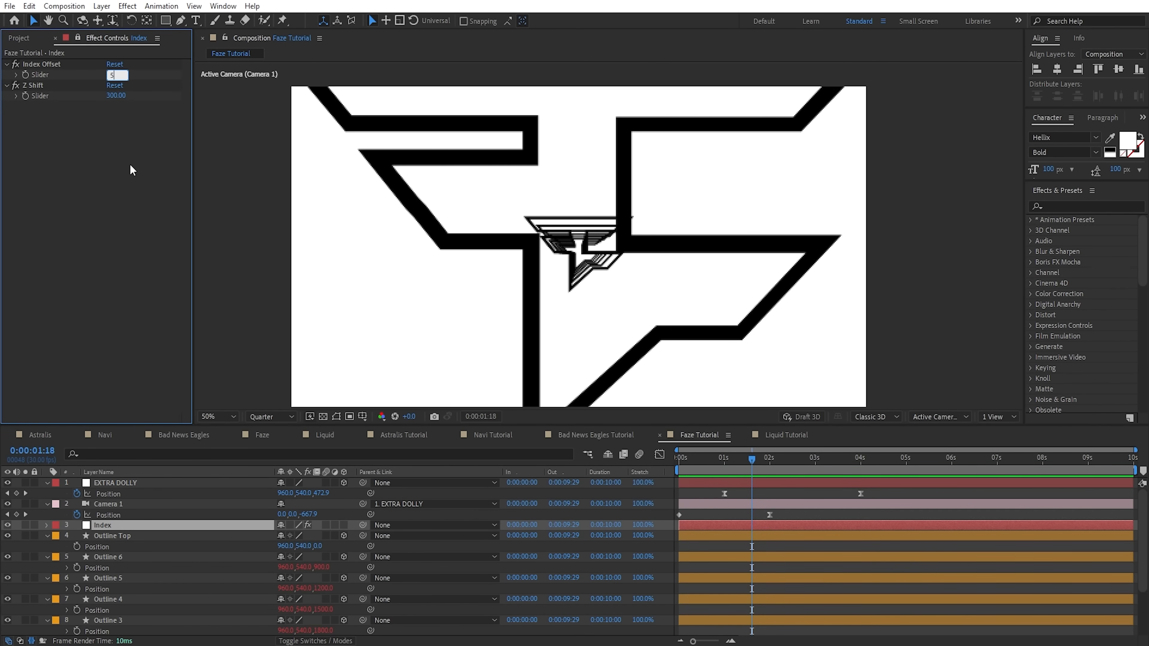
{"action": "type", "text": "5"}
{"action": "key", "text": "Return"}
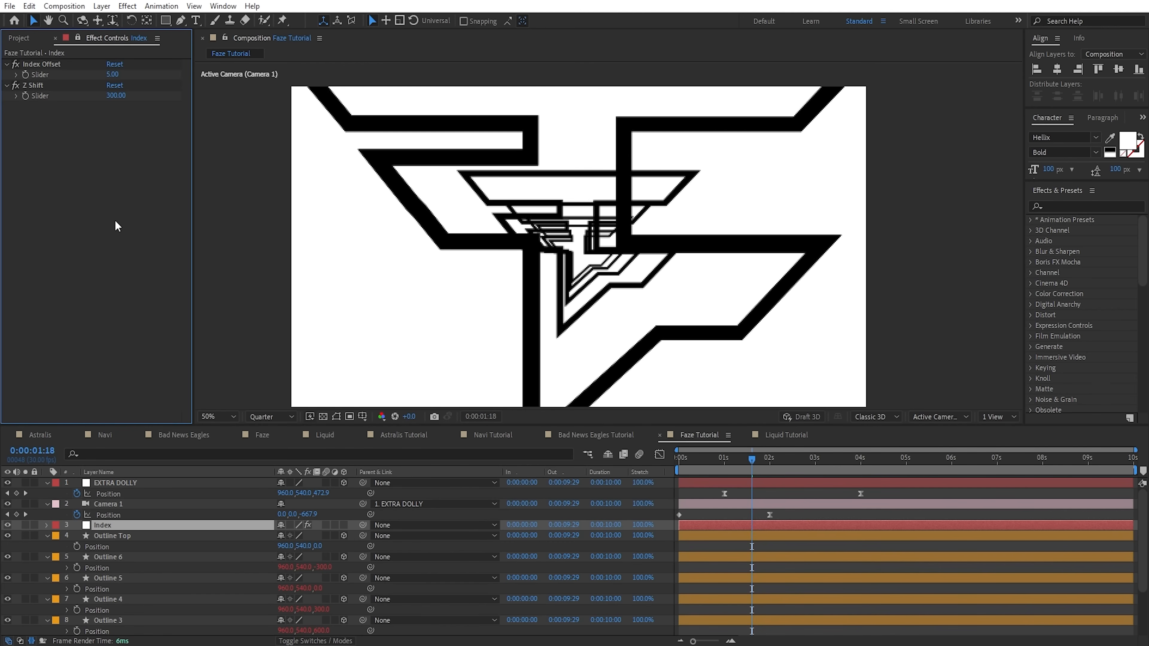
- Adjust Camera 1's Position Z at the 0-second keyframe so it starts beyond the outline stack, and preview the animation
{"action": "left_click_drag", "start_coordinate": [750, 459], "coordinate": [679, 470]}
{"action": "left_click_drag", "start_coordinate": [304, 514], "coordinate": [436, 517]}
{"action": "left_click_drag", "start_coordinate": [2, 560], "coordinate": [307, 517]}
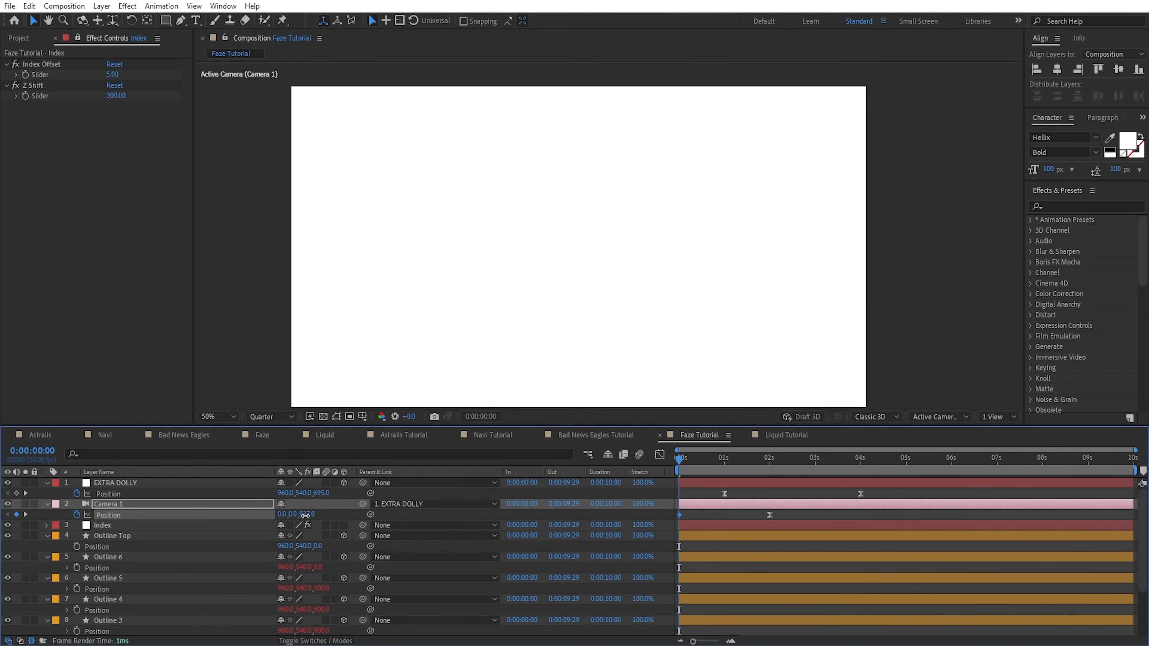
{"action": "key", "text": "space"}
- Set the incoming velocity influence of EXTRA DOLLY's 4-second Position keyframe to 75% and play back the move
{"action": "right_click", "coordinate": [860, 493]}
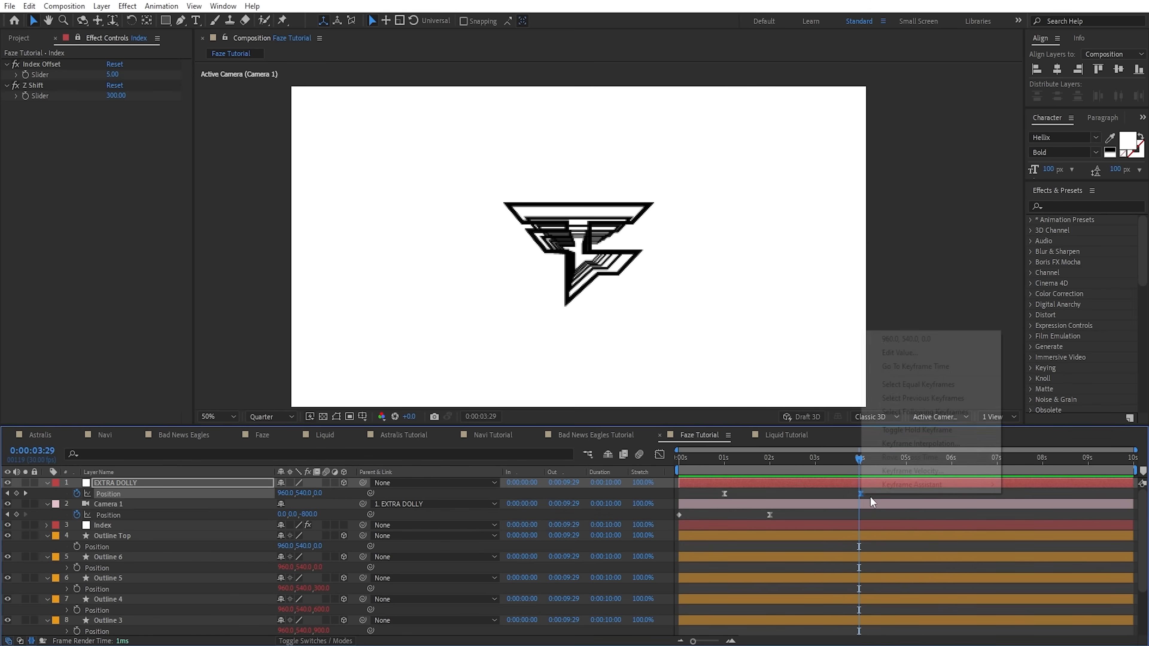
{"action": "left_click", "coordinate": [921, 471]}
{"action": "left_click", "coordinate": [94, 85]}
{"action": "type", "text": "75"}
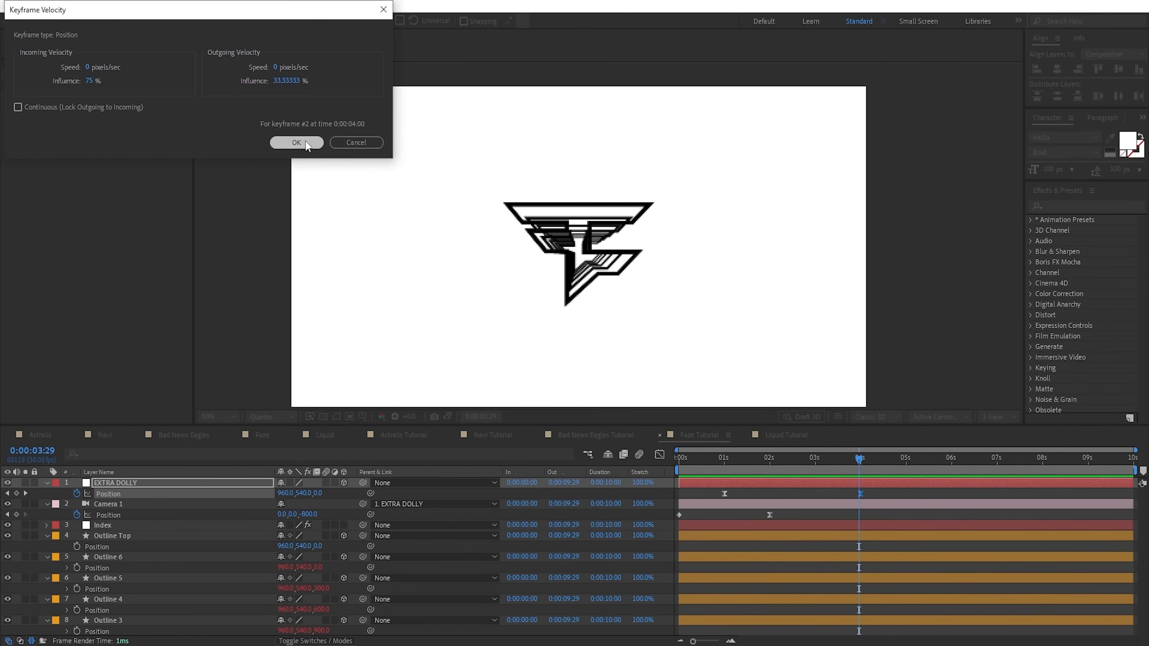
{"action": "left_click", "coordinate": [305, 142]}
{"action": "key", "text": "space"}
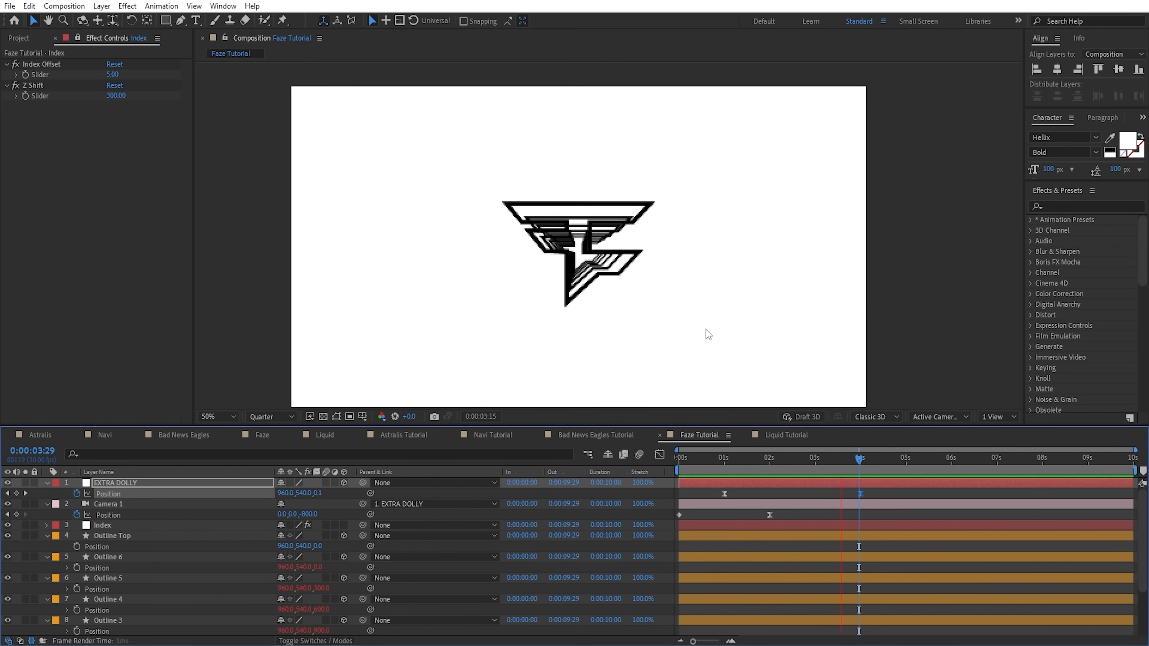
{"action": "key", "text": "space"}
- Collapse the properties of all layers and make the Inner Logo Matte layer visible
{"action": "key", "text": "ctrl+a"}
{"action": "left_click", "coordinate": [46, 483]}
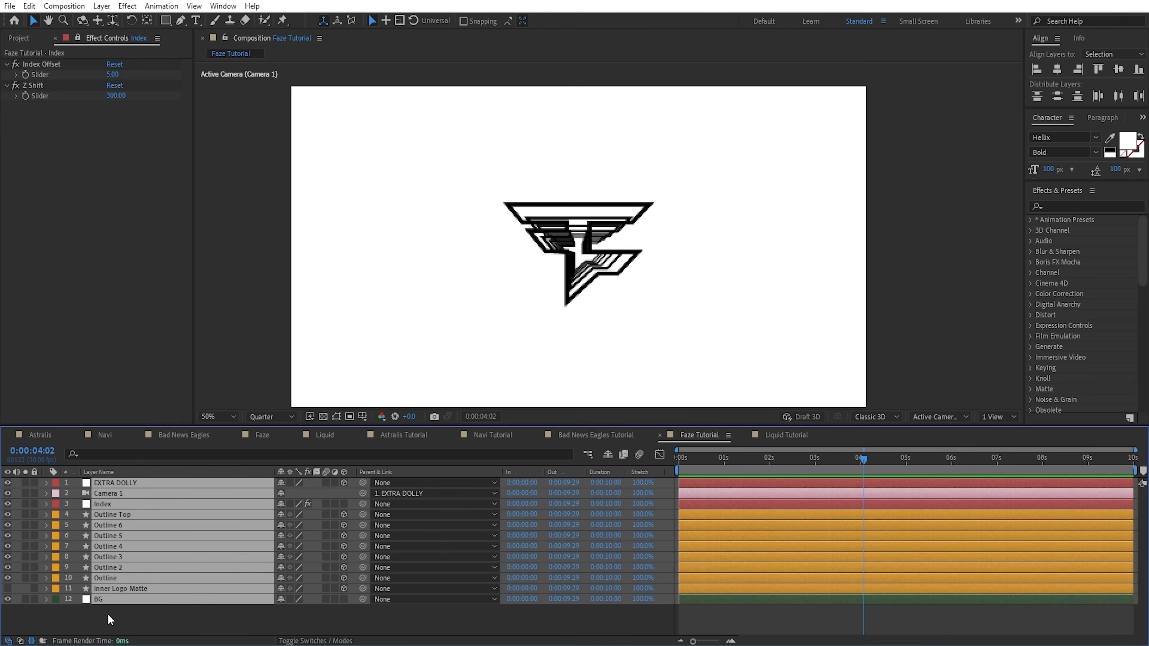
{"action": "left_click", "coordinate": [108, 615]}
{"action": "left_click", "coordinate": [104, 589]}
{"action": "left_click", "coordinate": [7, 589]}
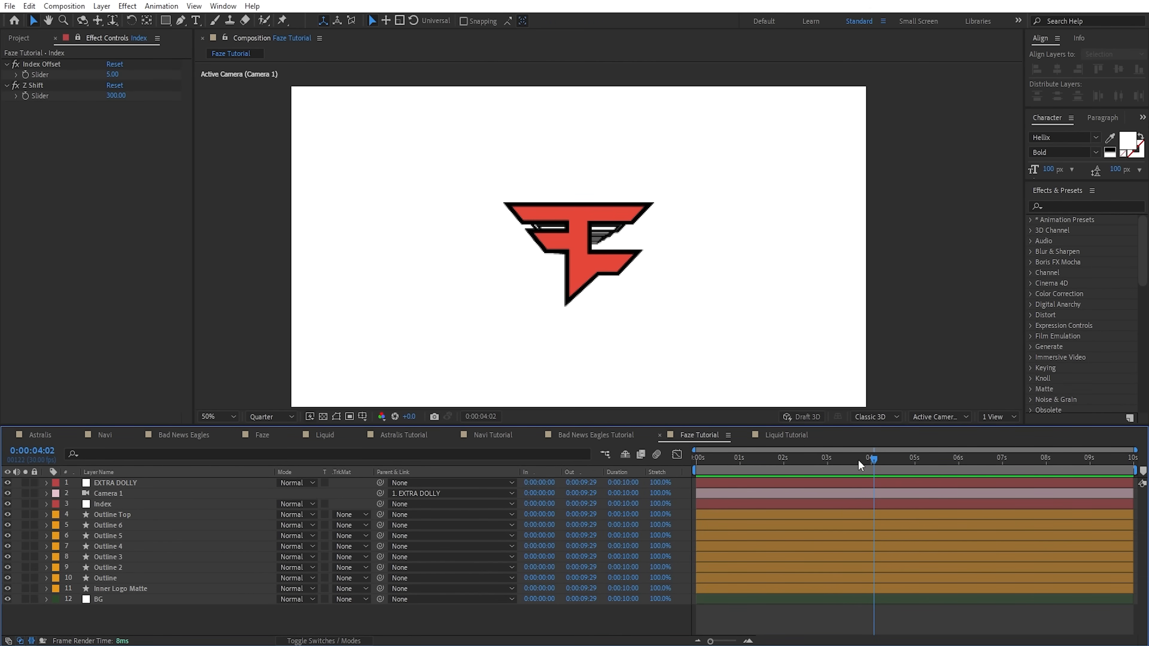
- Compare the camera move with the Inner Logo Matte layer shown and hidden
{"action": "left_click_drag", "start_coordinate": [858, 460], "coordinate": [756, 468]}
{"action": "left_click", "coordinate": [7, 588]}
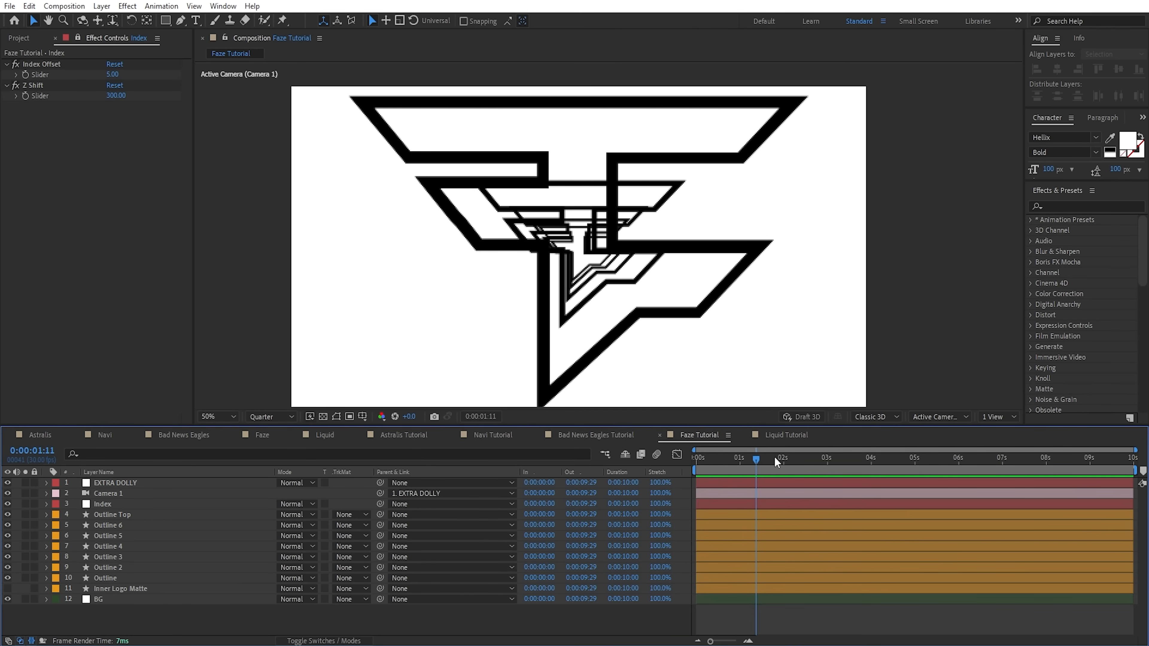
{"action": "left_click_drag", "start_coordinate": [775, 462], "coordinate": [814, 464]}
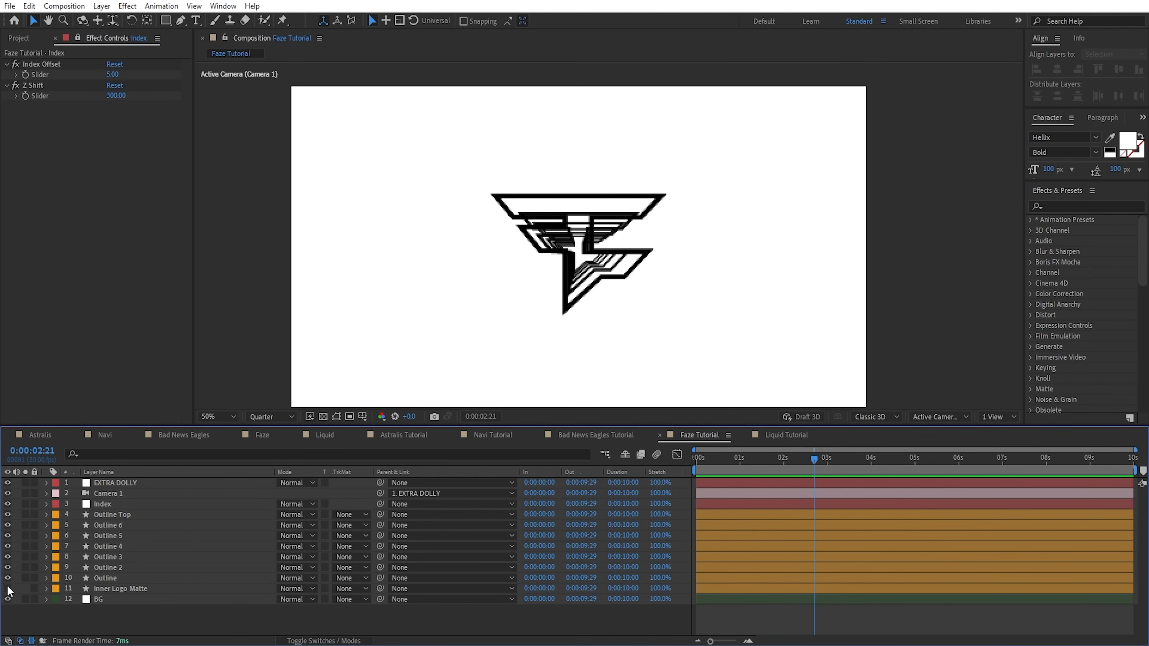
- Recolor the BG solid with the red sampled from the logo's fill and preview the animation
{"action": "left_click", "coordinate": [116, 602]}
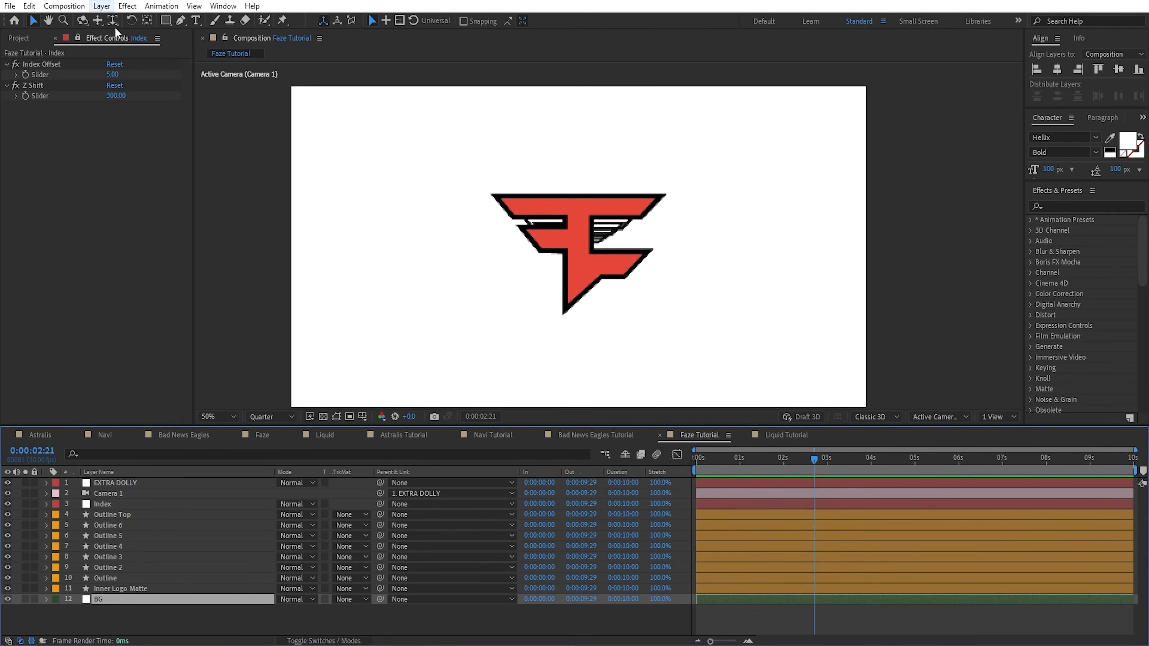
{"action": "left_click", "coordinate": [102, 6]}
{"action": "left_click", "coordinate": [119, 34]}
{"action": "left_click", "coordinate": [281, 472]}
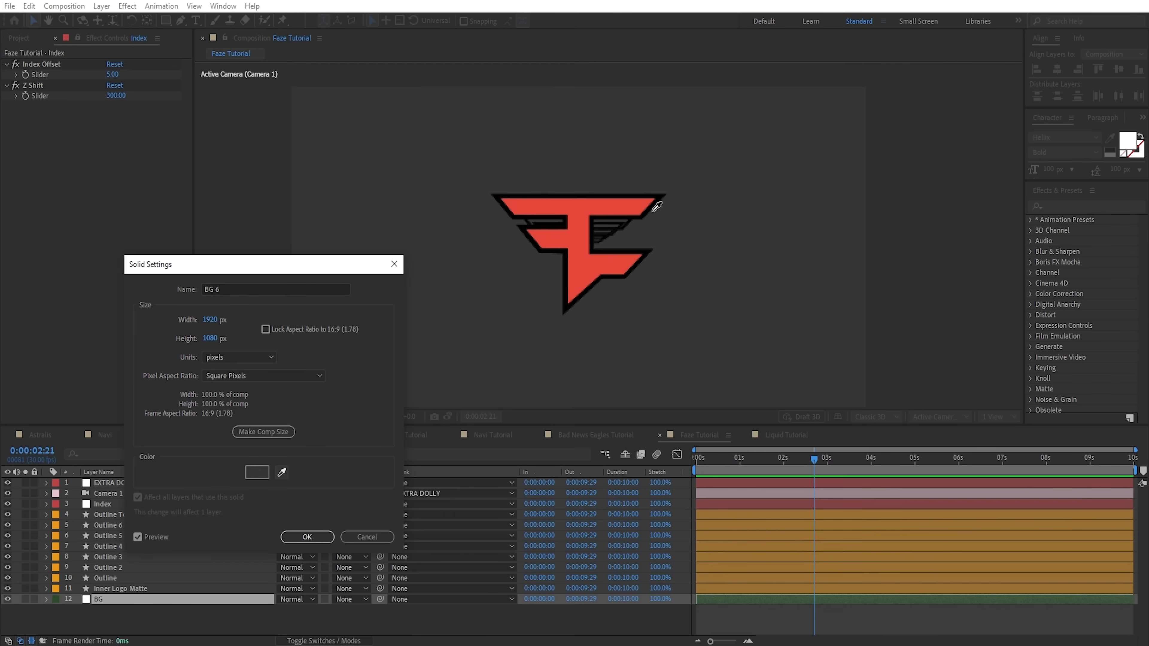
{"action": "left_click", "coordinate": [654, 209]}
{"action": "left_click", "coordinate": [307, 536]}
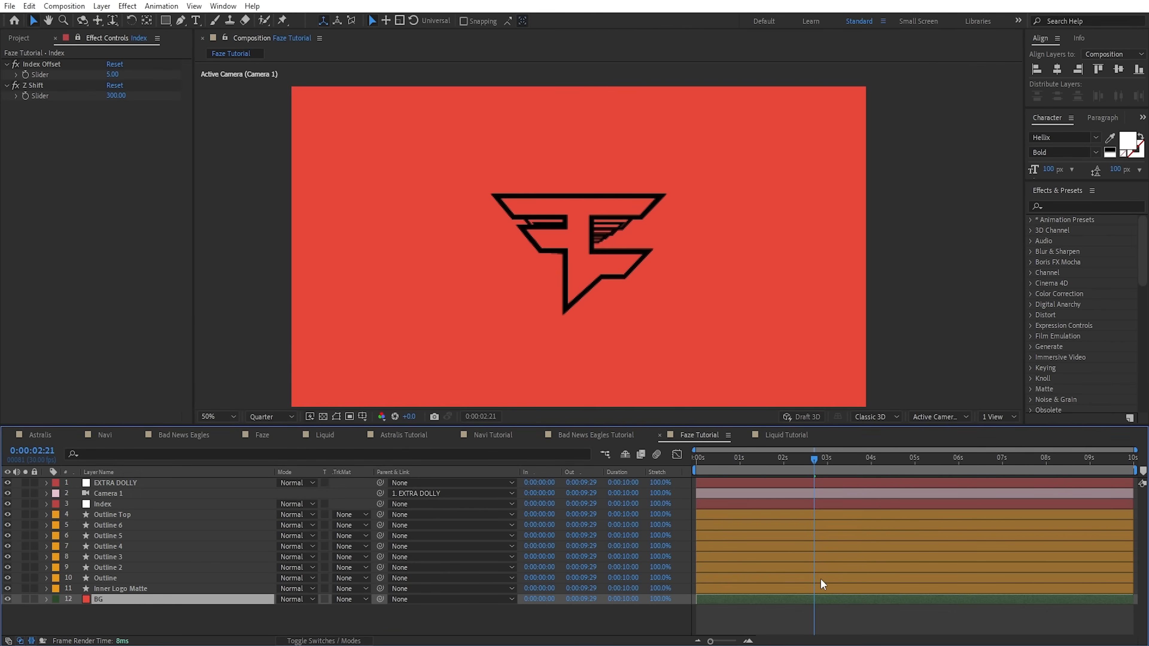
{"action": "key", "text": "space"}
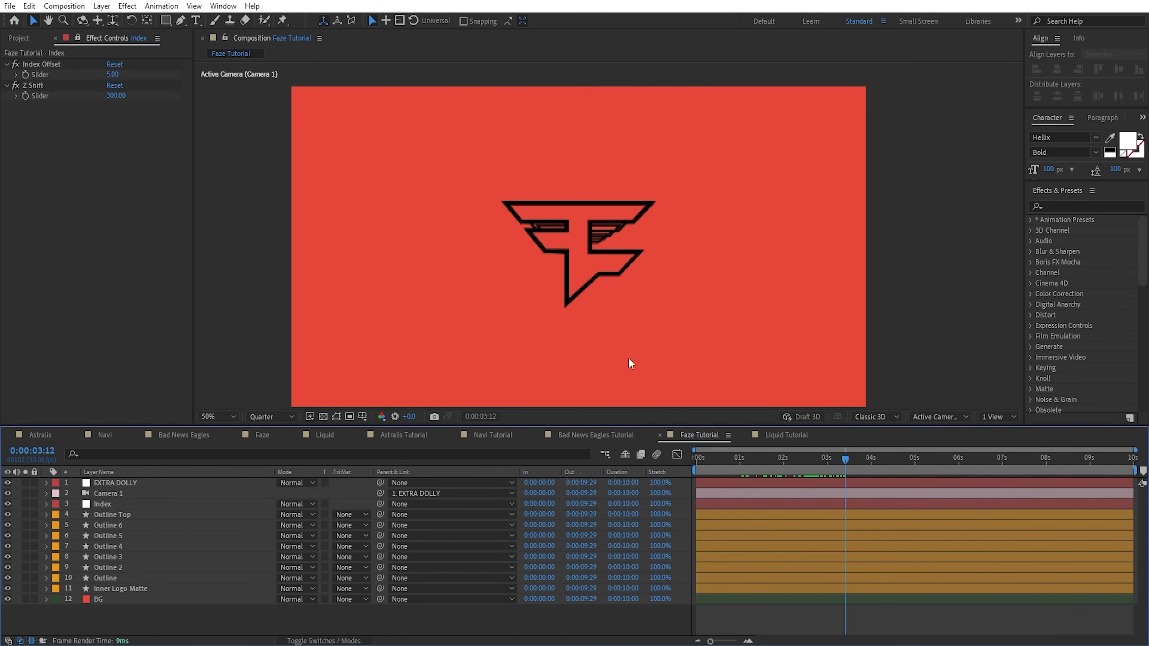
- Duplicate the BG solid and change the color of the copy, BG 2, to white
{"action": "left_click", "coordinate": [129, 599]}
{"action": "key", "text": "ctrl+d"}
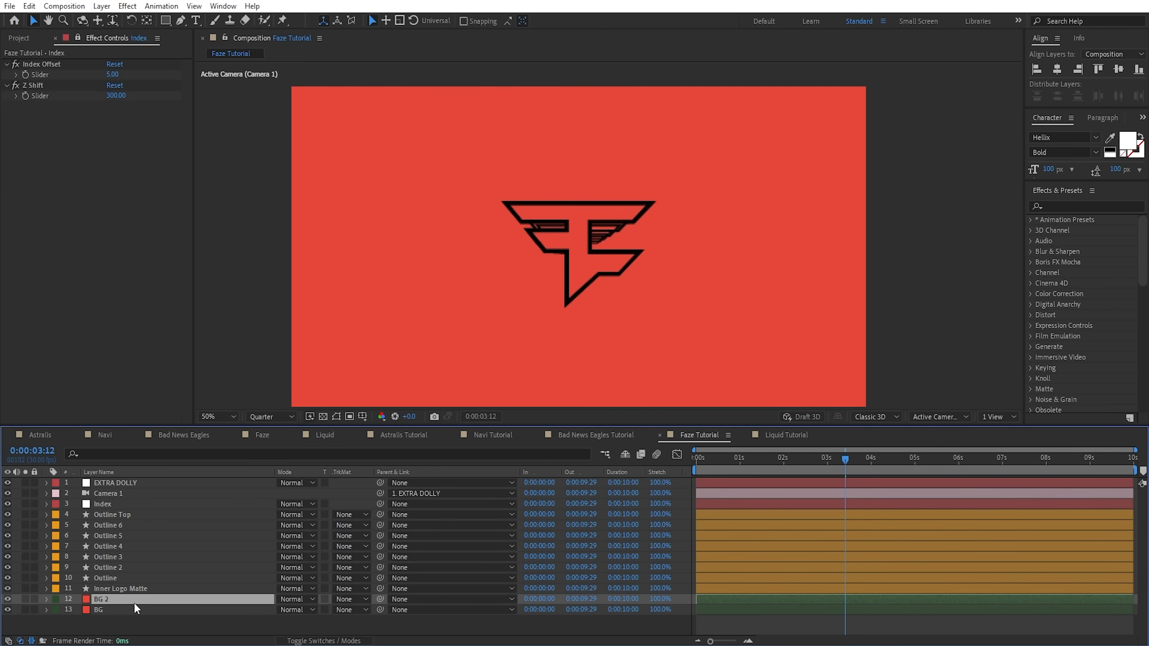
{"action": "left_click", "coordinate": [102, 7]}
{"action": "left_click", "coordinate": [136, 31]}
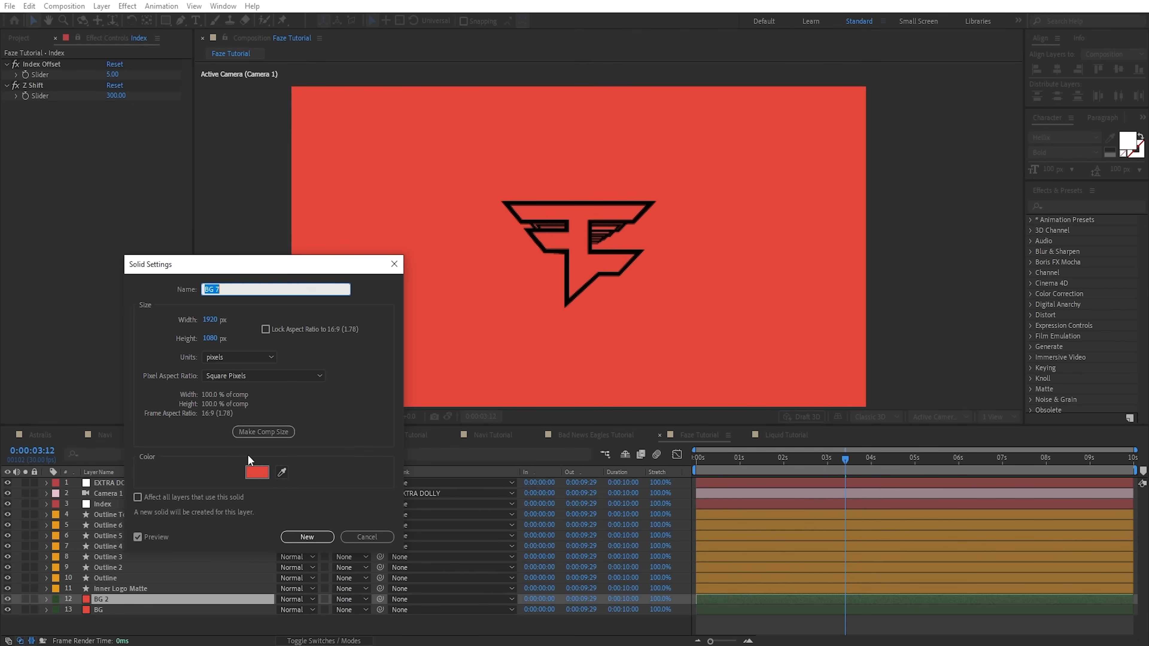
{"action": "left_click", "coordinate": [258, 471]}
{"action": "left_click_drag", "start_coordinate": [100, 281], "coordinate": [25, 176]}
{"action": "left_click", "coordinate": [295, 221]}
{"action": "left_click", "coordinate": [304, 538]}
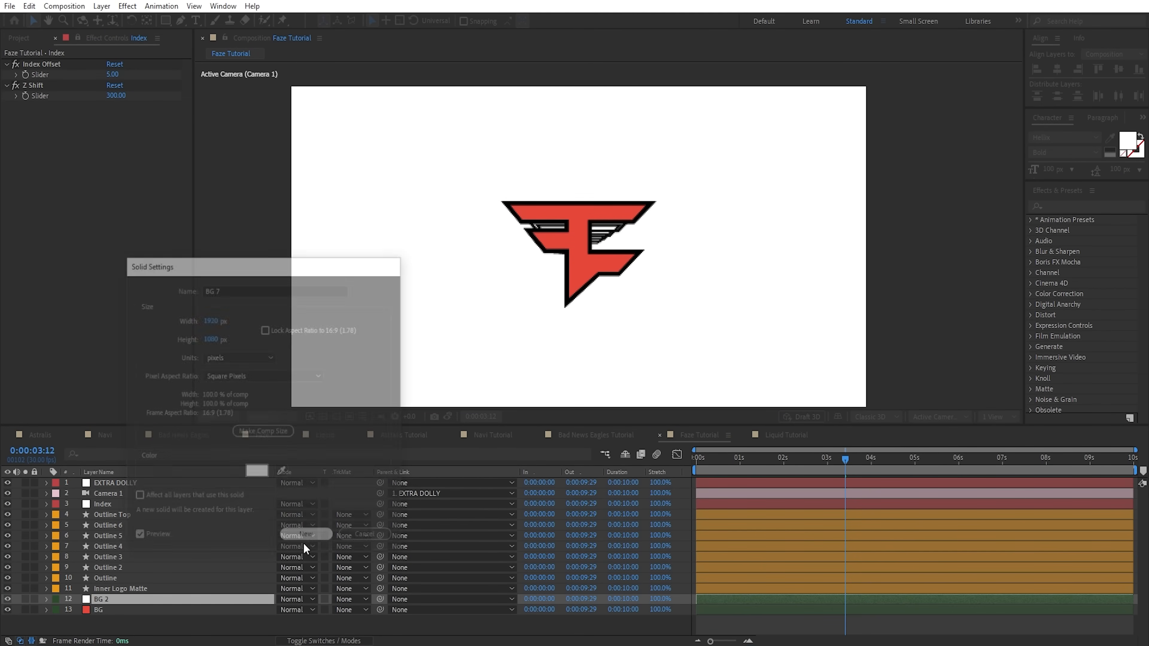
- Make BG 2 a 3D layer and set its track matte to Alpha Inverted Matte "Inner Logo Matte"
{"action": "left_click", "coordinate": [329, 637]}
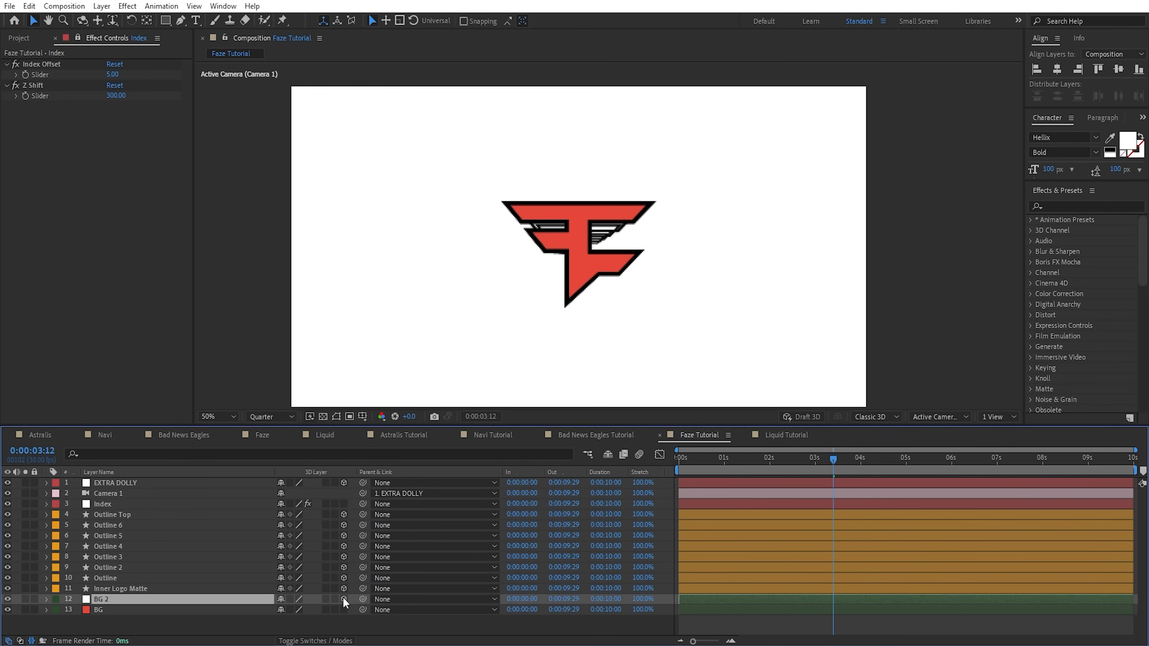
{"action": "left_click", "coordinate": [312, 629]}
{"action": "left_click", "coordinate": [327, 639]}
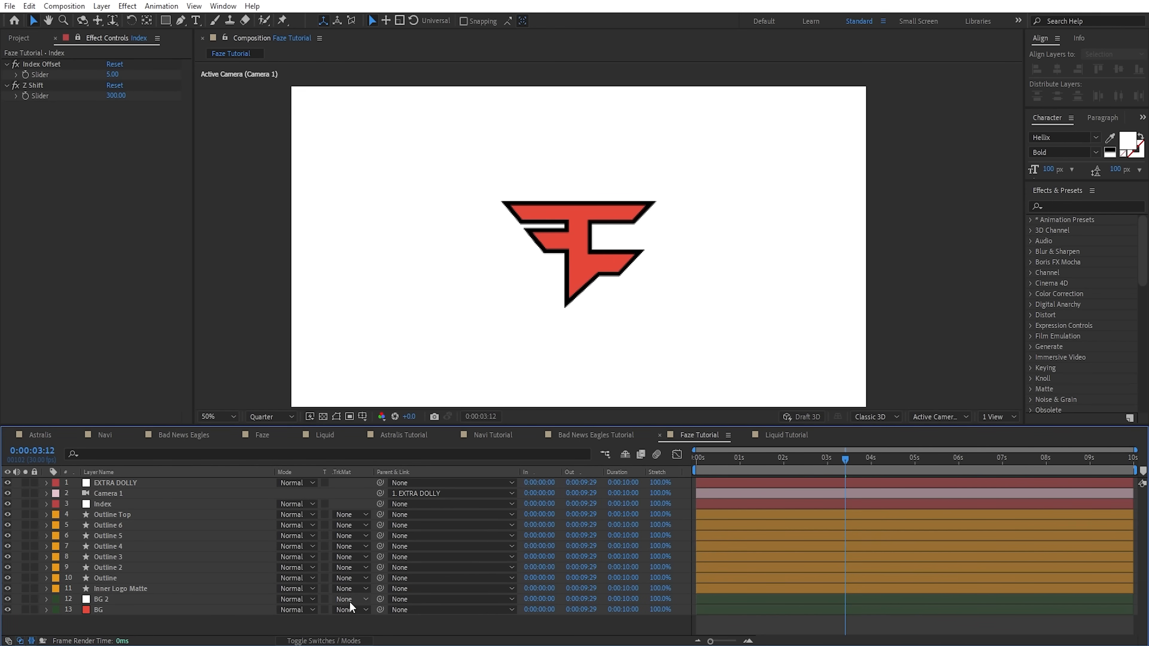
{"action": "left_click", "coordinate": [203, 601]}
{"action": "left_click", "coordinate": [368, 600]}
{"action": "left_click", "coordinate": [394, 561]}
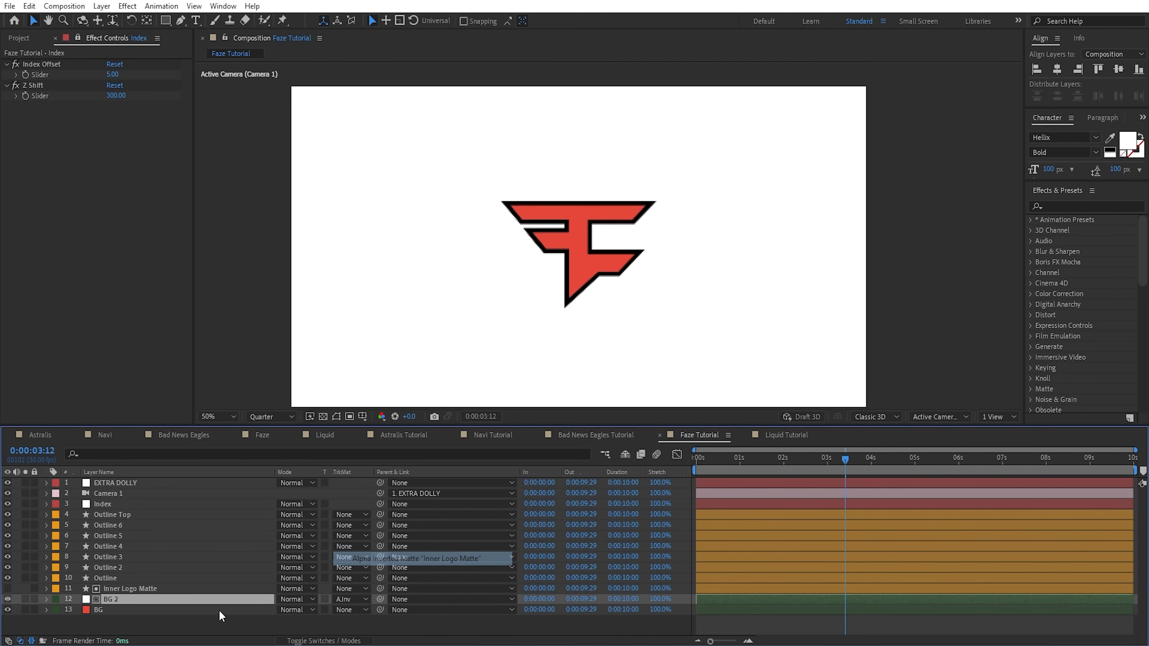
{"action": "left_click", "coordinate": [143, 590]}
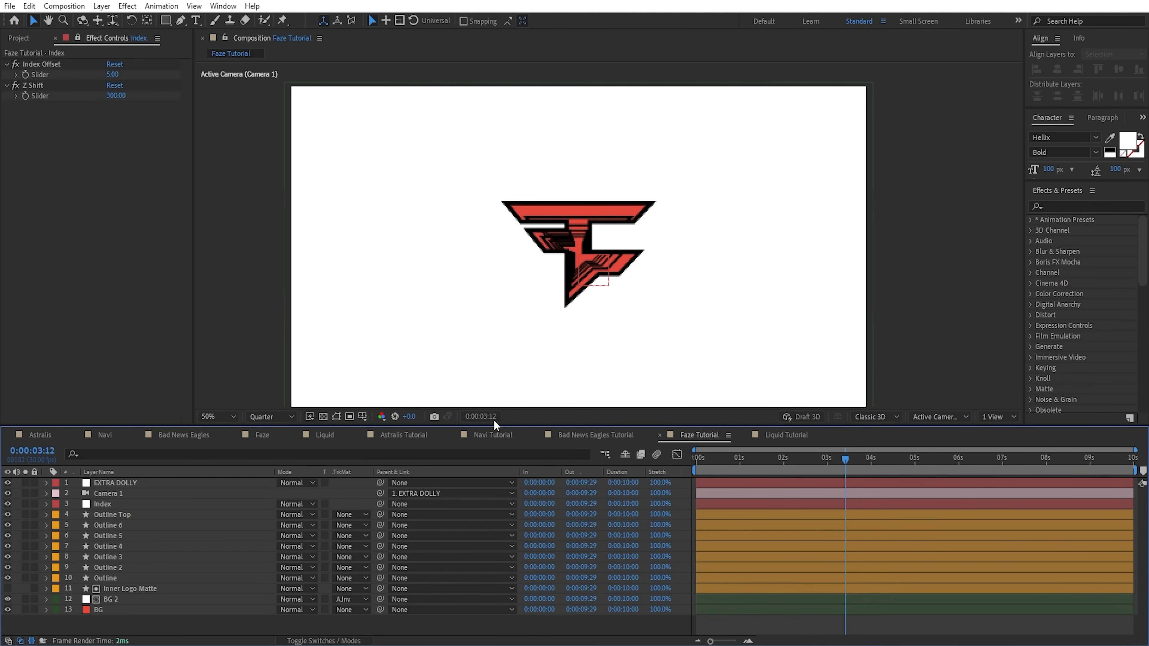
- View the scene through Custom View 1 and orbit around the white solid to inspect its logo-shaped cutout
{"action": "left_click", "coordinate": [963, 419]}
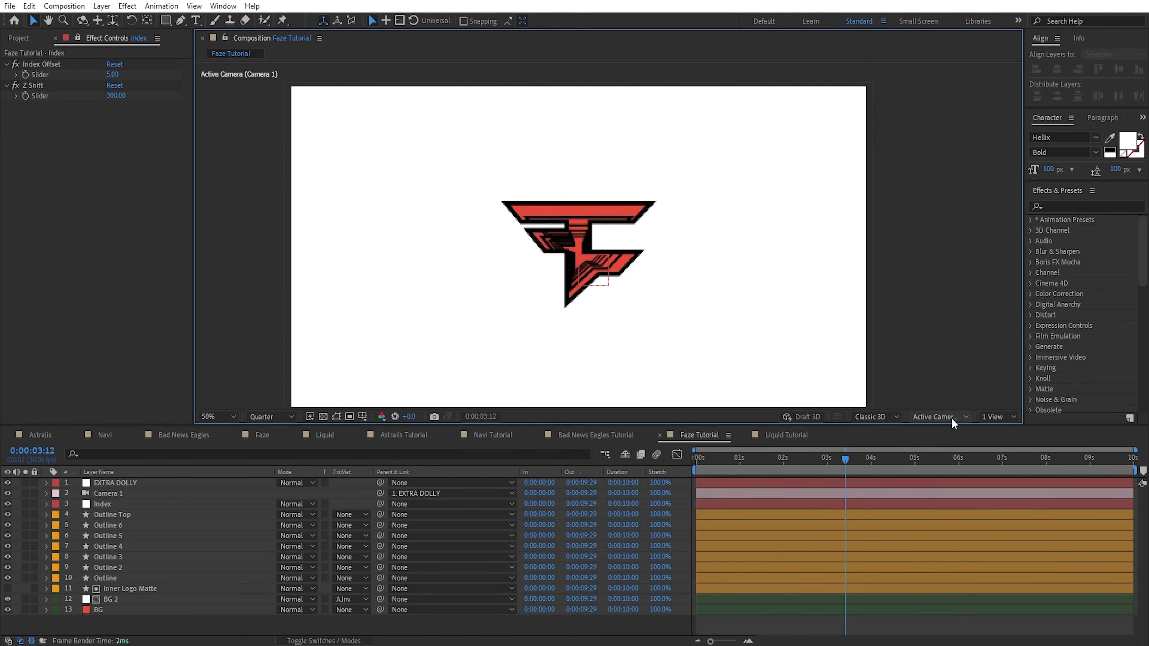
{"action": "left_click", "coordinate": [958, 561]}
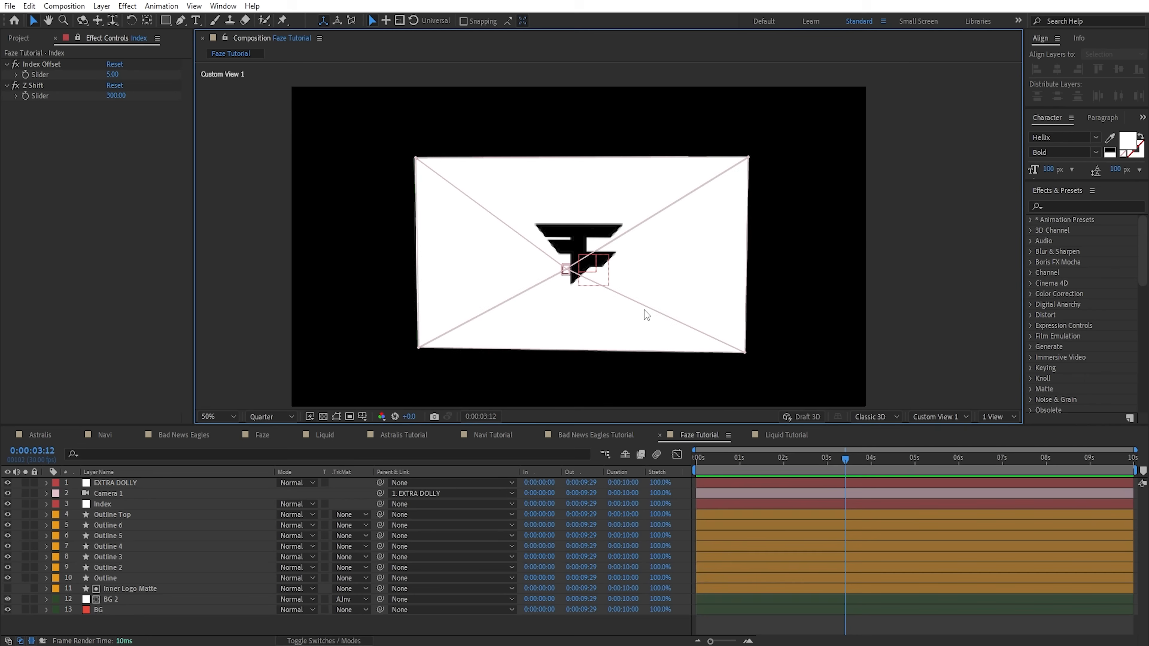
{"action": "key", "text": "c"}
{"action": "left_click_drag", "start_coordinate": [587, 362], "coordinate": [693, 287]}
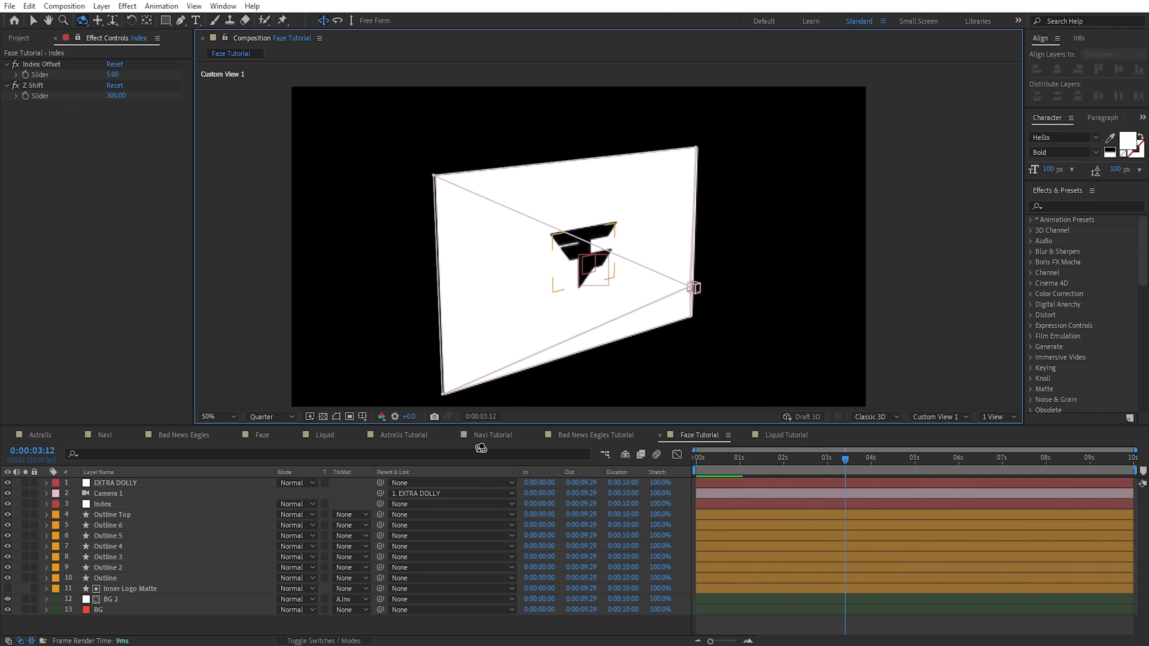
- Rename the white BG 2 solid to BG and scrub through the animation
{"action": "left_click", "coordinate": [111, 598]}
{"action": "key", "text": "v"}
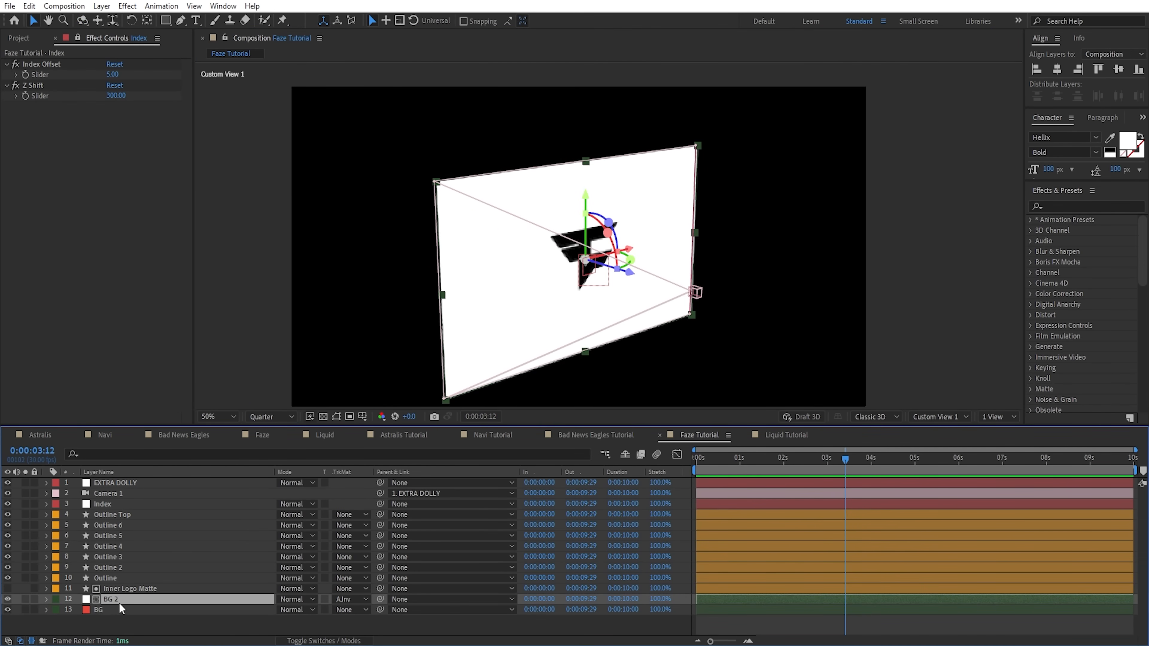
{"action": "key", "text": "Return"}
{"action": "left_click", "coordinate": [127, 599]}
{"action": "key", "text": "BackSpace"}
{"action": "left_click", "coordinate": [130, 591]}
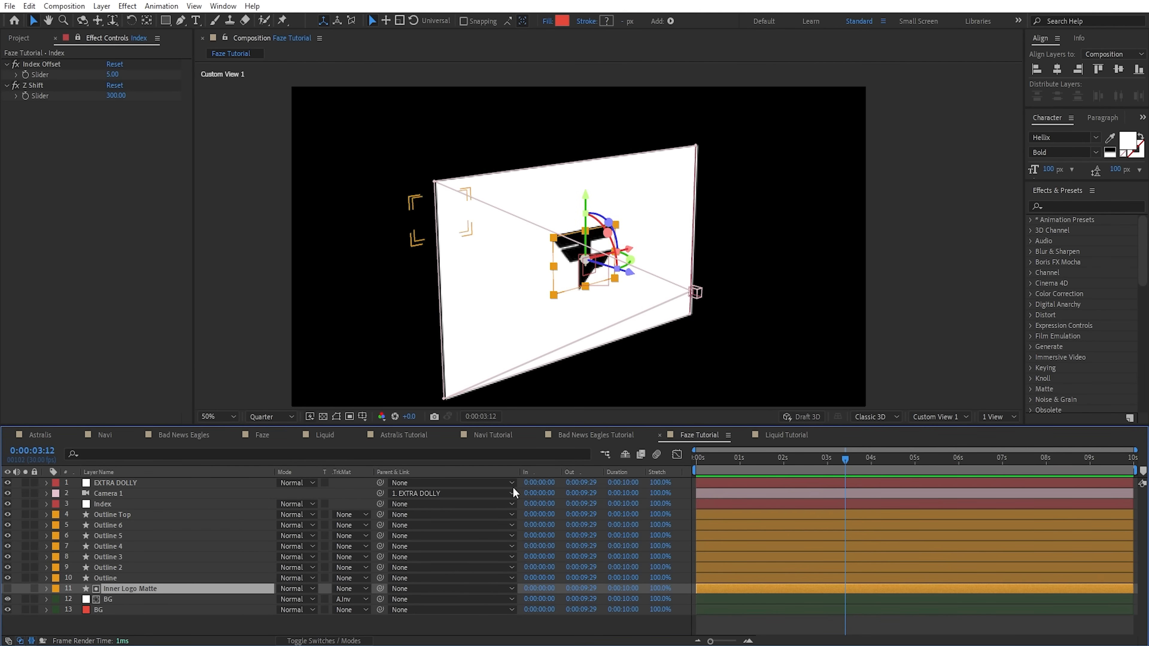
{"action": "left_click_drag", "start_coordinate": [843, 460], "coordinate": [776, 470]}
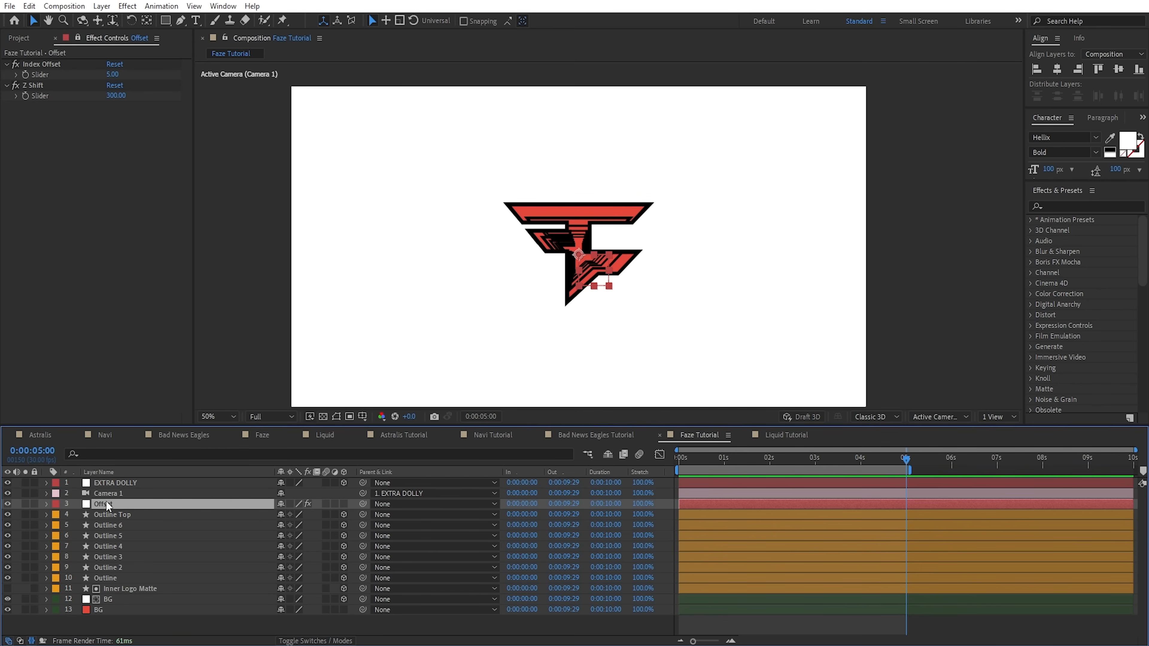
- Rename the Offset null that holds the sliders to "Offset & Fade"
{"action": "key", "text": "Return"}
{"action": "left_click", "coordinate": [140, 503]}
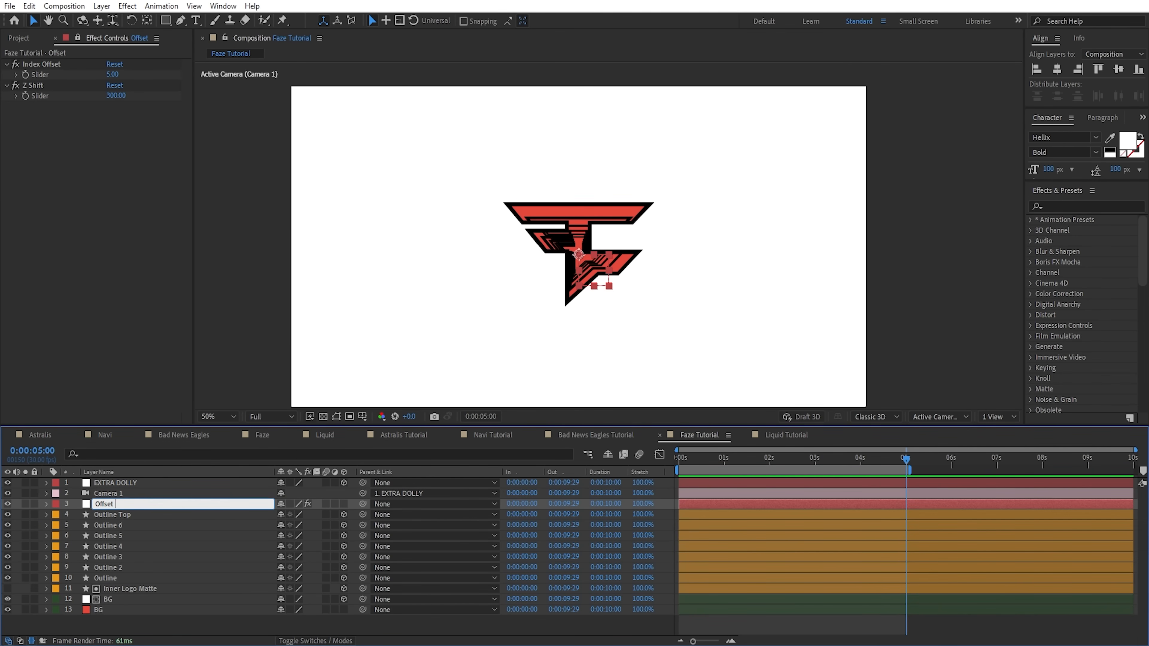
{"action": "type", "text": "& Fade"}
{"action": "key", "text": "Return"}
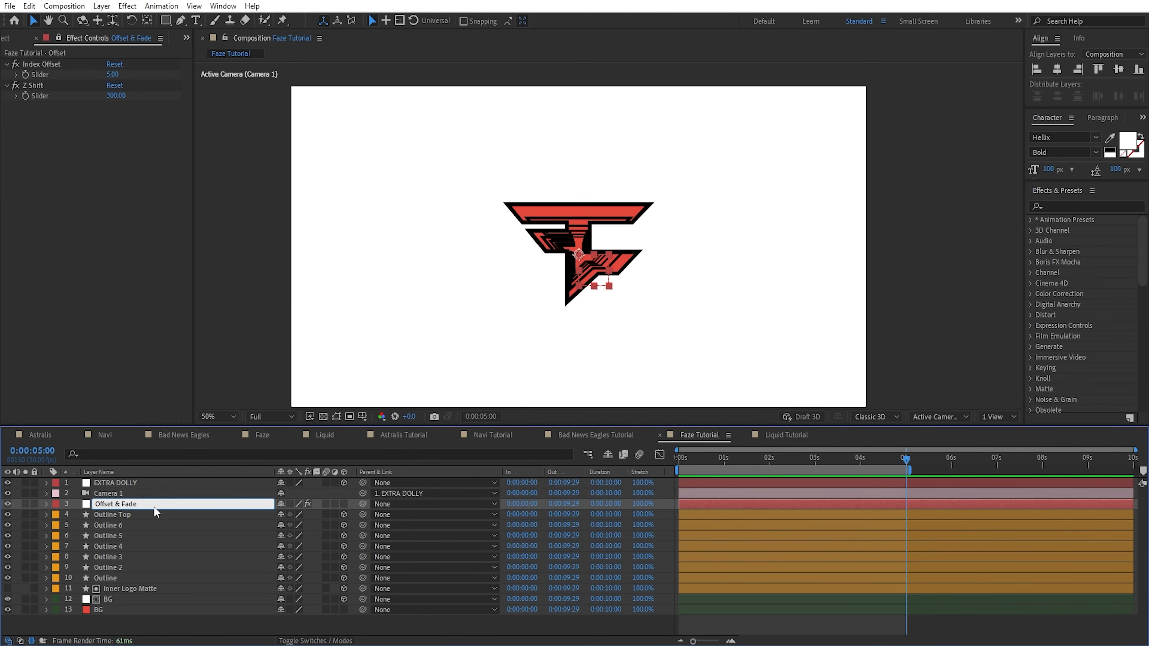
- Add two Slider Control effects to the Offset & Fade null, named StartFade and EndFade
{"action": "key", "text": "ctrl+space"}
{"action": "type", "text": "slide"}
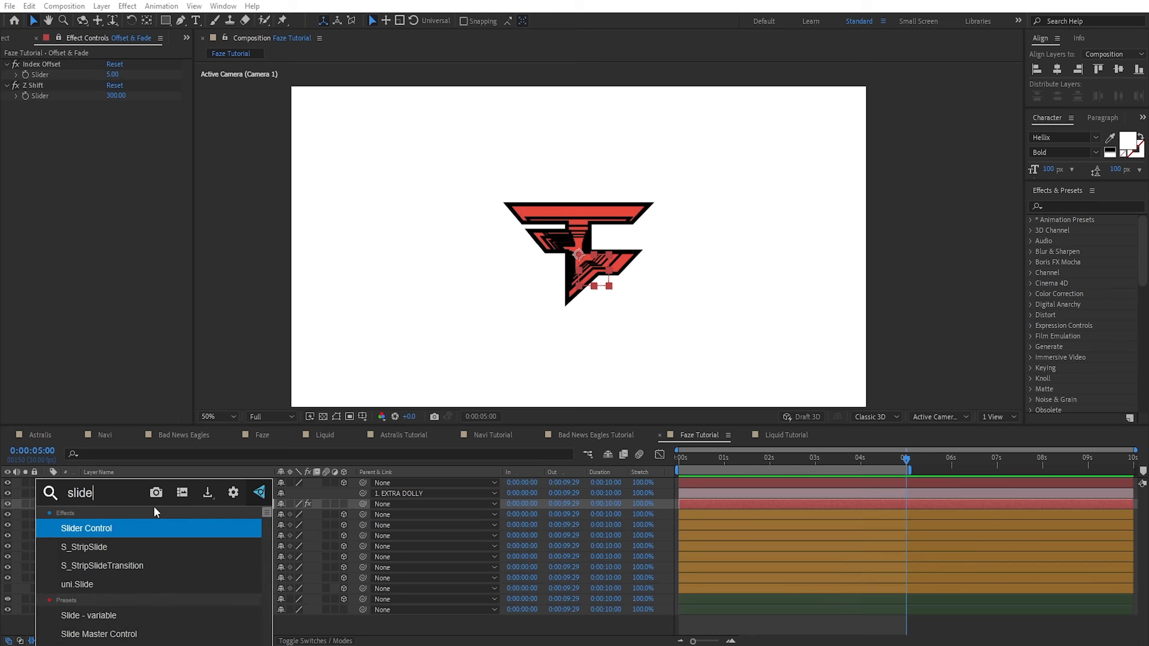
{"action": "key", "text": "Return"}
{"action": "left_click", "coordinate": [42, 108]}
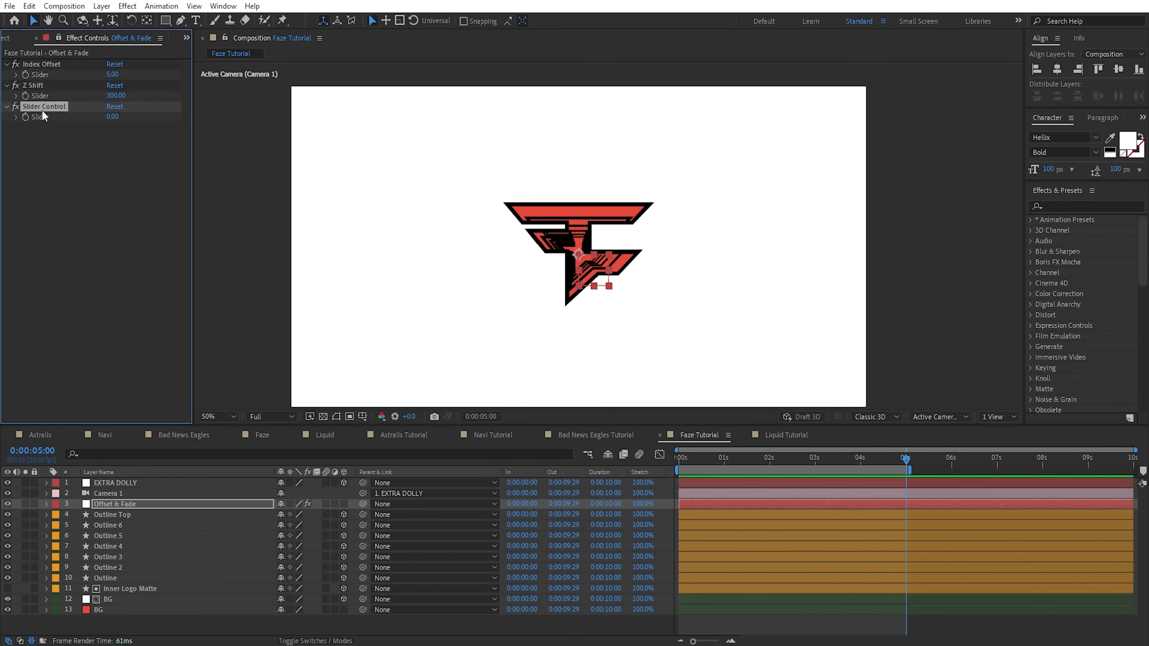
{"action": "key", "text": "Return"}
{"action": "type", "text": "StartFade"}
{"action": "key", "text": "Return"}
{"action": "key", "text": "ctrl+d"}
{"action": "key", "text": "Return"}
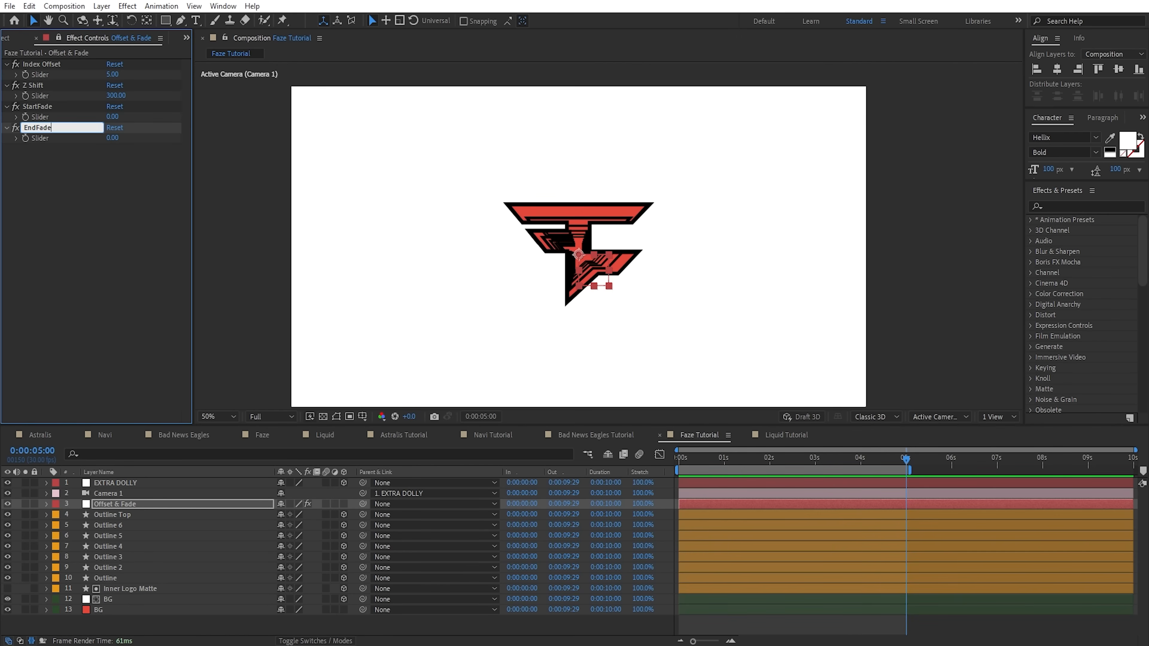
{"action": "key", "text": "Return"}
- Give Outline 6's Opacity a camera-distance expression with startFade and endFade variables, ending in linear(d,startFade,endFade,100,0)
{"action": "left_click", "coordinate": [140, 525]}
{"action": "key", "text": "t"}
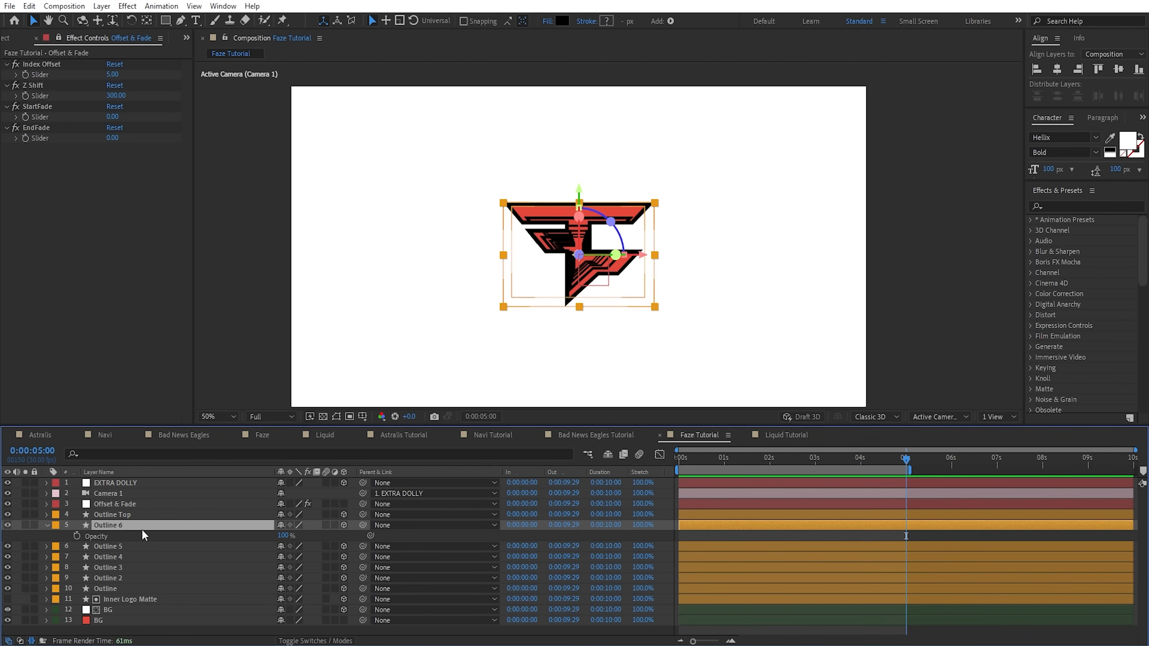
{"action": "left_click", "coordinate": [76, 536], "text": "alt"}
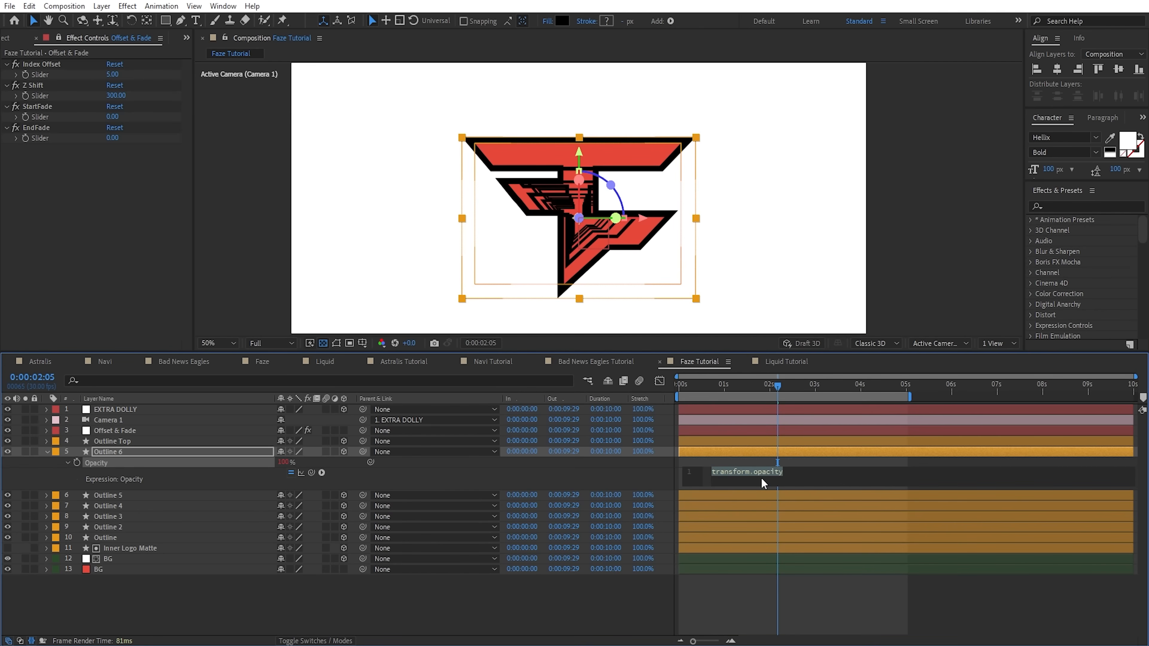
{"action": "left_click_drag", "start_coordinate": [813, 486], "coordinate": [814, 589]}
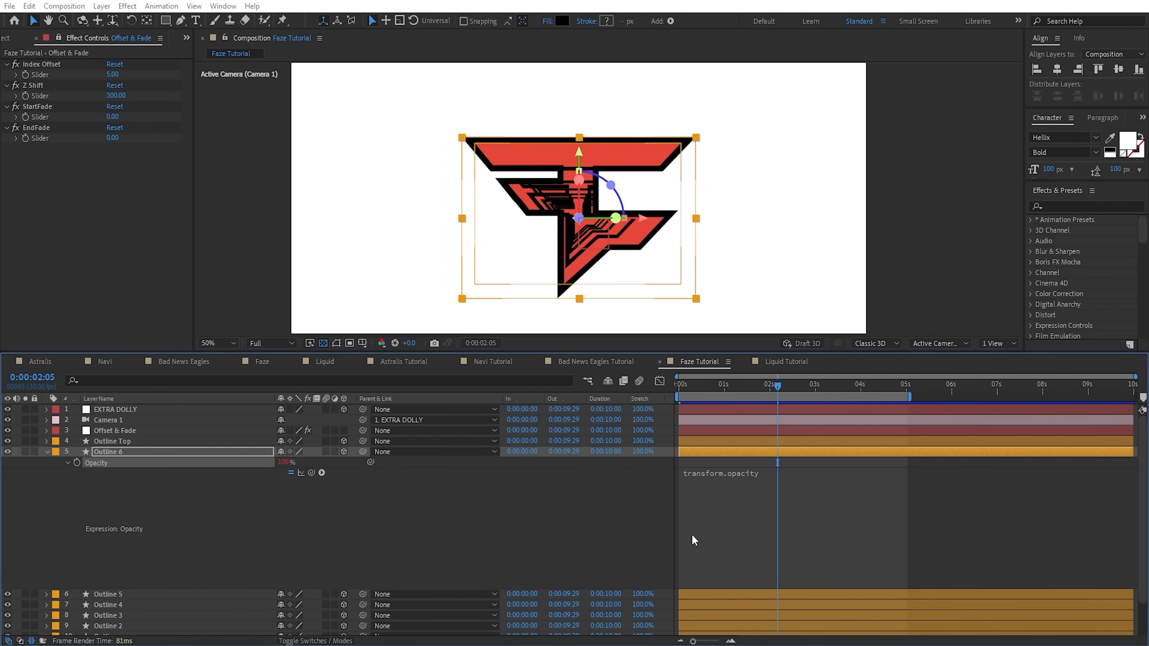
{"action": "left_click", "coordinate": [768, 478]}
{"action": "type", "text": "startFade = thisComp.layer(\"Offset & Fade\").effect(\"StartFade\")(\"Slider\"); endFade = thisComp.layer(\"Offset & Fade\").effect(\"EndFade\")(\"Slider\");  C = thisComp.activeCamera;  d = length(toWorld(anchorPoint),C.toWorld([0,0,0])); linear(d,startFade,endFade,100,0)"}
{"action": "left_click_drag", "start_coordinate": [791, 489], "coordinate": [800, 619]}
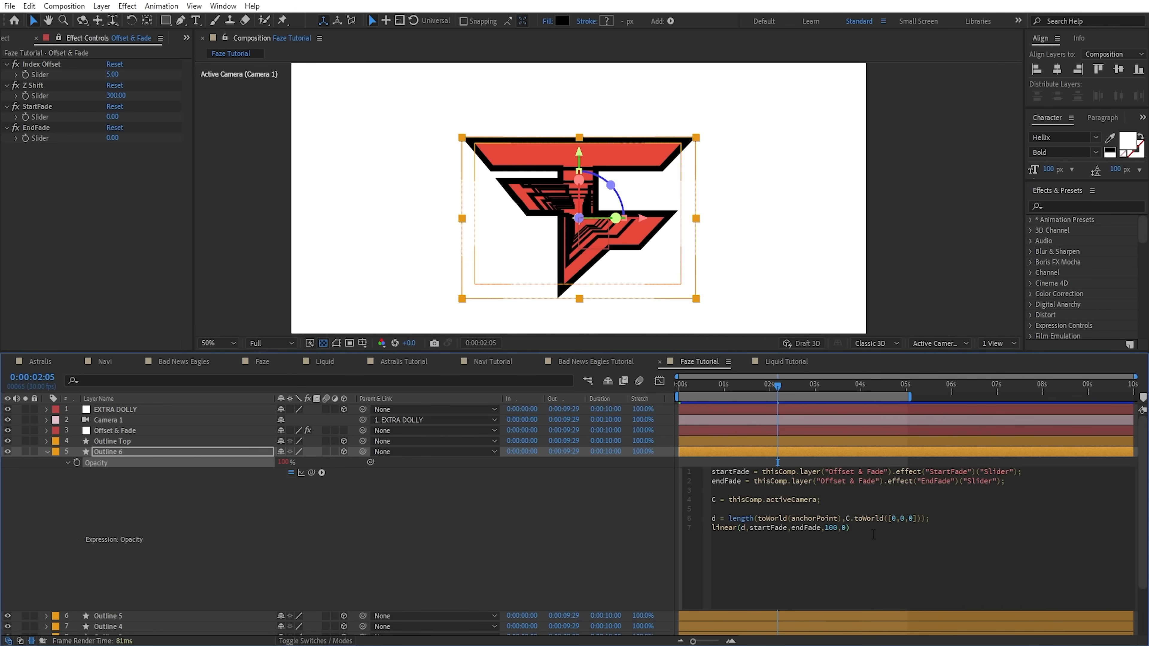
- Examine the opacity expression's fade variables, active camera reference, distance calculation and linear mapping
{"action": "left_click_drag", "start_coordinate": [751, 471], "coordinate": [711, 472]}
{"action": "left_click_drag", "start_coordinate": [743, 481], "coordinate": [712, 481]}
{"action": "left_click", "coordinate": [761, 481]}
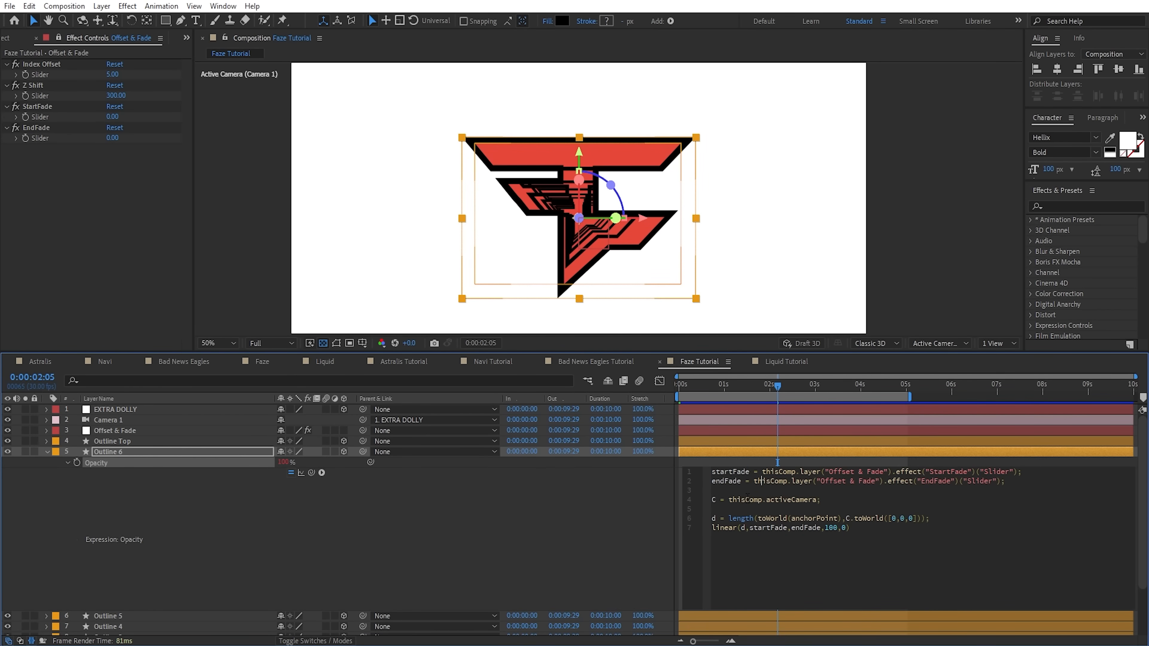
{"action": "left_click_drag", "start_coordinate": [820, 499], "coordinate": [711, 519]}
{"action": "left_click", "coordinate": [826, 500]}
{"action": "left_click", "coordinate": [834, 528]}
{"action": "left_click", "coordinate": [791, 527]}
{"action": "left_click_drag", "start_coordinate": [750, 472], "coordinate": [712, 472]}
{"action": "left_click", "coordinate": [788, 484]}
{"action": "double_click", "coordinate": [741, 484]}
{"action": "double_click", "coordinate": [844, 528]}
- Link the expression's startFade and endFade variables to the StartFade and EndFade sliders on Offset & Fade and apply the expression
{"action": "left_click_drag", "start_coordinate": [768, 472], "coordinate": [1017, 471]}
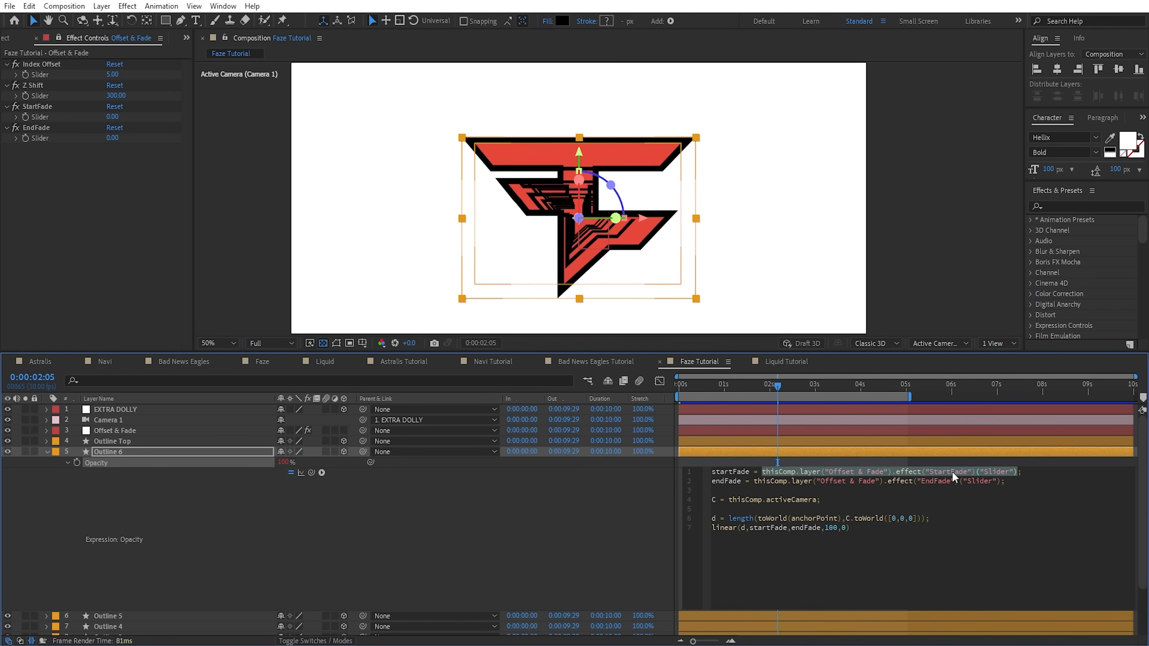
{"action": "left_click_drag", "start_coordinate": [311, 472], "coordinate": [67, 118]}
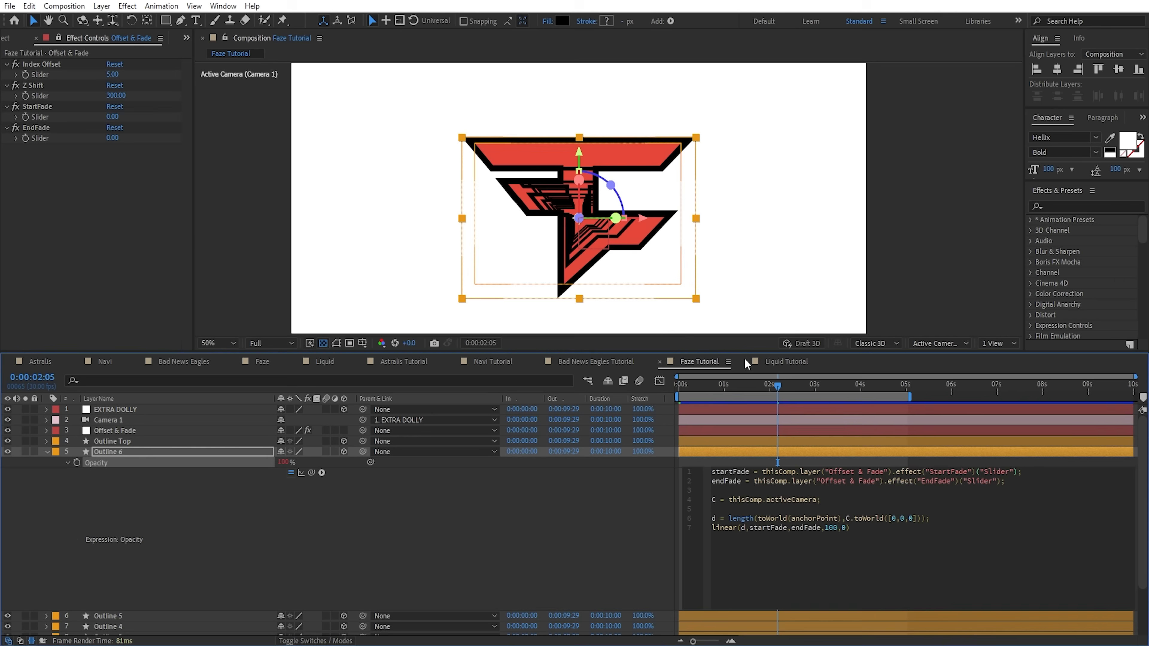
{"action": "left_click_drag", "start_coordinate": [753, 481], "coordinate": [1000, 481]}
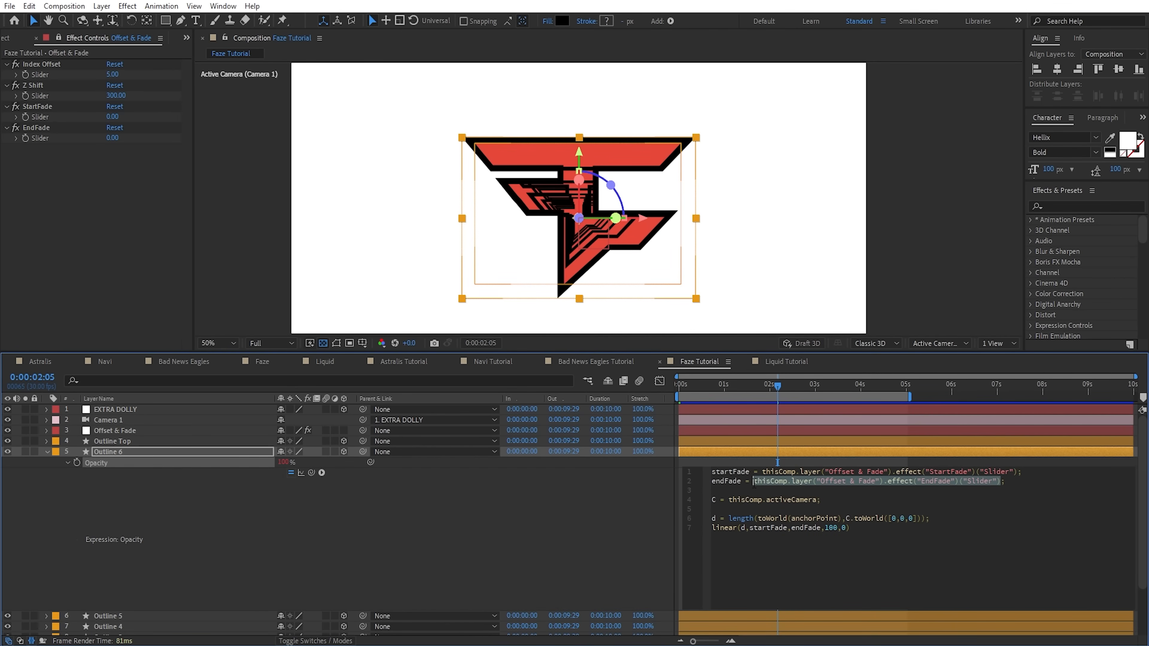
{"action": "left_click_drag", "start_coordinate": [311, 473], "coordinate": [71, 141]}
{"action": "left_click", "coordinate": [817, 459]}
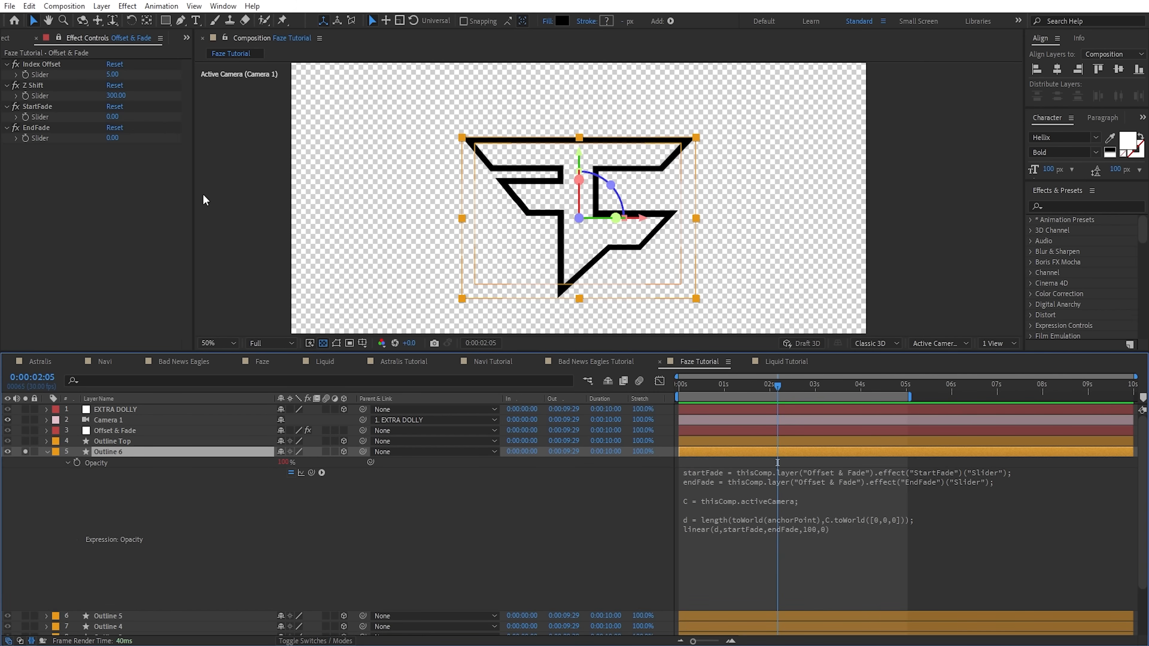
- Set StartFade to 300 and EndFade to 625 and check the fade on the soloed Outline 6
{"action": "left_click", "coordinate": [112, 117]}
{"action": "type", "text": "300"}
{"action": "left_click", "coordinate": [148, 211]}
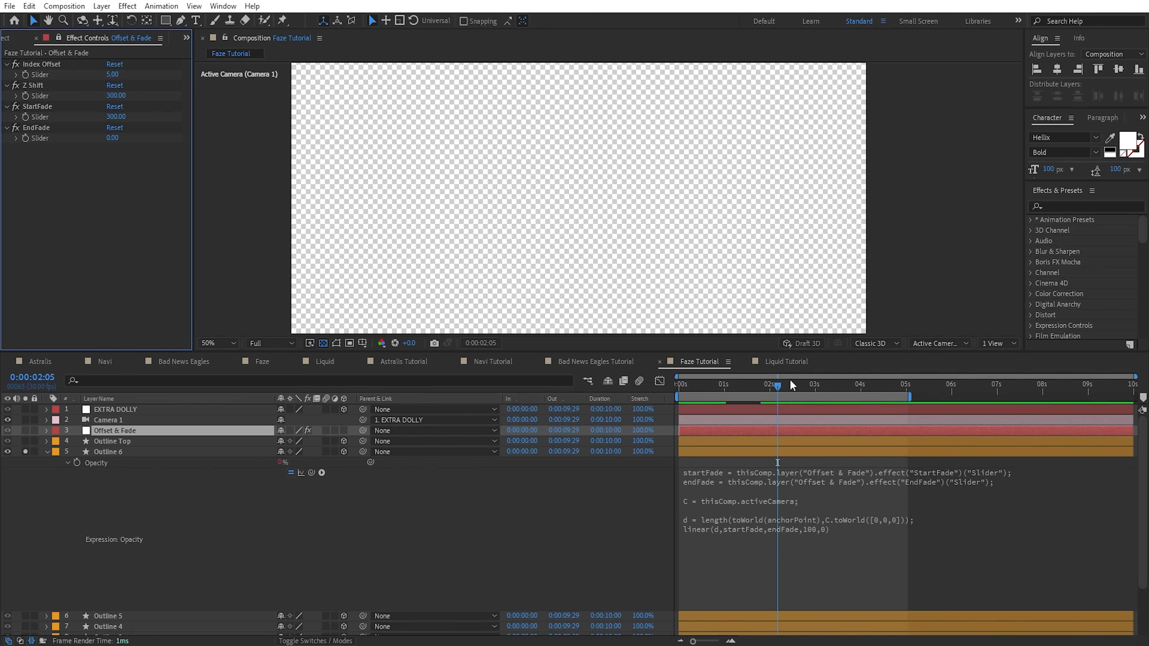
{"action": "mouse_move", "coordinate": [791, 384]}
{"action": "left_mouse_down"}
{"action": "mouse_move", "coordinate": [728, 389]}
{"action": "mouse_move", "coordinate": [780, 402]}
{"action": "left_mouse_up"}
{"action": "left_click_drag", "start_coordinate": [113, 138], "coordinate": [218, 159]}
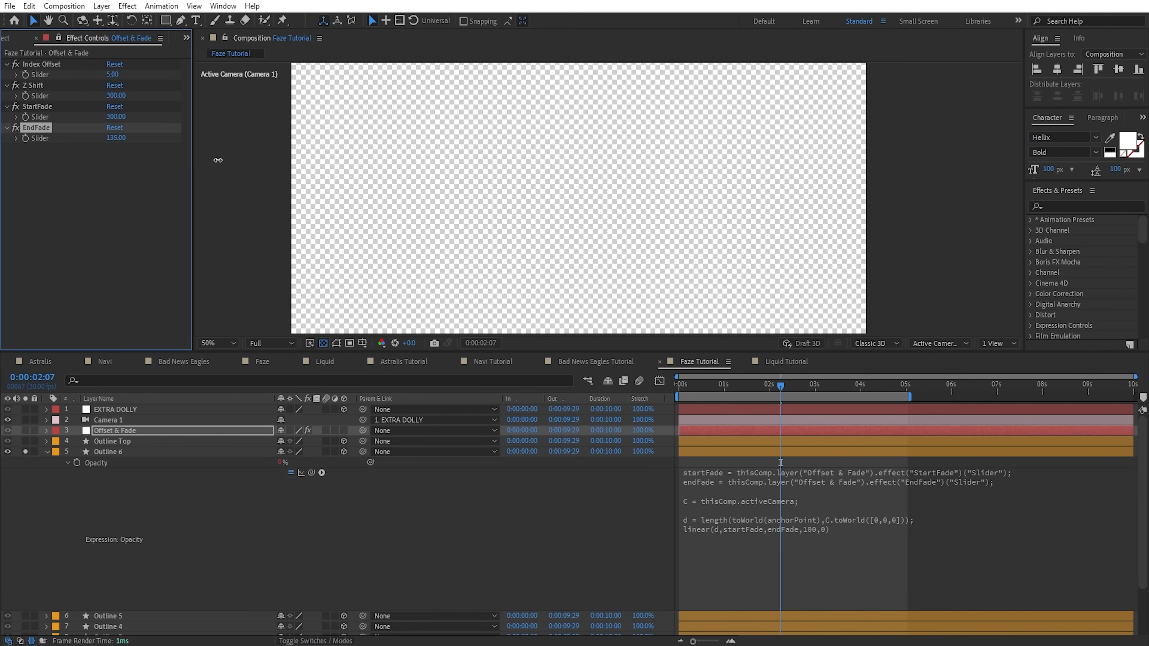
{"action": "left_click_drag", "start_coordinate": [367, 180], "coordinate": [563, 222]}
{"action": "left_click_drag", "start_coordinate": [780, 386], "coordinate": [757, 406]}
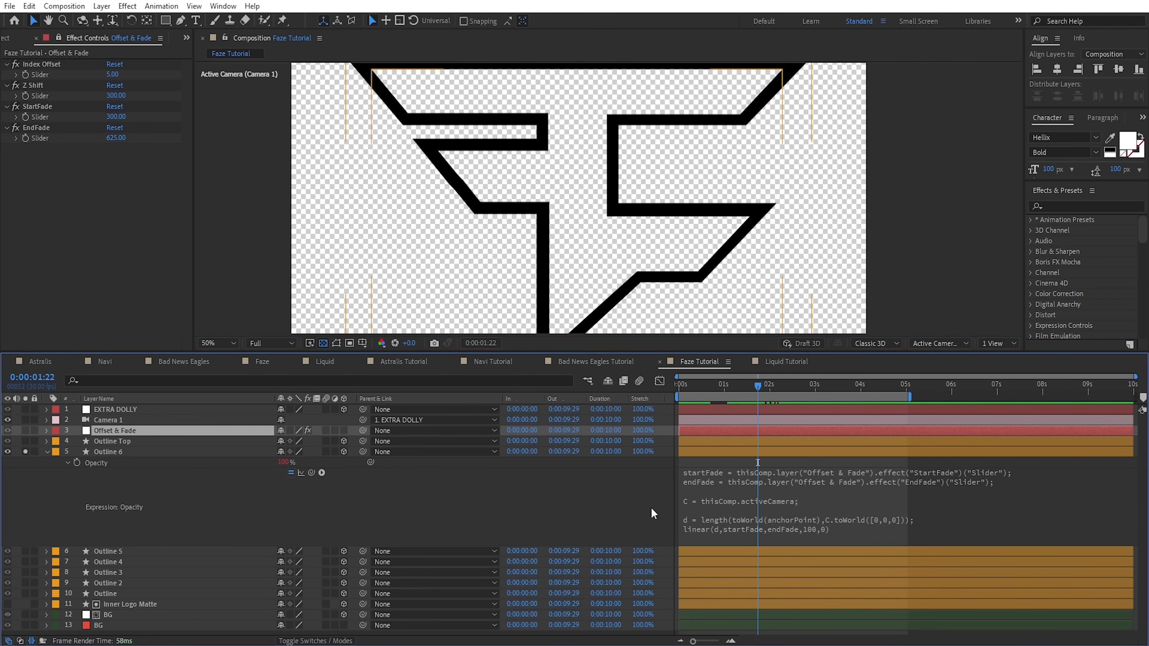
- Copy Outline 6's Opacity expression and paste it onto Outline 5, Outline 4, Outline 3, Outline 2 and Outline
{"action": "left_click", "coordinate": [101, 464]}
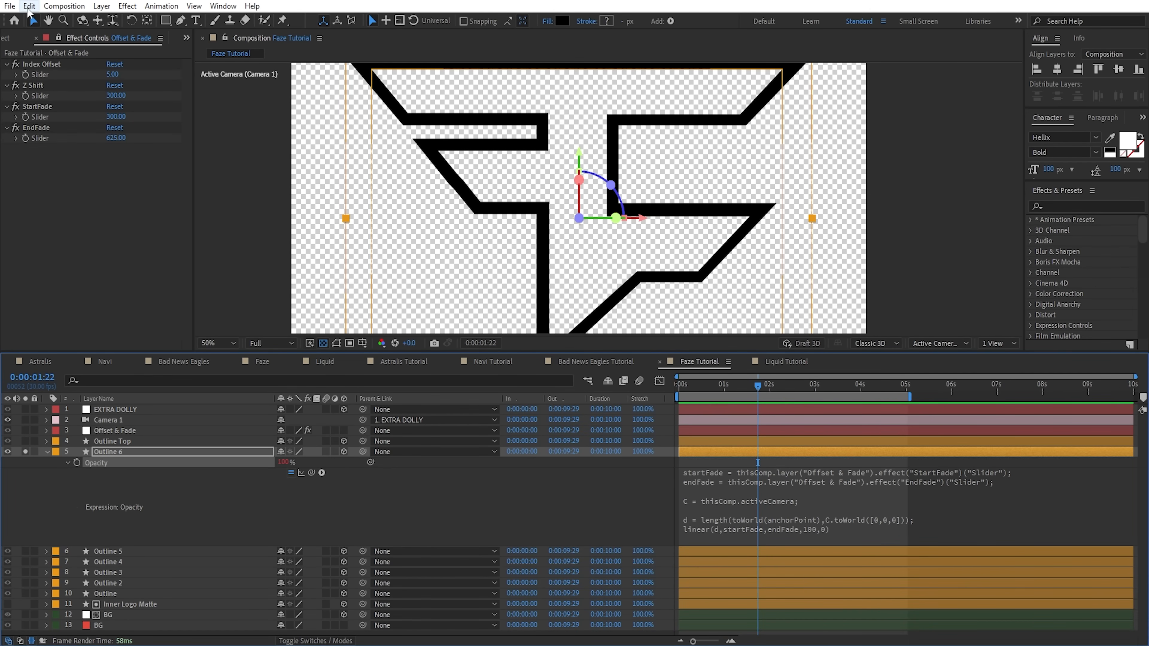
{"action": "left_click", "coordinate": [29, 6]}
{"action": "left_click", "coordinate": [93, 120]}
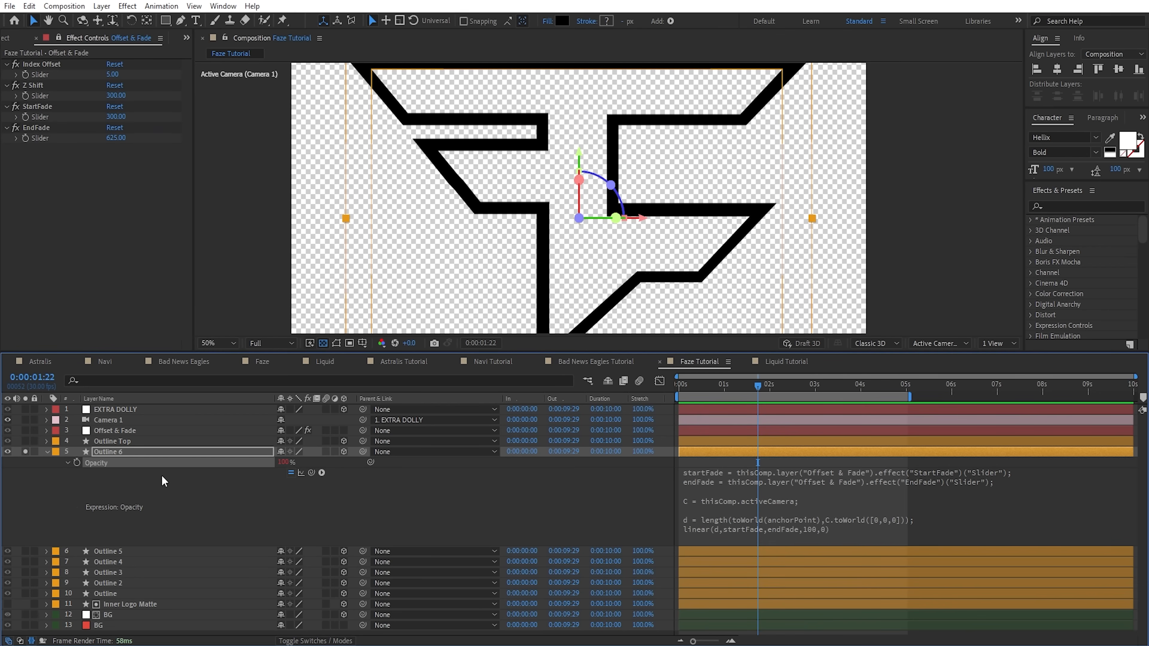
{"action": "left_click", "coordinate": [125, 554]}
{"action": "left_click", "coordinate": [117, 594], "text": "shift"}
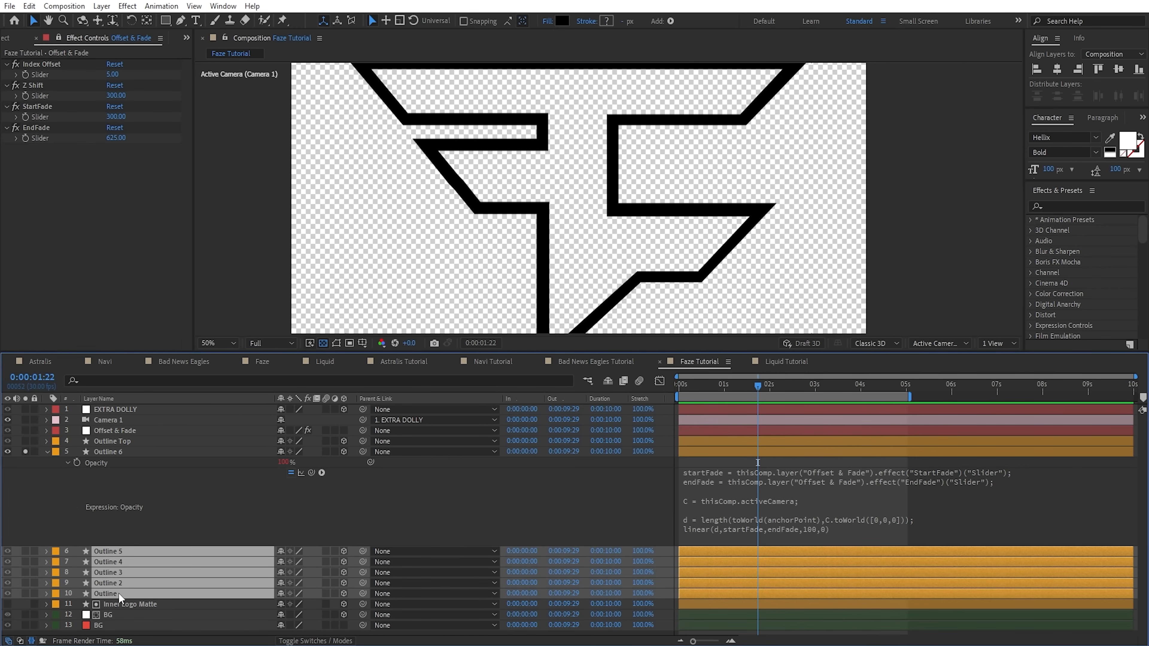
{"action": "key", "text": "ctrl+v"}
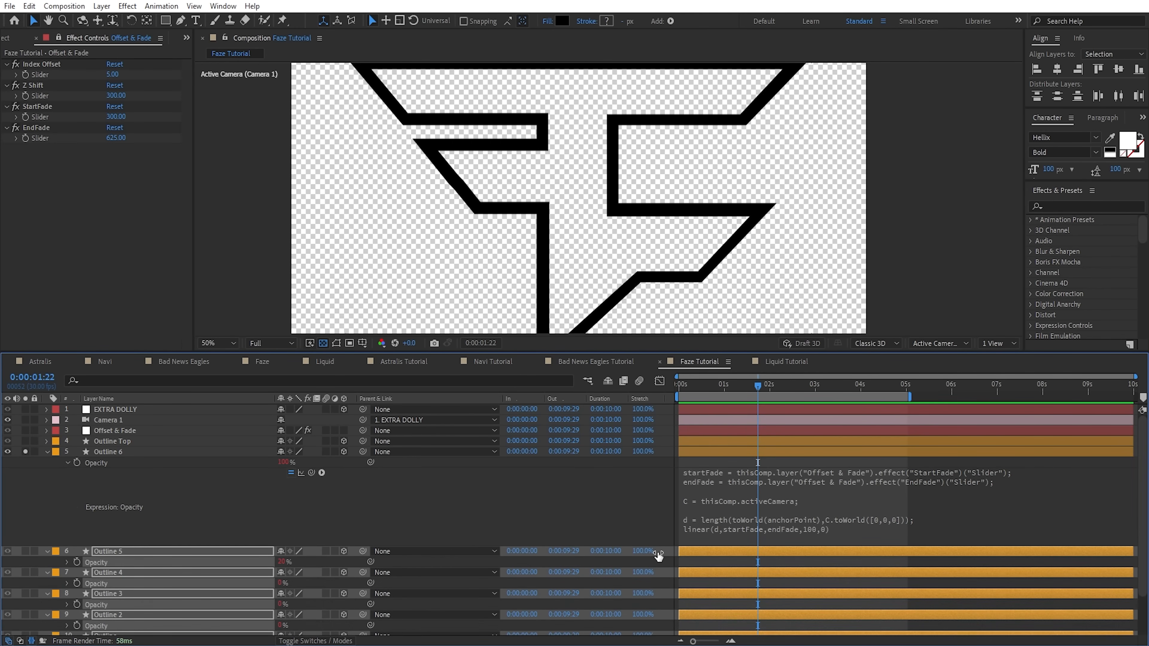
{"action": "scroll", "coordinate": [775, 576], "scroll_direction": "down", "scroll_amount": 1}
{"action": "left_click", "coordinate": [62, 533]}
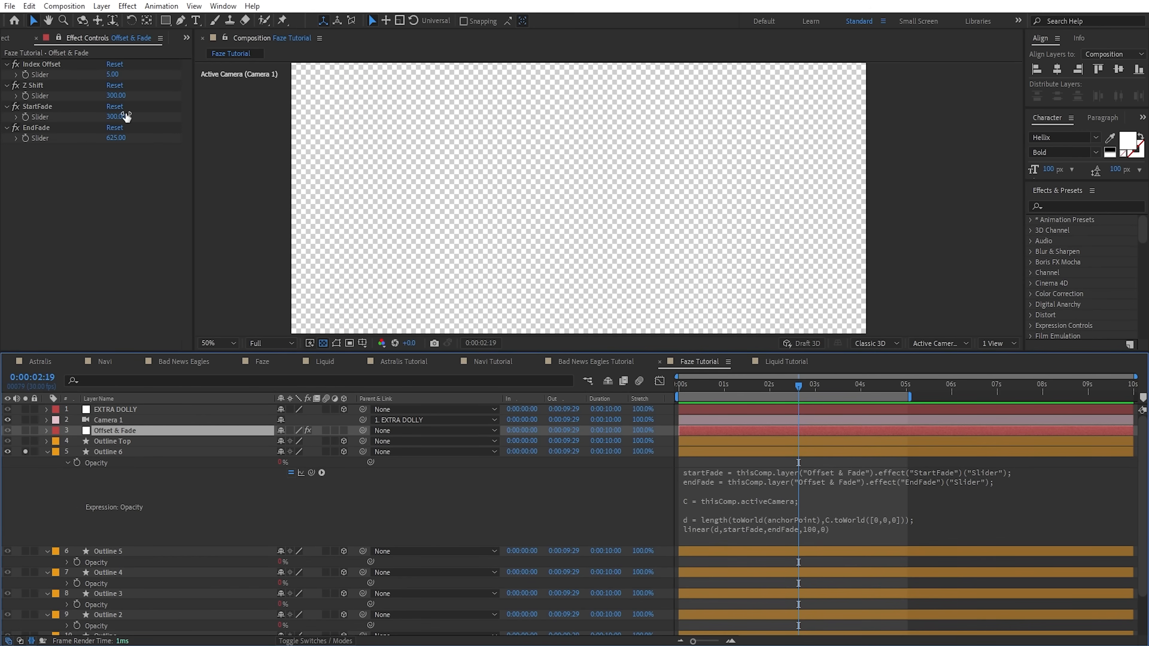
- Try a StartFade of about 1188 and an EndFade of about 1663 to compare how the outlines fade
{"action": "left_click_drag", "start_coordinate": [126, 116], "coordinate": [191, 148]}
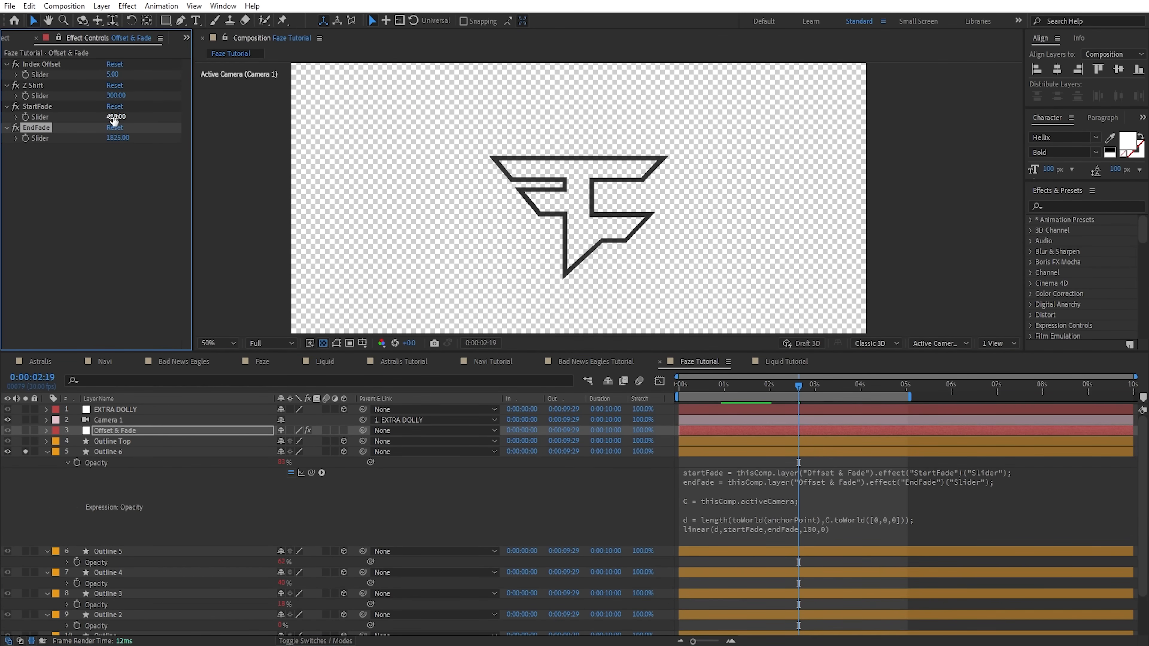
{"action": "left_click_drag", "start_coordinate": [114, 117], "coordinate": [176, 123]}
{"action": "left_click_drag", "start_coordinate": [798, 393], "coordinate": [878, 398]}
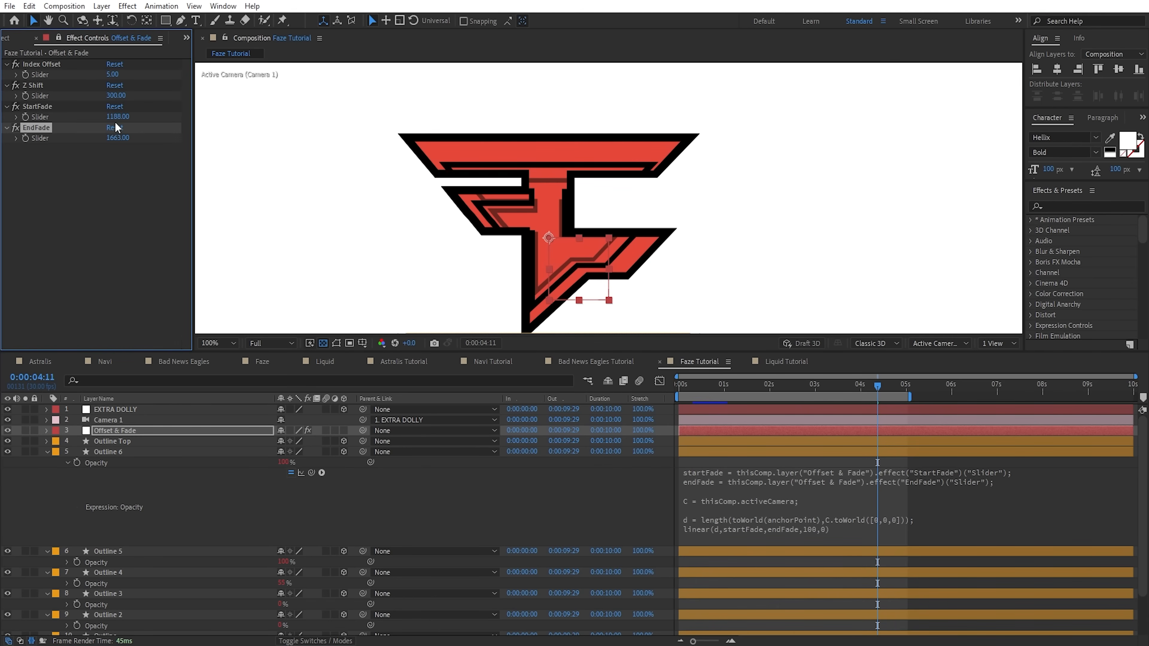
- Set StartFade to 300 and EndFade to 1000 and scrub through the animation to check the outline fade
{"action": "left_click", "coordinate": [116, 118]}
{"action": "type", "text": "300"}
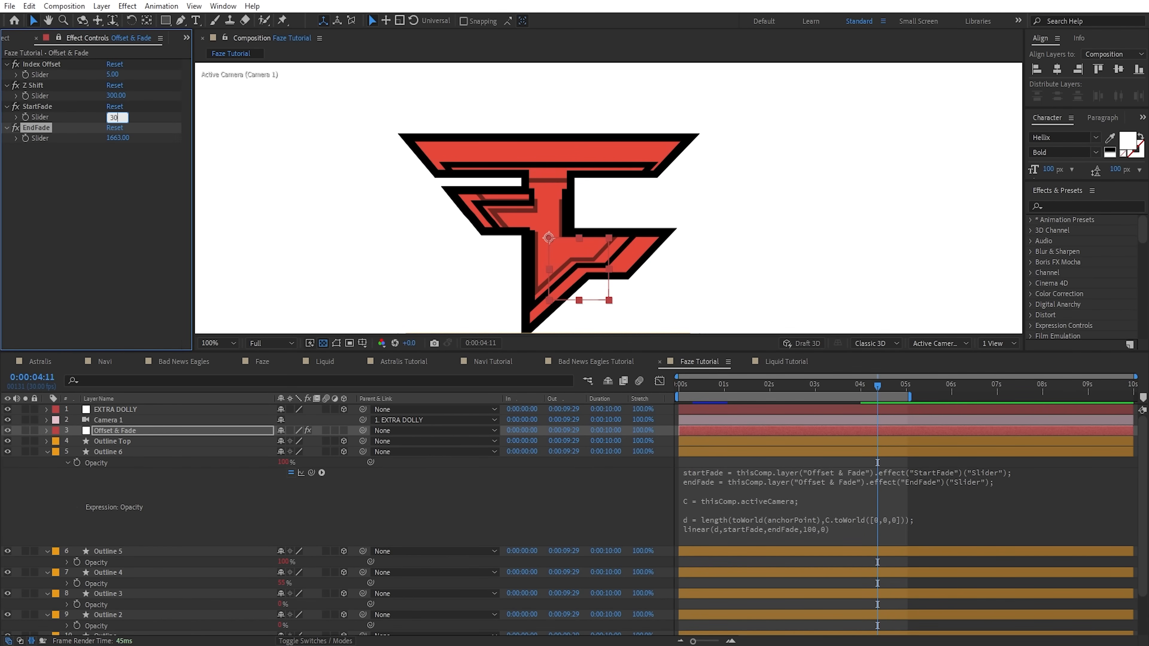
{"action": "key", "text": "Return"}
{"action": "left_click_drag", "start_coordinate": [118, 141], "coordinate": [93, 143]}
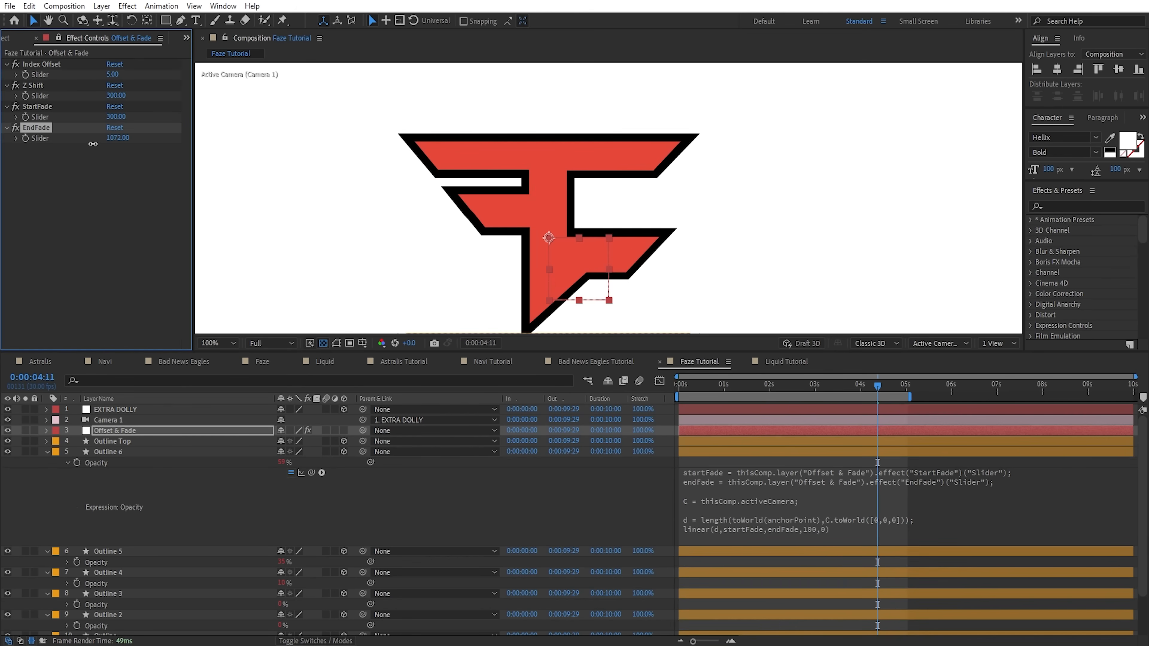
{"action": "left_click", "coordinate": [116, 138]}
{"action": "type", "text": "1000"}
{"action": "key", "text": "Return"}
{"action": "mouse_move", "coordinate": [845, 387]}
{"action": "left_mouse_down"}
{"action": "mouse_move", "coordinate": [795, 390]}
{"action": "mouse_move", "coordinate": [867, 390]}
{"action": "left_mouse_up"}
{"action": "left_click", "coordinate": [872, 391]}
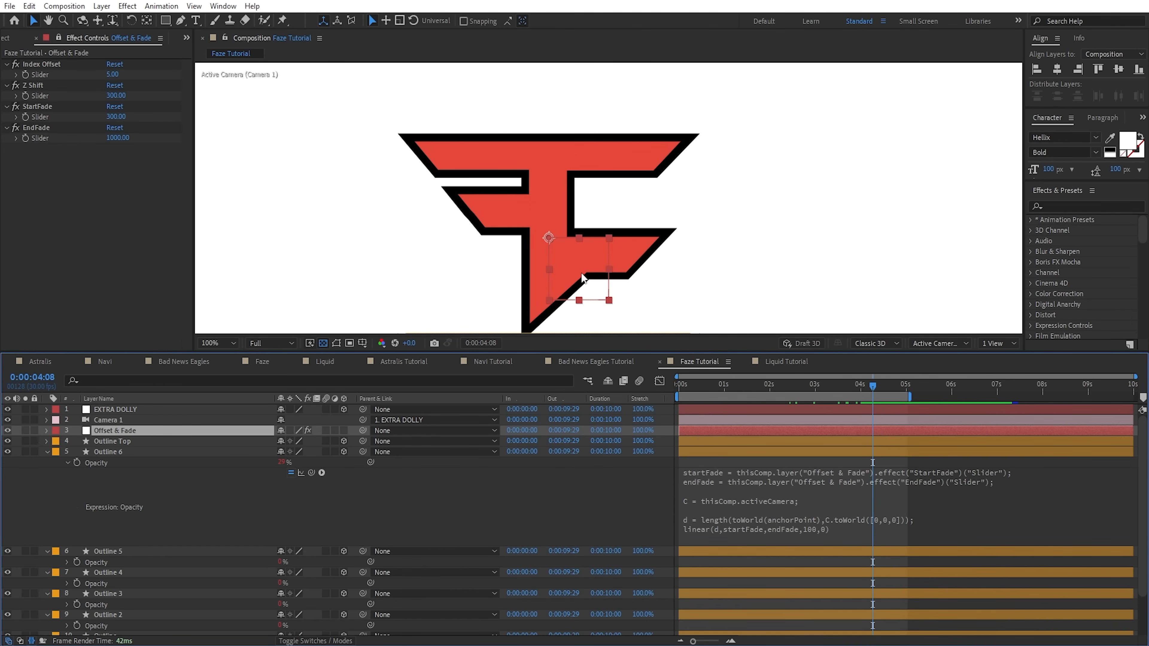
{"action": "left_click_drag", "start_coordinate": [846, 386], "coordinate": [741, 409]}
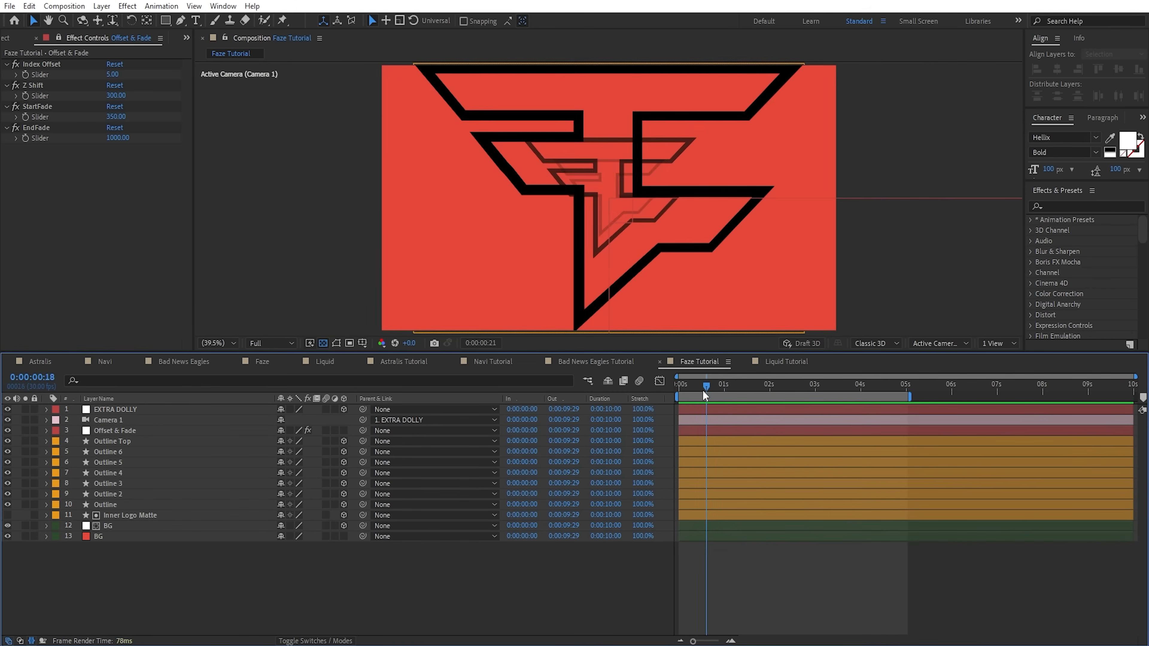
{"action": "left_click_drag", "start_coordinate": [702, 390], "coordinate": [755, 389]}
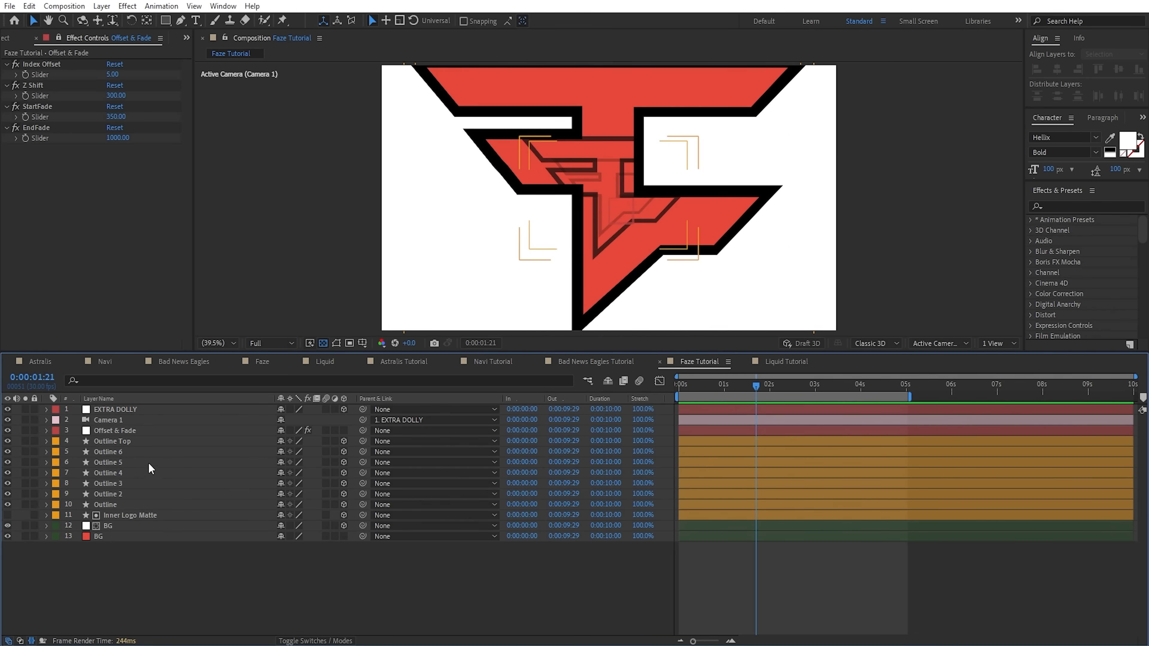
- Reveal the Opacity properties of the Outline 6 through Outline 2 layers
{"action": "left_click", "coordinate": [113, 452]}
{"action": "left_click", "coordinate": [121, 495], "text": "shift"}
{"action": "key", "text": "t"}
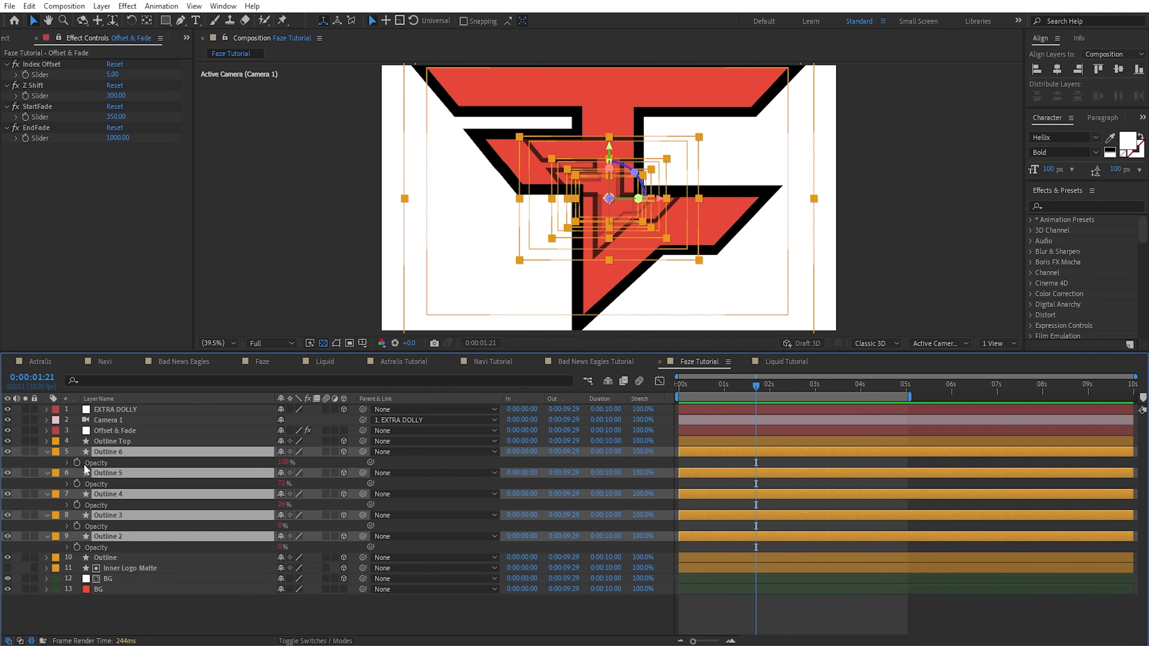
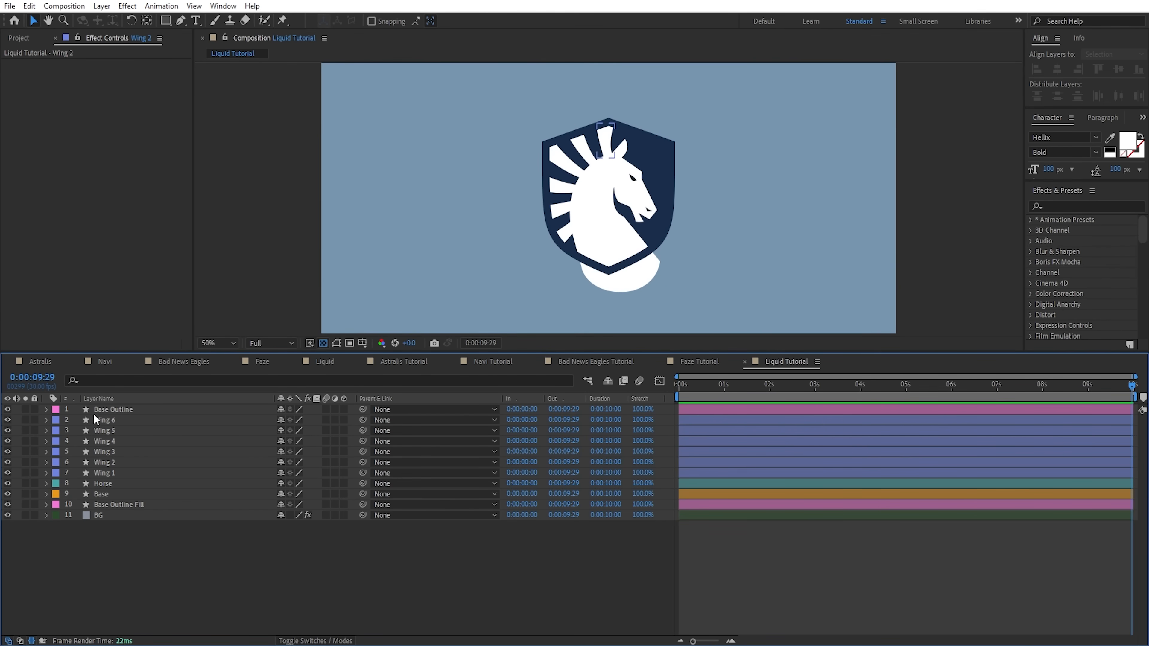
- In the Liquid Tutorial composition, examine the Base Outline, wing, Horse, Base and Base Outline Fill layers individually
{"action": "left_click", "coordinate": [117, 409]}
{"action": "left_click", "coordinate": [25, 409]}
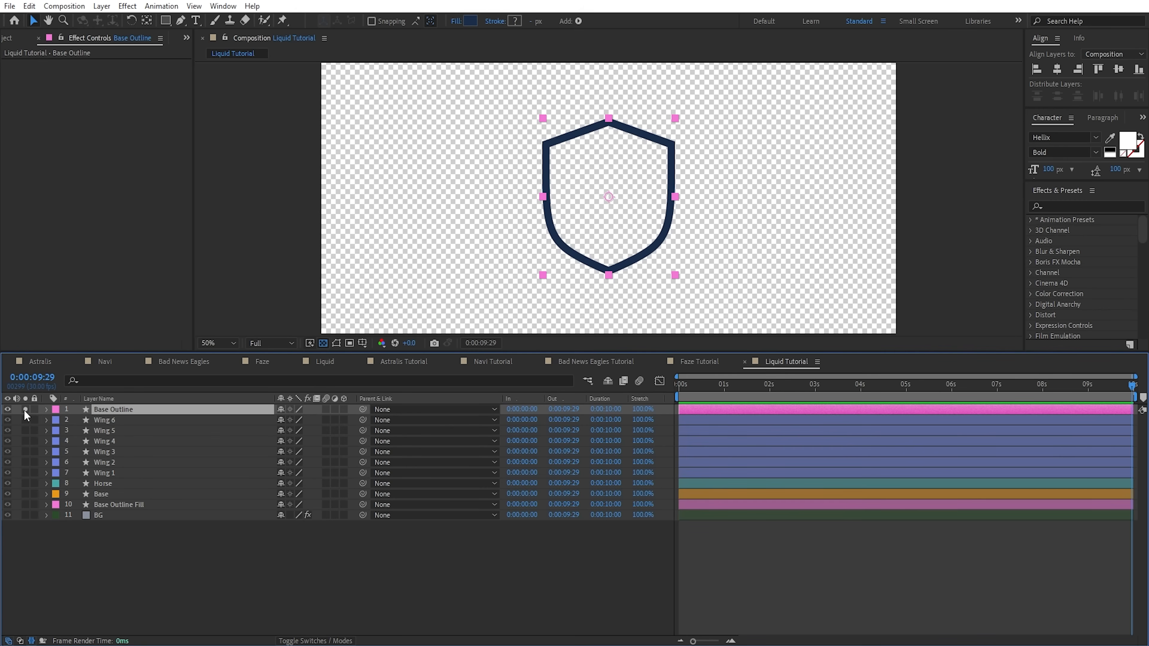
{"action": "left_click", "coordinate": [25, 411]}
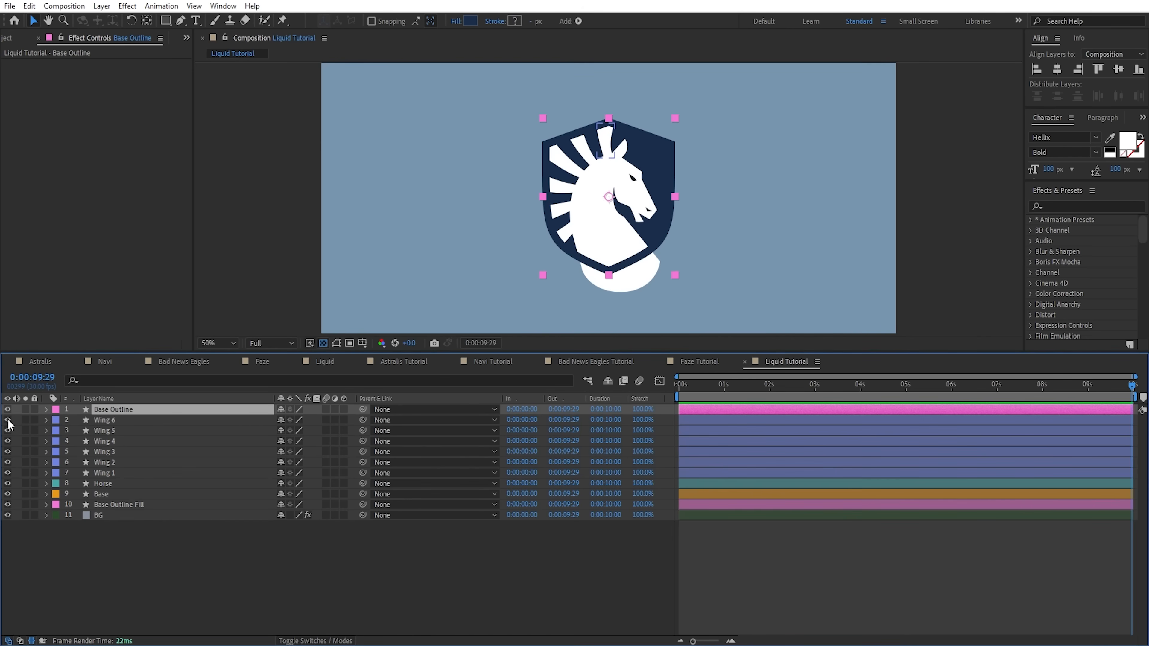
{"action": "left_click_drag", "start_coordinate": [8, 420], "coordinate": [8, 474]}
{"action": "left_click", "coordinate": [6, 484]}
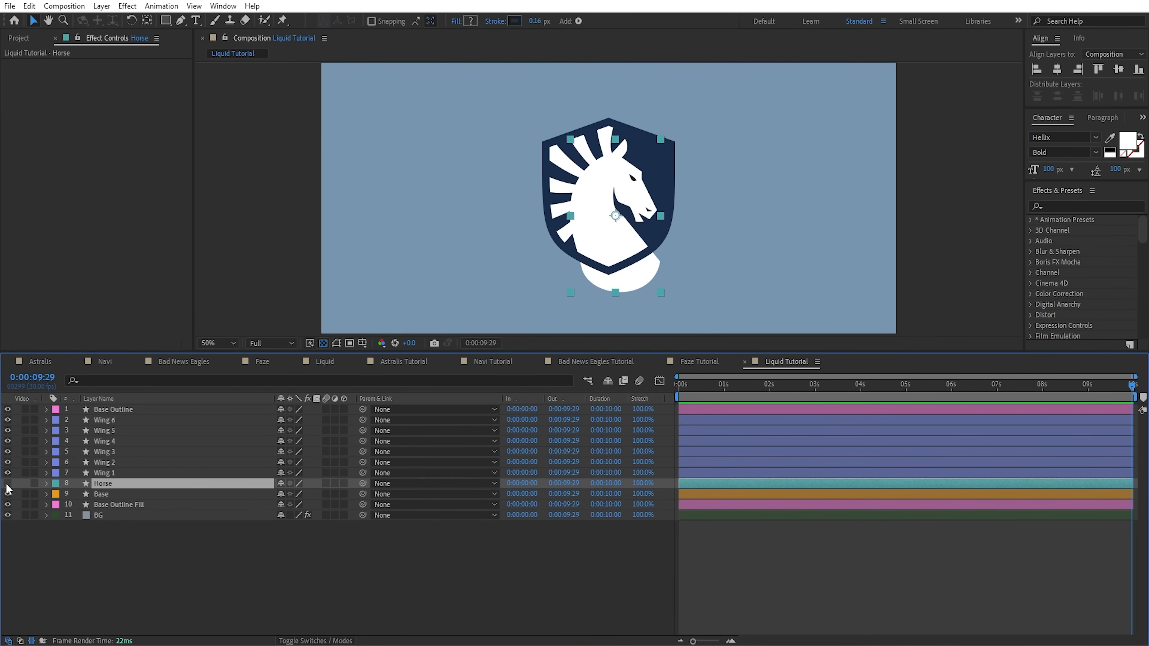
{"action": "left_click", "coordinate": [7, 484]}
{"action": "left_click", "coordinate": [7, 495]}
{"action": "left_click", "coordinate": [22, 505]}
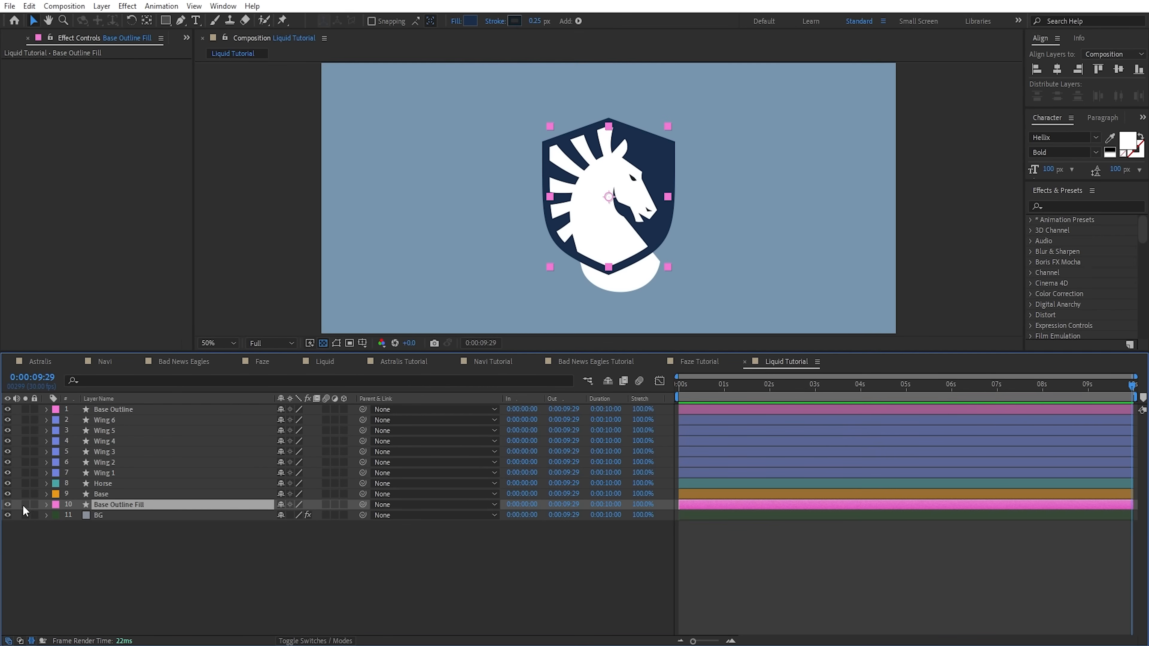
{"action": "left_click", "coordinate": [26, 504]}
{"action": "left_click", "coordinate": [26, 503]}
- Parent Base Outline Fill to Base Outline and scale Base Outline to about 73% to check that the fill follows
{"action": "left_click_drag", "start_coordinate": [362, 505], "coordinate": [115, 409]}
{"action": "left_click", "coordinate": [115, 409]}
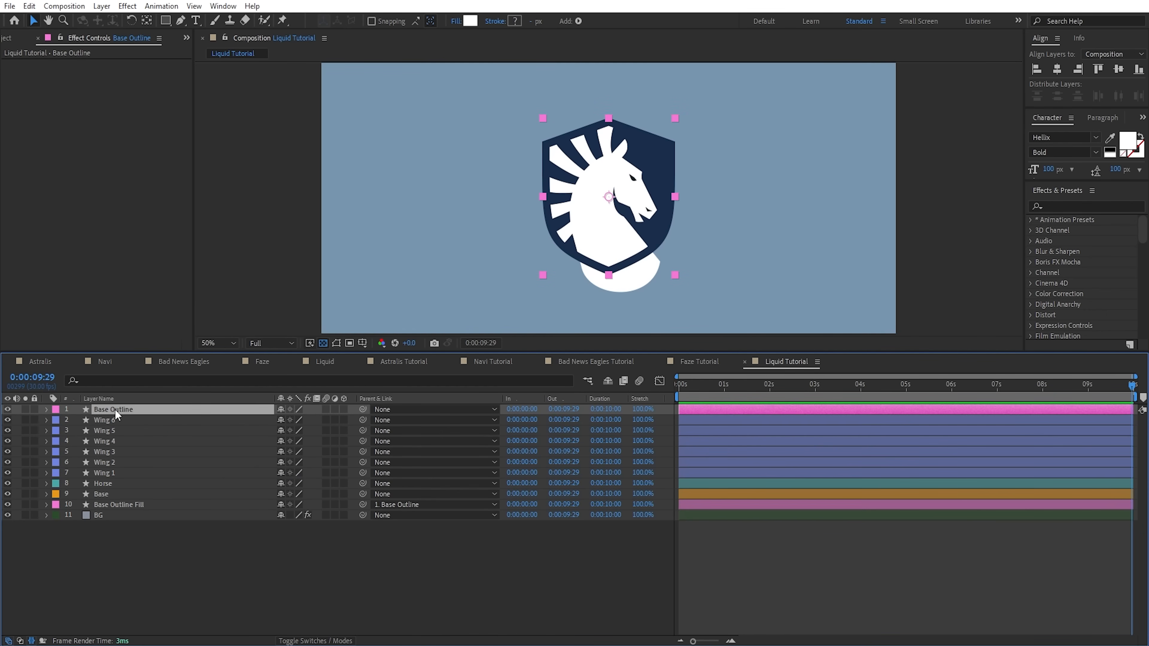
{"action": "key", "text": "s"}
{"action": "left_click_drag", "start_coordinate": [295, 419], "coordinate": [313, 419]}
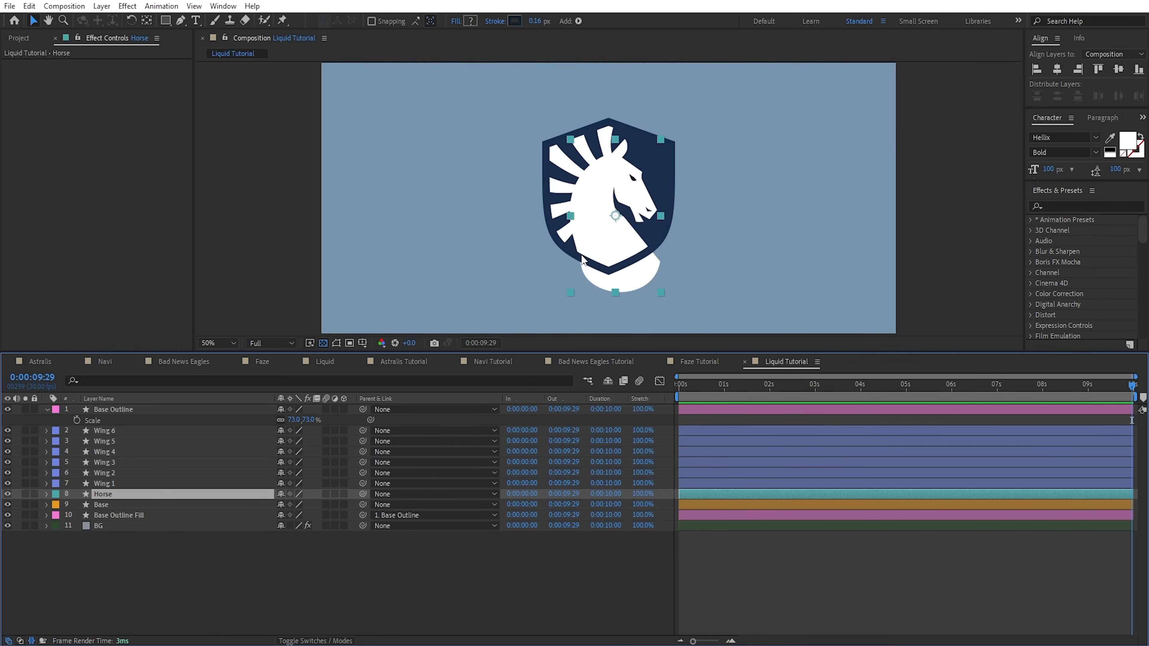
- Apply the Set Matte effect to the Horse layer and take its matte from the Base layer
{"action": "key", "text": "ctrl+space"}
{"action": "type", "text": "set m"}
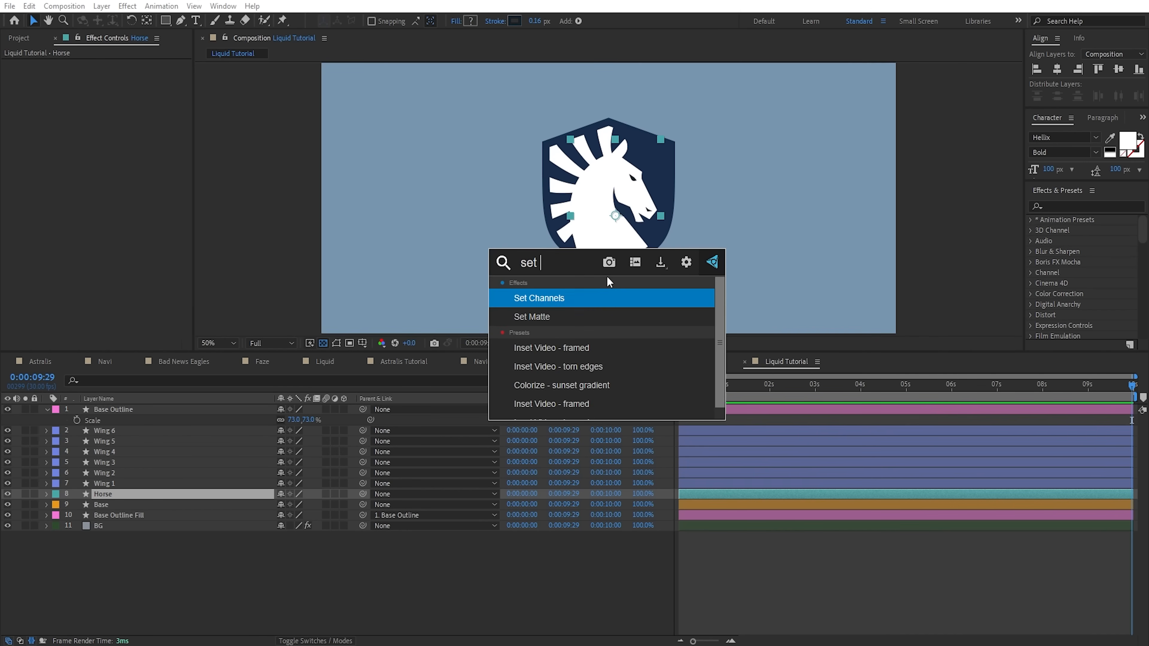
{"action": "key", "text": "Return"}
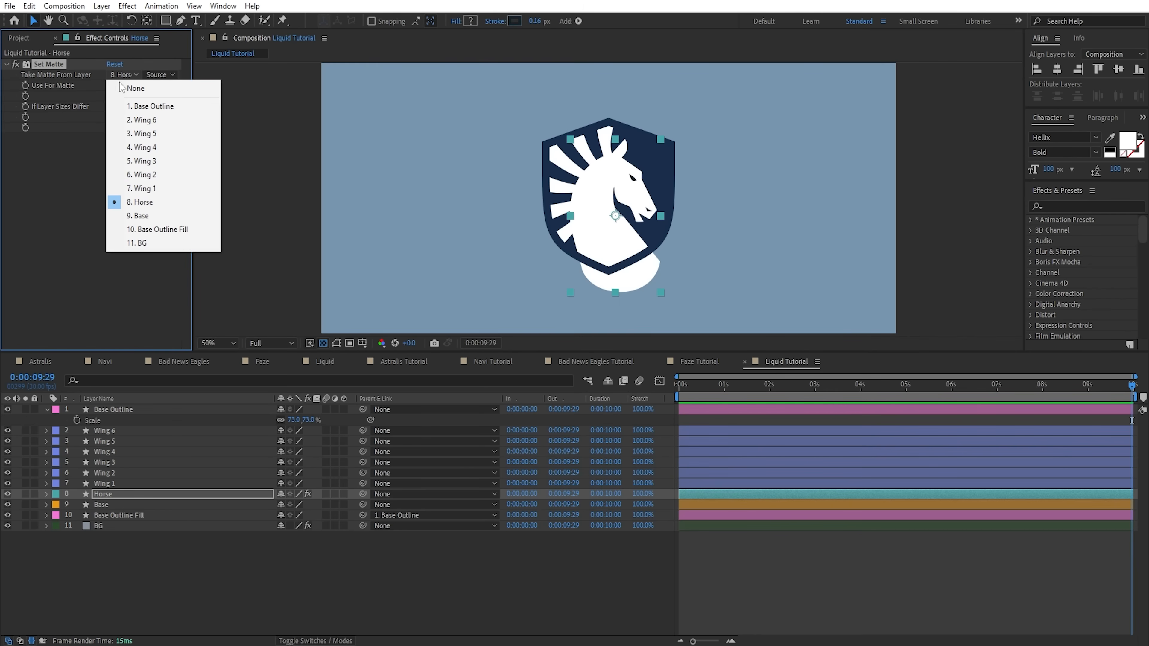
{"action": "left_click", "coordinate": [141, 216]}
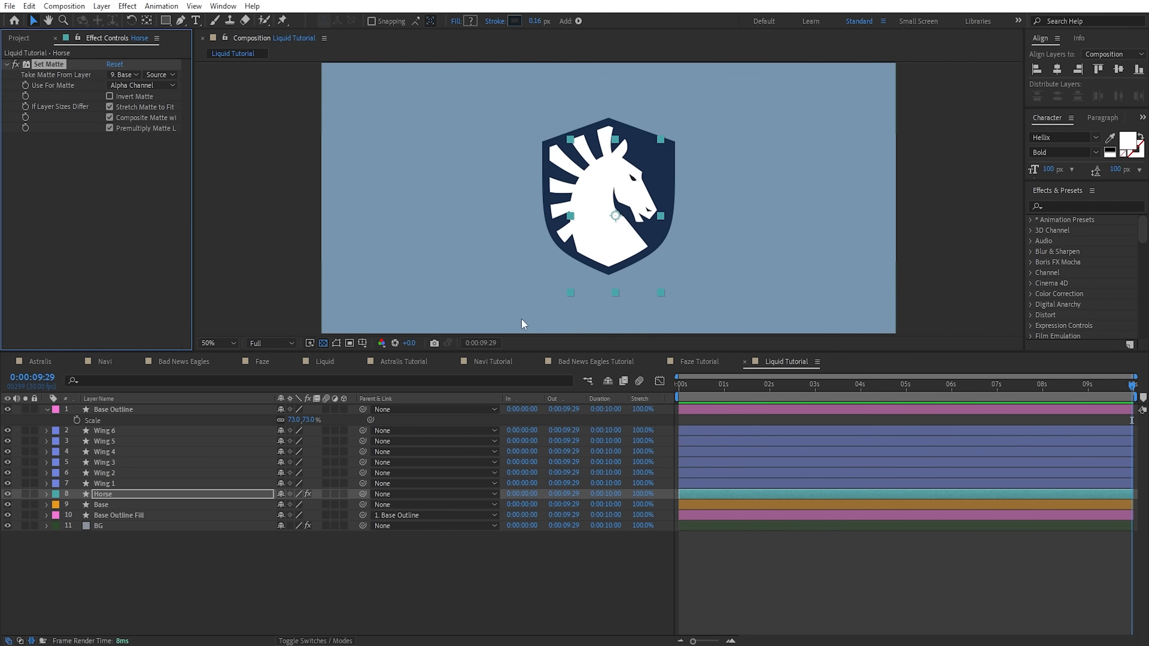
- Scale Base Outline to about 87% and examine the edge where the horse meets the bottom of the shield
{"action": "left_click", "coordinate": [500, 567]}
{"action": "left_click_drag", "start_coordinate": [309, 421], "coordinate": [318, 422]}
{"action": "scroll", "coordinate": [694, 271], "scroll_direction": "up", "scroll_amount": 1}
{"action": "left_click_drag", "start_coordinate": [695, 272], "coordinate": [677, 202]}
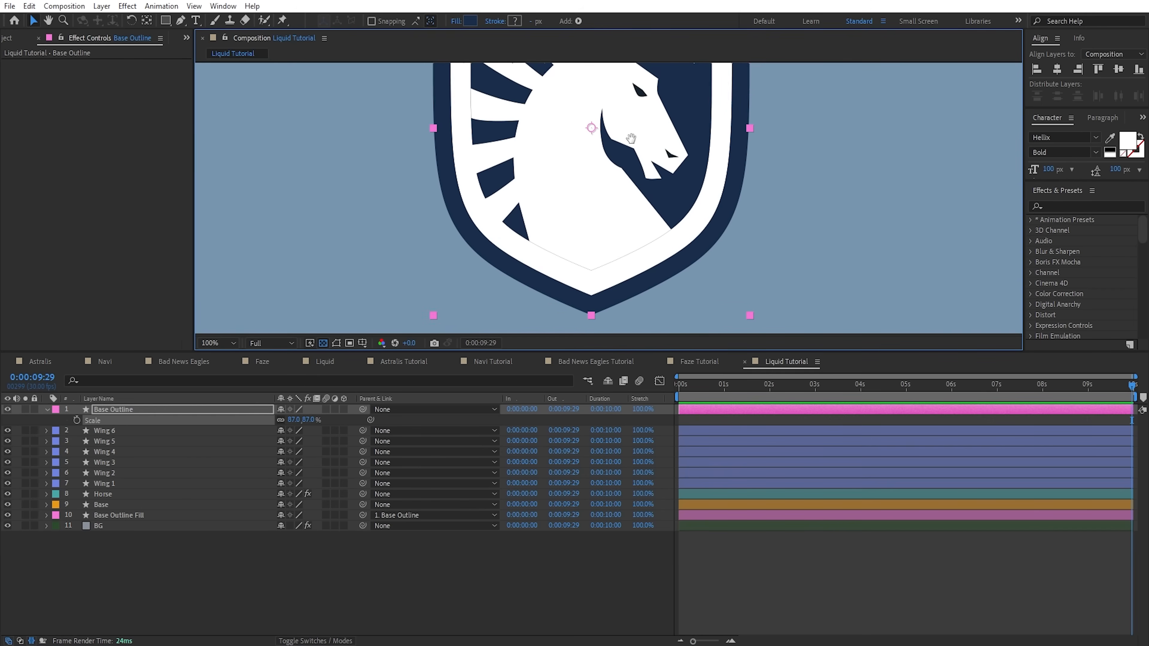
{"action": "scroll", "coordinate": [720, 261], "scroll_direction": "up", "scroll_amount": 1}
{"action": "left_click_drag", "start_coordinate": [721, 261], "coordinate": [671, 194]}
{"action": "key", "text": "v"}
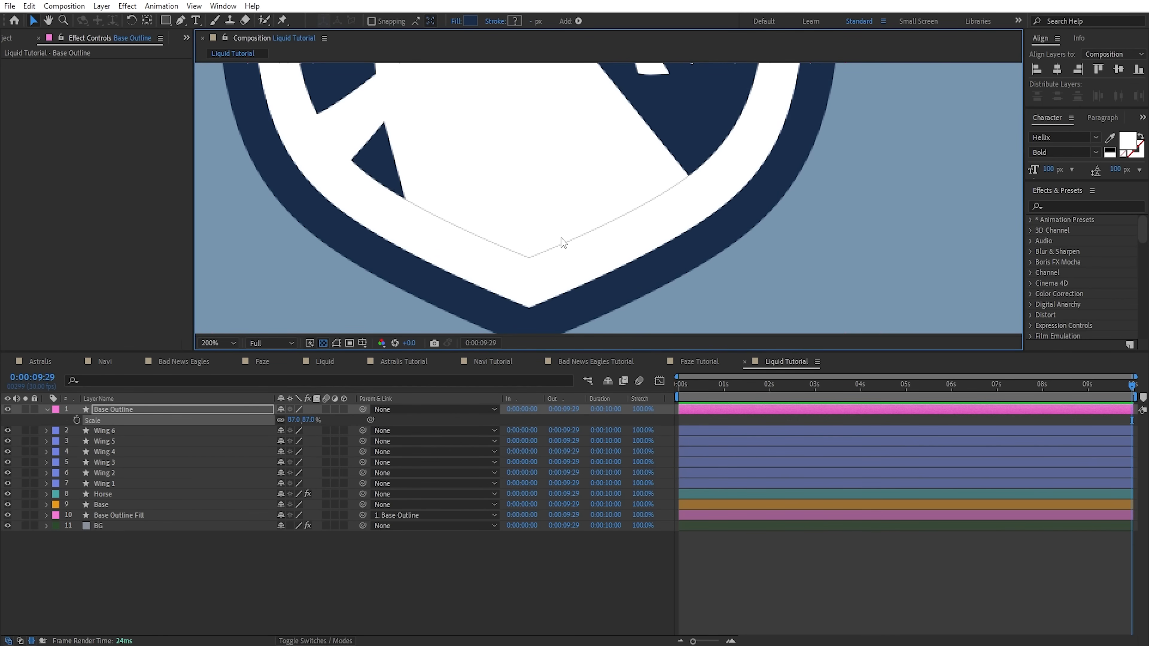
{"action": "left_click_drag", "start_coordinate": [684, 181], "coordinate": [676, 219]}
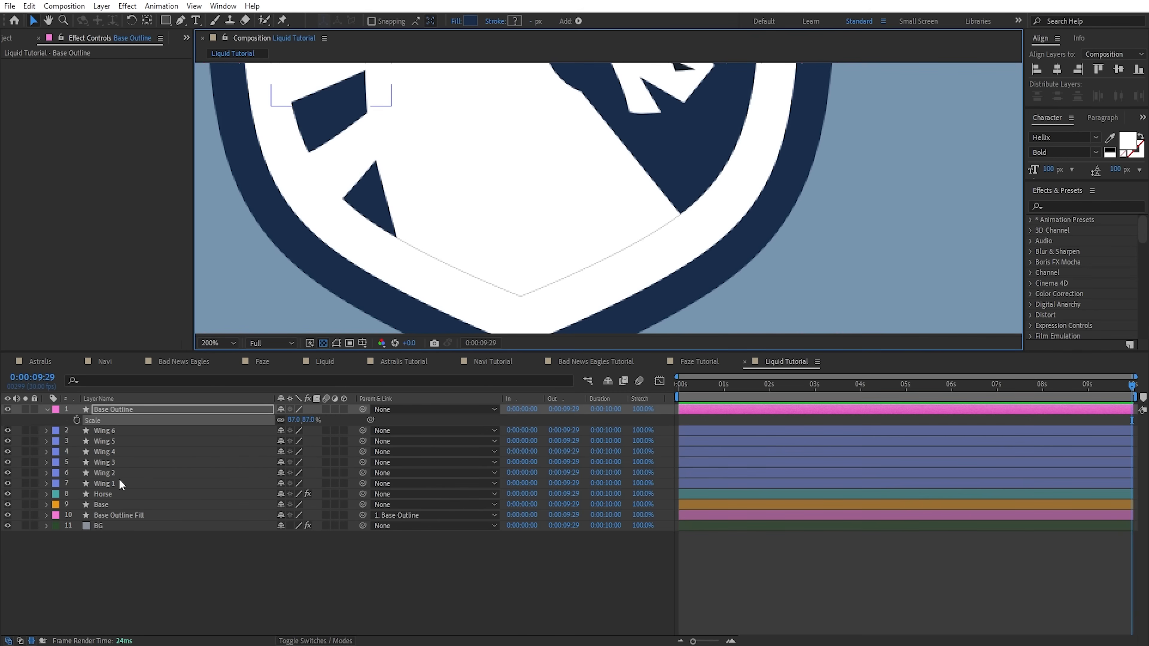
- Apply the Simple Choker effect to the Base layer and set Choke Matte to 2
{"action": "left_click", "coordinate": [108, 494]}
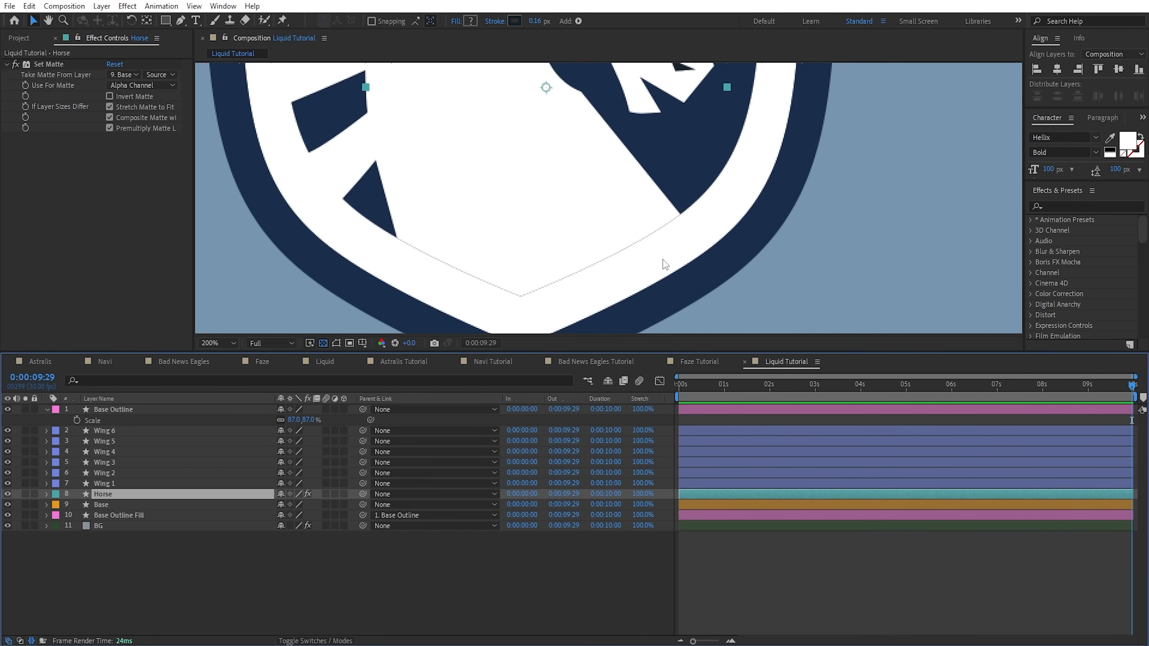
{"action": "left_click", "coordinate": [131, 505]}
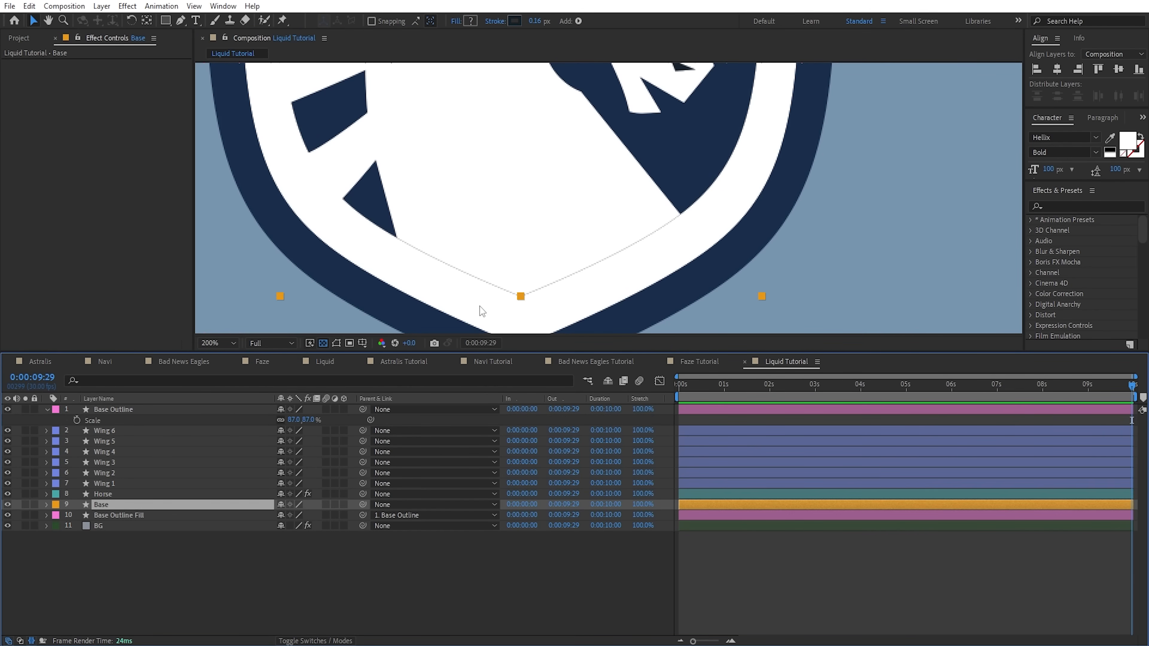
{"action": "key", "text": "ctrl+space"}
{"action": "type", "text": "simple"}
{"action": "key", "text": "Return"}
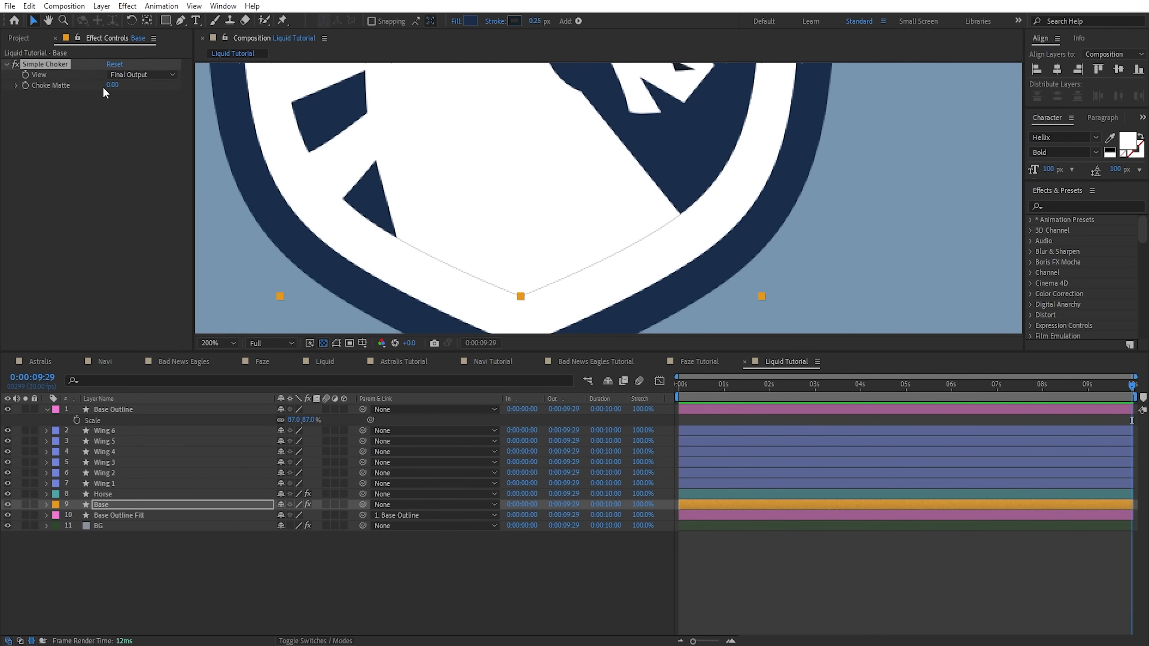
{"action": "left_click_drag", "start_coordinate": [114, 88], "coordinate": [135, 151]}
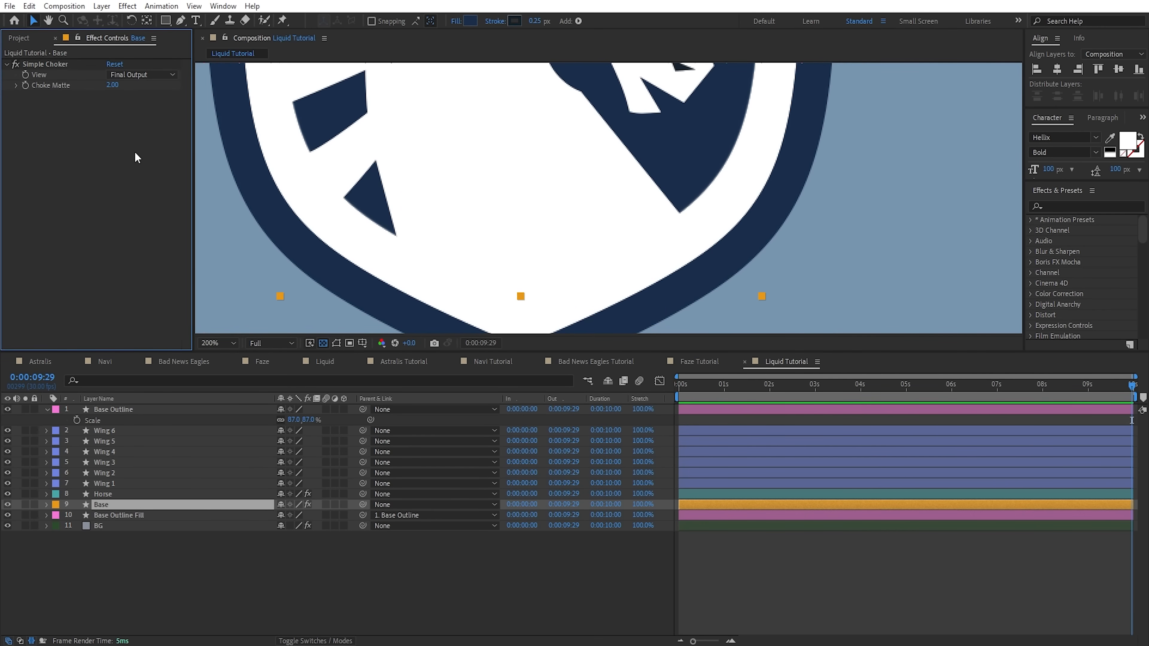
{"action": "key", "text": "comma"}
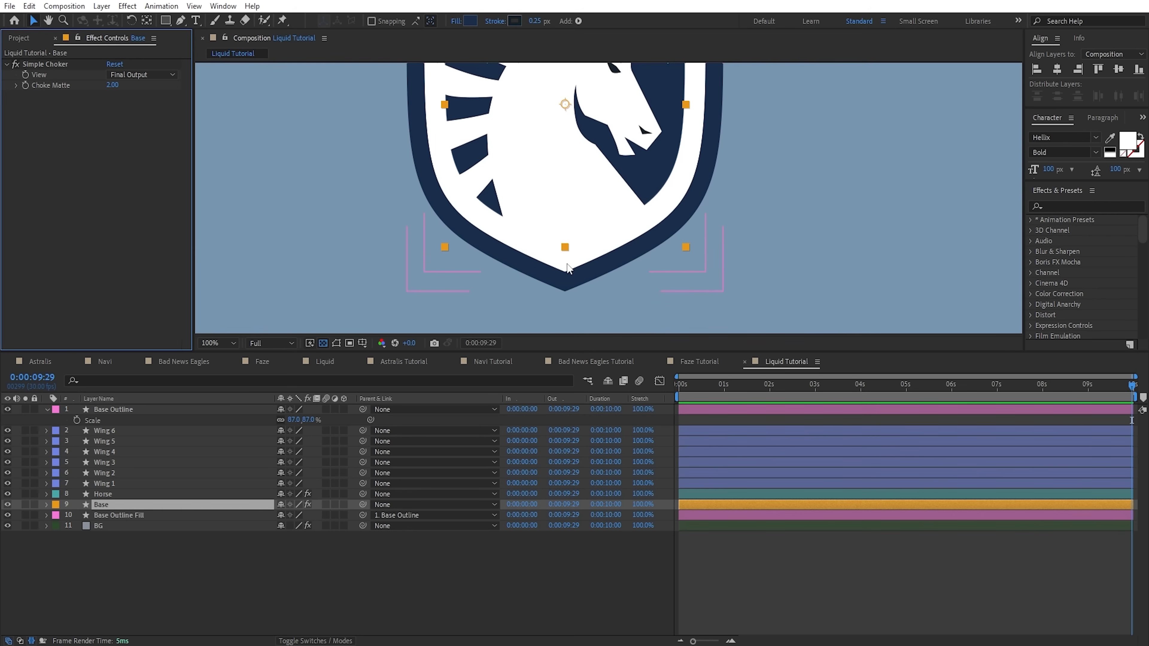
- Set the Base Outline layer's Scale to 70% and collapse its Scale property
{"action": "left_click", "coordinate": [309, 420]}
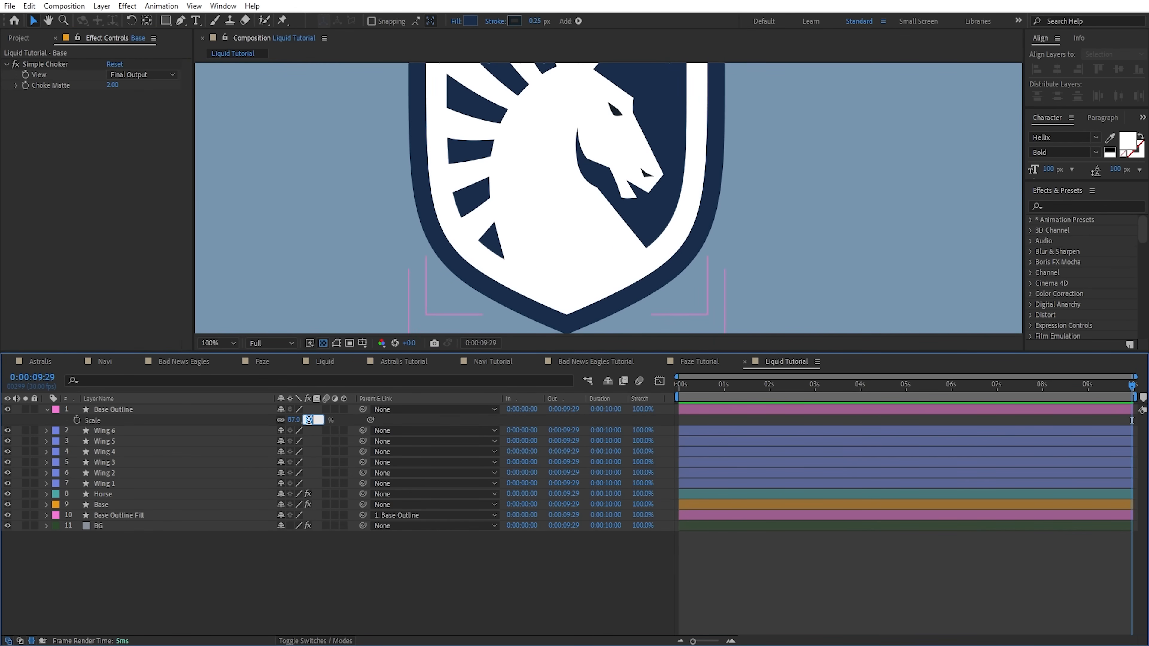
{"action": "type", "text": "70"}
{"action": "key", "text": "Return"}
{"action": "key", "text": "s"}
{"action": "key", "text": "comma"}
{"action": "left_click", "coordinate": [397, 558]}
- Parent the Wing 6 through Wing 1 layers to the Horse layer
{"action": "left_click", "coordinate": [125, 421]}
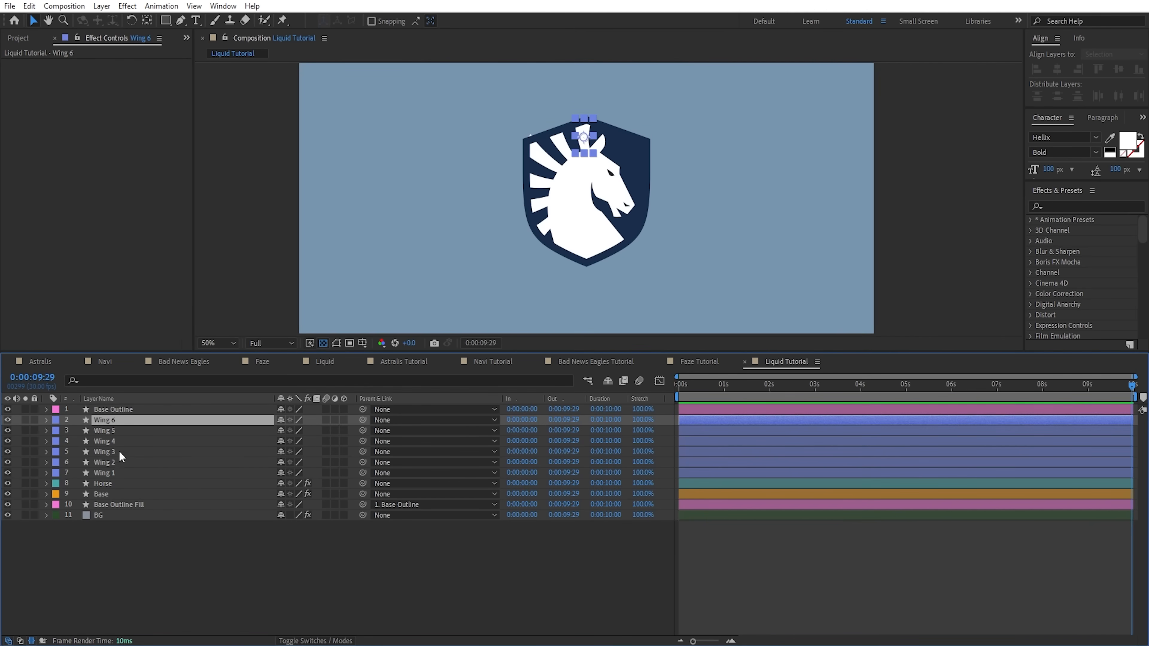
{"action": "left_click", "coordinate": [121, 475], "text": "shift"}
{"action": "left_click_drag", "start_coordinate": [363, 473], "coordinate": [132, 486]}
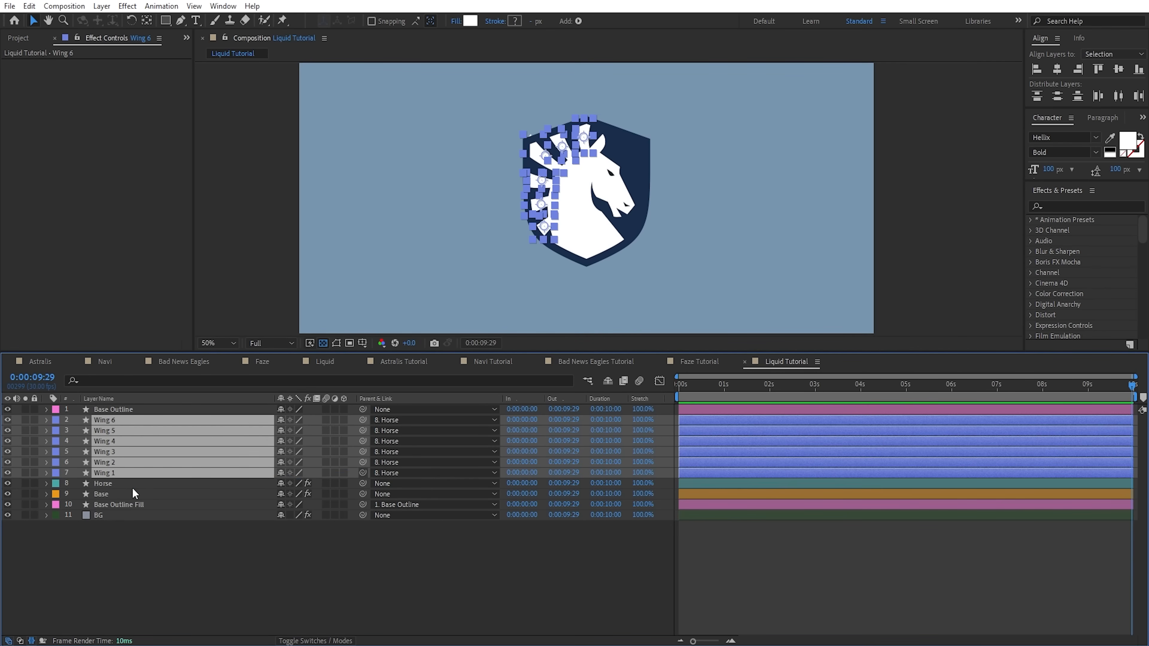
- Try rotating the Horse layer around its centre to check that the wings follow
{"action": "left_click", "coordinate": [132, 484]}
{"action": "key", "text": "w"}
{"action": "left_click_drag", "start_coordinate": [615, 242], "coordinate": [606, 230]}
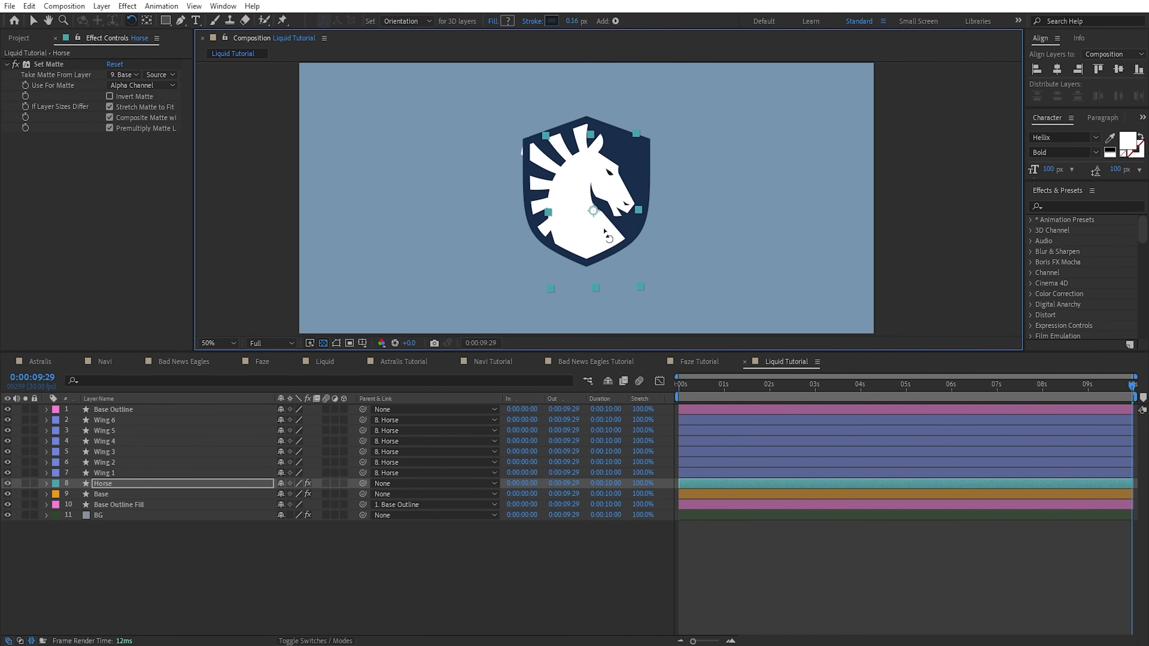
{"action": "key", "text": "ctrl+z"}
- Move the Horse layer's anchor point just below the shield's bottom tip and test the rotation around it
{"action": "key", "text": "y"}
{"action": "left_click_drag", "start_coordinate": [587, 268], "coordinate": [606, 236]}
{"action": "key", "text": "w"}
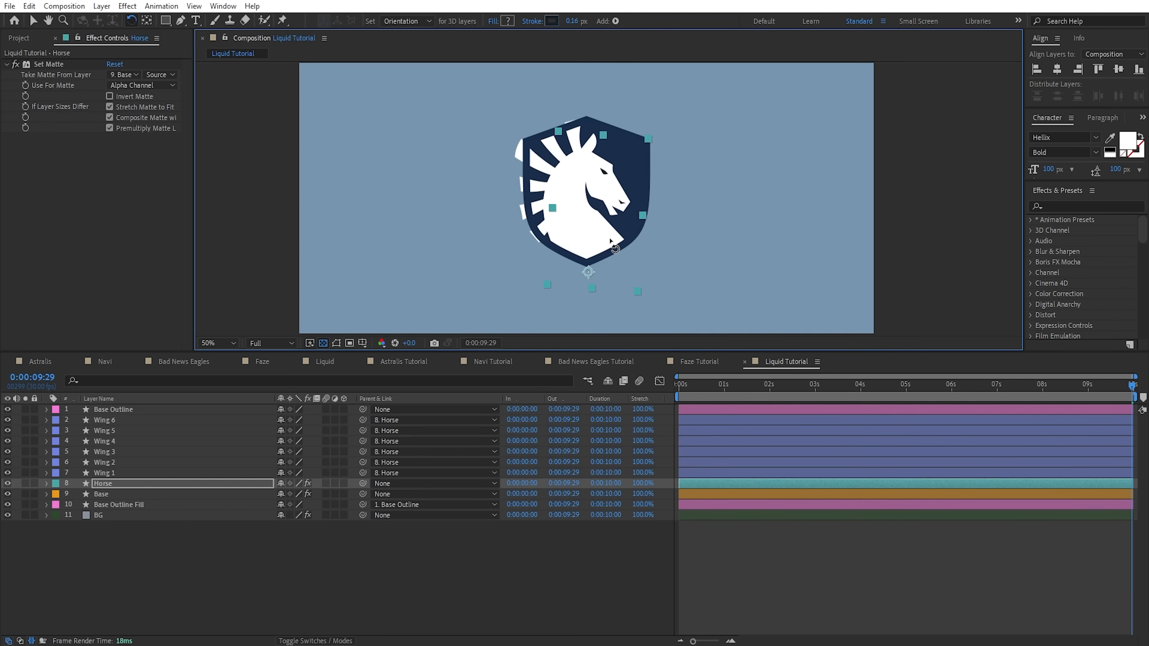
{"action": "key", "text": "ctrl+z"}
{"action": "key", "text": "v"}
- Parent the Horse layer to Base and hide the Horse layer and all six wing layers
{"action": "left_click_drag", "start_coordinate": [363, 483], "coordinate": [151, 494]}
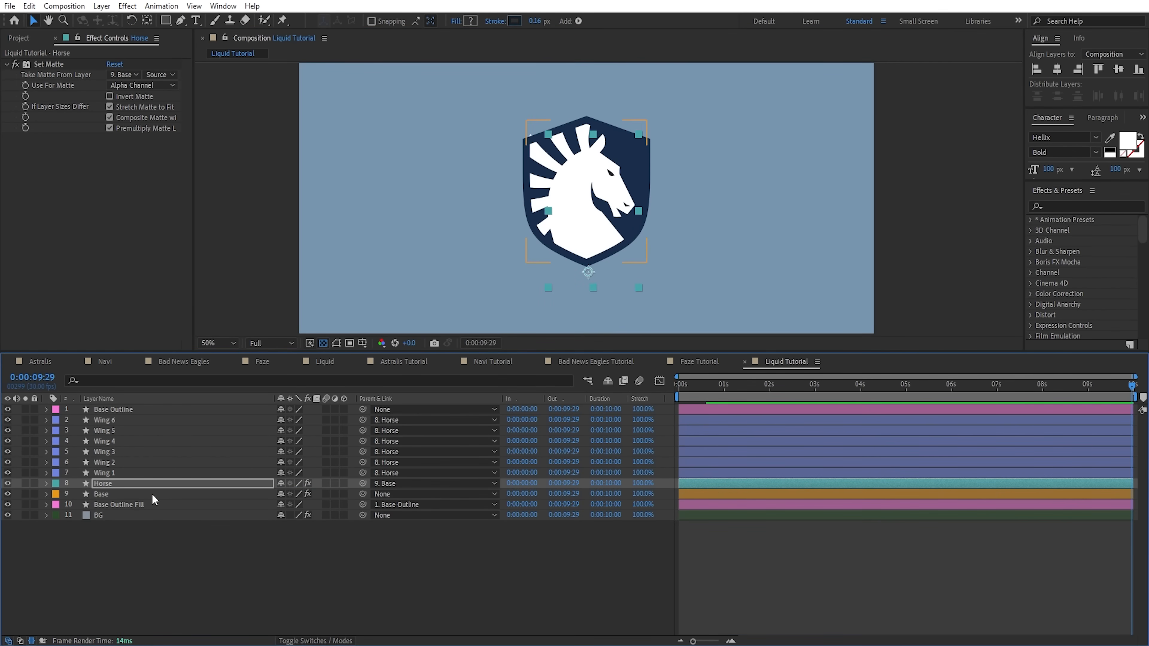
{"action": "left_click", "coordinate": [97, 484]}
{"action": "left_click", "coordinate": [107, 421], "text": "shift"}
{"action": "left_click_drag", "start_coordinate": [7, 423], "coordinate": [7, 483]}
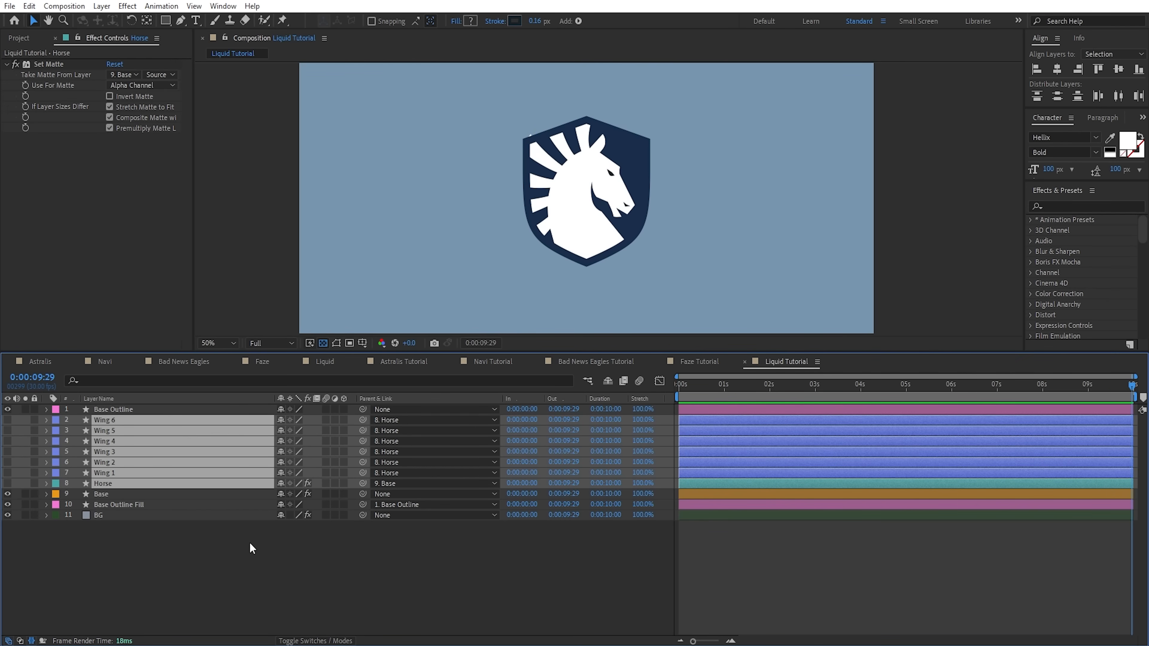
{"action": "left_click", "coordinate": [250, 542]}
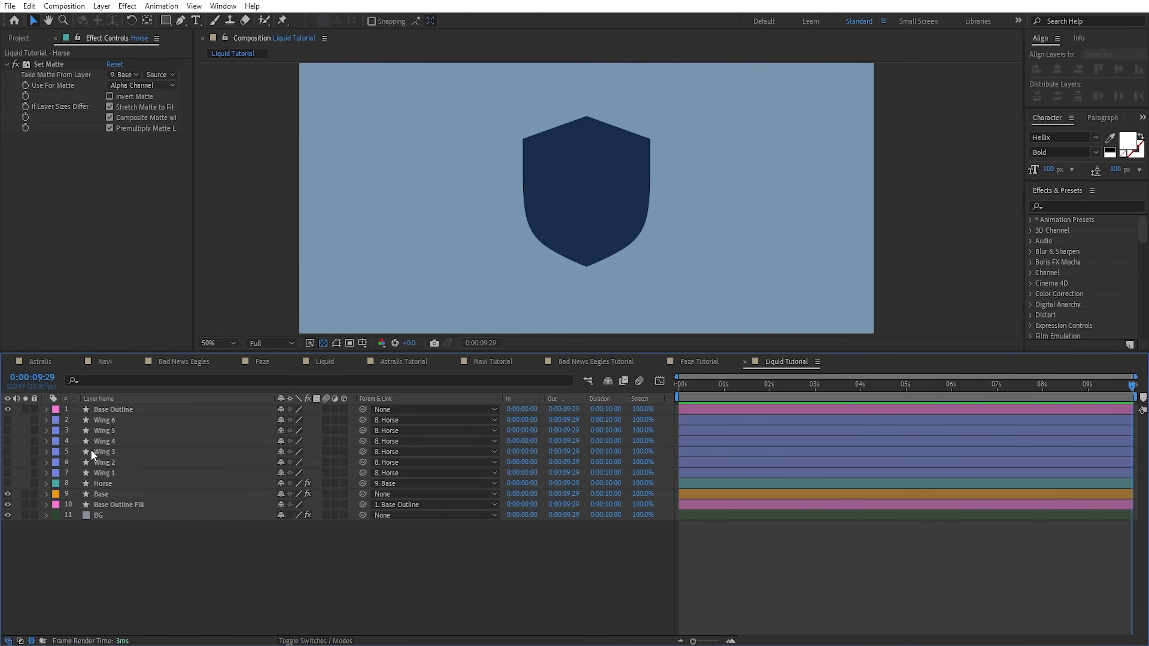
- Add three evenly spaced Scale keyframes to both Base Outline and Base, starting at 0 and including one at 20 frames
{"action": "left_click_drag", "start_coordinate": [751, 385], "coordinate": [647, 401]}
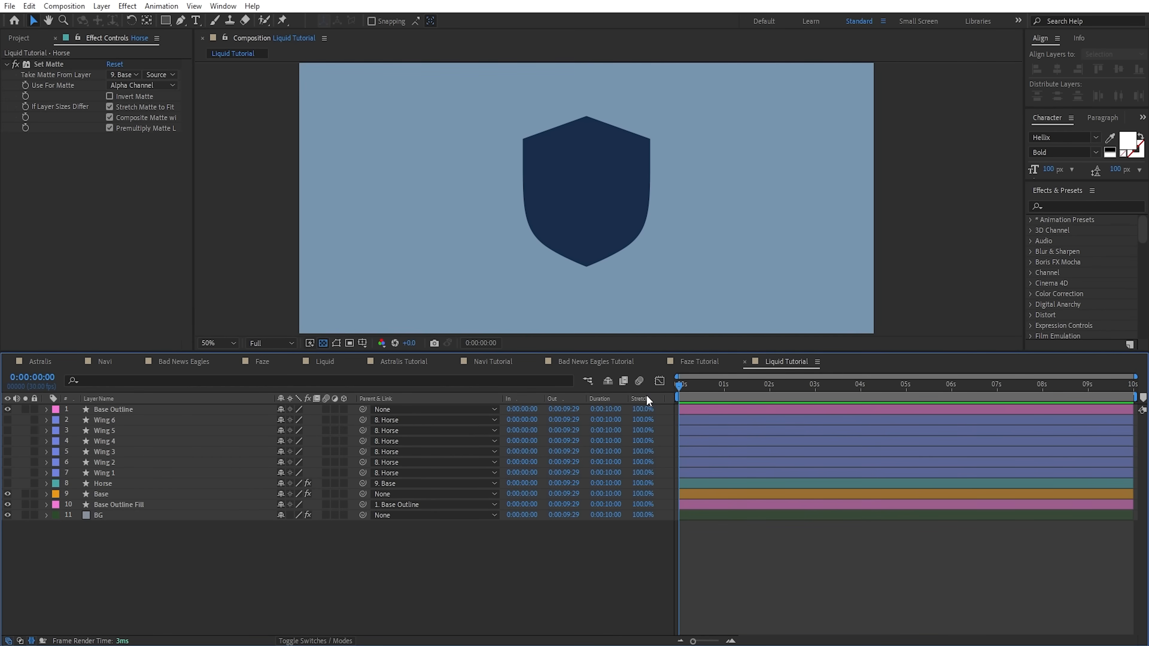
{"action": "left_click", "coordinate": [95, 409]}
{"action": "left_click", "coordinate": [112, 495], "text": "ctrl"}
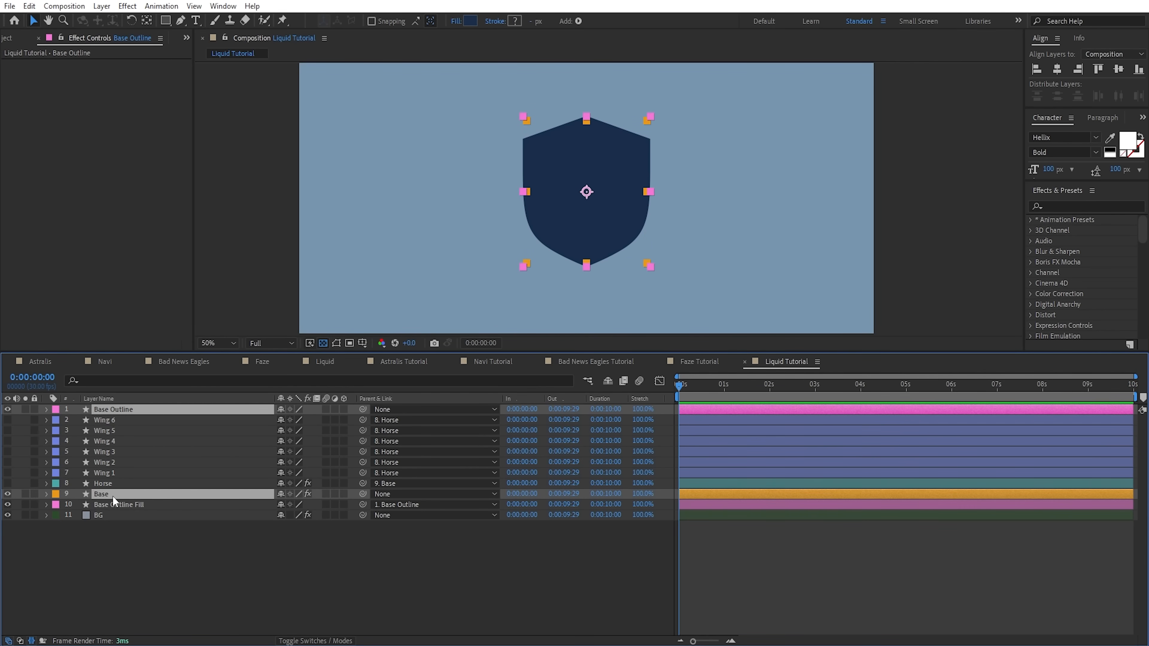
{"action": "key", "text": "s"}
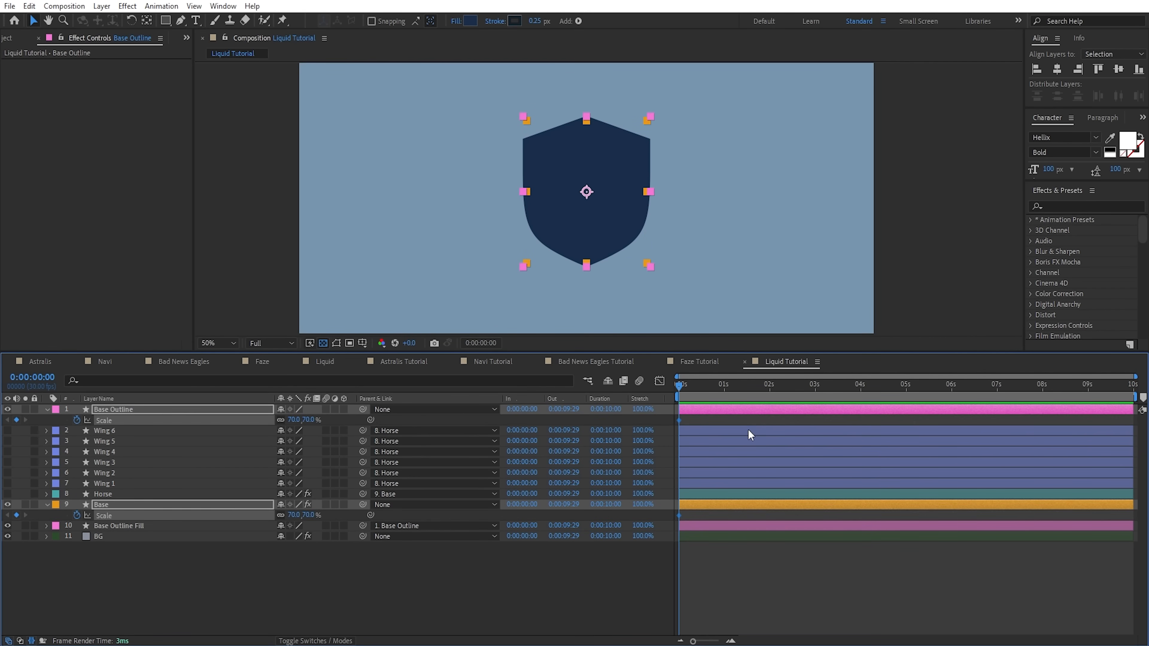
{"action": "key", "text": "space"}
{"action": "key", "text": "F2"}
{"action": "key", "text": "Home"}
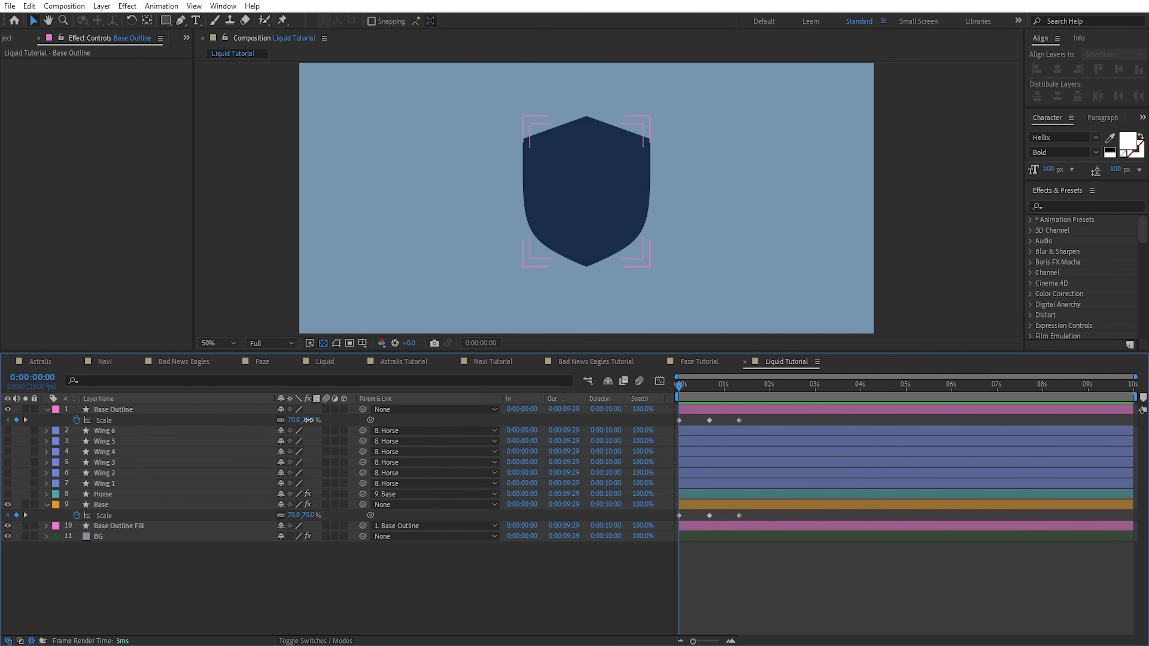
- Set the first Scale keyframe of both Base Outline and Base to 0%
{"action": "left_click", "coordinate": [309, 420]}
{"action": "type", "text": "0"}
{"action": "left_click", "coordinate": [309, 515]}
{"action": "type", "text": "0"}
{"action": "left_click", "coordinate": [691, 420]}
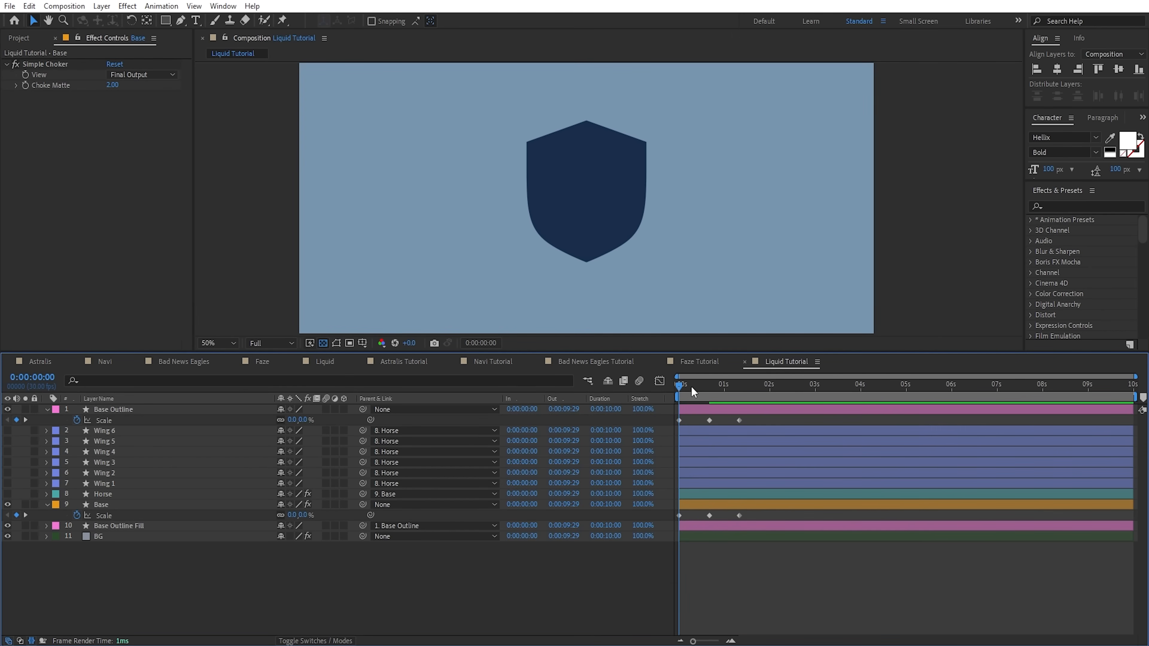
- At 20 frames, set the Scale of Base Outline to 100% and of Base to 80%
{"action": "left_click_drag", "start_coordinate": [691, 386], "coordinate": [711, 387]}
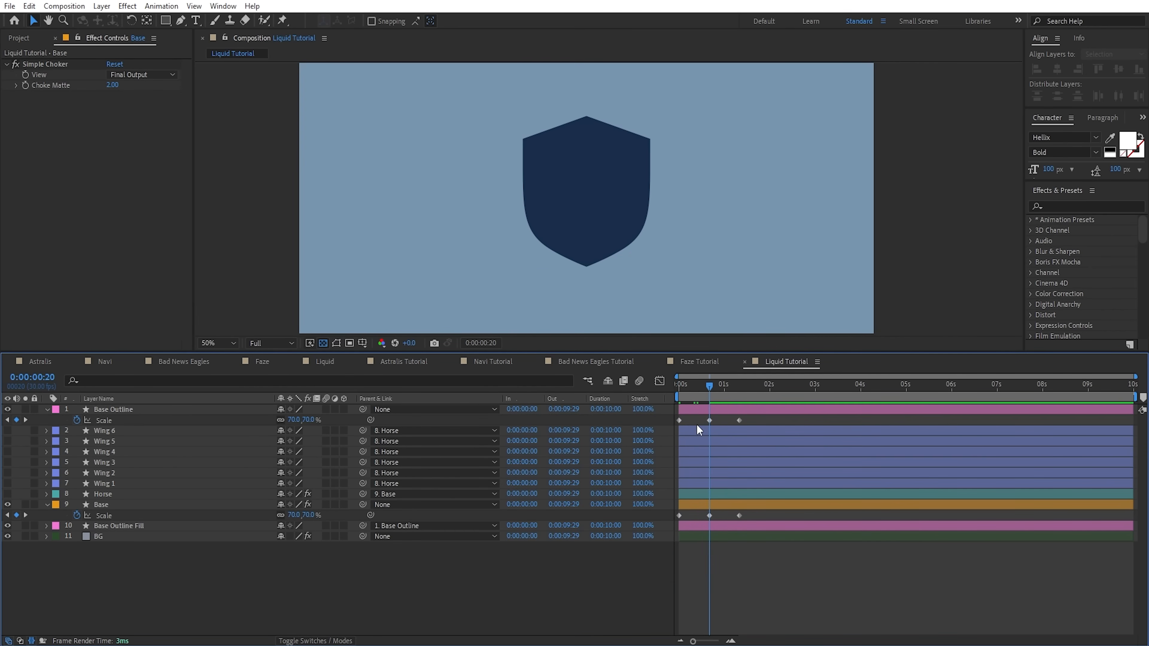
{"action": "left_click", "coordinate": [303, 420]}
{"action": "type", "text": "100"}
{"action": "key", "text": "Return"}
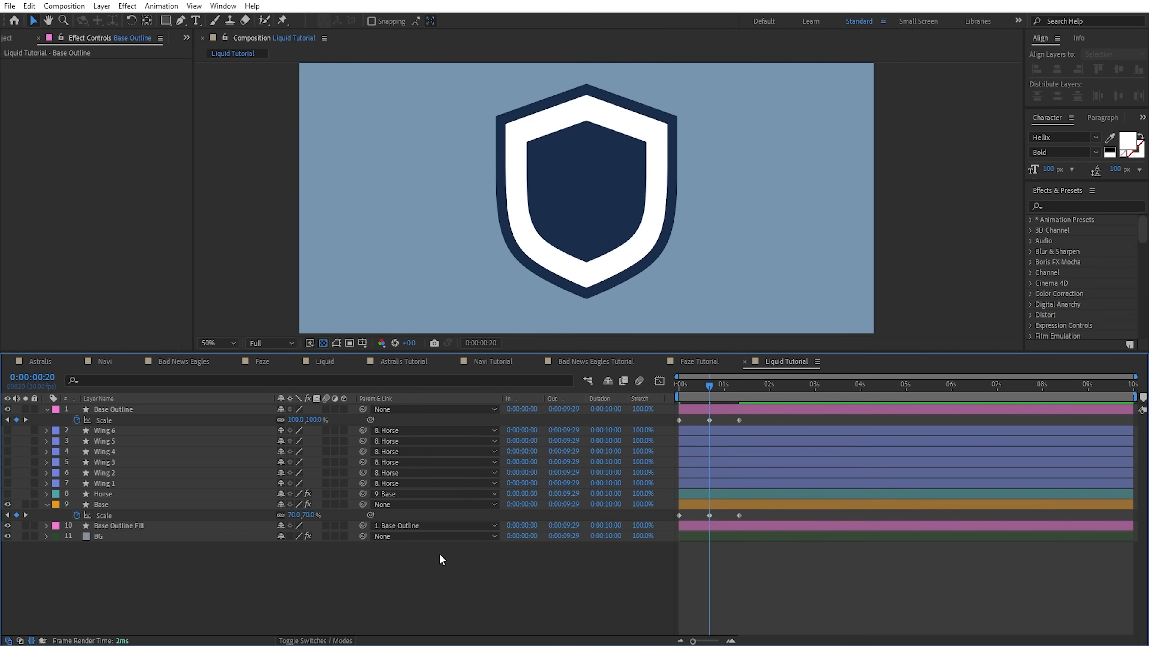
{"action": "left_click", "coordinate": [294, 515]}
{"action": "type", "text": "80"}
{"action": "key", "text": "Return"}
- Set the preview resolution to Quarter and play back the shield's scale animation
{"action": "left_click", "coordinate": [270, 343]}
{"action": "left_click", "coordinate": [270, 414]}
{"action": "key", "text": "space"}
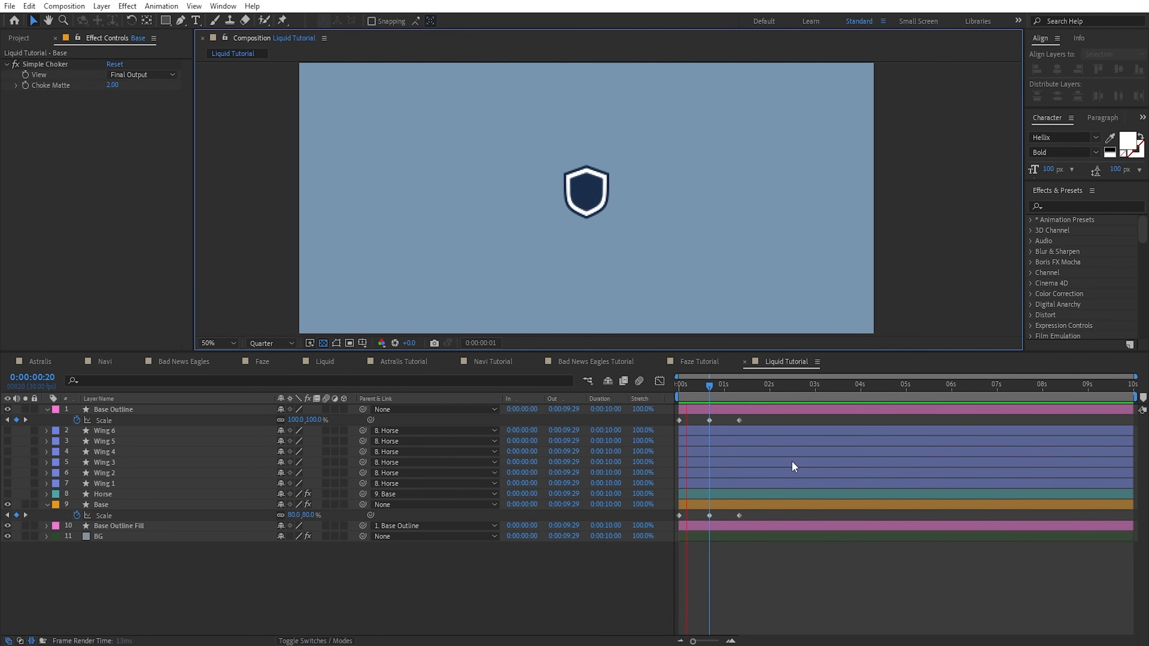
- Apply Easy Ease to all Scale keyframes of Base Outline and Base
{"action": "left_click_drag", "start_coordinate": [688, 393], "coordinate": [708, 393]}
{"action": "key", "text": "Page_Up"}
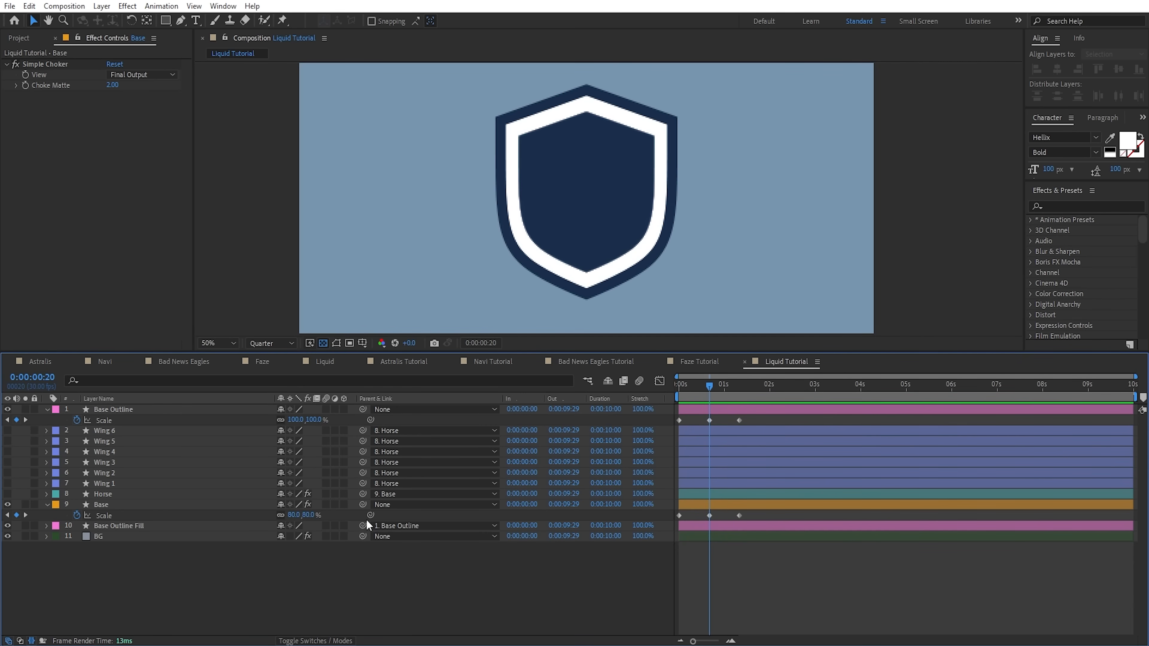
{"action": "left_click", "coordinate": [93, 505]}
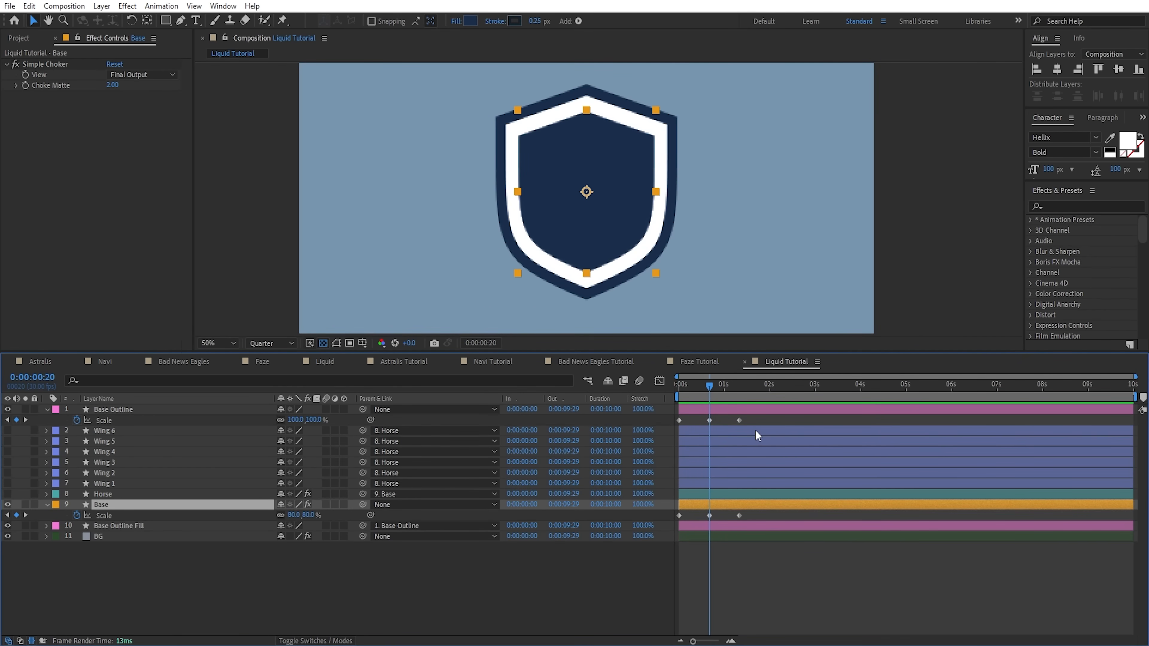
{"action": "left_click_drag", "start_coordinate": [754, 429], "coordinate": [667, 534]}
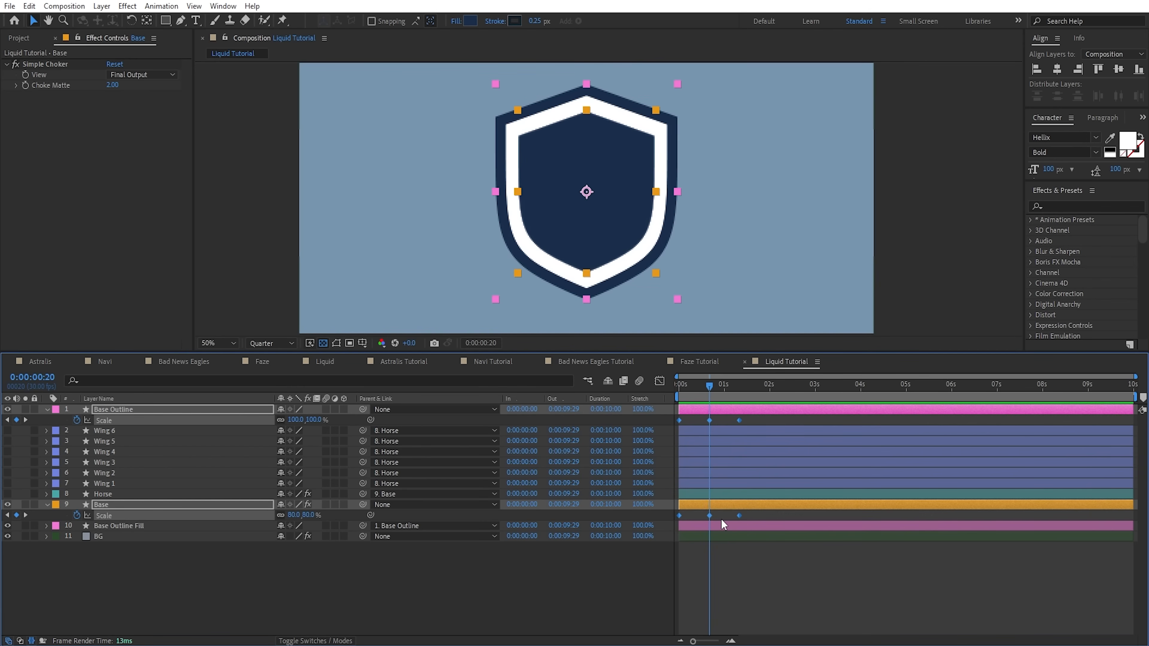
{"action": "key", "text": "F9"}
- Set the incoming velocity influence of the last Scale keyframes of Base Outline and Base to 75%
{"action": "left_click_drag", "start_coordinate": [756, 519], "coordinate": [733, 412]}
{"action": "right_click", "coordinate": [739, 420]}
{"action": "left_click", "coordinate": [790, 560]}
{"action": "left_click", "coordinate": [89, 95]}
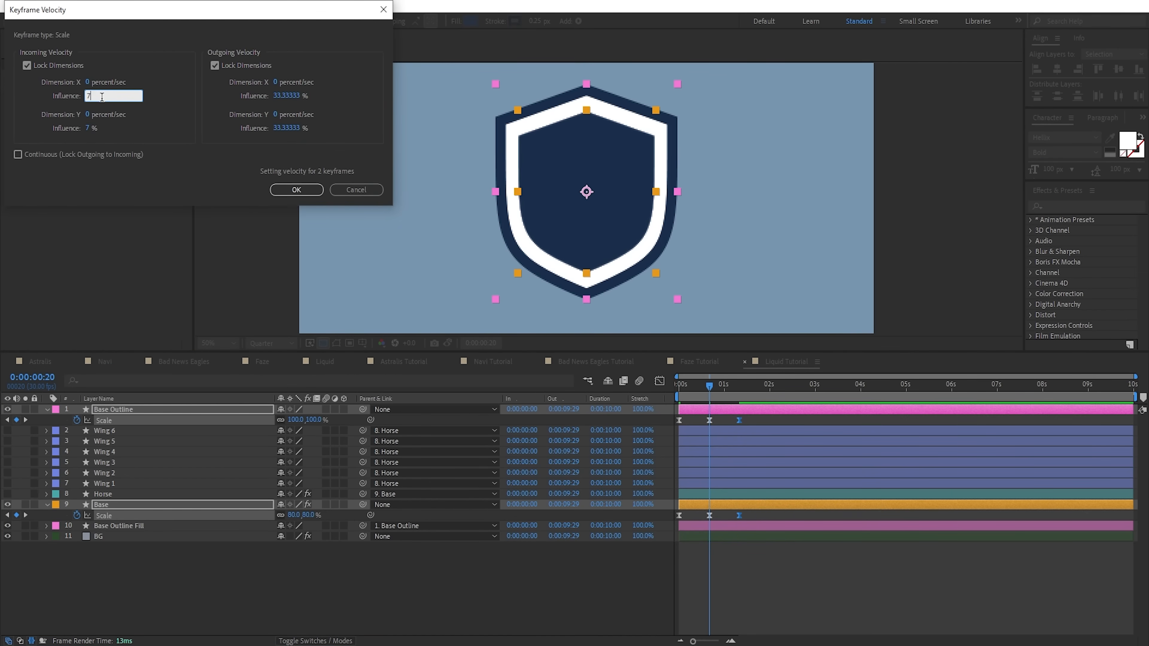
{"action": "type", "text": "75"}
{"action": "left_click", "coordinate": [296, 190]}
- Set the incoming and outgoing velocity influence of the middle Scale keyframes of Base Outline and Base to 50%
{"action": "left_click_drag", "start_coordinate": [713, 420], "coordinate": [697, 527]}
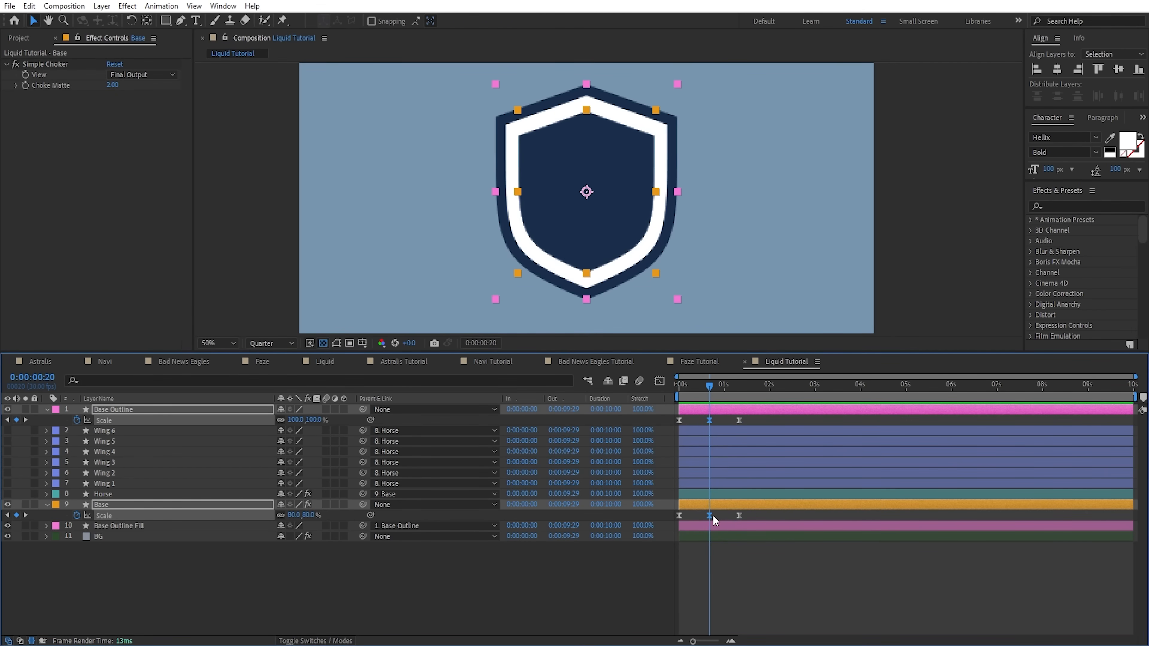
{"action": "right_click", "coordinate": [713, 514]}
{"action": "left_click", "coordinate": [732, 496]}
{"action": "left_click", "coordinate": [112, 96]}
{"action": "type", "text": "75"}
{"action": "left_click", "coordinate": [276, 96]}
{"action": "type", "text": "75"}
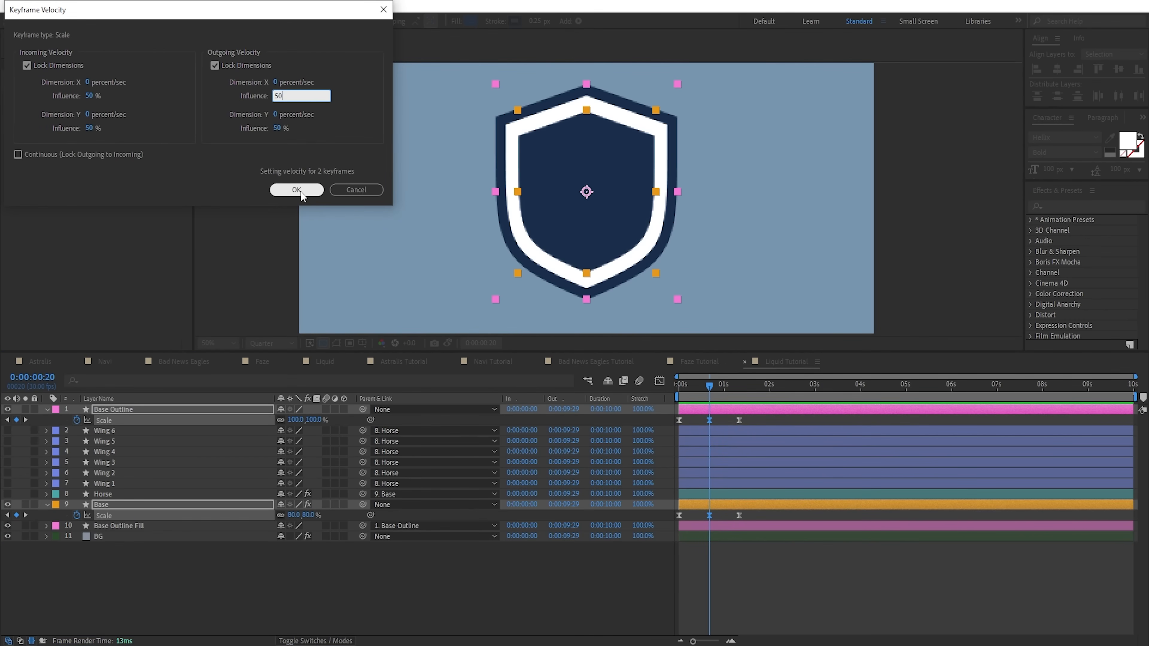
{"action": "left_click", "coordinate": [299, 190]}
- Move Base Outline's second and third Scale keyframes five frames earlier and preview the offset shield animation
{"action": "left_click_drag", "start_coordinate": [752, 417], "coordinate": [701, 431]}
{"action": "left_click", "coordinate": [736, 384]}
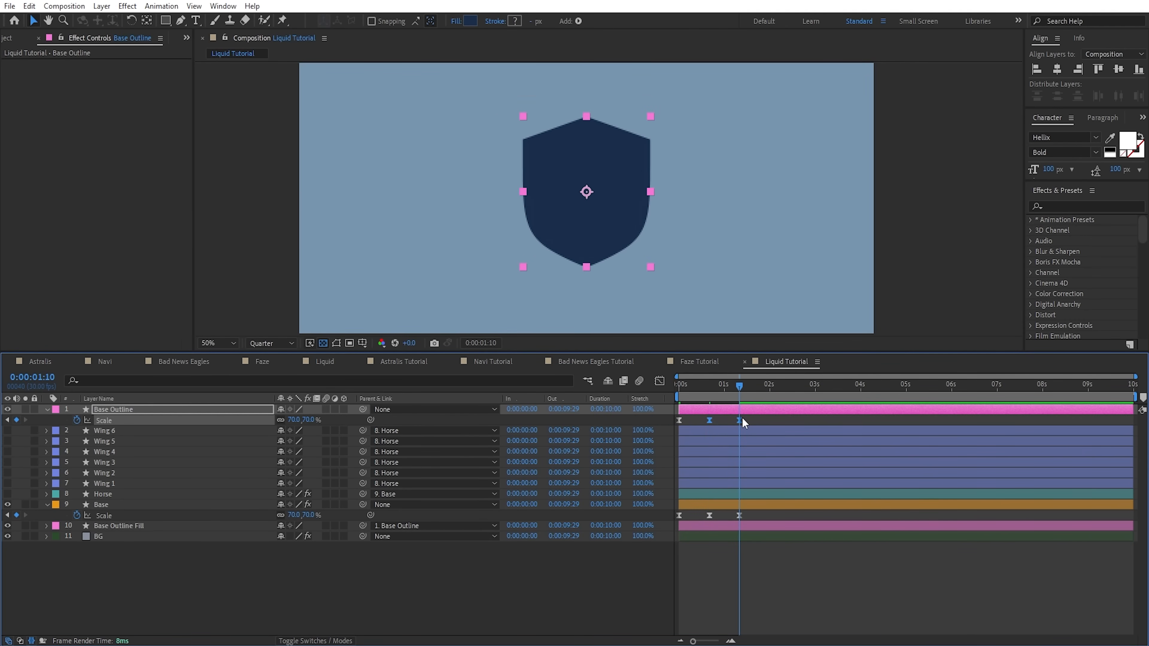
{"action": "left_click_drag", "start_coordinate": [740, 421], "coordinate": [733, 423]}
{"action": "key", "text": "space"}
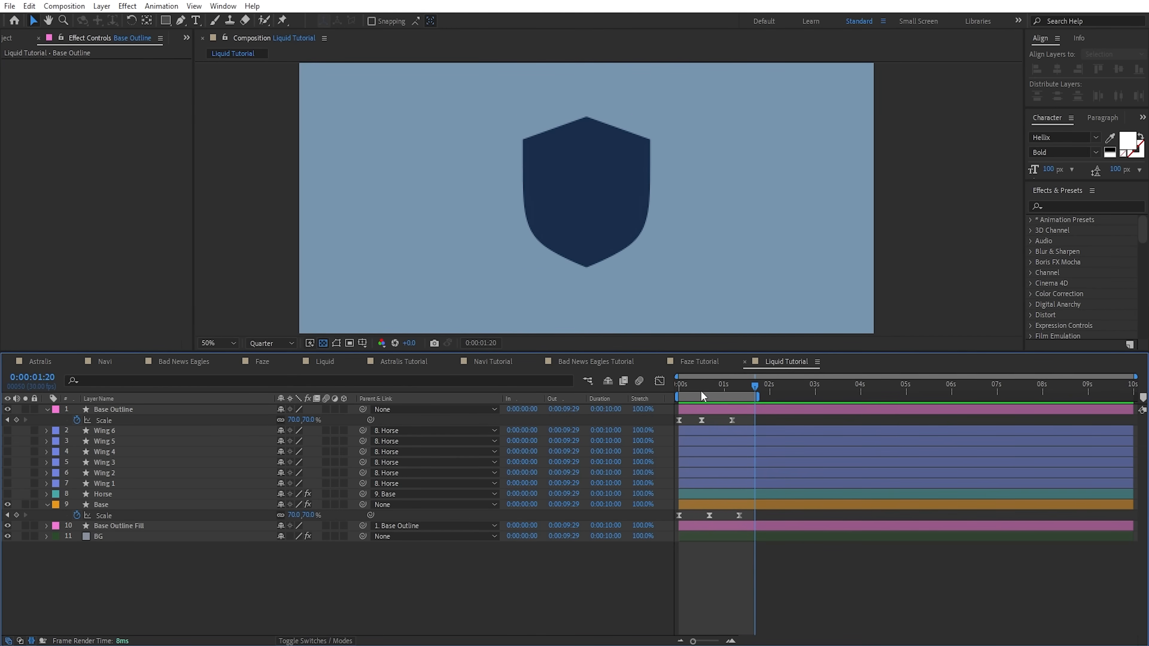
{"action": "left_click_drag", "start_coordinate": [701, 395], "coordinate": [771, 409]}
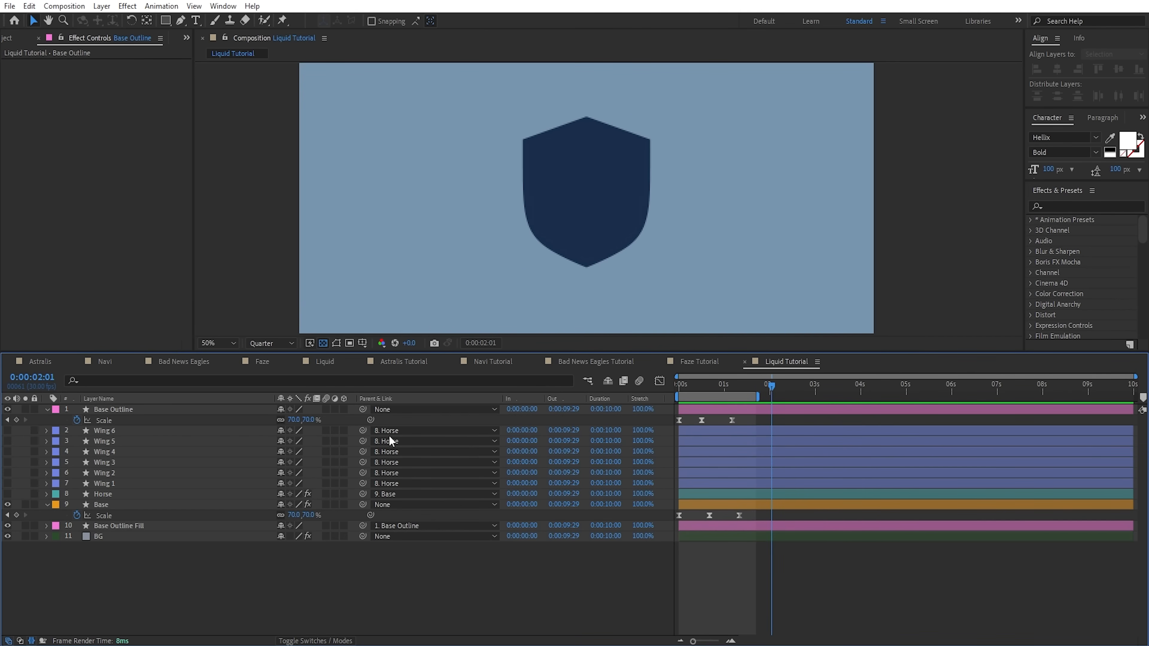
- Add a null object and rename it Bounce
{"action": "left_click", "coordinate": [101, 409]}
{"action": "left_click", "coordinate": [124, 505]}
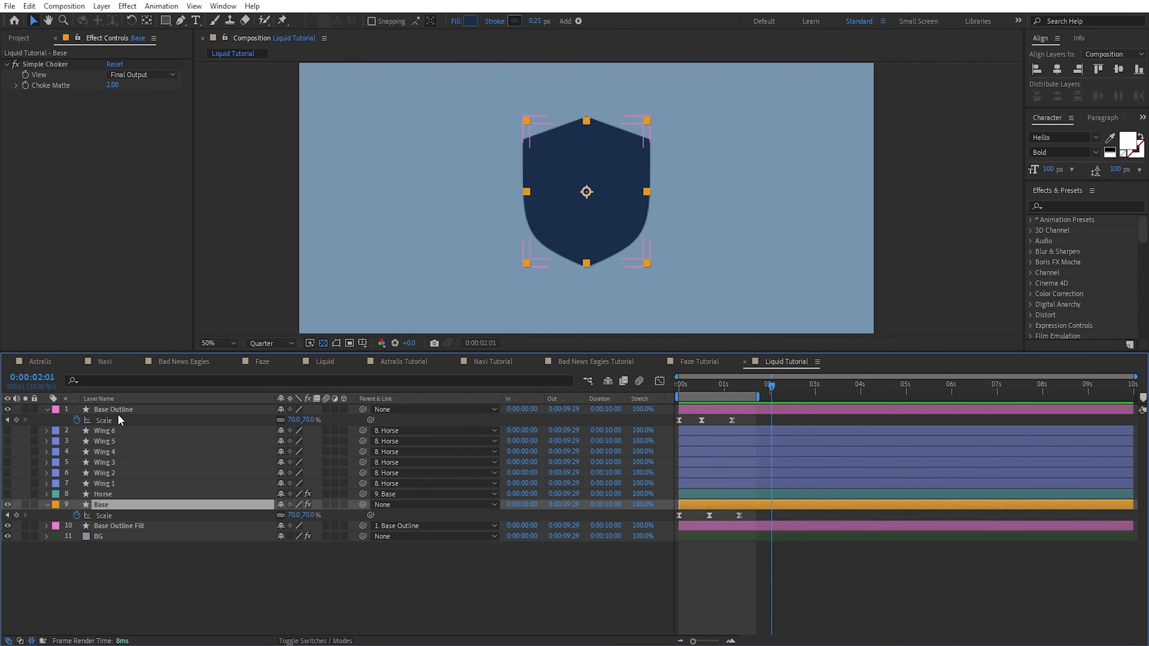
{"action": "left_click", "coordinate": [290, 555]}
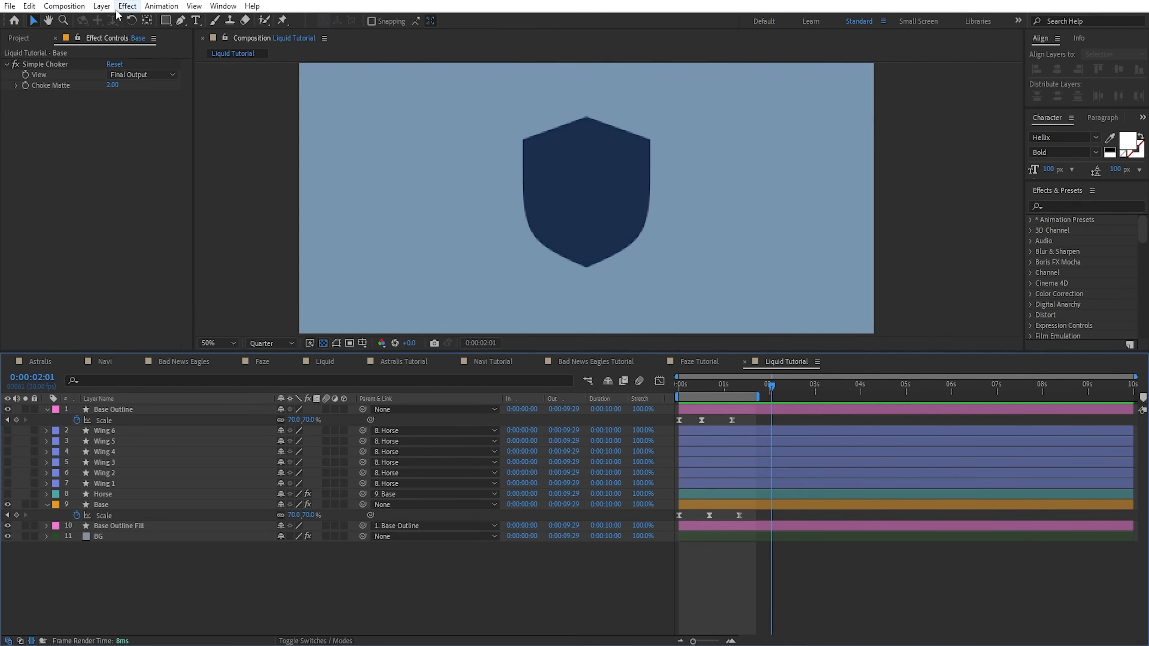
{"action": "left_click", "coordinate": [101, 6]}
{"action": "mouse_move", "coordinate": [116, 19]}
{"action": "left_click", "coordinate": [316, 75]}
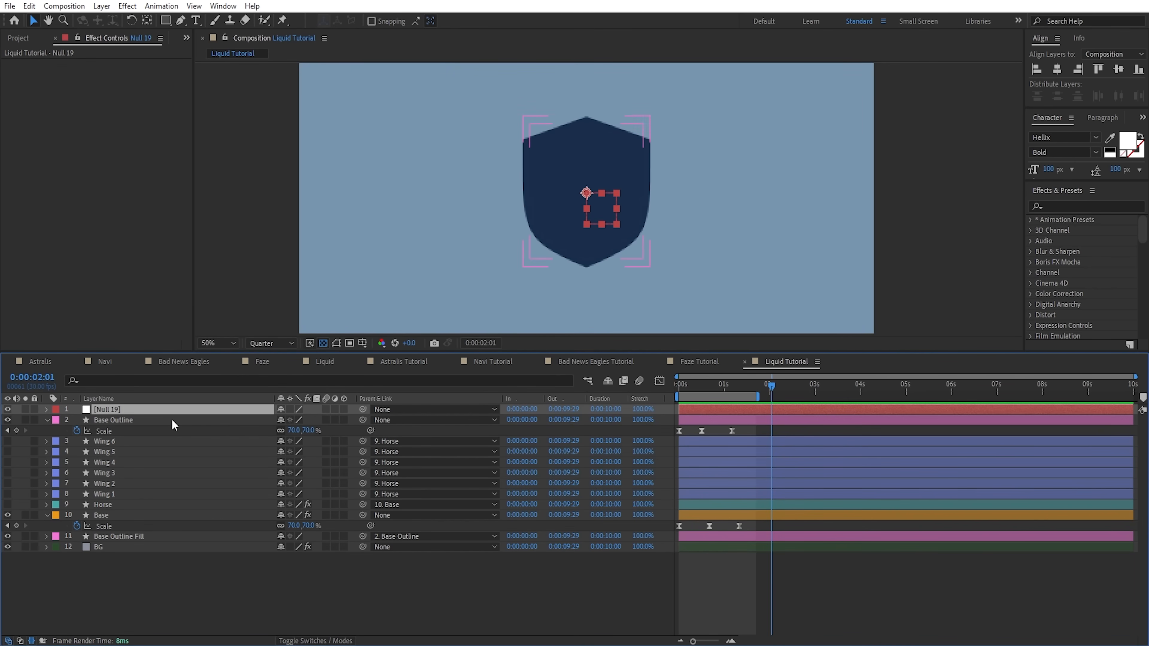
{"action": "key", "text": "Return"}
{"action": "type", "text": "Bounce"}
{"action": "key", "text": "Return"}
- Parent the Base Outline and Base layers to the Bounce null
{"action": "left_click", "coordinate": [171, 420]}
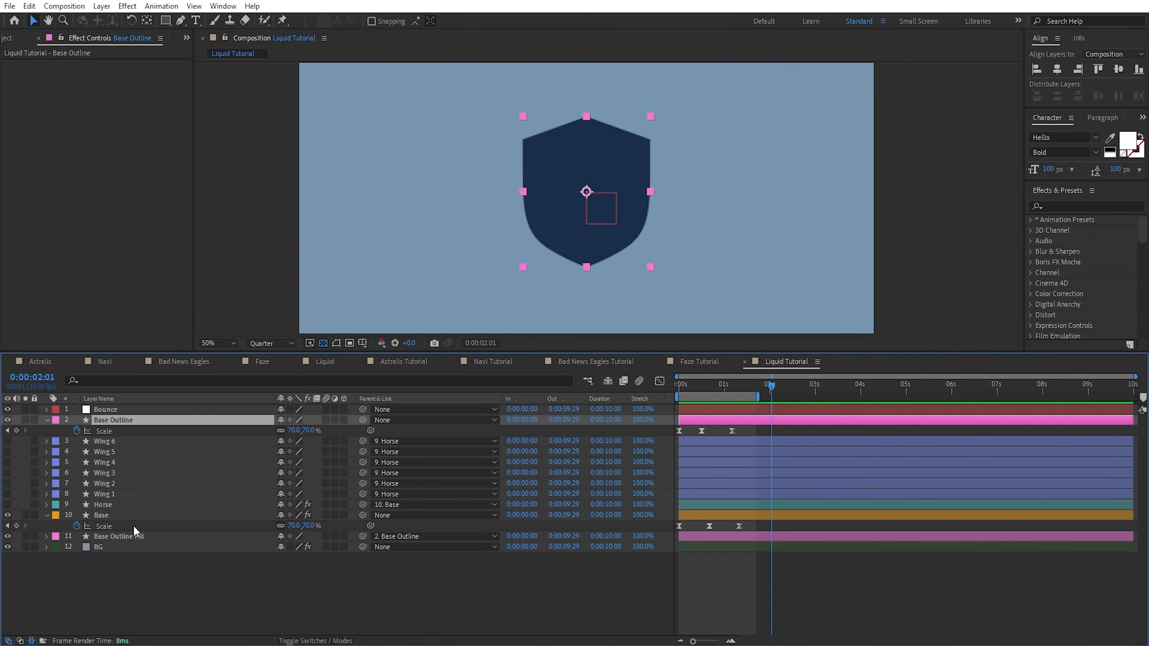
{"action": "left_click", "coordinate": [132, 515], "text": "ctrl"}
{"action": "left_click_drag", "start_coordinate": [363, 419], "coordinate": [145, 411]}
- Add Scale keyframes to Bounce at 25 frames, 1:05 and 1:25, and extend the work area to about 4 seconds
{"action": "left_click", "coordinate": [145, 412]}
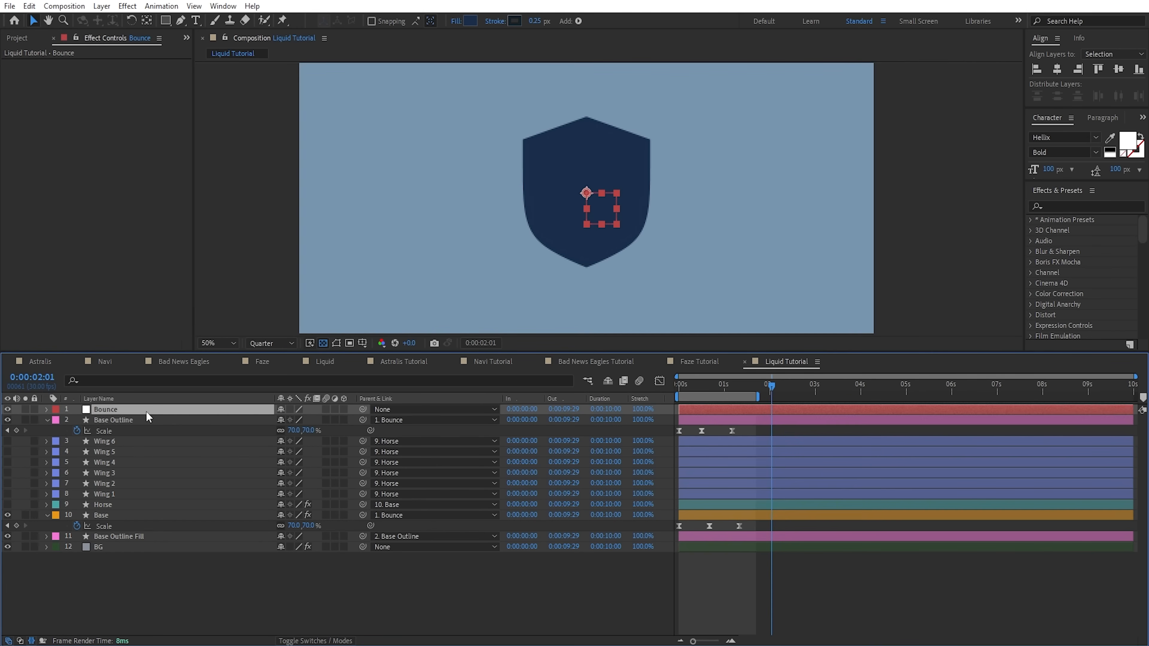
{"action": "key", "text": "s"}
{"action": "left_click_drag", "start_coordinate": [730, 387], "coordinate": [716, 389]}
{"action": "left_click", "coordinate": [77, 420]}
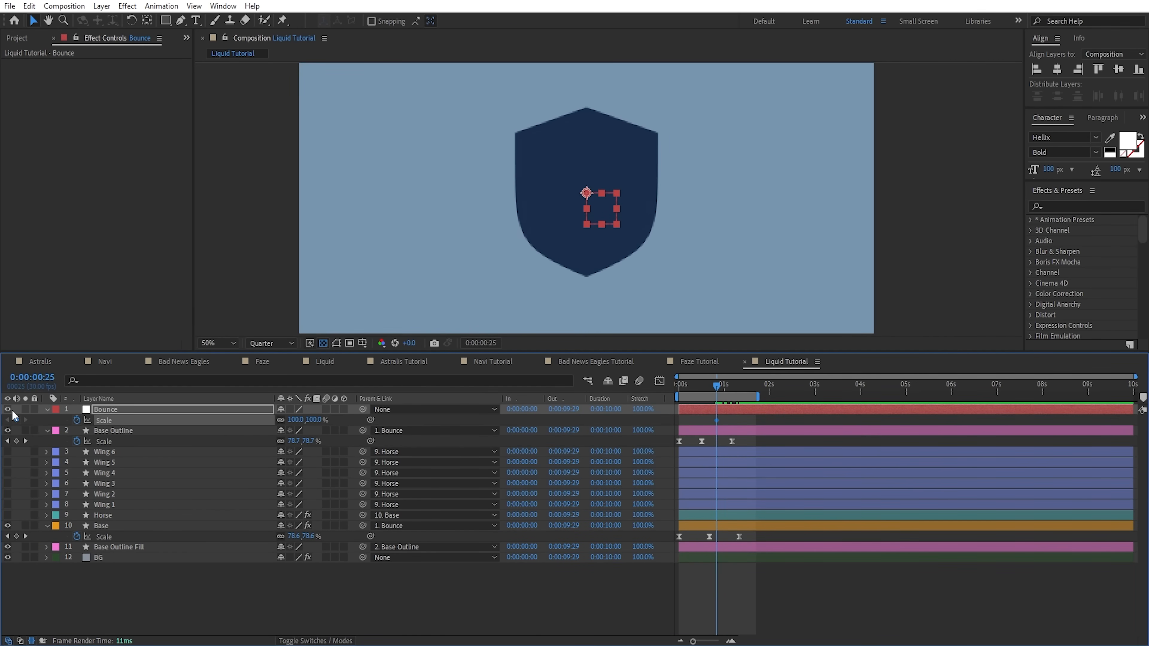
{"action": "key", "text": "k"}
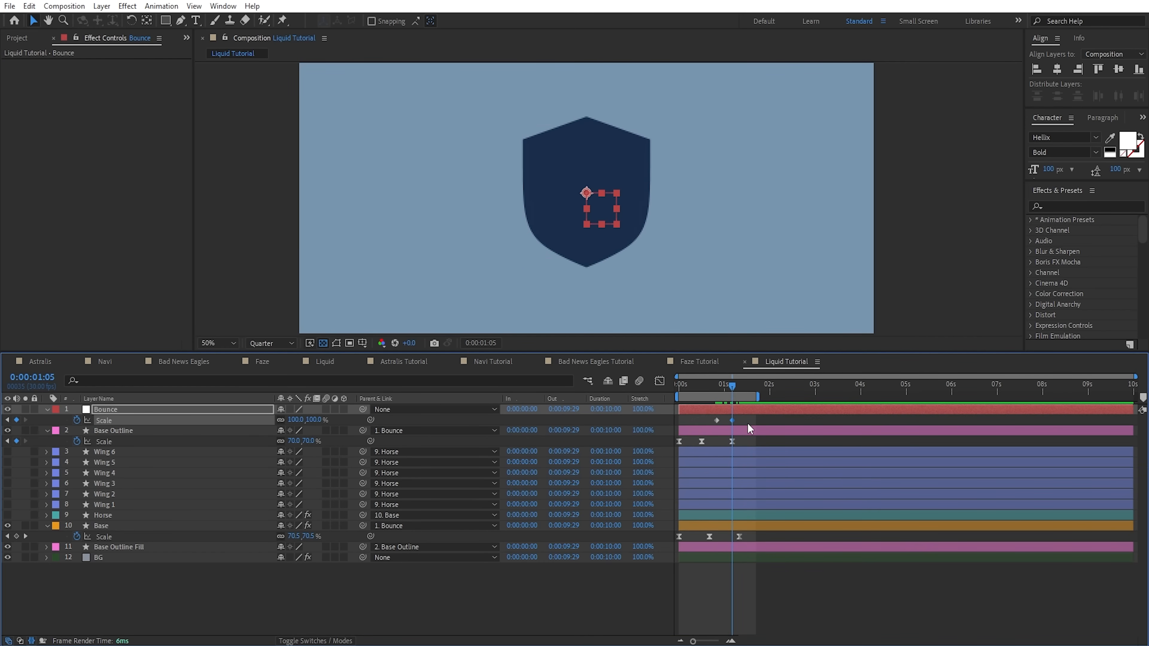
{"action": "key", "text": "shift+Page_Down"}
{"action": "key", "text": "shift+Page_Down"}
{"action": "left_click_drag", "start_coordinate": [758, 397], "coordinate": [863, 396]}
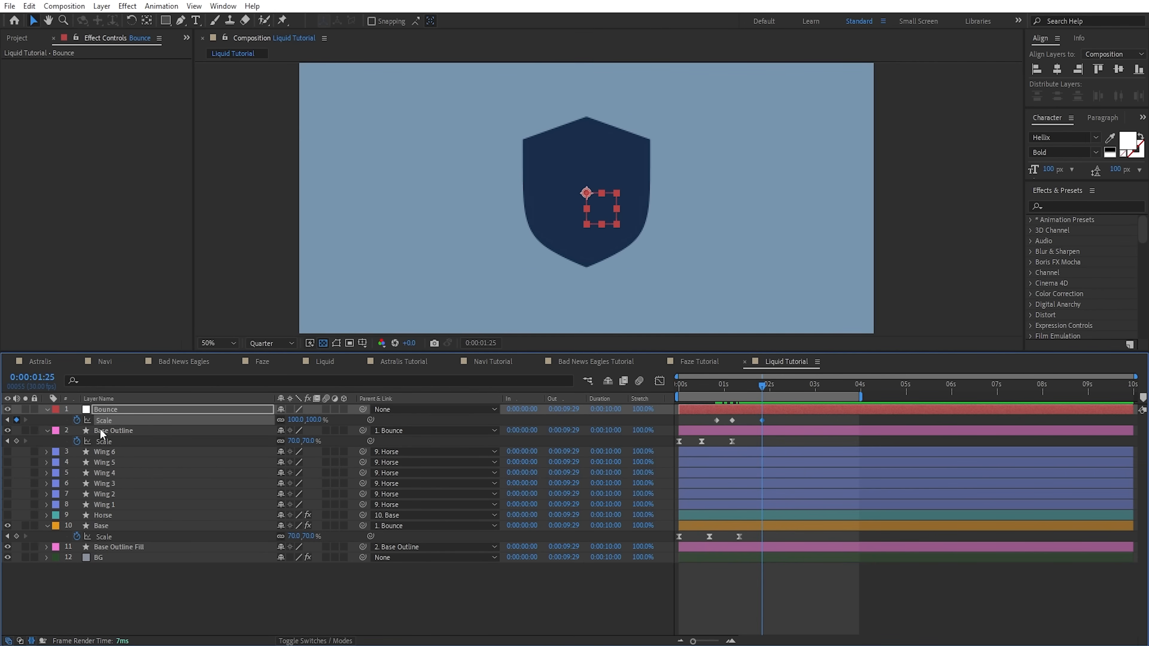
- Set Bounce's Scale to 90% at 1:05
{"action": "left_click", "coordinate": [730, 389]}
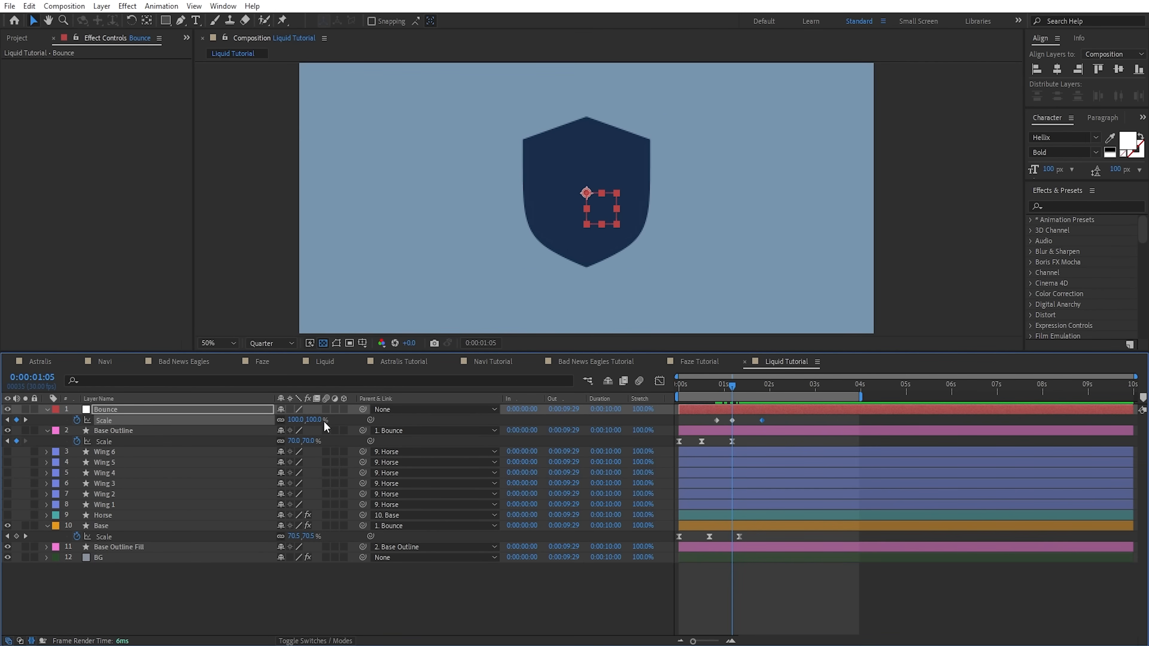
{"action": "left_click_drag", "start_coordinate": [319, 421], "coordinate": [313, 421]}
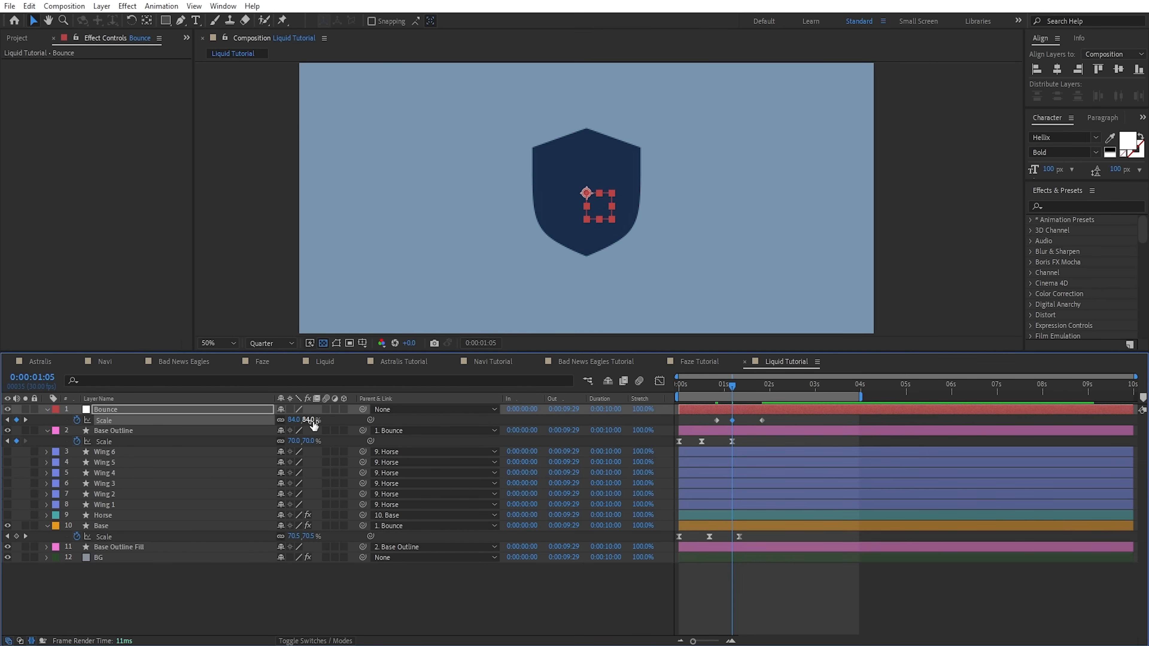
{"action": "left_click", "coordinate": [312, 421]}
{"action": "type", "text": "90"}
{"action": "key", "text": "Return"}
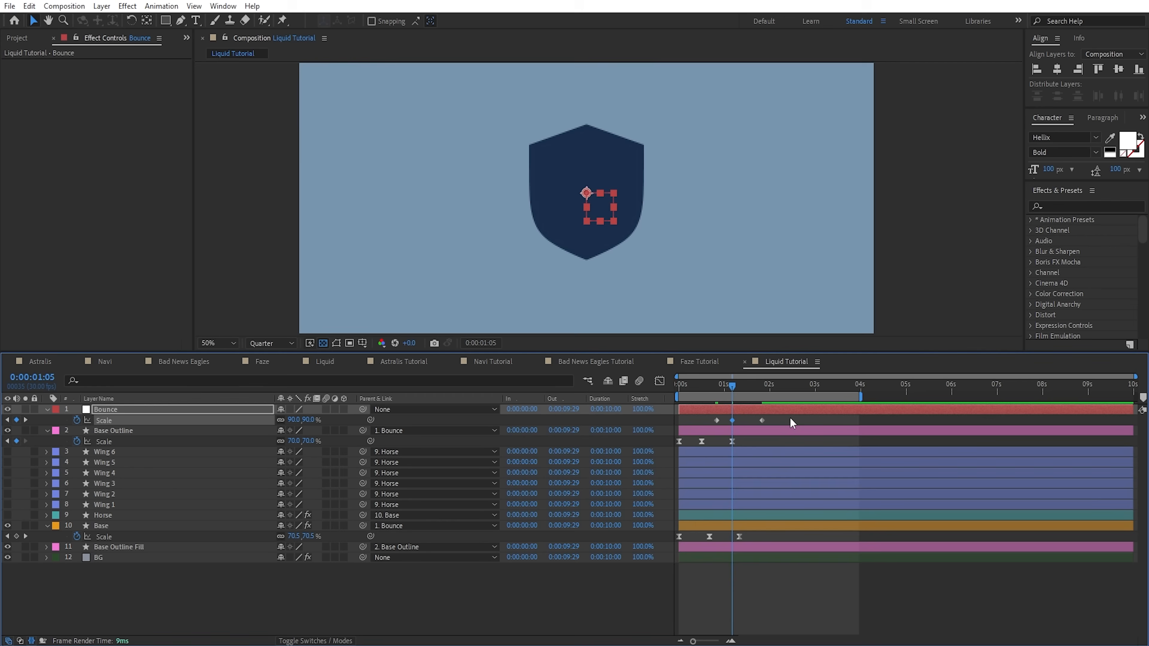
- Apply Easy Ease to Bounce's Scale keyframes and set the middle keyframe's incoming and outgoing influence to 50%
{"action": "left_click_drag", "start_coordinate": [790, 417], "coordinate": [678, 423]}
{"action": "key", "text": "F9"}
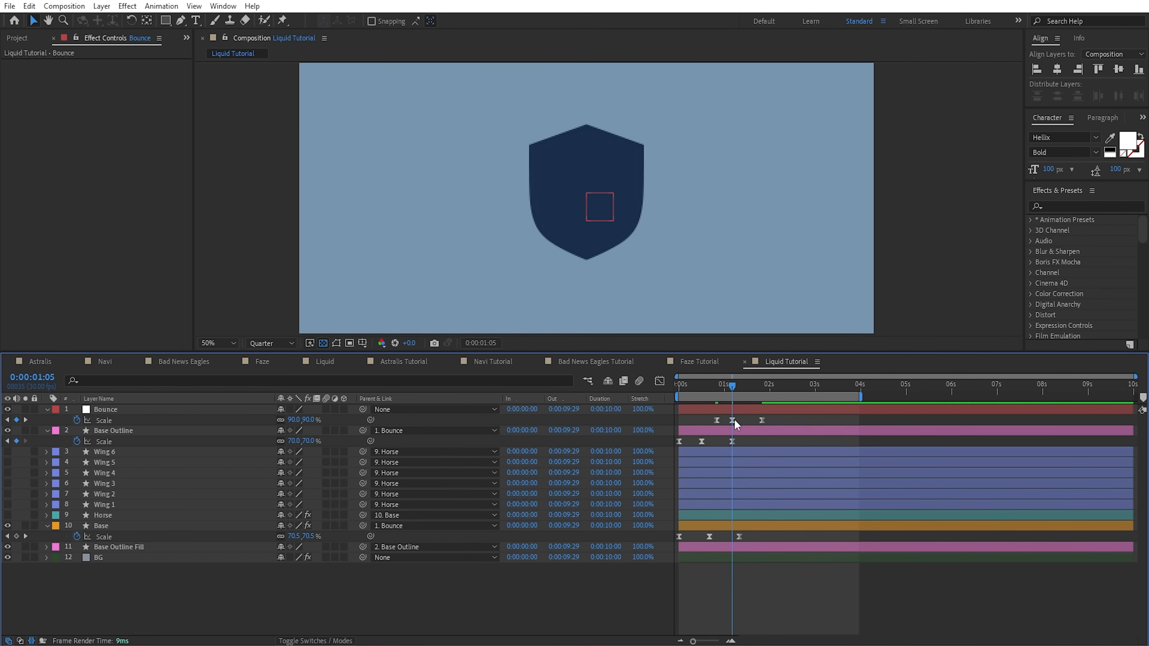
{"action": "right_click", "coordinate": [734, 420]}
{"action": "left_click", "coordinate": [796, 557]}
{"action": "left_click", "coordinate": [90, 95]}
{"action": "left_click", "coordinate": [277, 96]}
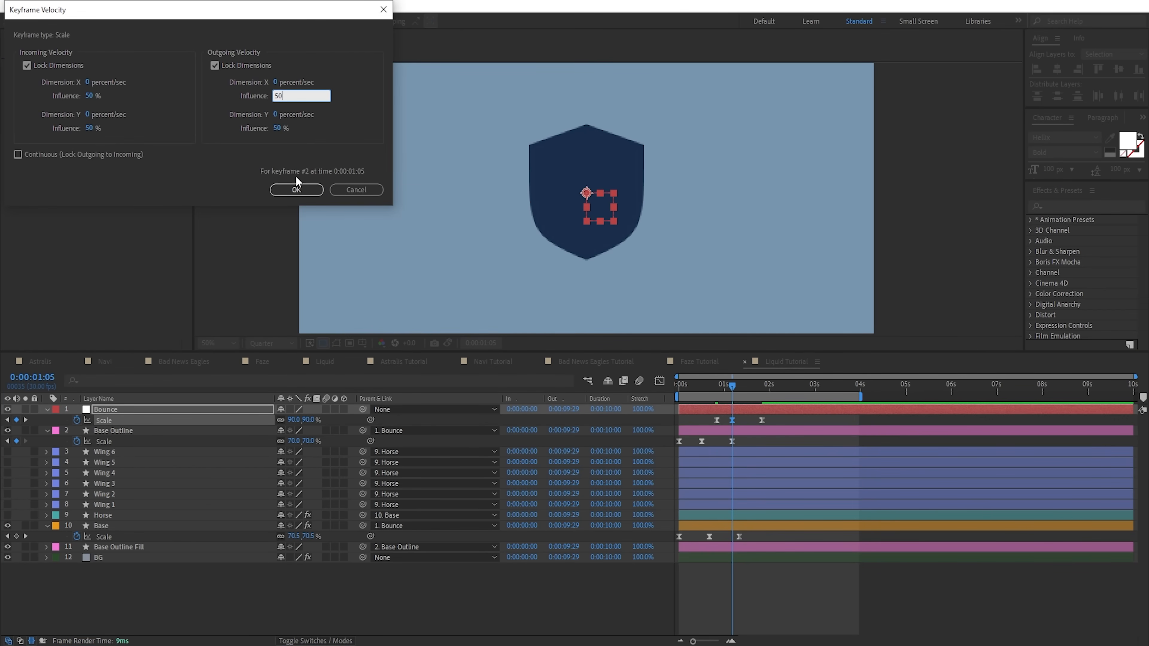
{"action": "left_click", "coordinate": [297, 189]}
- Adjust the incoming velocity influence of Bounce's last Scale keyframe
{"action": "right_click", "coordinate": [762, 420]}
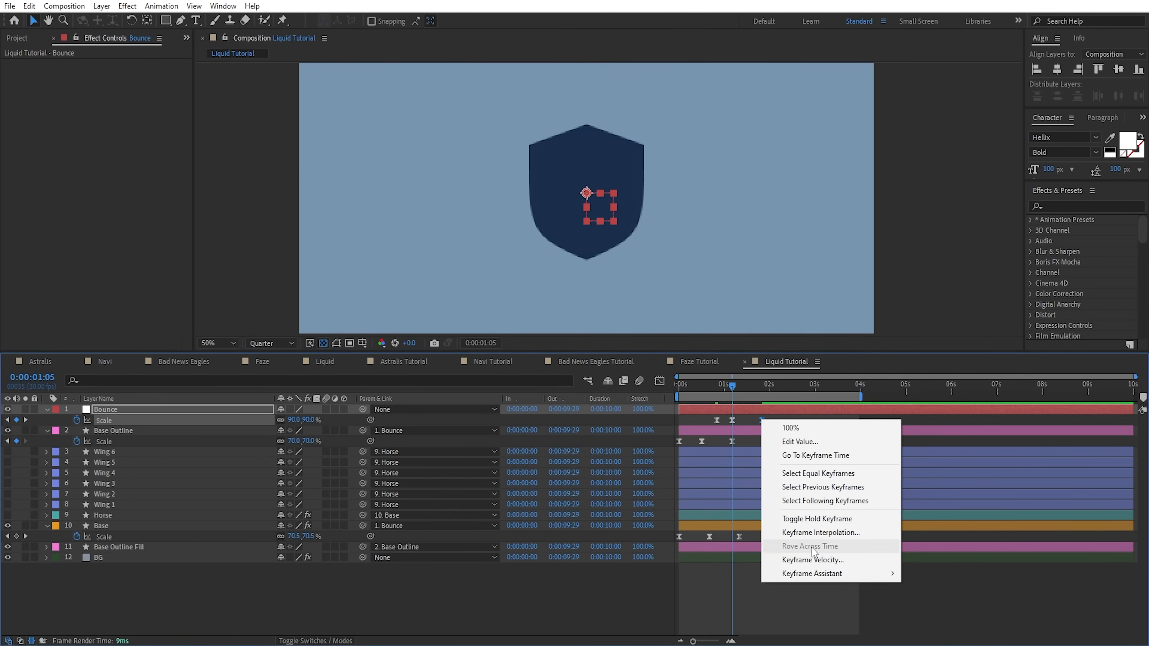
{"action": "left_click", "coordinate": [812, 560]}
{"action": "left_click", "coordinate": [93, 96]}
{"action": "left_click", "coordinate": [296, 189]}
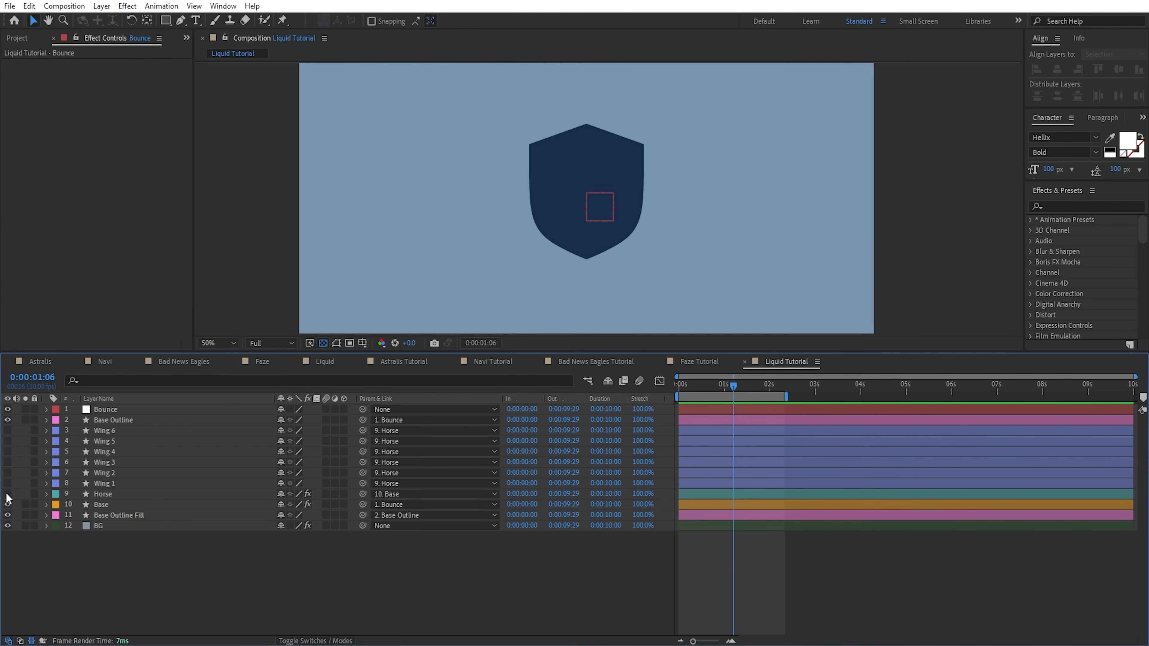
- Make the Horse layer visible and reveal its Position and Rotation properties
{"action": "left_click_drag", "start_coordinate": [8, 495], "coordinate": [7, 505]}
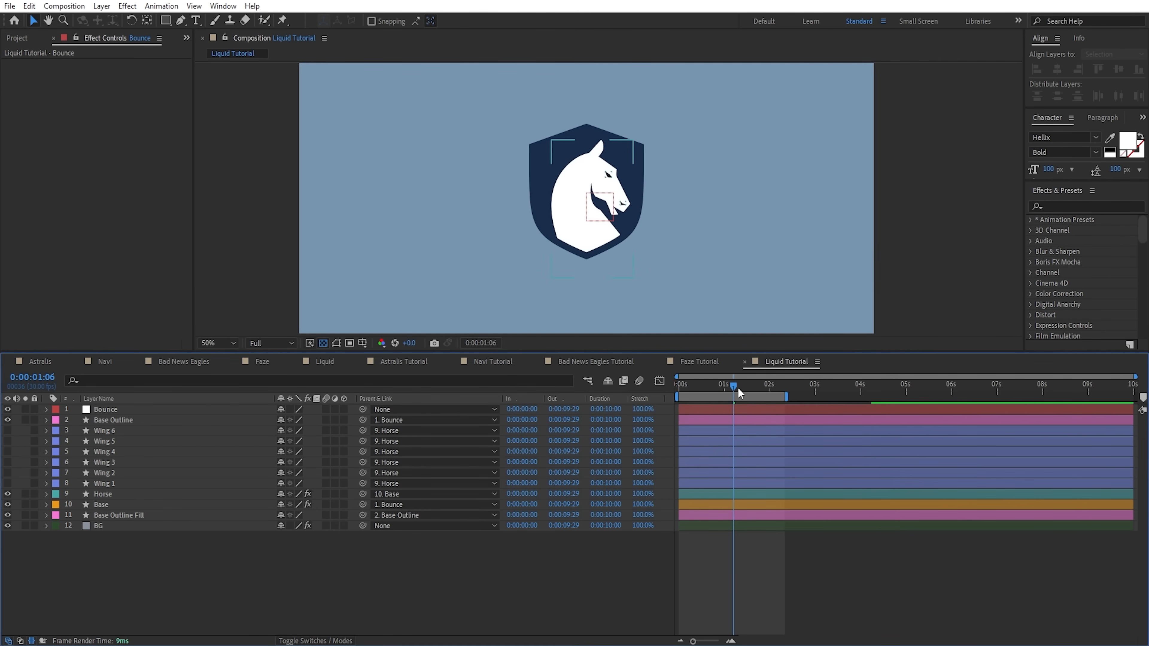
{"action": "left_click", "coordinate": [746, 385]}
{"action": "left_click", "coordinate": [111, 494]}
{"action": "key", "text": "p"}
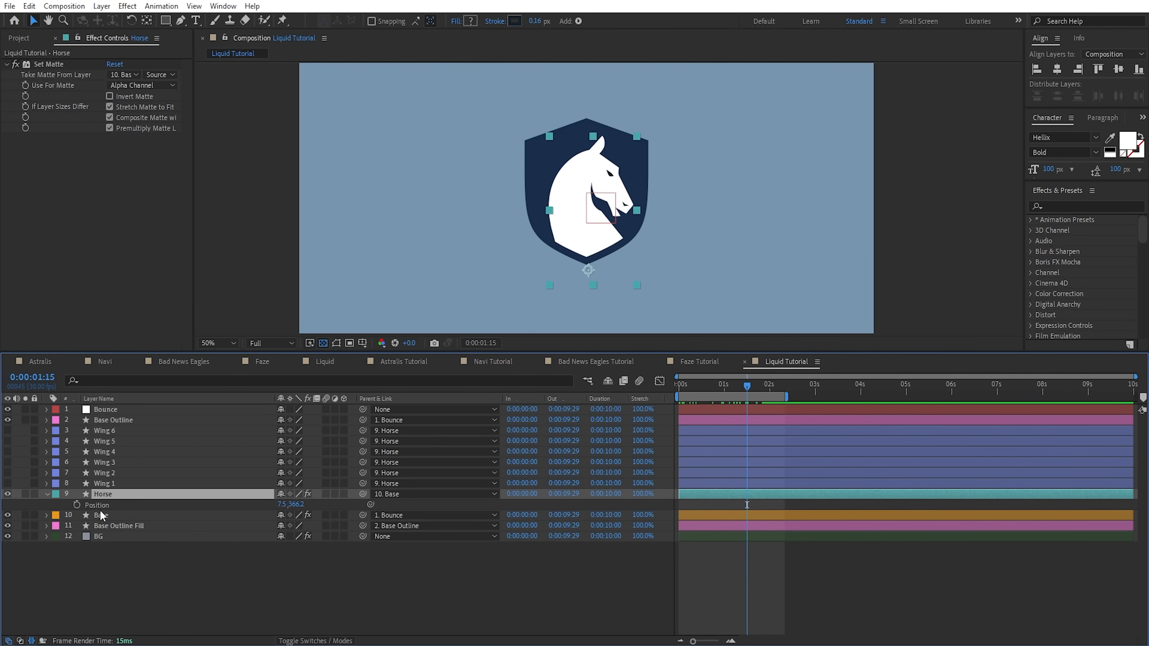
{"action": "key", "text": "shift+r"}
- Keyframe Horse's Position at 15 frames and 1:05, lowering the horse out of the shield to a Y of 1074.4 at 15 frames
{"action": "left_click_drag", "start_coordinate": [725, 385], "coordinate": [704, 397]}
{"action": "key", "text": "alt+shift+p"}
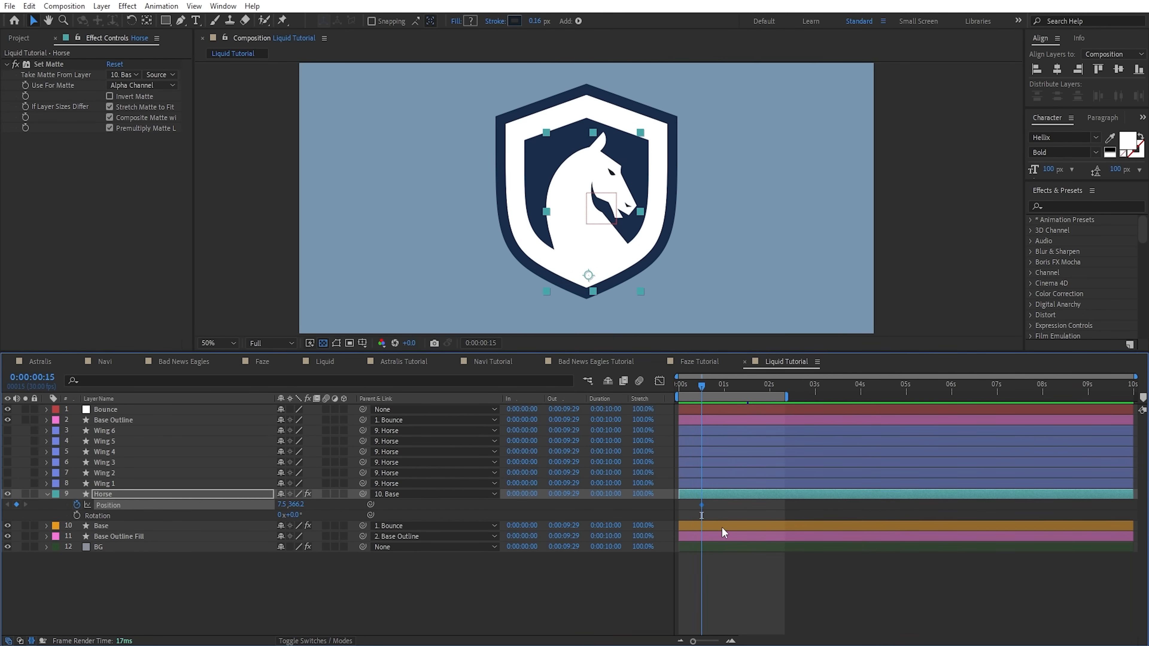
{"action": "key", "text": "space"}
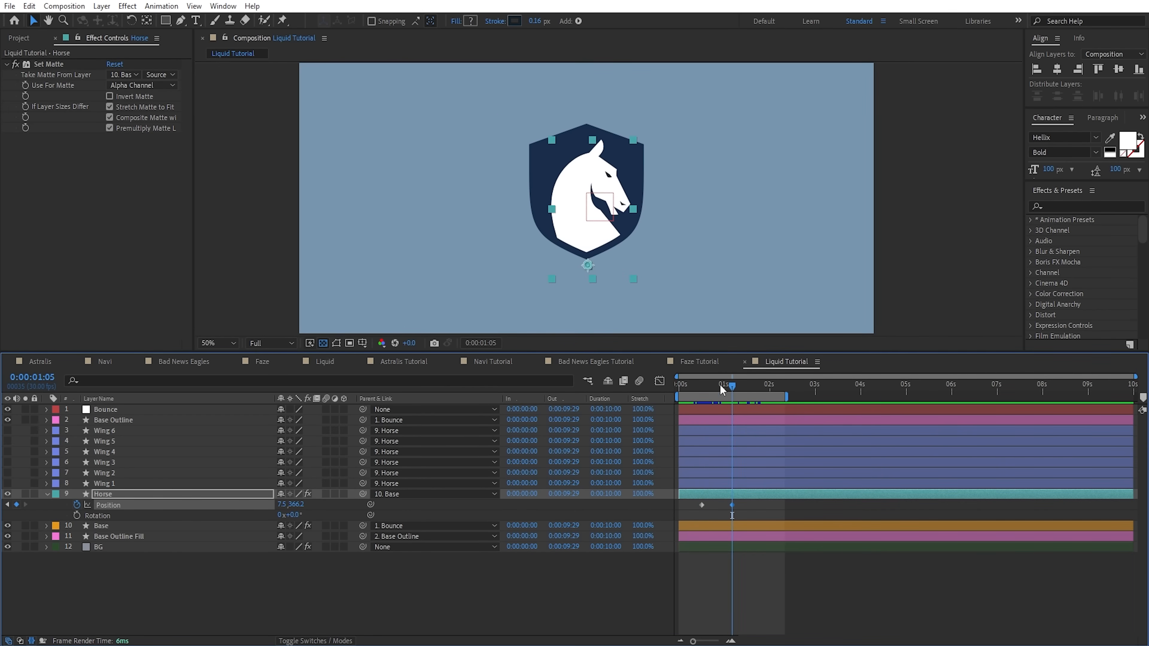
{"action": "left_click", "coordinate": [706, 391]}
{"action": "left_click_drag", "start_coordinate": [597, 183], "coordinate": [600, 316]}
- Apply Easy Ease to Horse's Position keyframes and set the last keyframe's incoming influence to 90%
{"action": "left_click_drag", "start_coordinate": [743, 501], "coordinate": [674, 509]}
{"action": "key", "text": "F9"}
{"action": "left_click", "coordinate": [735, 512]}
{"action": "right_click", "coordinate": [733, 507]}
{"action": "left_click", "coordinate": [783, 485]}
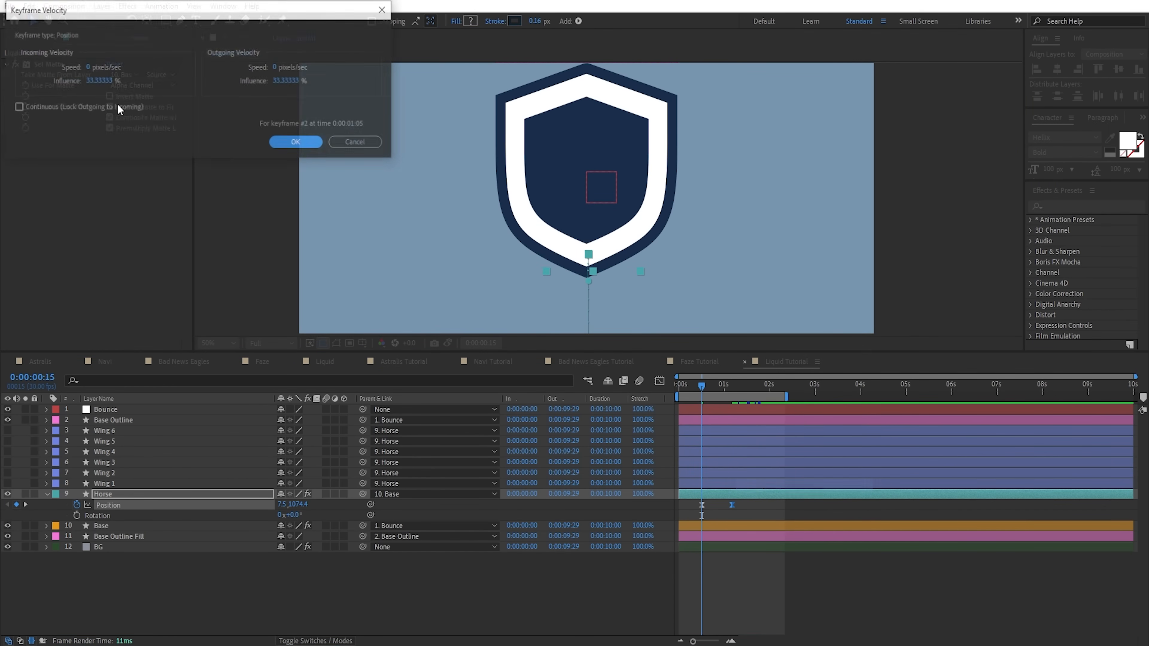
{"action": "left_click", "coordinate": [97, 81]}
{"action": "type", "text": "90"}
{"action": "left_click", "coordinate": [274, 141]}
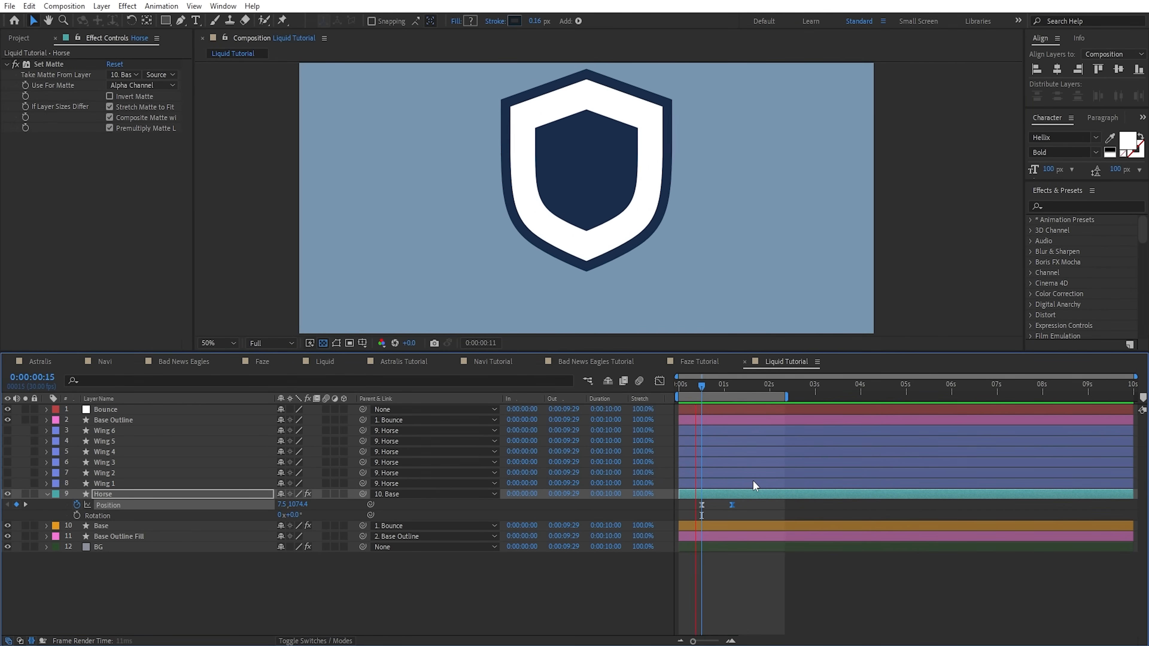
- Add Rotation keyframes to Horse at 15 frames, 25 frames and 1:05, and apply Easy Ease to them
{"action": "left_click", "coordinate": [724, 389]}
{"action": "left_click_drag", "start_coordinate": [724, 392], "coordinate": [728, 398]}
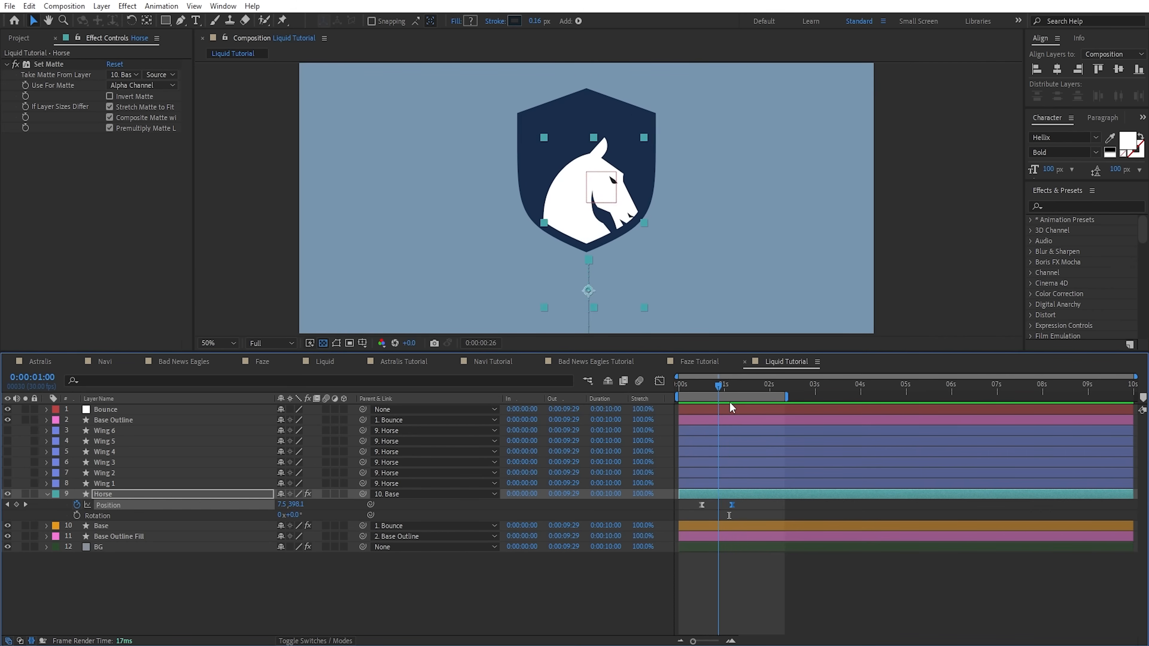
{"action": "left_click", "coordinate": [77, 516]}
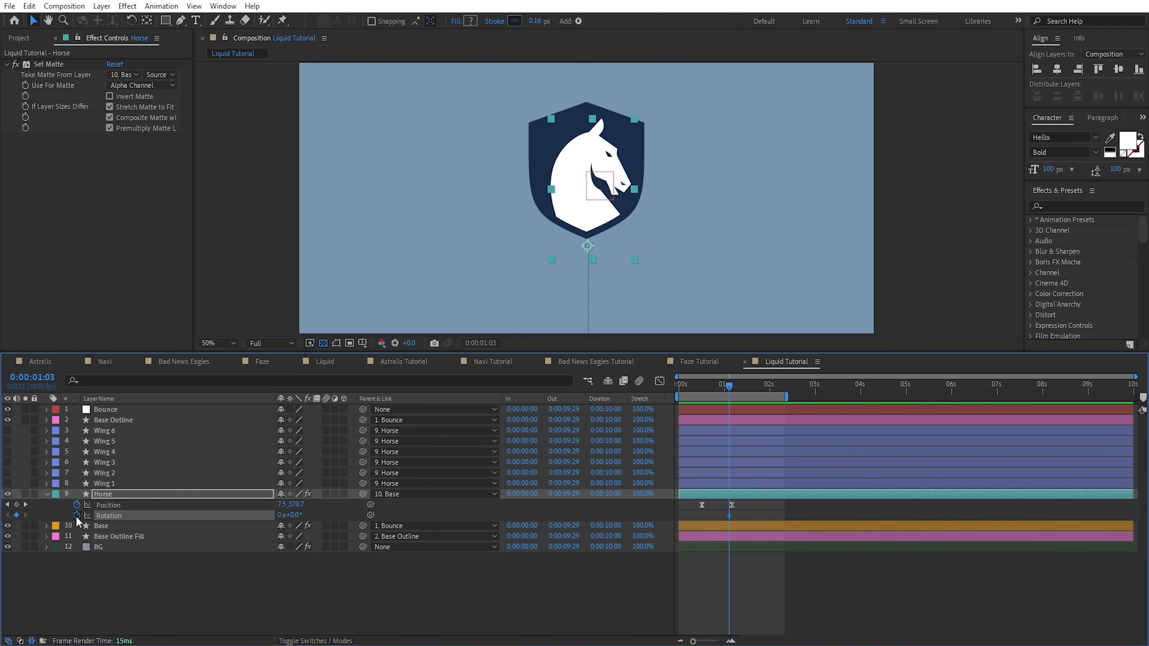
{"action": "left_click_drag", "start_coordinate": [729, 515], "coordinate": [701, 518]}
{"action": "left_click", "coordinate": [733, 387]}
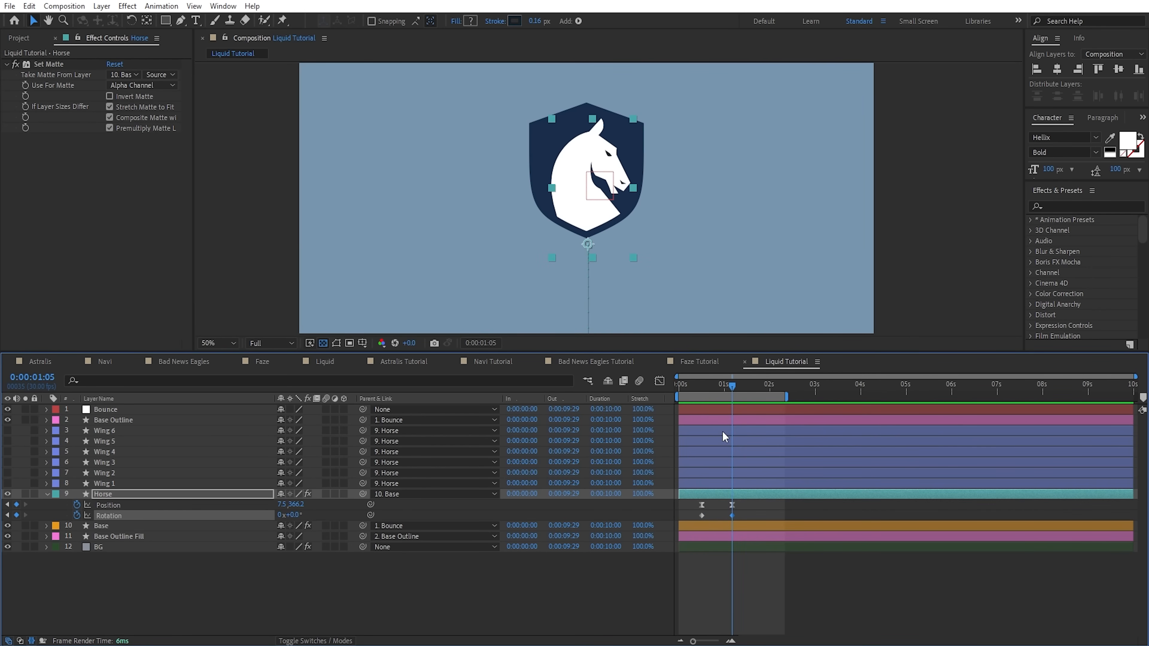
{"action": "key", "text": "shift+Page_Up"}
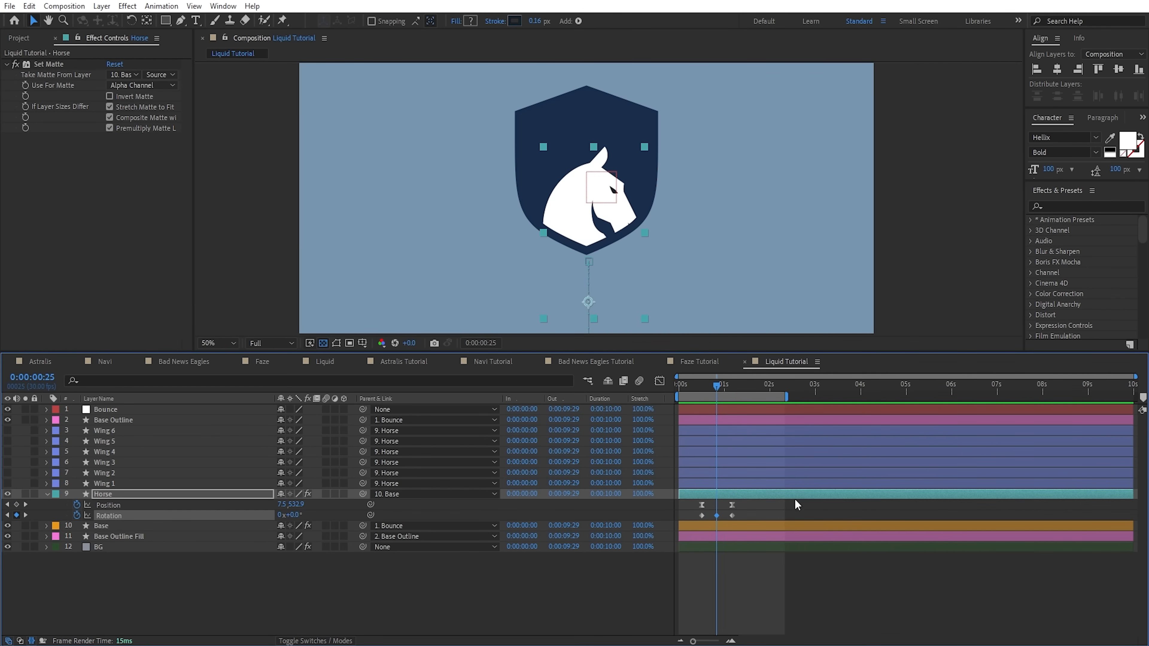
{"action": "left_click_drag", "start_coordinate": [743, 512], "coordinate": [673, 529]}
{"action": "left_click", "coordinate": [217, 577]}
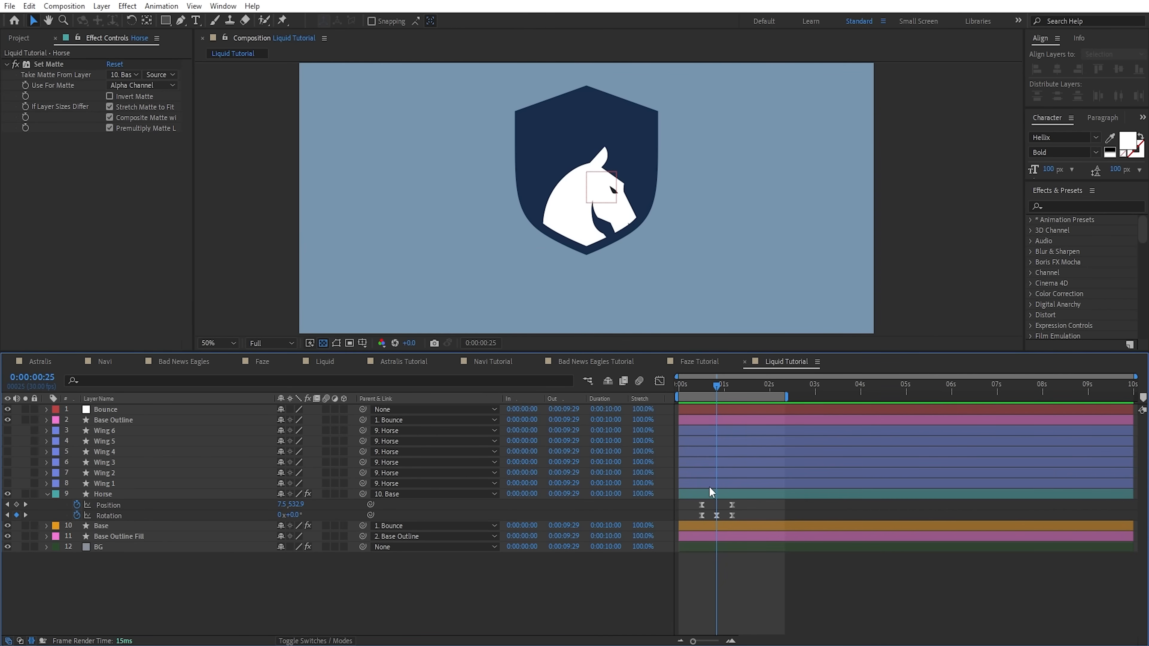
- Set the Horse layer's Rotation to -10° at 25 frames and to 50° at 15 frames
{"action": "left_click_drag", "start_coordinate": [295, 516], "coordinate": [290, 516]}
{"action": "left_click", "coordinate": [289, 515]}
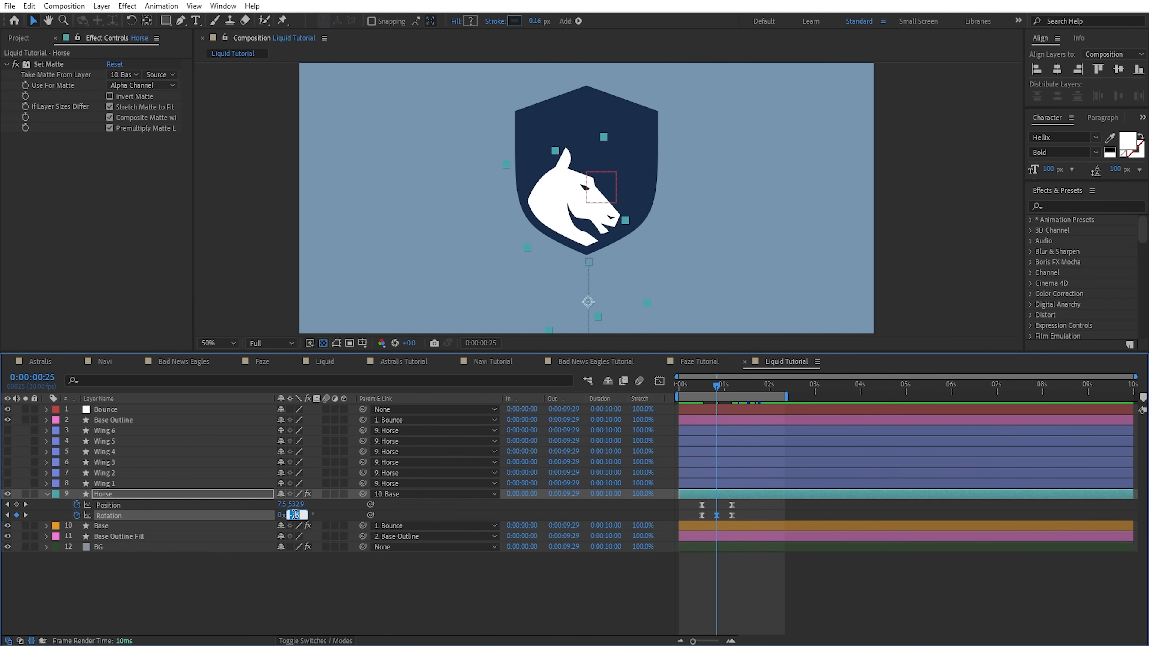
{"action": "type", "text": "-10"}
{"action": "key", "text": "Return"}
{"action": "key", "text": "j"}
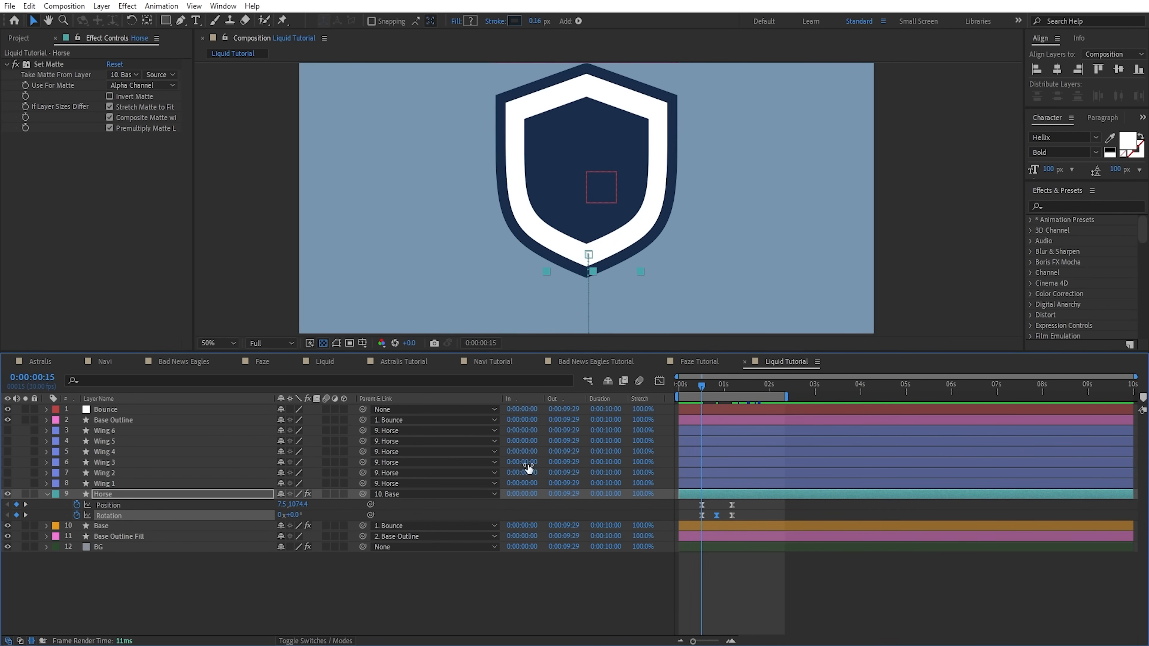
{"action": "left_click_drag", "start_coordinate": [290, 516], "coordinate": [318, 518]}
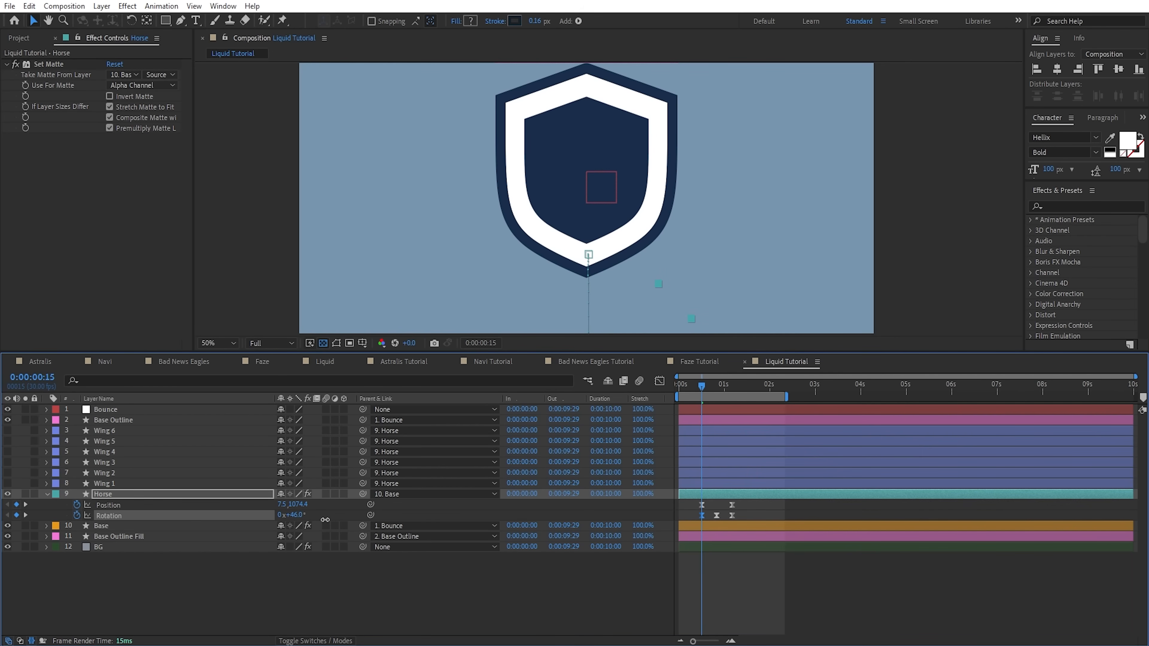
{"action": "left_click_drag", "start_coordinate": [671, 292], "coordinate": [629, 206]}
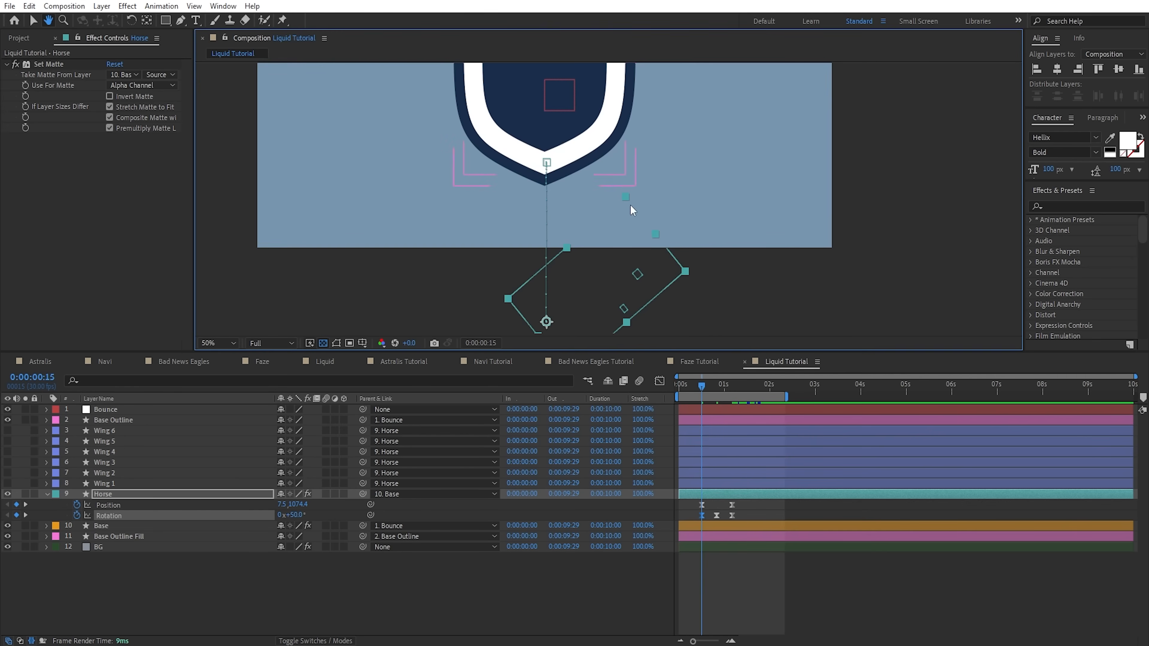
- Delay Horse's three Rotation keyframes so the first sits at about 25 frames, and preview the motion
{"action": "left_click", "coordinate": [721, 386]}
{"action": "left_click_drag", "start_coordinate": [744, 511], "coordinate": [716, 516]}
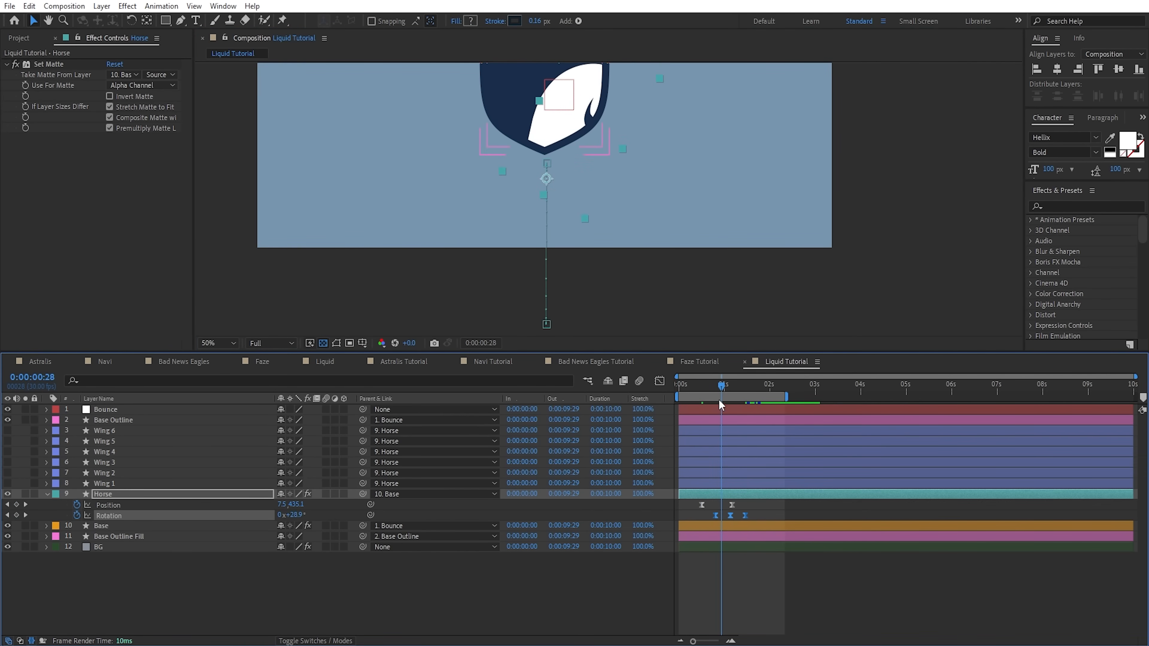
{"action": "left_click_drag", "start_coordinate": [719, 387], "coordinate": [741, 389]}
{"action": "key", "text": "space"}
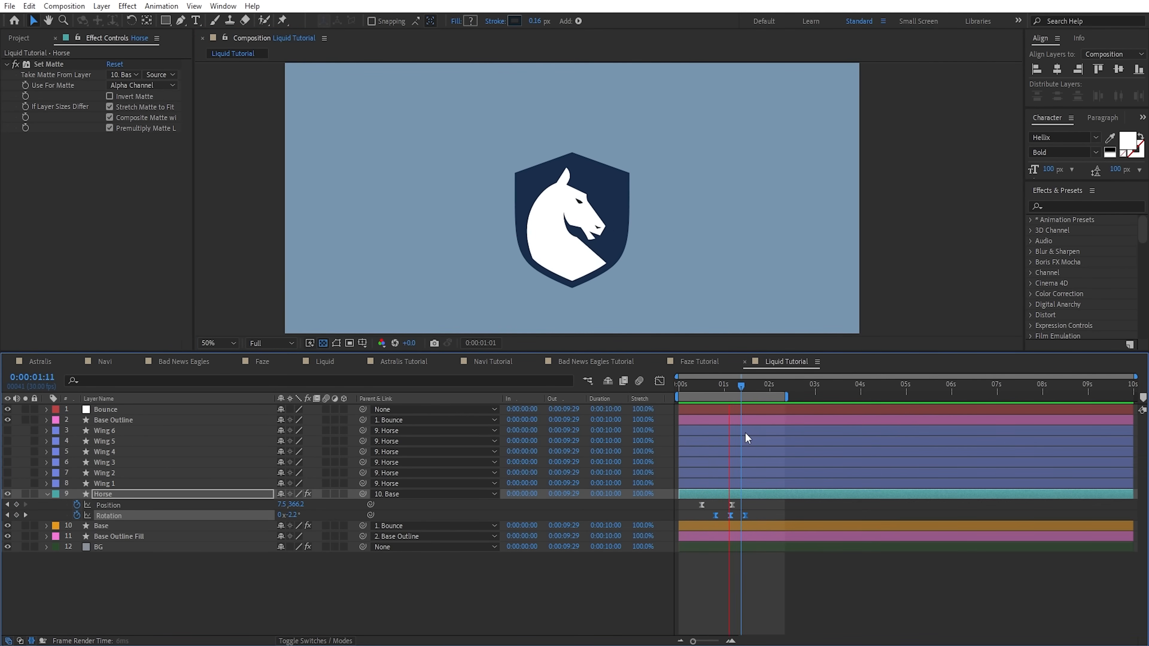
{"action": "key", "text": "space"}
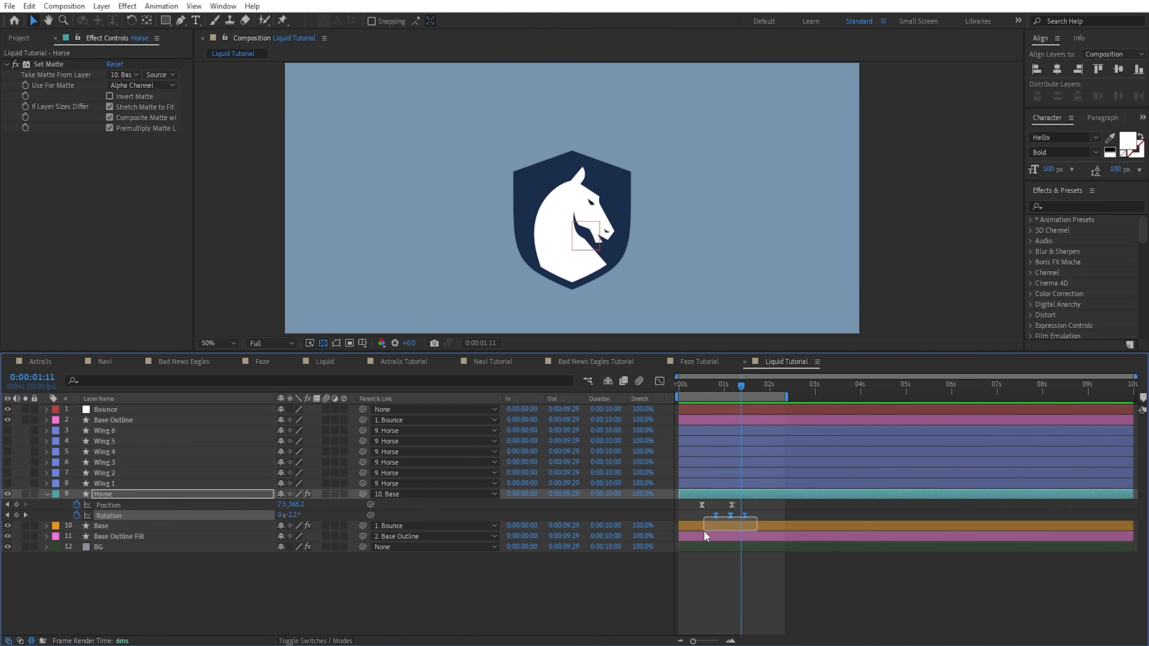
- Space Horse's second and third Rotation keyframes further apart, leaving 15 frames between neighbouring keyframes
{"action": "left_click", "coordinate": [715, 384]}
{"action": "key", "text": "shift+Page_Down"}
{"action": "key", "text": "shift+Page_Down"}
{"action": "key", "text": "shift+Page_Down"}
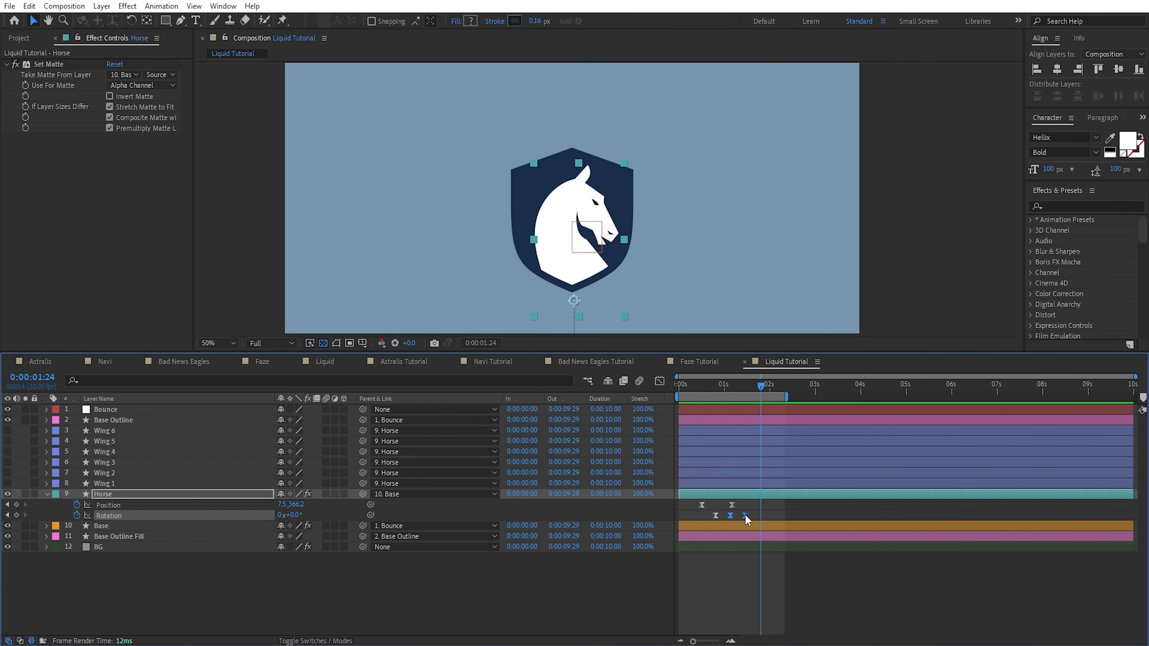
{"action": "left_click_drag", "start_coordinate": [745, 514], "coordinate": [688, 506]}
{"action": "left_click", "coordinate": [772, 516]}
- Shift all of Horse's Position and Rotation keyframes five frames earlier, starting Position at 10 frames, and preview the animation
{"action": "key", "text": "shift+Page_Up"}
{"action": "key", "text": "Page_Up"}
{"action": "key", "text": "Page_Up"}
{"action": "key", "text": "Page_Up"}
{"action": "key", "text": "Page_Up"}
{"action": "key", "text": "Page_Up"}
{"action": "key", "text": "space"}
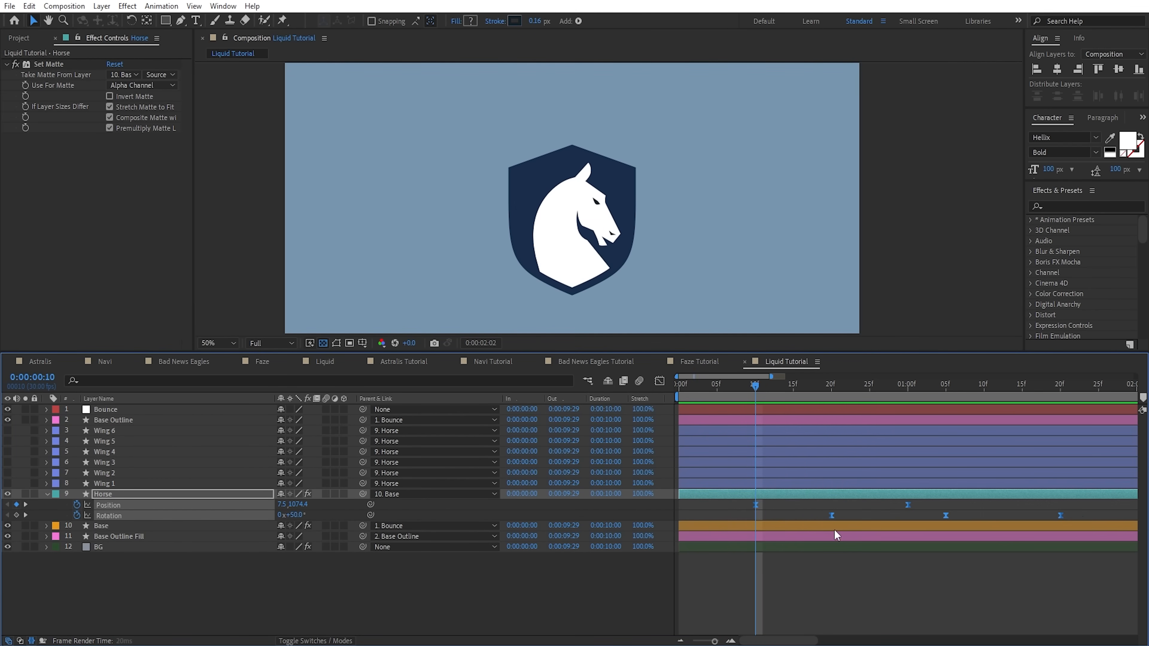
{"action": "key", "text": "space"}
{"action": "left_click_drag", "start_coordinate": [994, 586], "coordinate": [862, 587]}
{"action": "key", "text": "minus"}
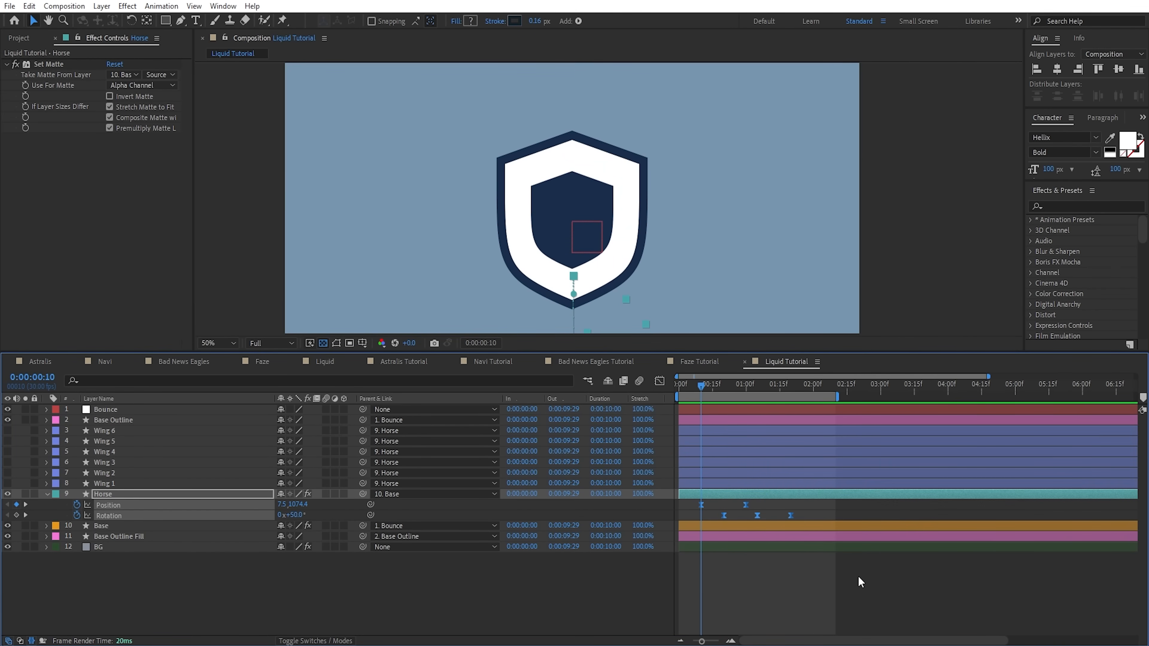
{"action": "key", "text": "space"}
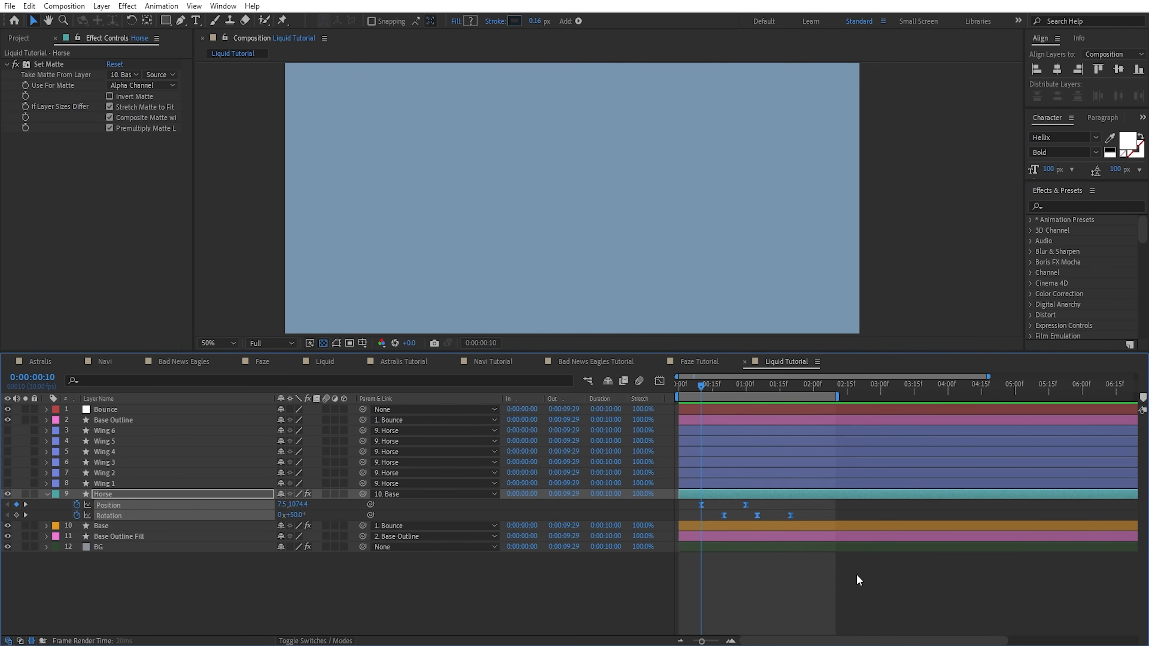
- Reveal the Path property of the Horse Body shape in the Horse layer and keyframe it at 1:17
{"action": "left_click", "coordinate": [806, 561]}
{"action": "scroll", "coordinate": [606, 240], "scroll_direction": "up", "scroll_amount": 2}
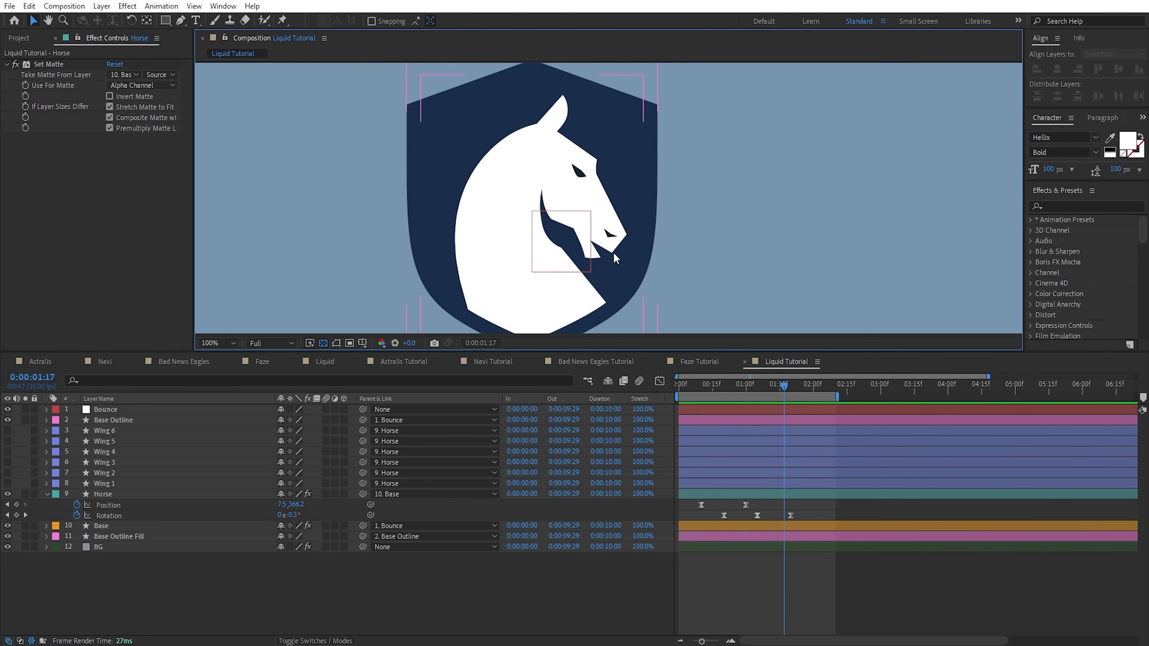
{"action": "scroll", "coordinate": [615, 258], "scroll_direction": "up", "scroll_amount": 1}
{"action": "left_click", "coordinate": [207, 493]}
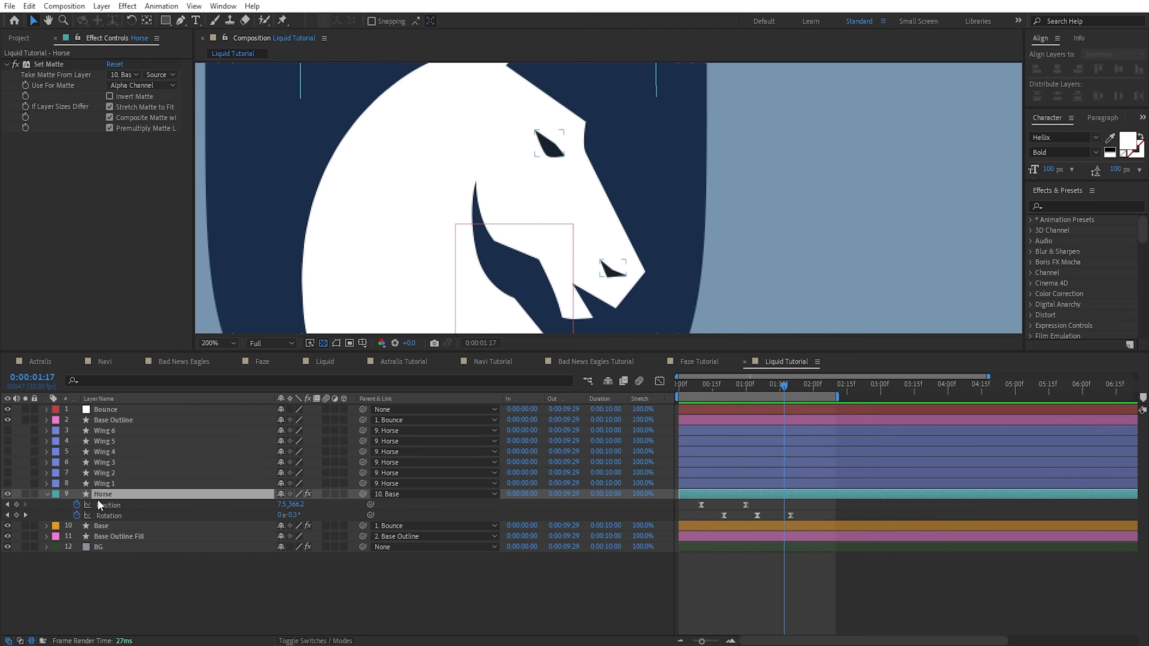
{"action": "left_click", "coordinate": [47, 494]}
{"action": "left_click", "coordinate": [57, 505]}
{"action": "left_click", "coordinate": [68, 514]}
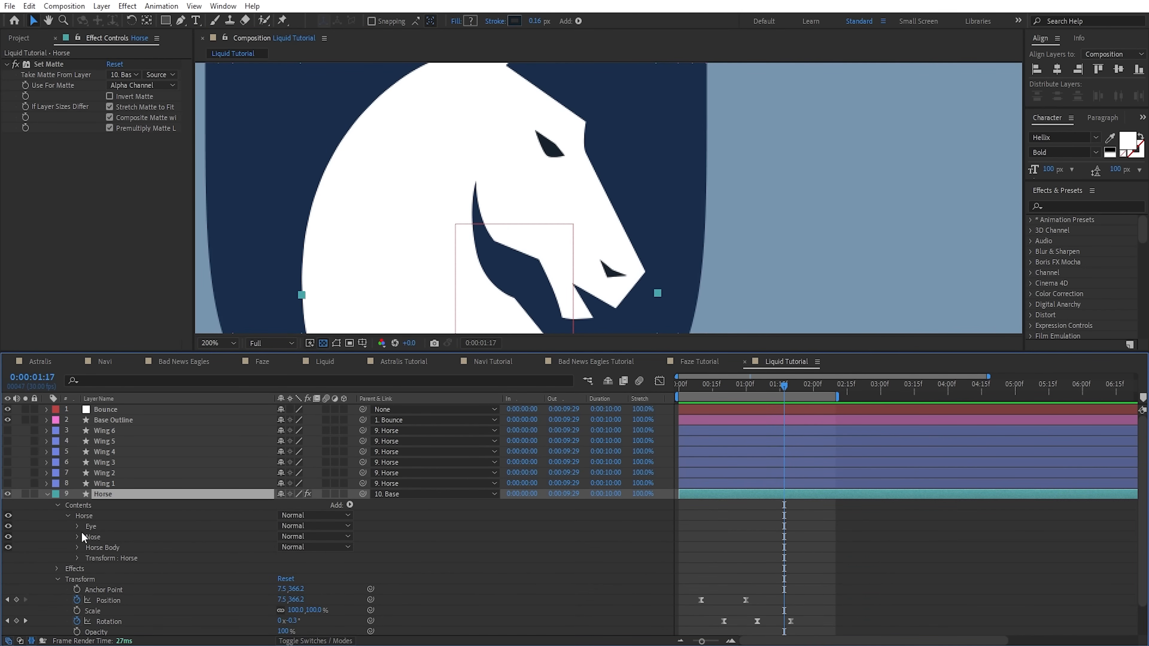
{"action": "left_click", "coordinate": [78, 548]}
{"action": "left_click", "coordinate": [107, 567]}
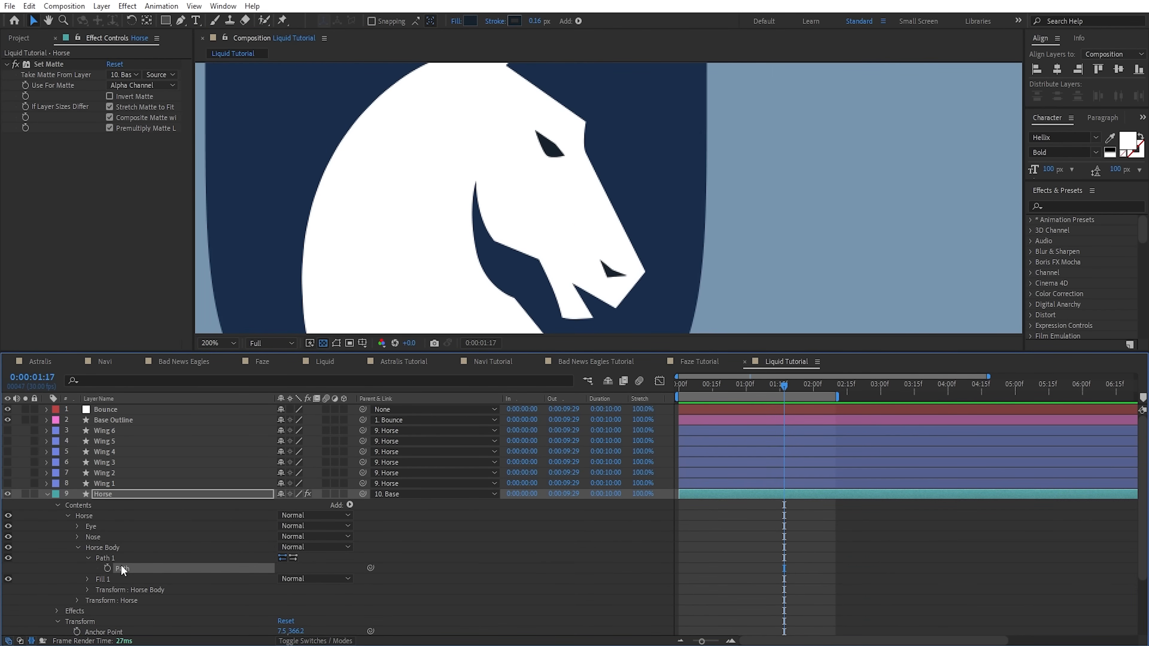
{"action": "left_click_drag", "start_coordinate": [650, 292], "coordinate": [624, 220]}
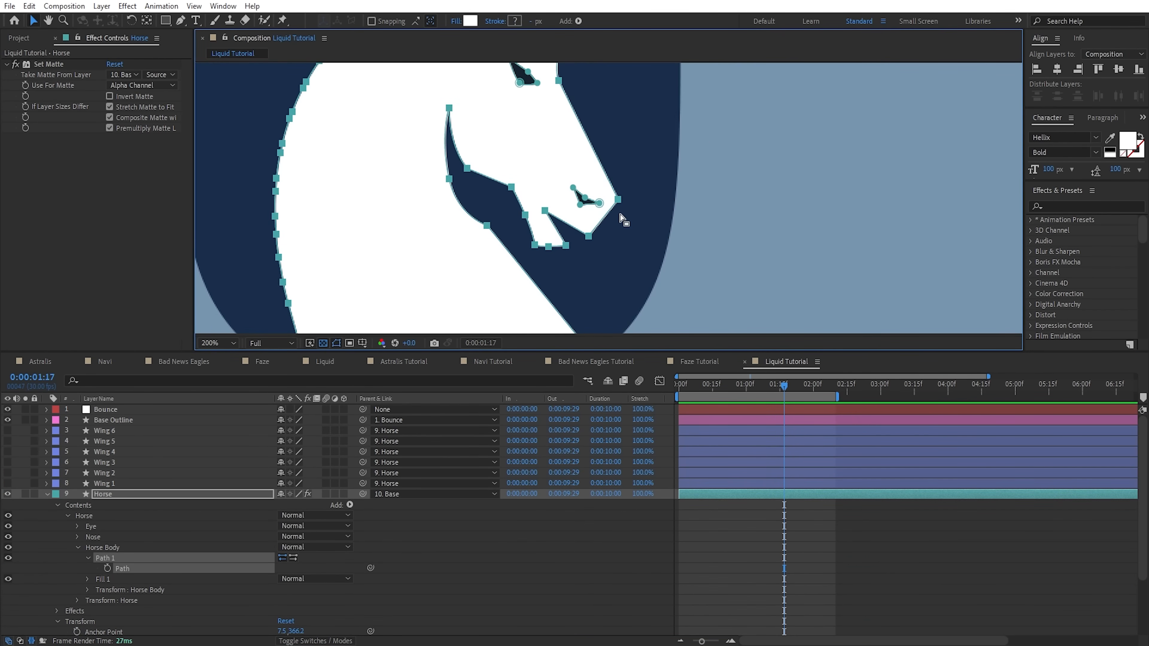
{"action": "left_click", "coordinate": [412, 560]}
{"action": "left_click", "coordinate": [107, 569]}
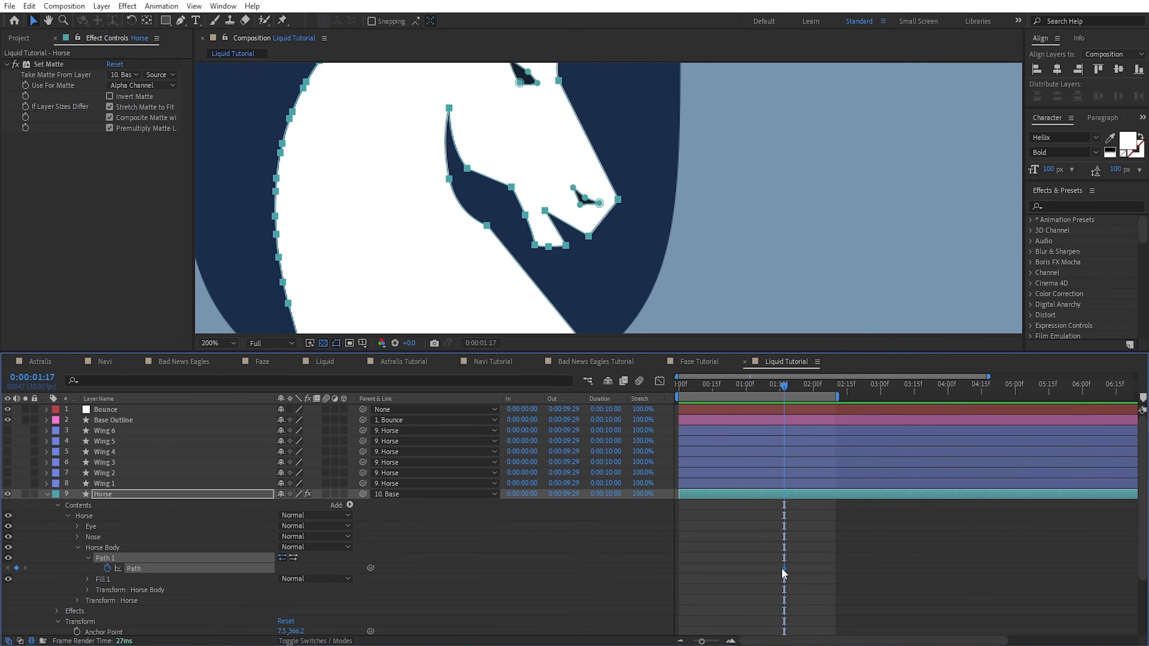
- Move the Horse Body path keyframe to about 2:07 and reshape the lower jaw's points at 1:17 to close the mouth
{"action": "left_click_drag", "start_coordinate": [784, 570], "coordinate": [827, 572]}
{"action": "left_click", "coordinate": [597, 299]}
{"action": "mouse_move", "coordinate": [565, 245]}
{"action": "left_mouse_down"}
{"action": "mouse_move", "coordinate": [586, 241]}
{"action": "mouse_move", "coordinate": [547, 242]}
{"action": "left_mouse_up"}
{"action": "scroll", "coordinate": [578, 252], "scroll_direction": "up", "scroll_amount": 1}
{"action": "mouse_move", "coordinate": [522, 291]}
{"action": "left_mouse_down"}
{"action": "mouse_move", "coordinate": [567, 278]}
{"action": "mouse_move", "coordinate": [523, 291]}
{"action": "left_mouse_up"}
{"action": "left_click_drag", "start_coordinate": [442, 233], "coordinate": [446, 234]}
{"action": "scroll", "coordinate": [709, 513], "scroll_direction": "down", "scroll_amount": 3}
{"action": "left_click", "coordinate": [709, 513]}
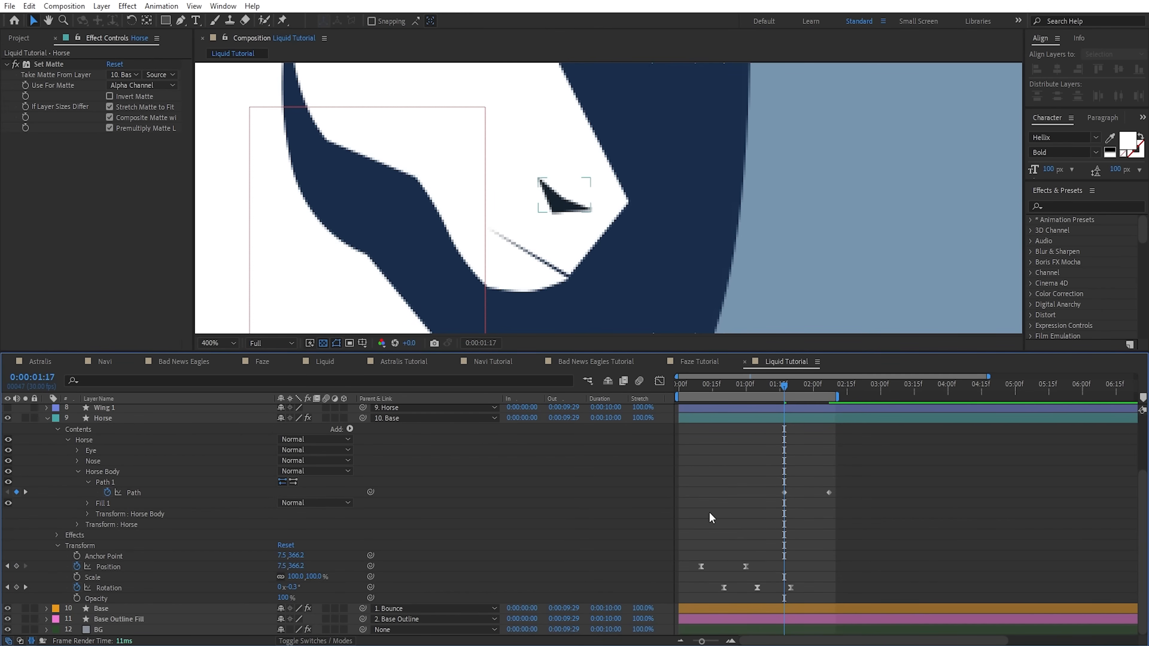
- Move the Horse Body path keyframes to 1:05 and about 1:25, apply Easy Ease to them, and preview the mouth opening
{"action": "left_click_drag", "start_coordinate": [729, 389], "coordinate": [723, 395]}
{"action": "left_click_drag", "start_coordinate": [842, 503], "coordinate": [771, 485]}
{"action": "left_click_drag", "start_coordinate": [784, 492], "coordinate": [726, 494]}
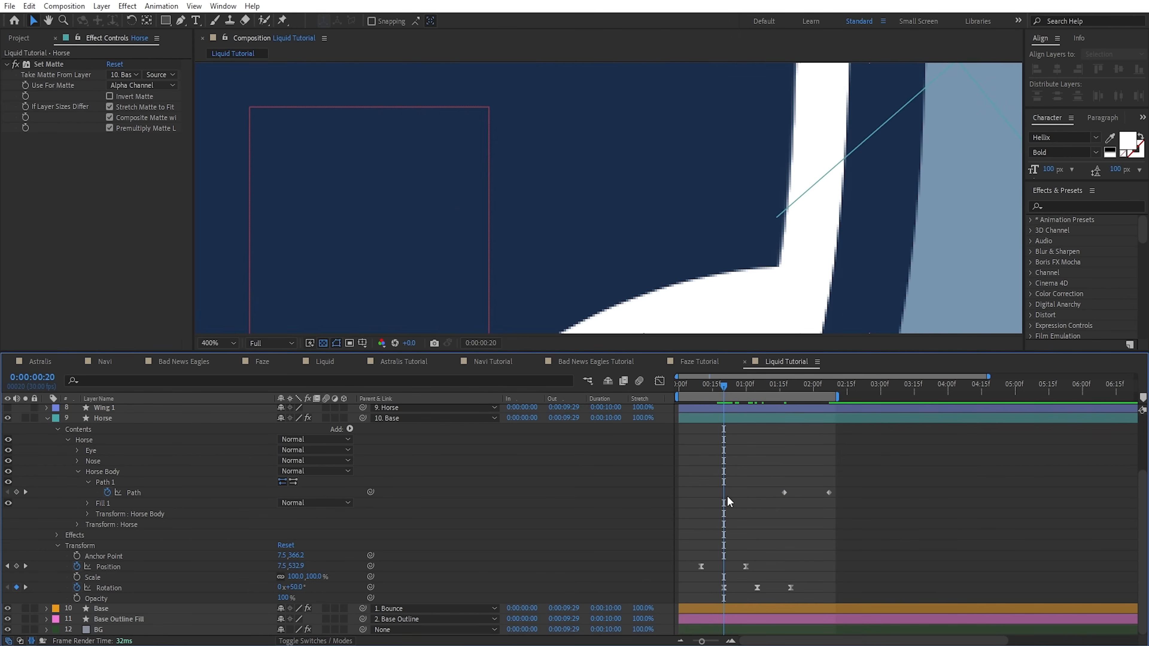
{"action": "key", "text": "F9"}
{"action": "left_click_drag", "start_coordinate": [725, 390], "coordinate": [769, 391]}
{"action": "right_click", "coordinate": [769, 493]}
{"action": "left_click", "coordinate": [693, 277]}
{"action": "scroll", "coordinate": [692, 277], "scroll_direction": "down", "scroll_amount": 1}
{"action": "left_click_drag", "start_coordinate": [783, 484], "coordinate": [762, 496]}
{"action": "key", "text": "space"}
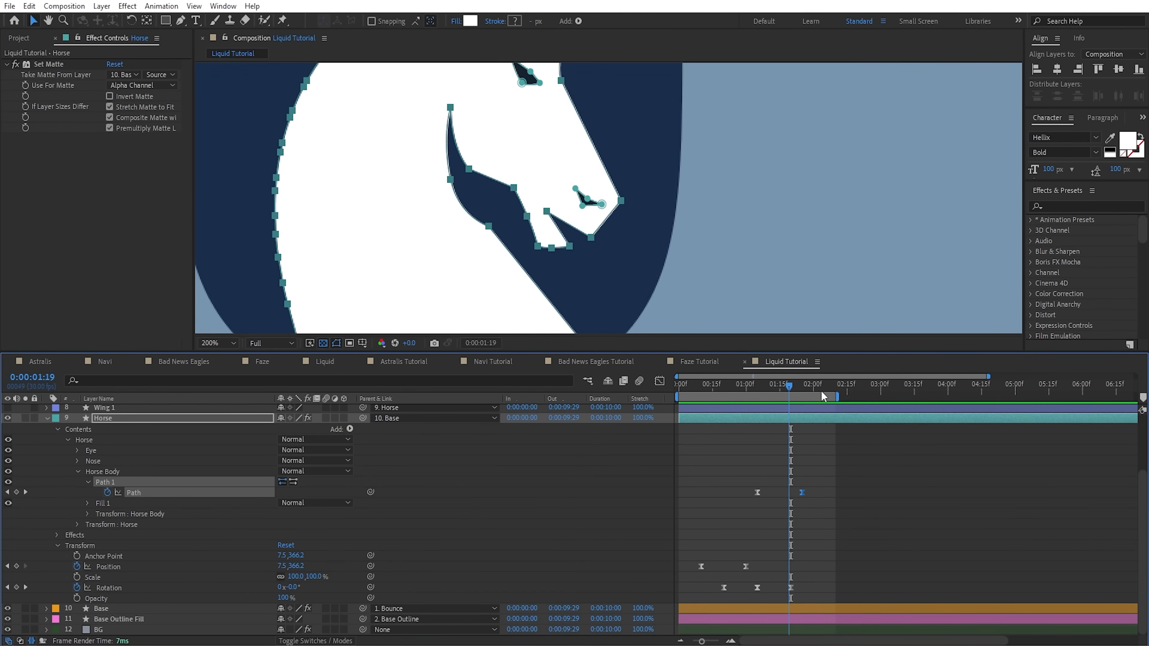
- Reveal the path of Horse's Eye shape and keyframe it at 2:10, 2:22 and about 3:02
{"action": "mouse_move", "coordinate": [822, 397]}
{"action": "left_mouse_down"}
{"action": "mouse_move", "coordinate": [843, 399]}
{"action": "mouse_move", "coordinate": [808, 399]}
{"action": "mouse_move", "coordinate": [836, 399]}
{"action": "left_mouse_up"}
{"action": "left_click", "coordinate": [78, 450]}
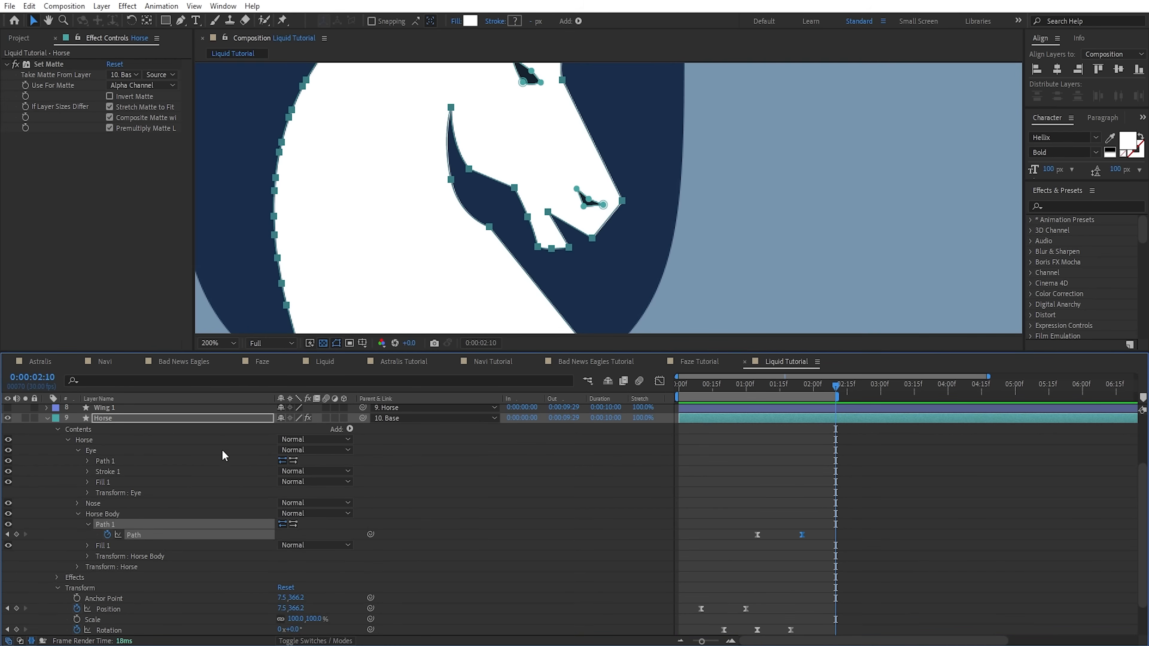
{"action": "left_click", "coordinate": [87, 460]}
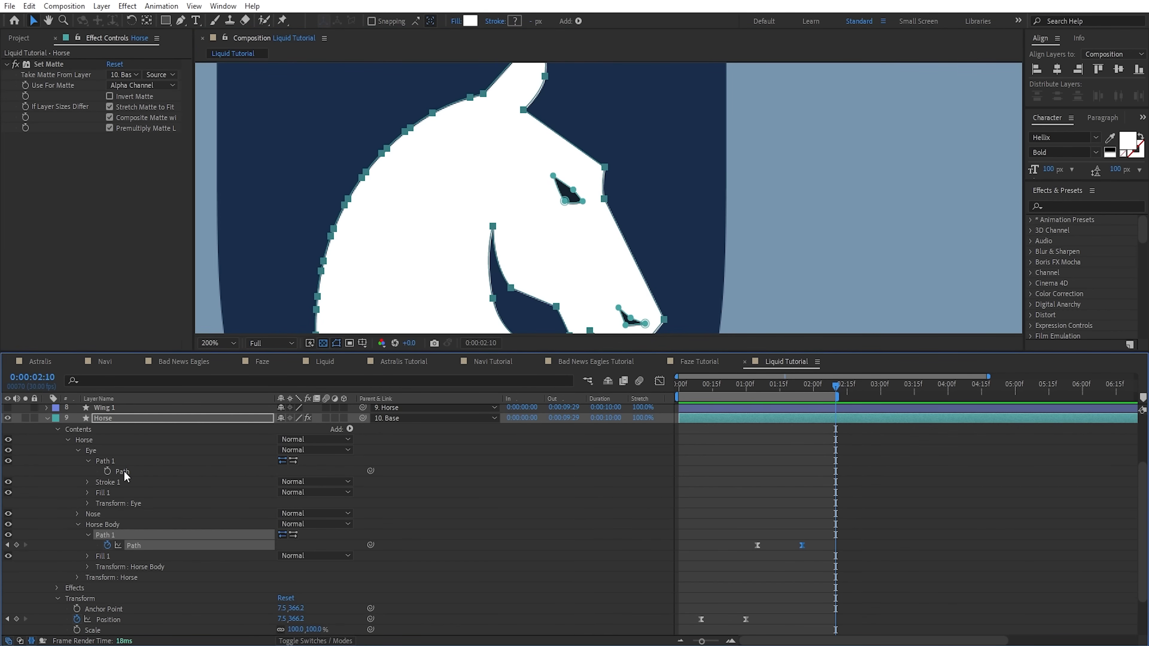
{"action": "left_click", "coordinate": [109, 472]}
{"action": "left_click", "coordinate": [872, 476]}
{"action": "left_click_drag", "start_coordinate": [836, 471], "coordinate": [862, 473]}
{"action": "left_click", "coordinate": [17, 471]}
{"action": "left_click", "coordinate": [139, 419]}
{"action": "scroll", "coordinate": [558, 262], "scroll_direction": "up", "scroll_amount": 1}
{"action": "left_click", "coordinate": [17, 471]}
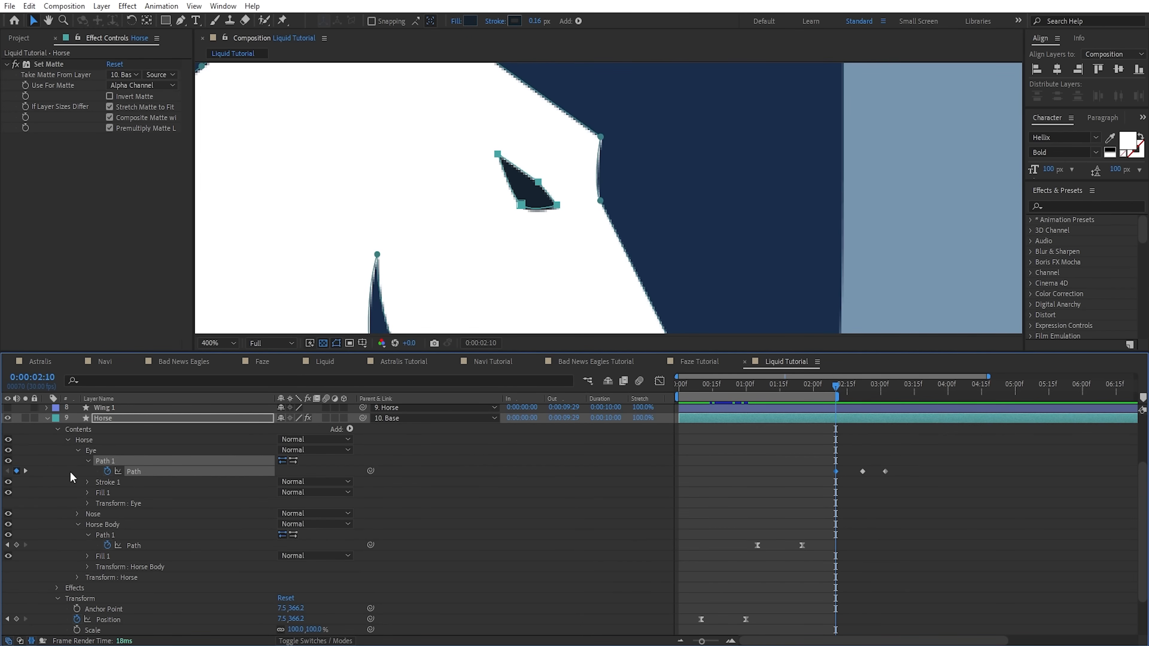
- At 2:22, convert the eye's upper middle point to a smooth one and lower it onto the bottom edge to close the eye
{"action": "left_click", "coordinate": [858, 394], "text": "shift"}
{"action": "left_click_drag", "start_coordinate": [503, 236], "coordinate": [535, 196]}
{"action": "mouse_move", "coordinate": [537, 184]}
{"action": "left_mouse_down"}
{"action": "mouse_move", "coordinate": [527, 203]}
{"action": "mouse_move", "coordinate": [545, 194]}
{"action": "left_mouse_up"}
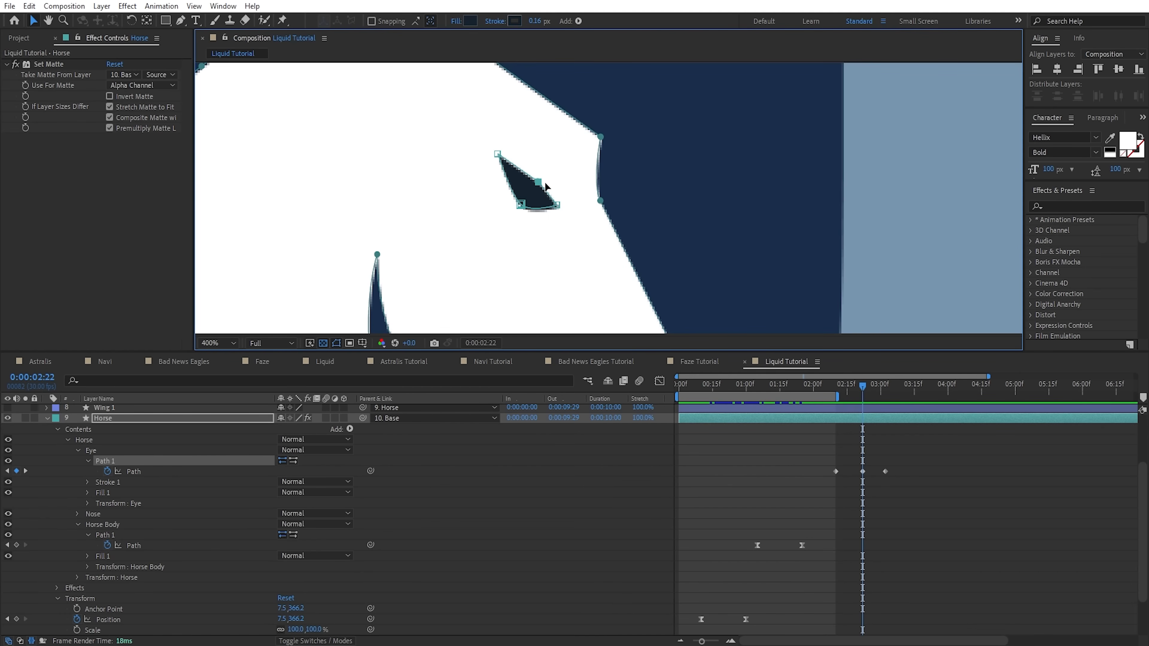
{"action": "key", "text": "g"}
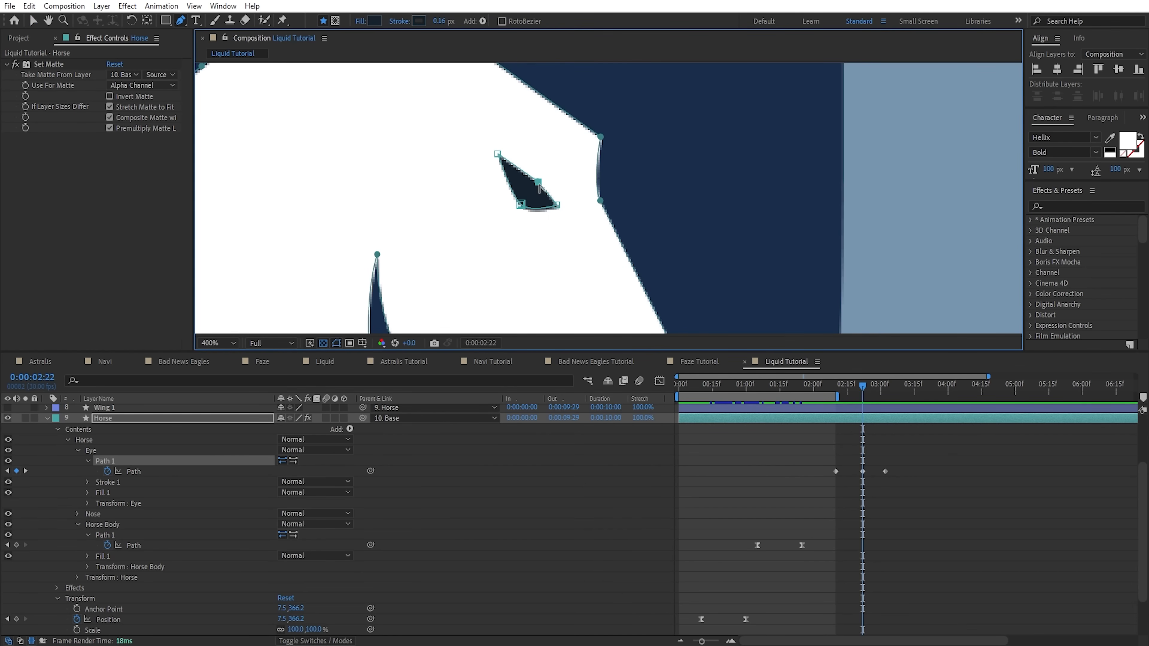
{"action": "left_click", "coordinate": [538, 183], "text": "alt"}
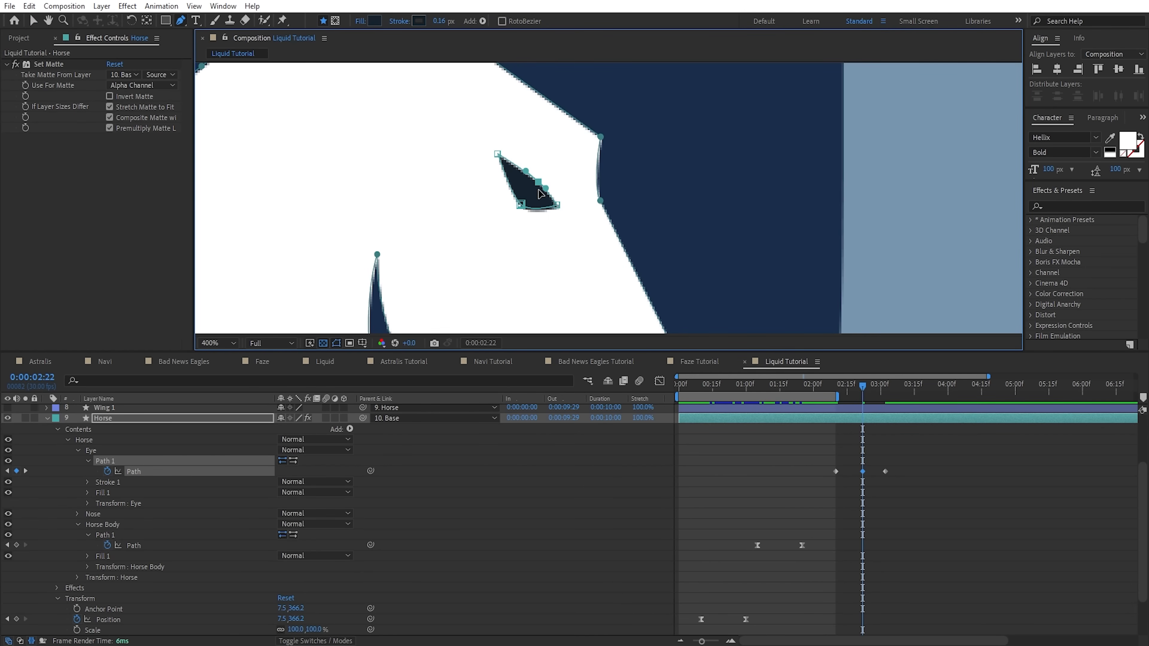
{"action": "key", "text": "v"}
{"action": "left_click_drag", "start_coordinate": [538, 182], "coordinate": [521, 206]}
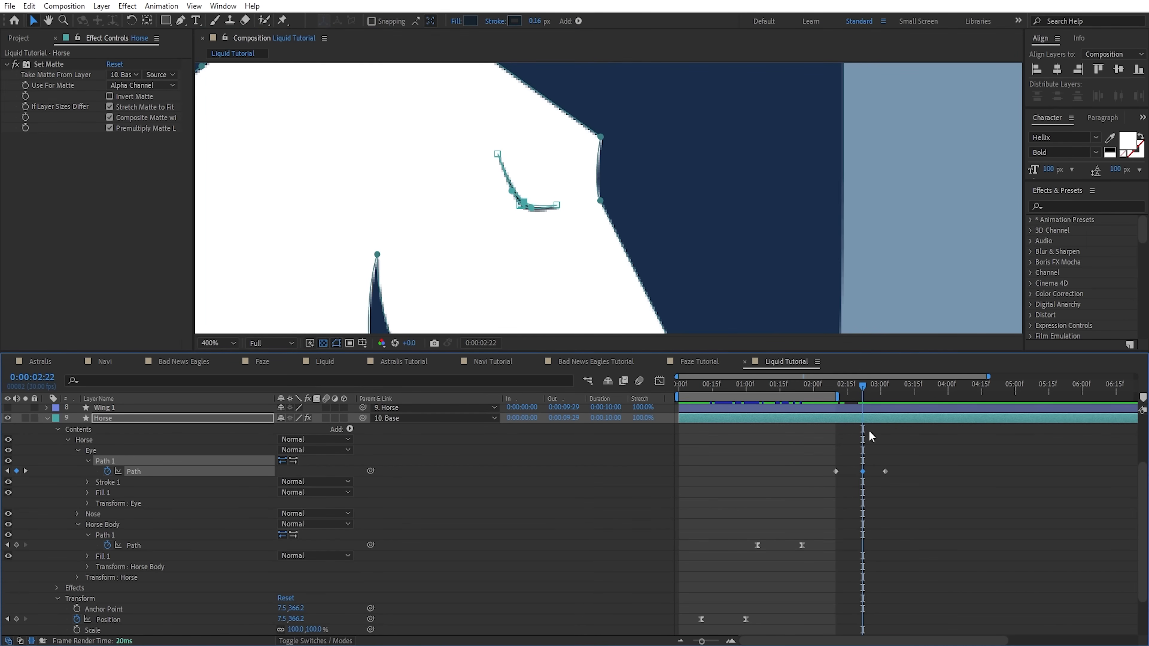
{"action": "left_click_drag", "start_coordinate": [874, 391], "coordinate": [834, 396]}
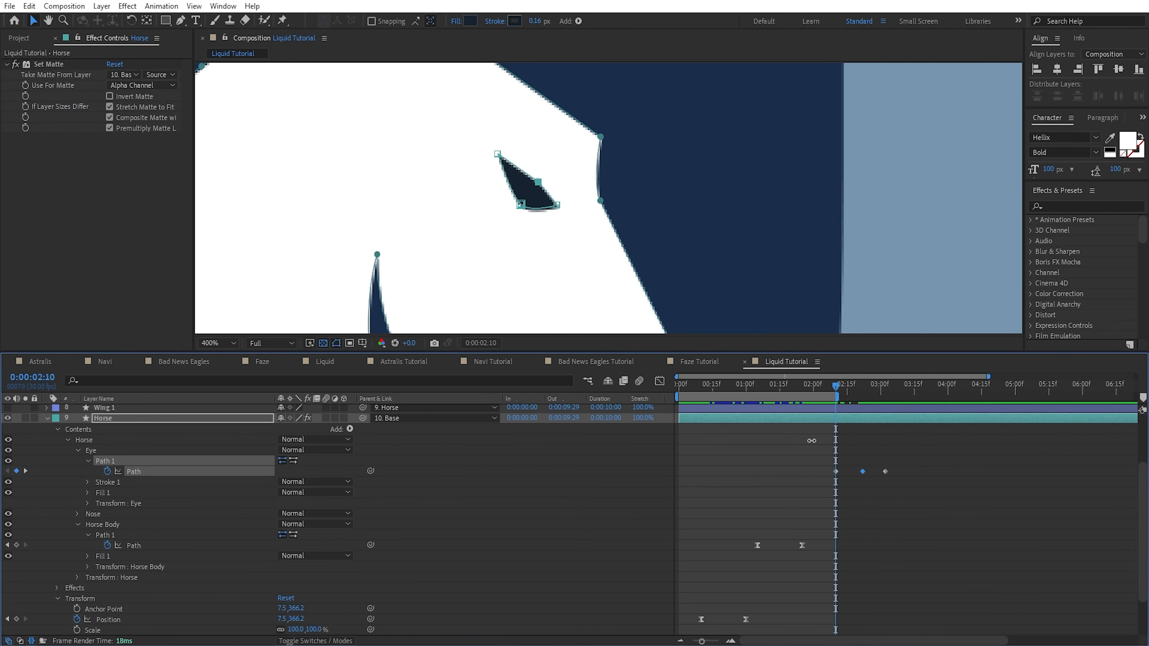
- Tighten the blink by moving the Eye path's closed keyframe to 2:16 and its last keyframe to 2:22
{"action": "scroll", "coordinate": [473, 190], "scroll_direction": "up", "scroll_amount": 1}
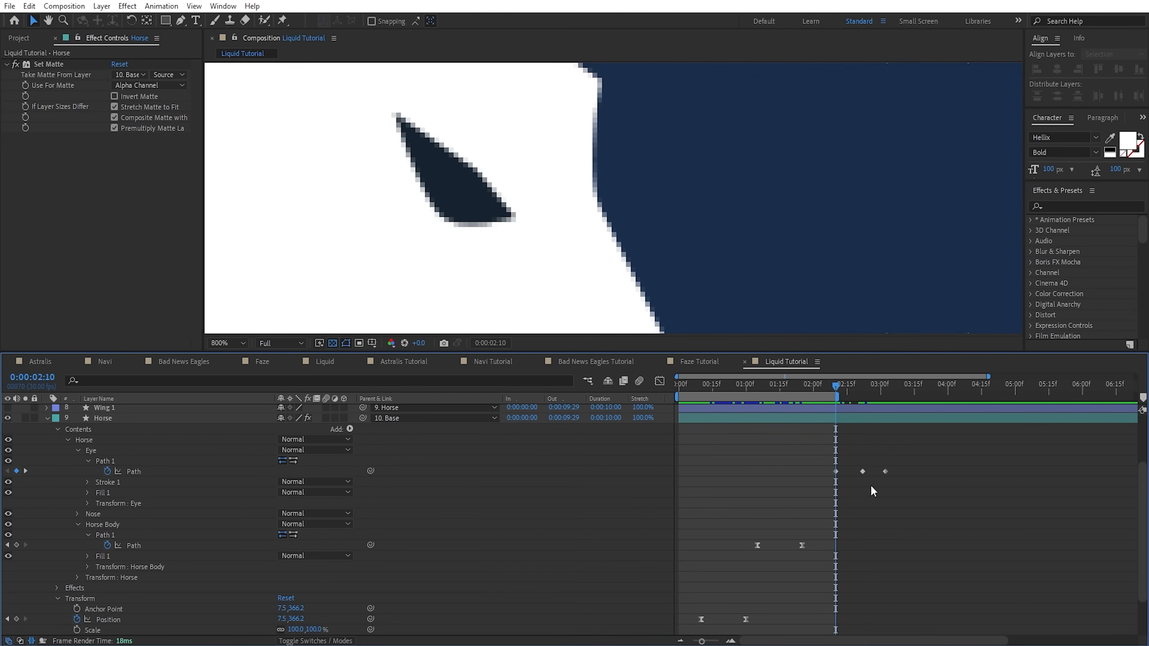
{"action": "key", "text": "Page_Down"}
{"action": "key", "text": "Page_Down"}
{"action": "key", "text": "Page_Down"}
{"action": "key", "text": "Page_Down"}
{"action": "key", "text": "Page_Down"}
{"action": "key", "text": "Page_Down"}
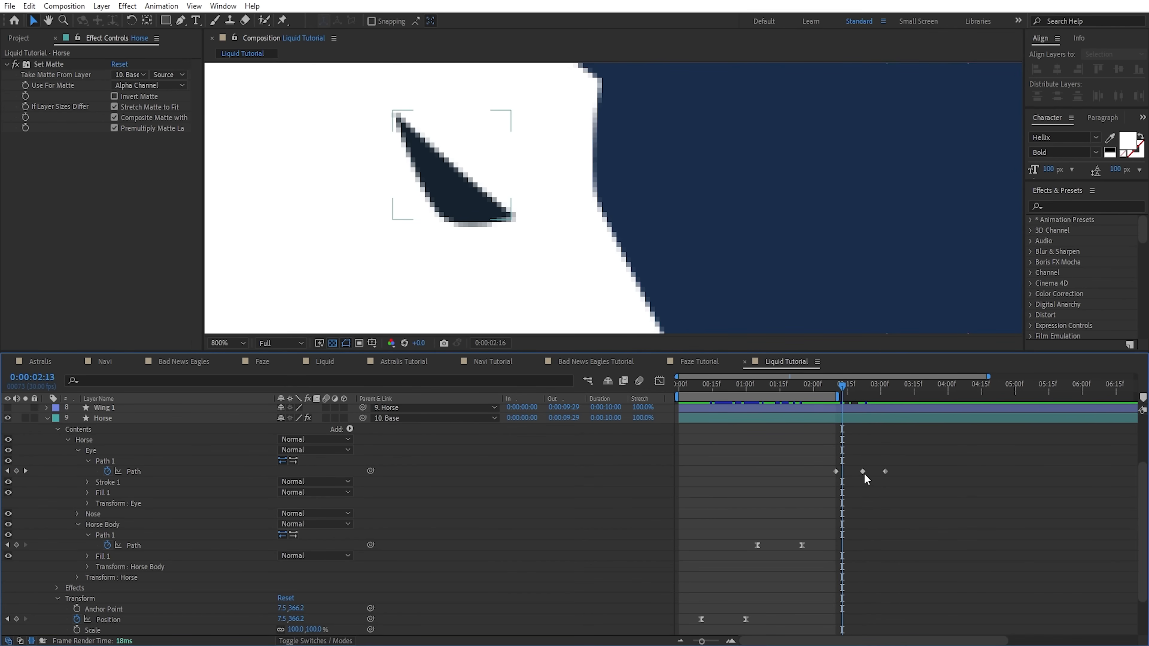
{"action": "mouse_move", "coordinate": [863, 471]}
{"action": "left_mouse_down"}
{"action": "mouse_move", "coordinate": [850, 473]}
{"action": "mouse_move", "coordinate": [878, 473]}
{"action": "mouse_move", "coordinate": [862, 473]}
{"action": "left_mouse_up"}
{"action": "key", "text": "Page_Down"}
{"action": "key", "text": "Page_Down"}
{"action": "key", "text": "Page_Down"}
{"action": "key", "text": "Page_Down"}
{"action": "key", "text": "Page_Down"}
{"action": "key", "text": "Page_Down"}
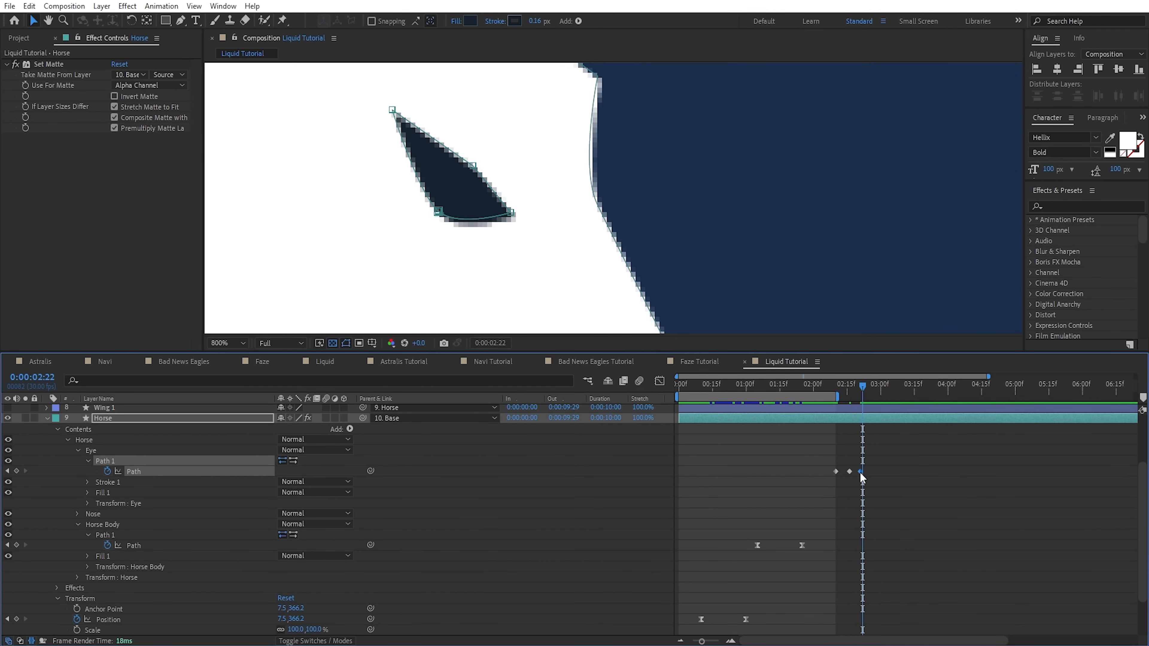
- Apply Easy Ease to the three Eye path keyframes, extend the work area past them, and preview the blink
{"action": "left_click_drag", "start_coordinate": [799, 494], "coordinate": [875, 460]}
{"action": "left_click_drag", "start_coordinate": [838, 396], "coordinate": [907, 396]}
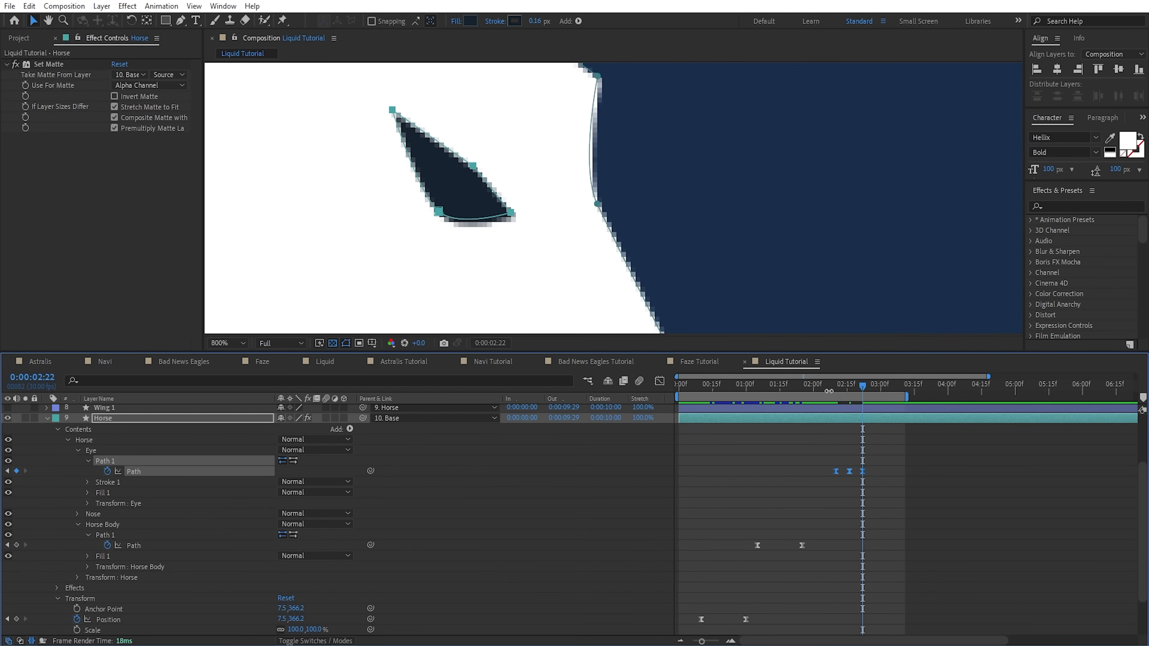
{"action": "left_click", "coordinate": [825, 389]}
{"action": "key", "text": "b"}
{"action": "key", "text": "space"}
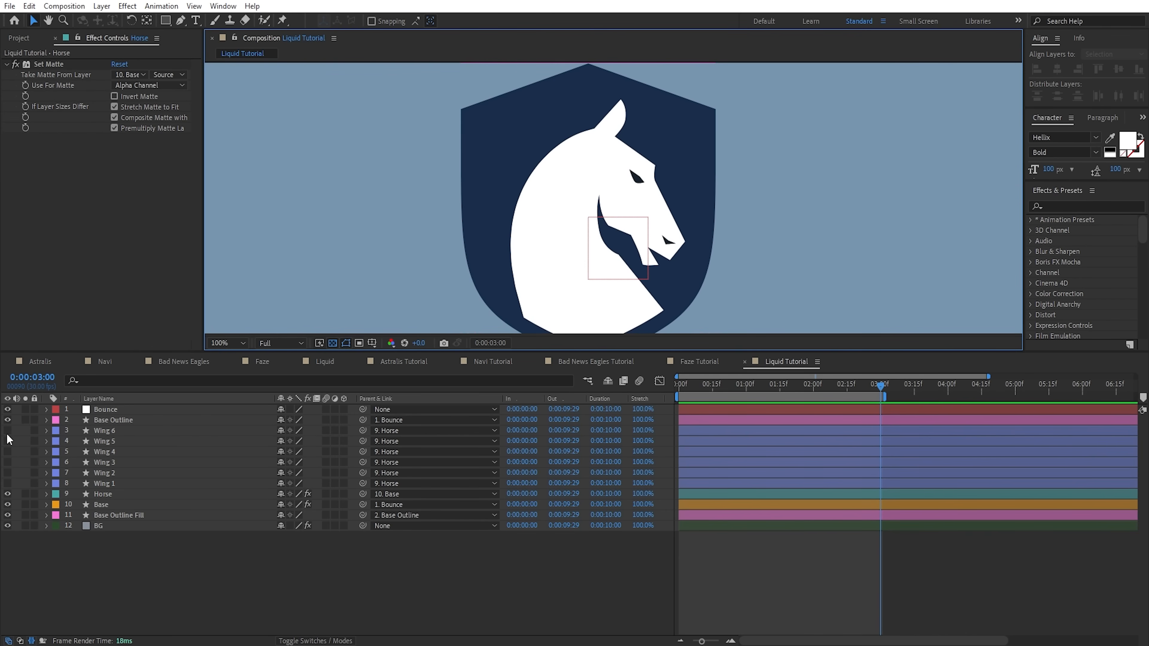
- Make the Wing 1 to Wing 6 layers visible and select all six
{"action": "left_click_drag", "start_coordinate": [8, 431], "coordinate": [7, 483]}
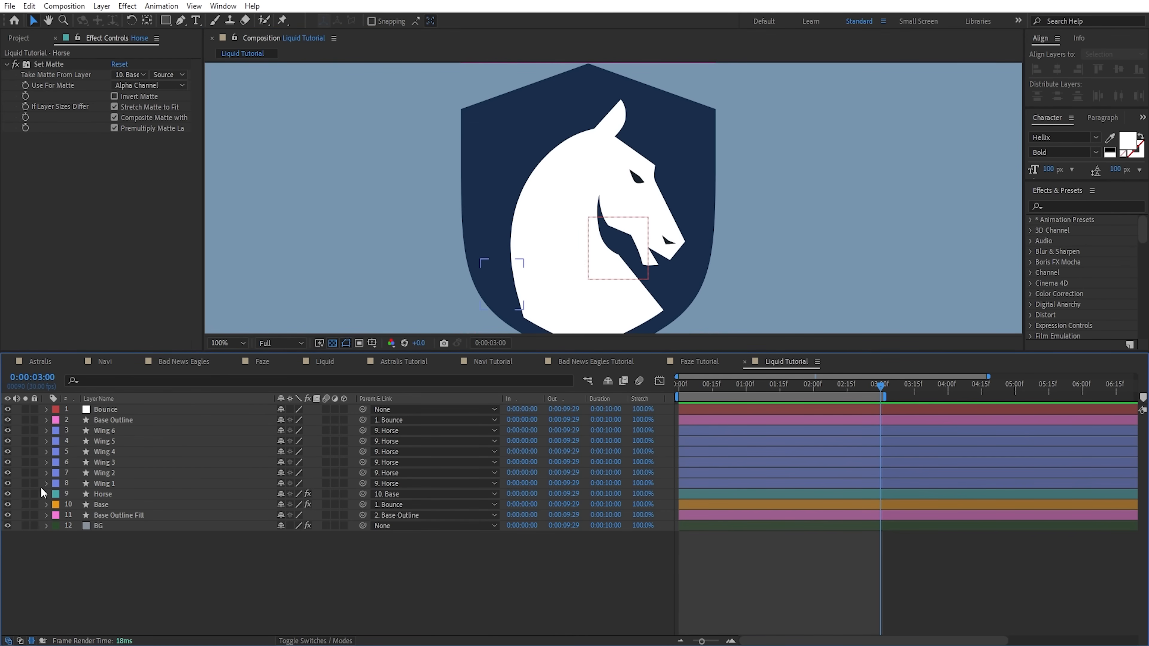
{"action": "left_click", "coordinate": [104, 430]}
{"action": "left_click", "coordinate": [111, 482], "text": "shift"}
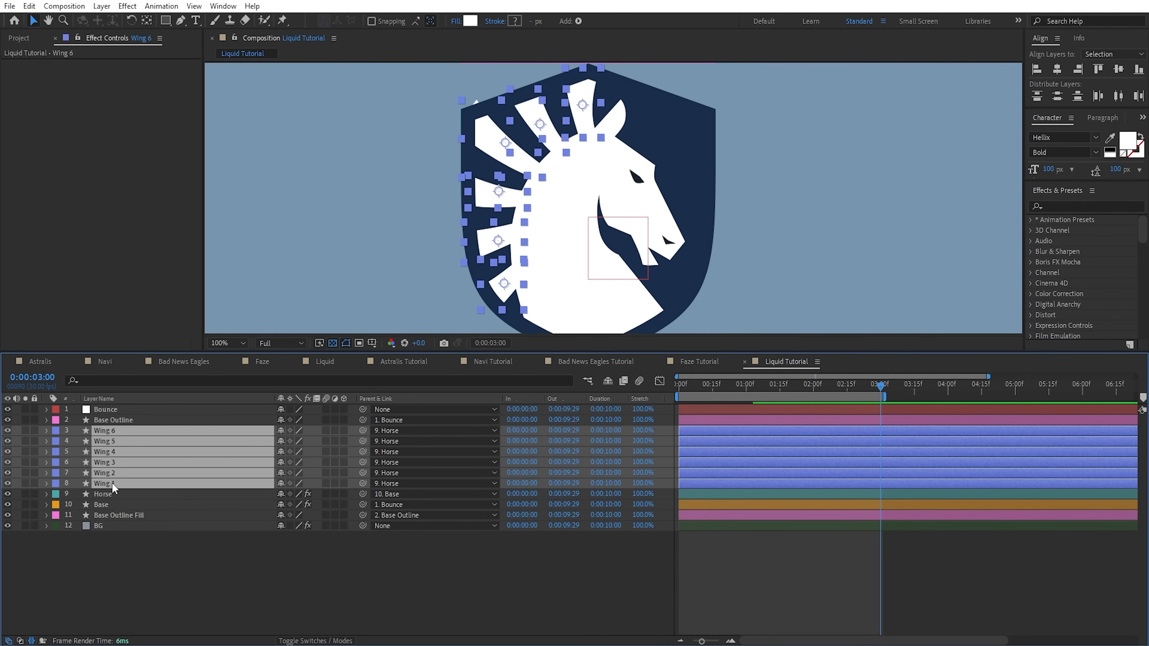
- Add Position keyframes to all six wing layers at 3:00 and place the final-pose keyframes ten frames after it
{"action": "key", "text": "alt+shift+p"}
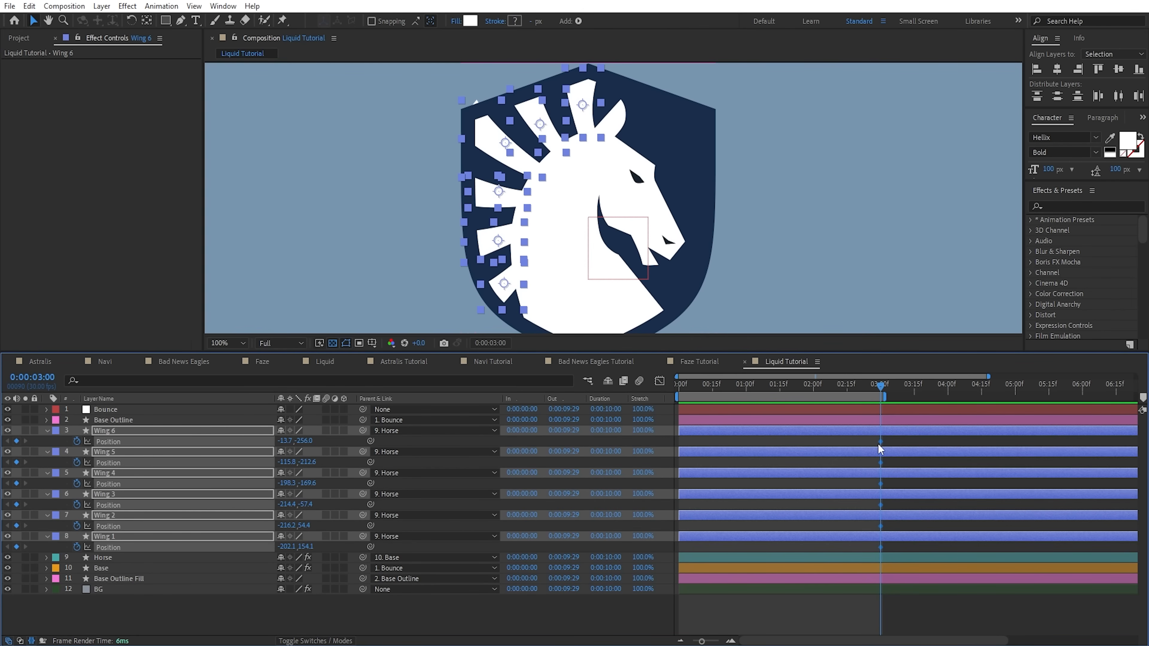
{"action": "left_click", "coordinate": [17, 441]}
{"action": "left_click", "coordinate": [894, 430]}
- At 3:00, move each of the six wings inward until it is hidden inside the horse's white body
{"action": "left_click_drag", "start_coordinate": [640, 148], "coordinate": [662, 198]}
{"action": "scroll", "coordinate": [661, 197], "scroll_direction": "up", "scroll_amount": 1}
{"action": "left_click_drag", "start_coordinate": [602, 167], "coordinate": [615, 259]}
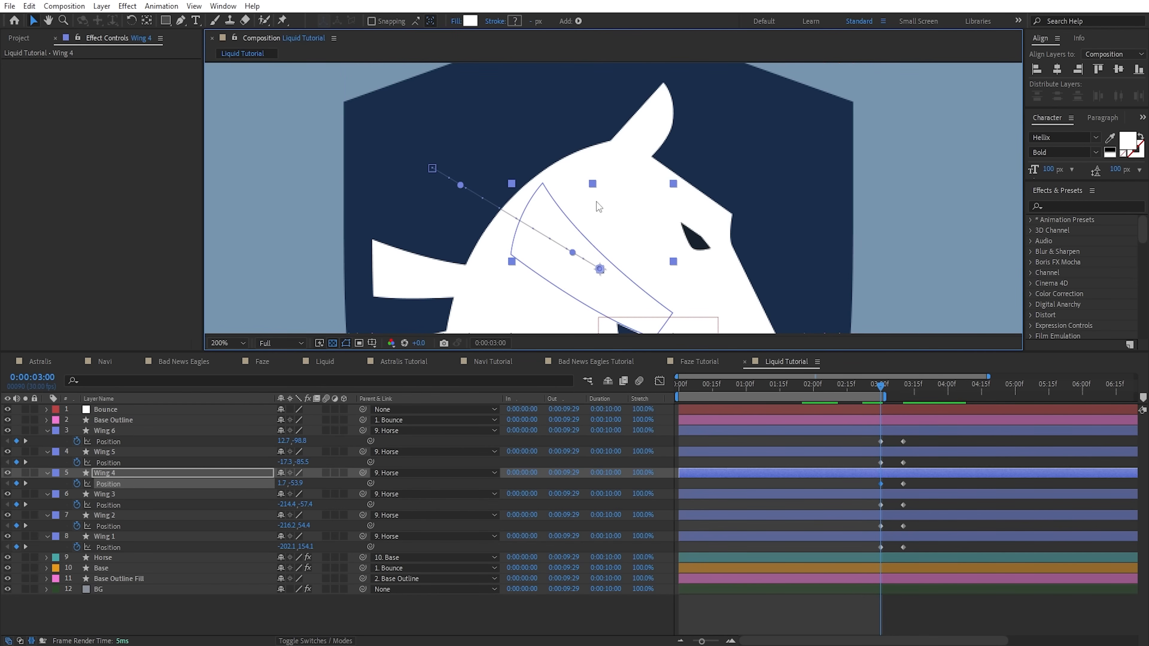
{"action": "left_click_drag", "start_coordinate": [636, 329], "coordinate": [575, 179]}
{"action": "left_click_drag", "start_coordinate": [499, 179], "coordinate": [582, 243]}
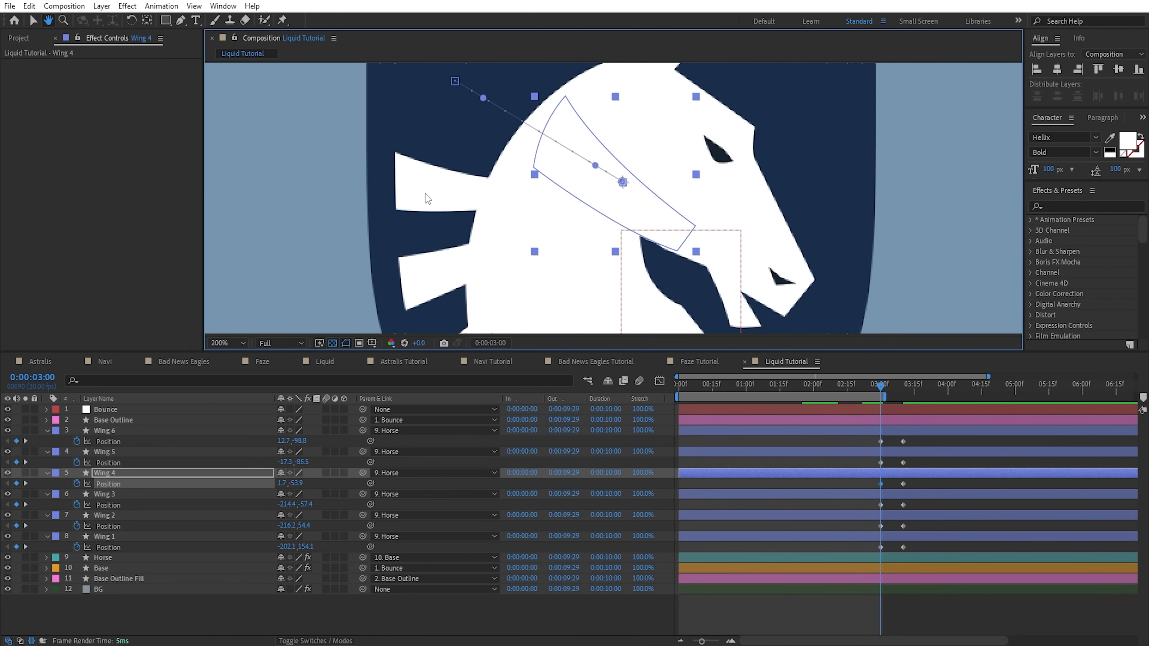
{"action": "left_click", "coordinate": [425, 193]}
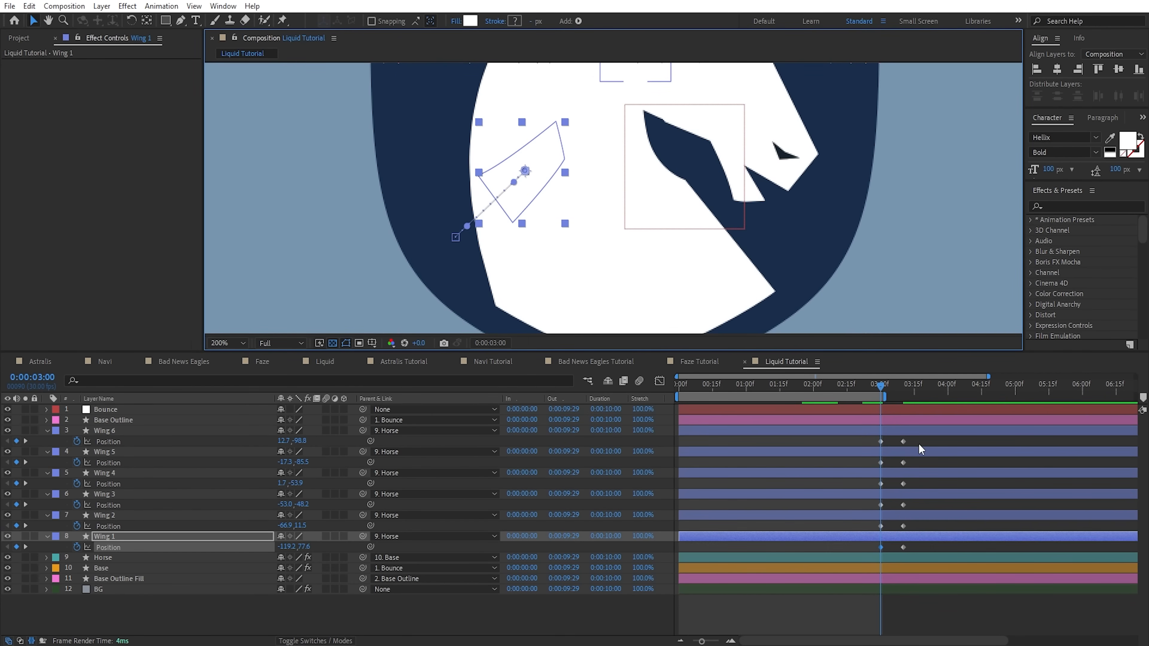
- Trim the starts of all six wing layers to 3:00 and ease their final Position keyframes with Keyframe Velocity
{"action": "left_click", "coordinate": [897, 536], "text": "shift"}
{"action": "key", "text": "alt+bracketleft"}
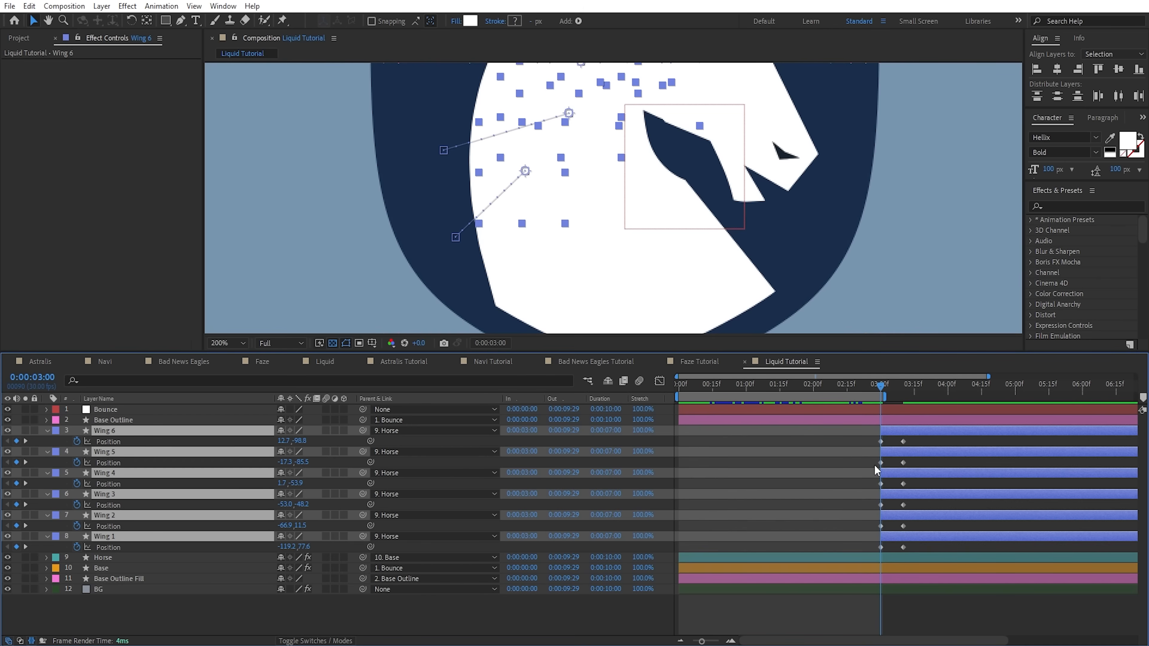
{"action": "left_click_drag", "start_coordinate": [918, 439], "coordinate": [897, 561]}
{"action": "right_click", "coordinate": [904, 546]}
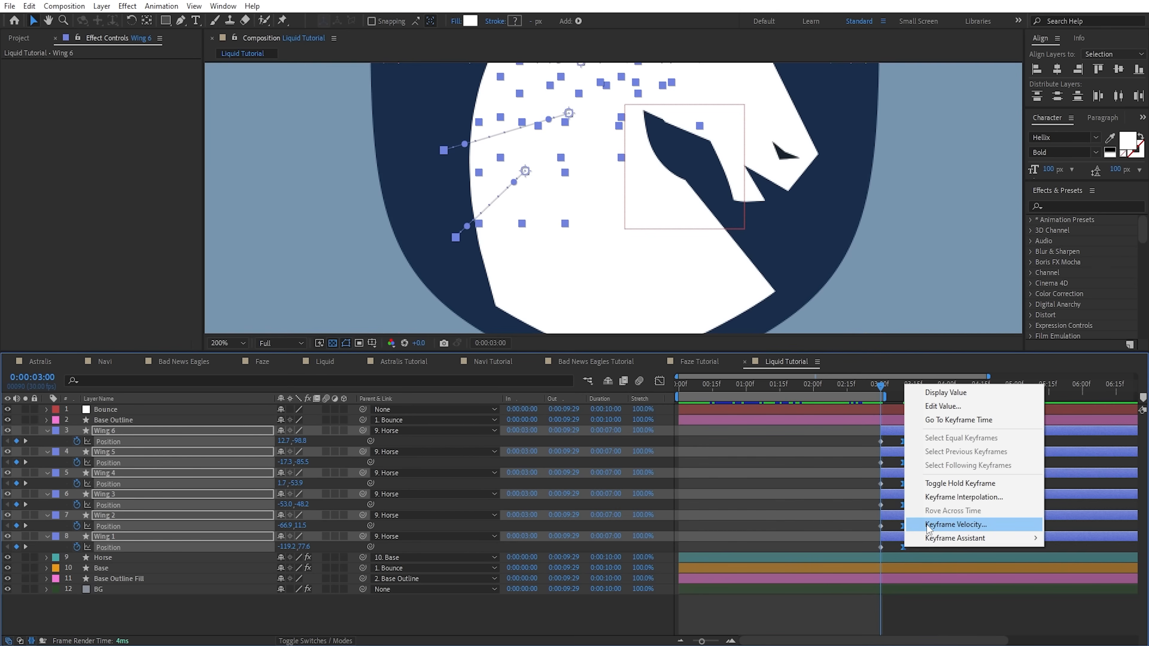
{"action": "left_click", "coordinate": [926, 525]}
{"action": "type", "text": "7"}
{"action": "left_click", "coordinate": [297, 143]}
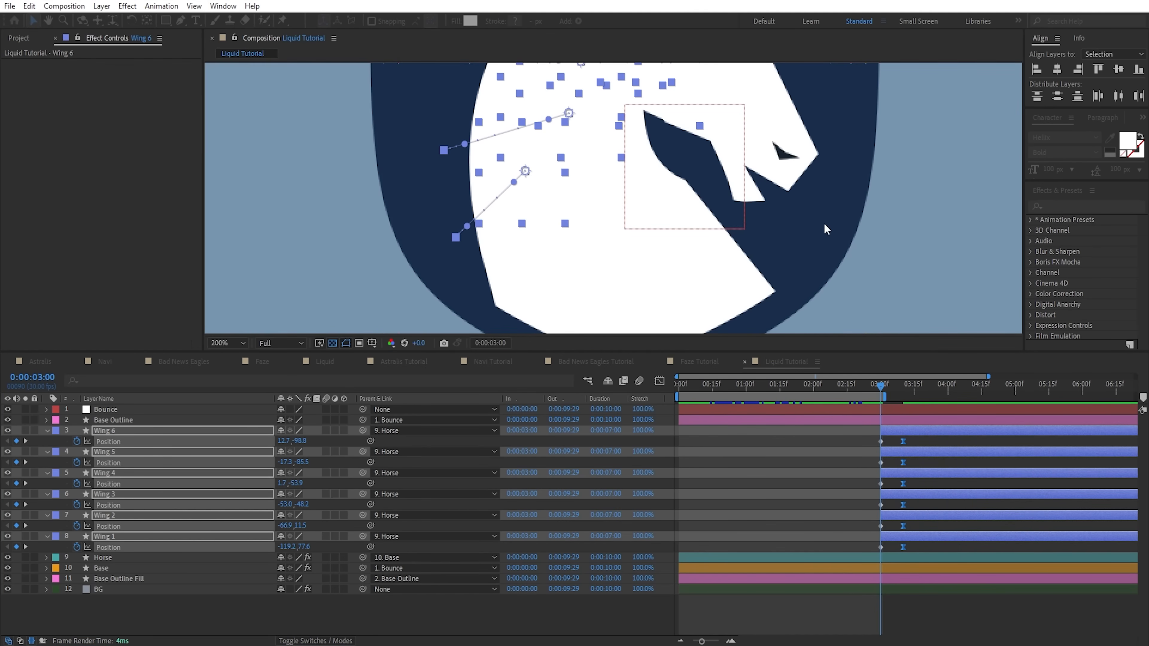
- Select all six wing layers and trim their ends at 3:05
{"action": "scroll", "coordinate": [826, 228], "scroll_direction": "down", "scroll_amount": 1}
{"action": "left_click", "coordinate": [892, 452]}
{"action": "left_click", "coordinate": [864, 526]}
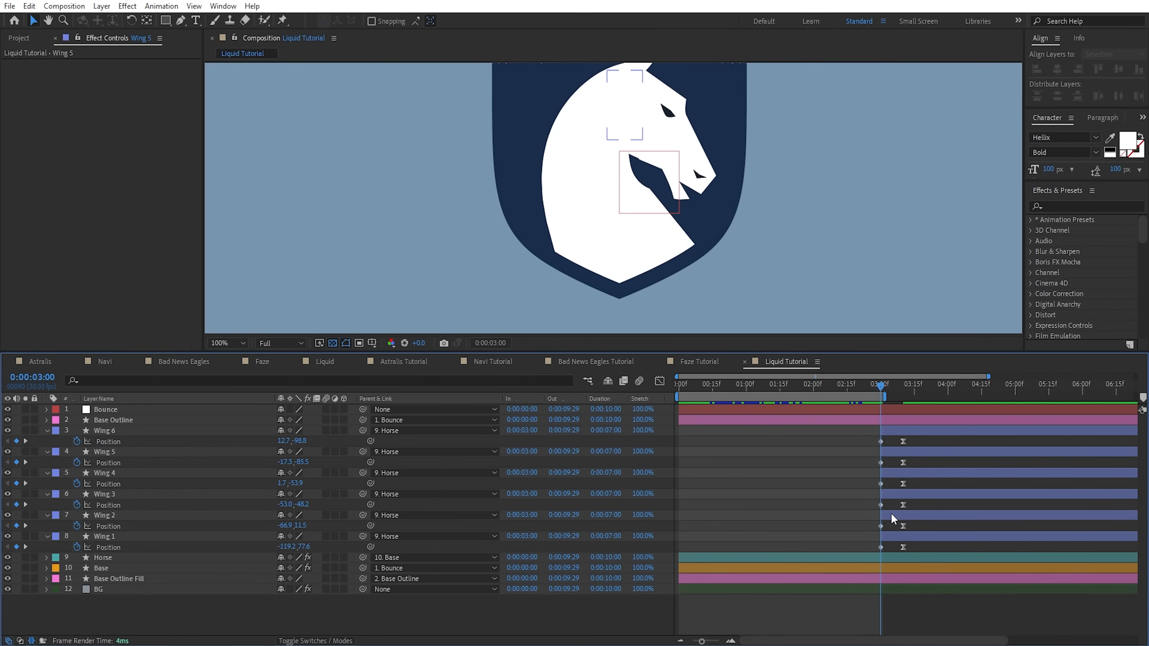
{"action": "left_click", "coordinate": [892, 515]}
{"action": "left_click", "coordinate": [890, 432], "text": "shift"}
{"action": "left_click", "coordinate": [904, 546]}
{"action": "left_click", "coordinate": [903, 432], "text": "shift"}
{"action": "key", "text": "Page_Down"}
{"action": "key", "text": "Page_Down"}
{"action": "key", "text": "Page_Down"}
{"action": "key", "text": "Page_Down"}
{"action": "key", "text": "Page_Down"}
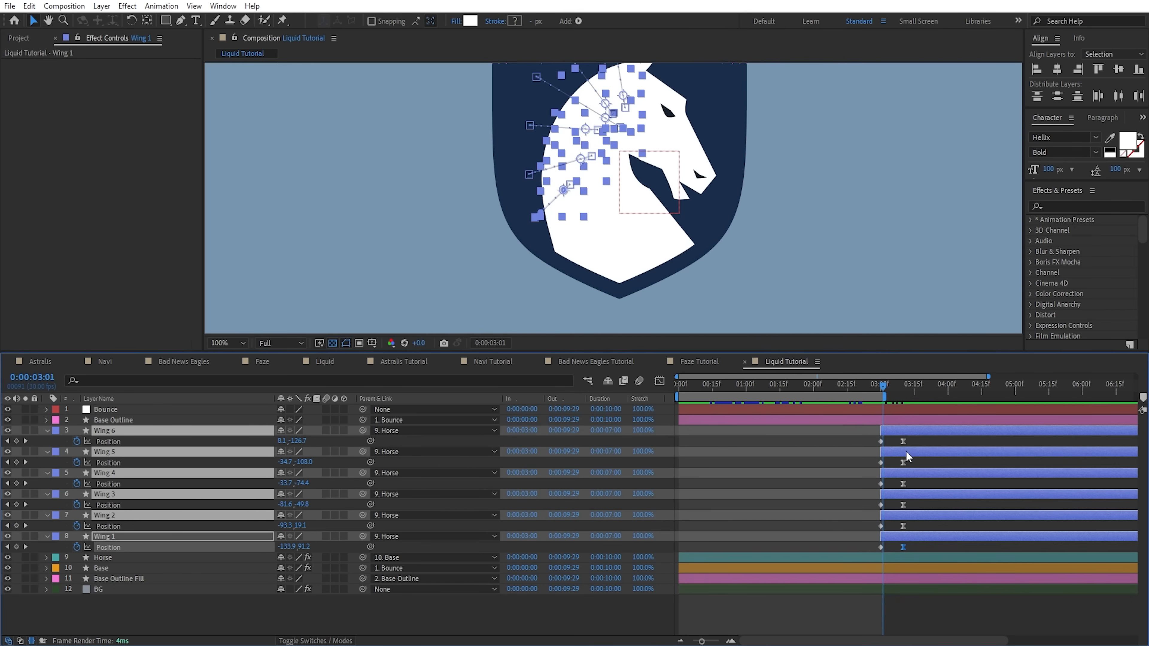
{"action": "key", "text": "alt+bracketright"}
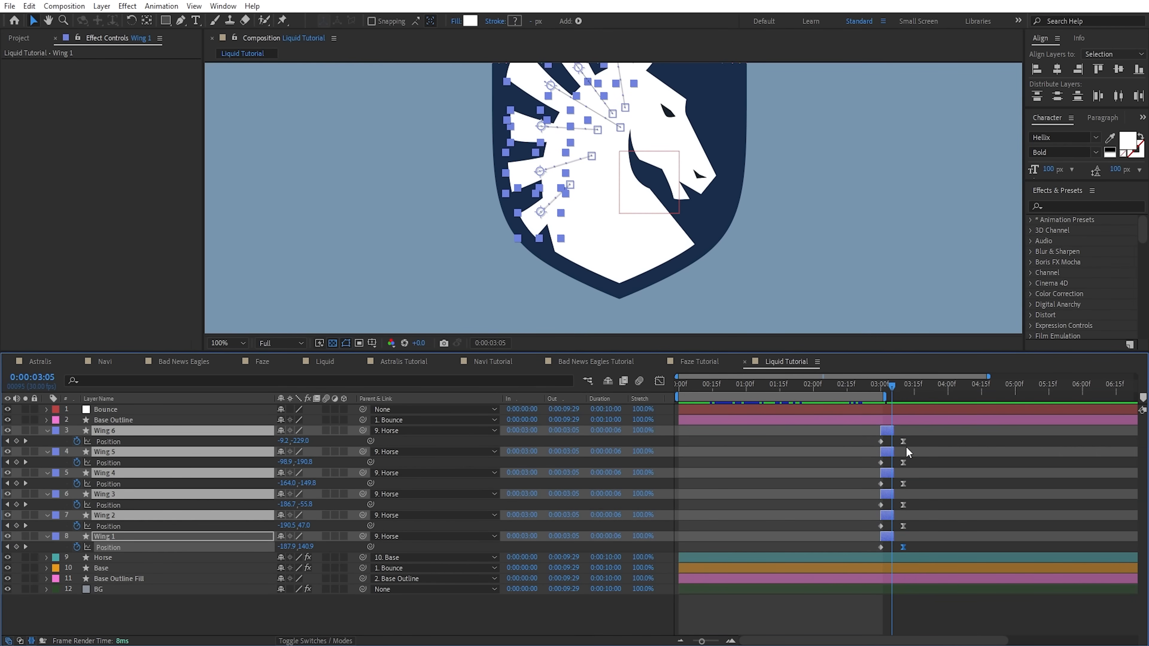
- Sequence the layers in order from Wing 1 to Wing 6 and extend their ends past the composition's end
{"action": "key", "text": "F2"}
{"action": "left_click", "coordinate": [888, 536]}
{"action": "left_click", "coordinate": [887, 428], "text": "shift"}
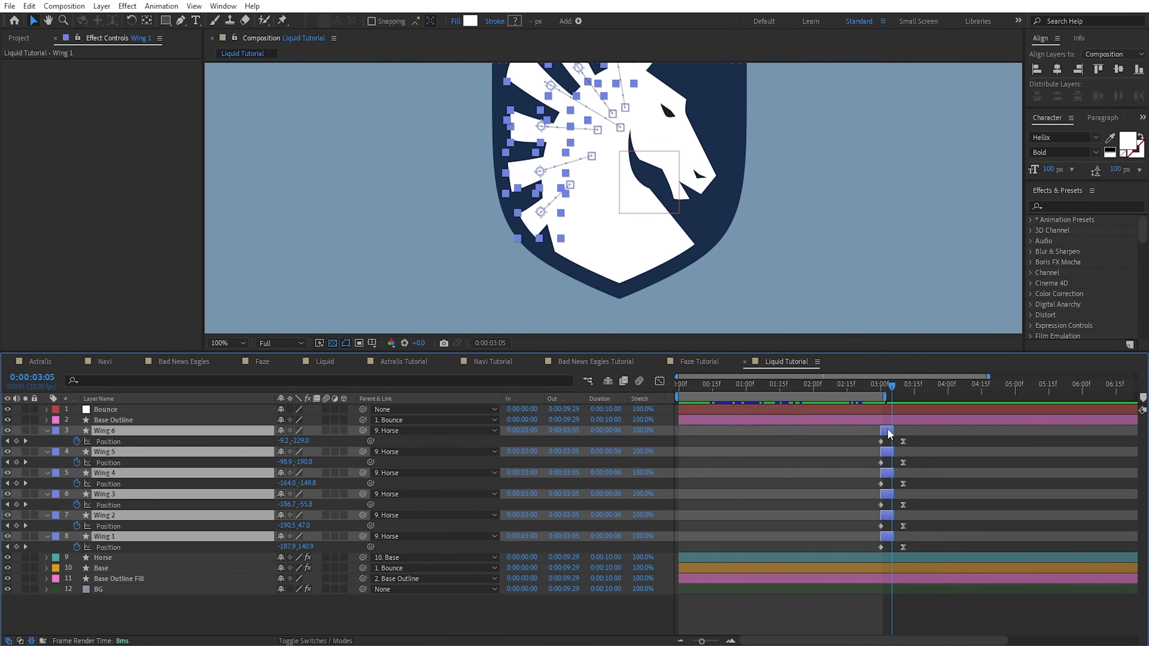
{"action": "right_click", "coordinate": [887, 428]}
{"action": "mouse_move", "coordinate": [938, 271]}
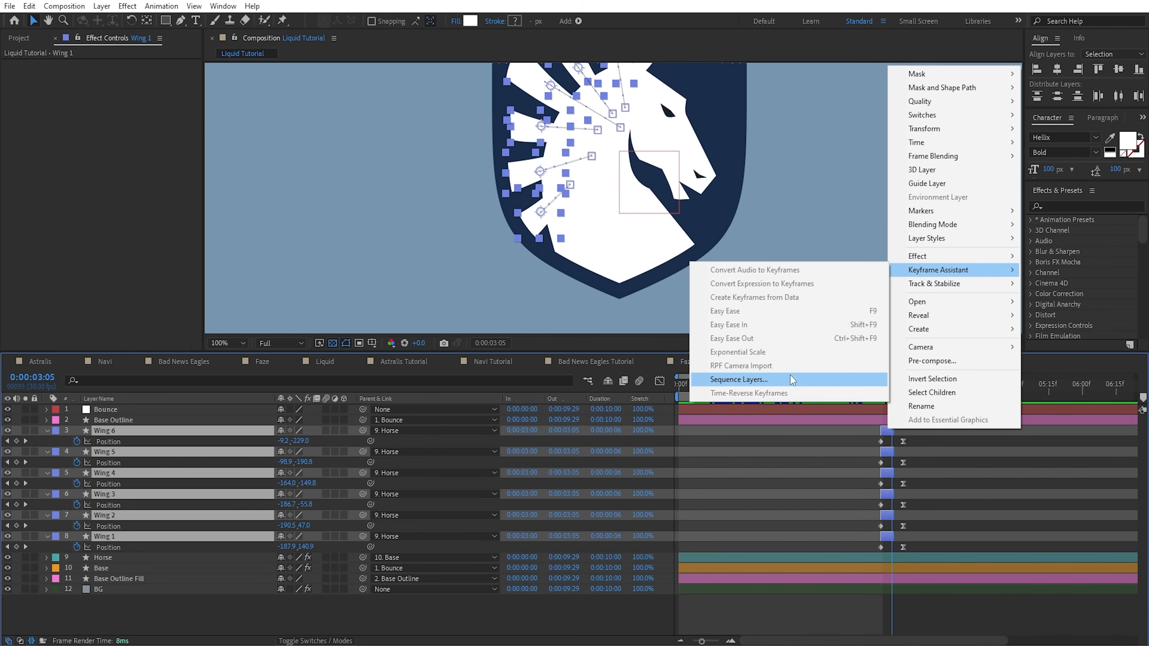
{"action": "left_click", "coordinate": [792, 379]}
{"action": "left_click", "coordinate": [151, 104]}
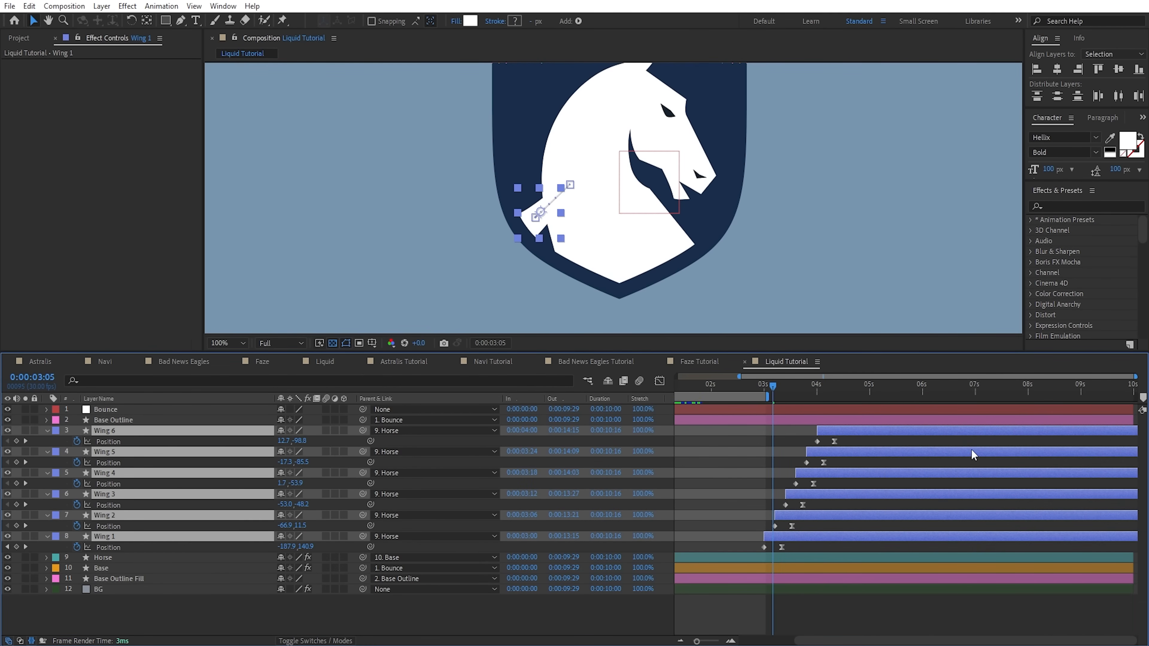
- Shift the six staggered wing layers earlier so Wing 1 starts at 0:20, and preview the animation
{"action": "left_click_drag", "start_coordinate": [972, 450], "coordinate": [1052, 441]}
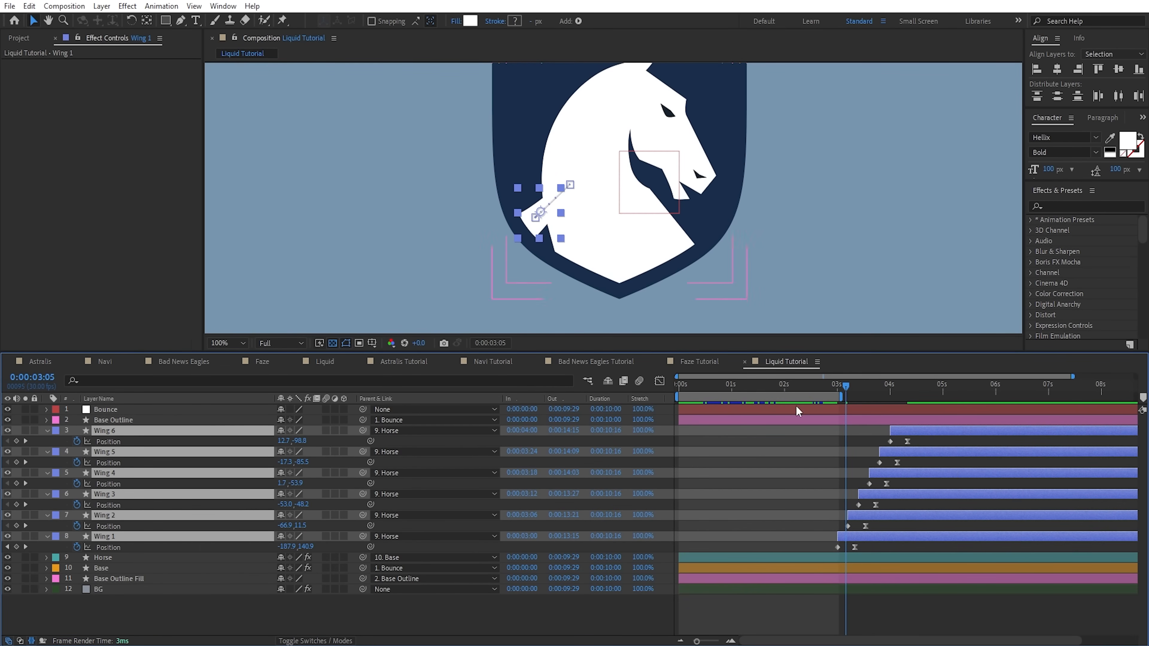
{"action": "mouse_move", "coordinate": [700, 390]}
{"action": "left_mouse_down"}
{"action": "mouse_move", "coordinate": [686, 389]}
{"action": "mouse_move", "coordinate": [723, 391]}
{"action": "left_mouse_up"}
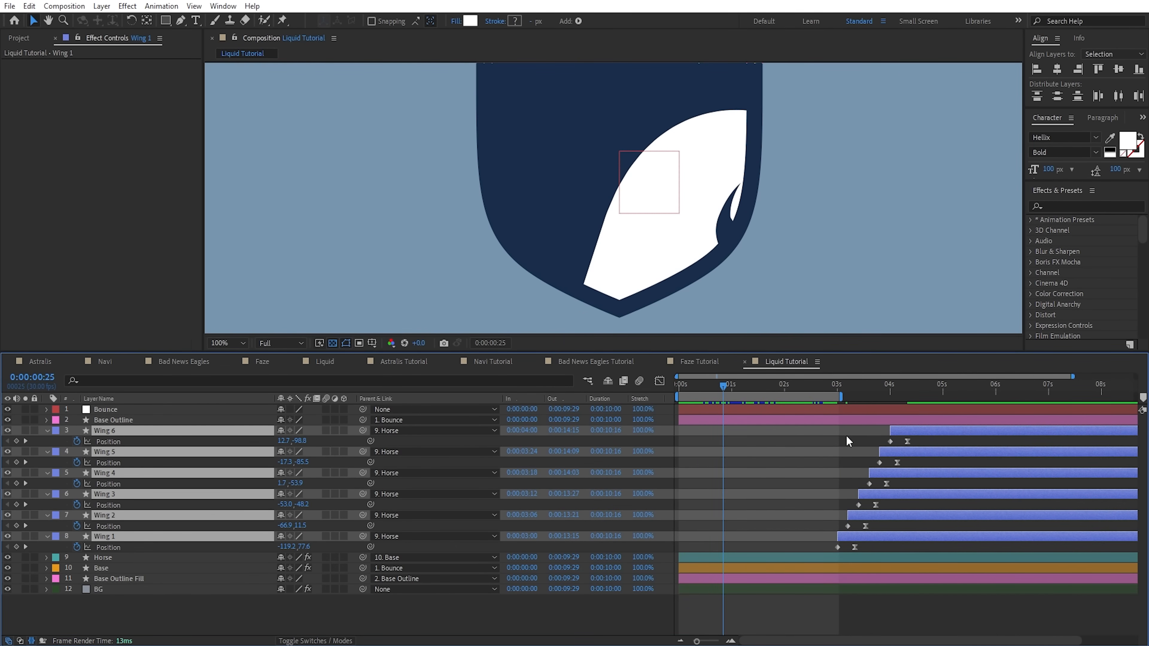
{"action": "left_click_drag", "start_coordinate": [944, 451], "coordinate": [817, 440]}
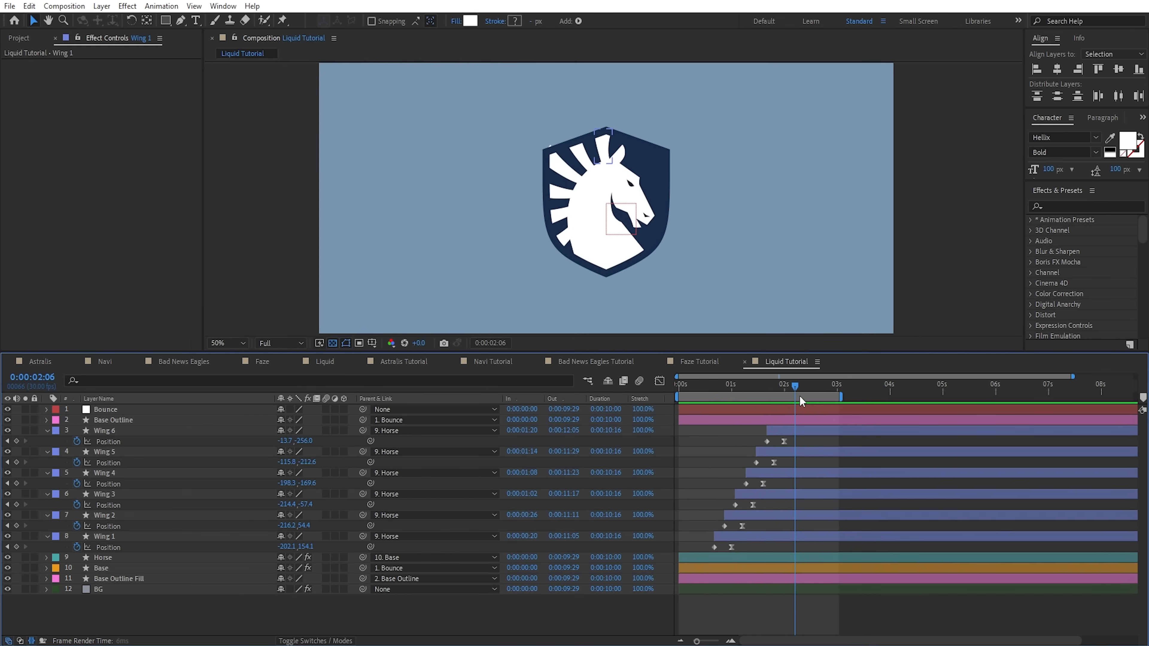
{"action": "left_click_drag", "start_coordinate": [798, 395], "coordinate": [746, 389]}
{"action": "key", "text": "period"}
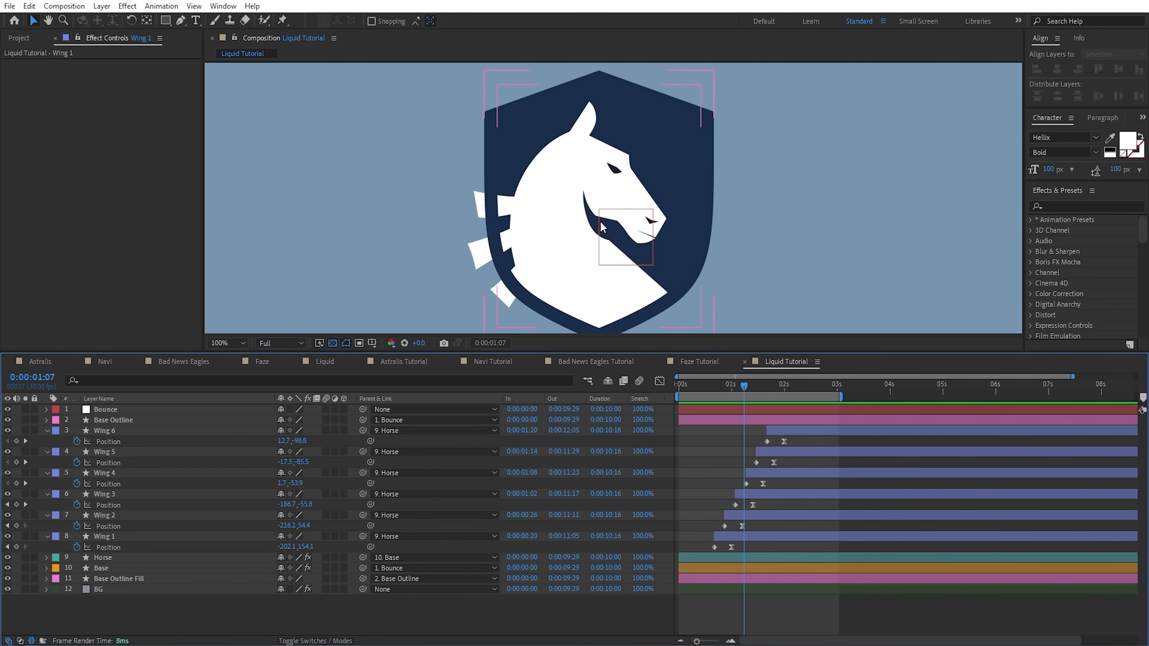
{"action": "key", "text": "space"}
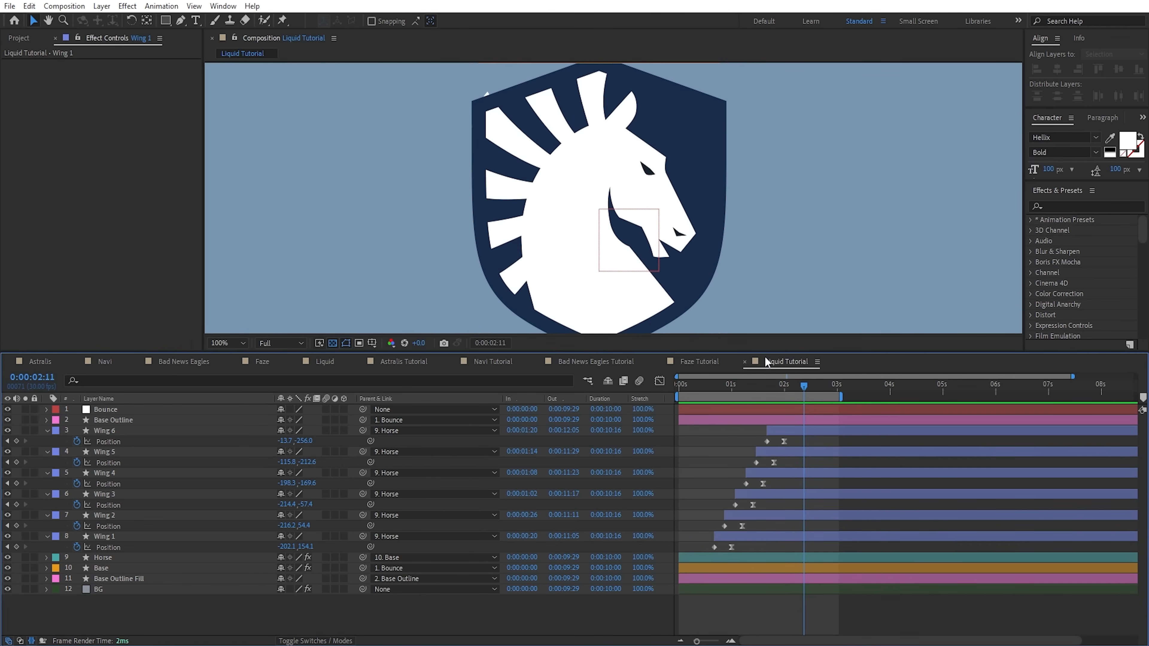
- Draw a closed red shape over the horse's face and lower front with the Pen tool, and name it Horse Side Wings Cutout
{"action": "key", "text": "g"}
{"action": "key", "text": "comma"}
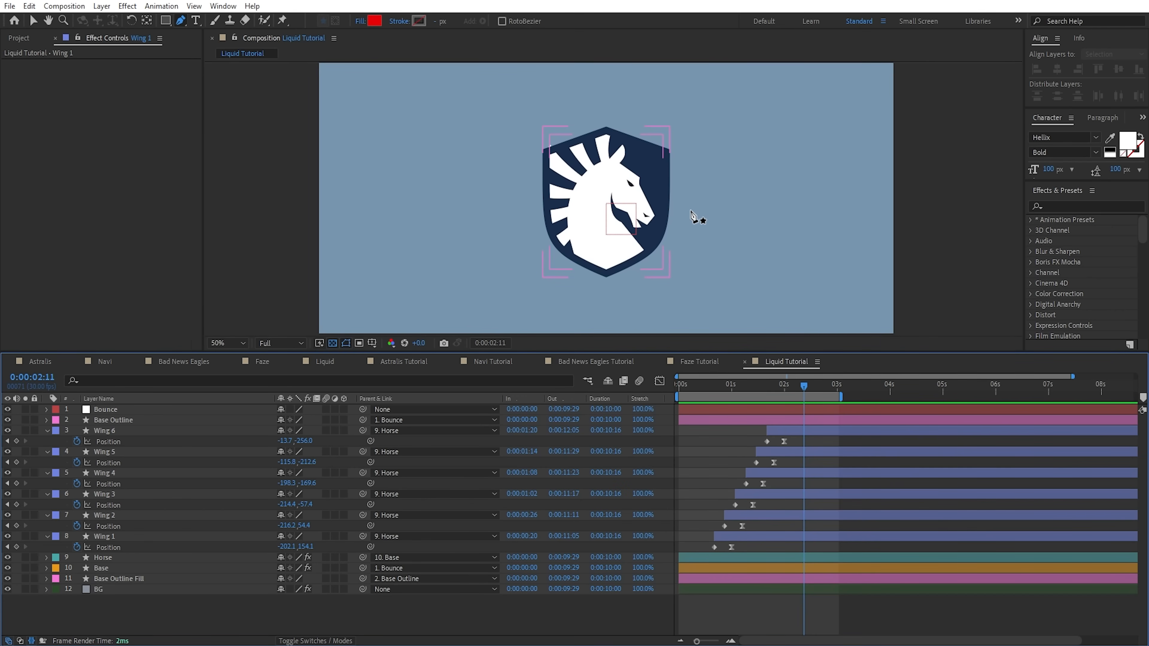
{"action": "mouse_move", "coordinate": [686, 204]}
{"action": "left_mouse_down"}
{"action": "mouse_move", "coordinate": [669, 192]}
{"action": "mouse_move", "coordinate": [594, 197]}
{"action": "left_mouse_up"}
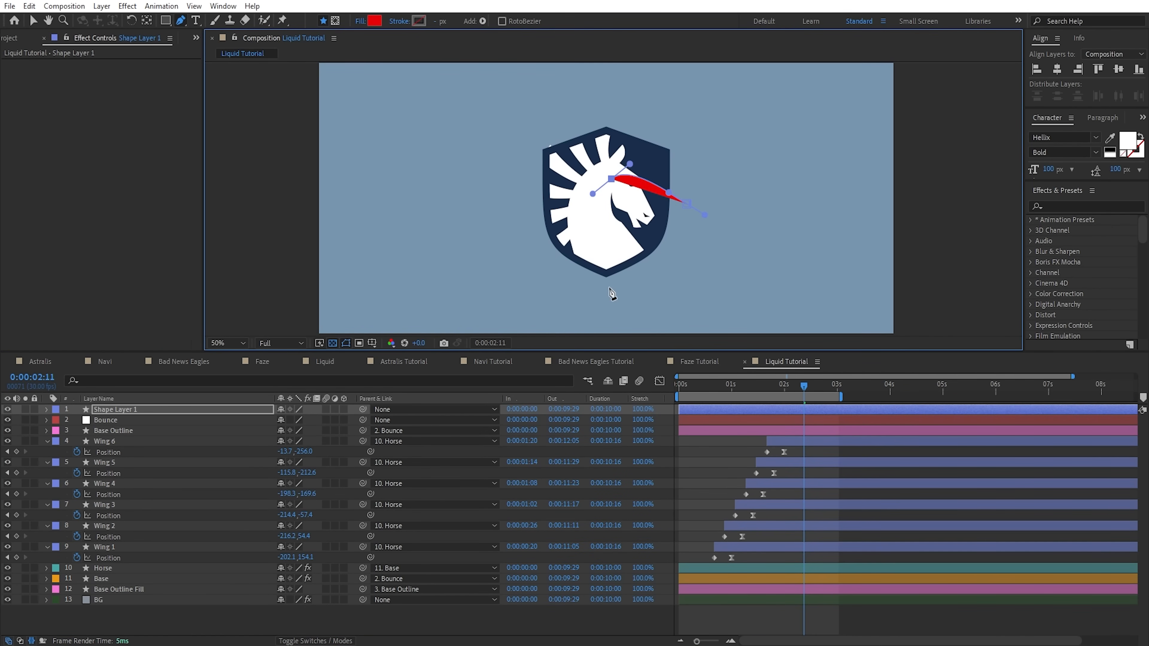
{"action": "left_click_drag", "start_coordinate": [611, 290], "coordinate": [644, 323]}
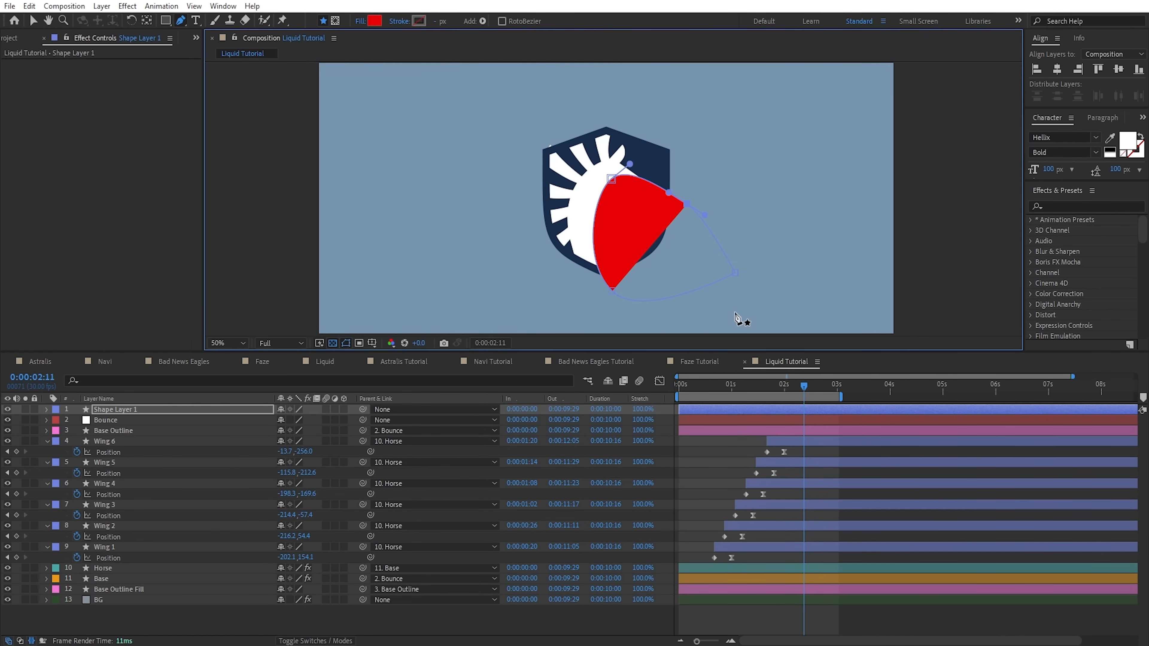
{"action": "key", "text": "v"}
{"action": "key", "text": "Return"}
{"action": "type", "text": "Horse Side Wings Cutout"}
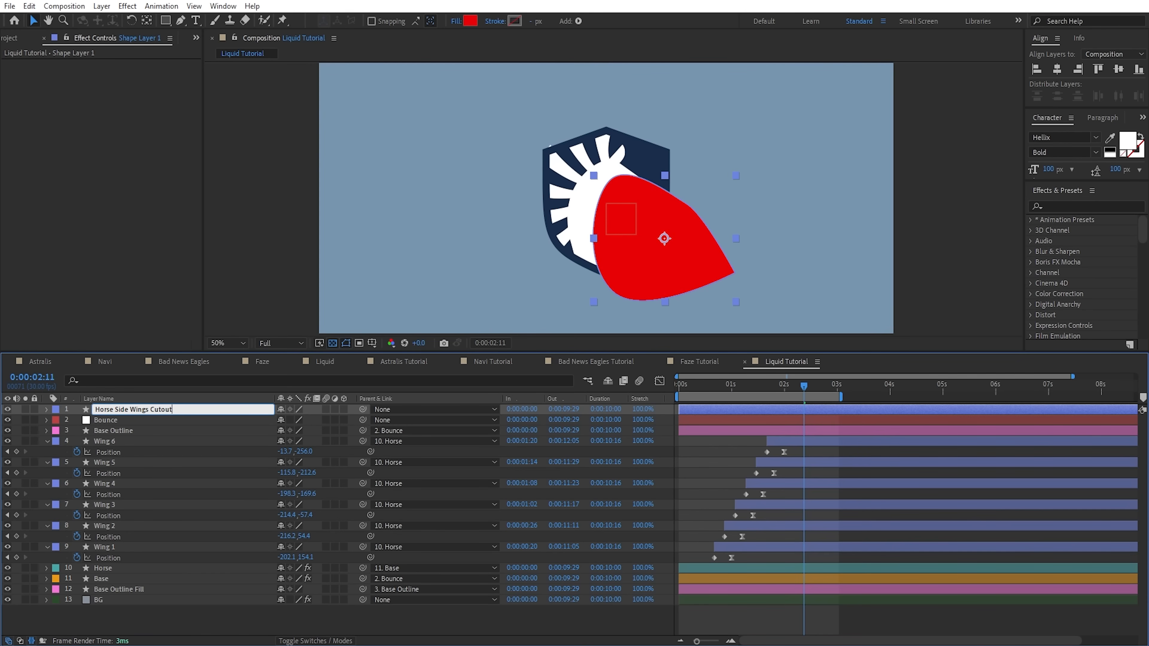
{"action": "key", "text": "Return"}
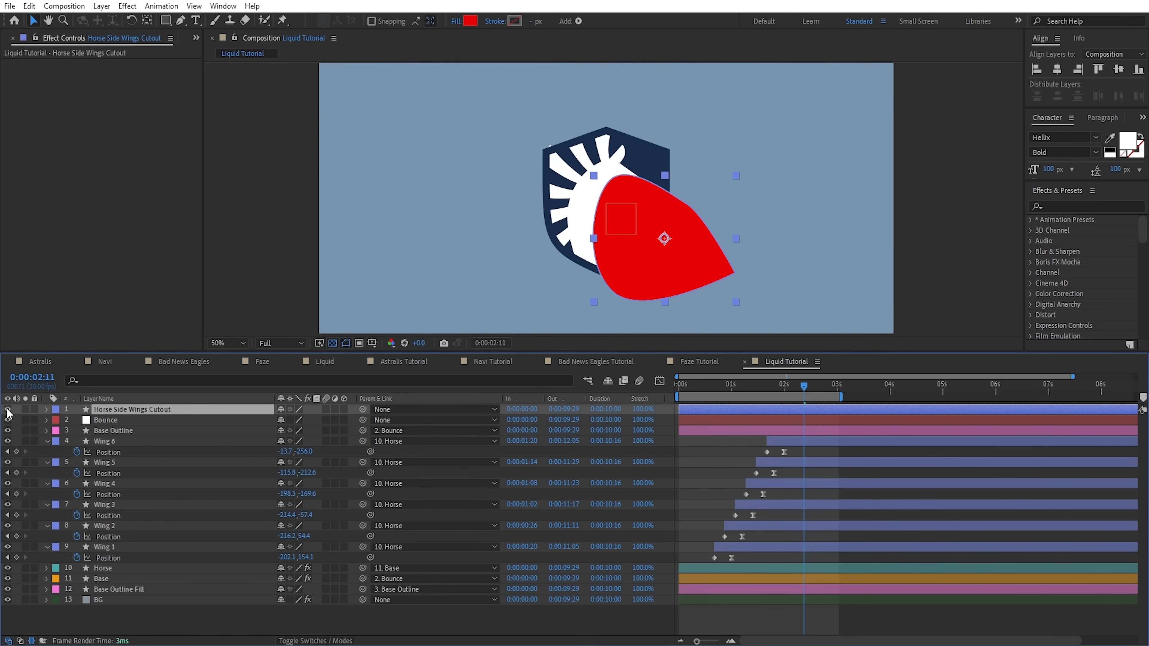
- Hide the Horse Side Wings Cutout layer and parent it to the Horse layer
{"action": "left_click", "coordinate": [7, 409]}
{"action": "left_click_drag", "start_coordinate": [363, 409], "coordinate": [125, 565]}
- Apply Set Matte to Wing 6, taking the matte from Horse Side Wings Cutout with Invert Matte enabled
{"action": "left_click", "coordinate": [119, 440]}
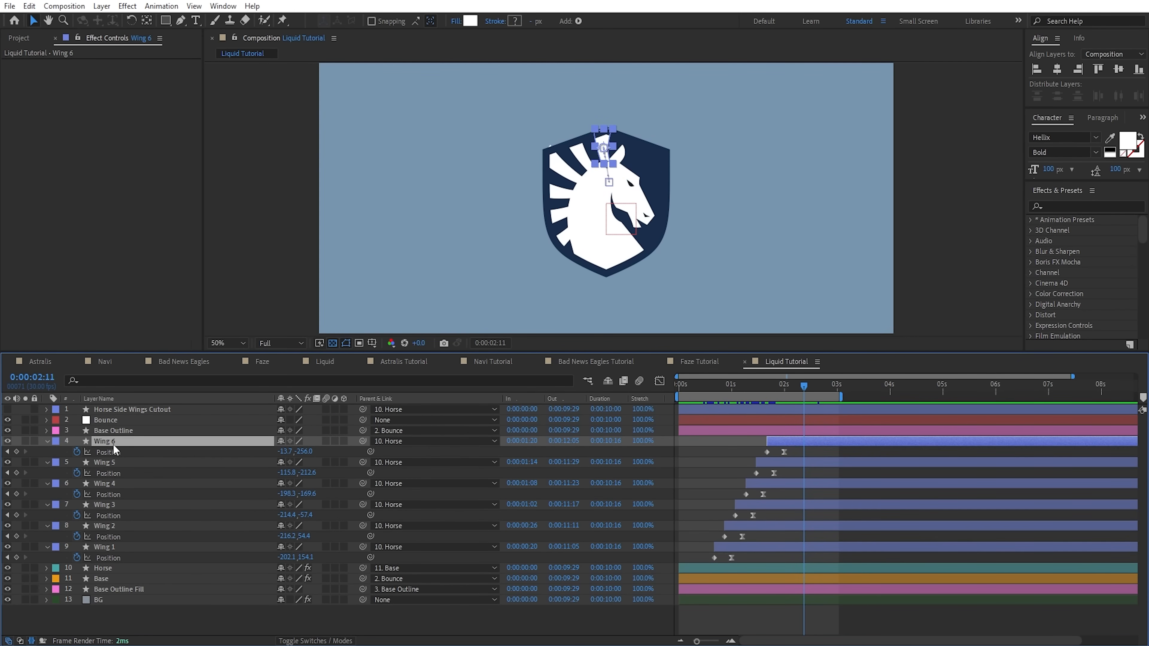
{"action": "key", "text": "ctrl+space"}
{"action": "type", "text": "Set mat"}
{"action": "key", "text": "Return"}
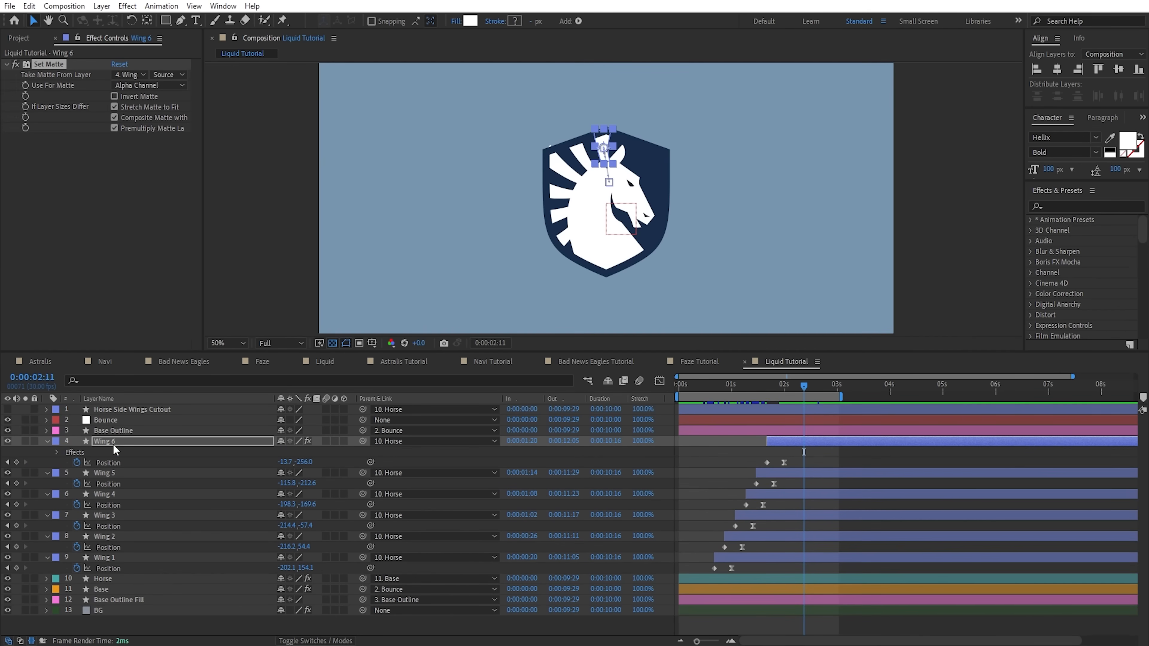
{"action": "left_click", "coordinate": [124, 75]}
{"action": "left_click", "coordinate": [156, 107]}
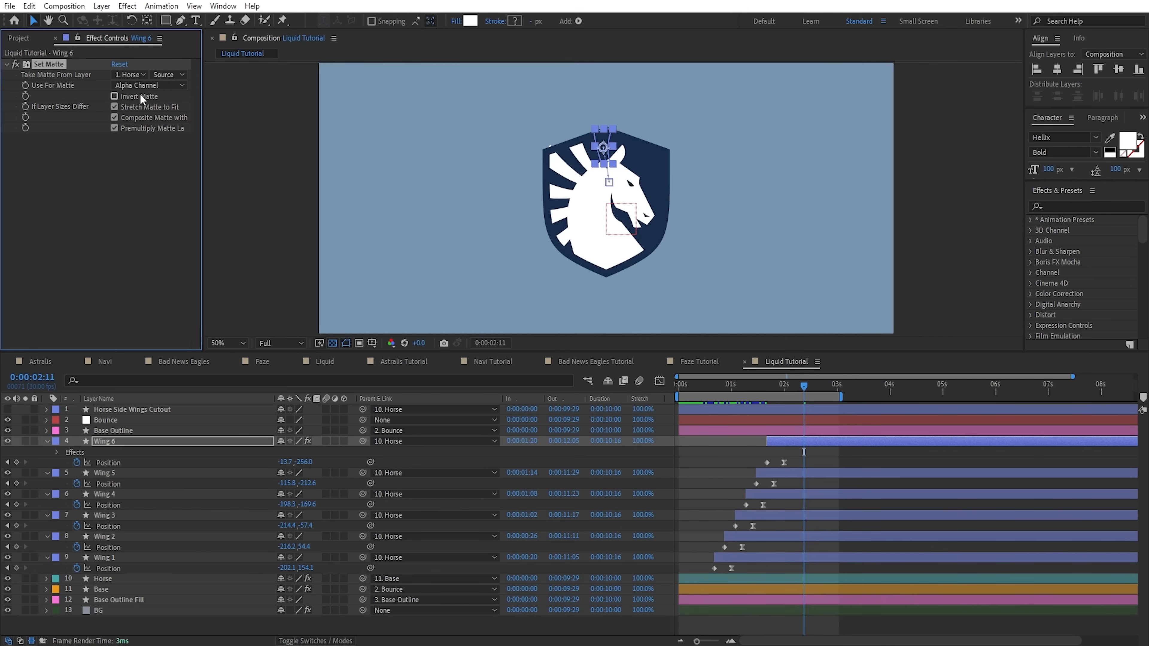
{"action": "left_click", "coordinate": [127, 96]}
- Duplicate Wing 6's Set Matte effect, take the copy's matte from the Base layer with Invert Matte disabled, and check the result
{"action": "key", "text": "period"}
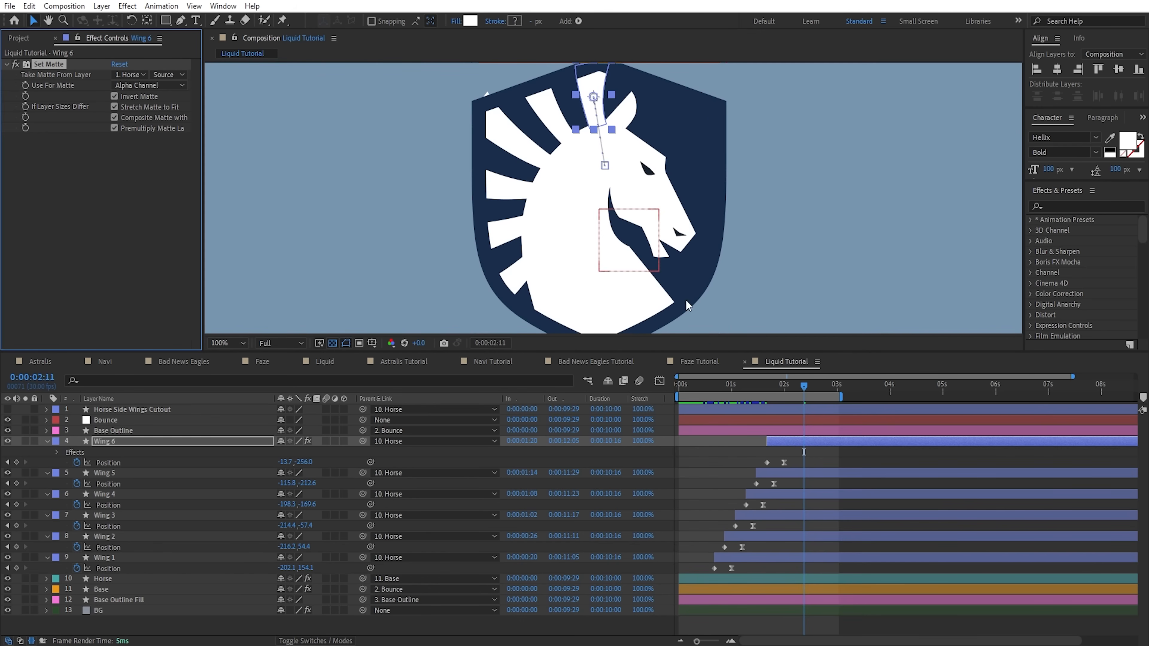
{"action": "key", "text": "period"}
{"action": "key", "text": "i"}
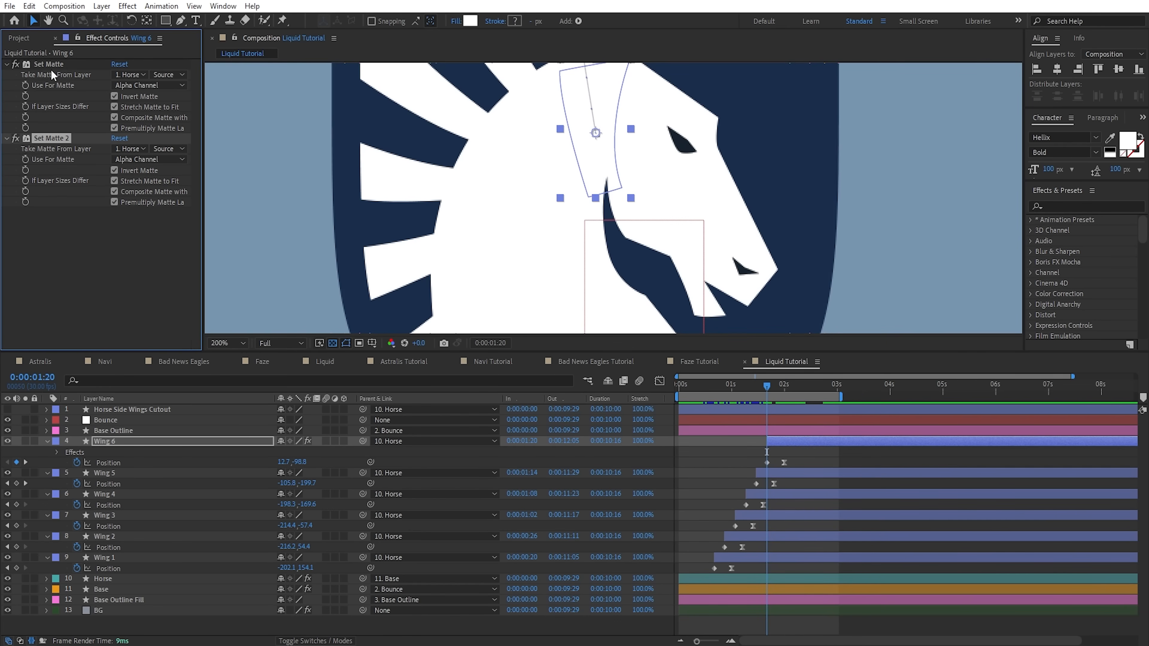
{"action": "key", "text": "ctrl+d"}
{"action": "left_click", "coordinate": [123, 149]}
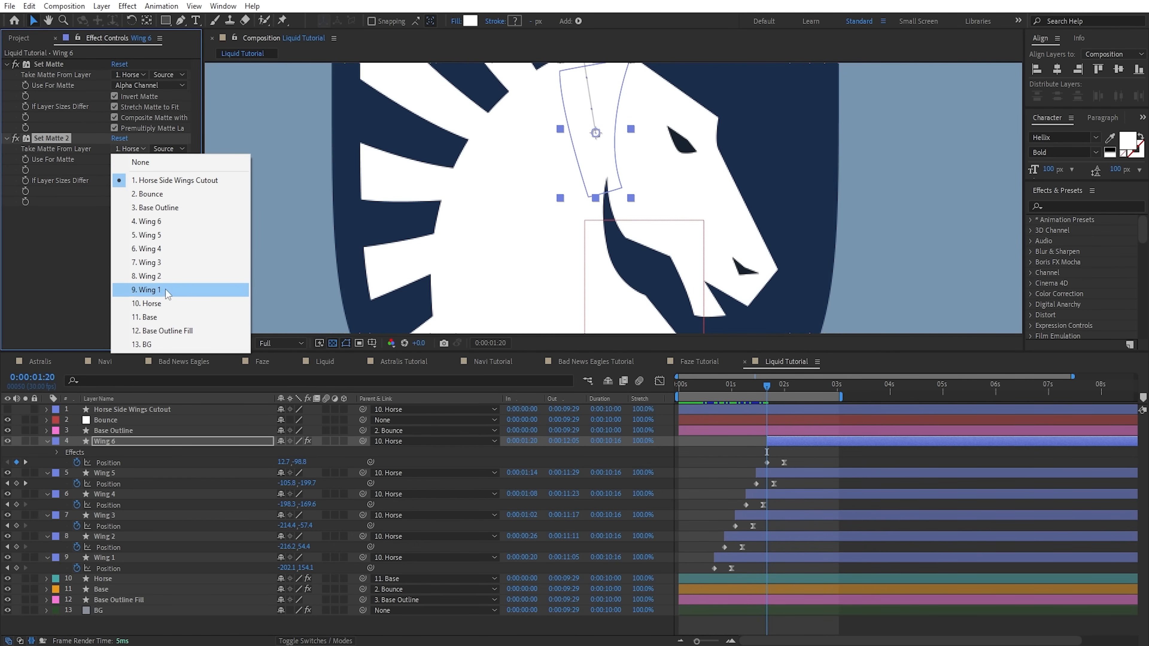
{"action": "left_click", "coordinate": [158, 315]}
{"action": "key", "text": "comma"}
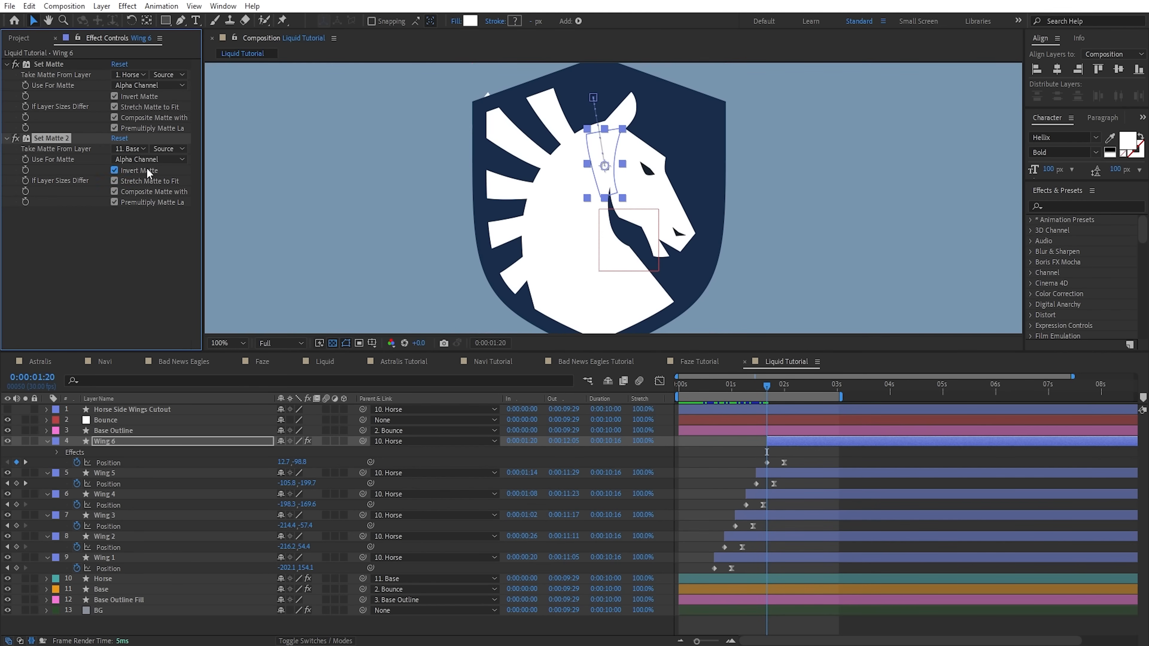
{"action": "left_click_drag", "start_coordinate": [767, 384], "coordinate": [782, 390]}
{"action": "scroll", "coordinate": [586, 131], "scroll_direction": "up", "scroll_amount": 3}
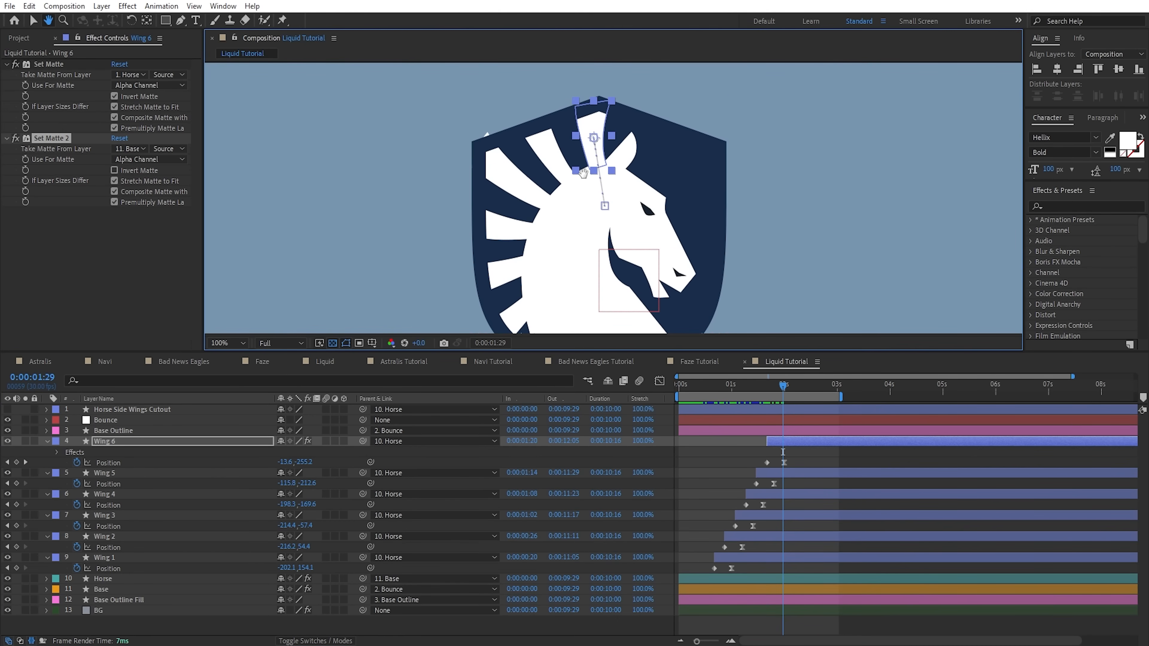
- Copy both Set Matte effects from Wing 6 to Wing 5 through Wing 1, and preview the wing animation
{"action": "left_click", "coordinate": [58, 64]}
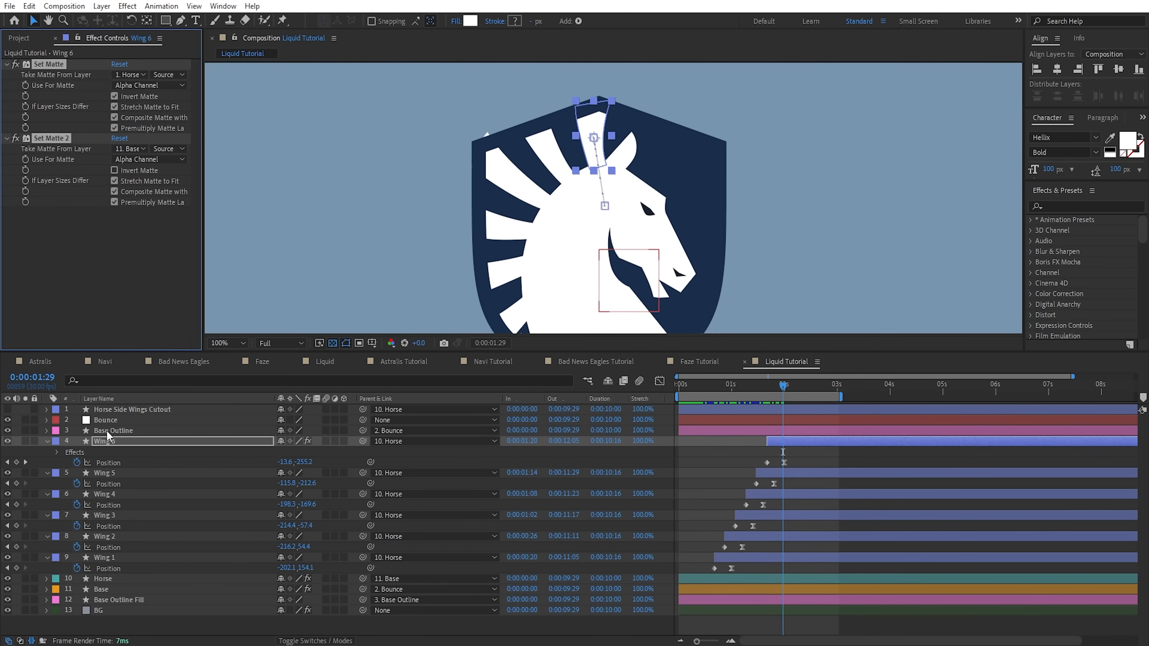
{"action": "left_click", "coordinate": [121, 476]}
{"action": "left_click", "coordinate": [127, 556], "text": "shift"}
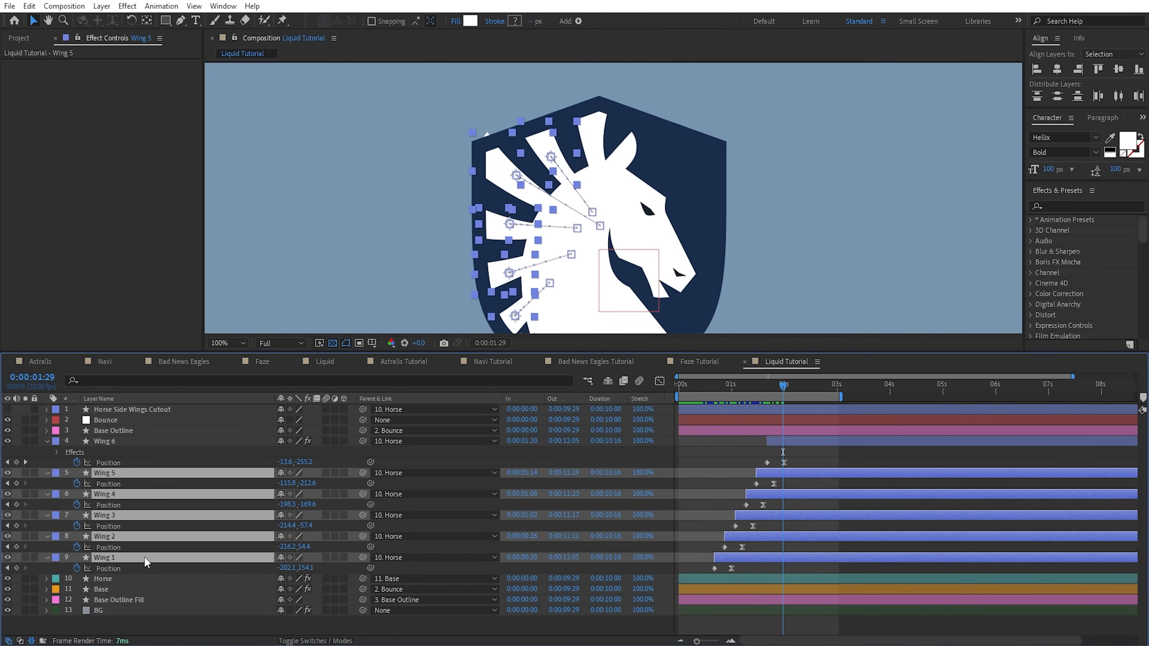
{"action": "key", "text": "ctrl+v"}
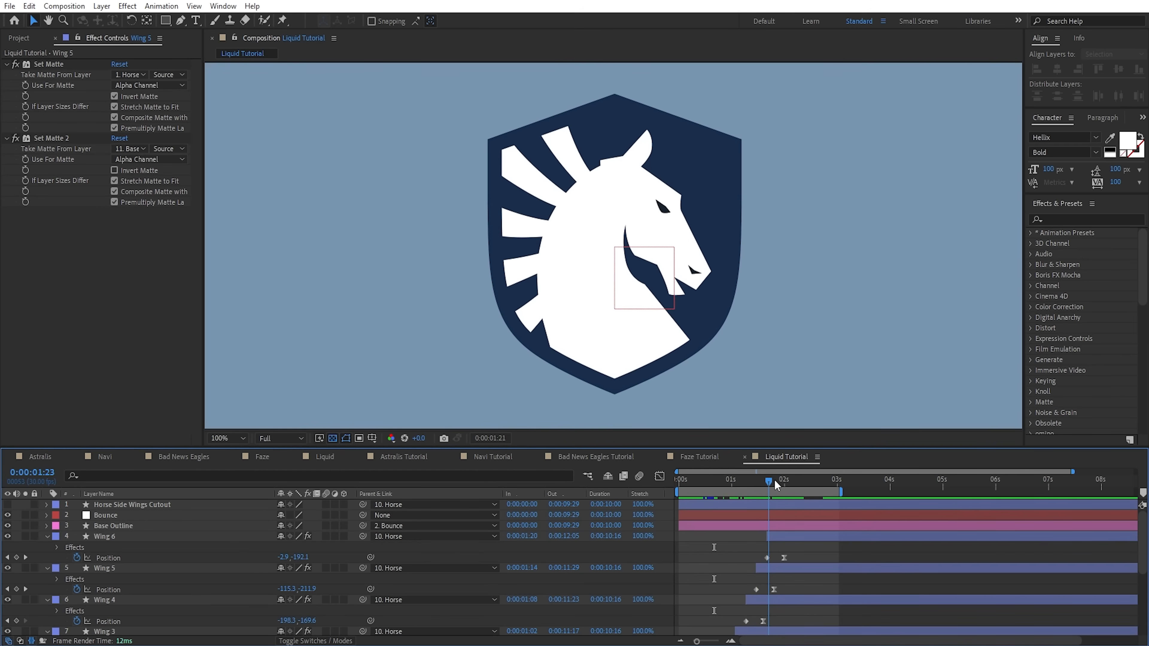
{"action": "left_click_drag", "start_coordinate": [789, 481], "coordinate": [732, 485]}
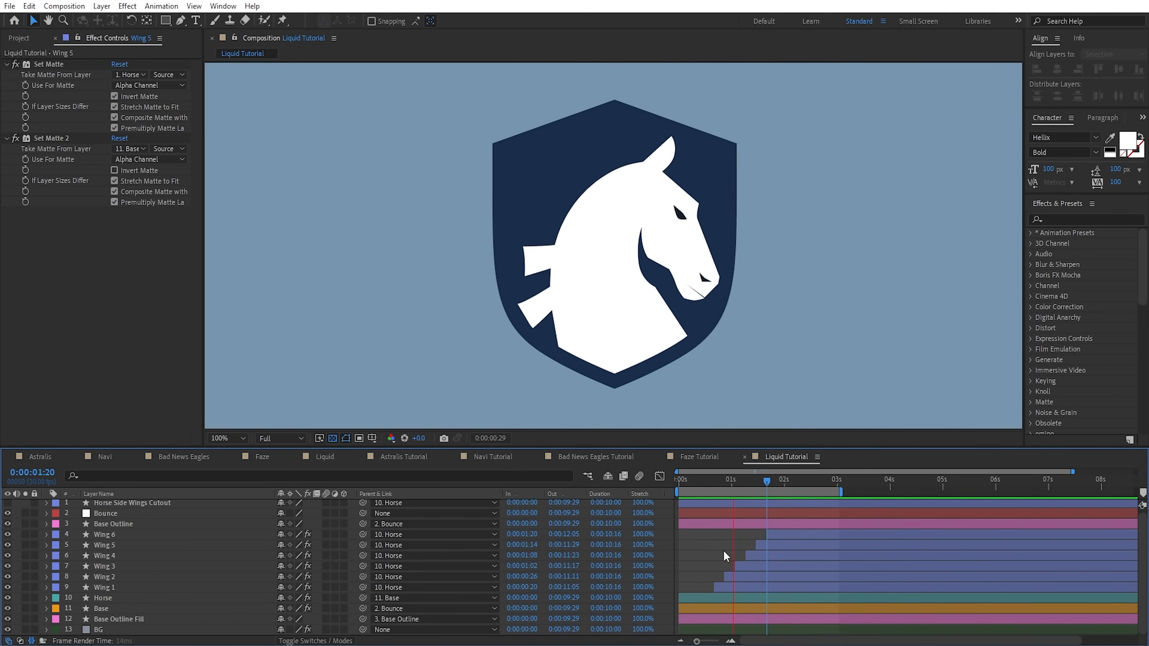
- Move the layers Wing 1 to Wing 6 to the composition start and trim their ends at 0:00:00:03
{"action": "left_click", "coordinate": [713, 483]}
{"action": "left_click", "coordinate": [760, 588]}
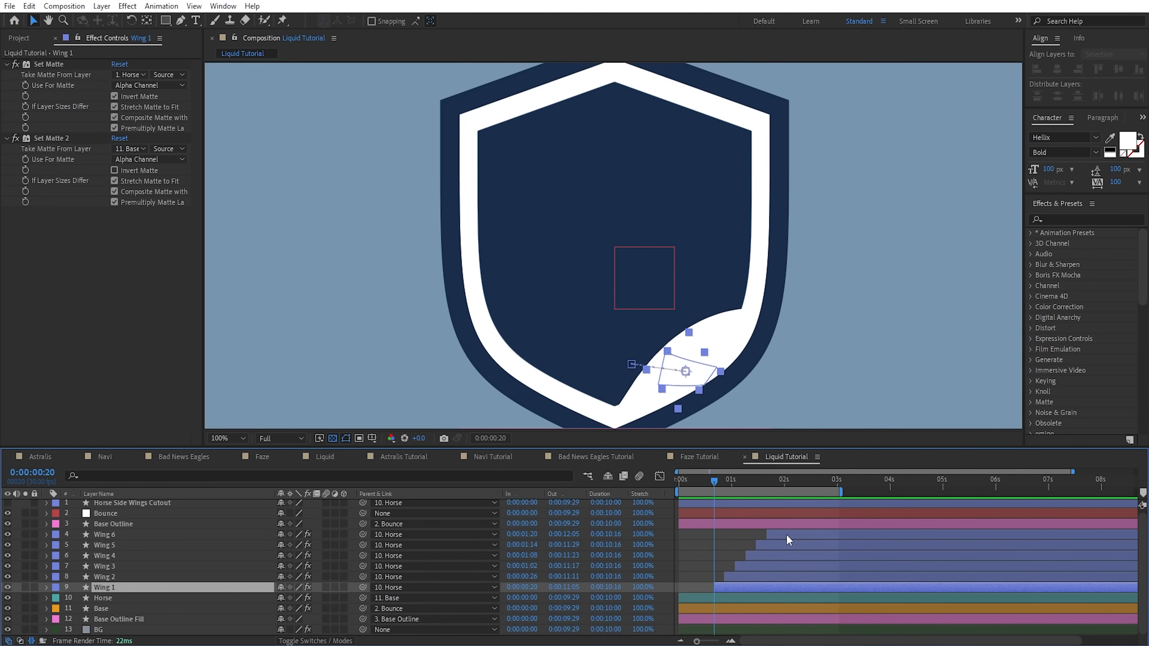
{"action": "left_click", "coordinate": [786, 534], "text": "shift"}
{"action": "key", "text": "alt+Home"}
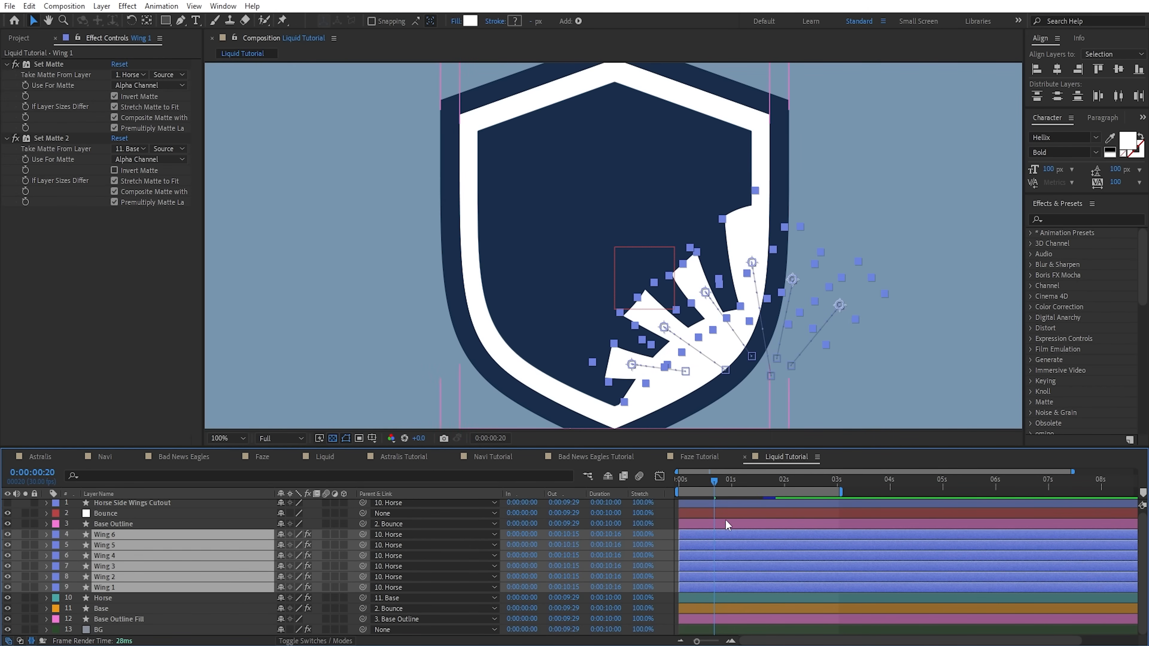
{"action": "key", "text": "space"}
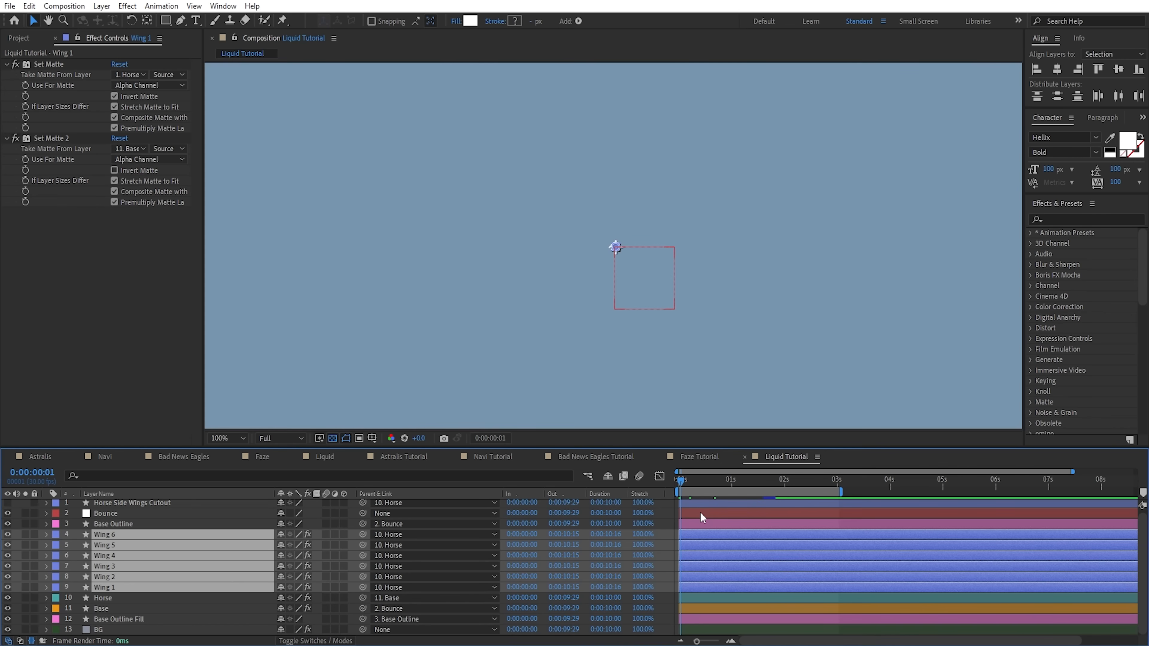
{"action": "key", "text": "alt+]"}
{"action": "key", "text": "ctrl+shift+a"}
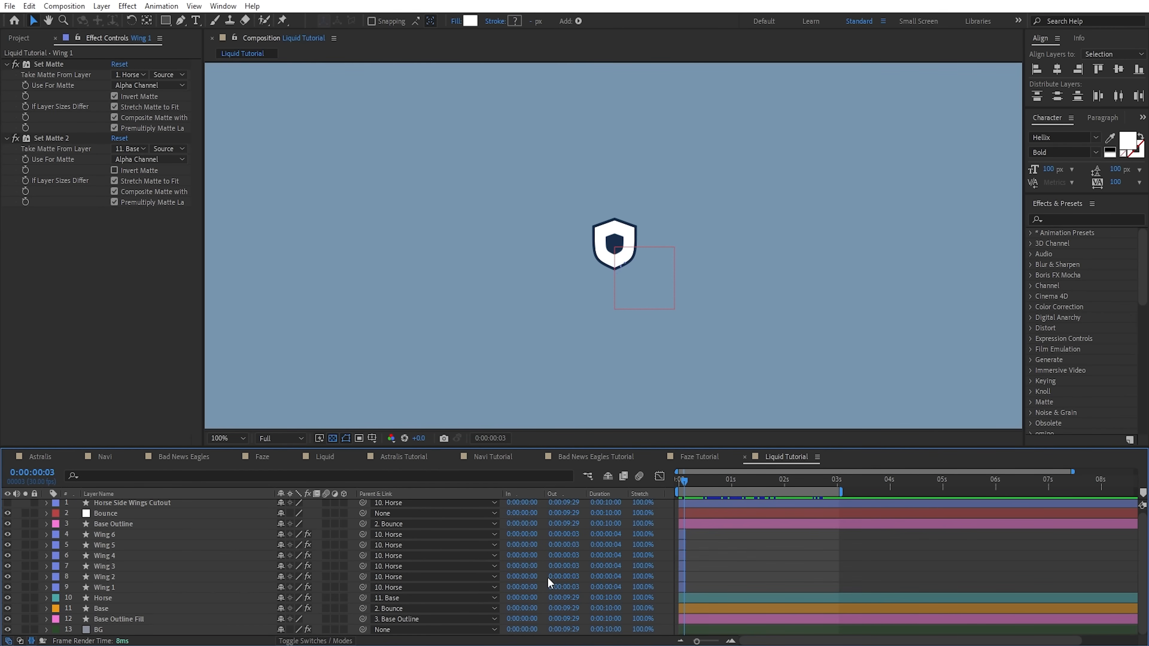
- Sequence the six trimmed wing layers end to end, ordered from Wing 1 up to Wing 6
{"action": "left_click", "coordinate": [134, 587]}
{"action": "left_click", "coordinate": [113, 536], "text": "shift"}
{"action": "right_click", "coordinate": [119, 536]}
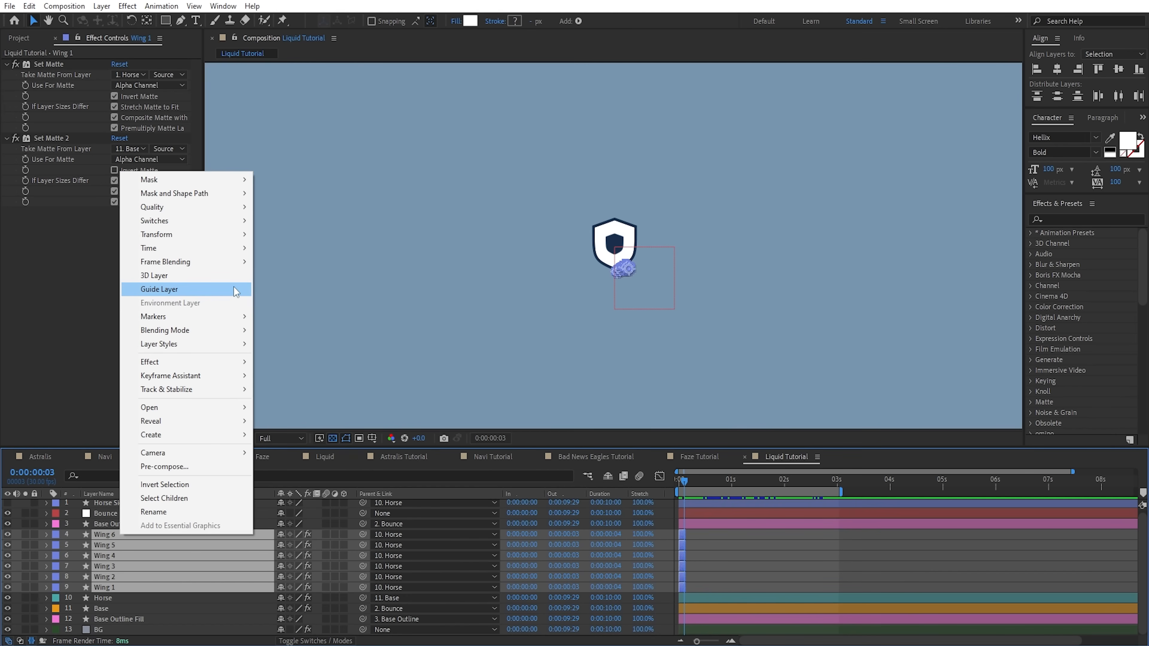
{"action": "left_click", "coordinate": [308, 490]}
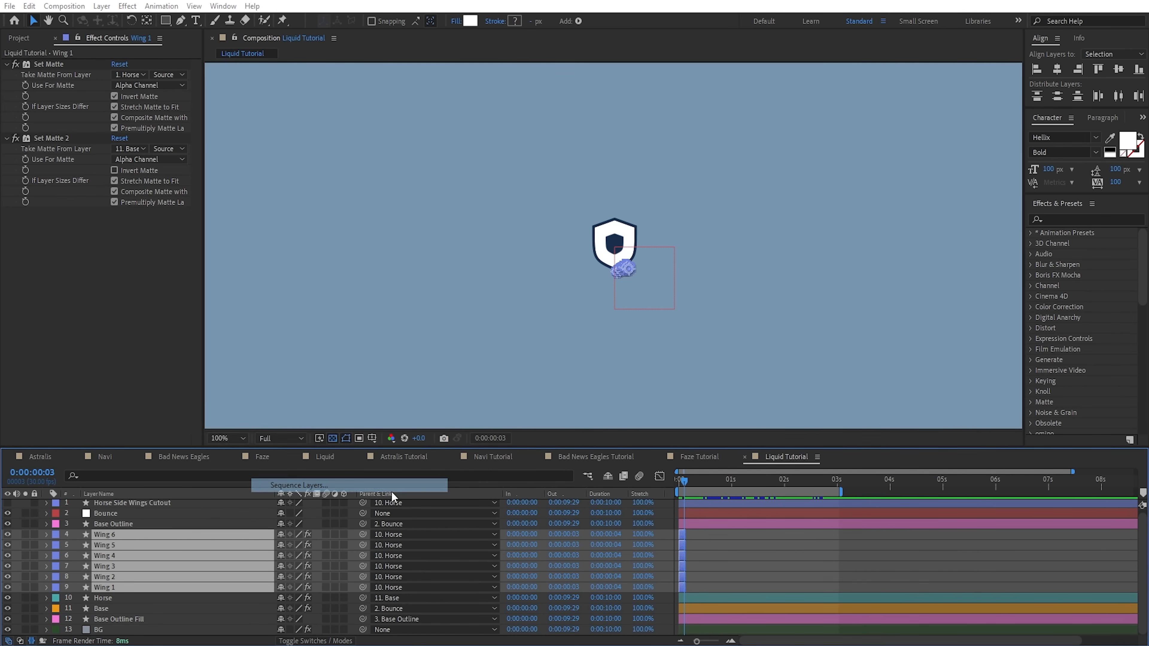
{"action": "key", "text": "Return"}
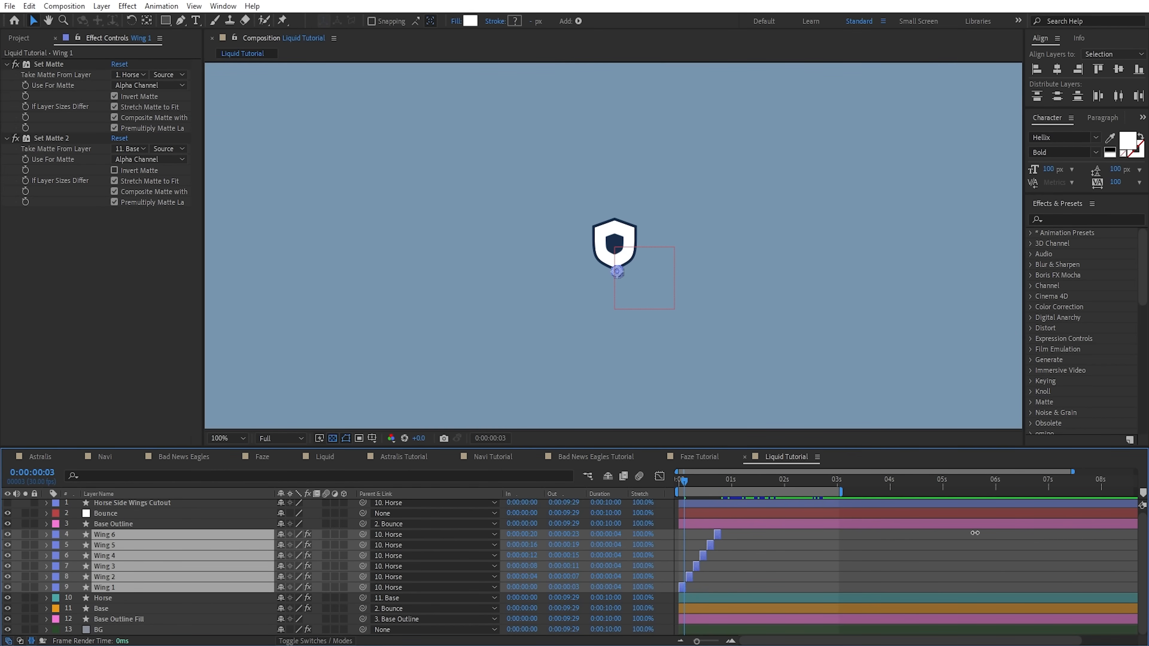
- Extend the ends of all wing layers past the work area, shift the stagger to start at 0:00:00:25, and preview it
{"action": "left_click_drag", "start_coordinate": [975, 533], "coordinate": [1111, 533]}
{"action": "scroll", "coordinate": [740, 566], "scroll_direction": "left", "scroll_amount": 3}
{"action": "left_click_drag", "start_coordinate": [703, 577], "coordinate": [748, 583]}
{"action": "key", "text": "space"}
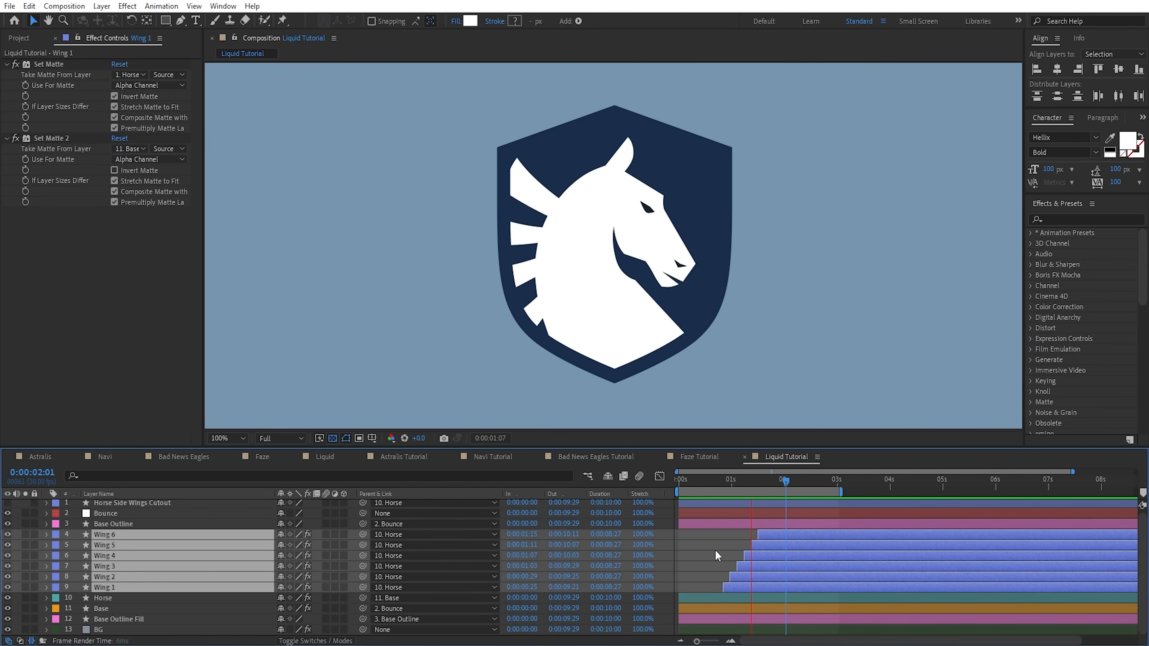
- Shift the wing layers earlier, and move them together with the Horse layer so Horse starts 6 frames before the composition start
{"action": "key", "text": "space"}
{"action": "left_click_drag", "start_coordinate": [752, 585], "coordinate": [751, 599]}
{"action": "left_click", "coordinate": [748, 598], "text": "ctrl"}
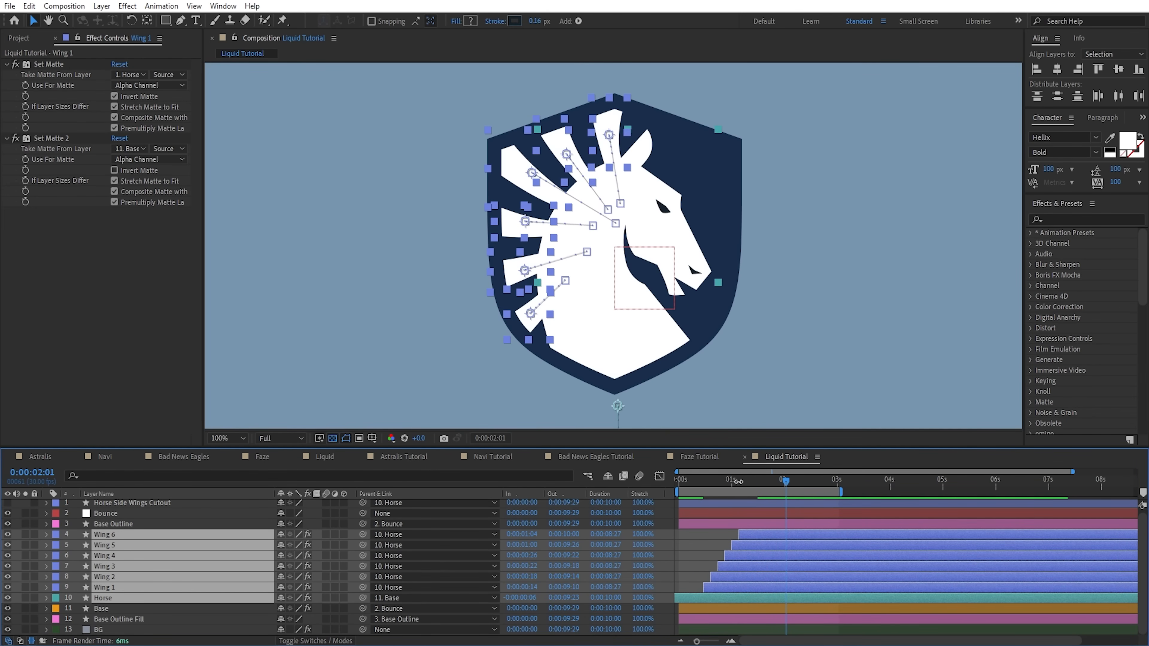
{"action": "left_click_drag", "start_coordinate": [738, 481], "coordinate": [714, 494]}
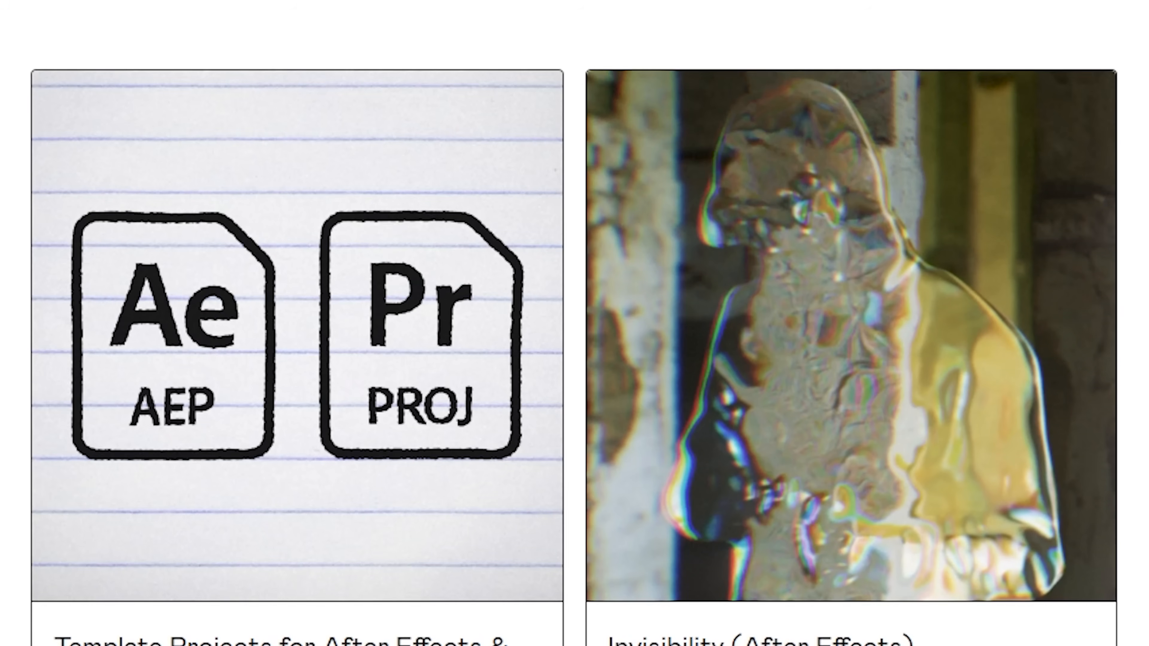
{"action": "scroll", "coordinate": [575, 323], "scroll_direction": "down", "scroll_amount": 8}
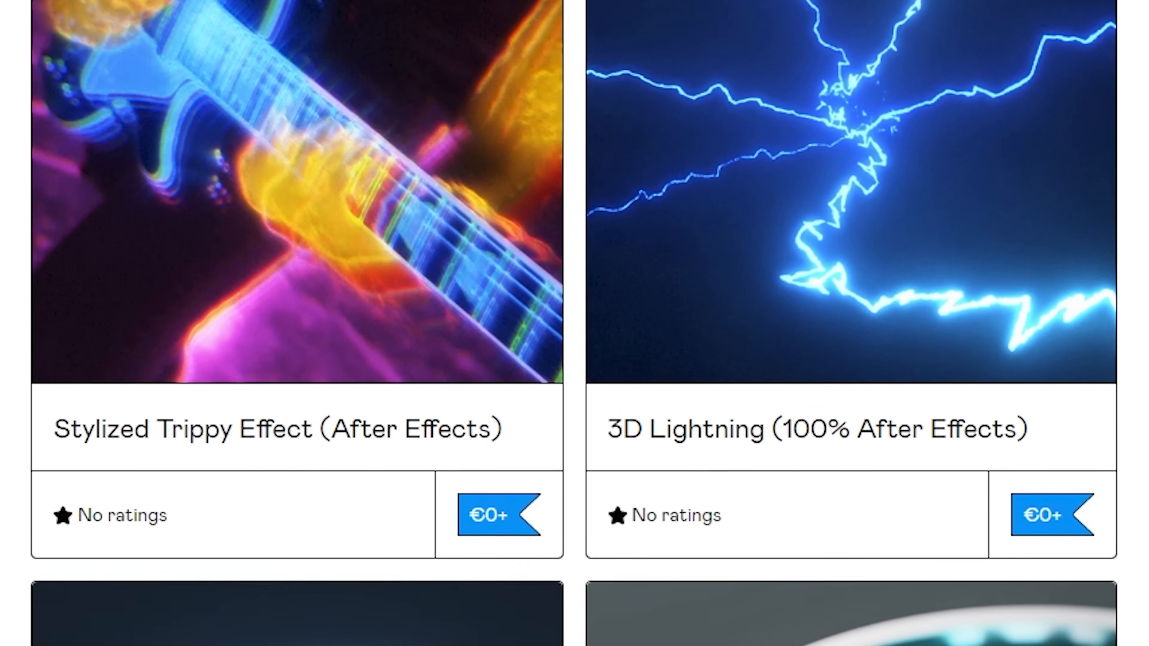
{"action": "scroll", "coordinate": [575, 324], "scroll_direction": "down", "scroll_amount": 6}
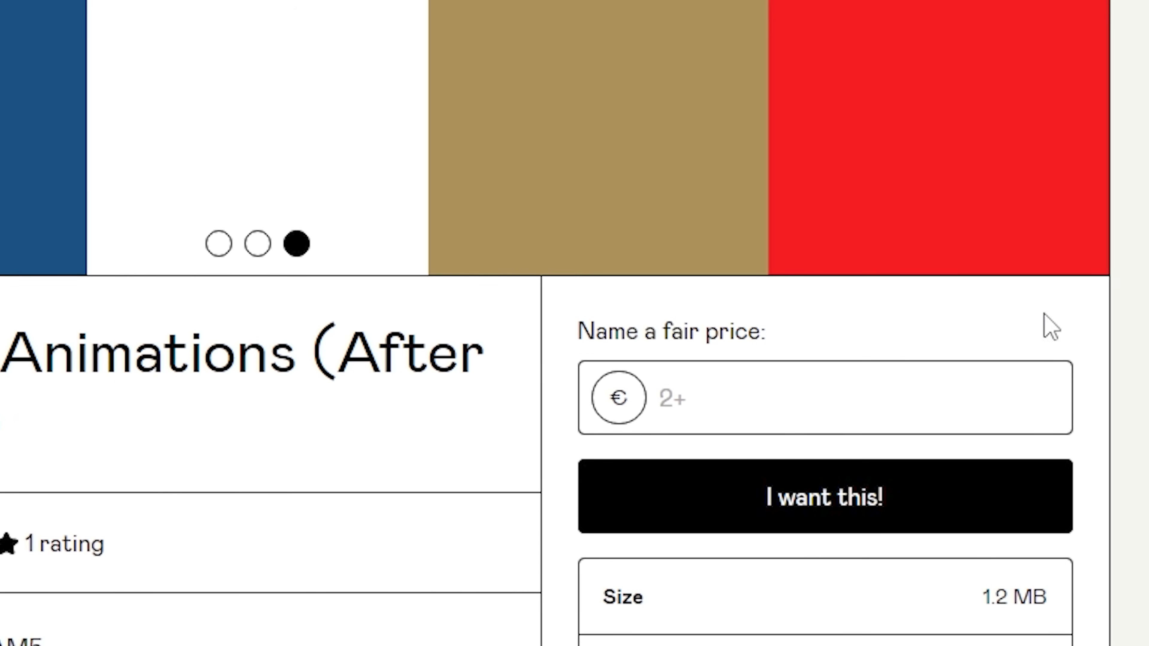
{"action": "left_click", "coordinate": [777, 402]}
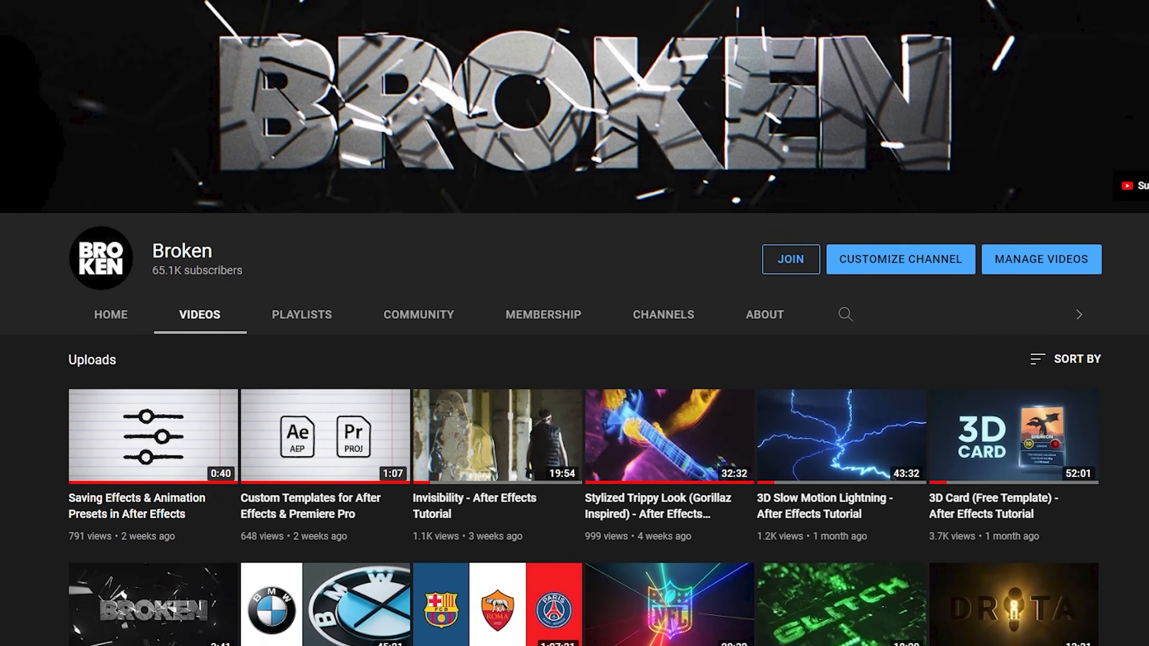
{"action": "scroll", "coordinate": [575, 323], "scroll_direction": "down", "scroll_amount": 5}
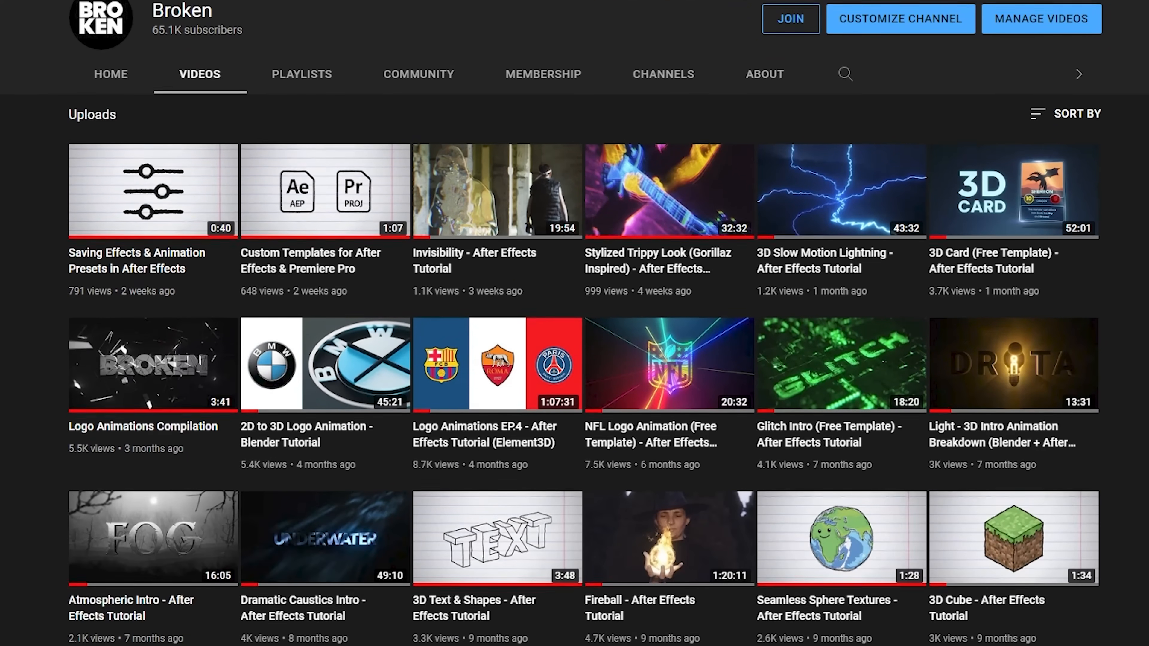
{"action": "scroll", "coordinate": [574, 323], "scroll_direction": "down", "scroll_amount": 10}
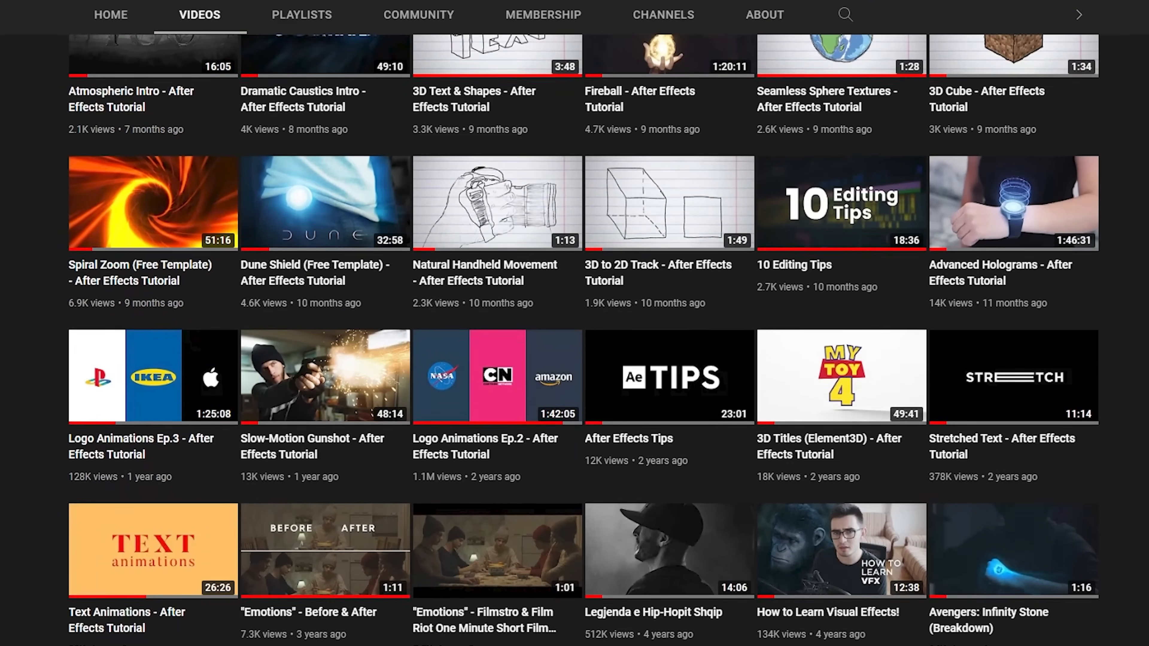
{"action": "scroll", "coordinate": [575, 323], "scroll_direction": "down", "scroll_amount": 6}
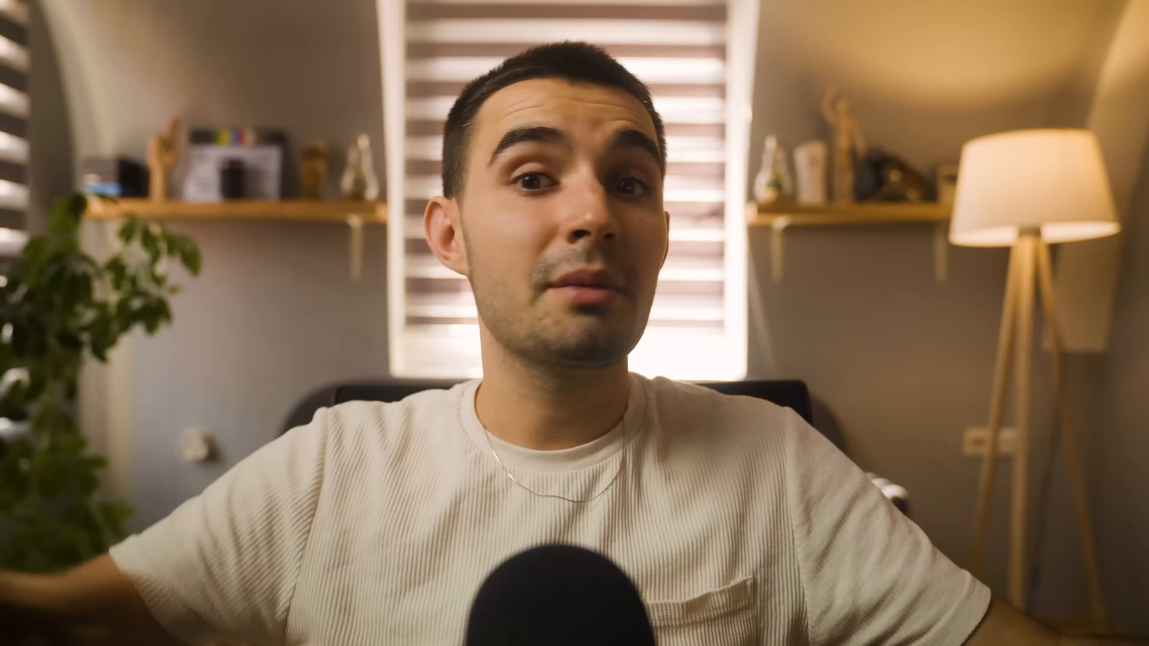